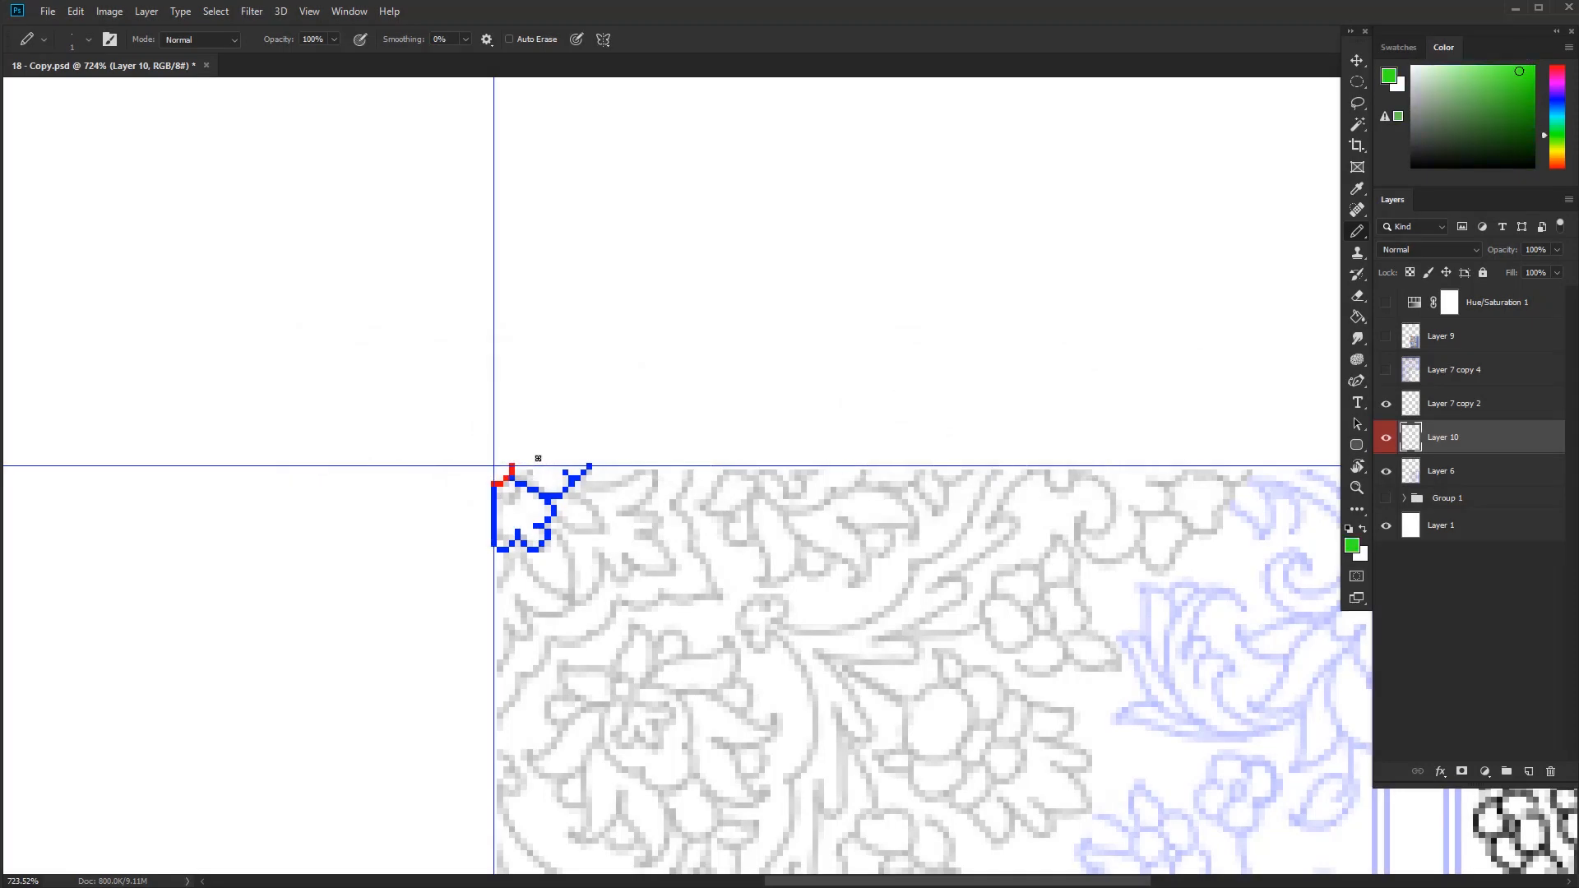
Trace the corner flower's small details in green and its surrounding leaves in red with one-pixel pencil lines
left_click_drag(563, 496, 608, 532)
left_click_drag(583, 477, 616, 484)
left_click_drag(576, 599, 525, 525)
left_click(517, 457, "alt")
left_click_drag(516, 533, 492, 594)
left_click(575, 477, "alt")
scroll(714, 466, "up", 1)
left_click_drag(718, 409, 676, 442)
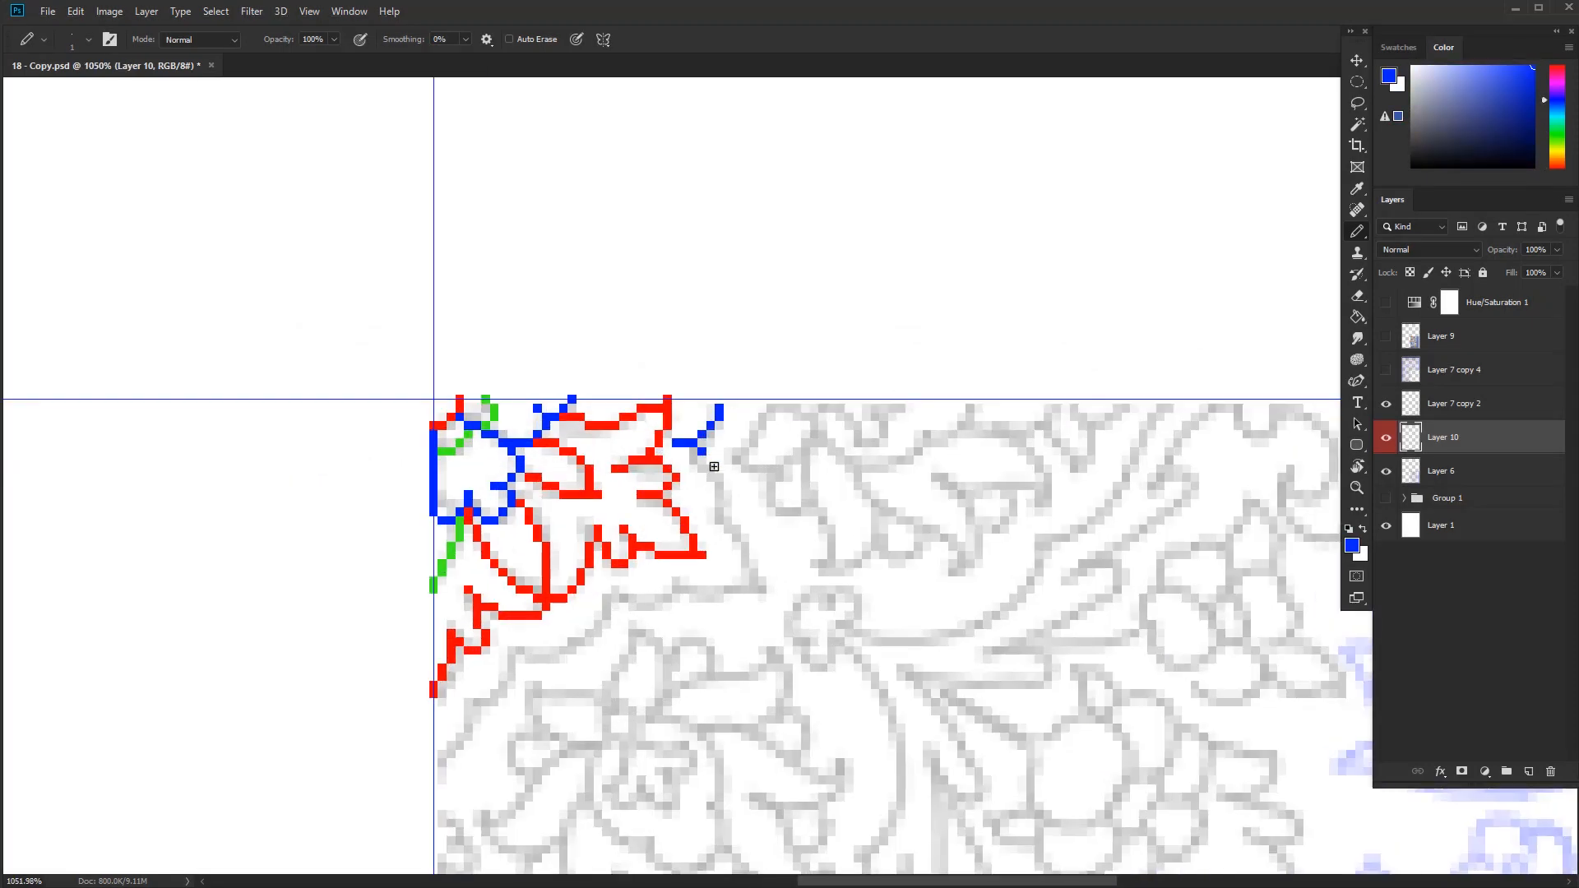
Outline the contour around the red corner leaves and the pointed leaves of the neighbouring top-edge blossom in blue
left_click_drag(510, 670, 477, 703)
left_click_drag(469, 698, 434, 785)
scroll(378, 704, "down", 3)
scroll(718, 605, "up", 2)
left_click_drag(618, 615, 696, 660)
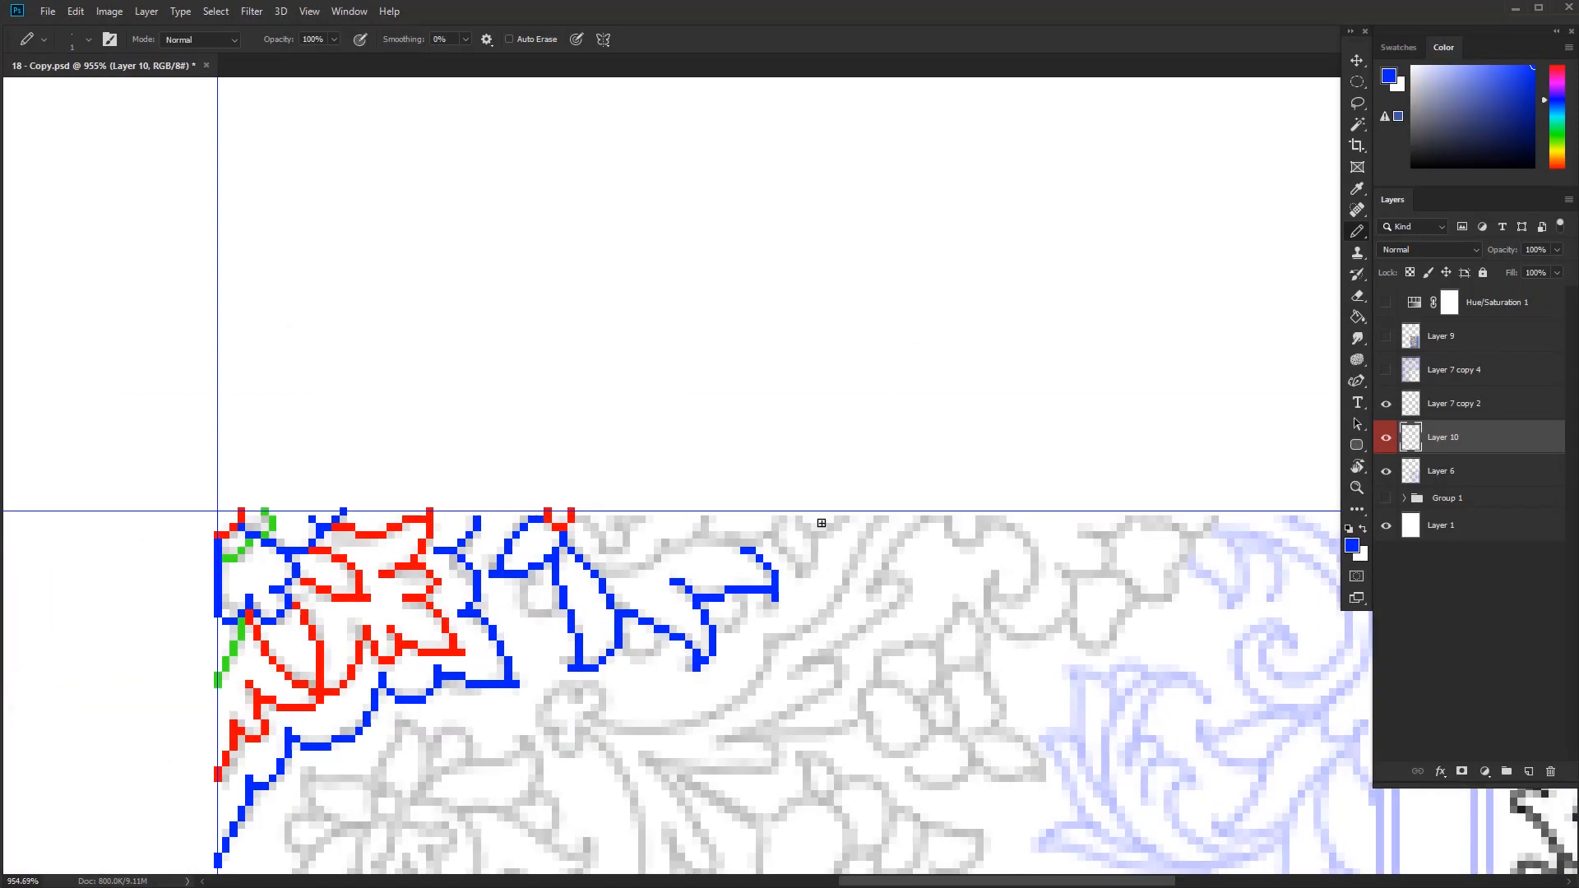
Add green and red details to the top-edge blossom and outline the small rosette below it in blue
left_click(261, 526, "alt")
left_click_drag(593, 573, 703, 518)
scroll(789, 526, "up", 2)
left_click(526, 546, "alt")
left_click_drag(762, 574, 793, 628)
scroll(782, 526, "down", 3)
scroll(782, 543, "up", 5)
left_click(617, 492, "alt")
left_click_drag(620, 510, 610, 606)
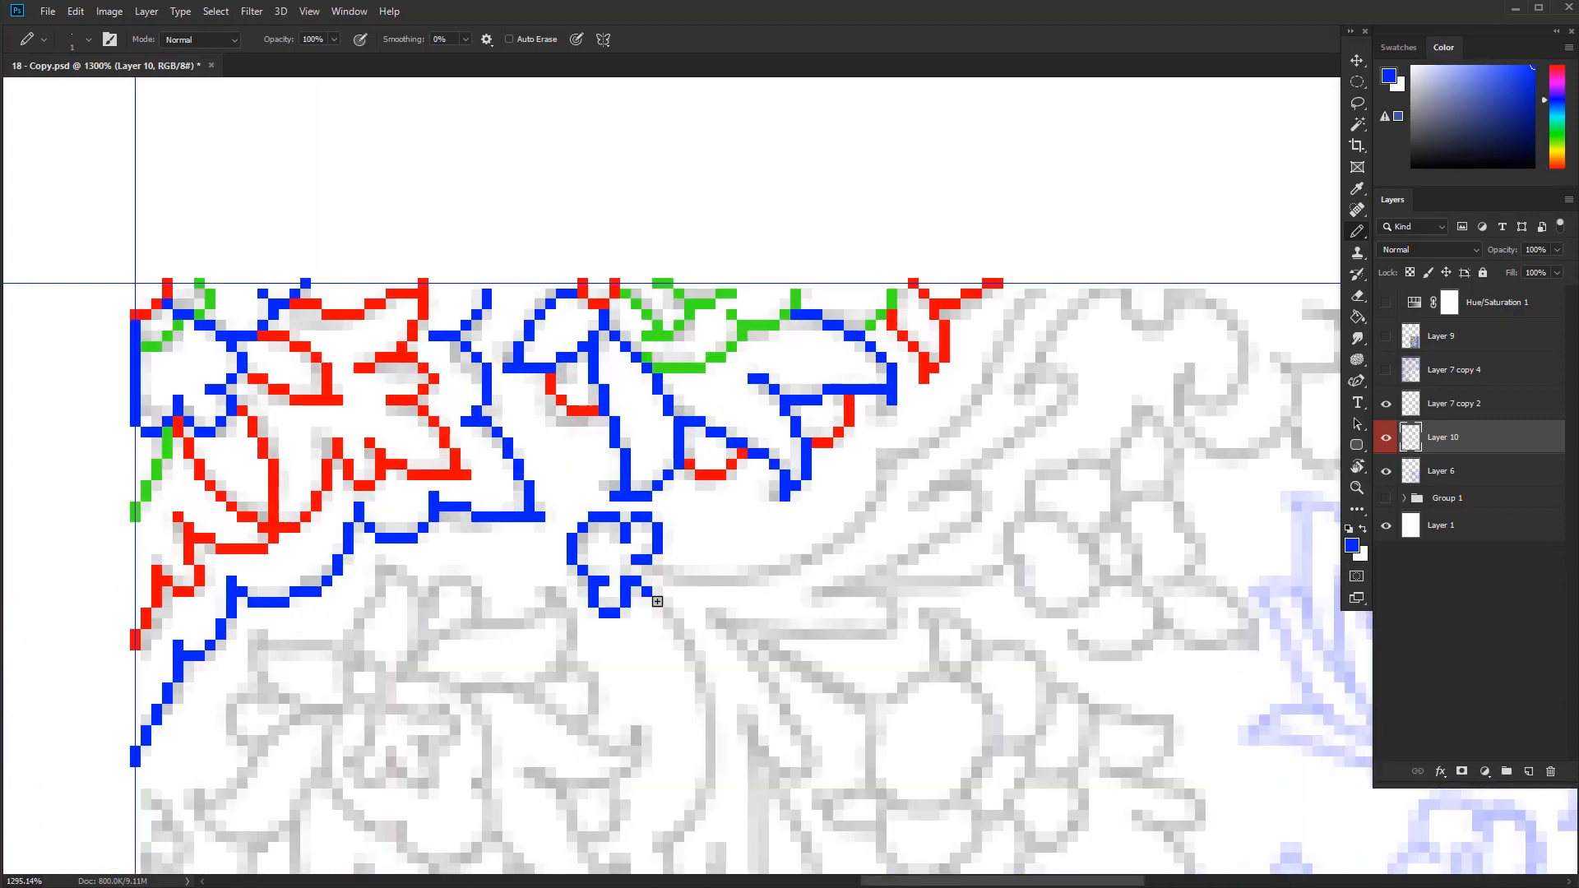
Trace the curved stem running down from the rosette in blue and switch to full-screen mode
left_click_drag(658, 658, 819, 325)
left_click_drag(796, 244, 817, 508)
left_click_drag(839, 519, 753, 743)
left_click_drag(747, 732, 496, 658)
left_click_drag(486, 690, 394, 668)
key("f")
key("f")
Trace the flower inside the curved stem with a green centre ring and red outer petals
scroll(526, 461, "down", 3)
scroll(625, 609, "up", 5)
left_click(691, 233, "alt")
left_click_drag(514, 584, 649, 677)
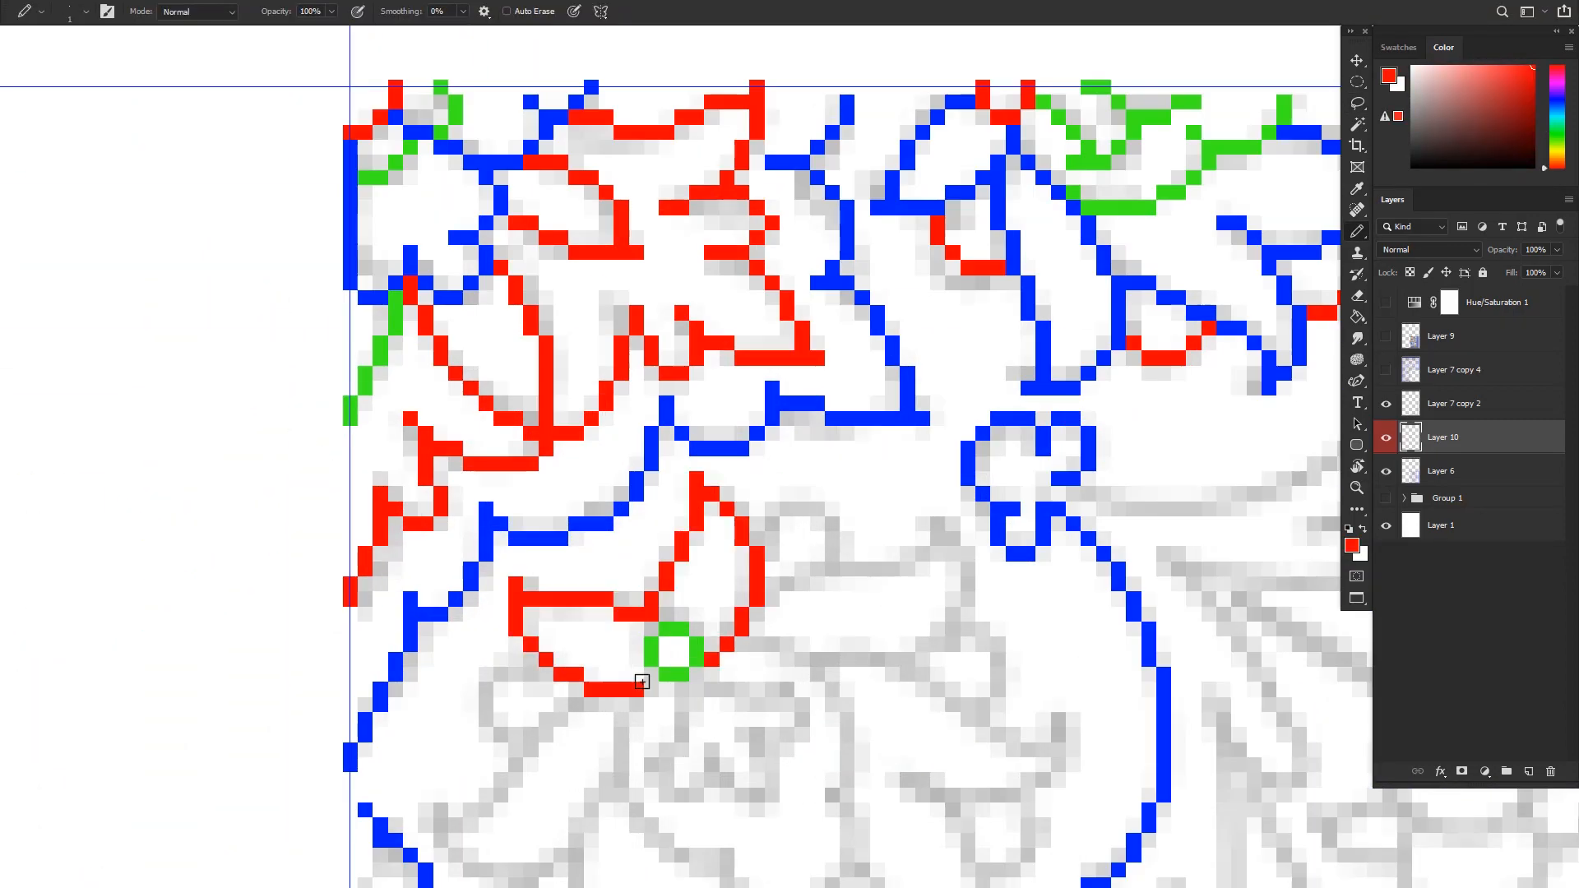
scroll(648, 625, "down", 2)
left_click_drag(641, 570, 691, 698)
mouse_move(688, 548)
left_mouse_down()
mouse_move(718, 594)
mouse_move(799, 611)
left_mouse_up()
left_click(774, 550, "alt")
left_click(617, 561, "alt")
scroll(609, 575, "up", 2)
Complete the flower inside the stem with blue inner petals and magenta accents between the red petals
left_click_drag(699, 448, 519, 571)
left_click_drag(582, 391, 756, 370)
left_click(627, 526, "alt")
mouse_move(689, 597)
left_mouse_down()
mouse_move(626, 662)
mouse_move(599, 646)
left_mouse_up()
left_click(578, 468, "alt")
left_click_drag(617, 674, 715, 746)
scroll(625, 658, "down", 5)
scroll(658, 576, "up", 4)
left_click_drag(702, 440, 761, 440)
left_click(894, 378, "alt")
Trace the long pointed leaves branching from the rosette, the scroll beneath the flower and its oval bud in blue
mouse_move(871, 698)
left_mouse_down()
mouse_move(797, 613)
mouse_move(991, 543)
left_mouse_up()
left_click_drag(896, 502, 1106, 342)
left_click_drag(714, 510, 669, 687)
left_click_drag(839, 691, 567, 567)
left_click_drag(621, 655, 363, 511)
left_click_drag(391, 626, 252, 367)
scroll(657, 588, "down", 3)
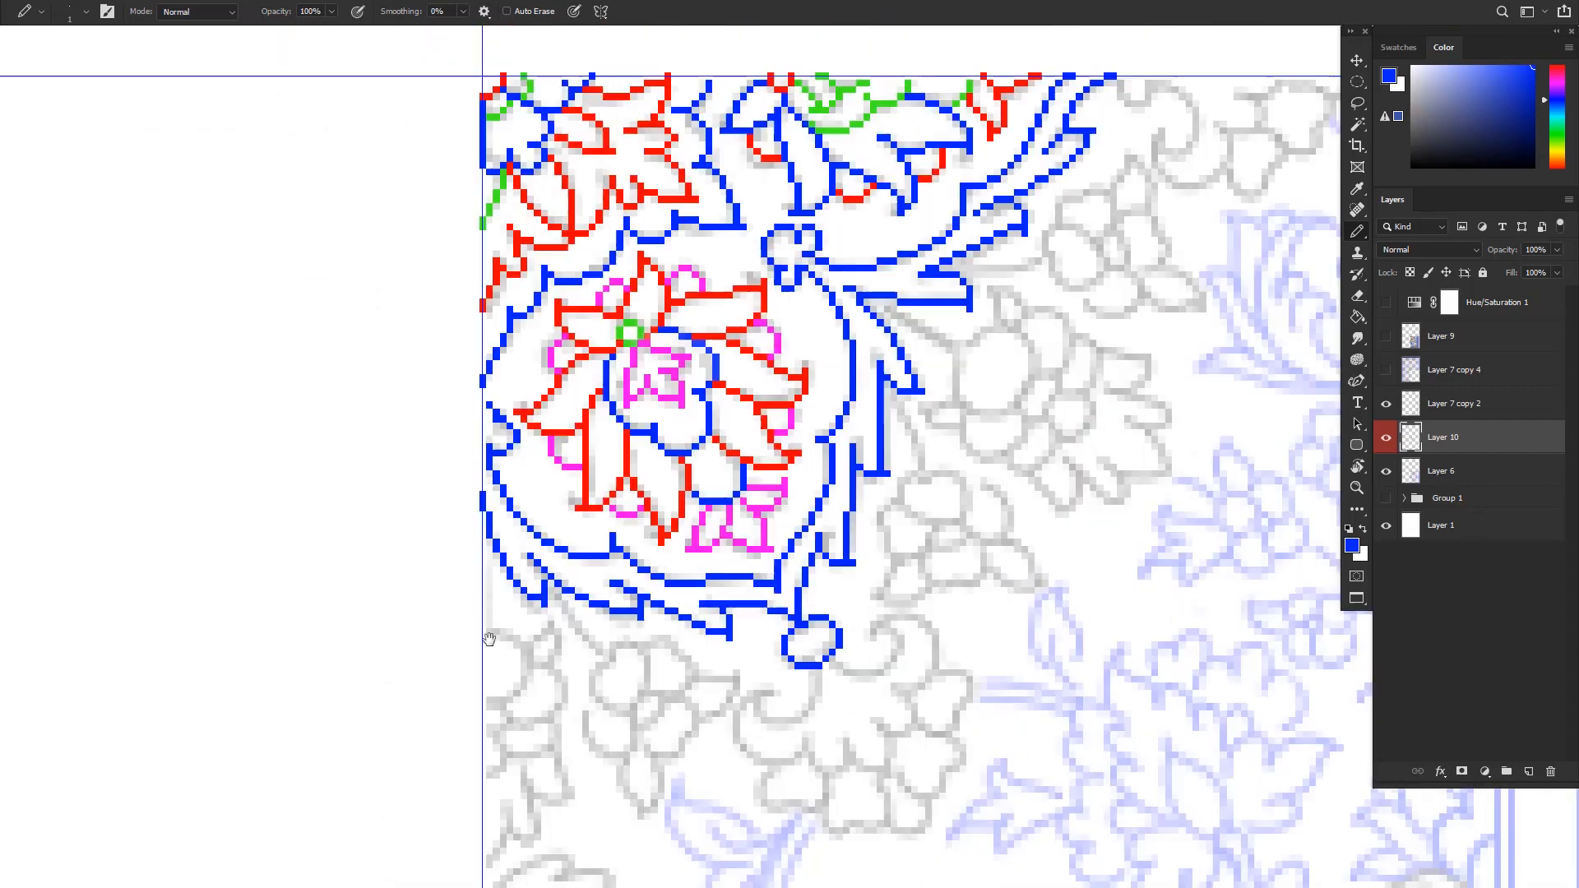
Trace the left-edge blossom below the scroll in red, with green details and blue lower leaves
scroll(489, 639, "up", 2)
left_click(819, 41, "alt")
left_click_drag(583, 354, 607, 542)
left_click_drag(583, 671, 595, 730)
left_click(759, 329, "alt")
left_click_drag(619, 671, 630, 660)
left_click(654, 353, "alt")
left_click_drag(614, 595, 694, 655)
scroll(650, 527, "up", 2)
left_click(589, 394, "alt")
left_click_drag(662, 557, 711, 503)
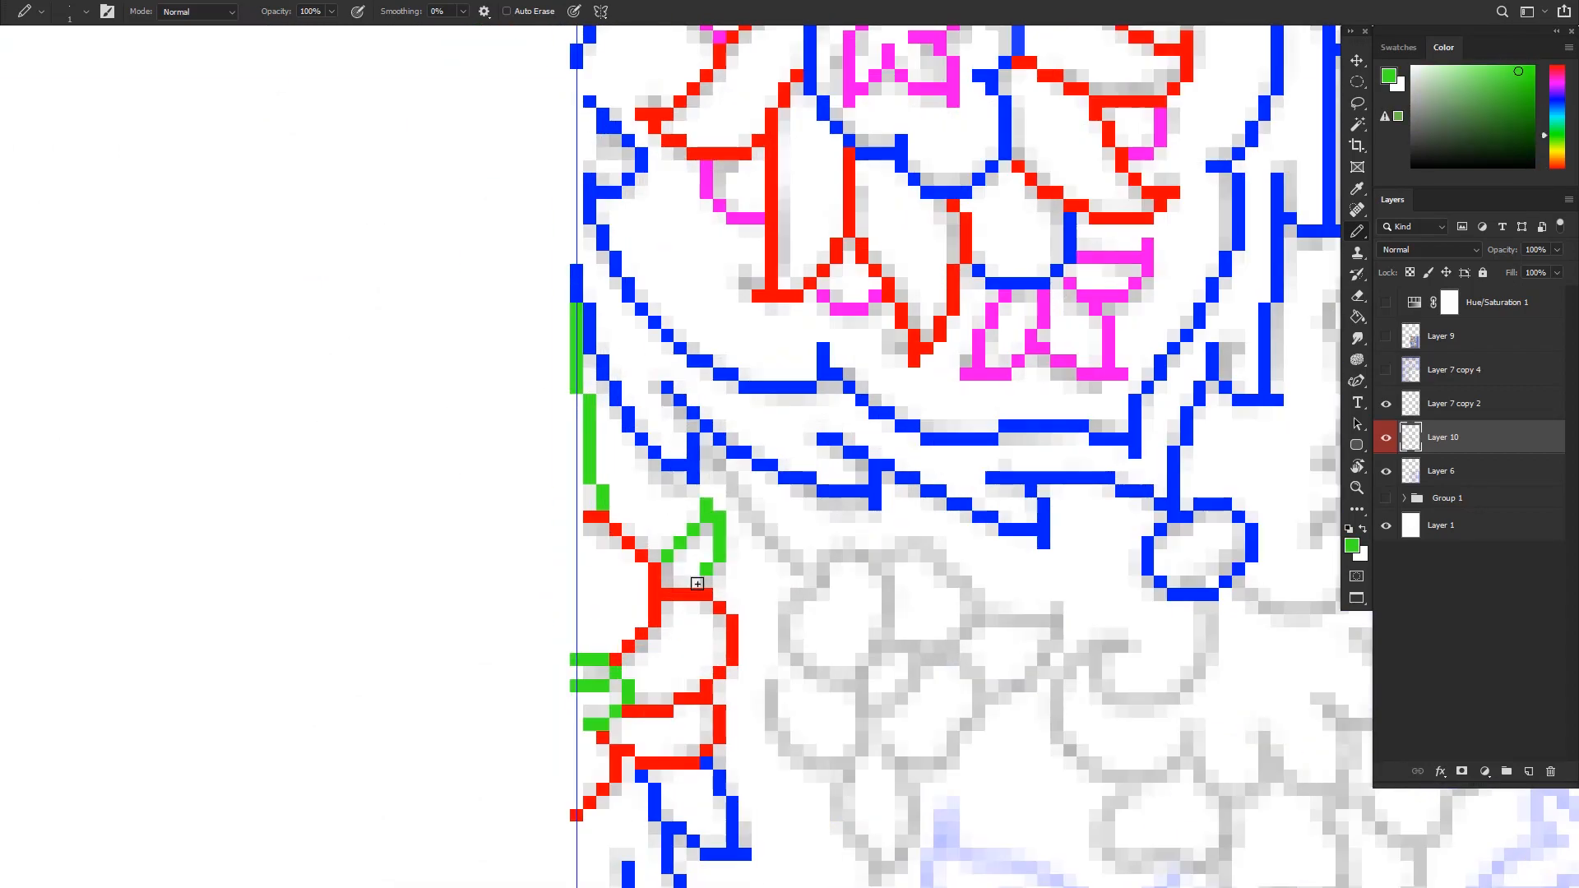
Trace the sketched blossoms and leaves next to the left-edge blossom, below the scroll
left_click(712, 168, "alt")
left_click_drag(613, 638, 809, 626)
left_click_drag(930, 670, 895, 703)
left_click_drag(598, 804, 575, 862)
left_click(716, 168, "alt")
left_click_drag(613, 489, 779, 503)
left_click(588, 106, "alt")
Trace the fan-shaped flower on the left edge with green centre rings, long red petals and a blue inner contour
scroll(683, 793, "down", 3)
scroll(683, 793, "up", 3)
left_click_drag(497, 658, 600, 785)
left_click_drag(623, 506, 692, 742)
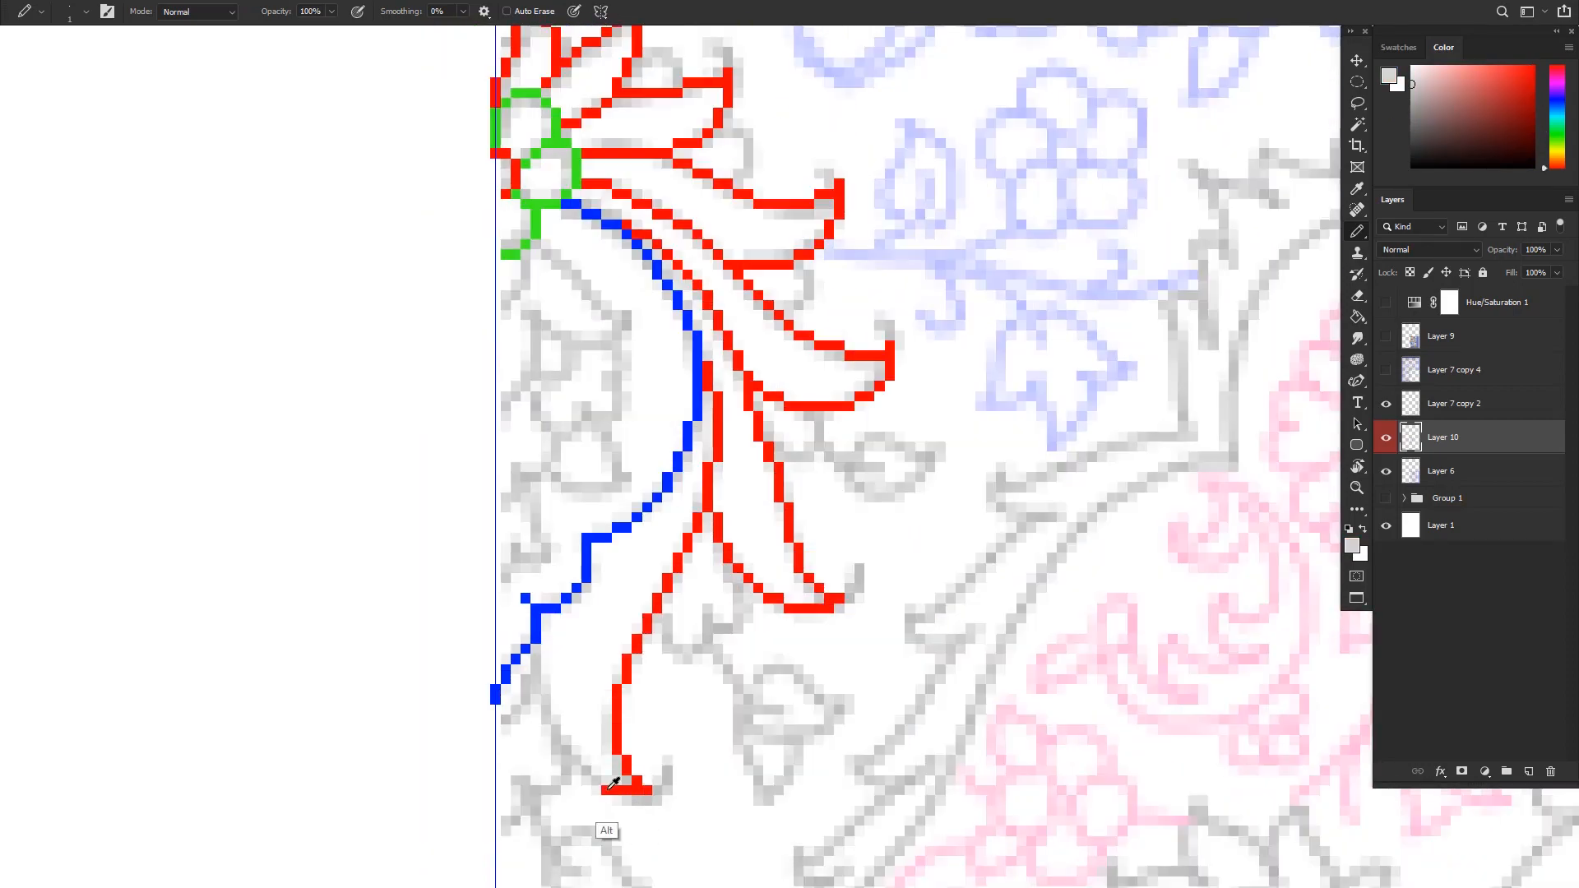
Draw the curled tips of the fan-shaped flower's petals and the lines beneath its inner contour
left_click(608, 790, "alt")
left_click_drag(598, 790, 536, 652)
left_click_drag(657, 785, 667, 764)
left_click_drag(839, 593, 858, 569)
left_click_drag(890, 341, 857, 317)
left_click(537, 629, "alt")
left_click_drag(567, 769, 497, 833)
Trace the blue leaves and magenta blossom inside the fan-shaped flower and add green accents between its red petals
scroll(595, 822, "down", 1)
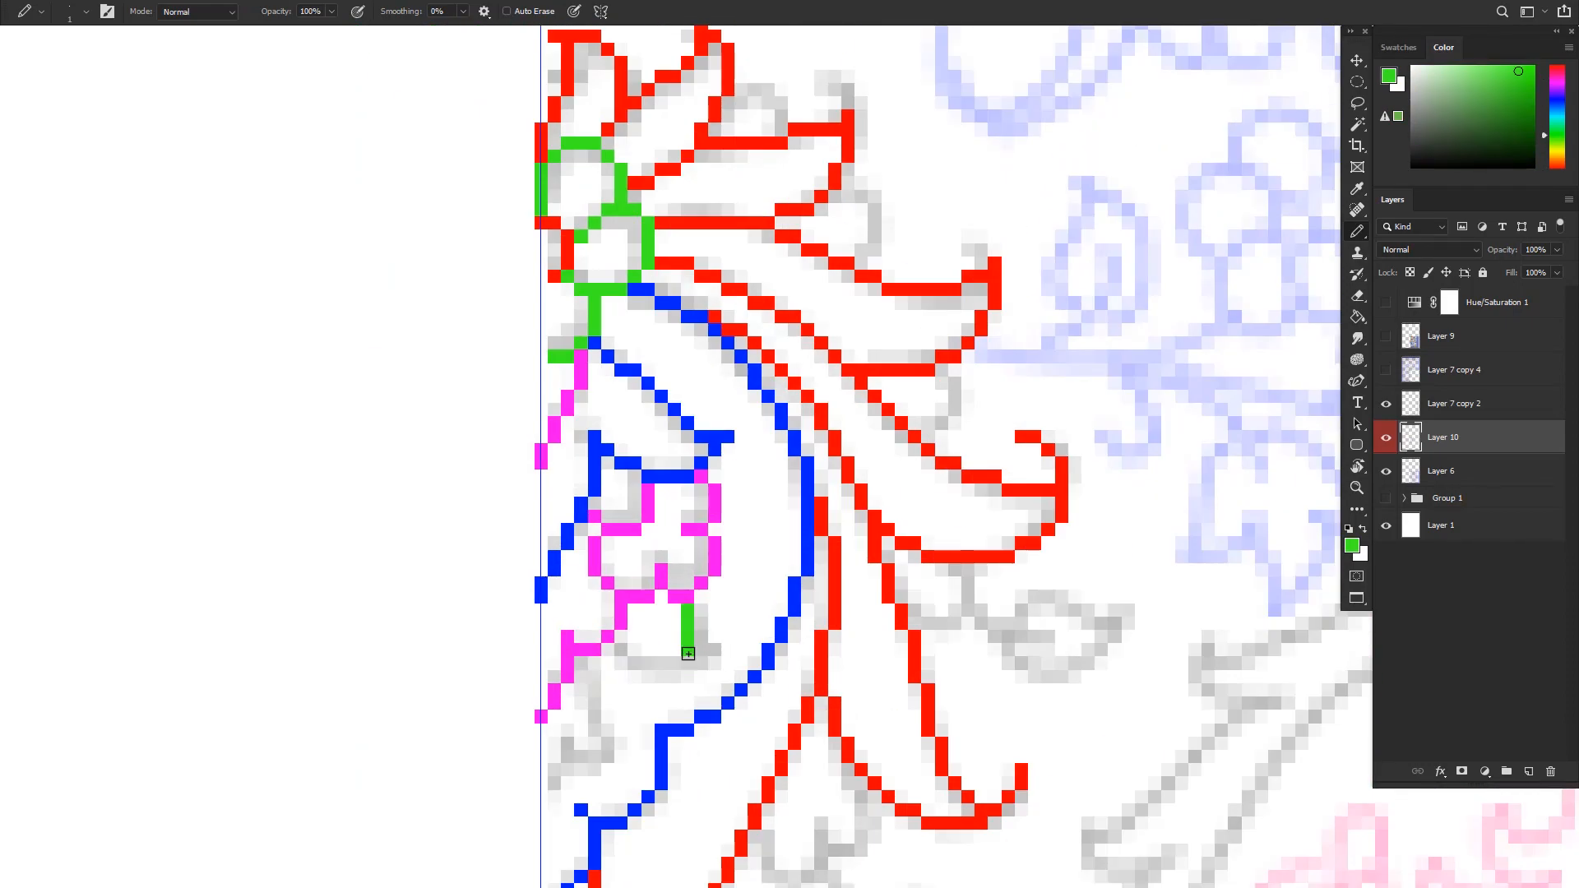
left_click_drag(688, 654, 630, 656)
scroll(729, 571, "up", 1)
left_click_drag(588, 218, 634, 319)
left_click_drag(757, 475, 729, 571)
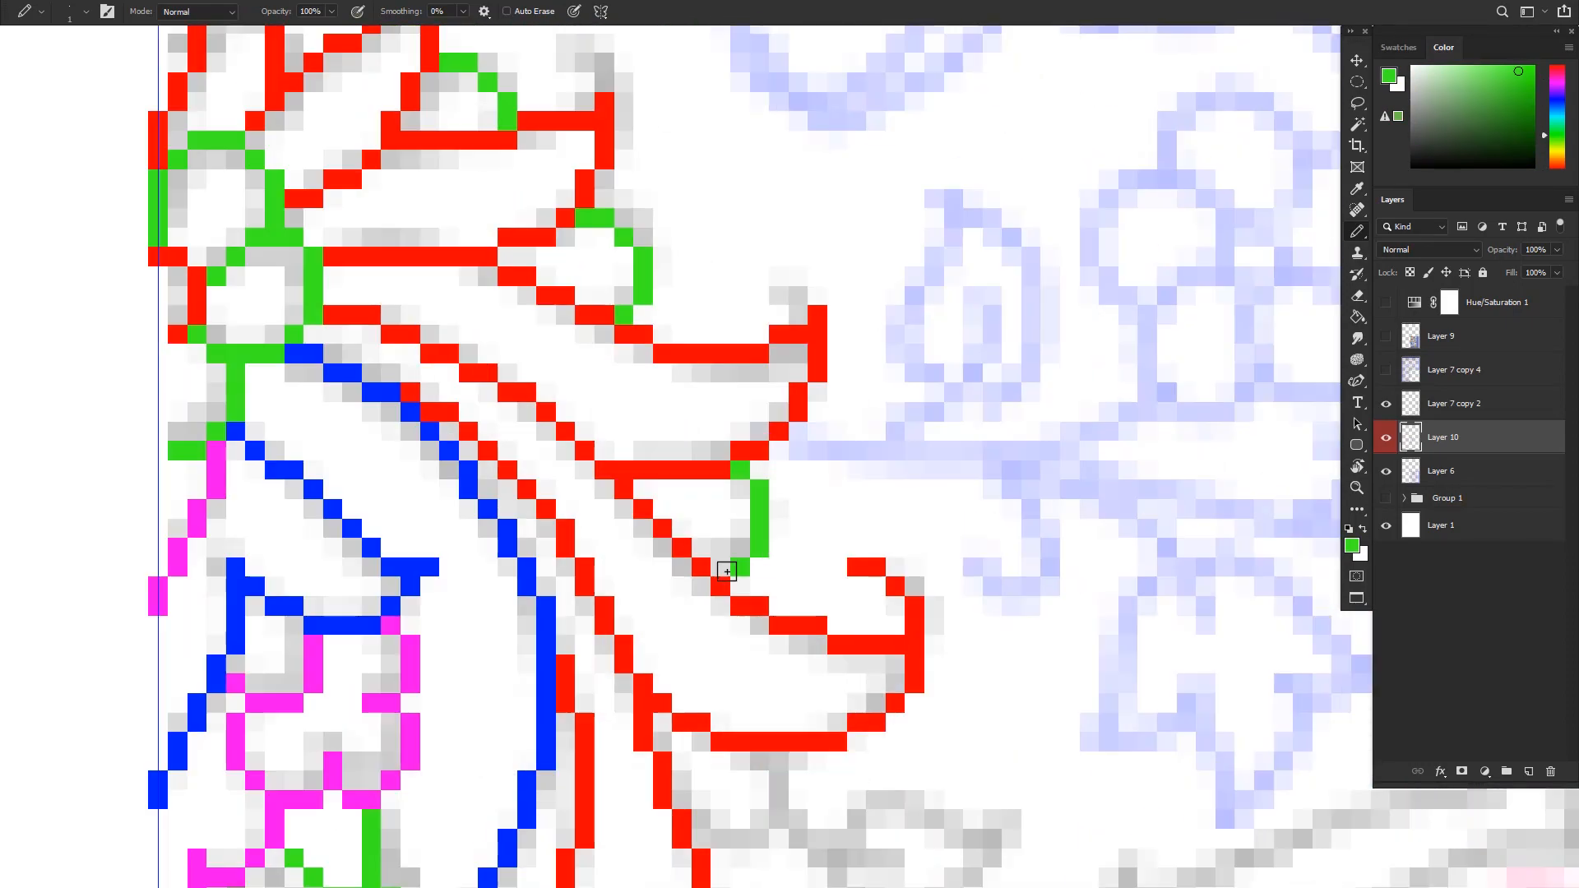
Trace the scrolling leaf along the pattern's top edge, beside the long stem leaves, in blue
left_click_drag(951, 129, 872, 206)
left_click_drag(776, 187, 854, 246)
mouse_move(543, 575)
left_mouse_down()
mouse_move(707, 753)
mouse_move(755, 734)
left_mouse_up()
scroll(757, 592, "up", 1)
left_click_drag(638, 629, 774, 592)
left_click(459, 576, "alt")
left_click_drag(617, 534, 712, 613)
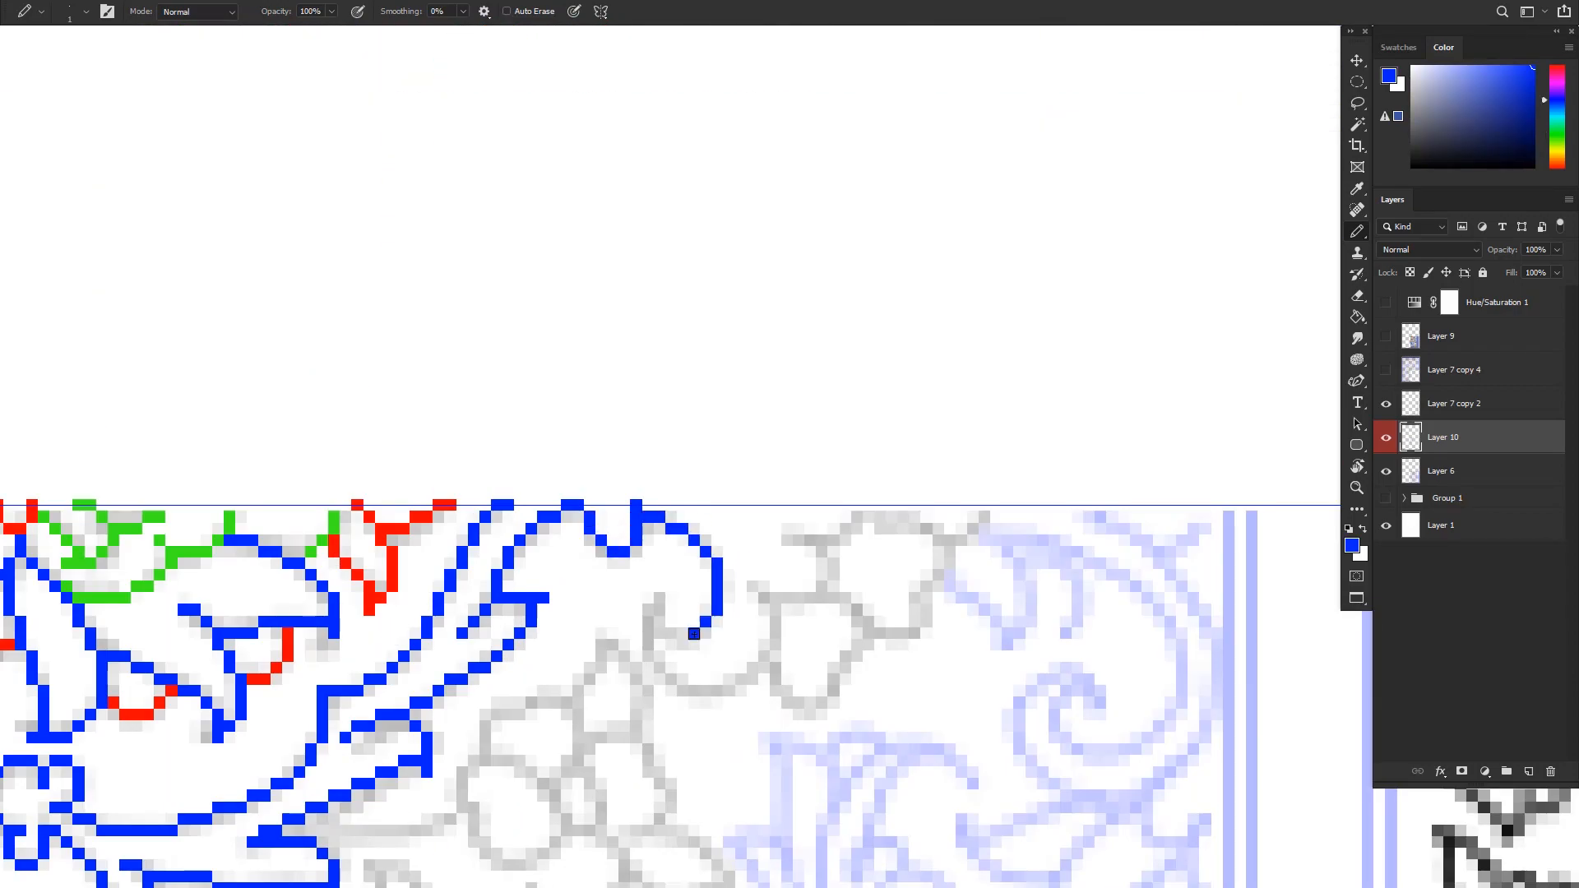
Finish the top-edge scroll's curl in blue and outline the blossom petals beside it in red
left_click(360, 563, "alt")
left_click_drag(679, 516, 773, 555)
left_click_drag(637, 737, 524, 774)
left_click_drag(655, 623, 713, 568)
left_click(505, 576, "alt")
Trace the large spiral scroll near the pattern's right border in blue and the petals beneath it in red
scroll(712, 604, "down", 1)
left_click_drag(822, 658, 725, 435)
left_click_drag(612, 377, 832, 727)
left_click(535, 387, "alt")
left_click_drag(633, 736, 747, 699)
left_click_drag(724, 625, 634, 729)
Outline the feathered leaf and its curled inner lobes below the spiral scroll in blue
scroll(740, 592, "up", 1)
left_click_drag(924, 777, 557, 666)
left_click_drag(530, 575, 728, 353)
left_click_drag(671, 730, 495, 684)
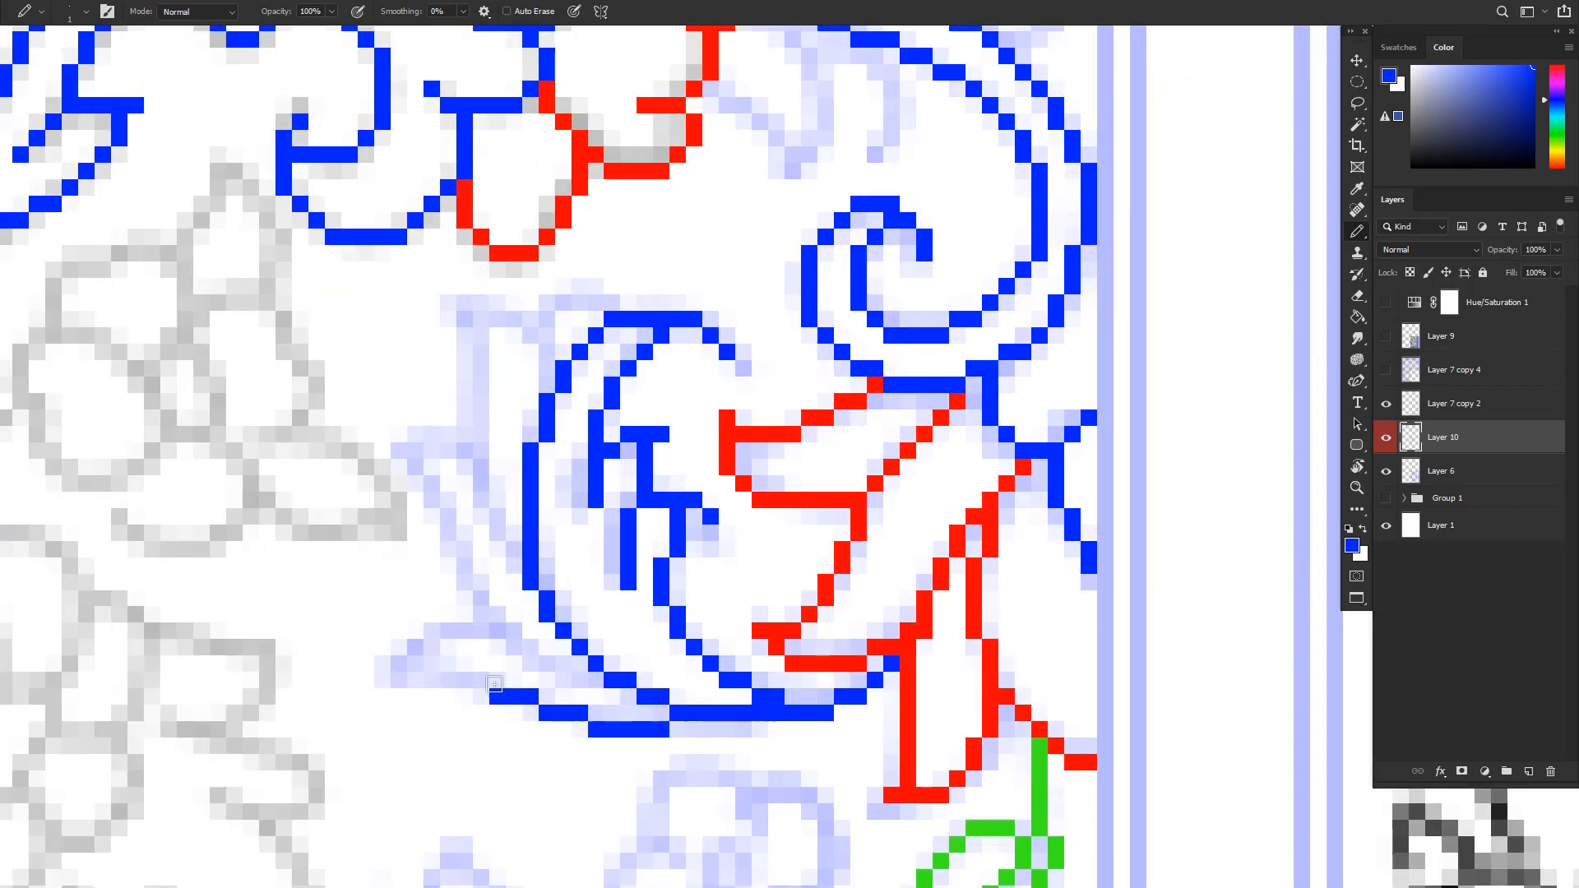
left_click_drag(658, 793, 723, 342)
Trace the remaining sketched leaves and blossoms around the feathered leaf in coloured pencil lines
left_click(1085, 527, "alt")
left_click_drag(818, 352, 903, 352)
scroll(730, 676, "down", 1)
left_click_drag(733, 580, 741, 658)
left_click_drag(712, 428, 730, 546)
scroll(730, 546, "up", 1)
mouse_move(650, 636)
left_mouse_down()
mouse_move(599, 746)
mouse_move(656, 652)
left_mouse_up()
left_click(646, 419, "alt")
left_click_drag(592, 658, 695, 748)
Trace the sketched floral motifs further along the pattern over the faded guide lines
scroll(687, 526, "down", 1)
left_click_drag(745, 526, 688, 441)
left_click(656, 535, "alt")
left_click_drag(881, 486, 751, 592)
left_click_drag(617, 559, 672, 709)
left_click(699, 460, "alt")
mouse_move(633, 605)
left_mouse_down()
mouse_move(592, 684)
mouse_move(658, 741)
left_mouse_up()
scroll(606, 634, "down", 1)
left_click_drag(765, 634, 814, 699)
scroll(782, 740, "down", 1)
mouse_move(571, 703)
left_mouse_down()
mouse_move(504, 735)
mouse_move(514, 579)
left_mouse_up()
scroll(860, 497, "down", 2)
scroll(707, 526, "up", 2)
Continue tracing the sketched floral shapes leading toward the medallion border
left_click(700, 272, "alt")
left_click_drag(722, 423, 482, 663)
left_click_drag(452, 430, 510, 582)
left_click(436, 543, "alt")
mouse_move(579, 432)
left_mouse_down()
mouse_move(535, 597)
mouse_move(825, 625)
left_mouse_up()
left_click(701, 555, "alt")
left_click_drag(845, 514, 835, 617)
left_click_drag(634, 575, 672, 687)
left_click(969, 354, "alt")
Outline the scalloped border of the corner section, with its double contour and small leaf points, in blue
left_click_drag(486, 733, 863, 394)
left_click_drag(423, 765, 1075, 33)
mouse_move(389, 880)
left_mouse_down()
mouse_move(770, 584)
mouse_move(714, 403)
left_mouse_up()
left_click_drag(576, 612, 704, 687)
left_click_drag(832, 576, 531, 755)
left_click_drag(908, 394, 511, 687)
left_click_drag(822, 415, 665, 777)
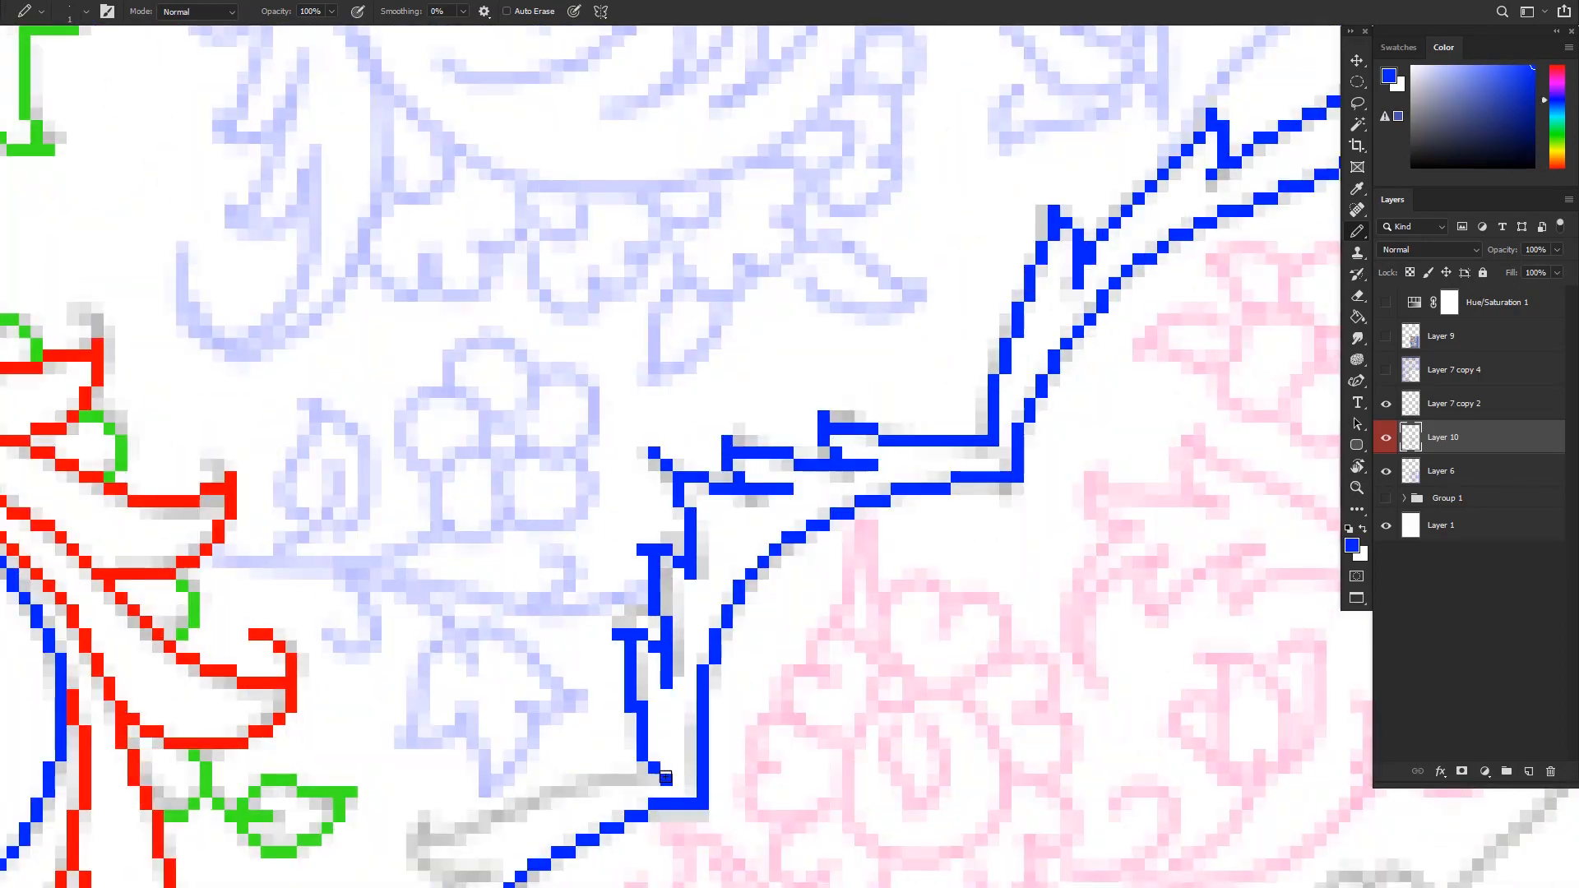
Trace the pointed leaf sprays and the double-line stem rising from the corner section's border in blue
left_click_drag(729, 582, 554, 757)
left_click_drag(559, 855, 794, 831)
left_click_drag(705, 732, 687, 652)
left_click_drag(750, 790, 864, 585)
left_click_drag(572, 833, 673, 765)
left_click_drag(529, 701, 632, 733)
mouse_move(607, 544)
left_mouse_down()
mouse_move(731, 653)
mouse_move(751, 747)
left_mouse_up()
left_click_drag(613, 637, 575, 688)
left_click_drag(535, 780, 495, 832)
scroll(687, 704, "down", 5)
scroll(688, 705, "up", 5)
mouse_move(843, 510)
left_mouse_down()
mouse_move(766, 625)
mouse_move(631, 304)
left_mouse_up()
left_click_drag(613, 317, 676, 775)
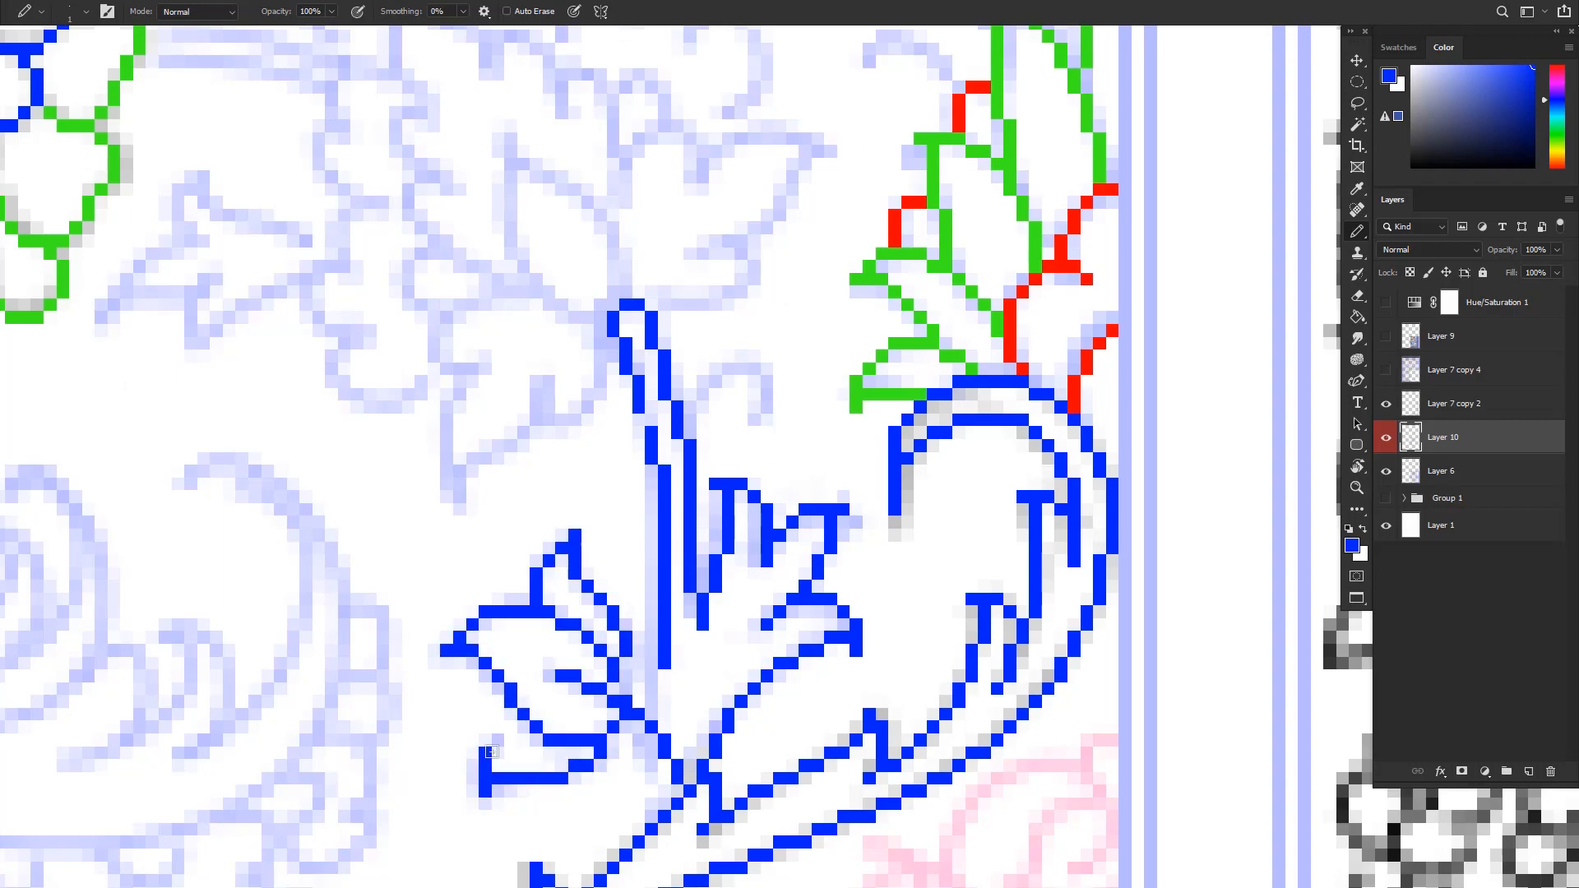
Trace the large curled scroll and its feathery inner lobes in blue over the faded sketch
left_click_drag(623, 604, 776, 539)
left_click_drag(769, 550, 638, 682)
scroll(641, 576, "up", 3)
left_click_drag(845, 526, 546, 220)
left_click_drag(530, 238, 662, 655)
mouse_move(549, 700)
left_mouse_down()
mouse_move(629, 727)
mouse_move(461, 550)
left_mouse_up()
mouse_move(461, 534)
left_mouse_down()
mouse_move(497, 660)
mouse_move(605, 714)
left_mouse_up()
mouse_move(571, 648)
left_mouse_down()
mouse_move(786, 639)
mouse_move(476, 617)
left_mouse_up()
scroll(476, 617, "down", 5)
scroll(476, 617, "up", 5)
mouse_move(585, 250)
left_mouse_down()
mouse_move(500, 656)
mouse_move(613, 875)
left_mouse_up()
left_click_drag(613, 876, 194, 786)
left_click_drag(195, 786, 734, 403)
Draw the double-line blue stem running down from the green-petalled blossom into the large scroll
left_click(605, 744, "alt")
left_click_drag(535, 674, 255, 728)
left_click_drag(547, 650, 406, 451)
scroll(609, 658, "down", 3)
left_click_drag(460, 822, 605, 420)
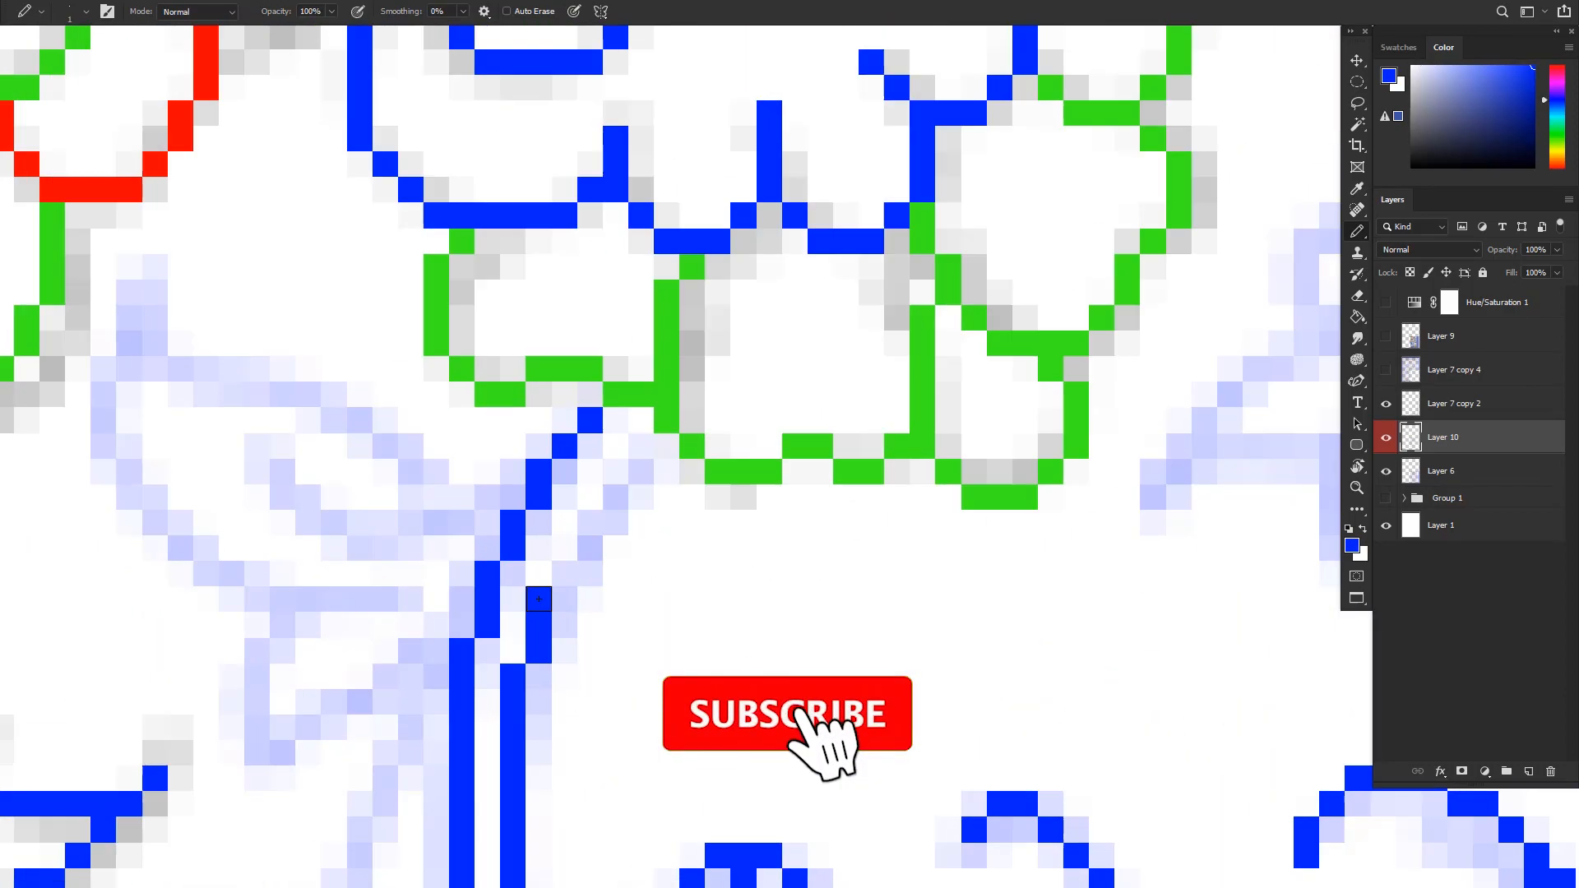
mouse_move(564, 136)
left_mouse_down()
mouse_move(486, 550)
mouse_move(517, 743)
left_mouse_up()
left_click_drag(564, 529, 318, 706)
scroll(518, 744, "down", 3)
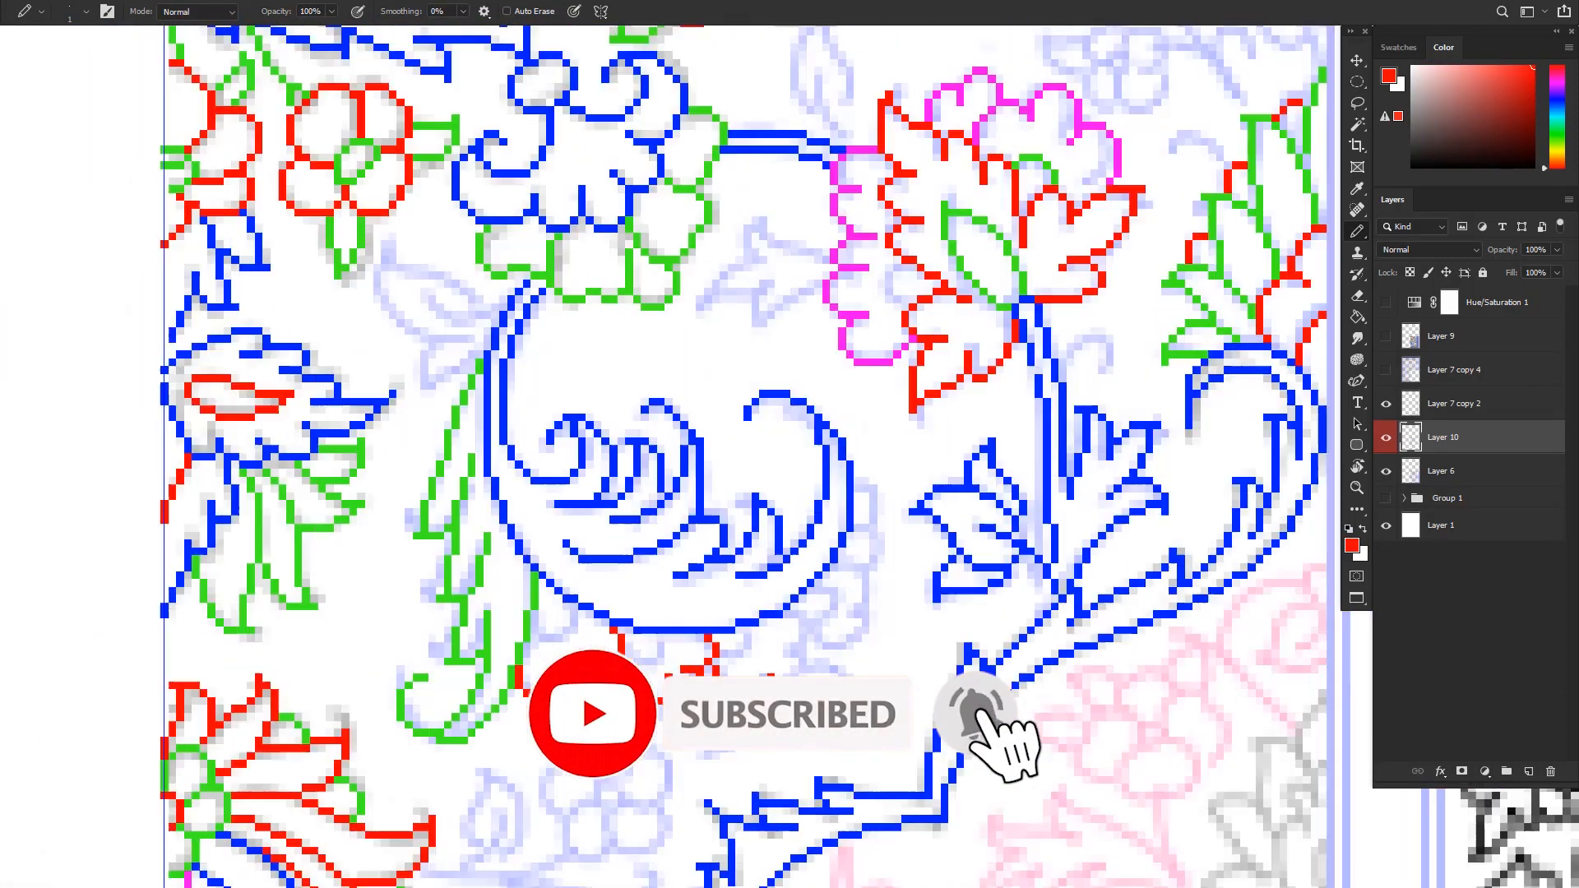
Add the red outlines beneath the large scroll and trace the floral motifs in the outer border's corner
scroll(517, 744, "up", 3)
left_click_drag(688, 547, 616, 653)
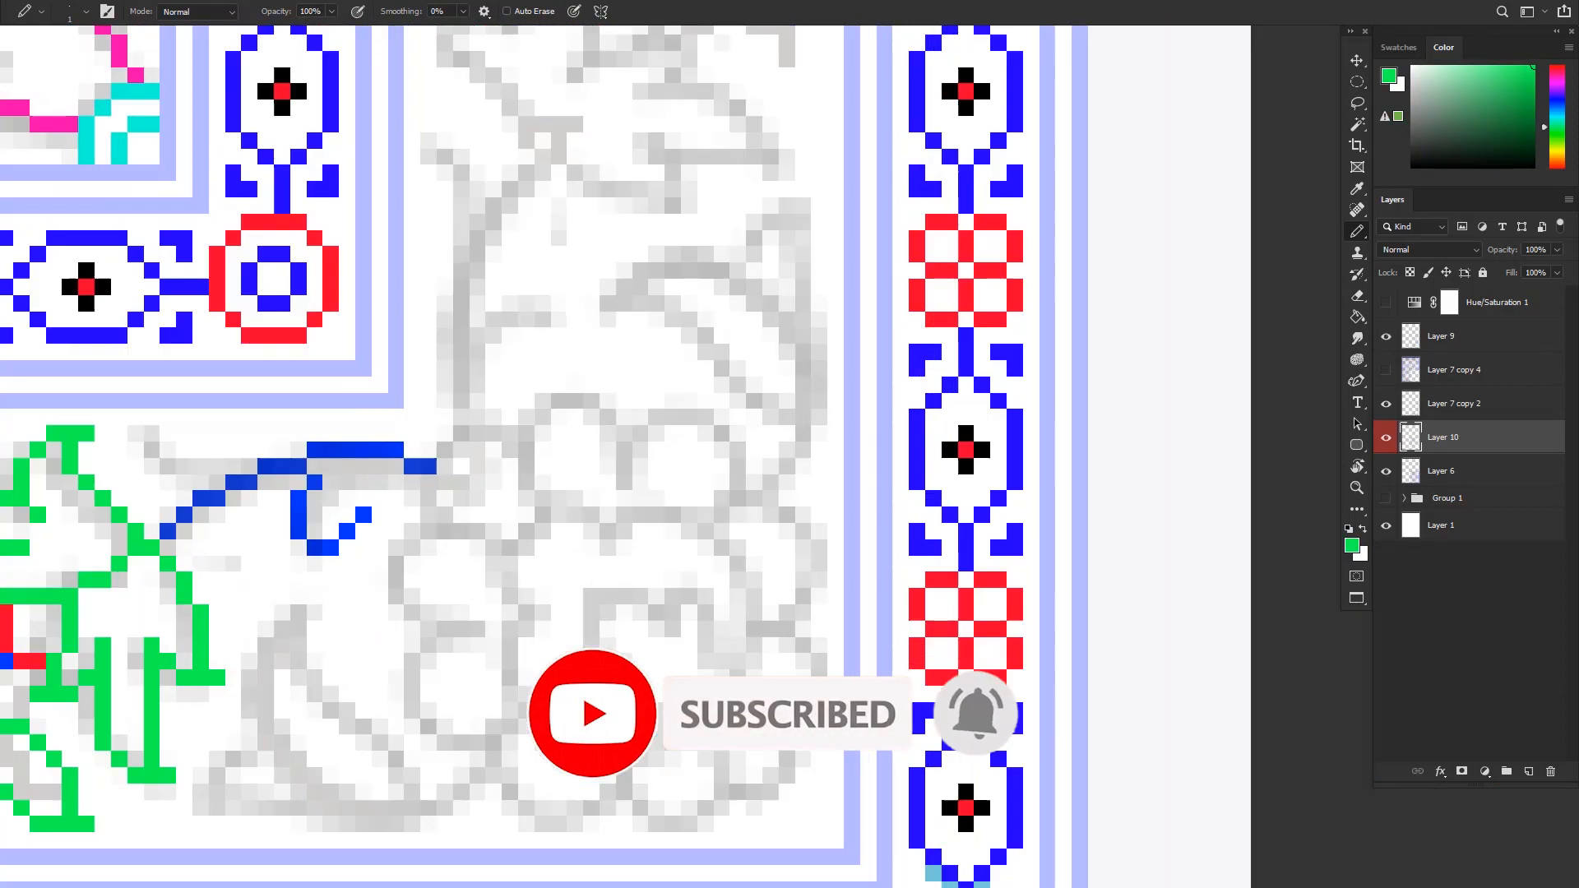
scroll(790, 444, "down", 3)
left_click_drag(674, 567, 790, 650)
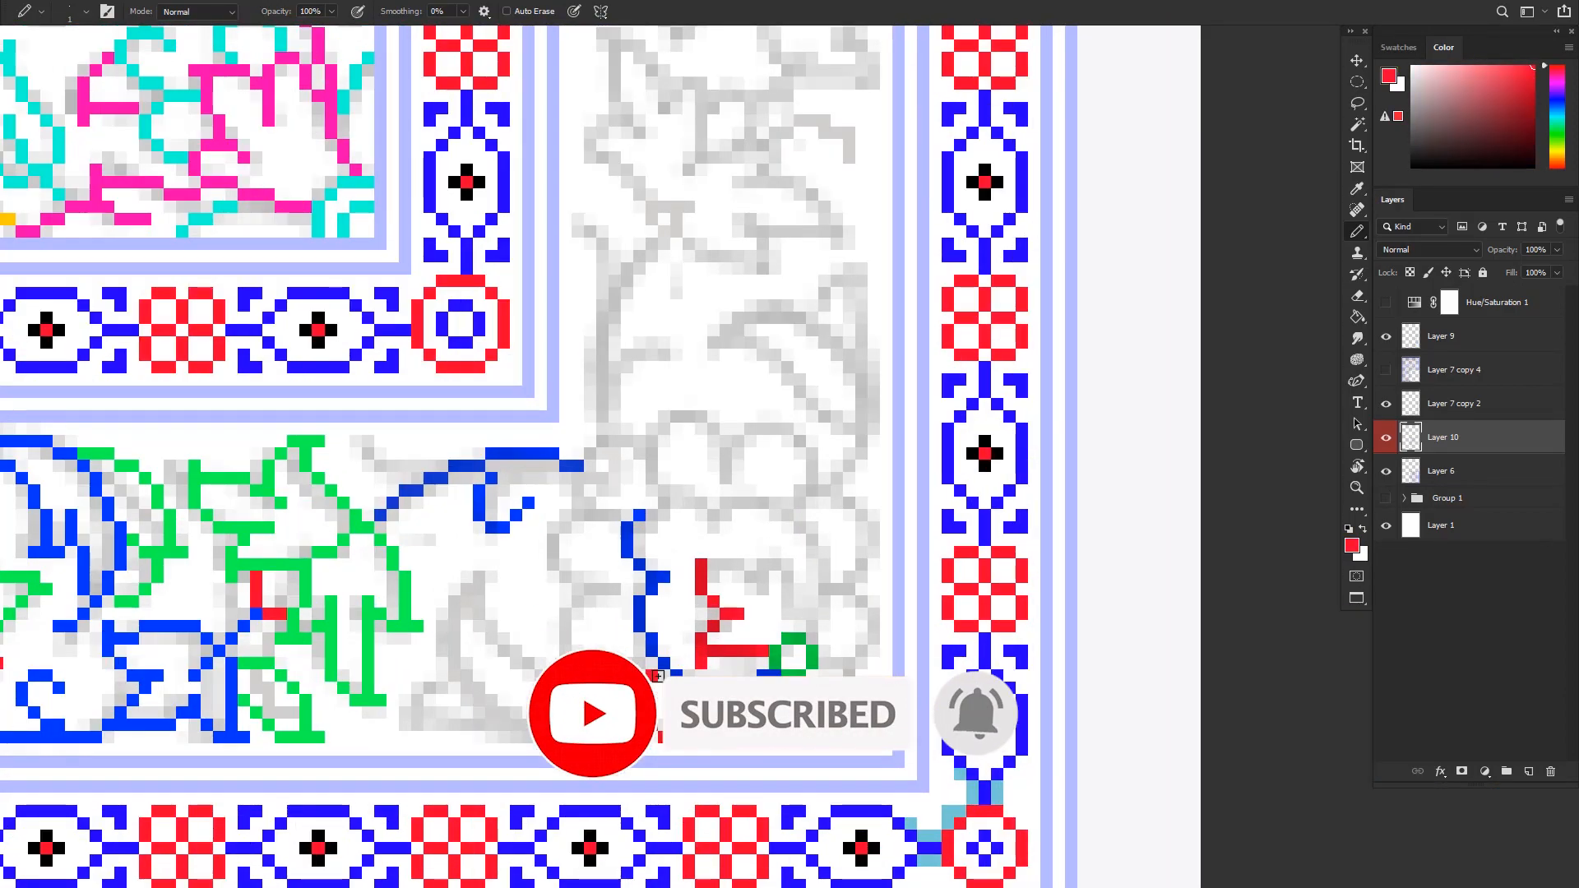
left_click_drag(575, 494, 822, 625)
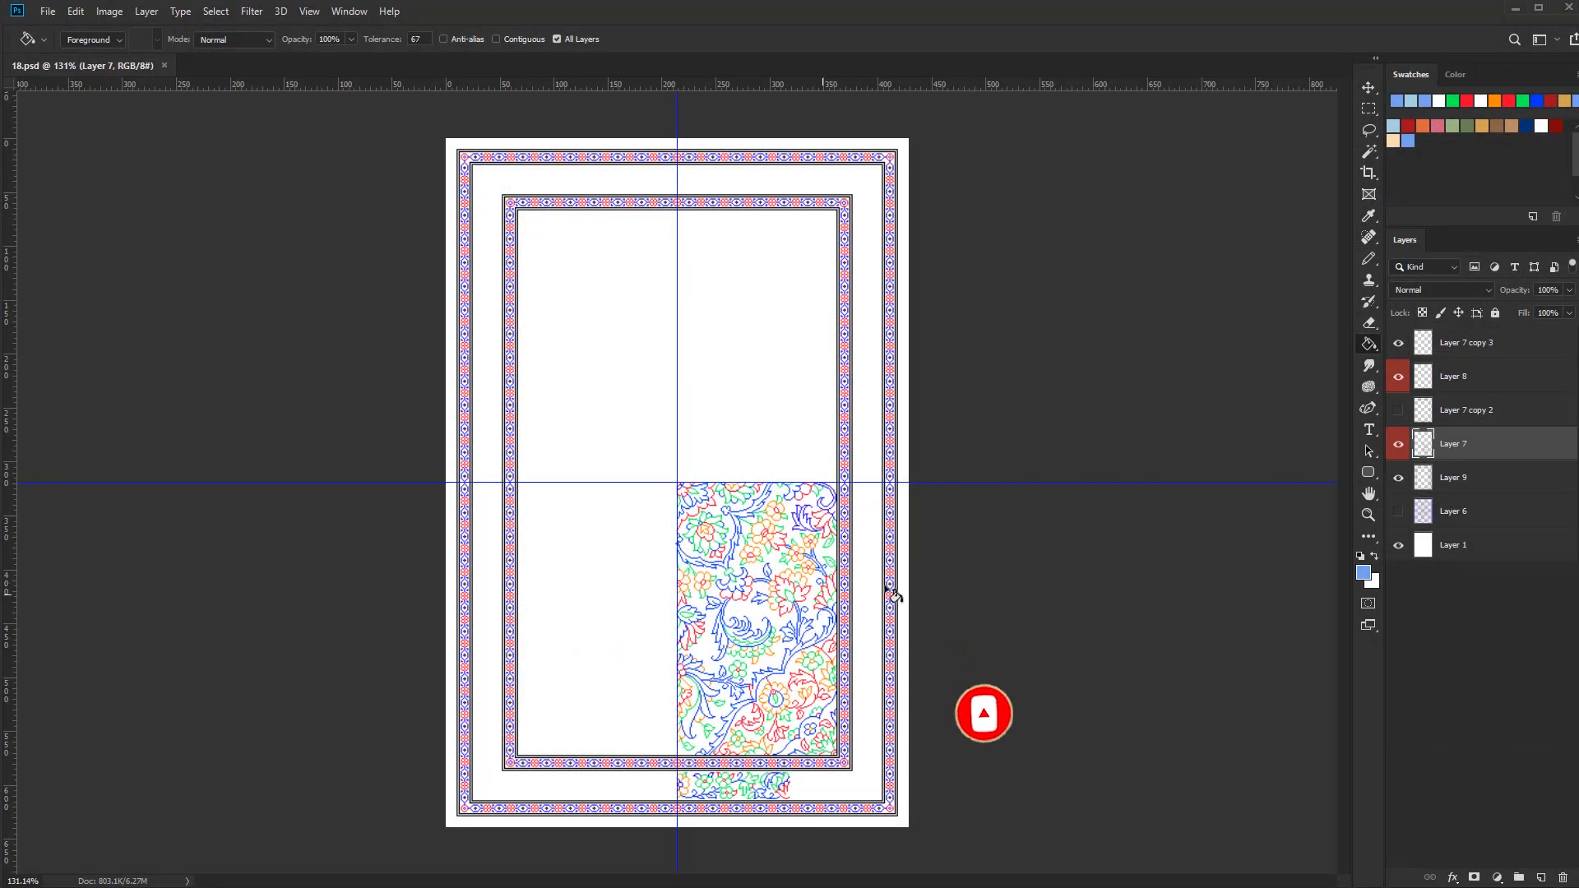
Close the open edges of the floral field along the centre guides with light blue pencil lines on Layer 7
scroll(672, 598, "up", 3)
left_click(1394, 125)
key("b")
scroll(674, 598, "up", 10)
left_click_drag(741, 823, 758, 539)
mouse_move(760, 856)
left_mouse_down()
mouse_move(764, 618)
mouse_move(782, 618)
left_mouse_up()
scroll(782, 618, "down", 3)
scroll(814, 642, "down", 5)
scroll(849, 669, "down", 5)
scroll(917, 541, "up", 10)
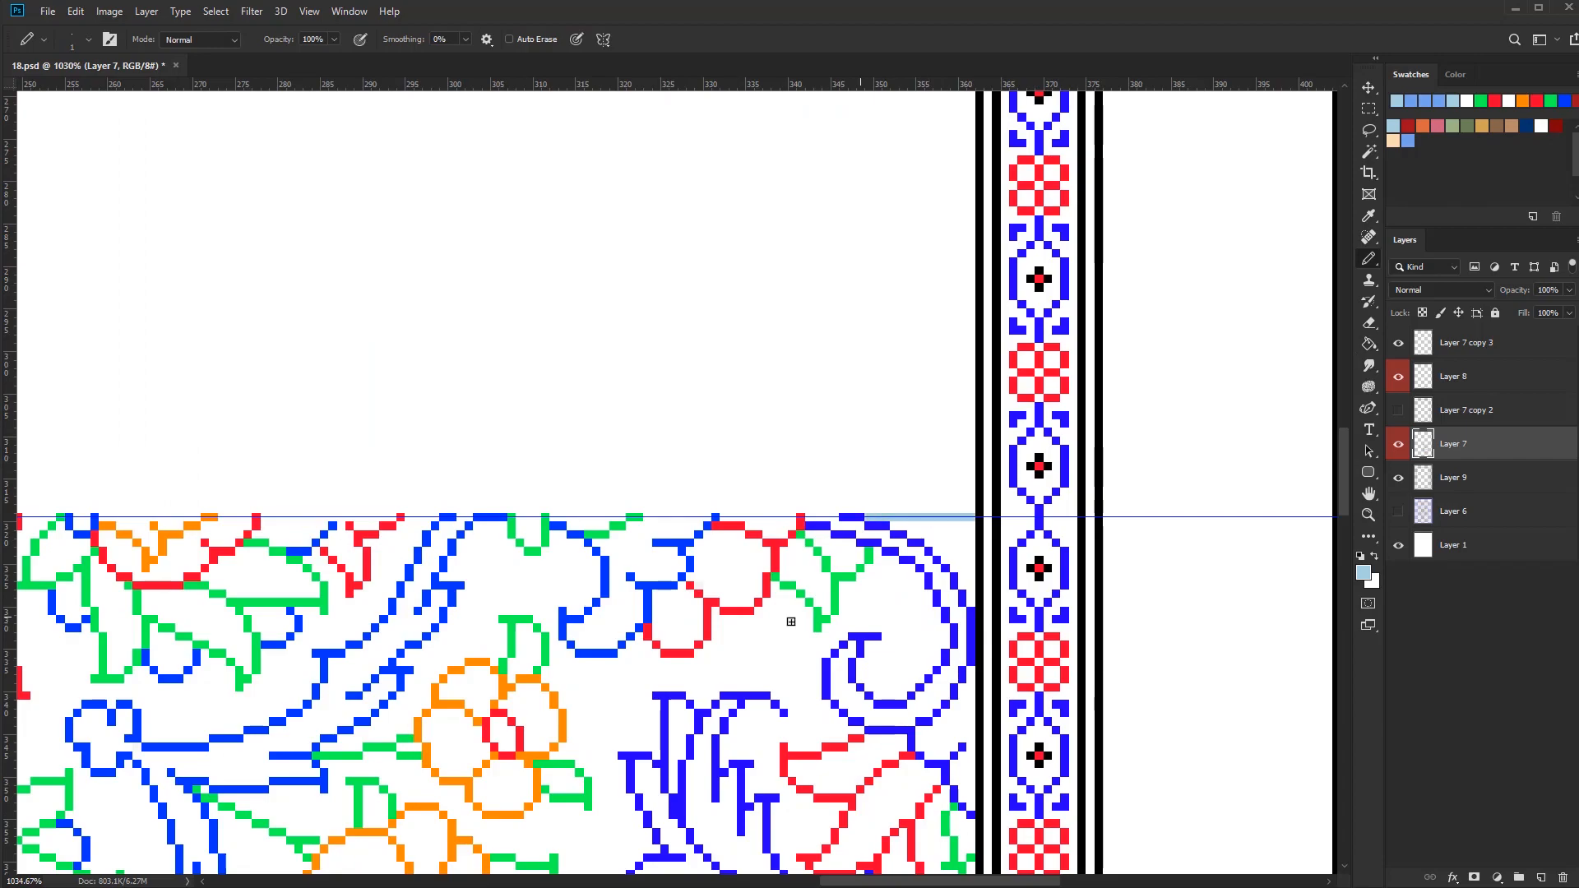
Fill the floral field's background with light blue using the Paint Bucket
key("g")
left_click(793, 622)
scroll(919, 631, "down", 8)
left_click_drag(834, 867, 875, 569)
left_click_drag(765, 768, 778, 828)
Close the medallion's scalloped border at the guides in medium blue and fill the border with the same colour
left_click(1408, 140)
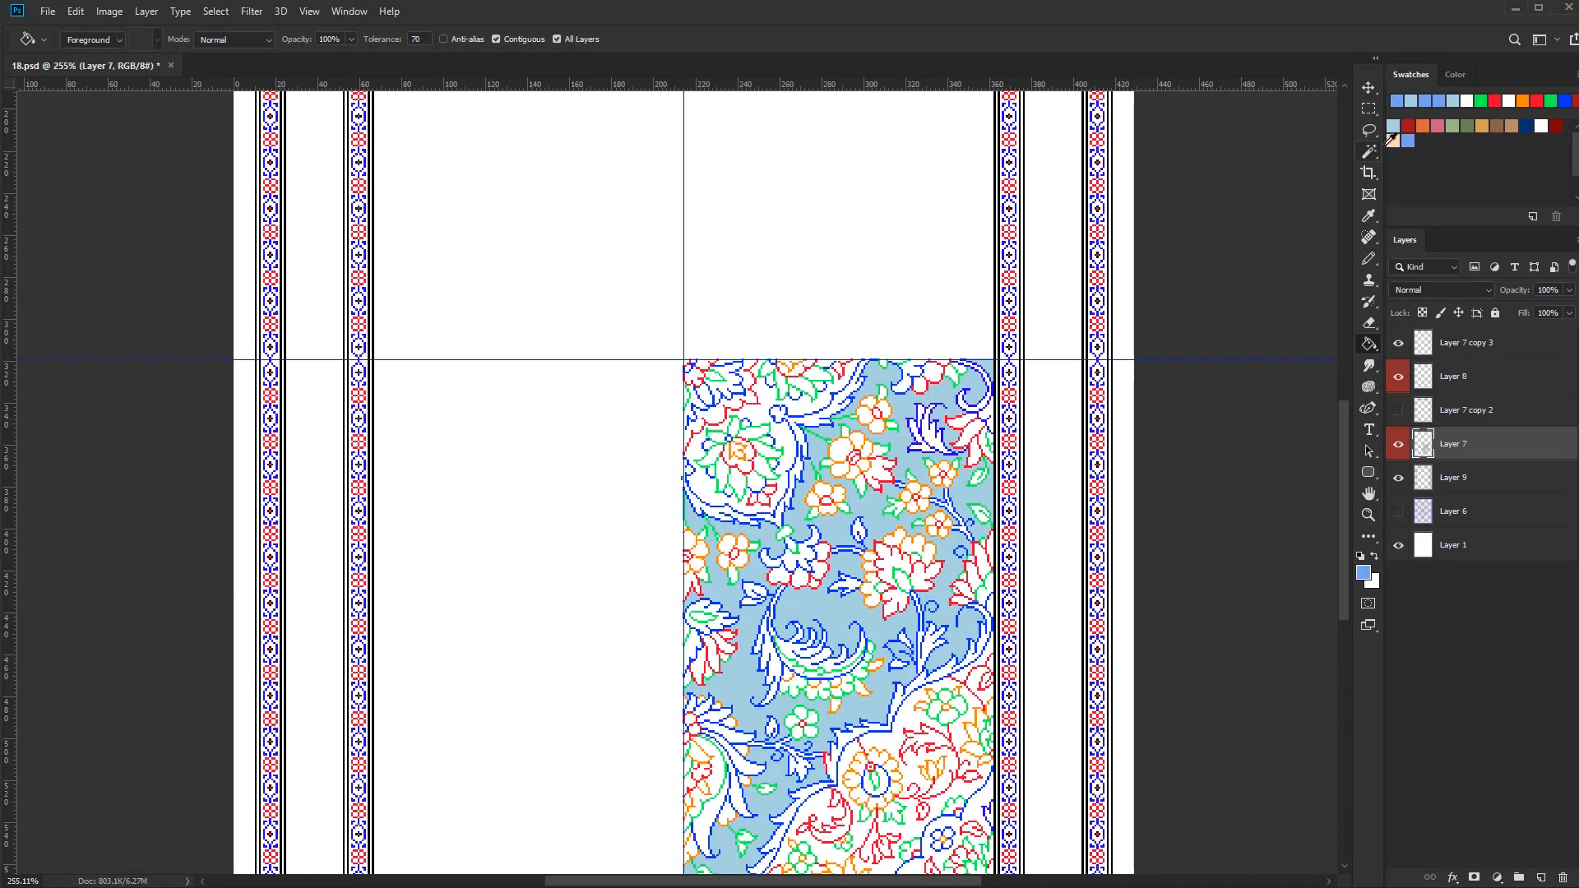
key("b")
scroll(680, 466, "up", 10)
left_click_drag(1028, 346, 681, 625)
key("g")
left_click(982, 551)
scroll(982, 551, "down", 6)
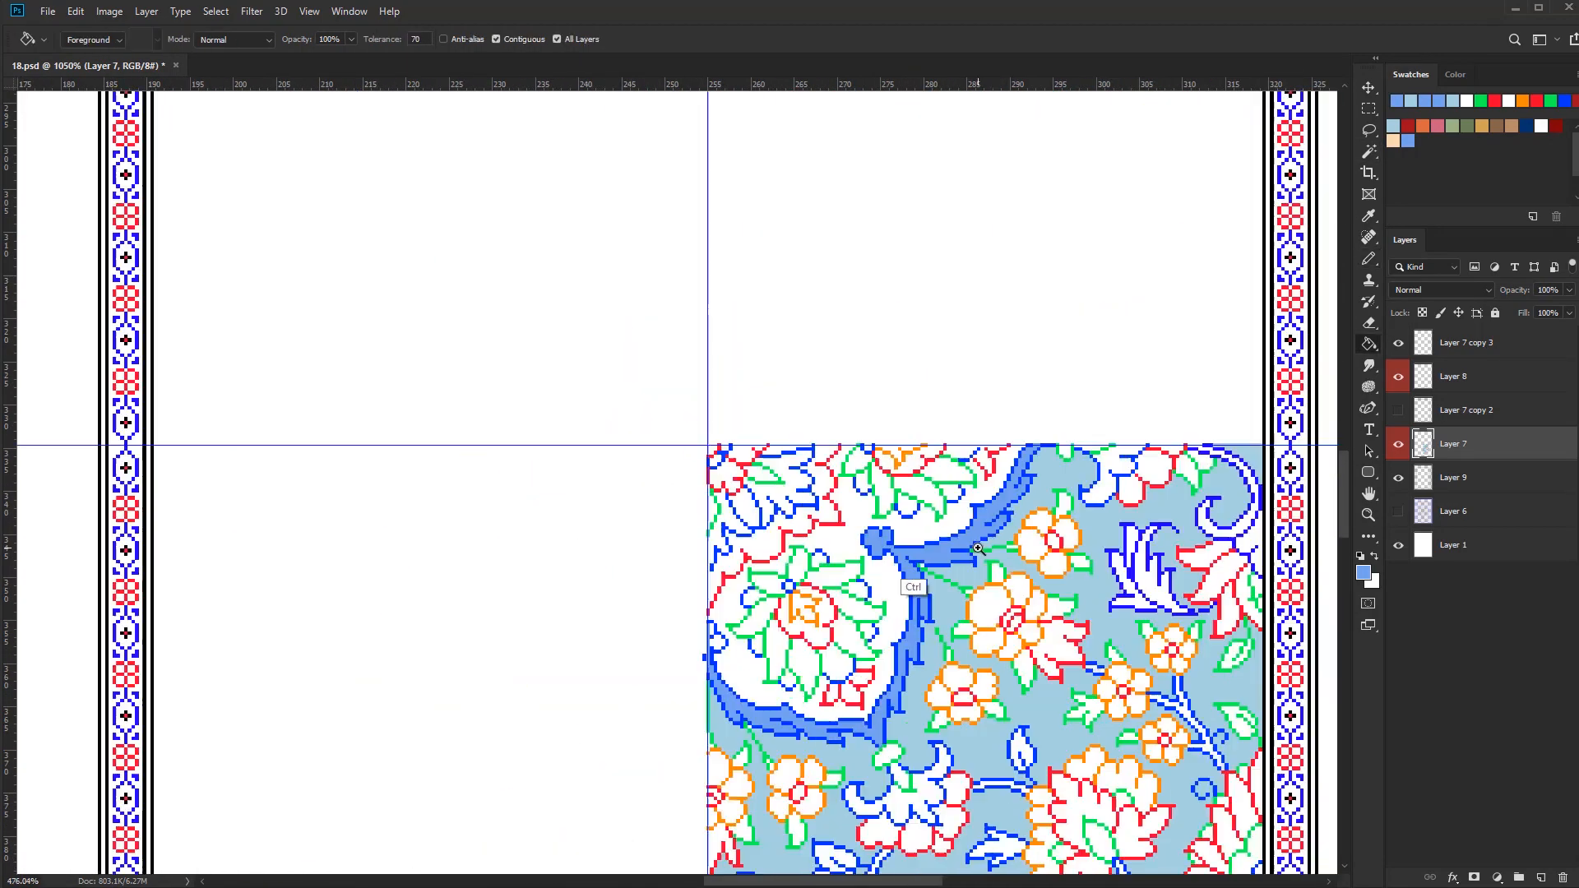
scroll(786, 826, "up", 5)
left_click(760, 689, "alt")
scroll(1067, 419, "down", 7)
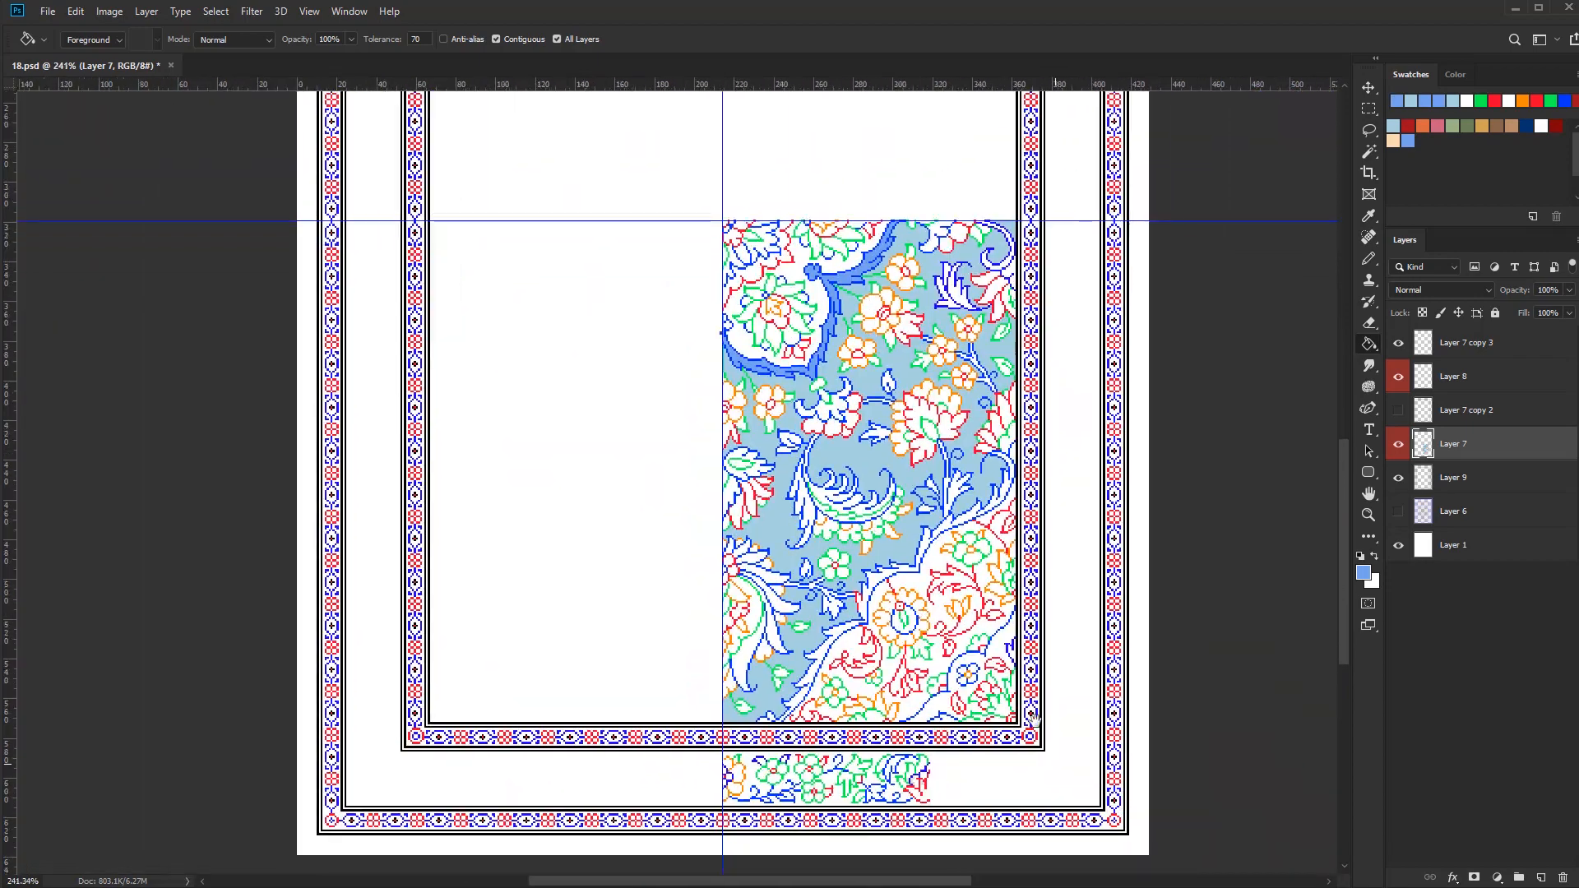
Fill the carpet's outermost margin with light blue on Layer 9
scroll(1228, 663, "up", 1)
scroll(934, 530, "down", 2)
left_click(934, 531, "alt")
key("alt+bracketleft")
key("alt+BackSpace")
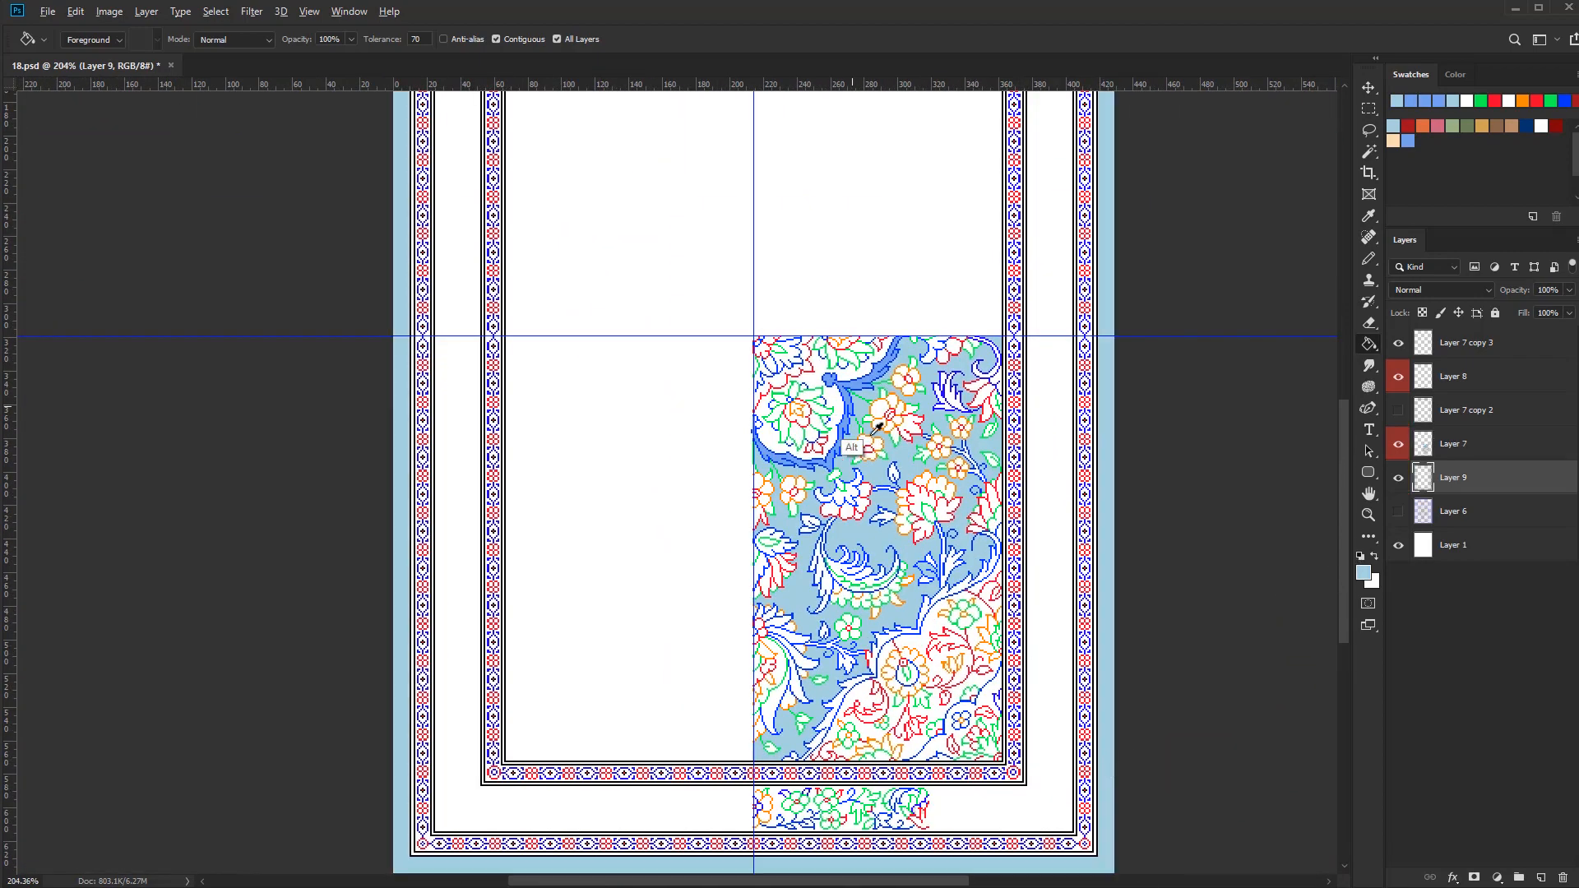
Fill the wide band between the two patterned borders with medium blue on Layer 8
left_click(1454, 378)
left_click(1041, 814)
scroll(1041, 810, "up", 3)
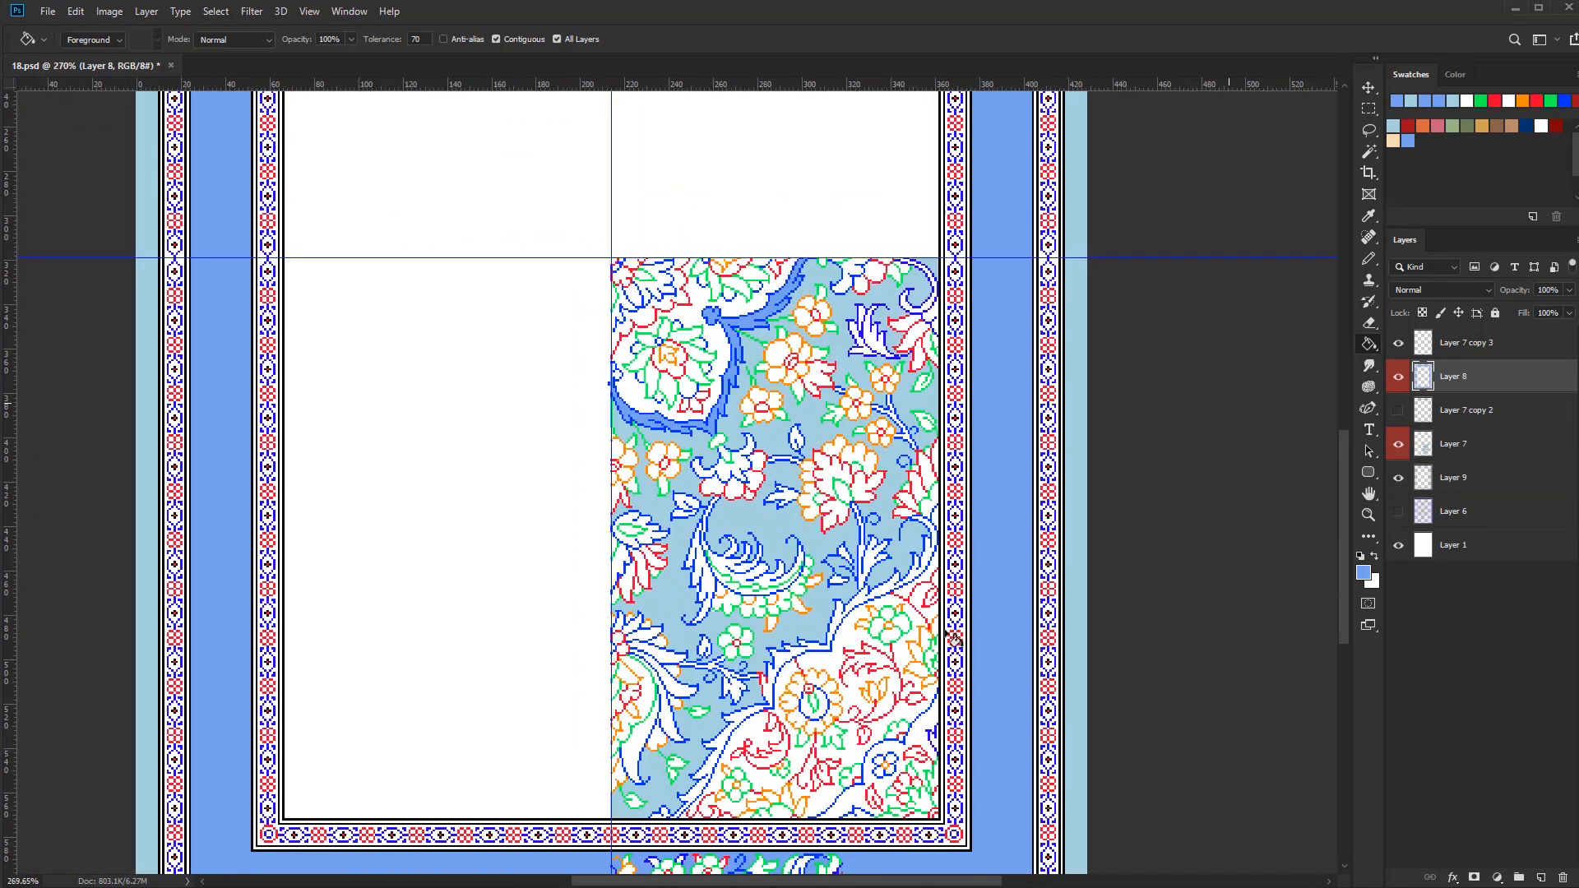
left_click(1393, 140)
left_click(921, 616)
key("ctrl+z")
Try a peach fill of the corner section on Layer 7, undo it, and repair its large round flower's outline with the Pencil
key("alt+bracketleft")
left_click(942, 591)
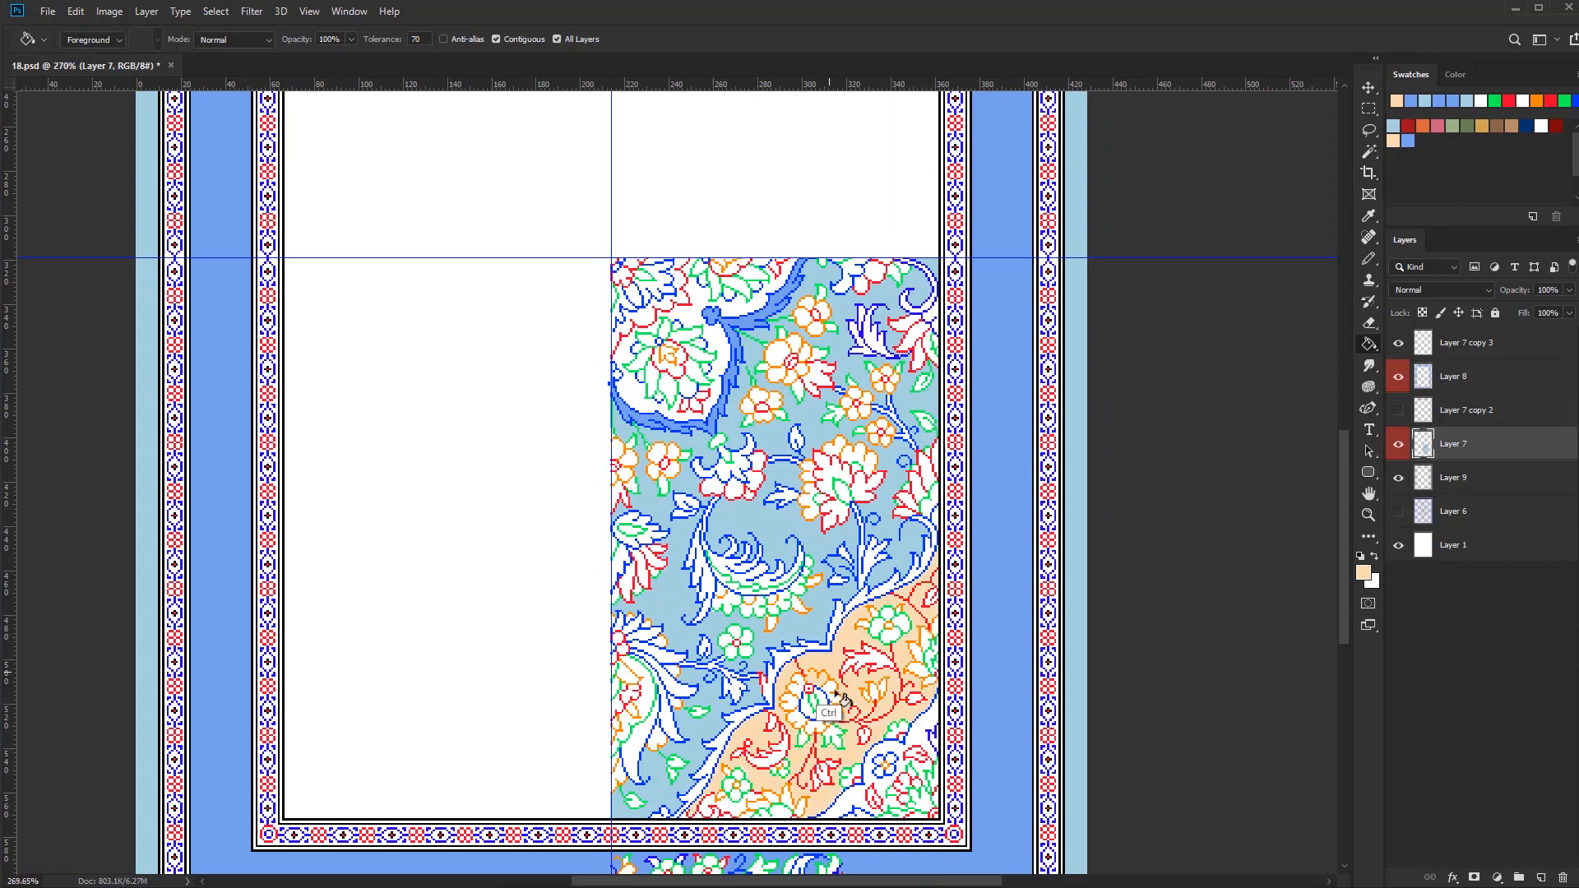
key("ctrl+z")
key("b")
scroll(807, 667, "up", 10)
left_click(845, 679, "alt")
left_click(827, 690)
scroll(874, 575, "down", 6)
Fill the corner section's background around its flowers with peach
key("g")
left_click(1393, 141)
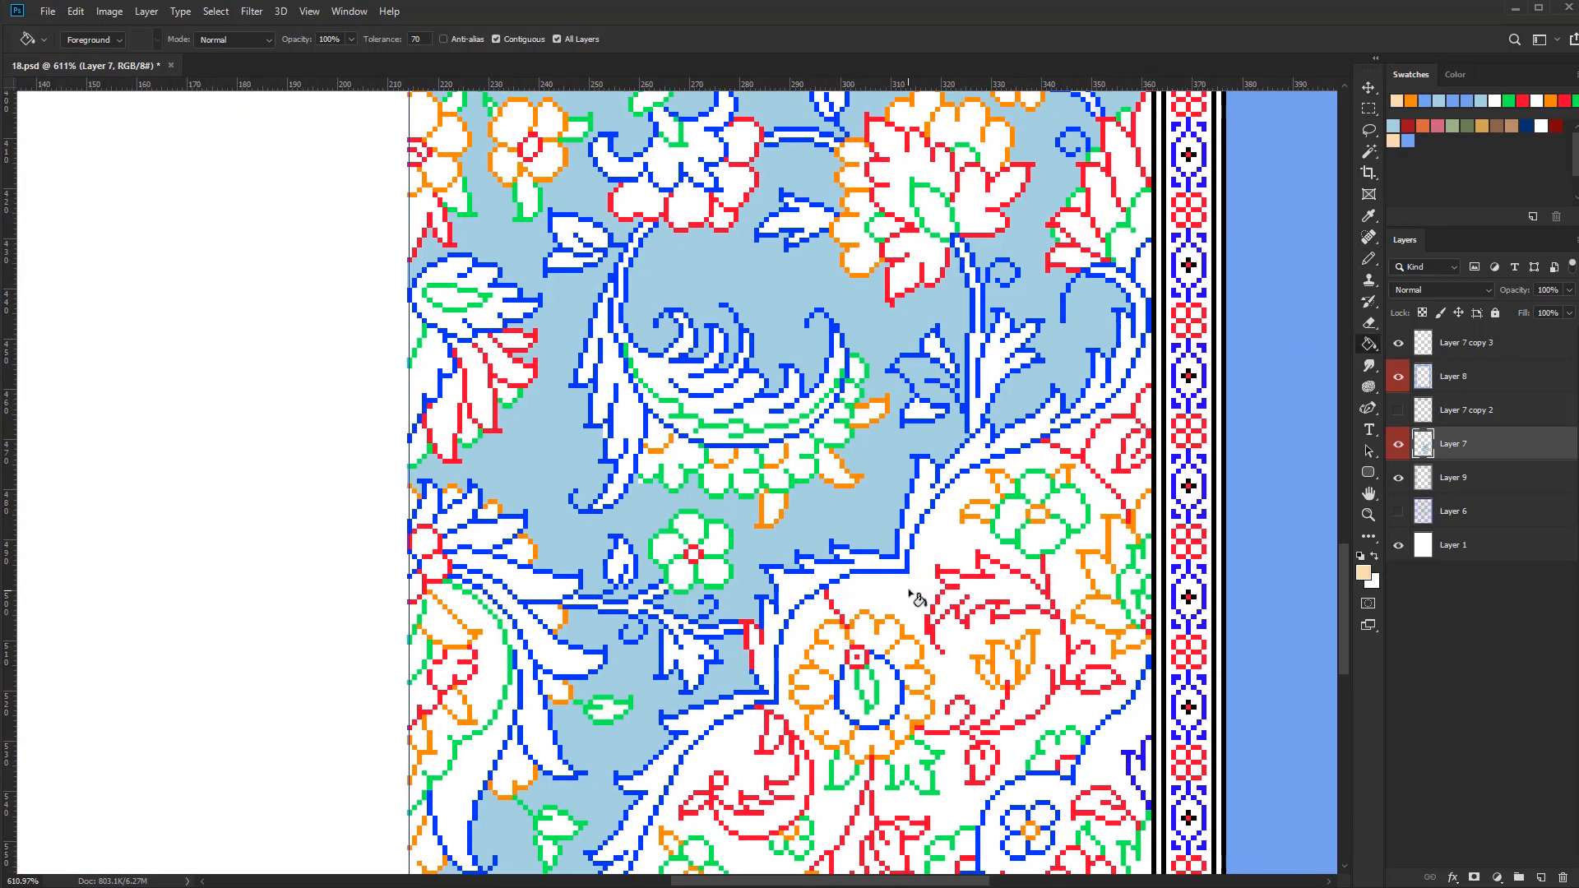
scroll(917, 598, "down", 3)
left_click(917, 599)
left_click(855, 818)
scroll(709, 856, "up", 2)
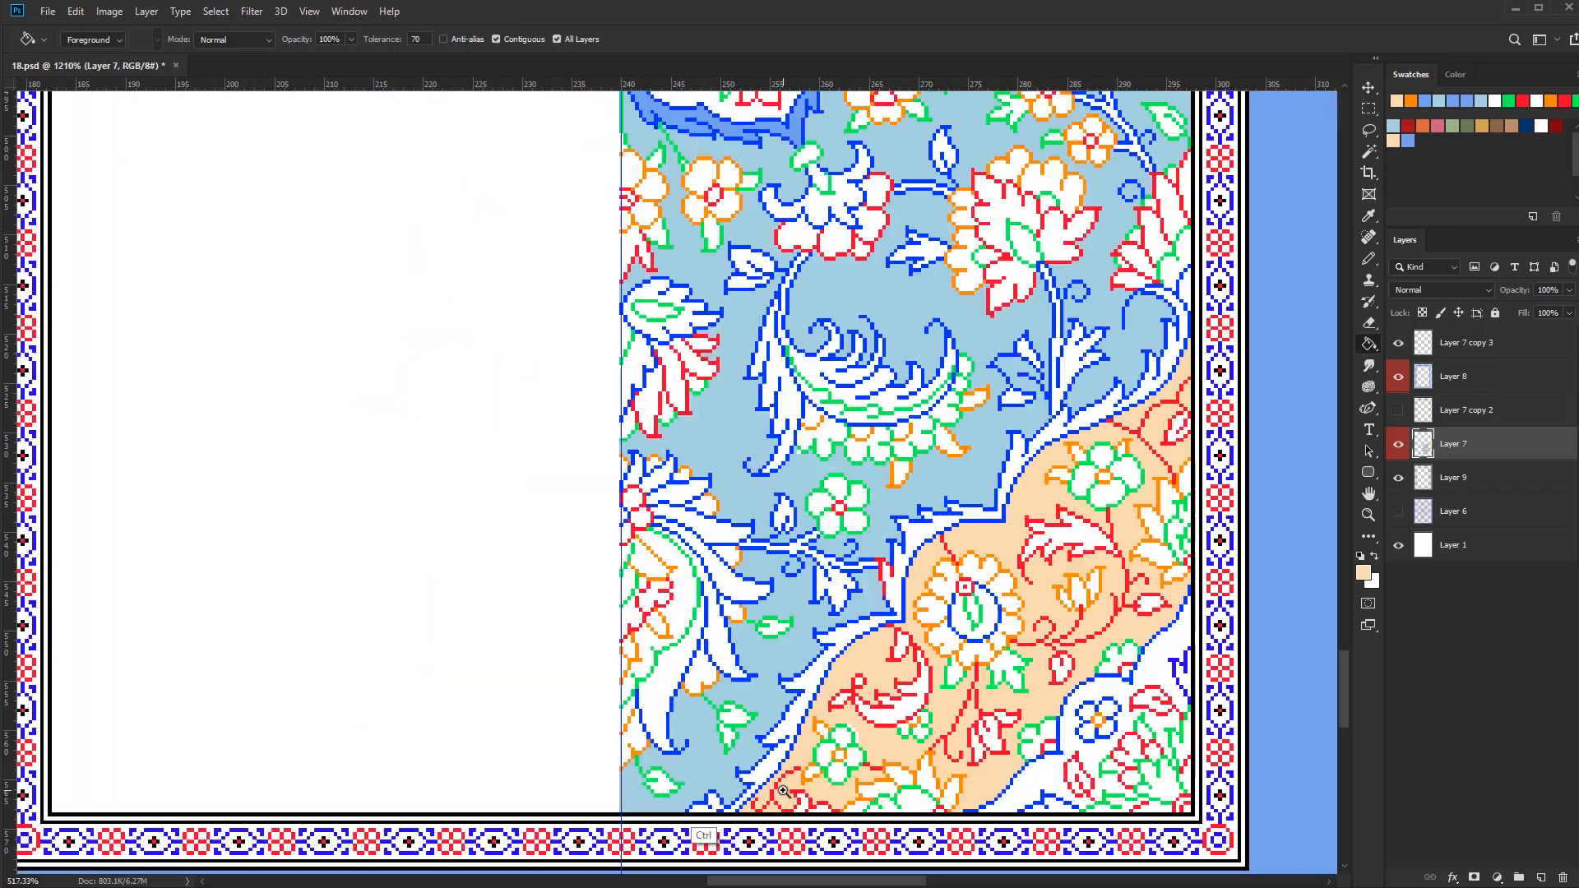
Close the medallion's open edges along both centre guides with peach pencil lines
scroll(741, 493, "down", 5)
key("b")
scroll(855, 387, "up", 9)
left_click_drag(898, 428, 874, 428)
left_click_drag(488, 427, 505, 428)
left_click_drag(182, 845, 486, 596)
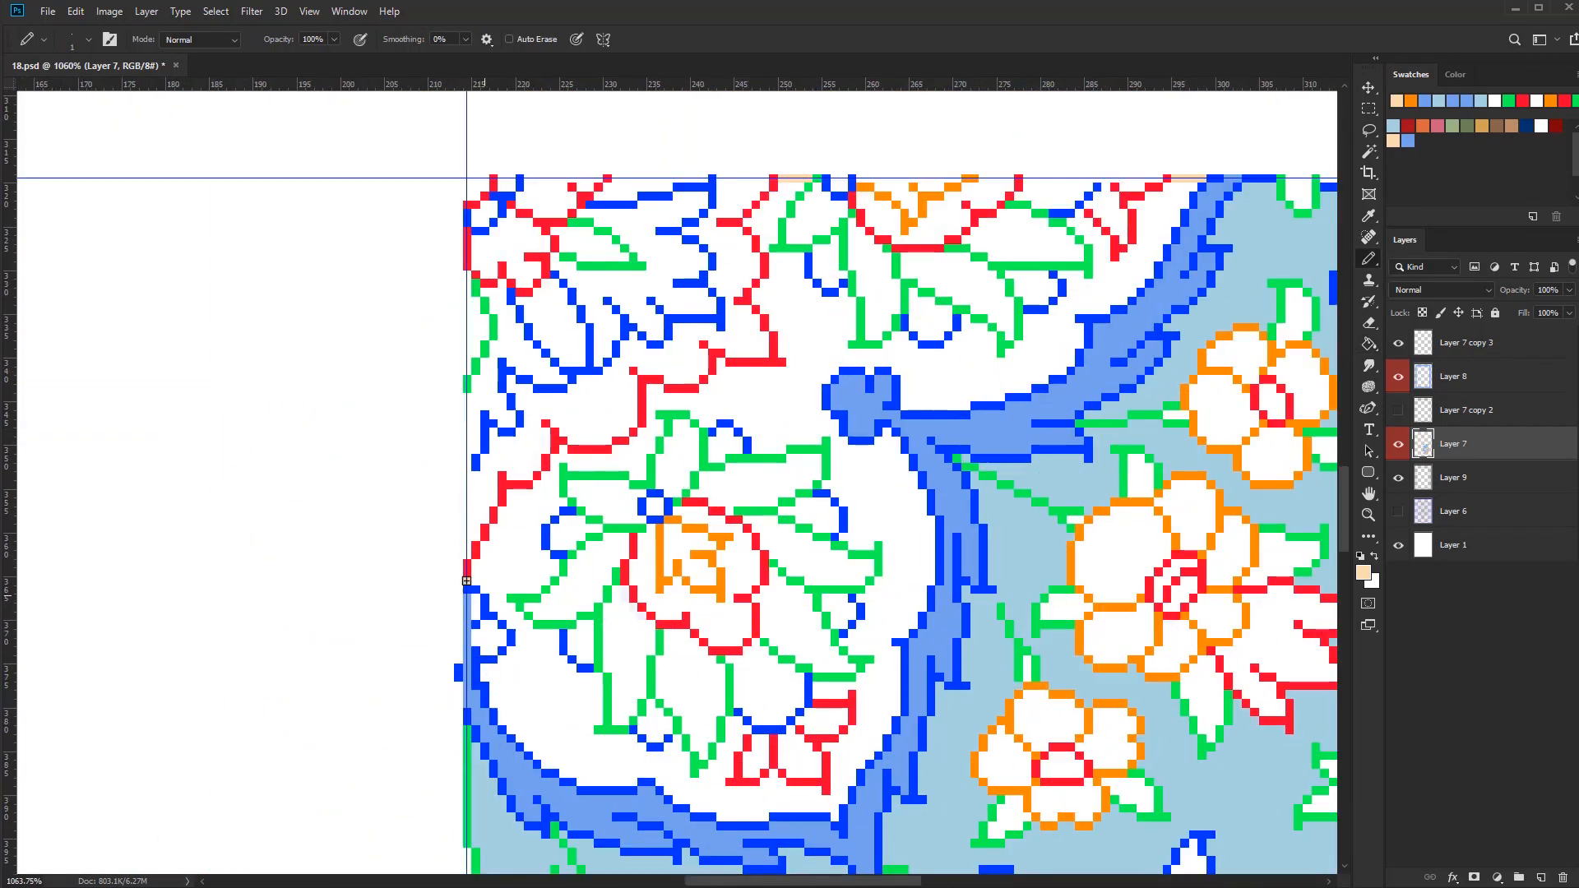
Fill the medallion's background with peach and the corner section's scalloped border with medium blue
key("g")
scroll(556, 659, "down", 9)
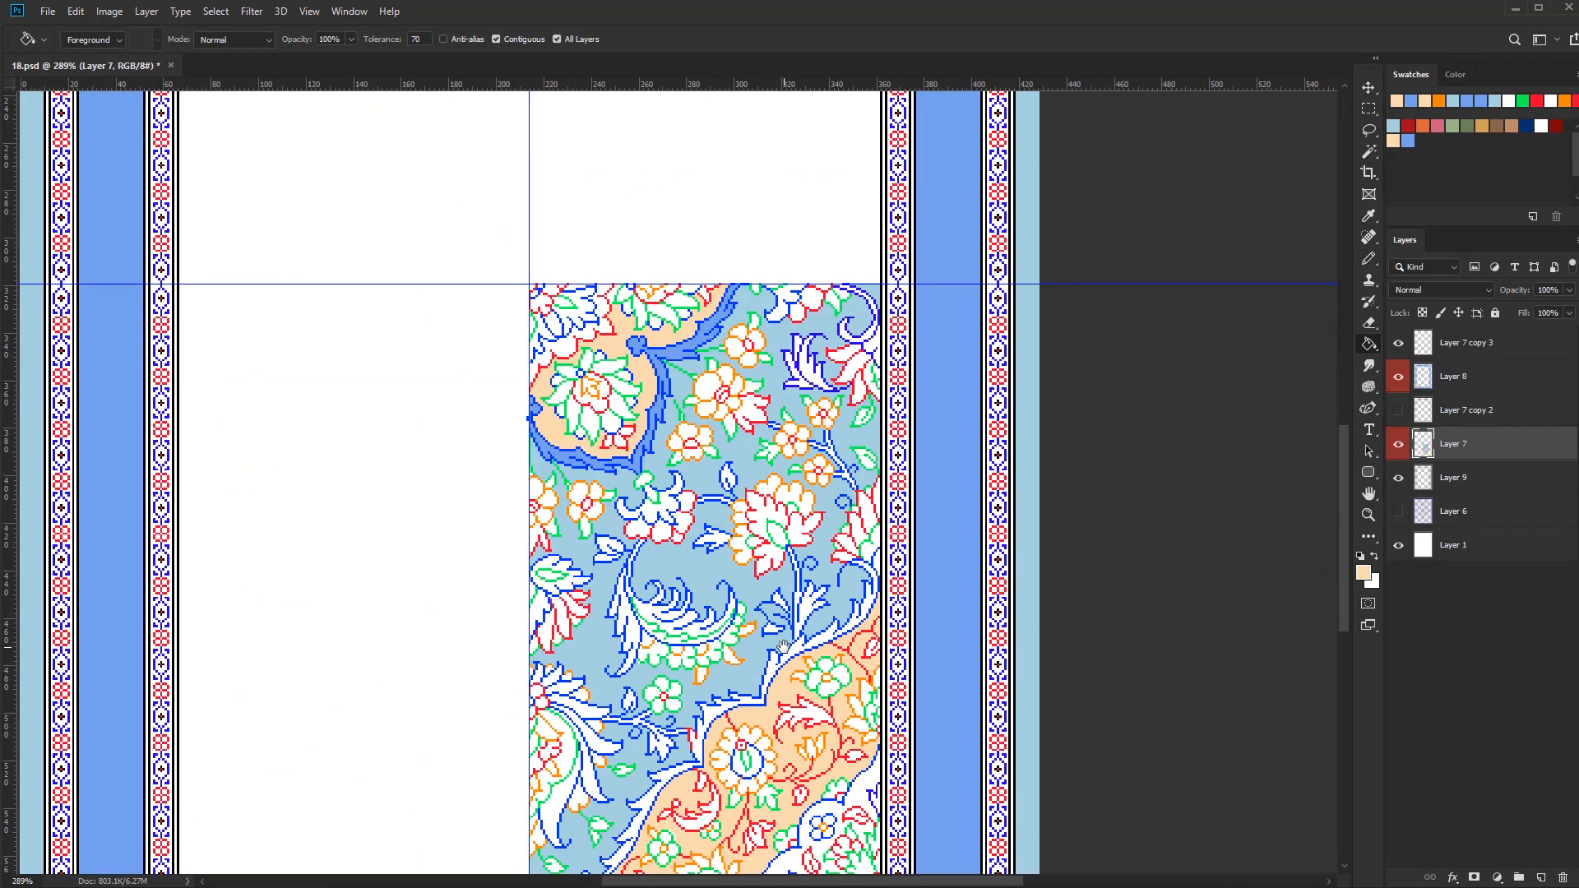
left_click(834, 649)
left_click_drag(851, 713, 843, 616)
Fill the innermost corner area with tan and close the medallion centre's open edges along the guides in tan
left_click(1482, 126)
left_click(850, 701)
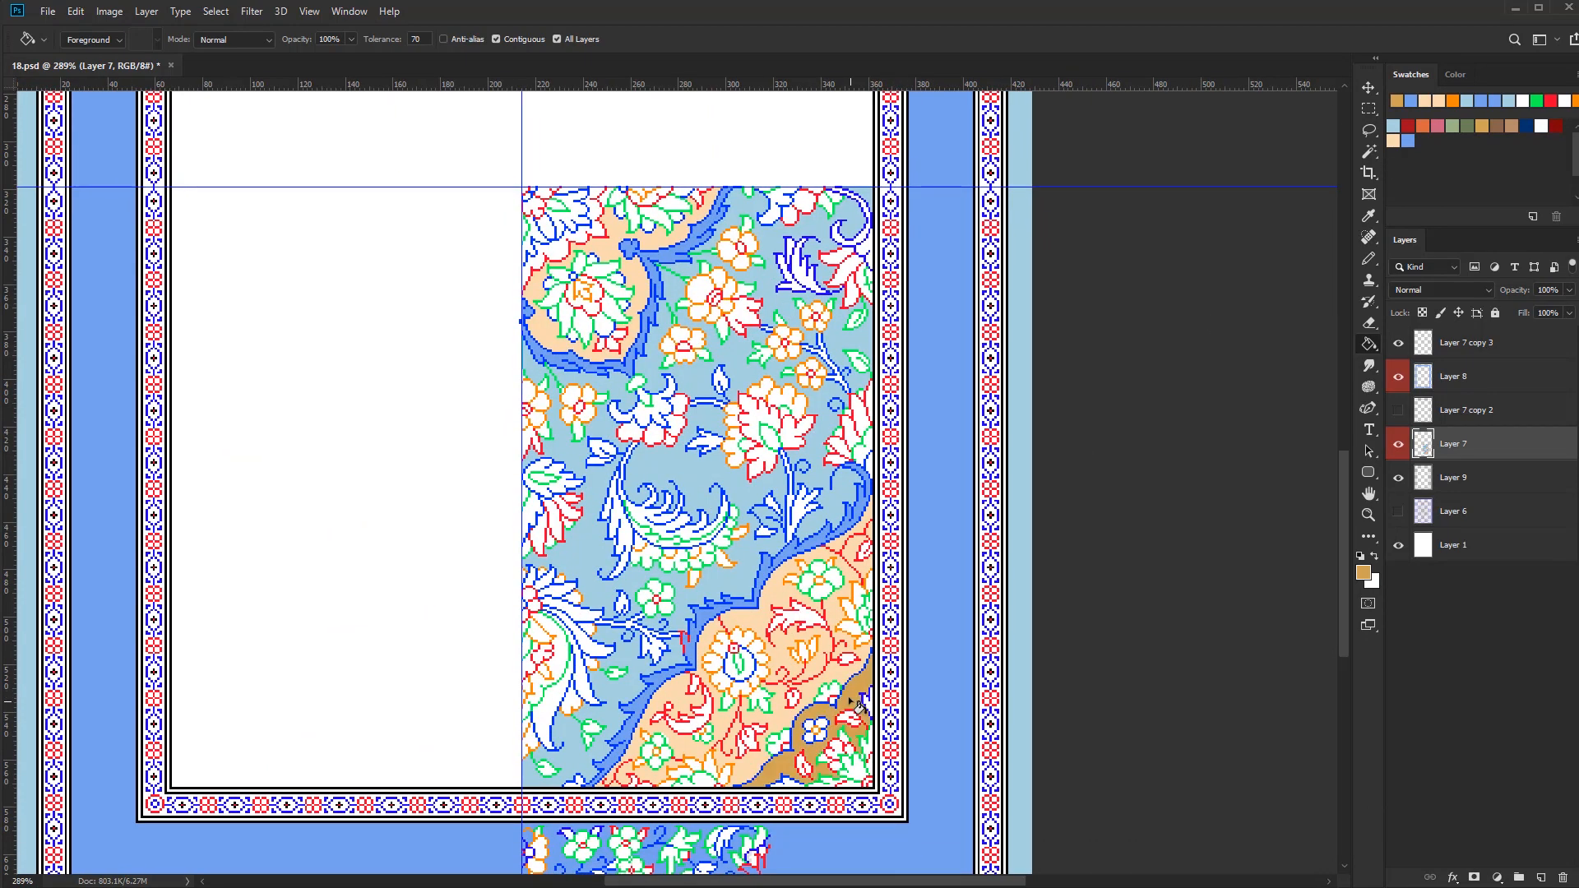
key("b")
scroll(606, 228, "up", 7)
key("g")
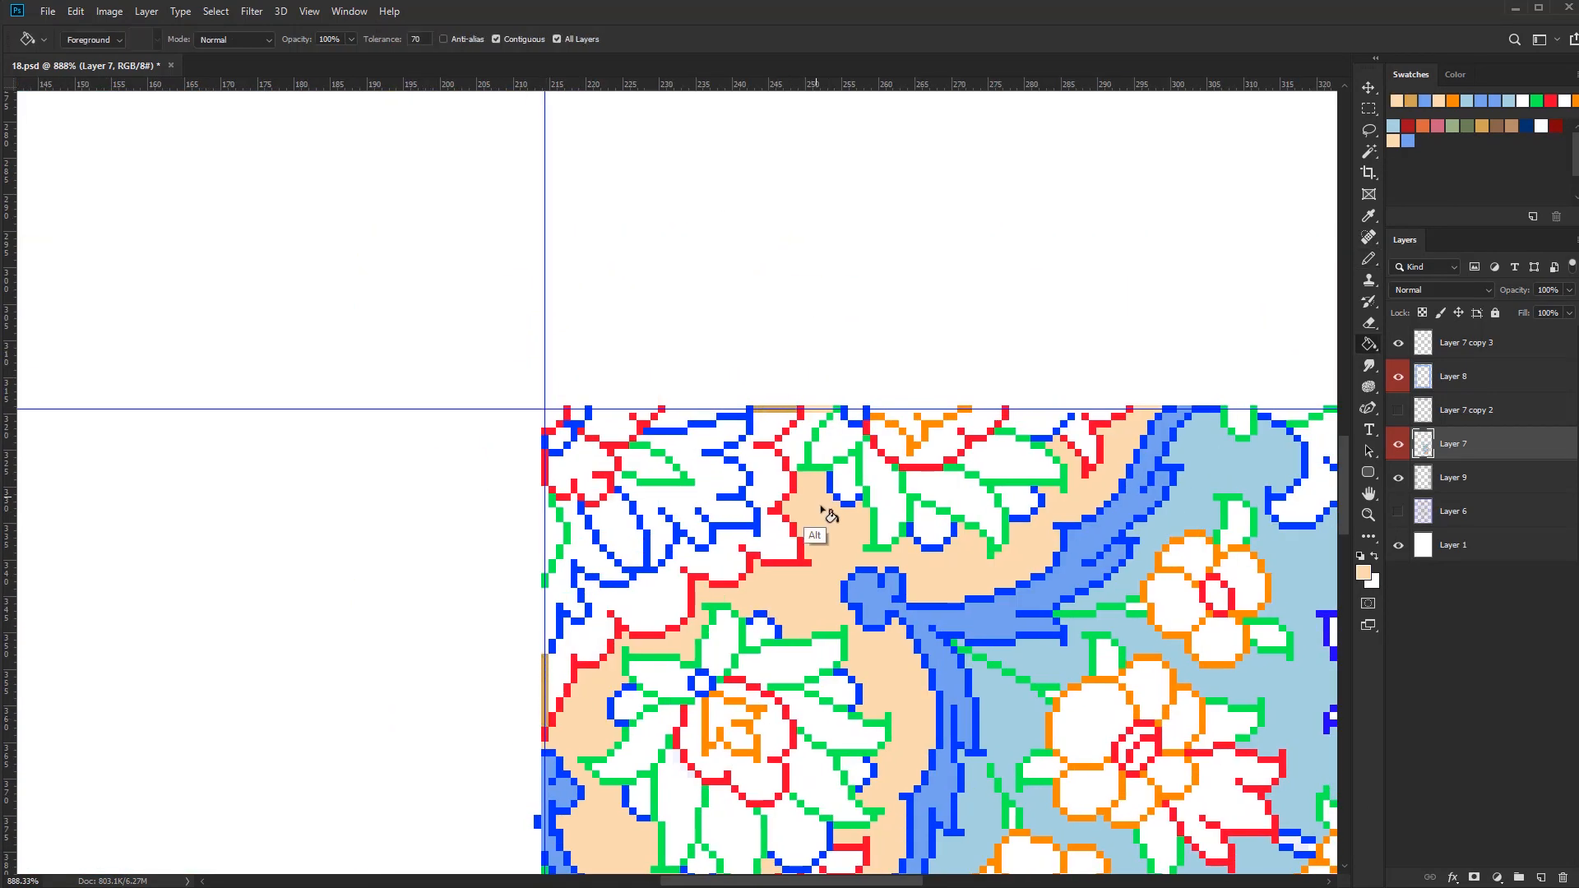
Fill the area around the medallion's central flower with tan and touch up its edge at the guide
left_click(821, 521)
scroll(818, 613, "up", 2)
key("b")
left_click_drag(843, 543, 736, 544)
scroll(736, 545, "down", 3)
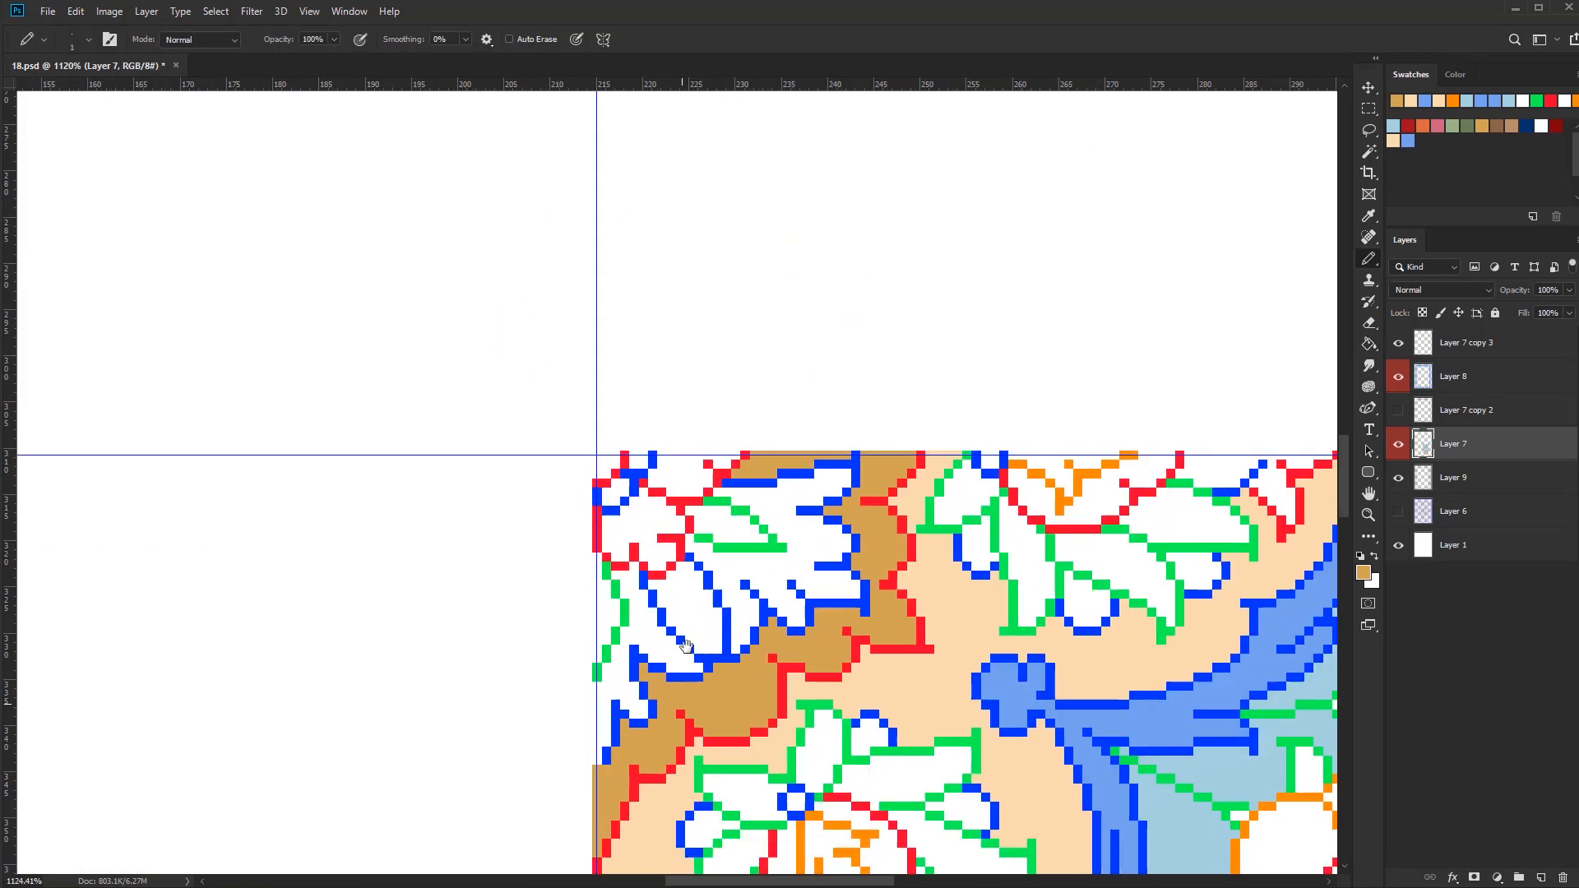
key("g")
scroll(769, 656, "down", 5)
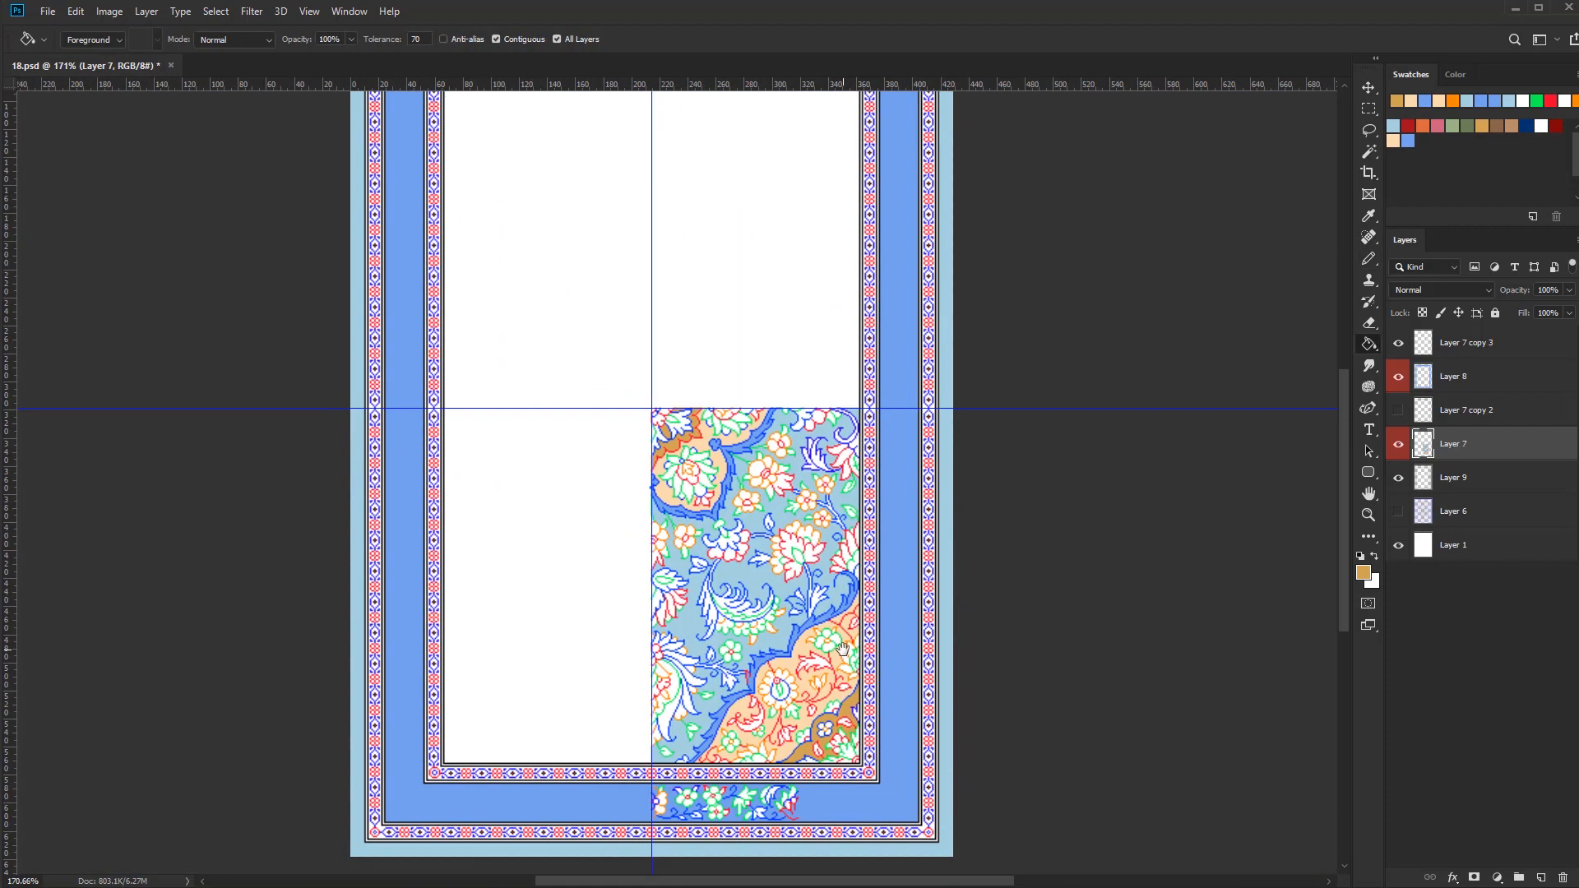
Fill the petals of the orange-outlined blossoms around the medallion with dark red
scroll(830, 460, "up", 3)
left_click(826, 458)
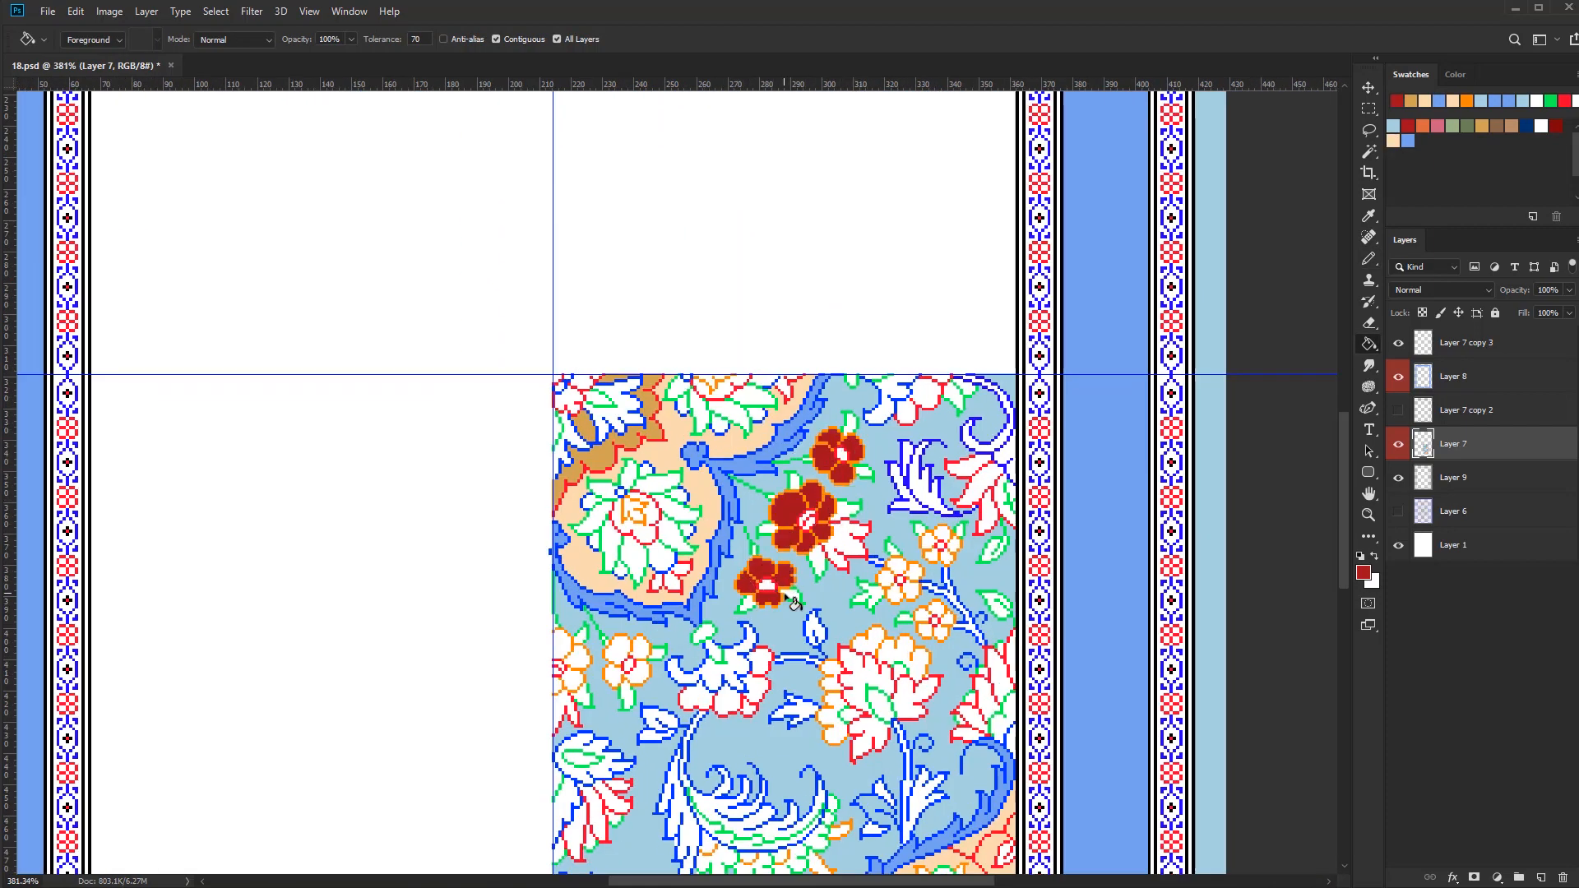
left_click(641, 649)
Close the half blossom's open edge at the vertical guide and fill its petals with dark red
key("b")
scroll(554, 684, "up", 3)
left_click_drag(555, 597, 555, 639)
key("g")
left_click(568, 614)
left_click(588, 681)
scroll(624, 681, "down", 7)
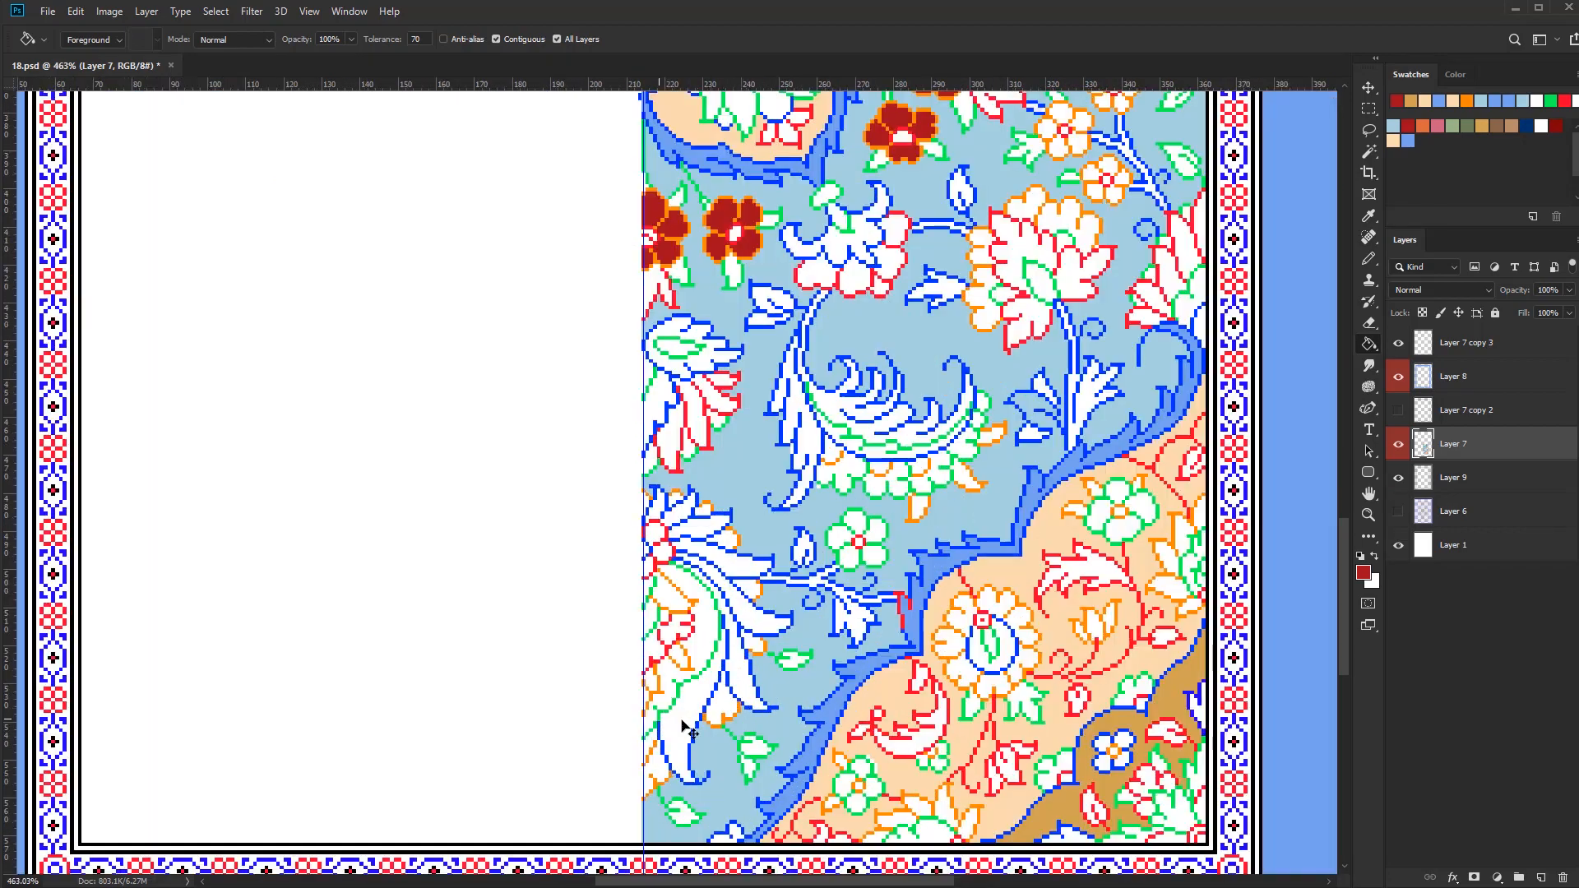
Close the lower large half flower's open edge at the vertical guide and fill its green-outlined ring with dark red
left_click(650, 740)
key("b")
left_click_drag(652, 722, 644, 736)
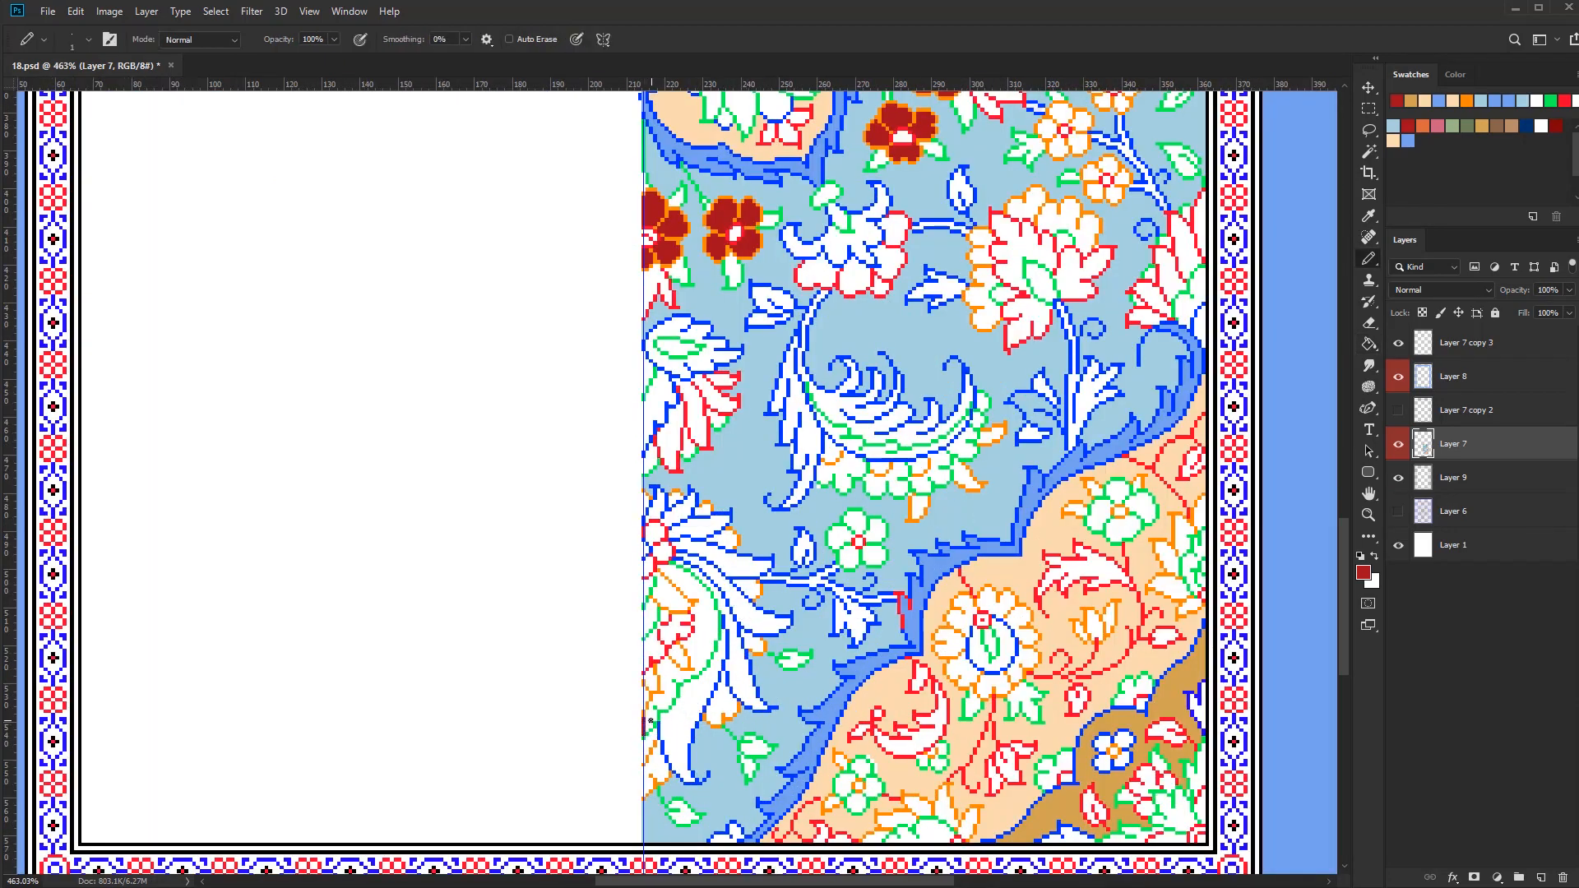
key("g")
left_click(684, 666)
scroll(739, 688, "down", 3)
scroll(950, 494, "up", 2)
Fill the petals of the half flowers along the right edge and the bottom corner blossom with dark red
left_click(872, 487)
left_click_drag(911, 430, 943, 357)
left_click(920, 589)
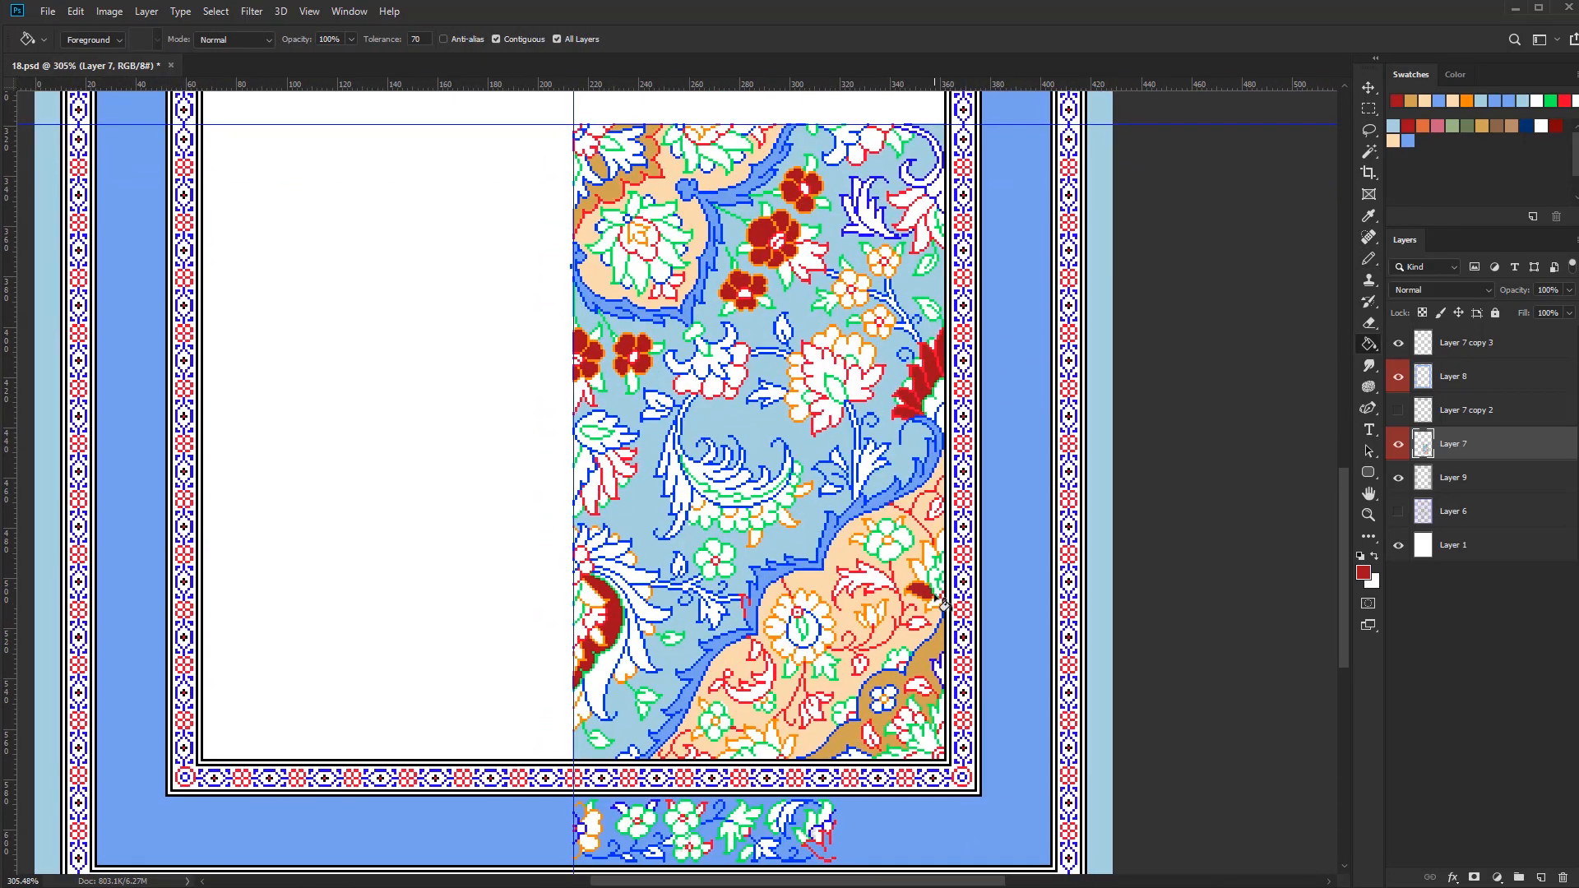
scroll(650, 773, "up", 4)
left_click(664, 713, "alt")
left_click(633, 732)
scroll(660, 751, "down", 4)
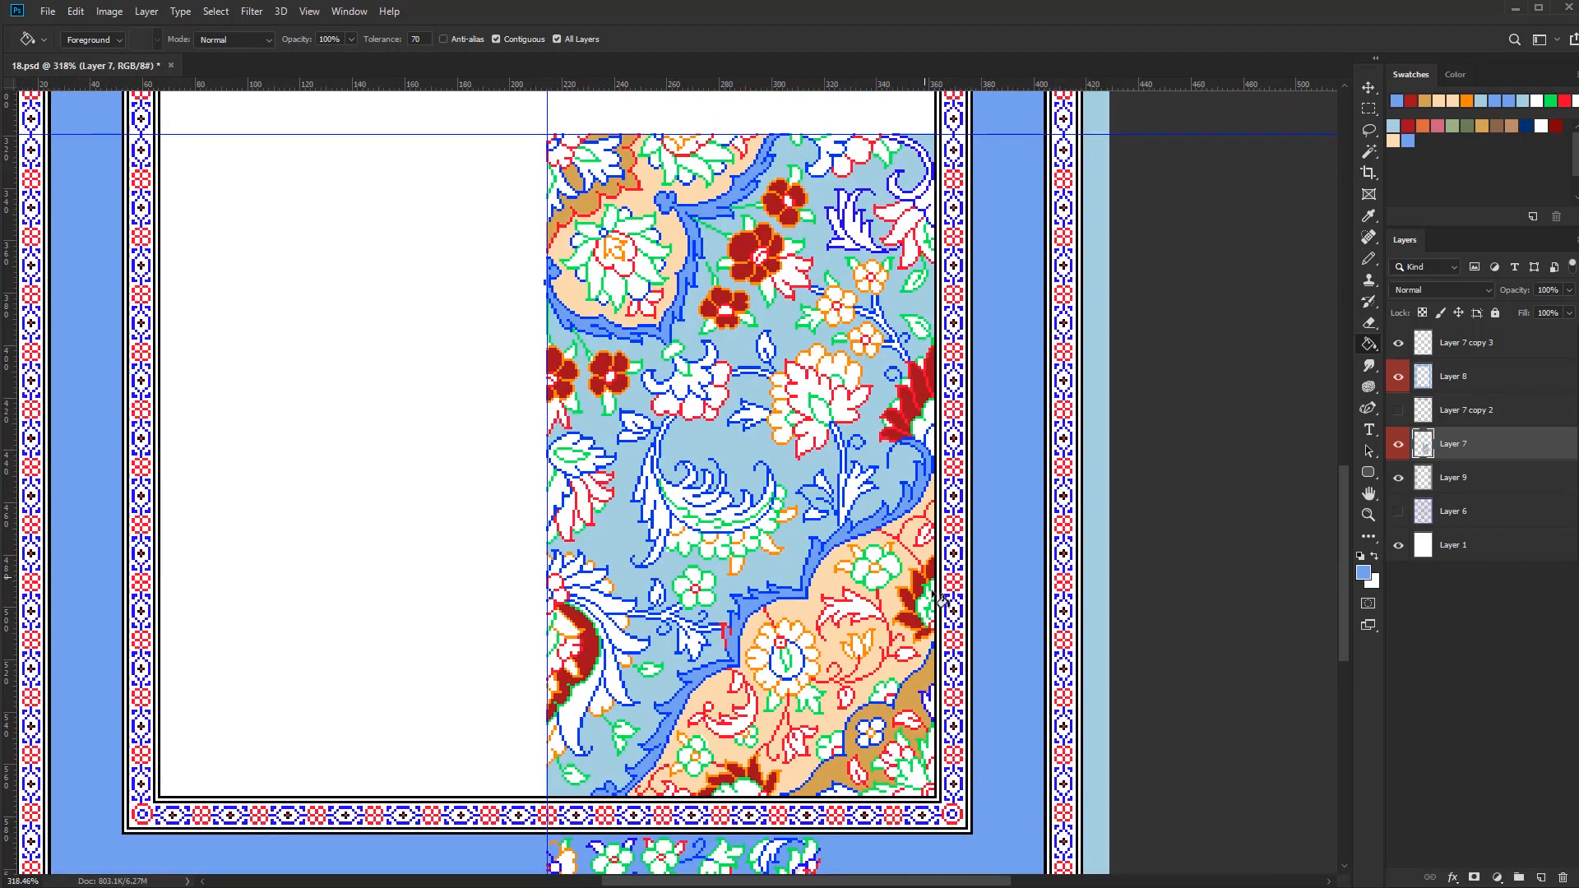
Sample the medallion border's blue and fill the blue-outlined sepals of the blossom cut by the horizontal guide
left_click_drag(890, 293, 963, 765)
scroll(964, 765, "up", 4)
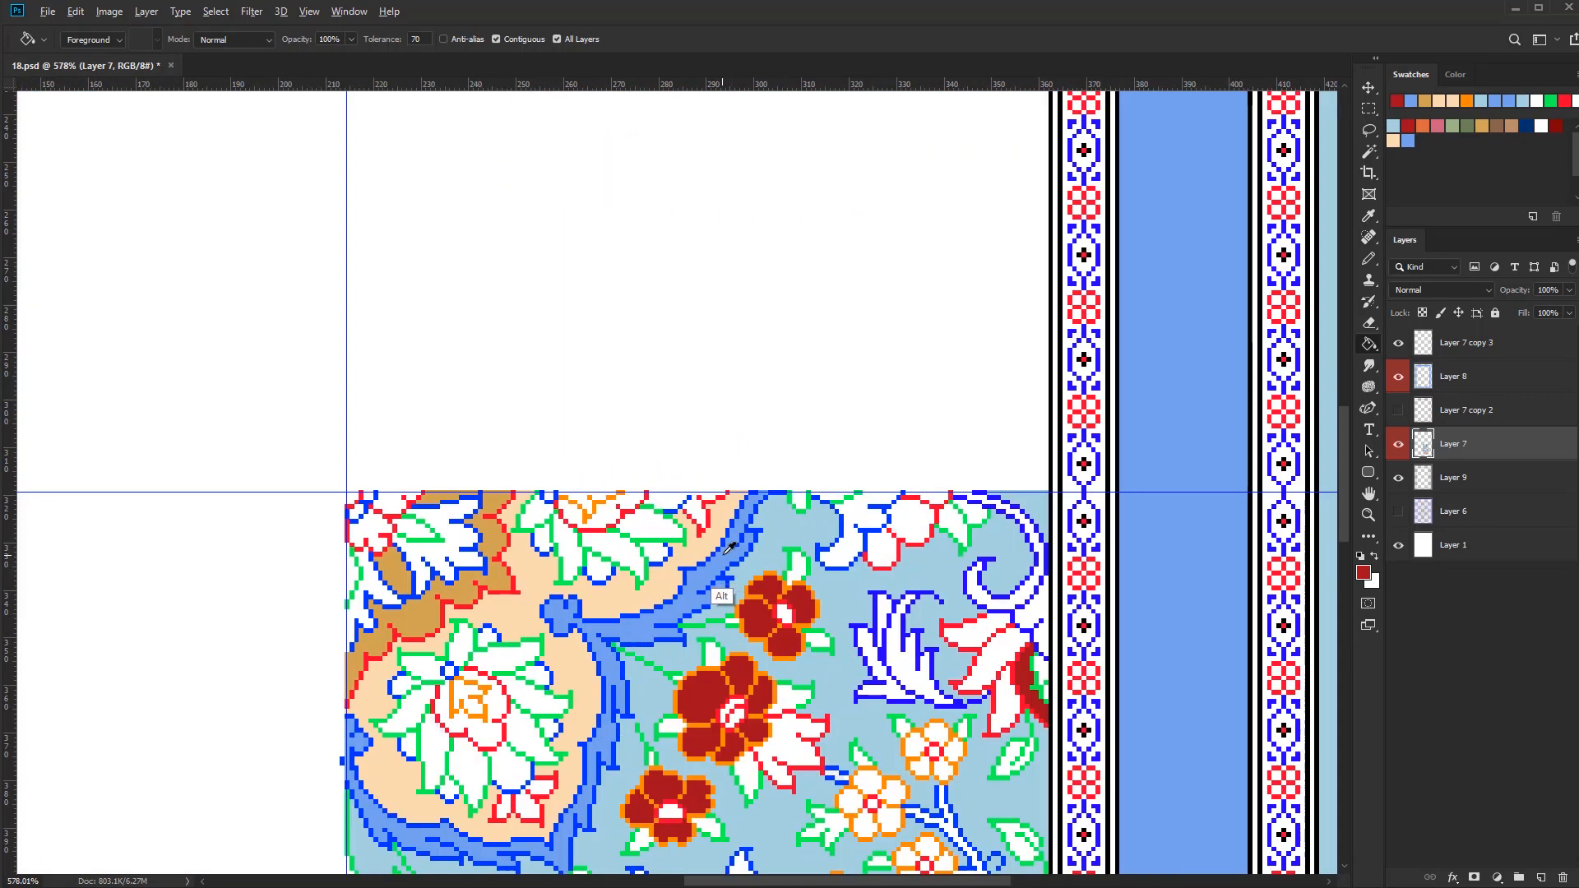
left_click(722, 597, "alt")
key("b")
key("g")
left_click(893, 530)
scroll(904, 485, "down", 5)
left_click_drag(798, 626, 846, 557)
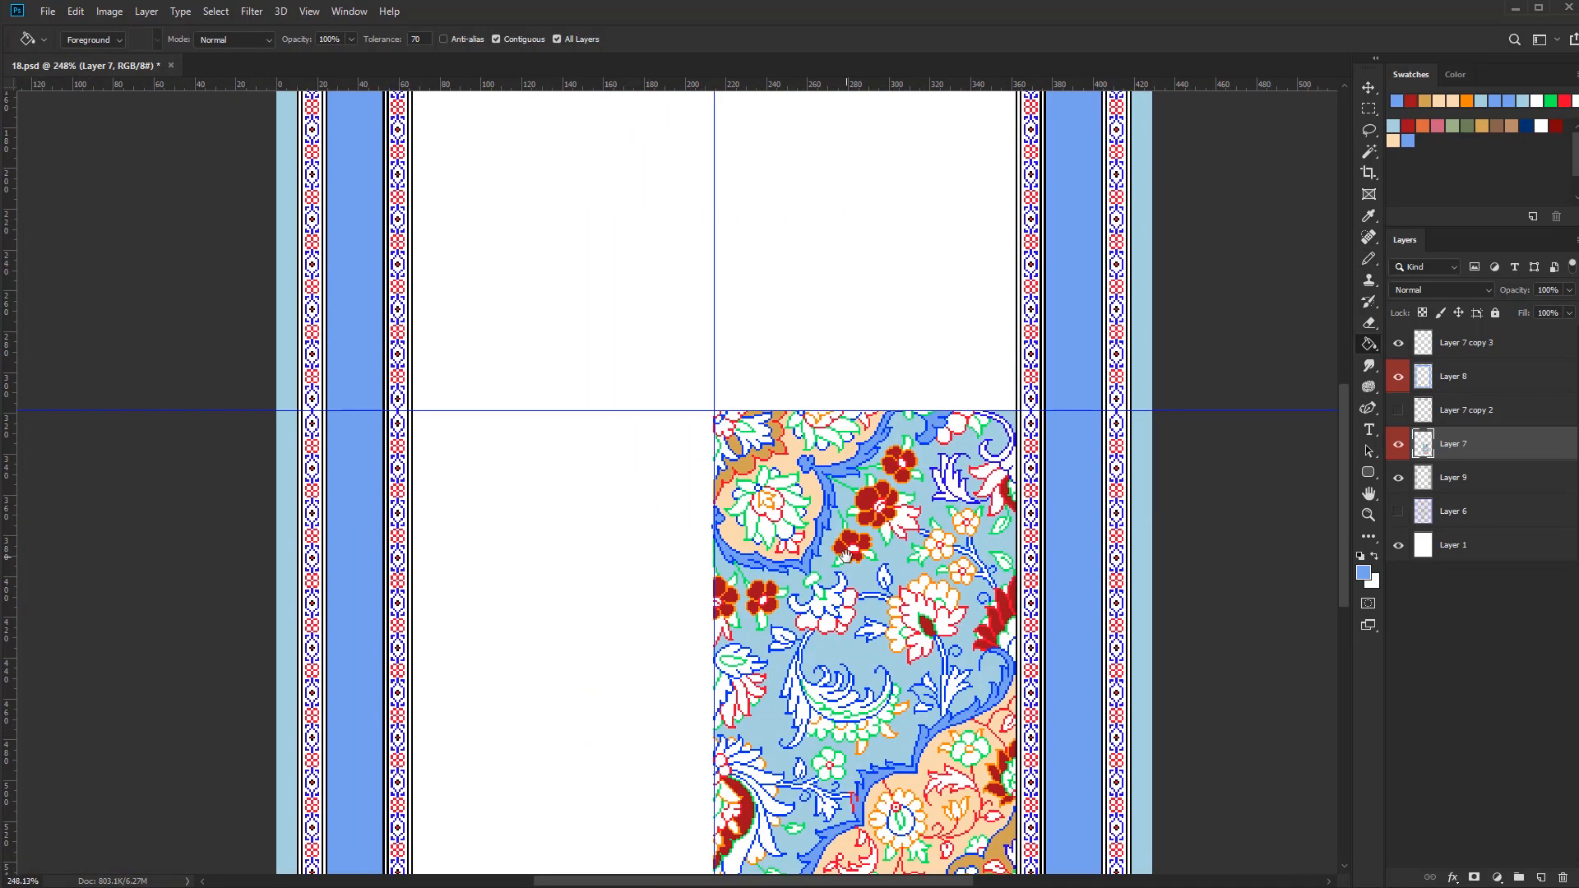
Fill the purple-outlined scroll leaf and the stems of the small blossoms and large flower with tan
scroll(845, 556, "up", 4)
left_click(948, 472)
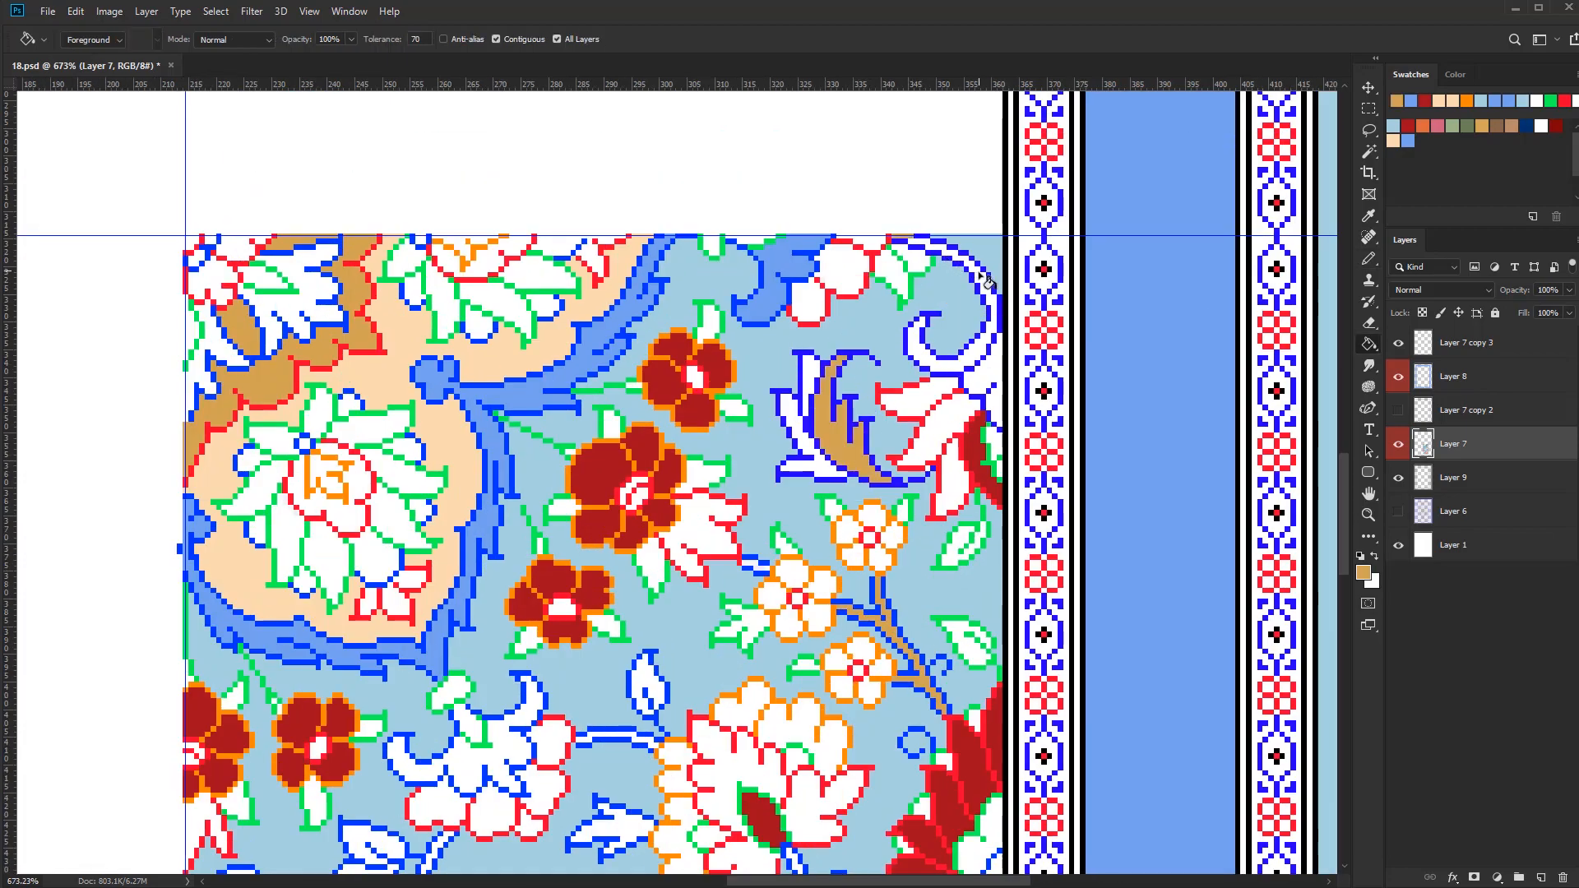
scroll(852, 584, "down", 1)
scroll(841, 576, "down", 1)
mouse_move(717, 723)
left_mouse_down()
mouse_move(814, 538)
mouse_move(805, 422)
left_mouse_up()
left_click(814, 538)
left_click(631, 568)
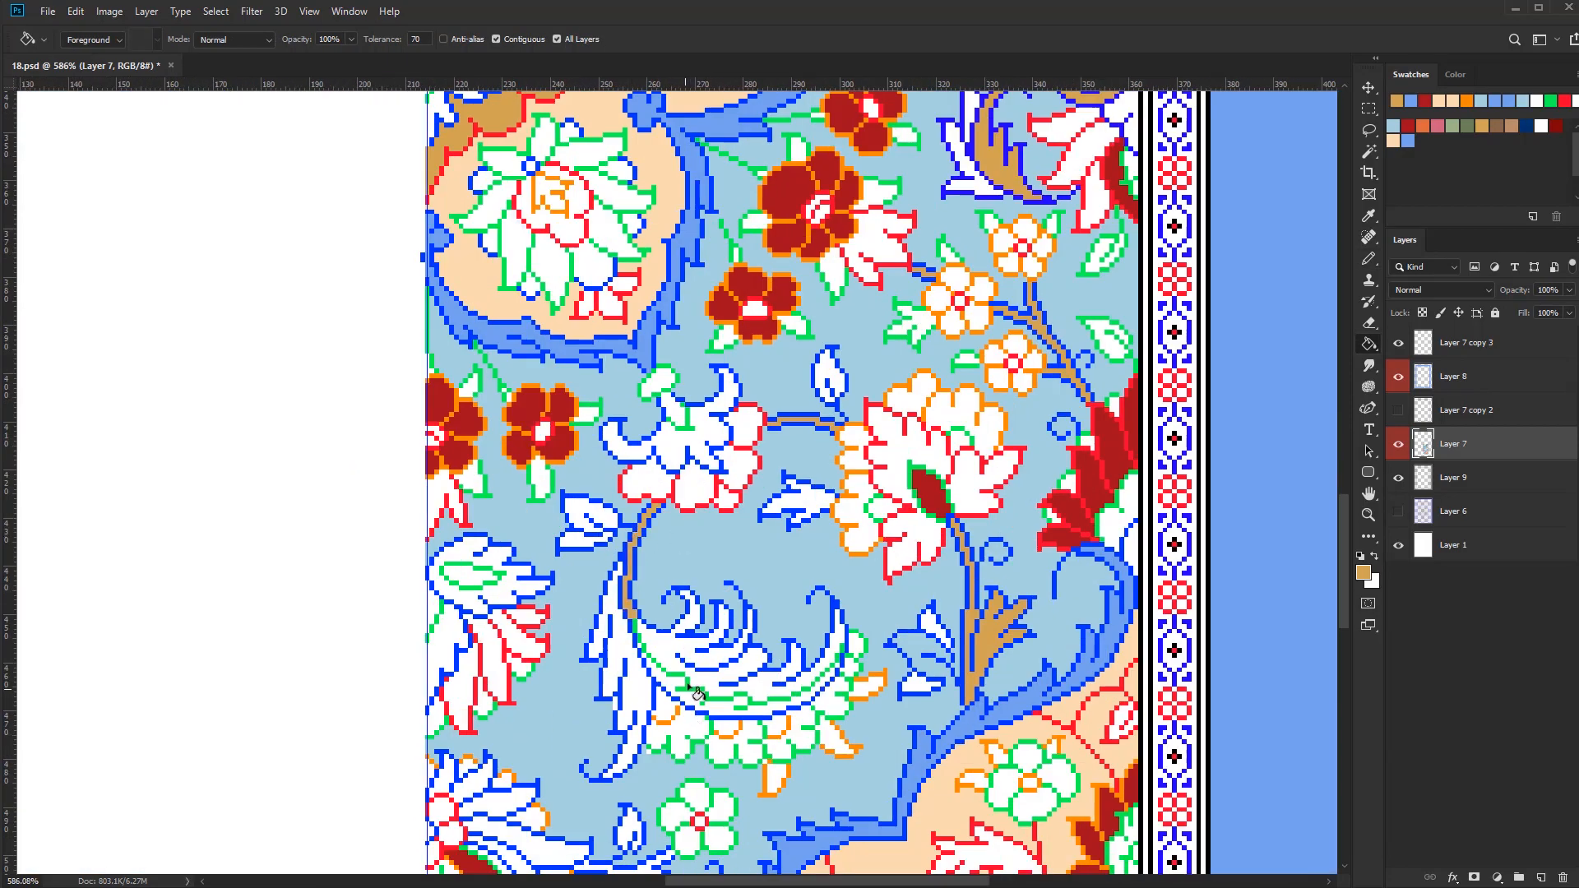
Fill the inner lobes of the large curled leaf with tan, undoing misplaced fills
left_click(740, 679)
key("ctrl+z")
key("ctrl+z")
left_click_drag(831, 698, 818, 704)
left_click(773, 686)
left_click_drag(740, 741, 760, 740)
Fill the lower branch's stem and its attached leaves with tan
left_click_drag(728, 740, 769, 514)
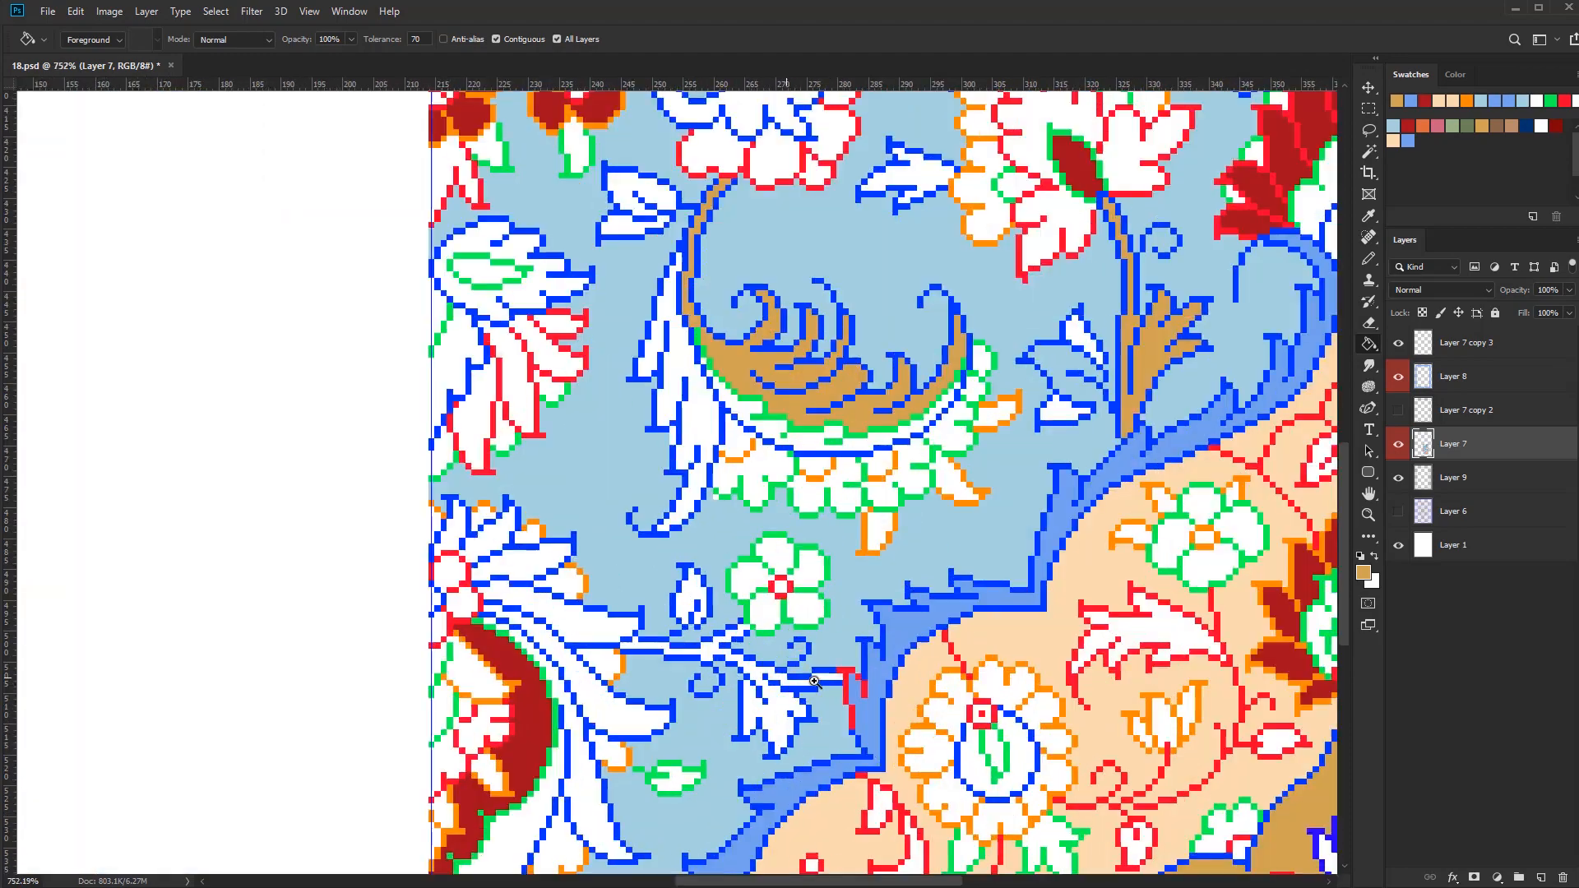
left_click(728, 647)
left_click_drag(764, 617, 741, 619)
scroll(740, 619, "down", 2)
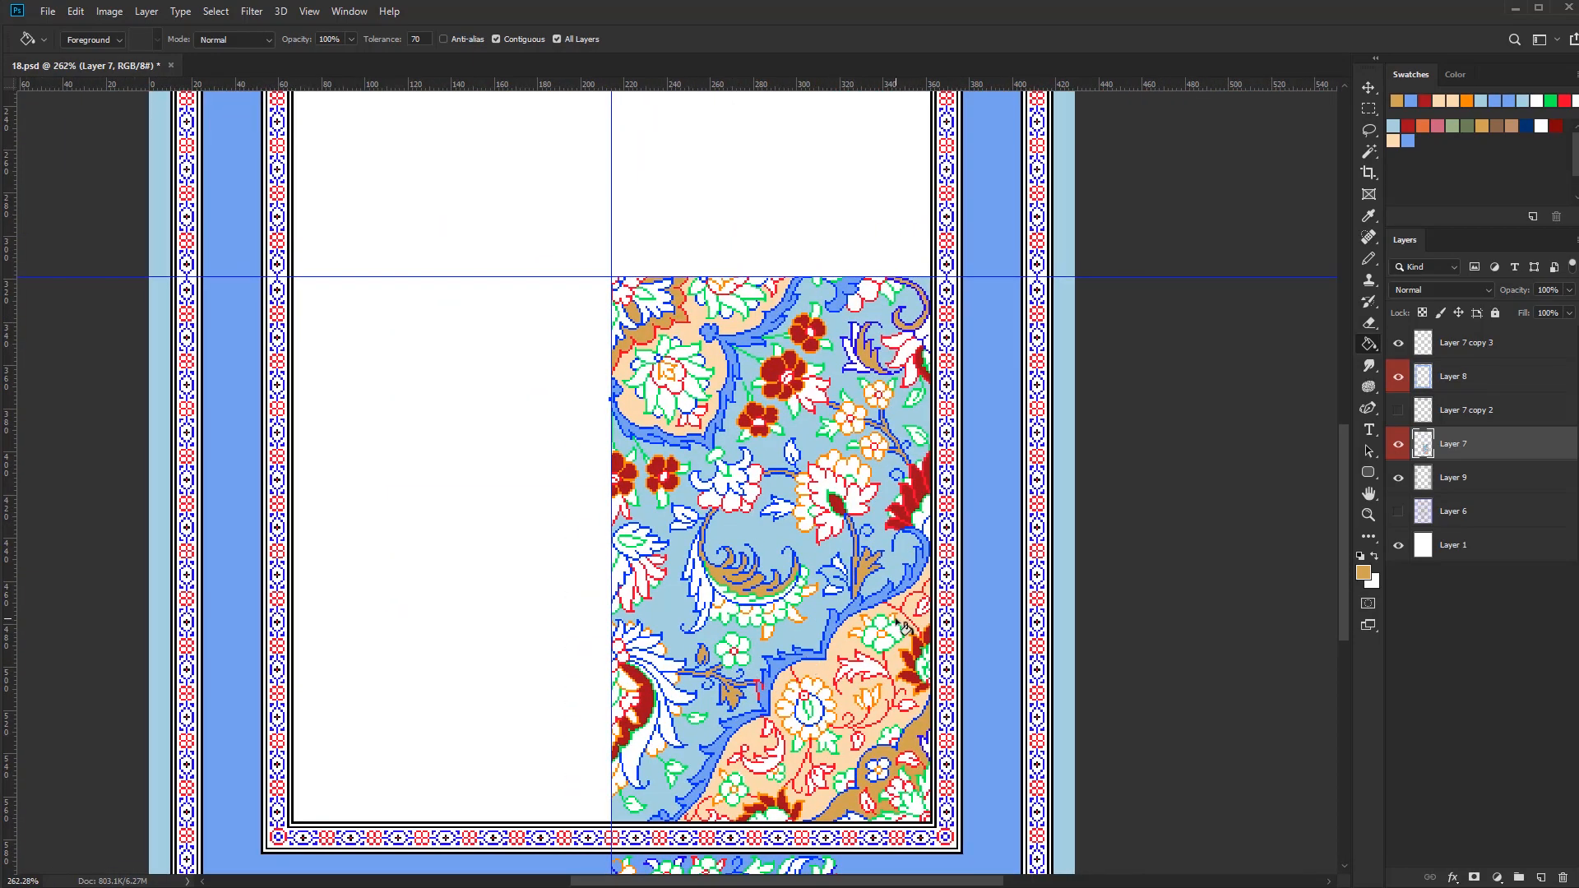
Fill the lower half flower's long outer leaves and the bell-shaped blossom's sepals with medium blue
left_click(1408, 141)
left_click(639, 747)
scroll(635, 740, "up", 1)
left_click(618, 615)
scroll(728, 444, "up", 2)
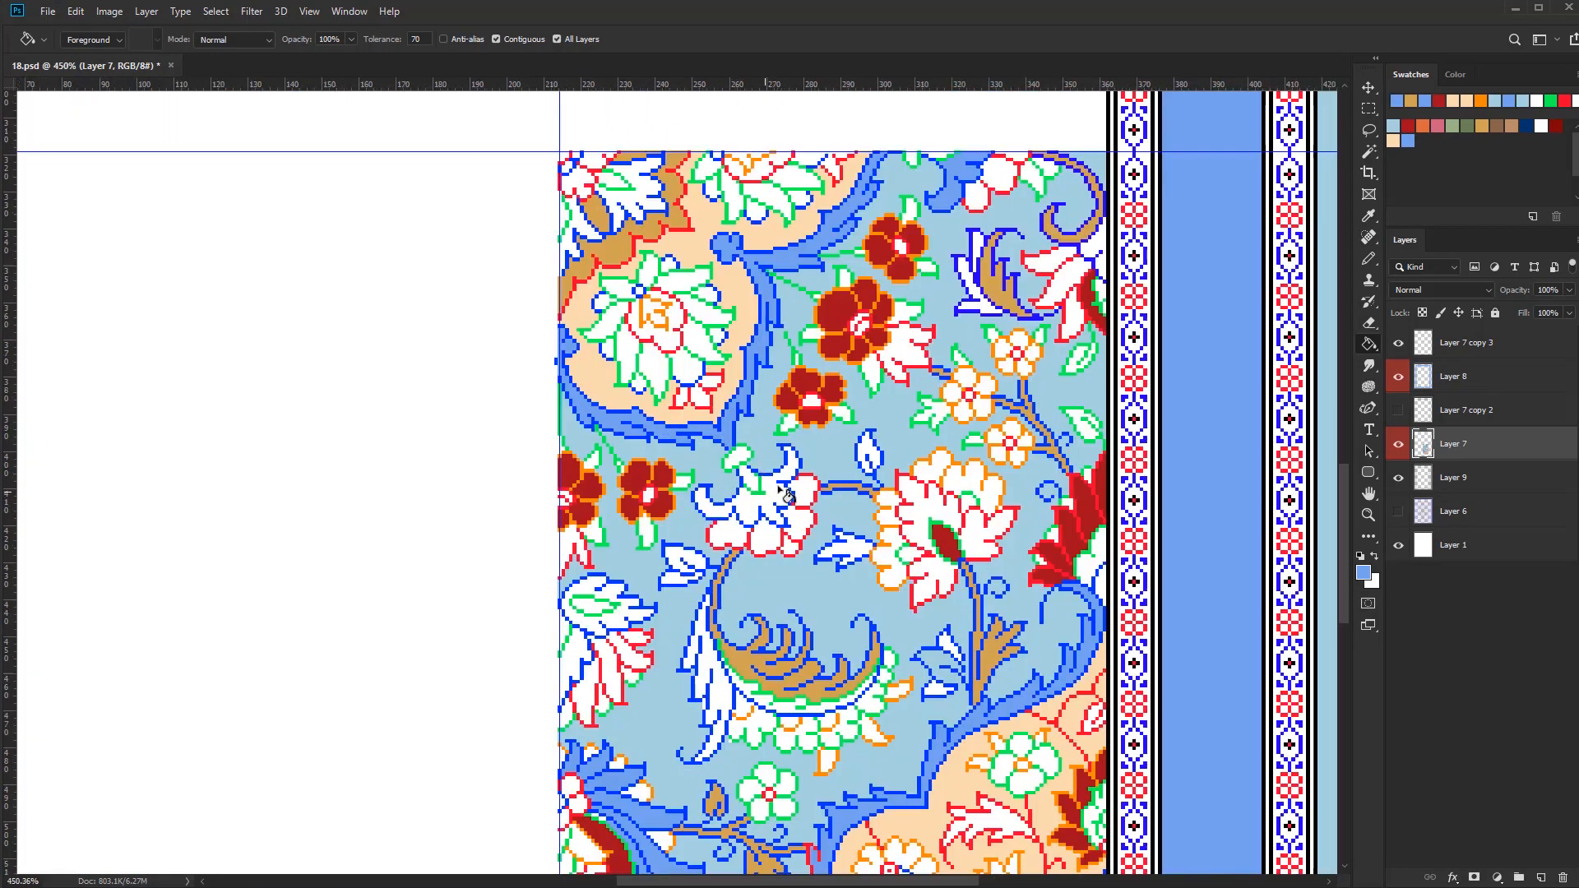
left_click(741, 491)
Fill the three small orange-outlined blossoms and the rounded petals of the two bell-shaped blossoms with pink
scroll(732, 485, "down", 2)
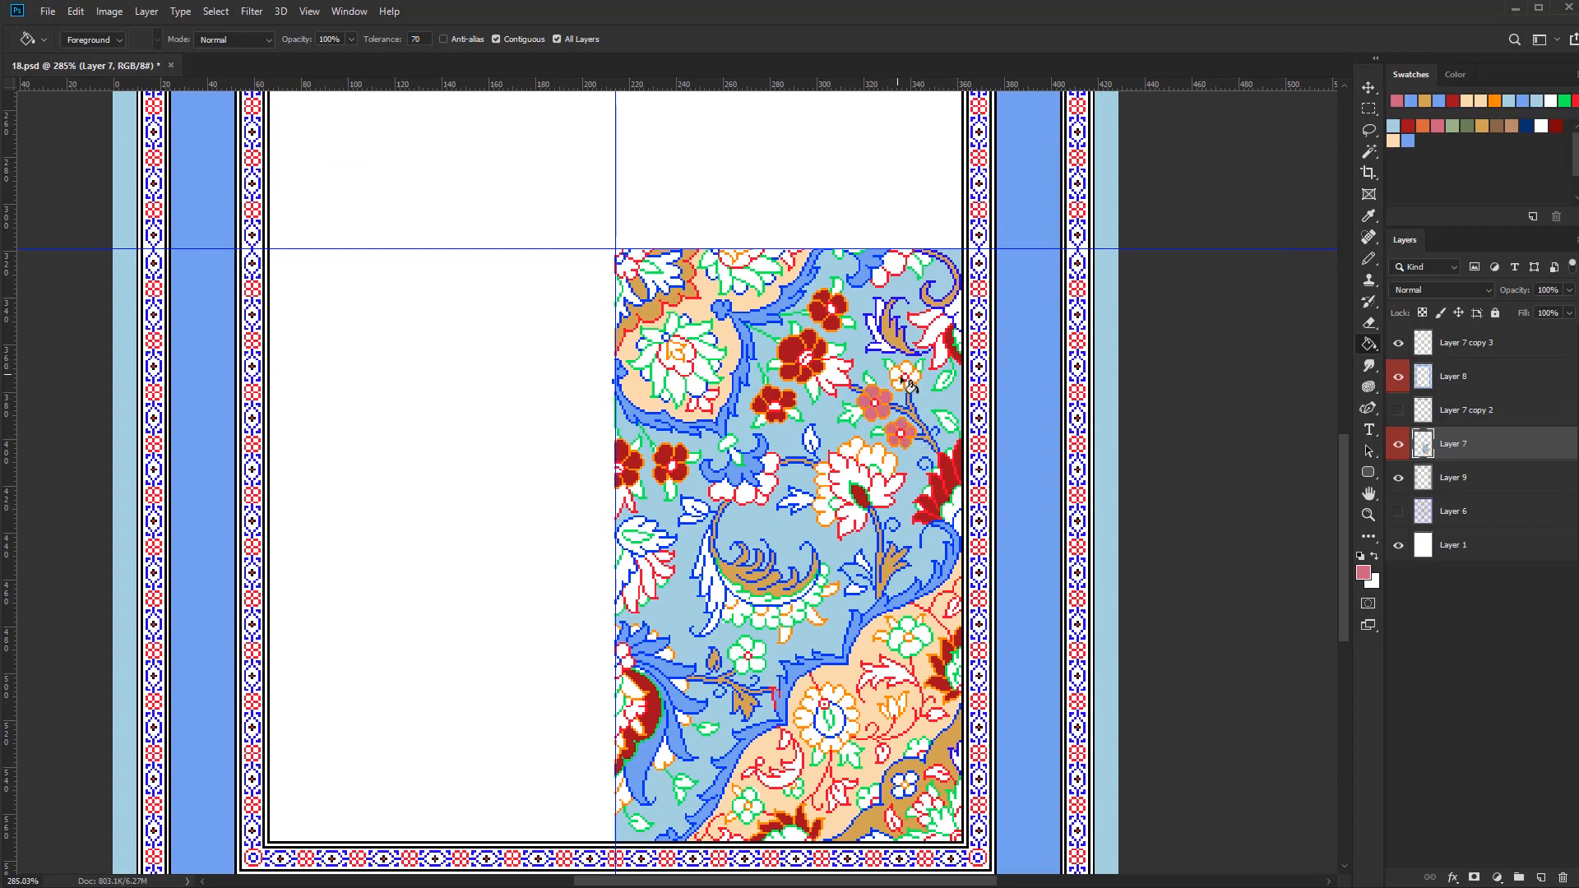
key("b")
scroll(915, 261, "up", 6)
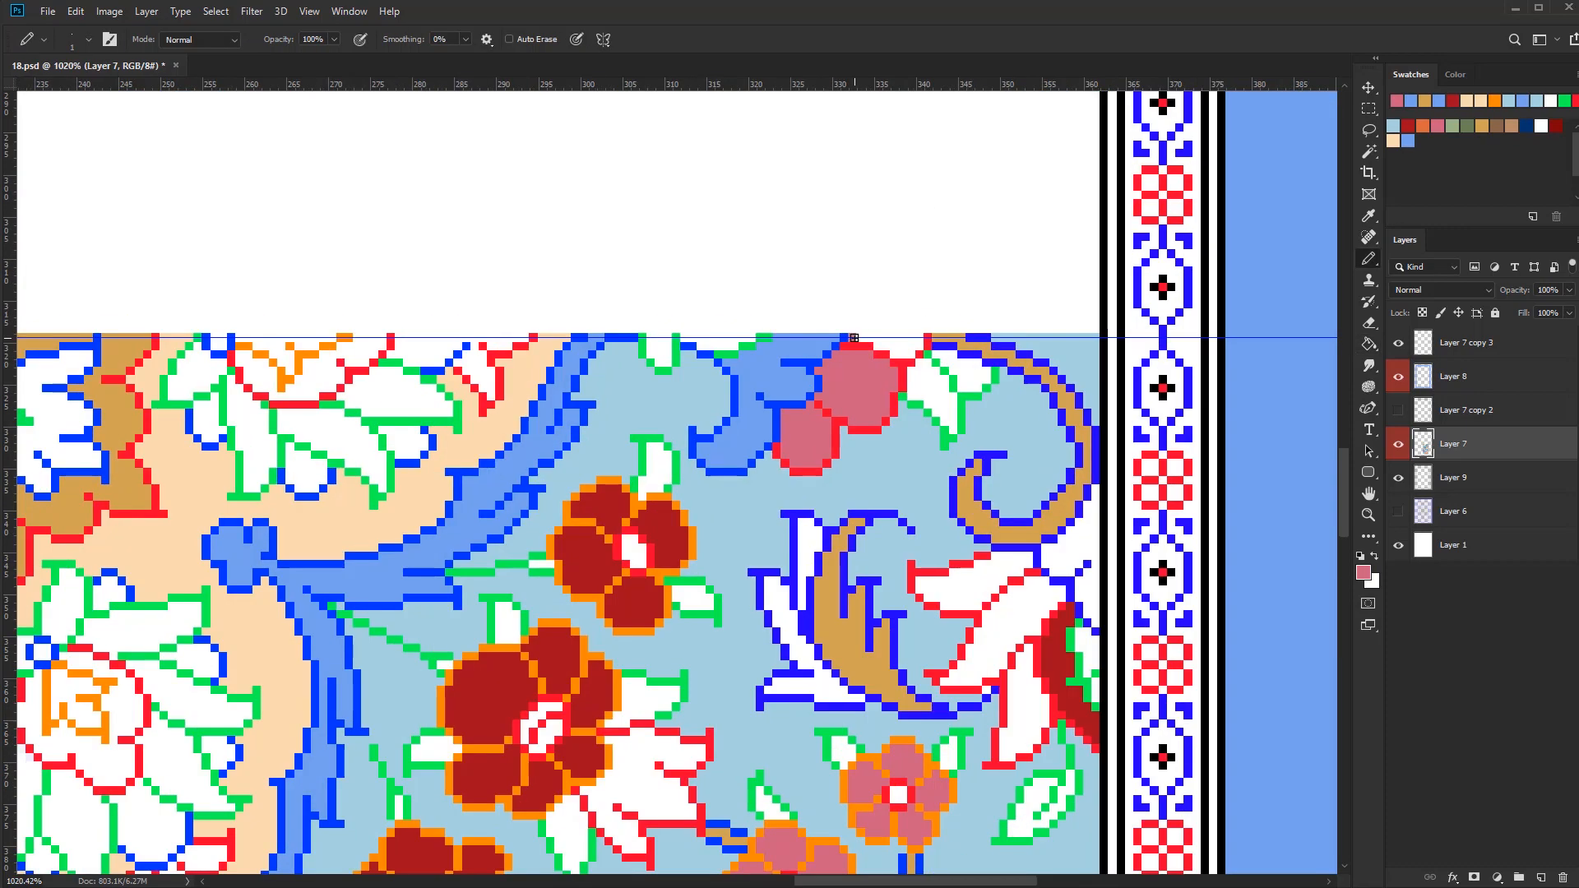
key("g")
scroll(880, 346, "down", 6)
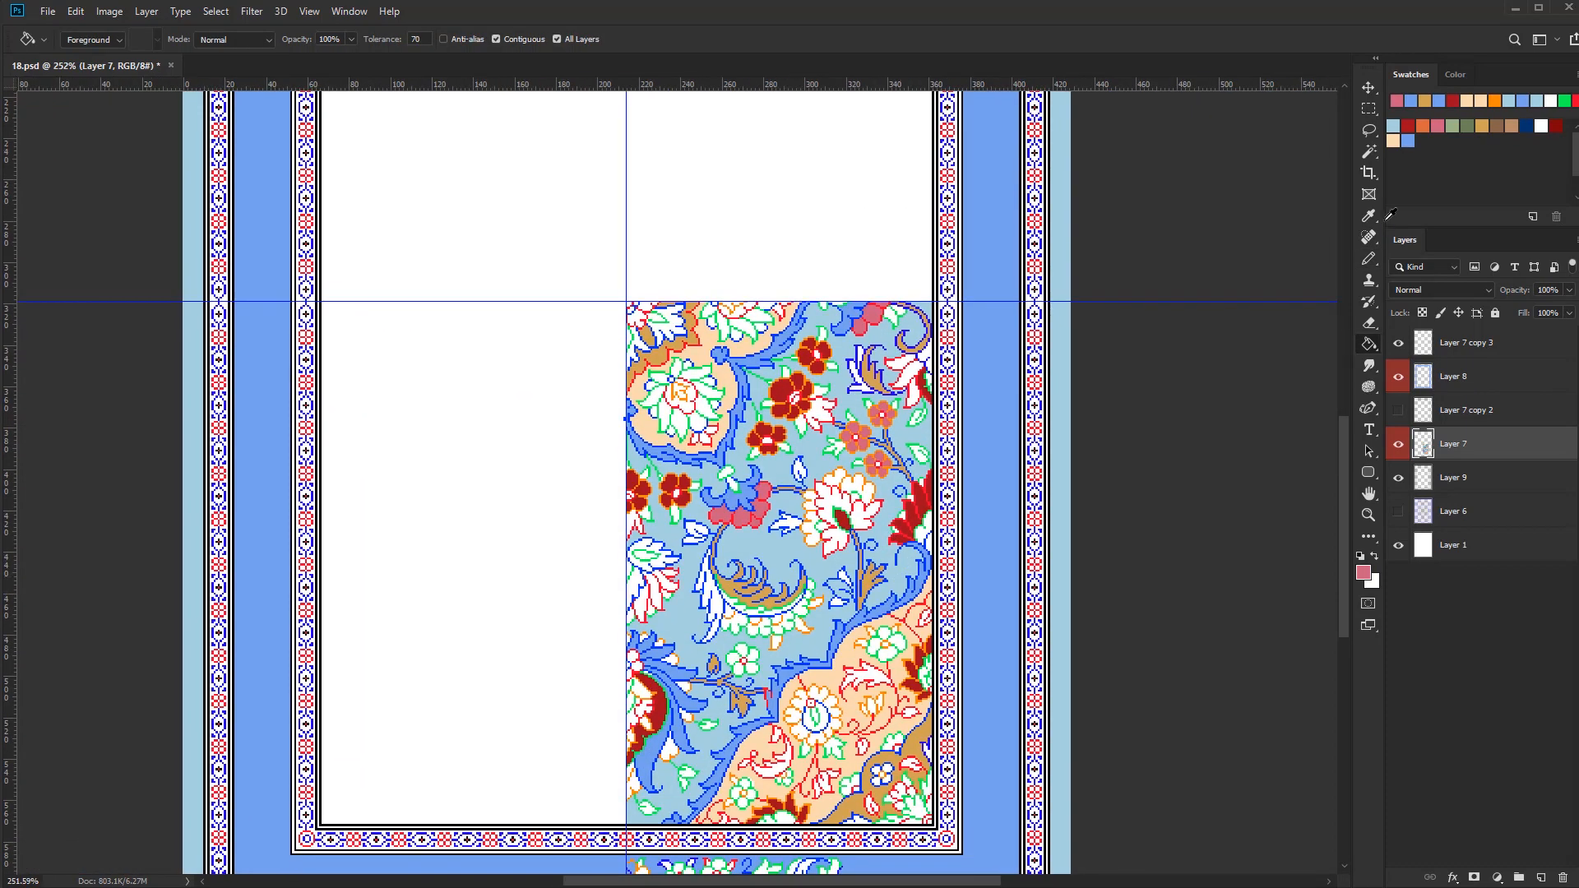
Fill the large flower's red-outlined petals and the green-outlined petals of the medallion flowers with orange
scroll(874, 456, "up", 4)
left_click(875, 456, "alt")
left_click(823, 707)
scroll(812, 502, "down", 5)
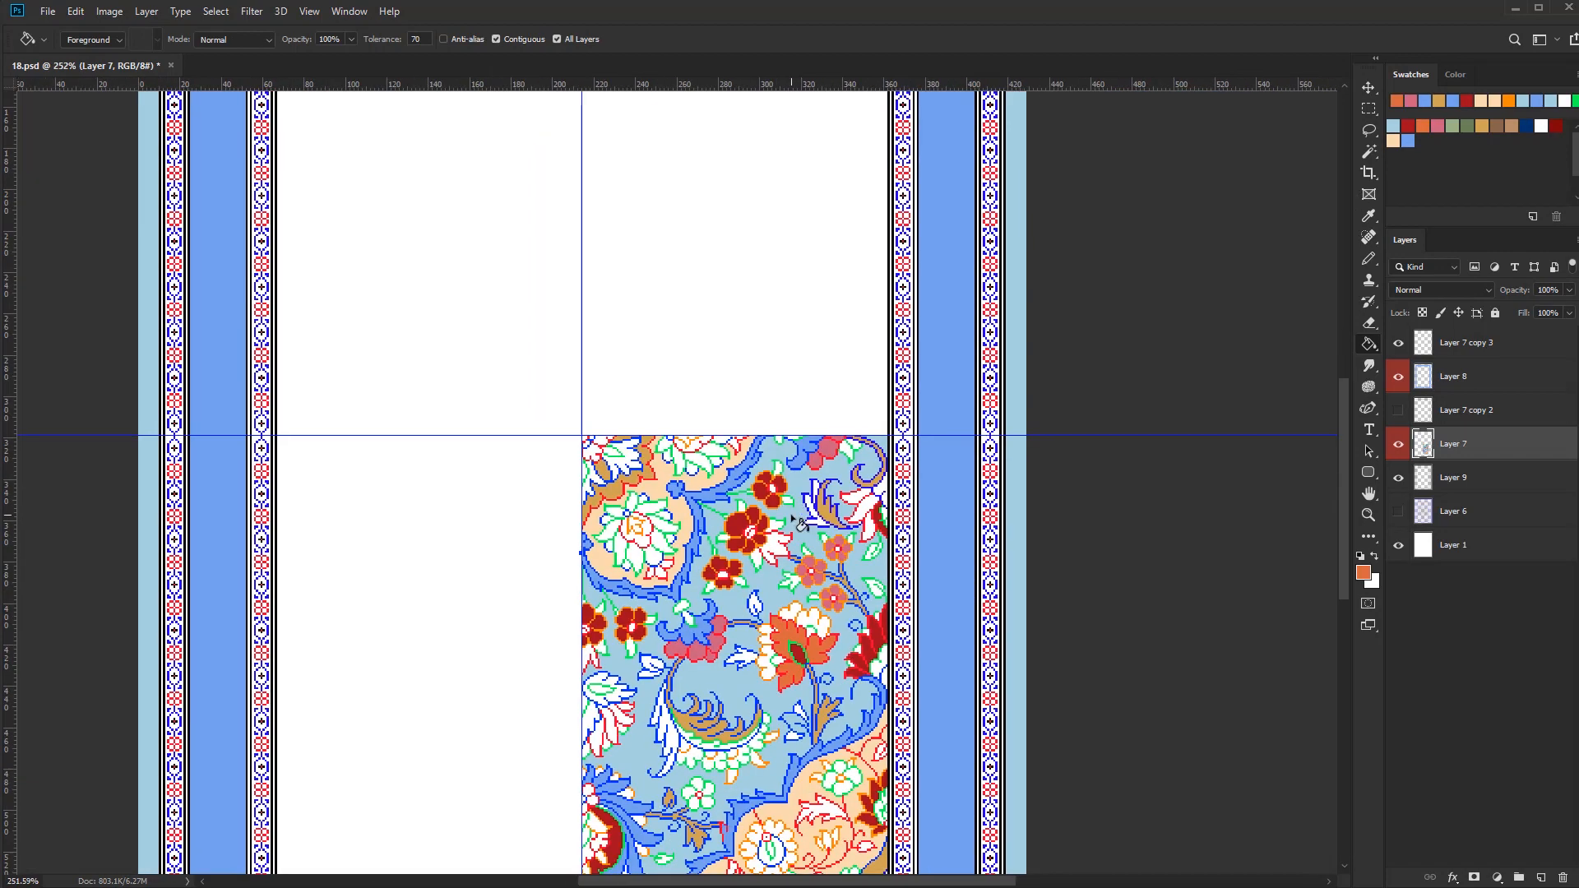
scroll(633, 521, "up", 3)
left_click(639, 555)
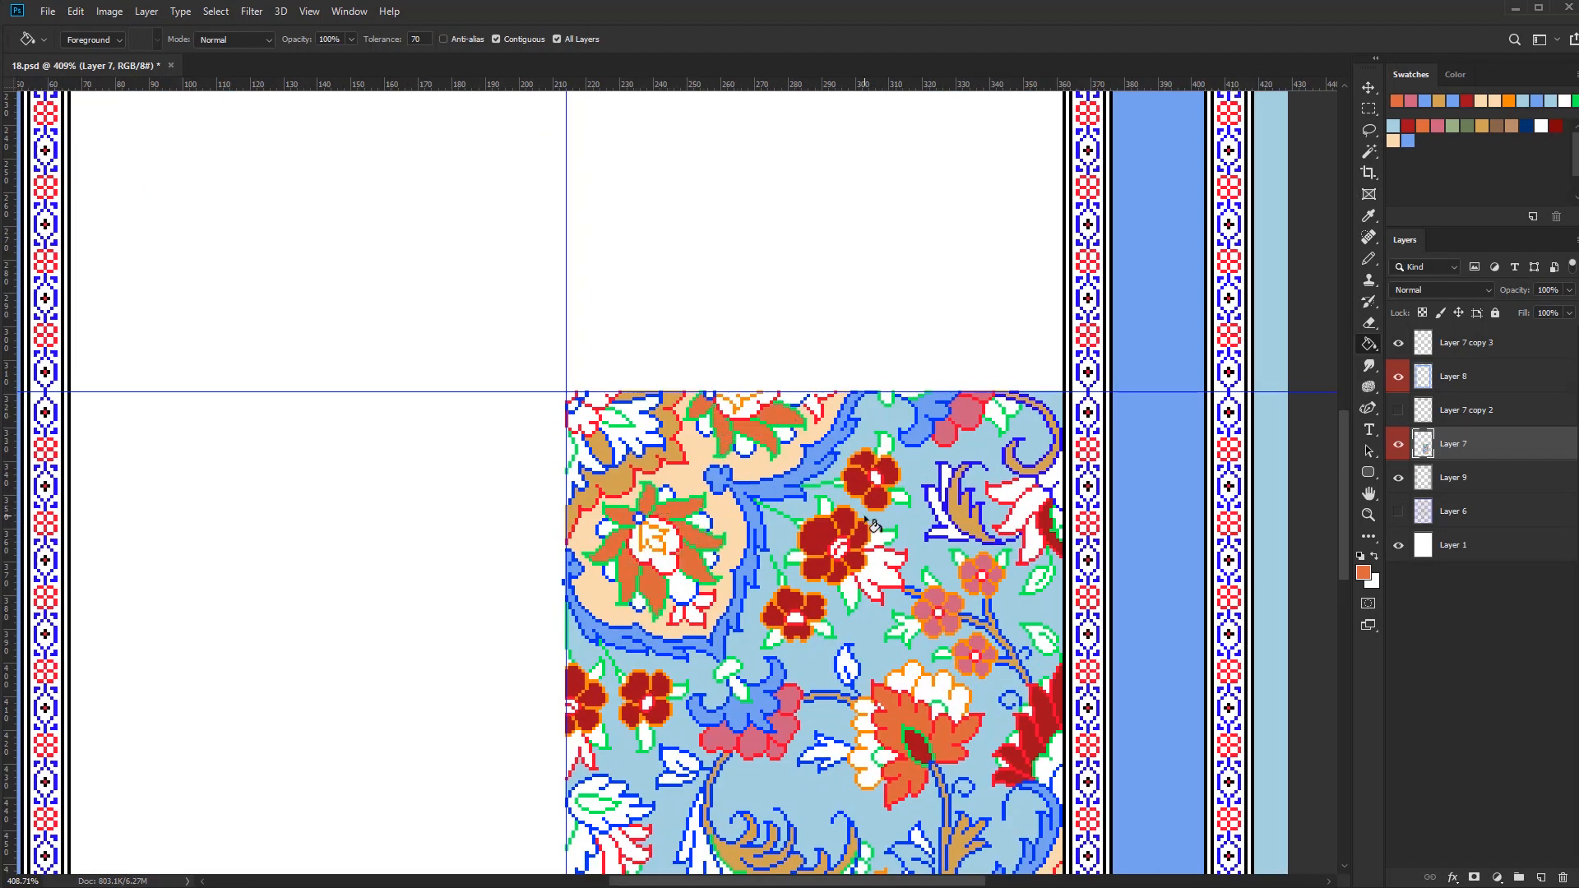
Fill the inner petals of both medallion flowers with dark red, closing the upper flower's edge along the horizontal guide
left_click(662, 534)
left_click(744, 400)
key("ctrl+z")
key("b")
scroll(739, 391, "up", 6)
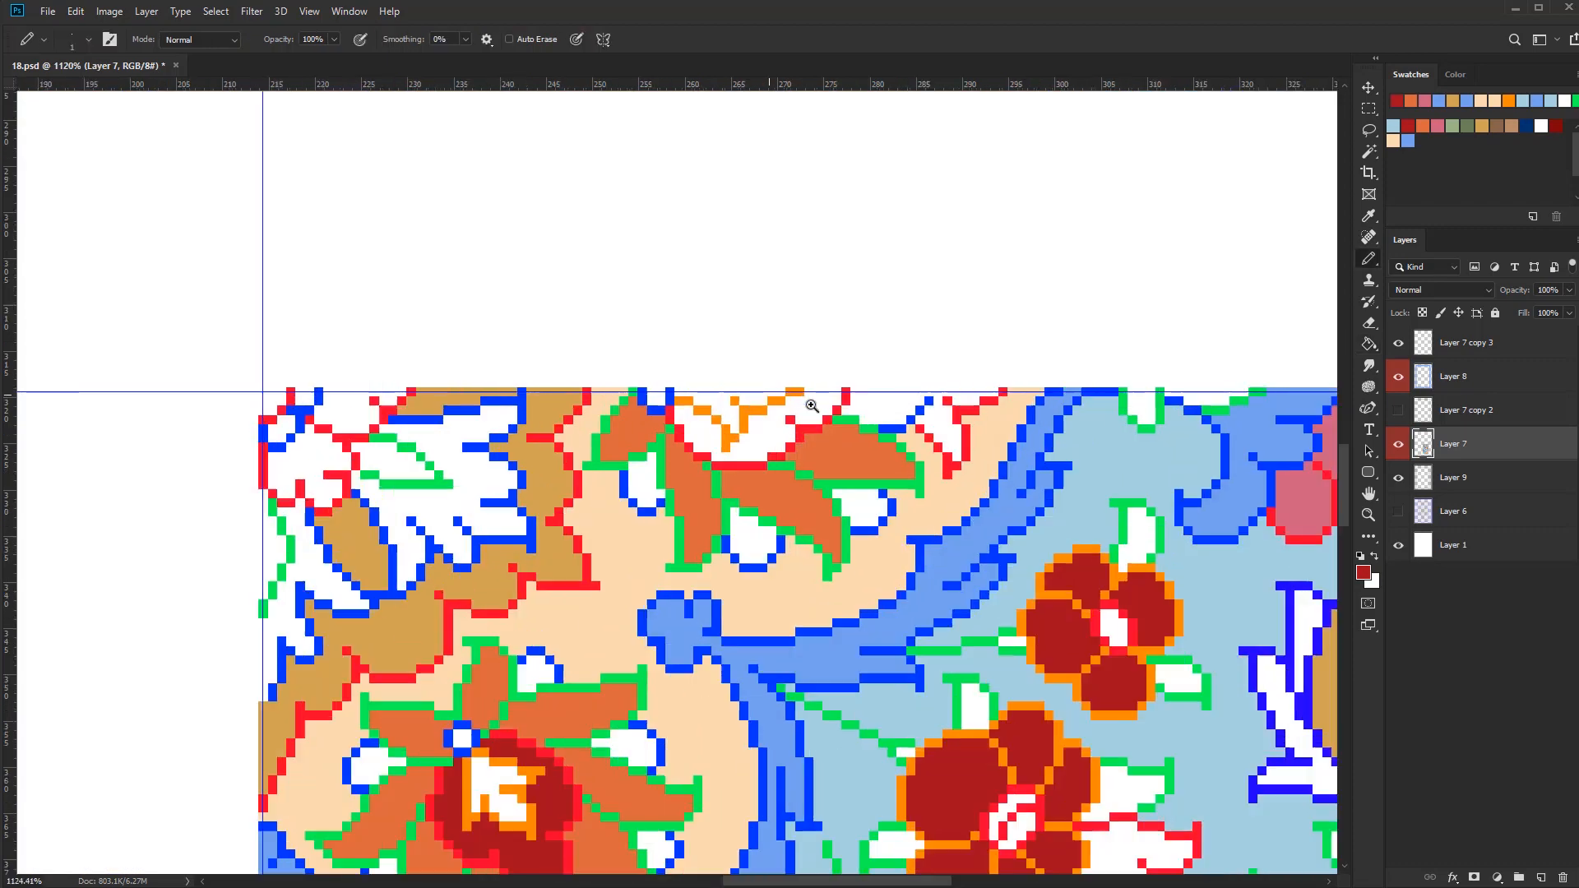
left_click_drag(725, 393, 785, 392)
scroll(773, 428, "down", 5)
key("ctrl+z")
key("g")
left_click(781, 383)
scroll(812, 407, "down", 4)
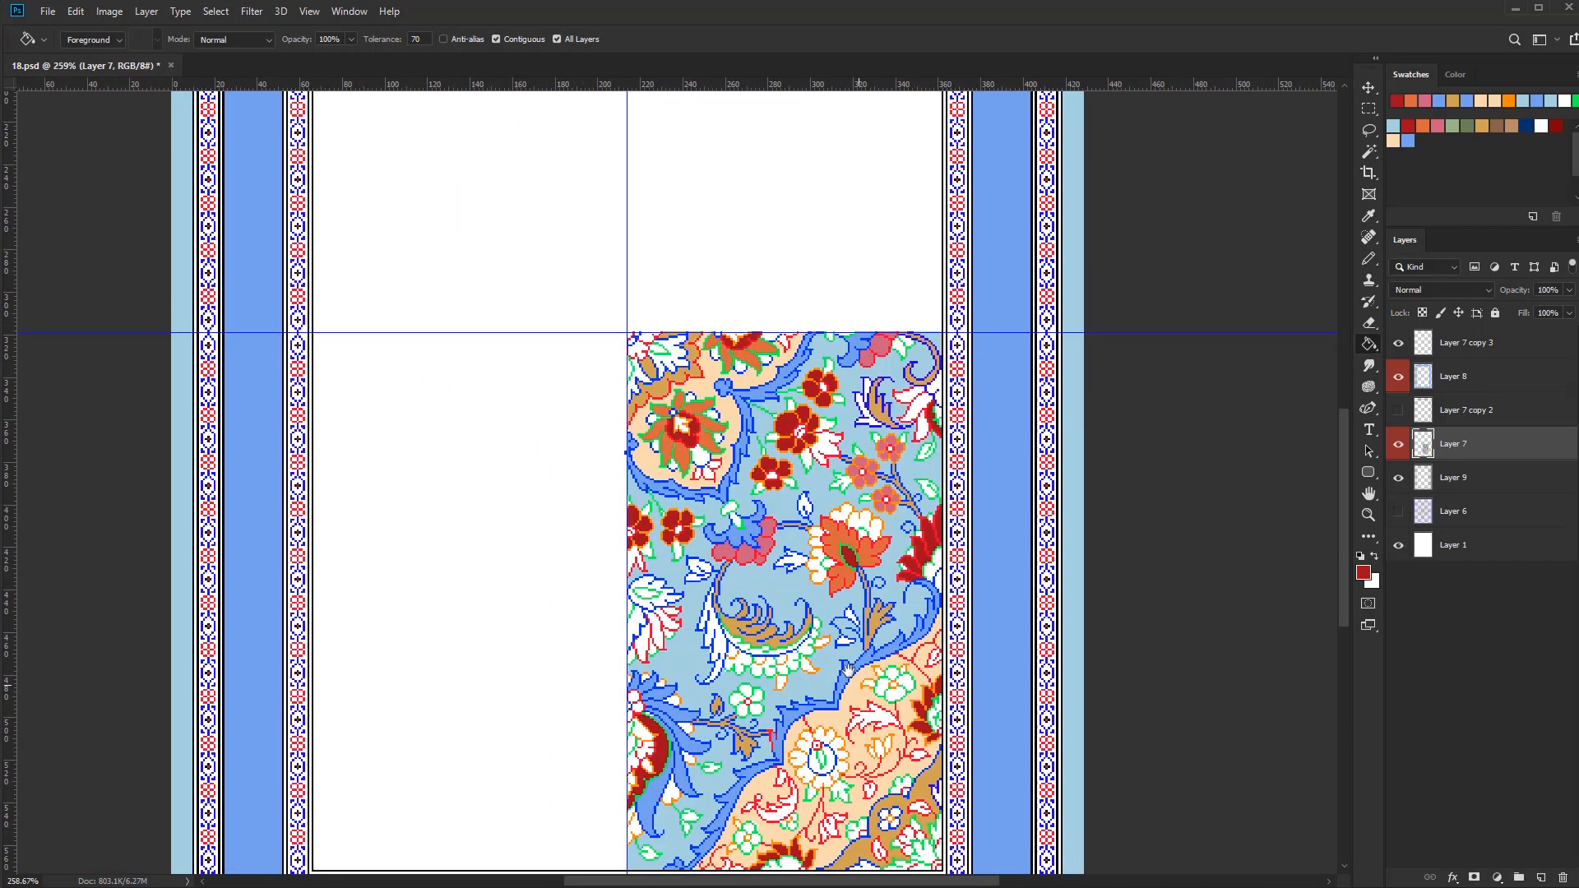
Fill the small rounded petals between the medallion flowers' orange petals with light brown
left_click(668, 411, "alt")
scroll(640, 355, "up", 2)
left_click(641, 360)
left_click(648, 400)
left_click(674, 426)
left_click(763, 289)
left_click(801, 285)
key("b")
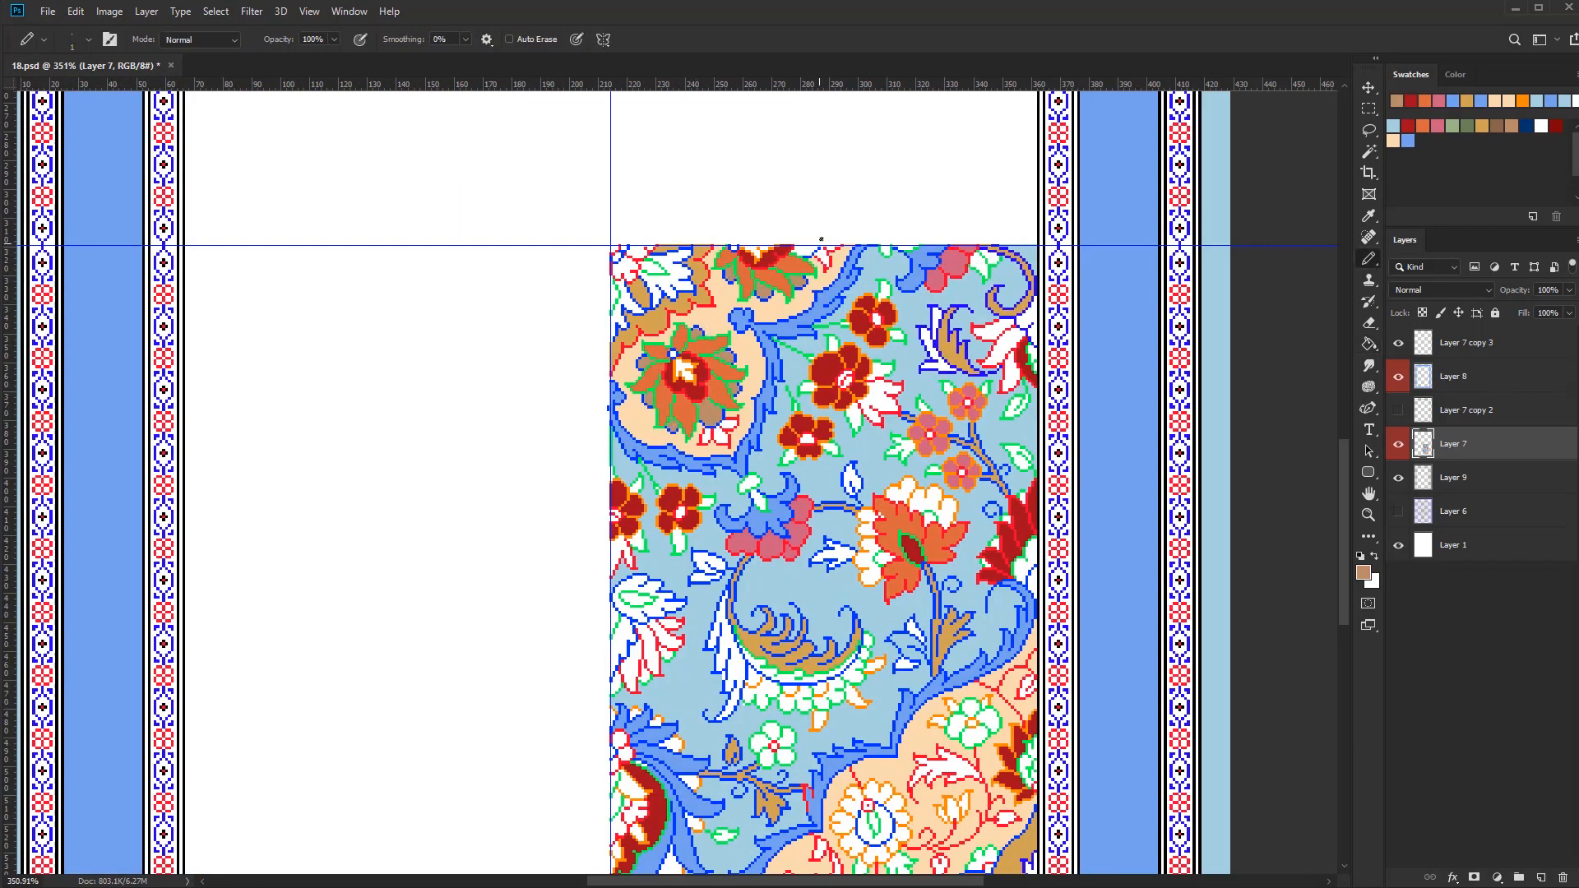
key("g")
key("b")
scroll(727, 259, "down", 3)
scroll(720, 516, "up", 1)
Fill the long serrated leaf beside the curled leaf with dark green and touch up the edge at the vertical guide
left_click(1467, 126)
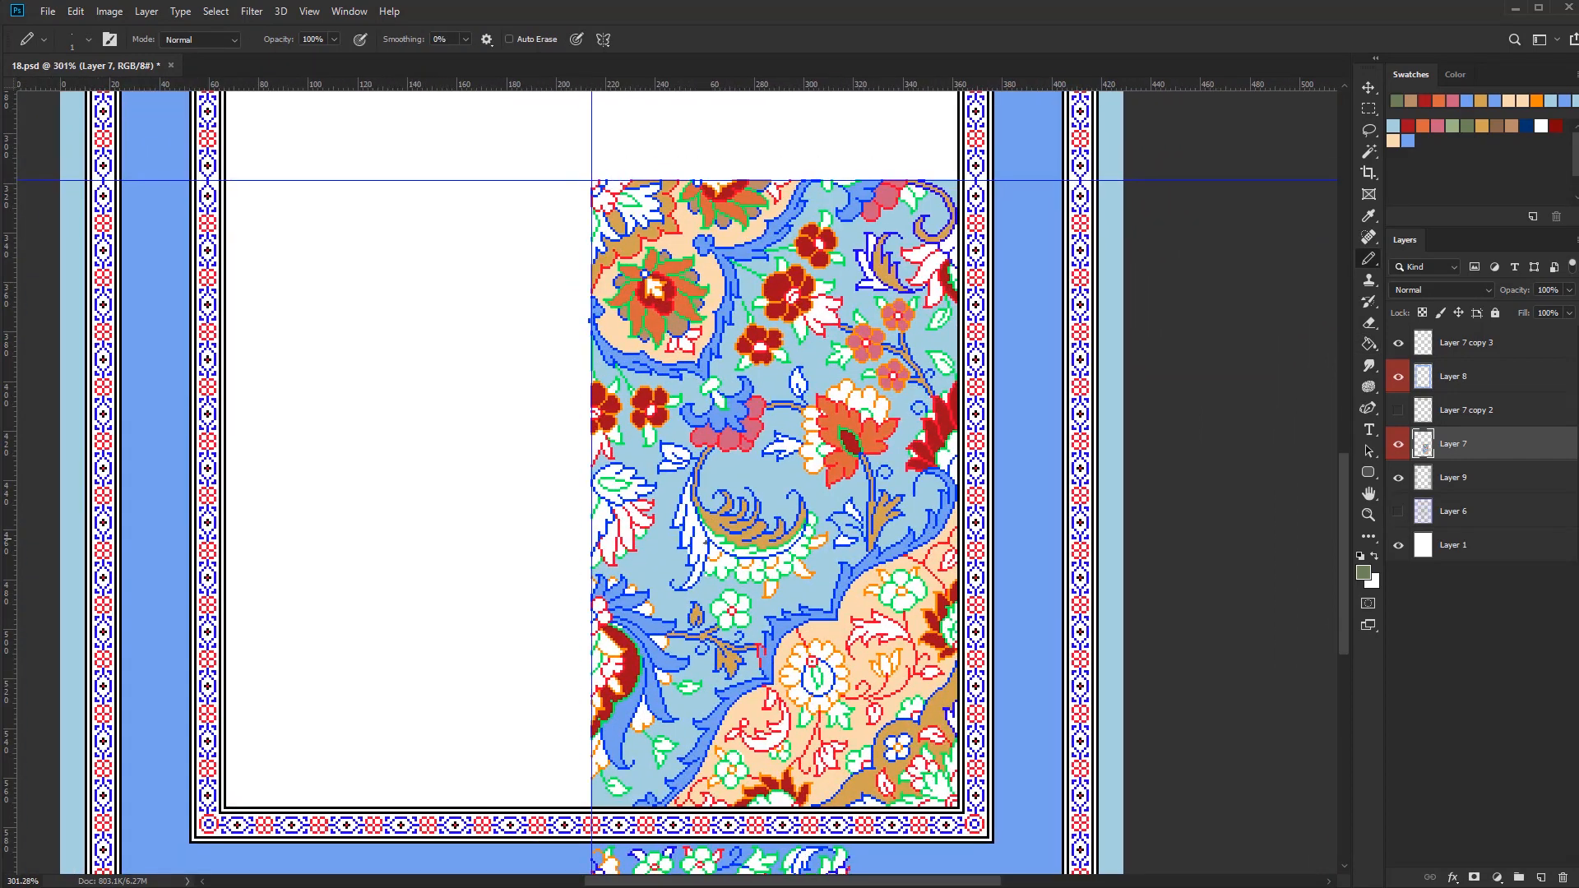
key("g")
left_click(697, 539)
left_click(689, 553, "alt")
key("b")
scroll(591, 436, "up", 3)
mouse_move(593, 461)
left_mouse_down()
mouse_move(593, 485)
mouse_move(652, 493)
left_mouse_up()
key("g")
left_click(602, 463)
scroll(588, 493, "down", 4)
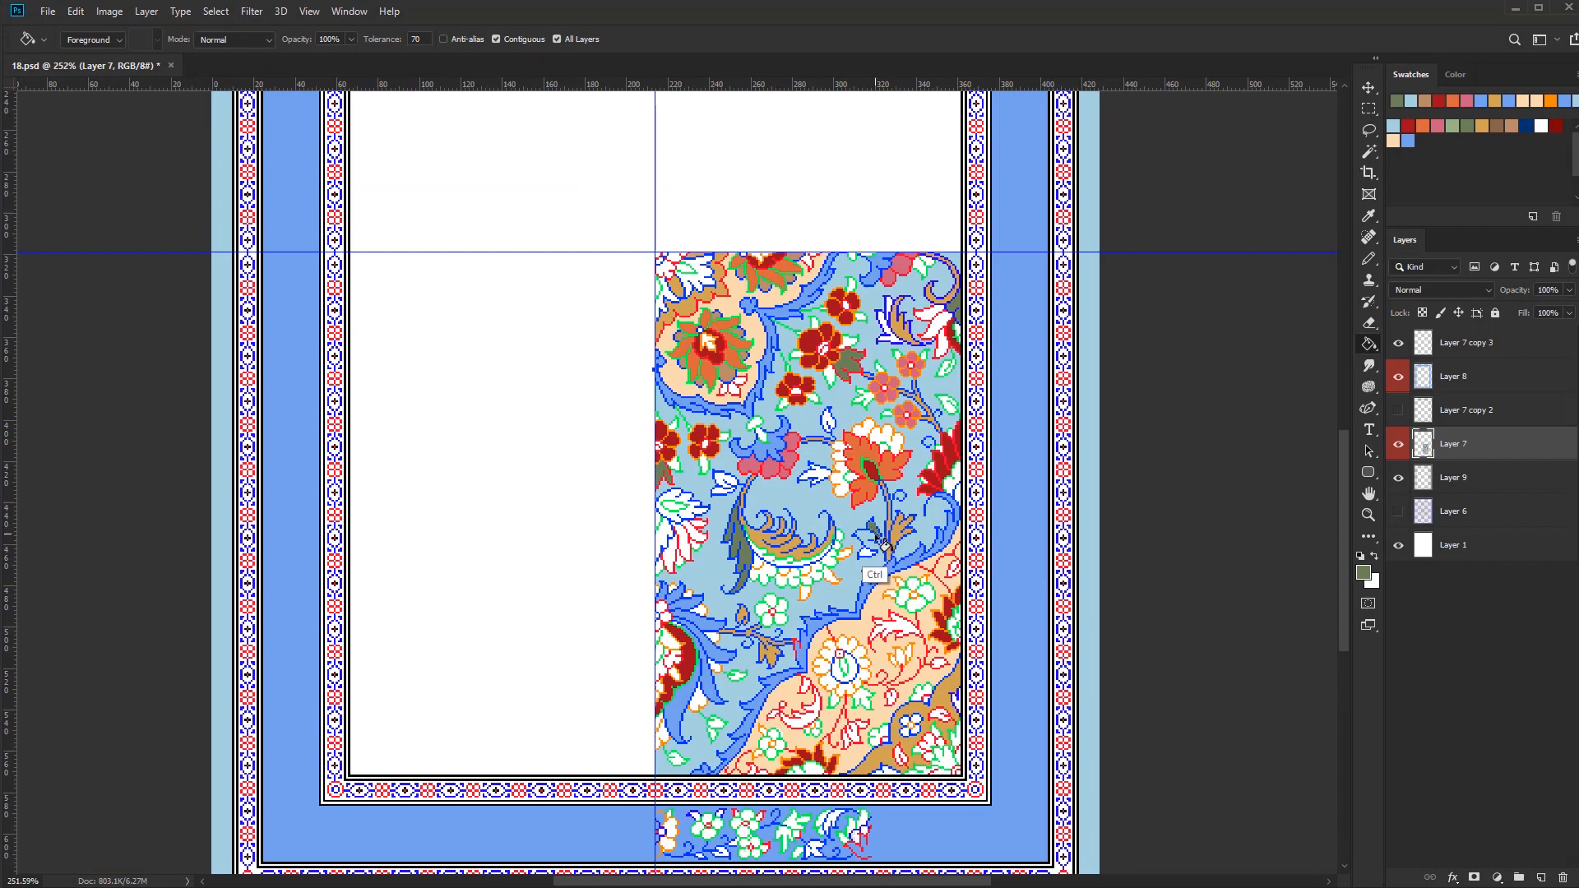
Fill the small blue-outlined leaves and the sepals of the half flower at the vertical guide with dark green
scroll(820, 454, "up", 3)
left_click(810, 486)
scroll(810, 493, "down", 2)
left_click(695, 538)
key("b")
scroll(651, 564, "up", 5)
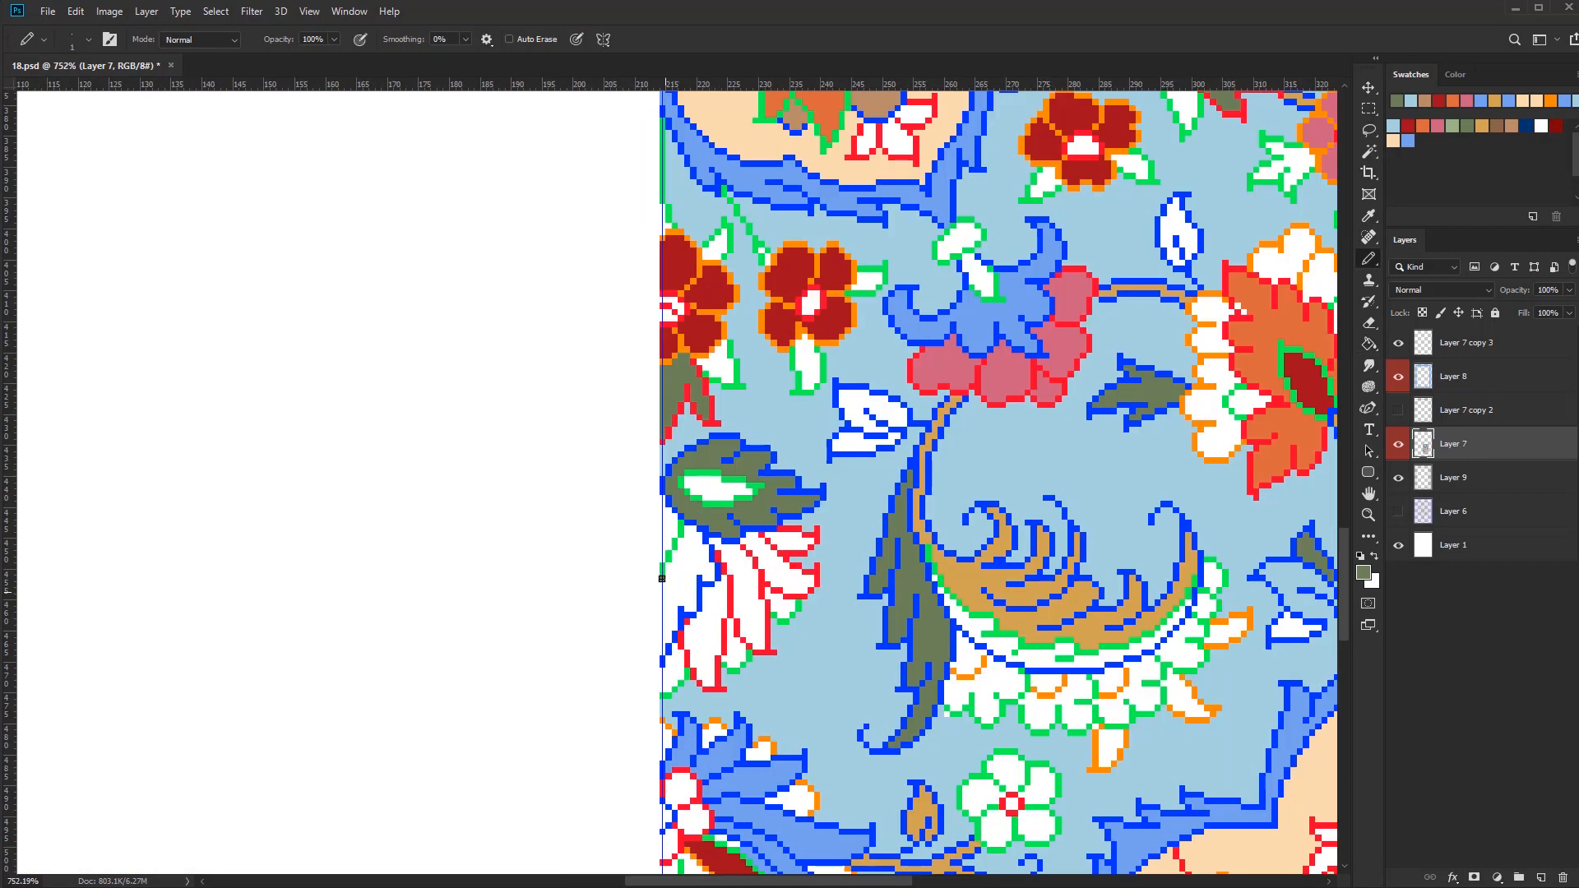
key("g")
left_click(690, 585)
mouse_move(662, 579)
left_mouse_down()
mouse_move(662, 652)
mouse_move(747, 672)
left_mouse_up()
scroll(745, 623, "down", 2)
Fill the red-outlined petals of the half flower below its green sepals with dark red
left_click(724, 777, "alt")
left_click(755, 520)
left_click(727, 565)
left_click(692, 592)
Fill the green-outlined tips of that half flower and the outer petals of the upper right-edge half flower with peach
key("b")
scroll(658, 605, "up", 4)
key("g")
left_click(757, 645)
scroll(732, 629, "down", 6)
scroll(852, 585, "up", 2)
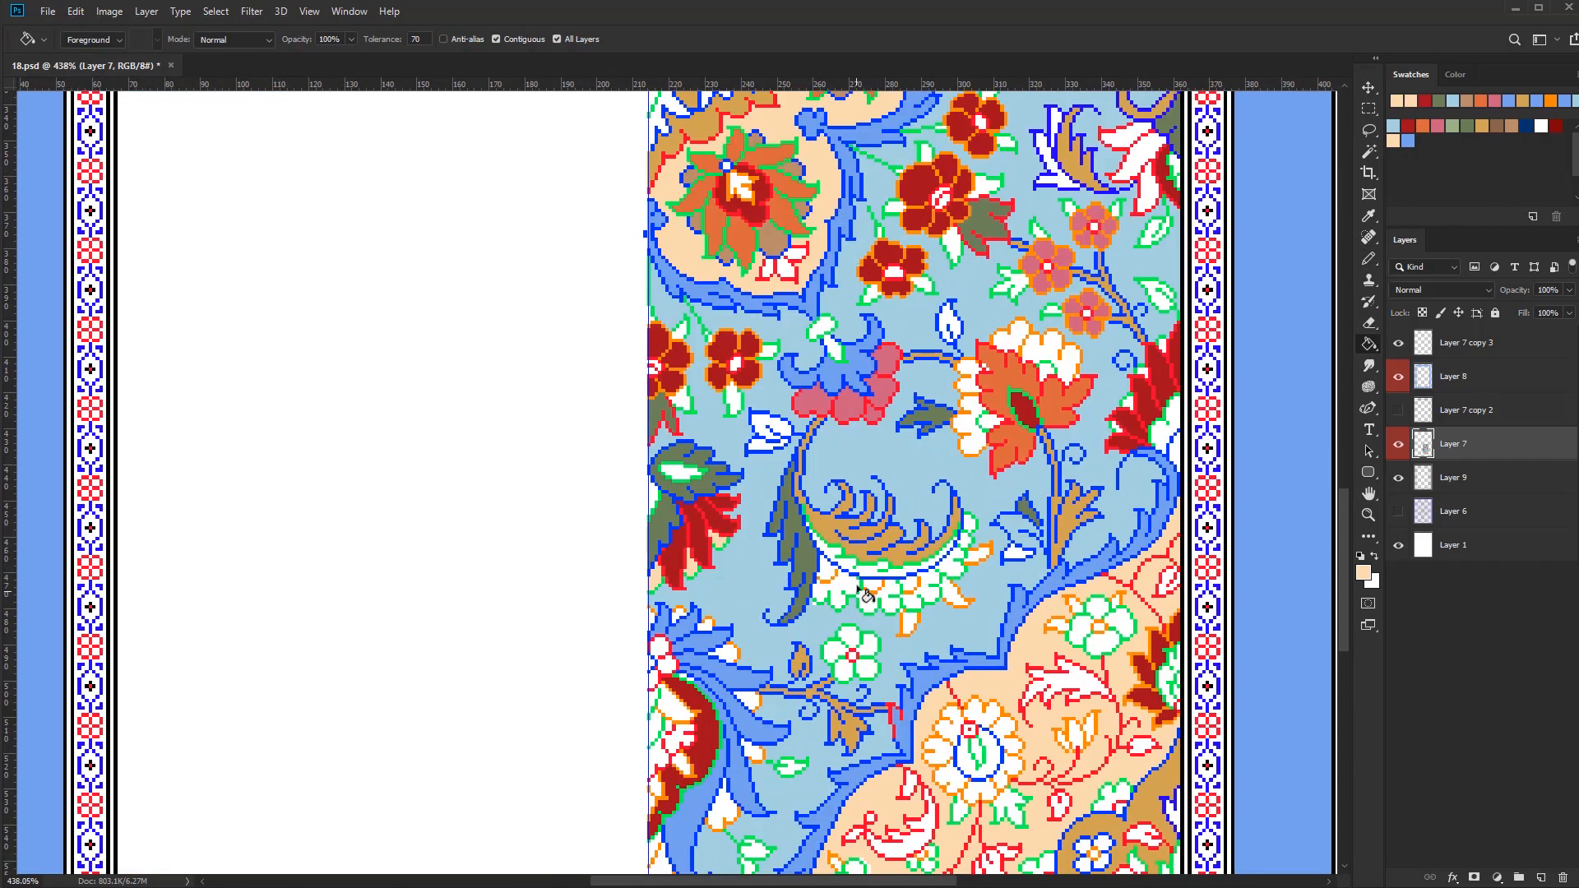
left_click(1129, 170)
left_click(1145, 194)
scroll(983, 496, "down", 4)
left_click_drag(983, 496, 884, 566)
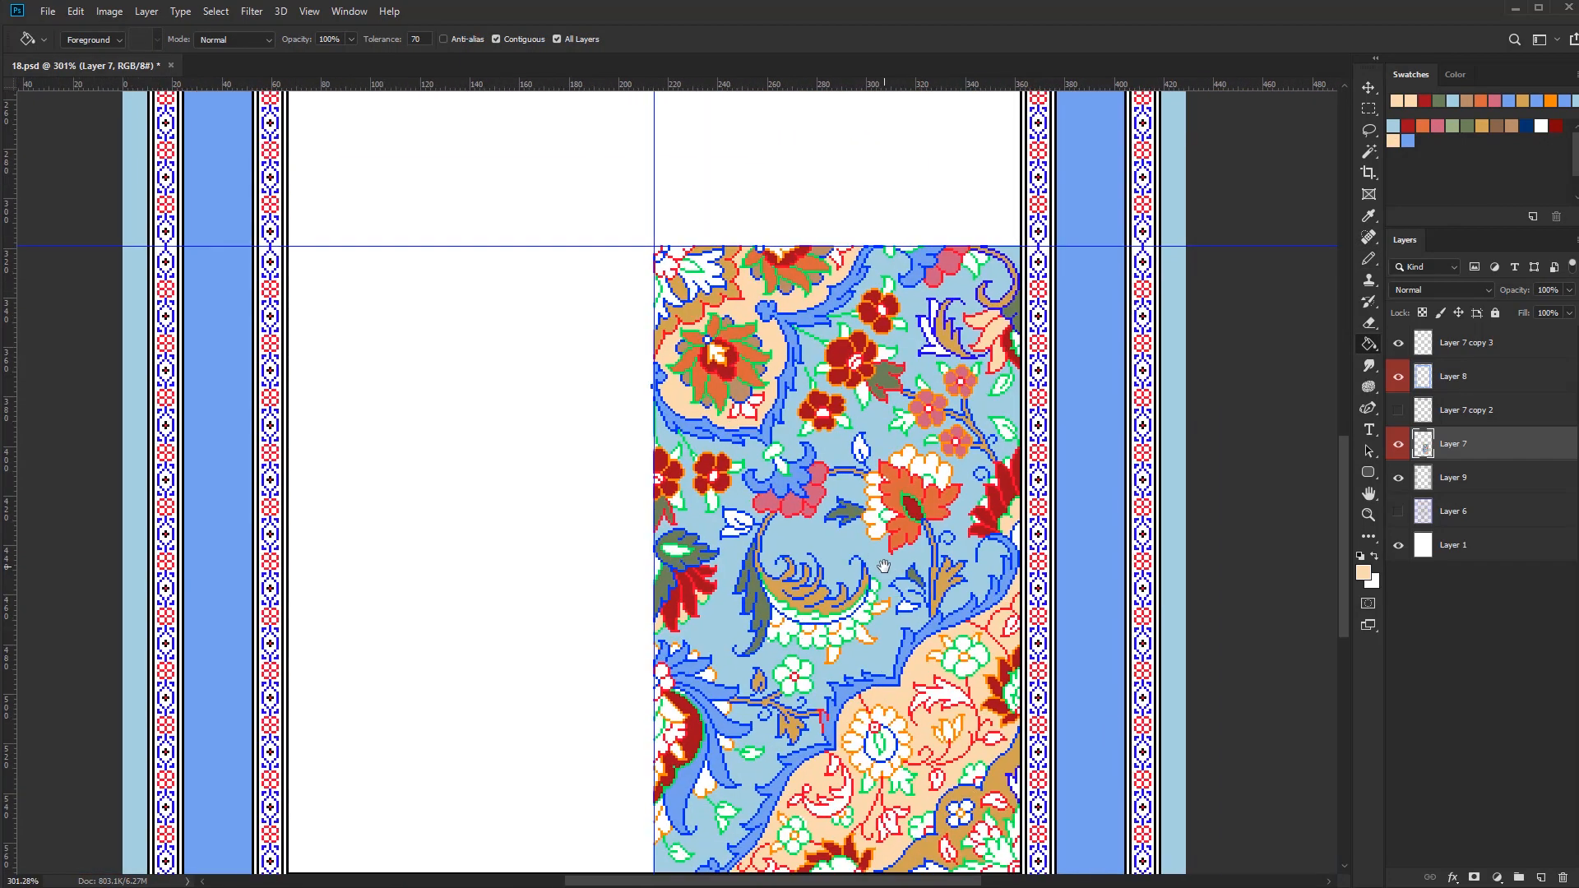
Fill the orange-outlined rounded lobes behind the large orange flower with light brown
scroll(793, 631, "up", 1)
left_click(905, 477, "alt")
scroll(906, 452, "up", 7)
left_click(907, 504)
left_click(1221, 532, "alt")
scroll(1192, 543, "down", 5)
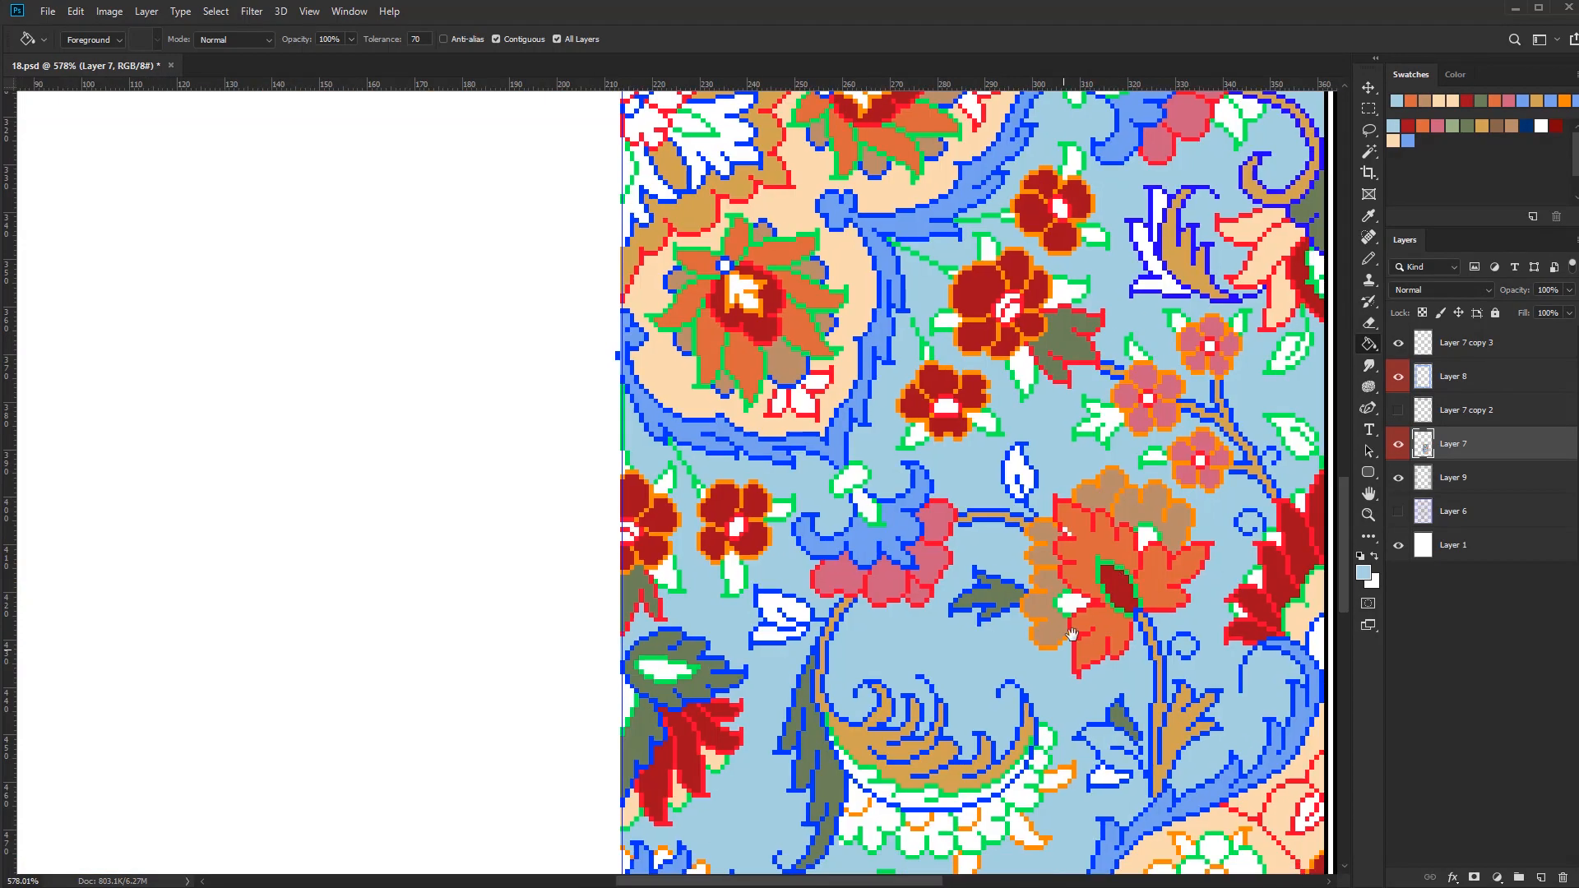
Fill the scalloped petals under the curled leaf with peach and the small five-petalled blossom below with dark red
left_click_drag(1028, 801, 978, 576)
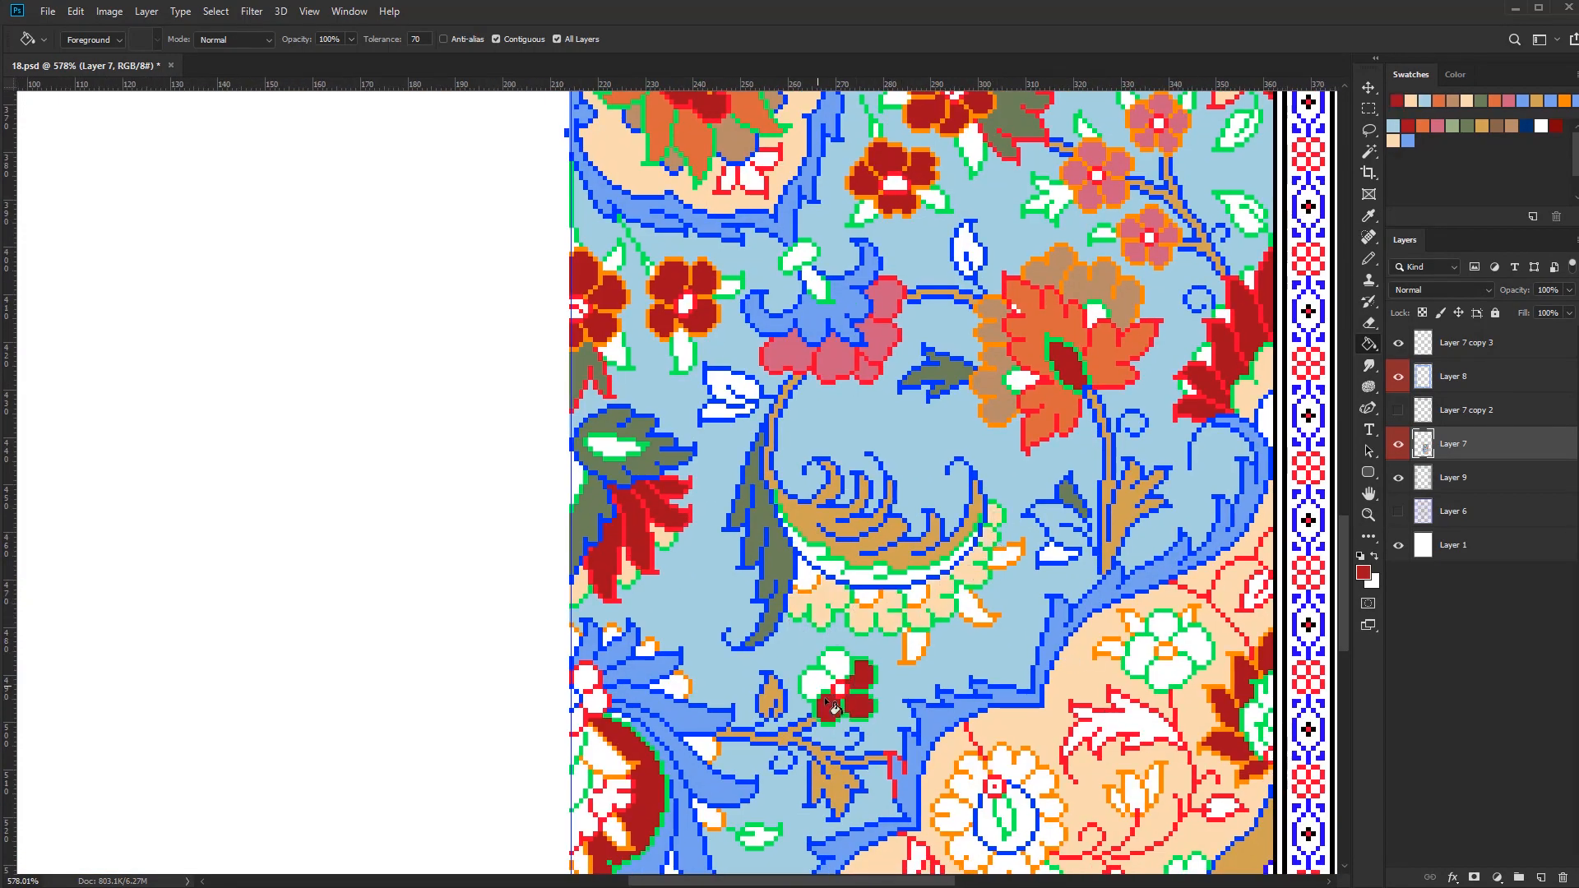
left_click(815, 684)
left_click(835, 662)
left_click(834, 779, "alt")
scroll(892, 701, "down", 4)
Fill the small orange-outlined leaves around the curled leaf's scalloped edge with light green
left_click(1451, 126)
left_click(856, 599)
scroll(900, 568, "up", 3)
Repair the outline of the blue leaf beside the large flower's stem and fill it with dark green and light brown
key("b")
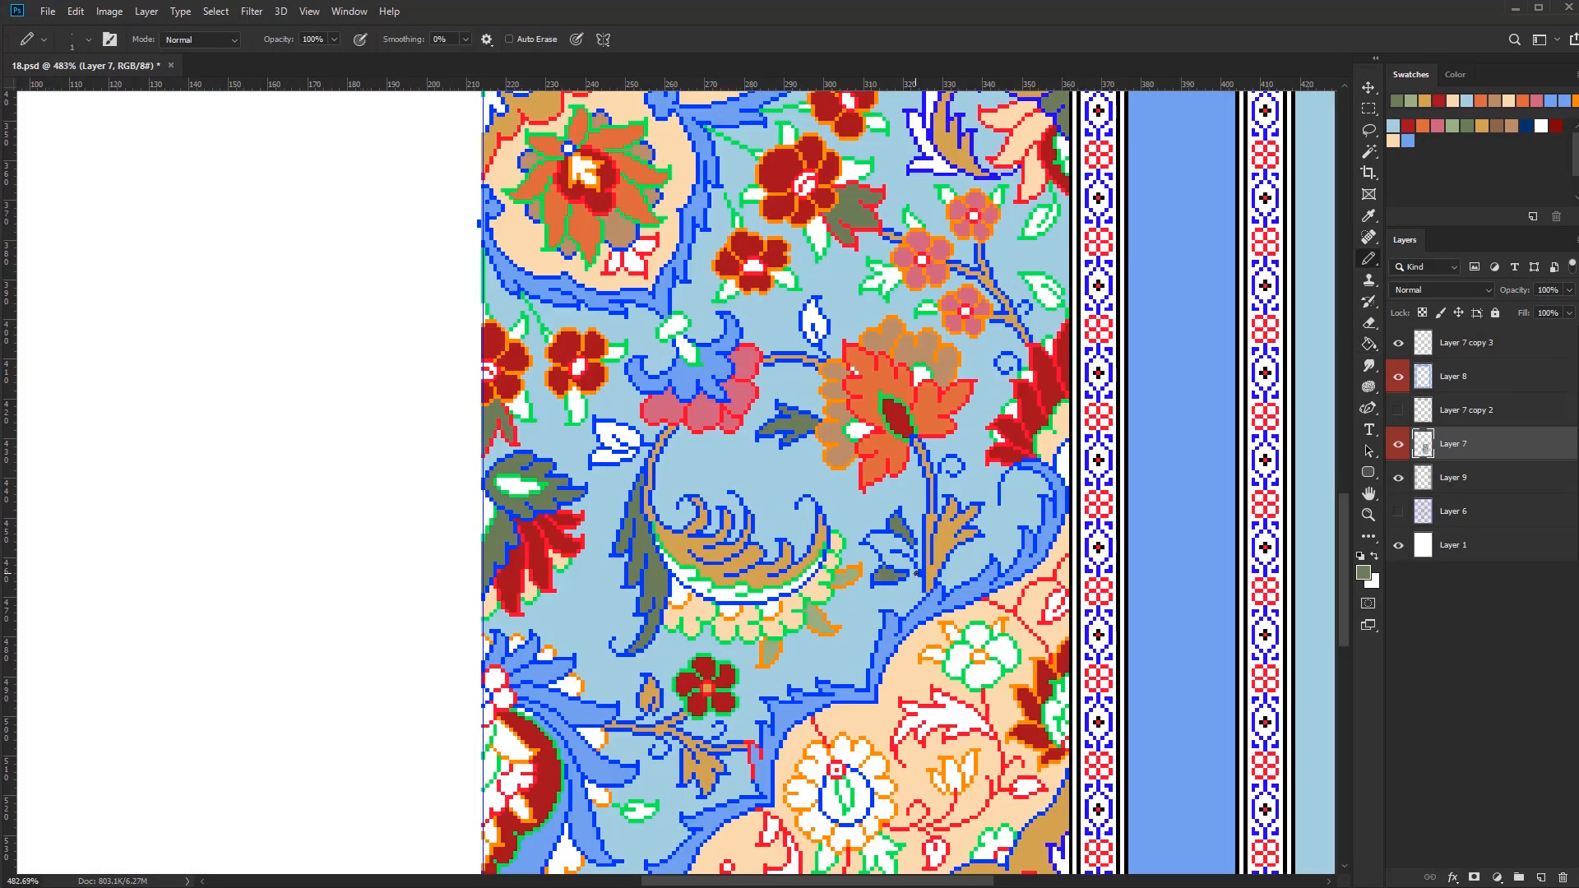
scroll(916, 573, "up", 4)
left_click(916, 561, "alt")
left_click(913, 573)
key("g")
left_click(835, 394, "alt")
left_click(913, 545)
scroll(860, 627, "down", 4)
left_click_drag(859, 627, 881, 679)
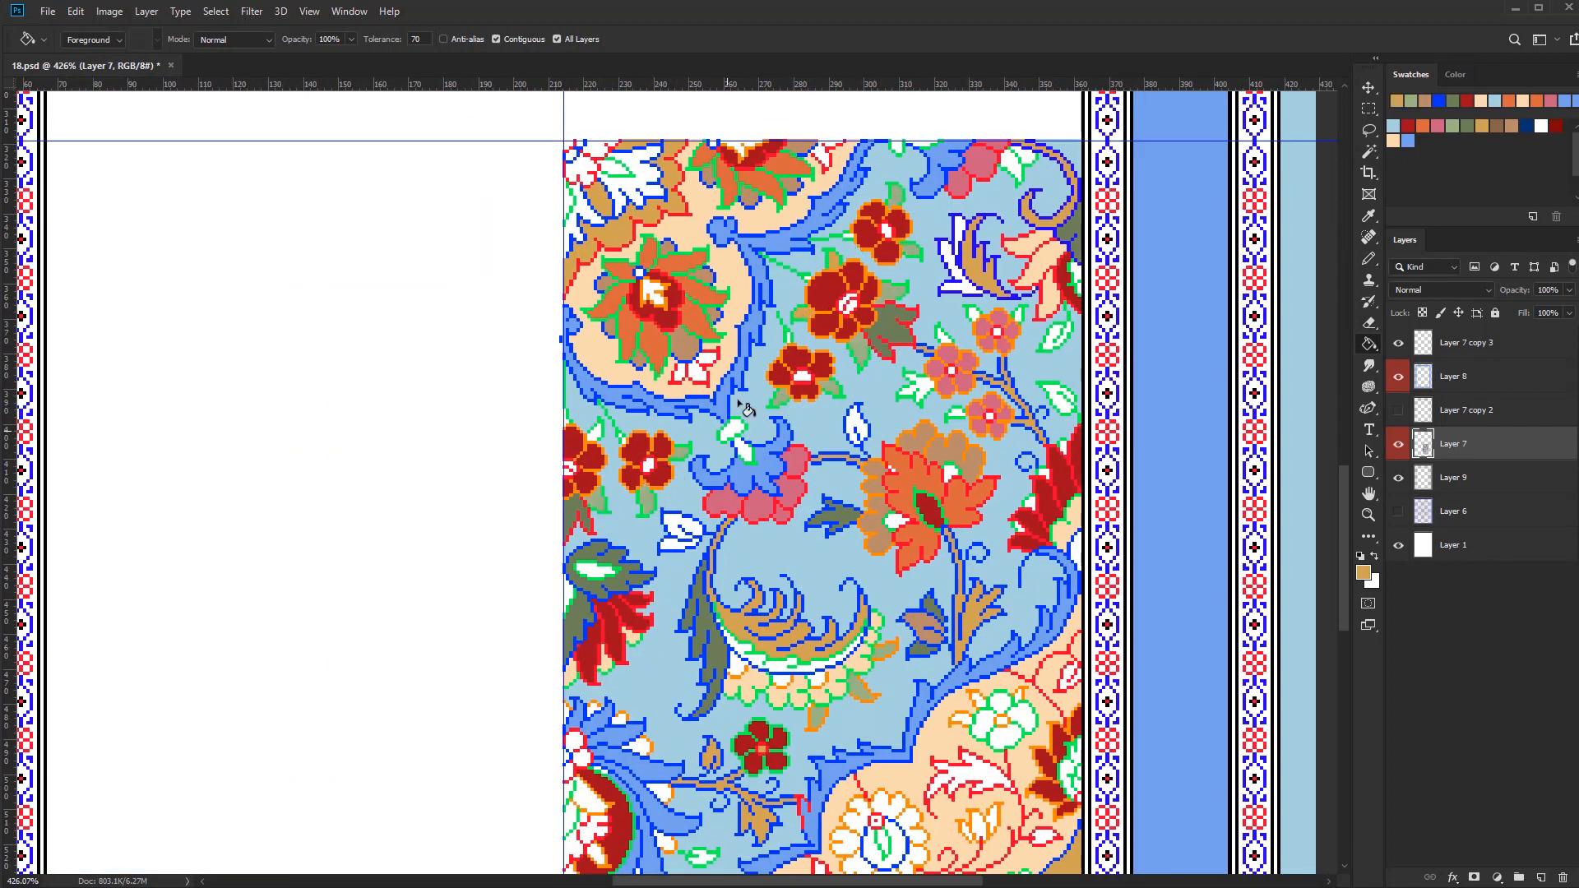
Fill the green-outlined leaves near the right edge with tan and complete the purple-outlined leaf in dark green
scroll(892, 345, "down", 2)
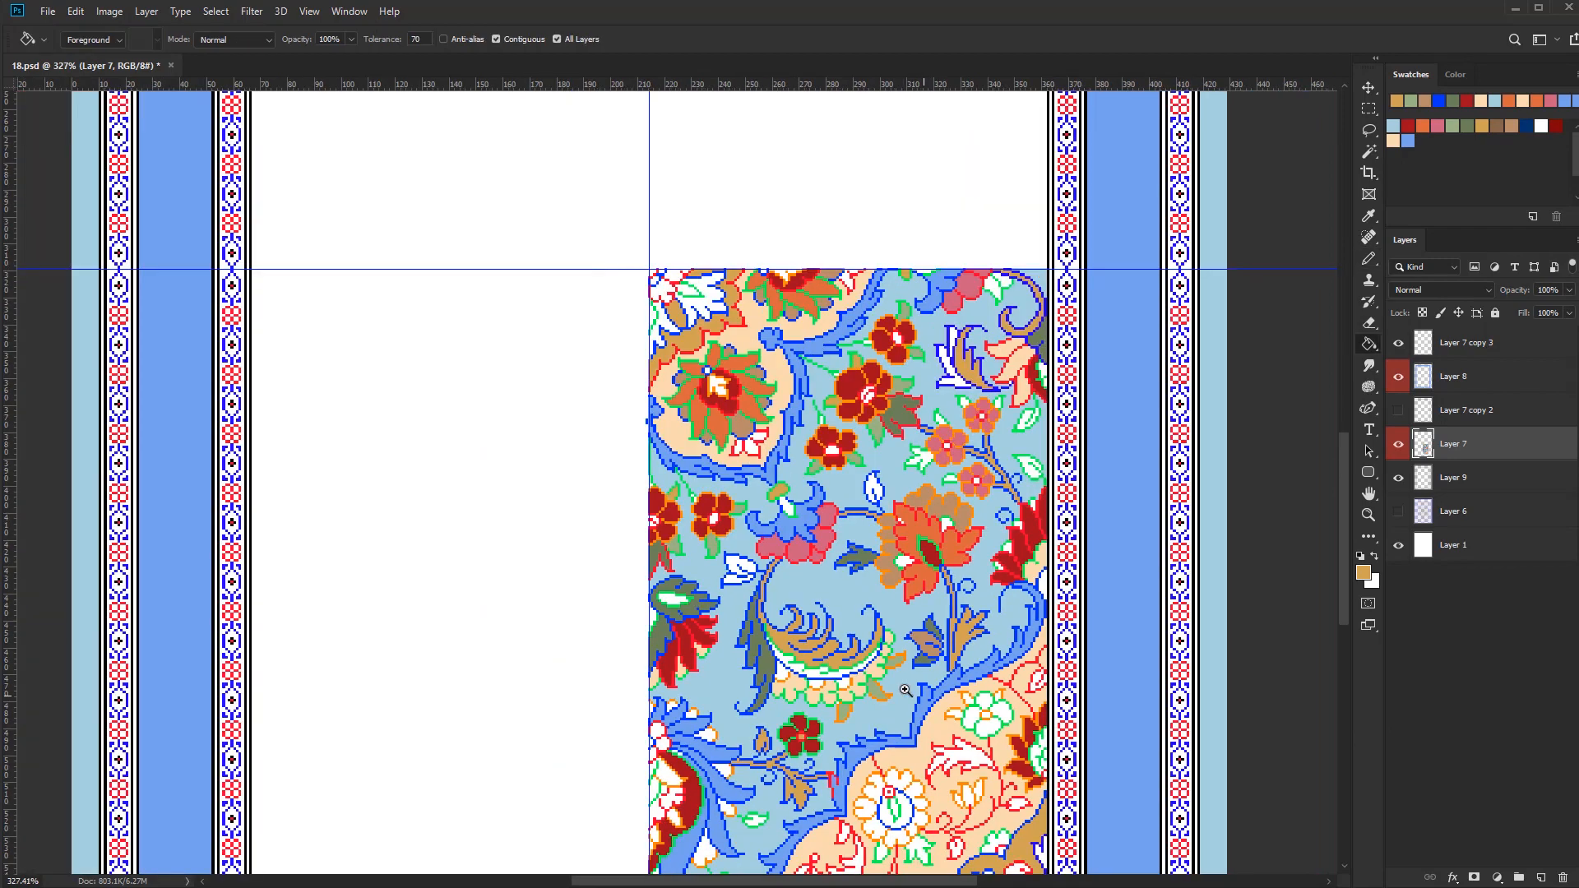
scroll(908, 356, "up", 4)
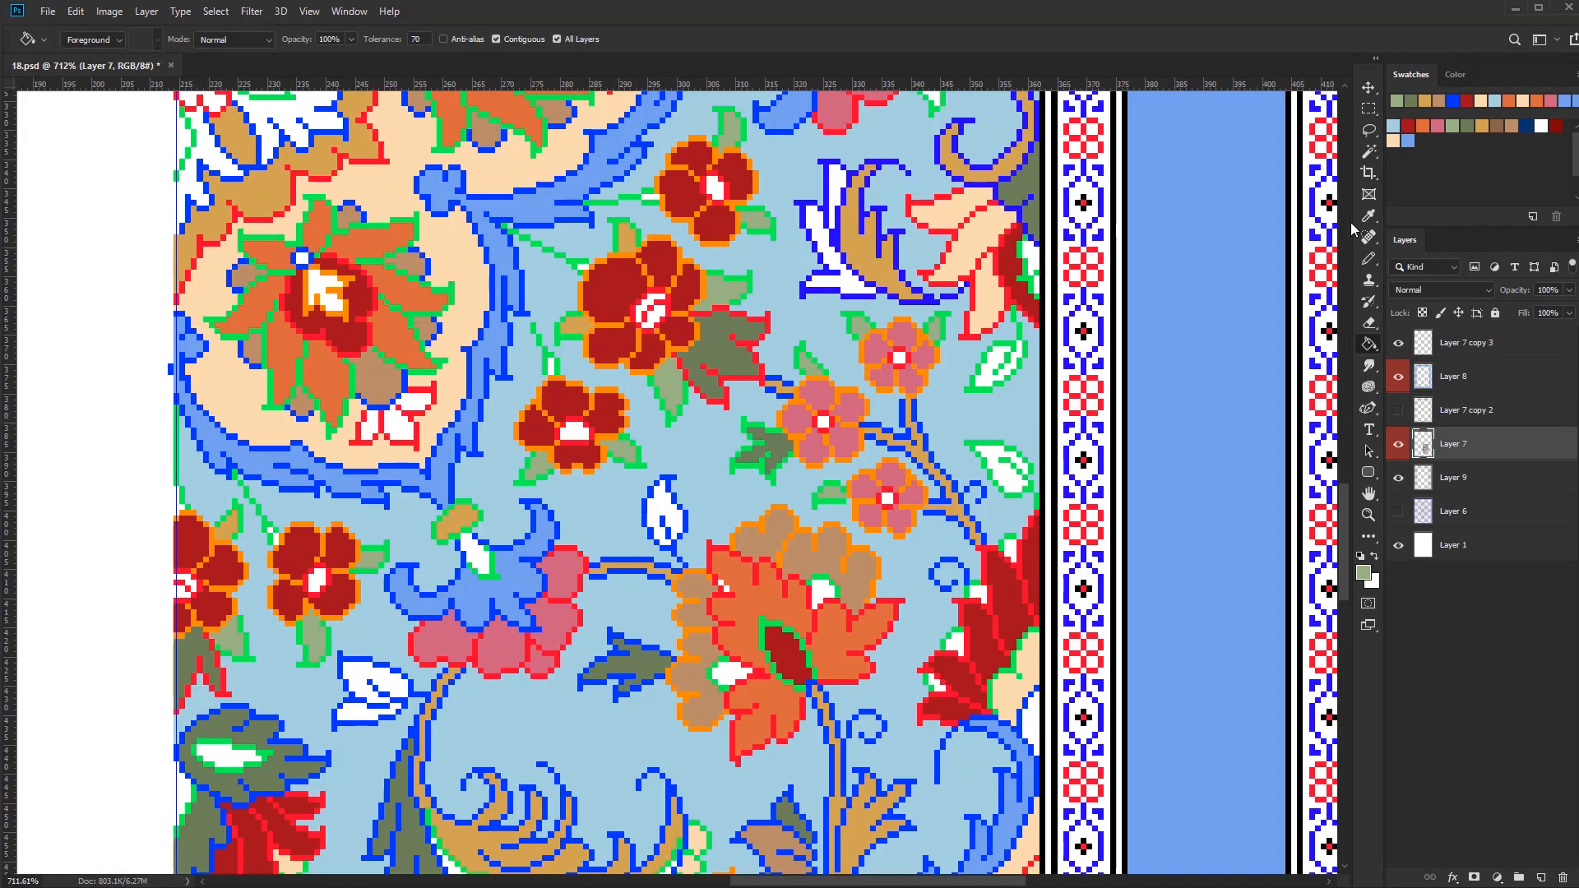
left_click(1482, 126)
left_click(1002, 469)
left_click(998, 364)
scroll(1020, 415, "down", 3)
left_click(971, 236)
scroll(996, 249, "down", 1)
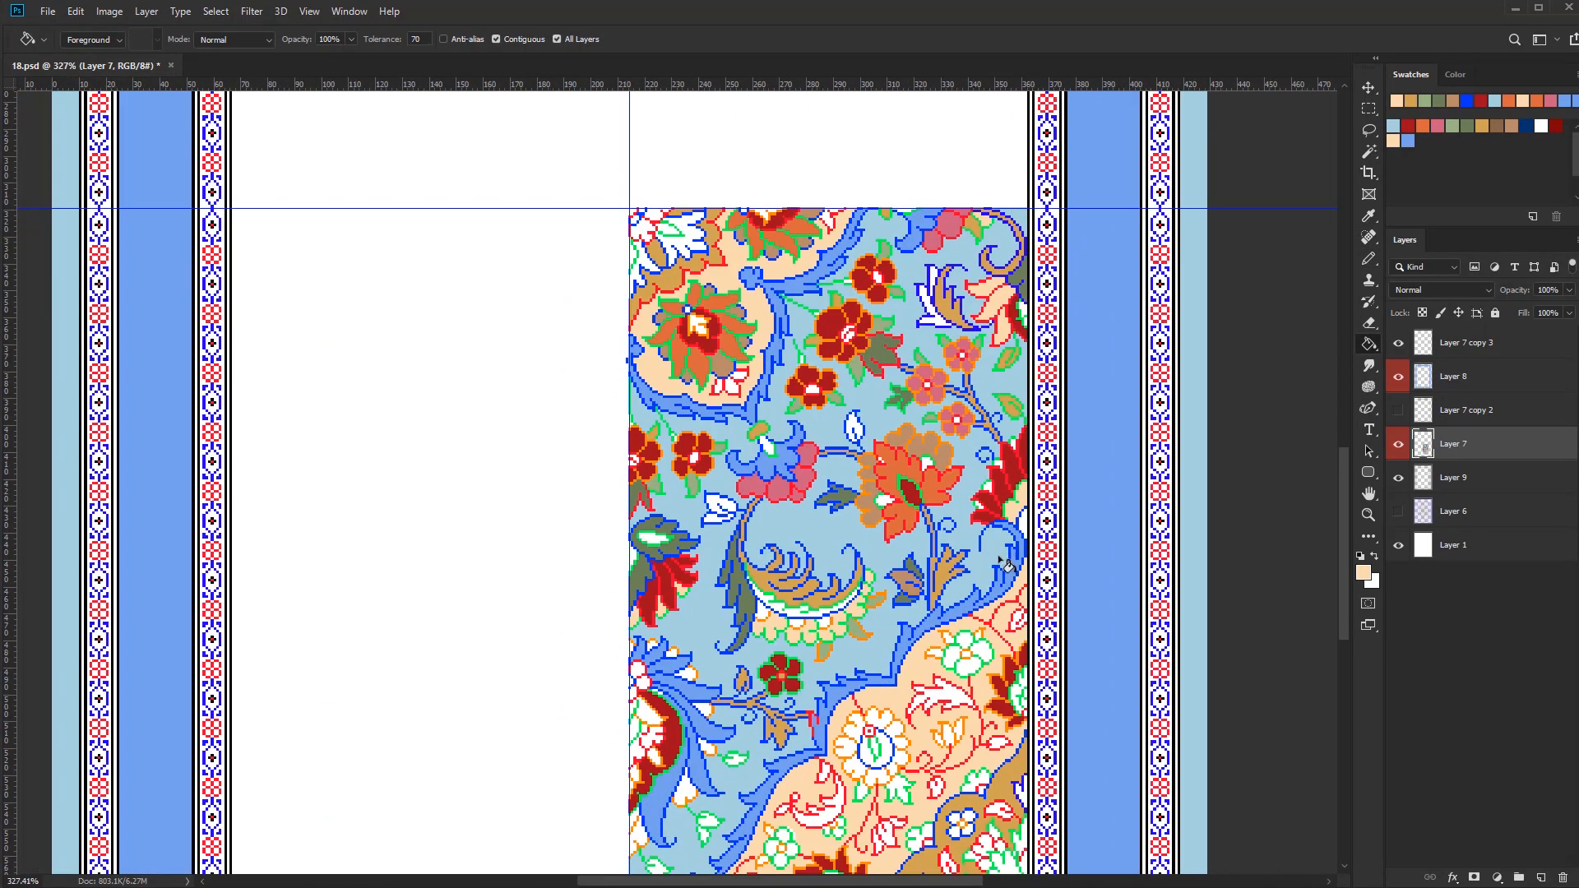
scroll(790, 627, "up", 1)
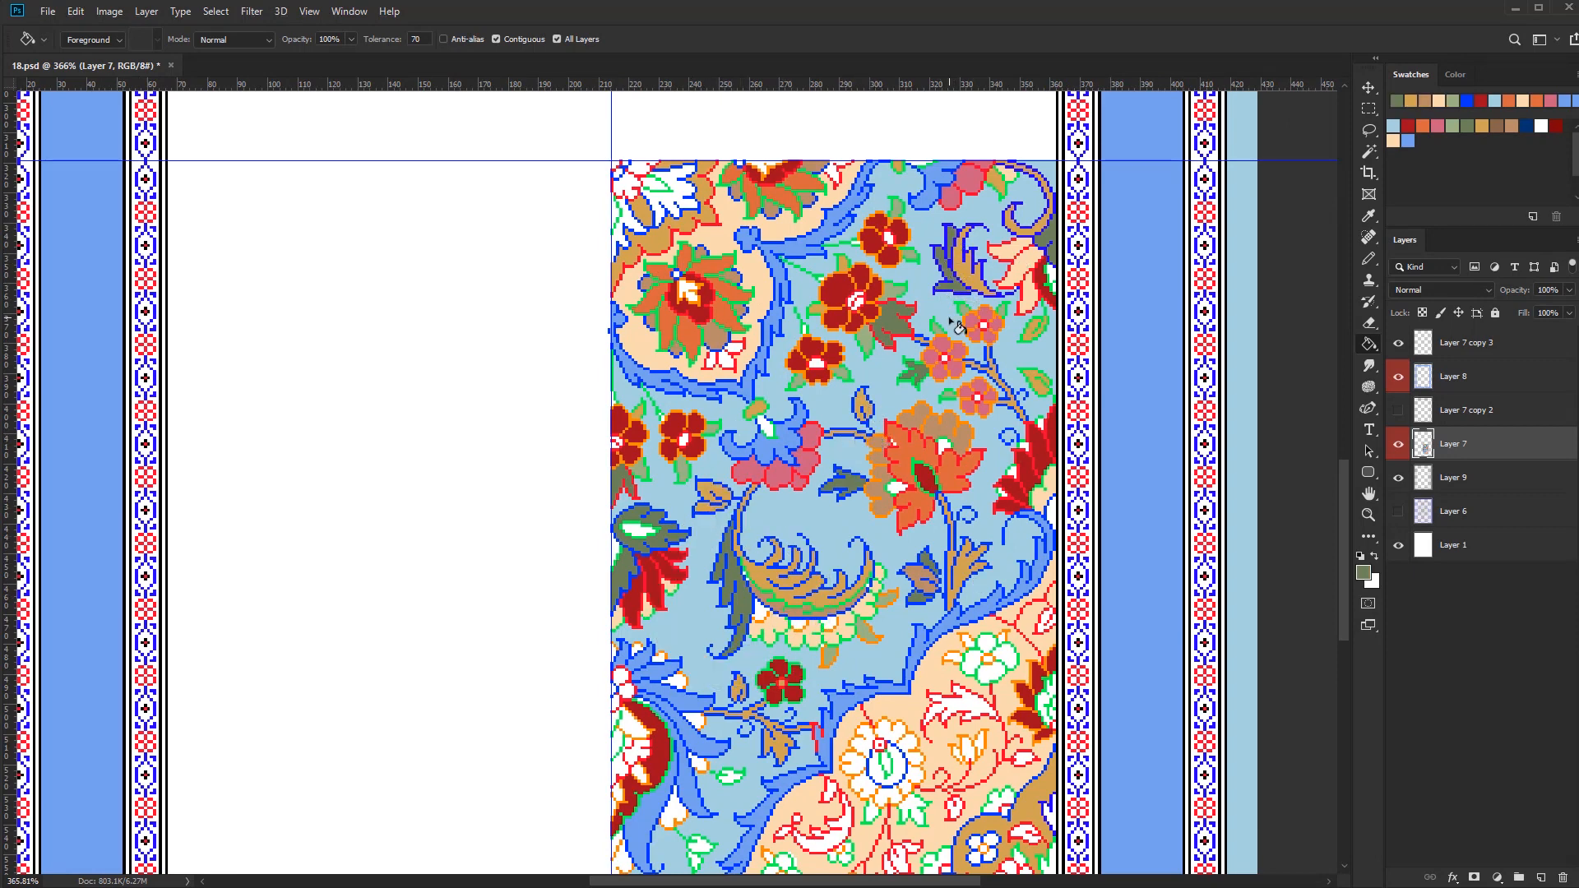
Fill the lower half flower's orange-outlined tips and nearby leaves with tan, and repair one tip's outline in orange
scroll(721, 703, "down", 1)
scroll(660, 766, "up", 5)
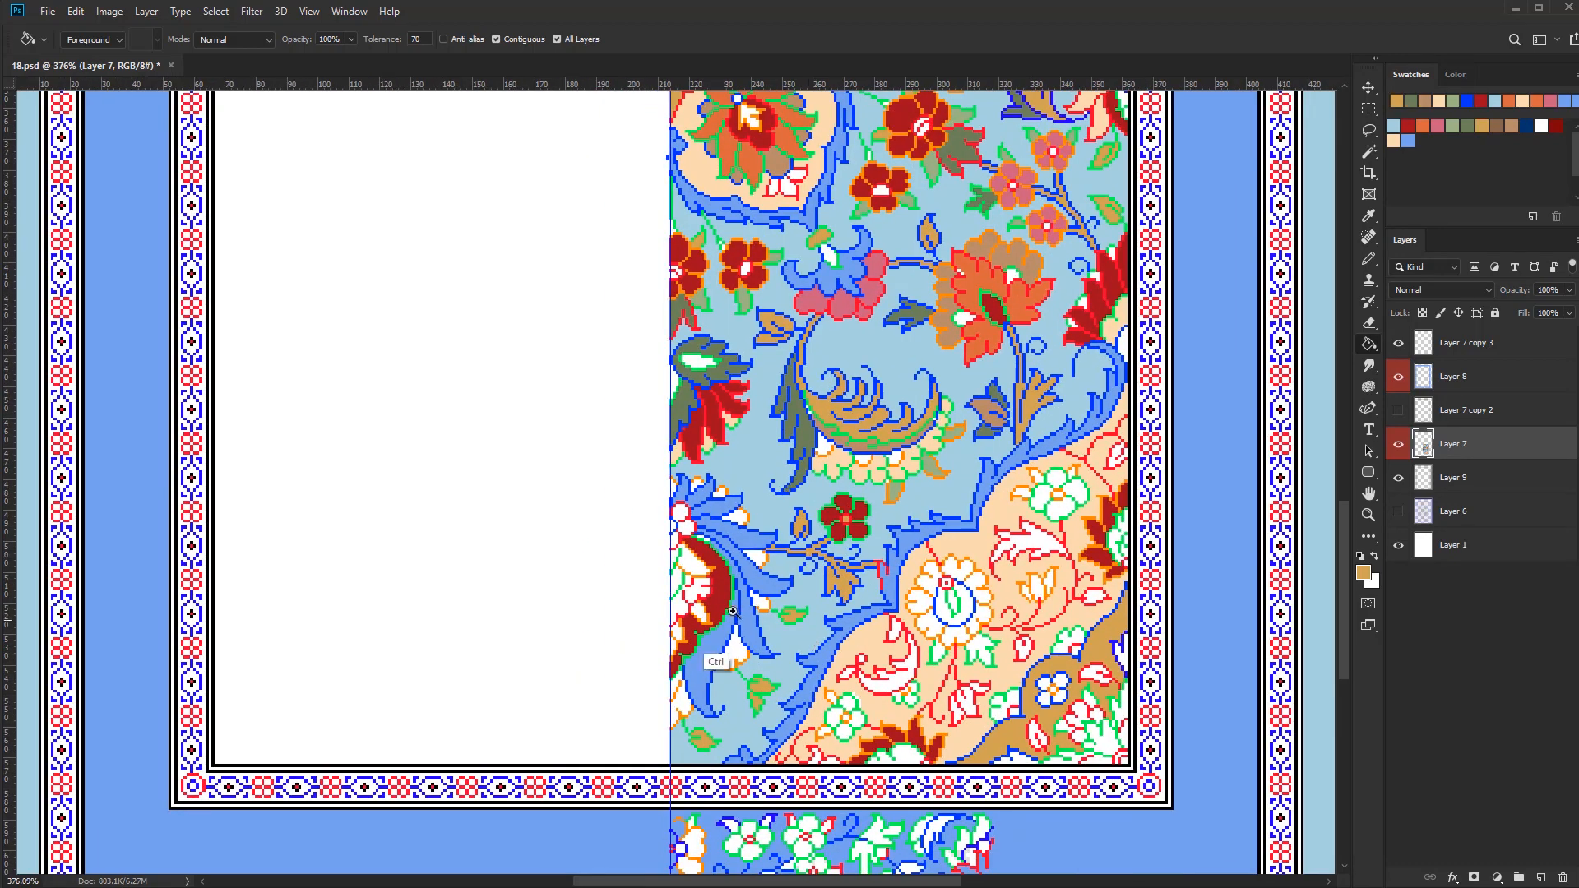
key("b")
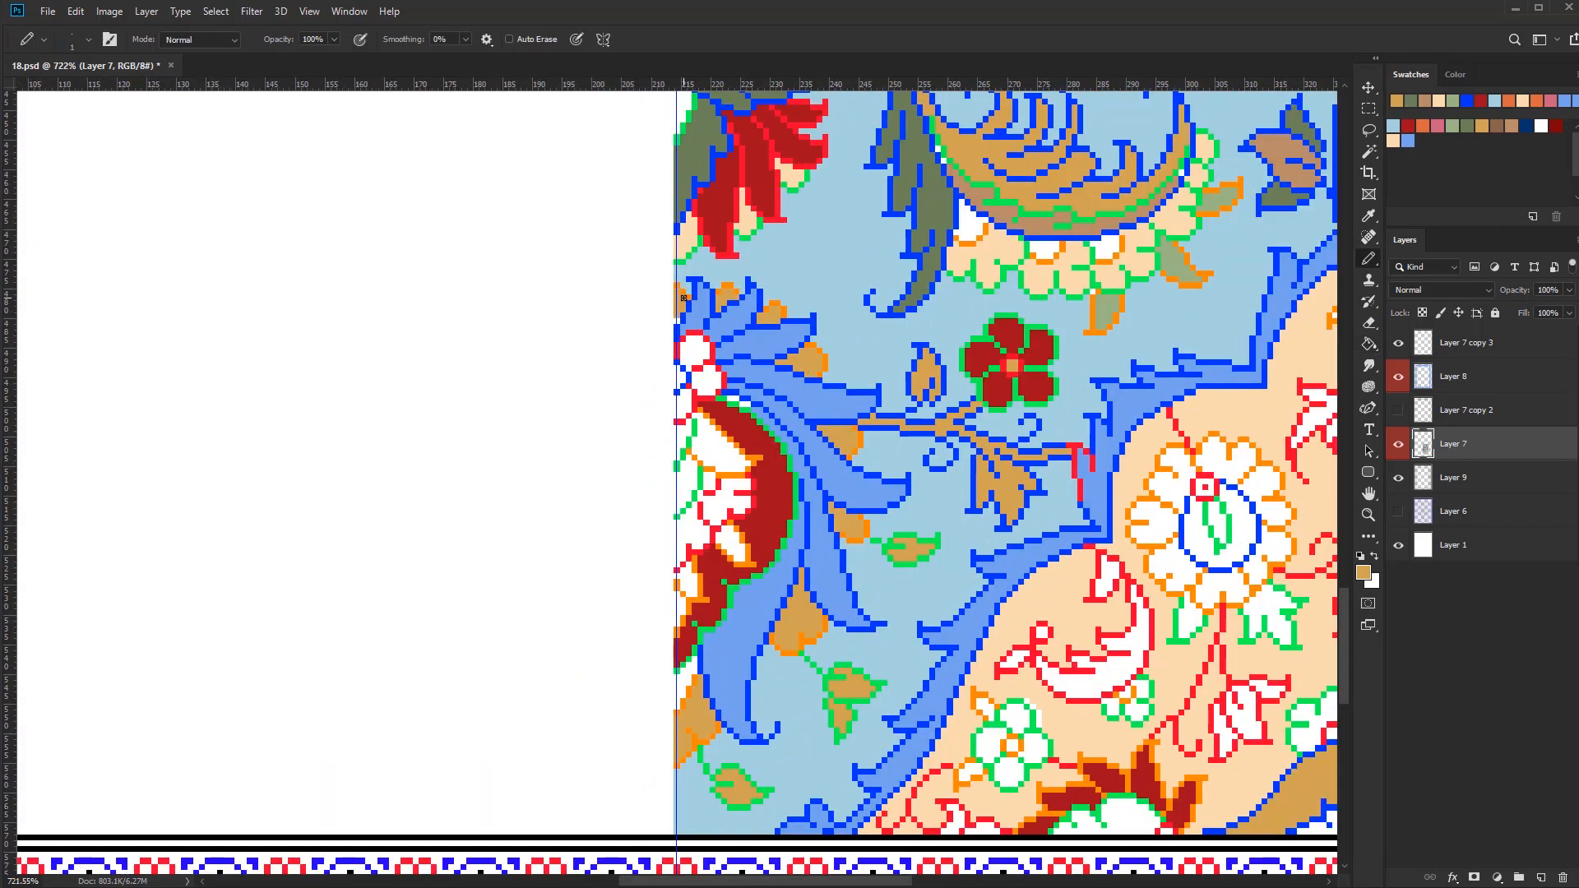
scroll(859, 575, "up", 4)
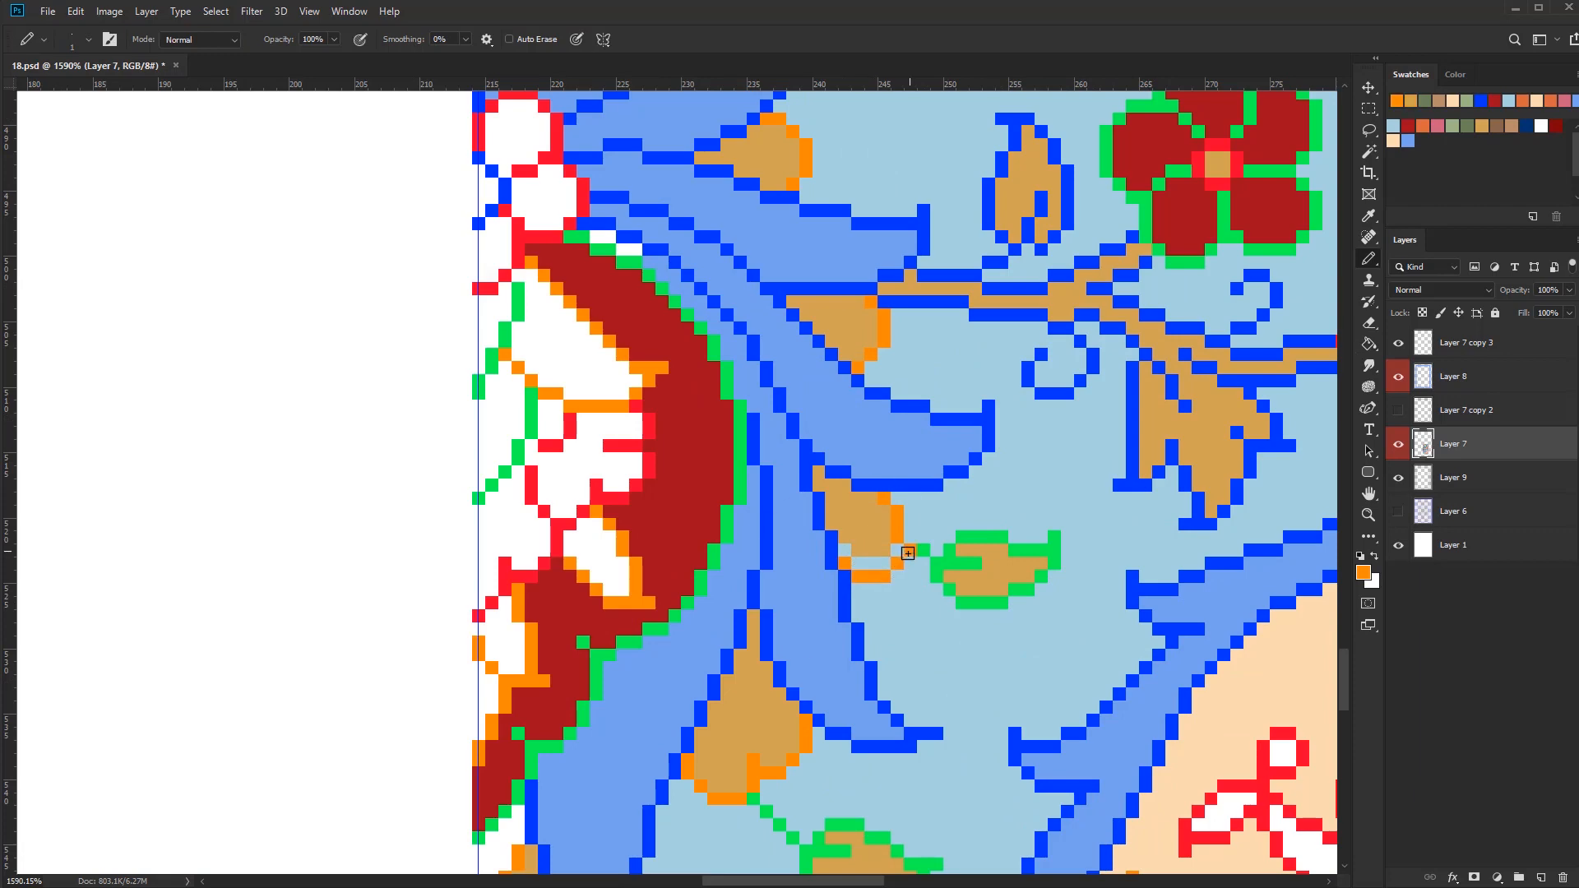
left_click(846, 550)
left_click(882, 578, "alt")
scroll(873, 579, "down", 4)
scroll(875, 587, "down", 1)
key("g")
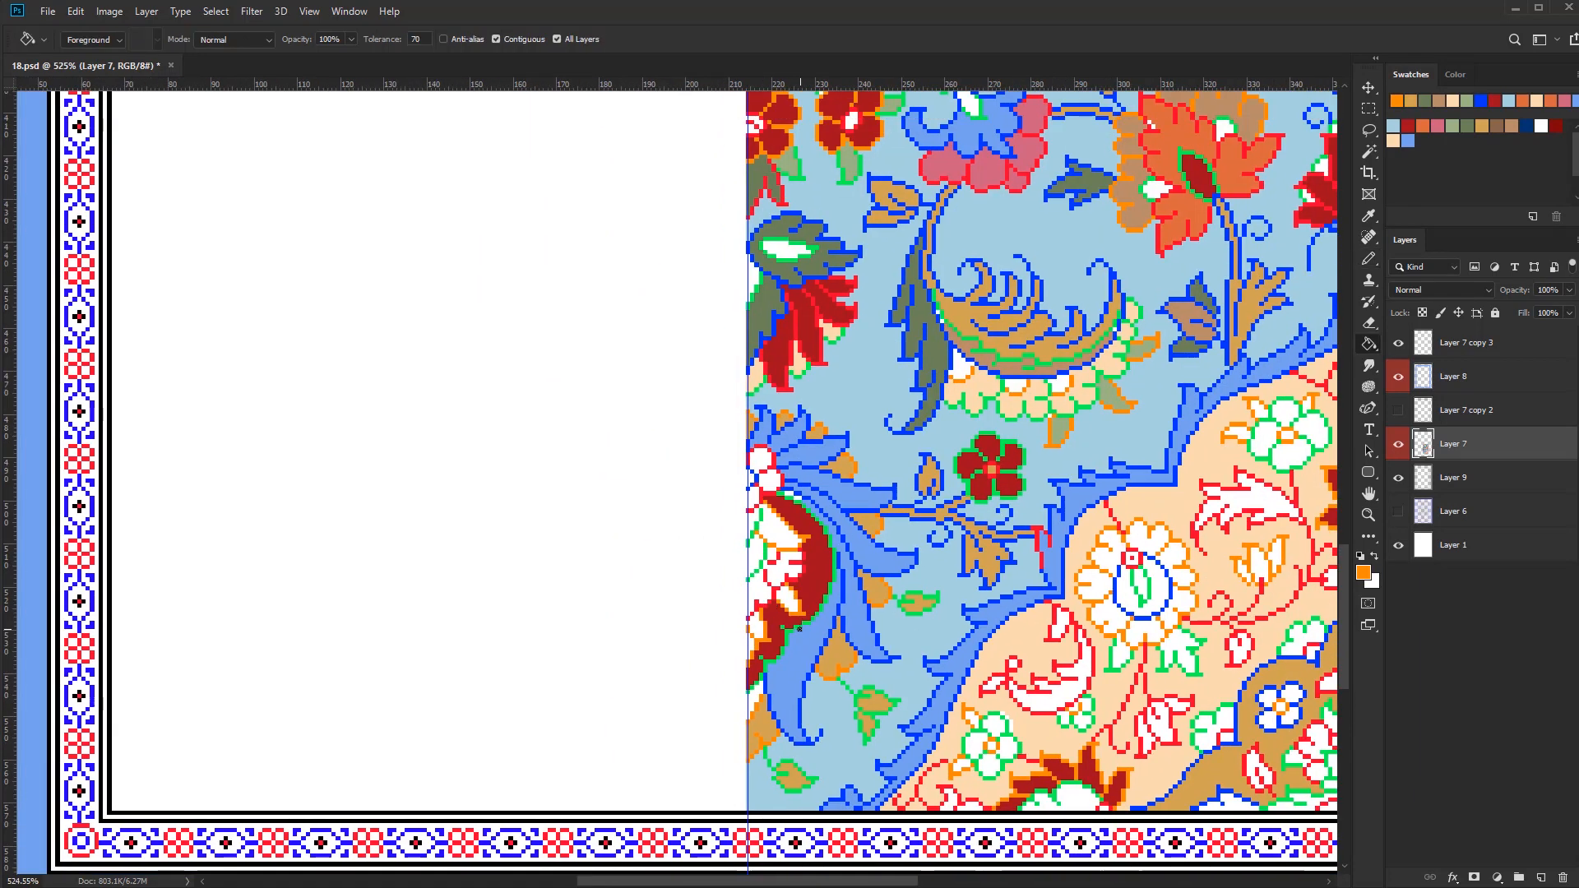
Fill the red-outlined lobes above the lower half flower with tan and patch the gaps around them
left_click(758, 447)
key("b")
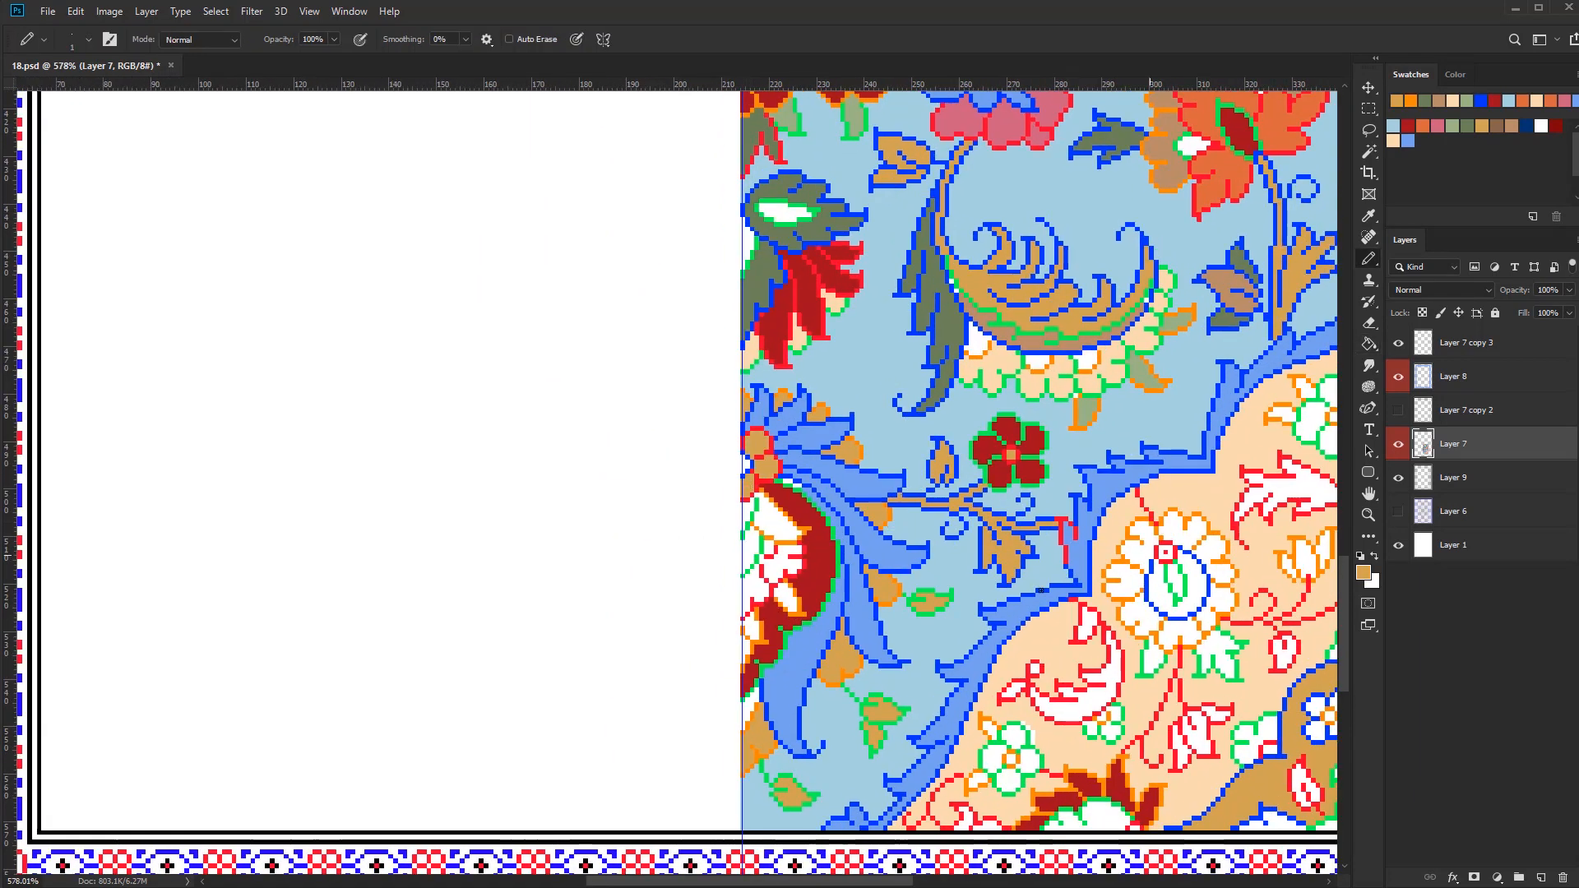
left_click_drag(744, 472, 746, 464)
left_click(775, 492, "alt")
left_click_drag(747, 464, 780, 473)
Fill the lower half flower's inner areas with light green and cream, retouching their outlines
left_click(1452, 126)
key("g")
left_click(815, 540)
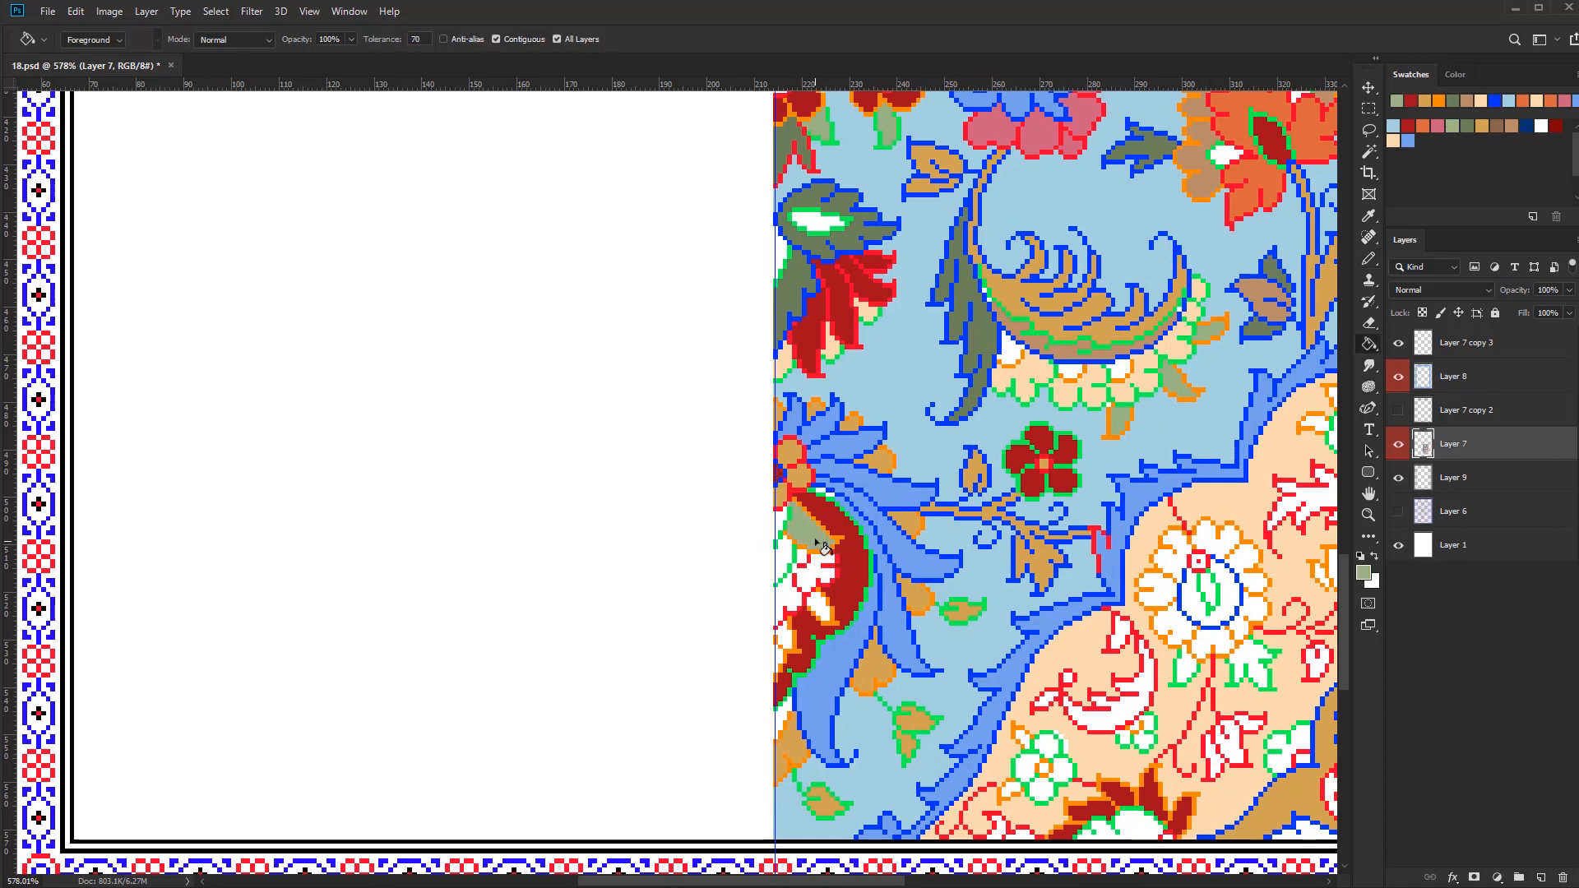
key("b")
scroll(857, 633, "down", 3)
left_click_drag(857, 650, 835, 625)
scroll(830, 623, "up", 3)
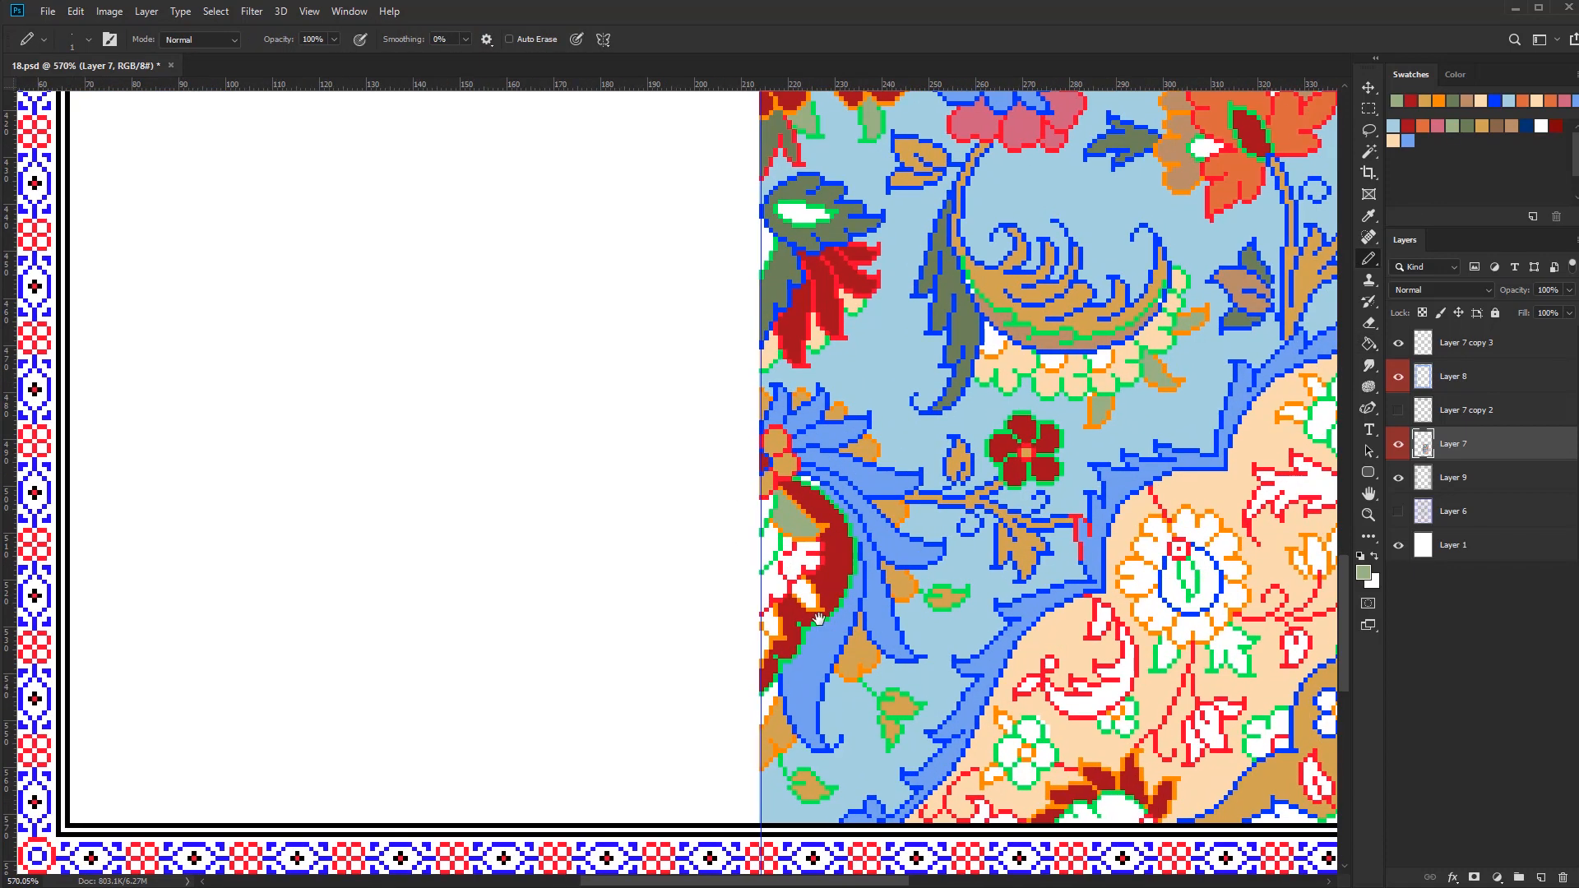
key("g")
left_click(805, 565)
key("b")
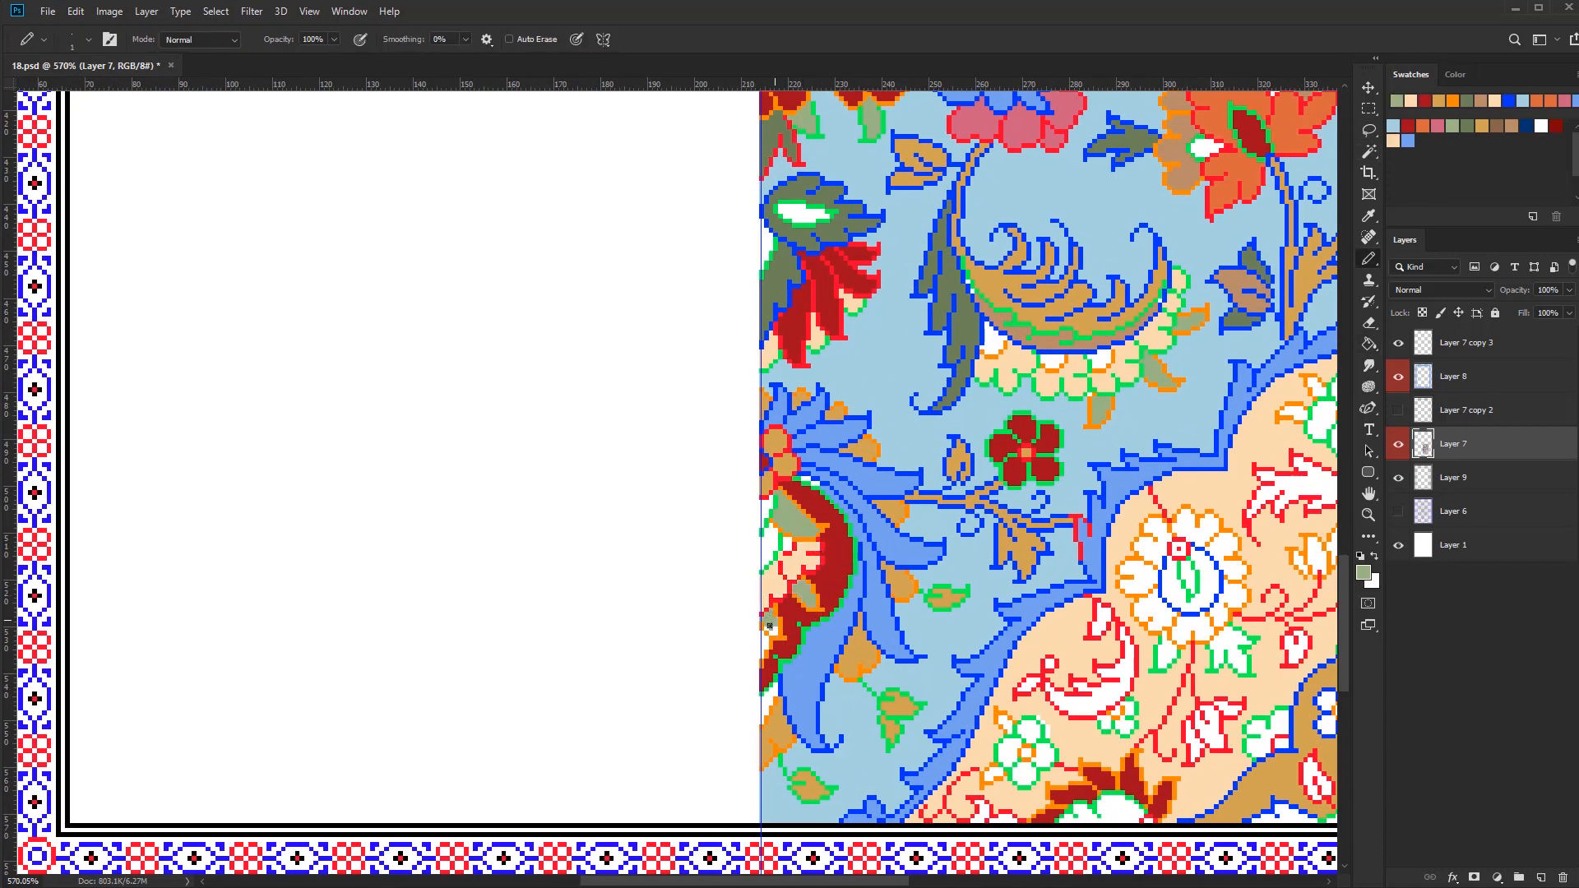
Select the blue outline pixels and recolour the leafy stem and small curl below the orange flower in brown
scroll(760, 654, "down", 3)
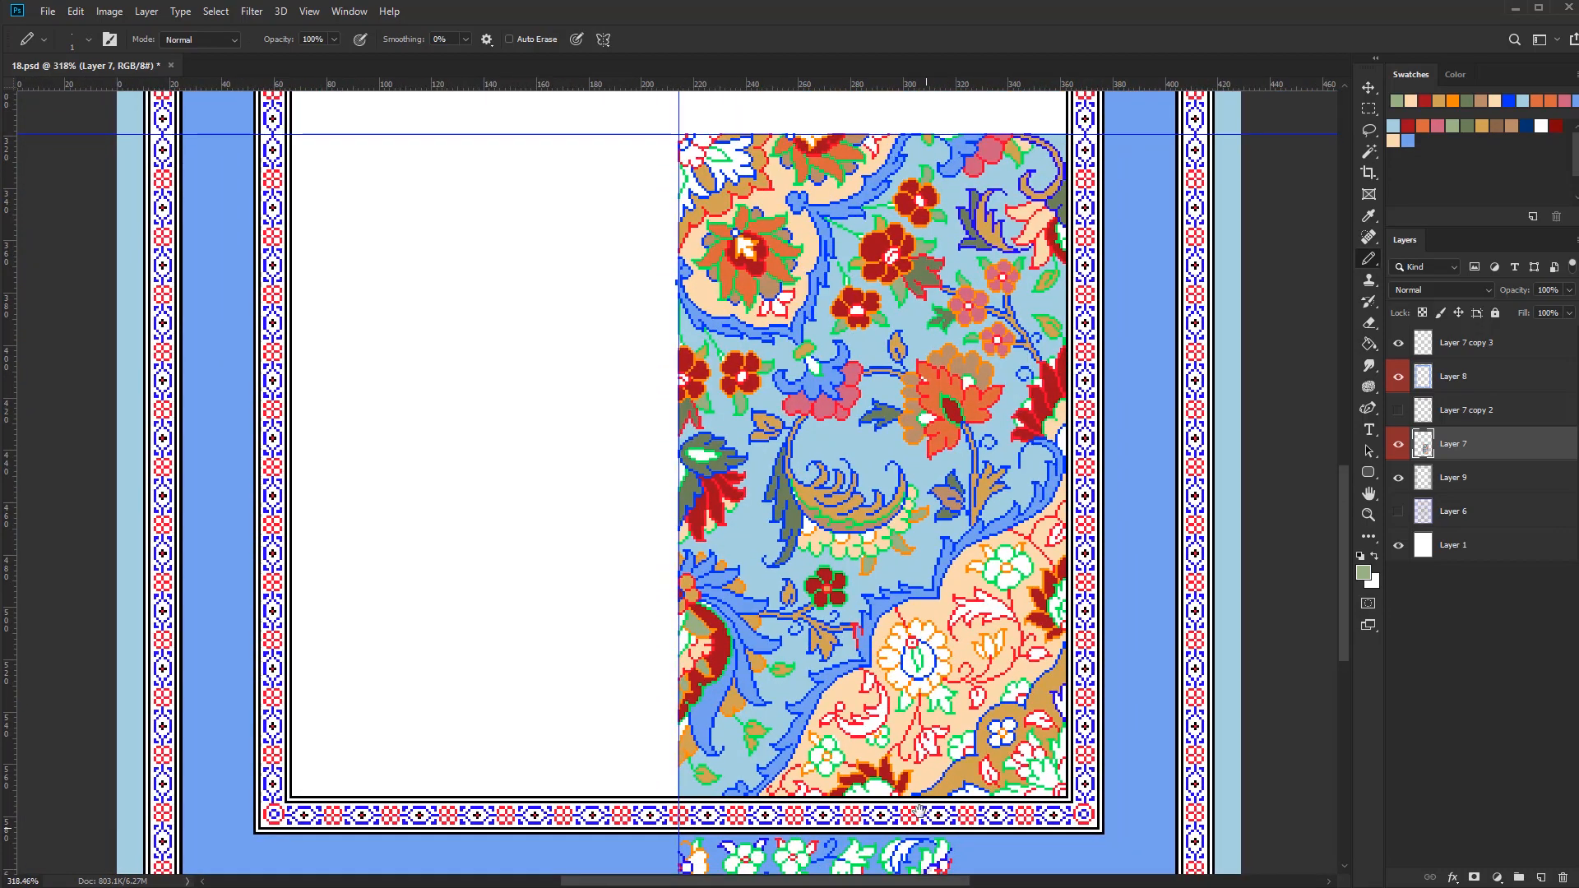
left_click_drag(918, 812, 906, 706)
scroll(872, 510, "up", 4)
scroll(896, 493, "down", 2)
key("w")
left_click(1019, 599)
mouse_move(978, 370)
left_mouse_down()
mouse_move(921, 600)
mouse_move(1018, 511)
left_mouse_up()
key("b")
scroll(1037, 609, "up", 1)
left_click(1497, 126)
scroll(914, 595, "up", 4)
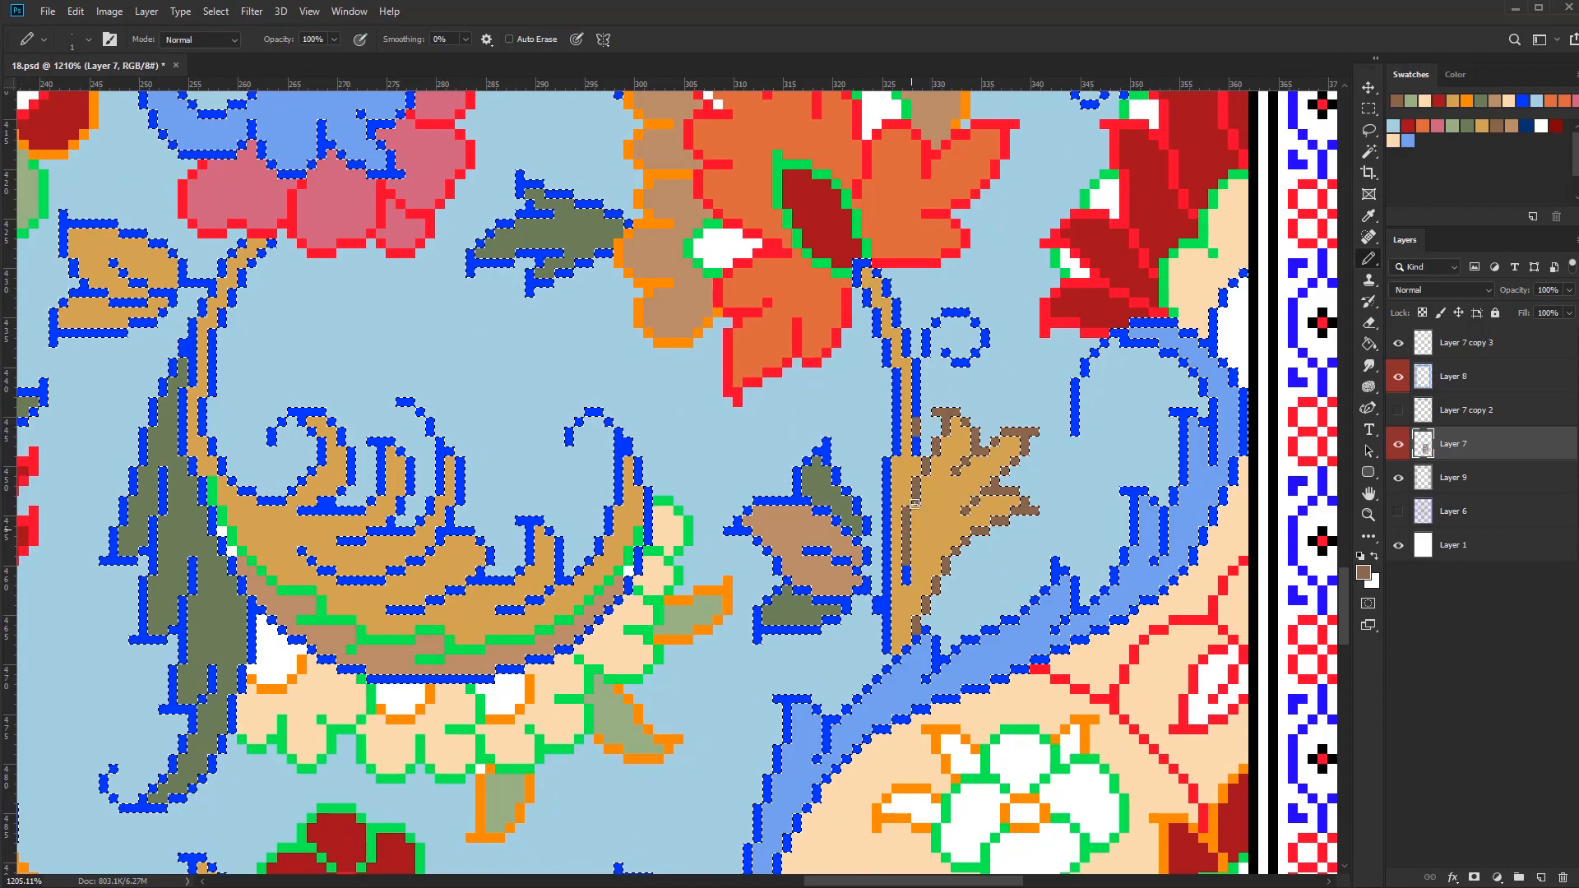
left_click_drag(962, 350, 981, 337)
mouse_move(862, 265)
left_mouse_down()
mouse_move(892, 468)
mouse_move(887, 648)
left_mouse_up()
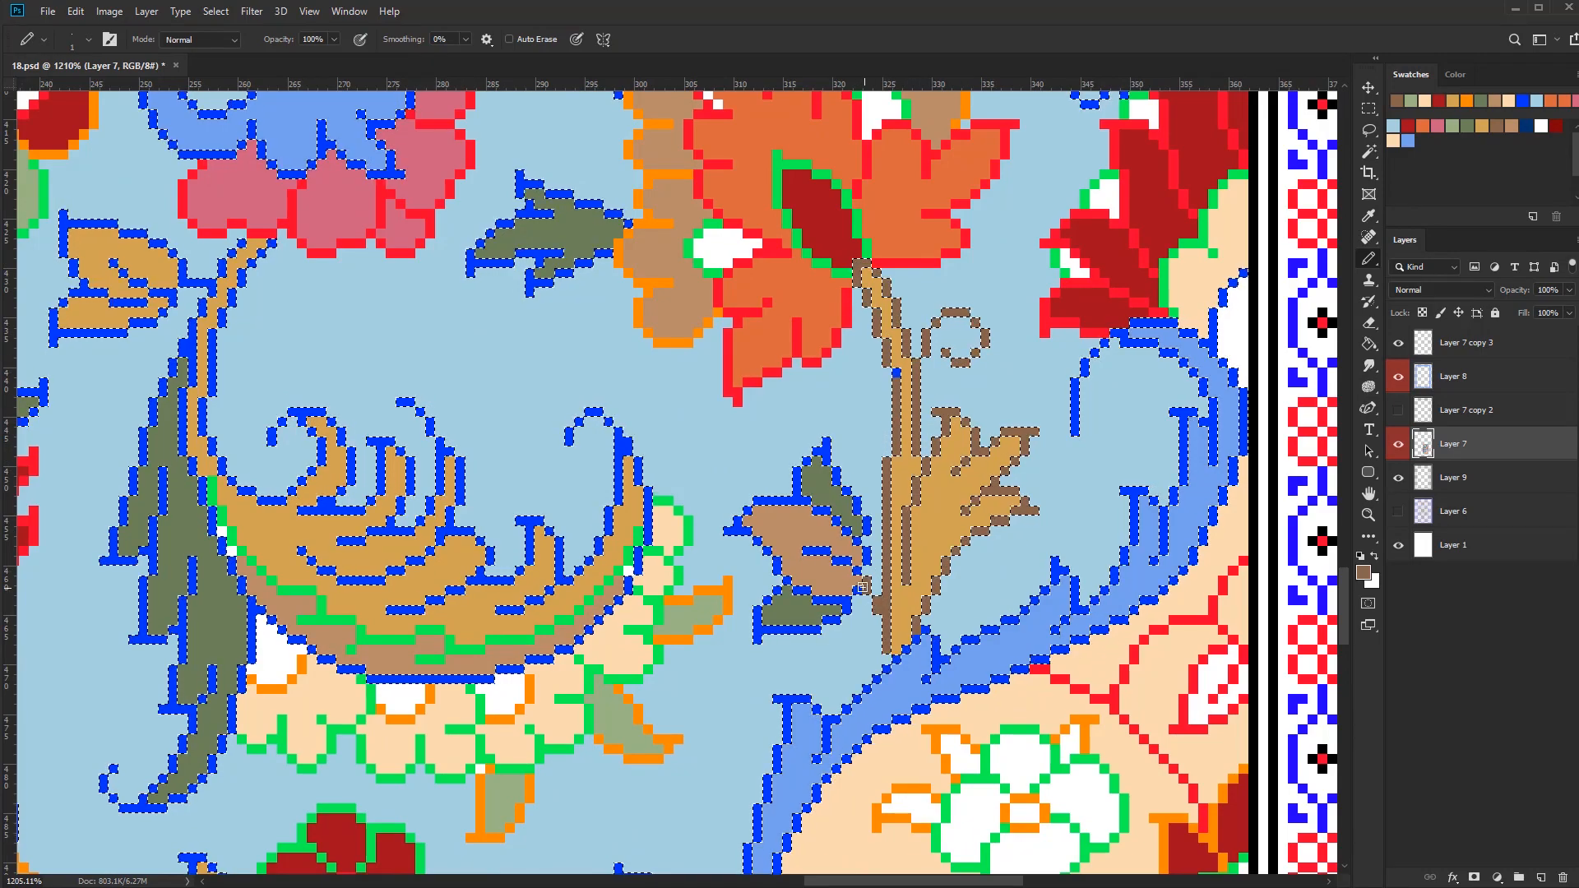
mouse_move(863, 587)
left_mouse_down()
mouse_move(734, 531)
mouse_move(863, 562)
left_mouse_up()
Enlarge the pencil and recolour the outlines of the curled leaf, its stem and the brown bud in brown
scroll(888, 625, "down", 5)
scroll(736, 173, "up", 4)
key("]")
key("]")
key("]")
mouse_move(706, 546)
left_mouse_down()
mouse_move(782, 550)
mouse_move(808, 429)
left_mouse_up()
mouse_move(542, 687)
left_mouse_down()
mouse_move(718, 543)
mouse_move(650, 668)
mouse_move(856, 723)
left_mouse_up()
left_click_drag(866, 722, 841, 569)
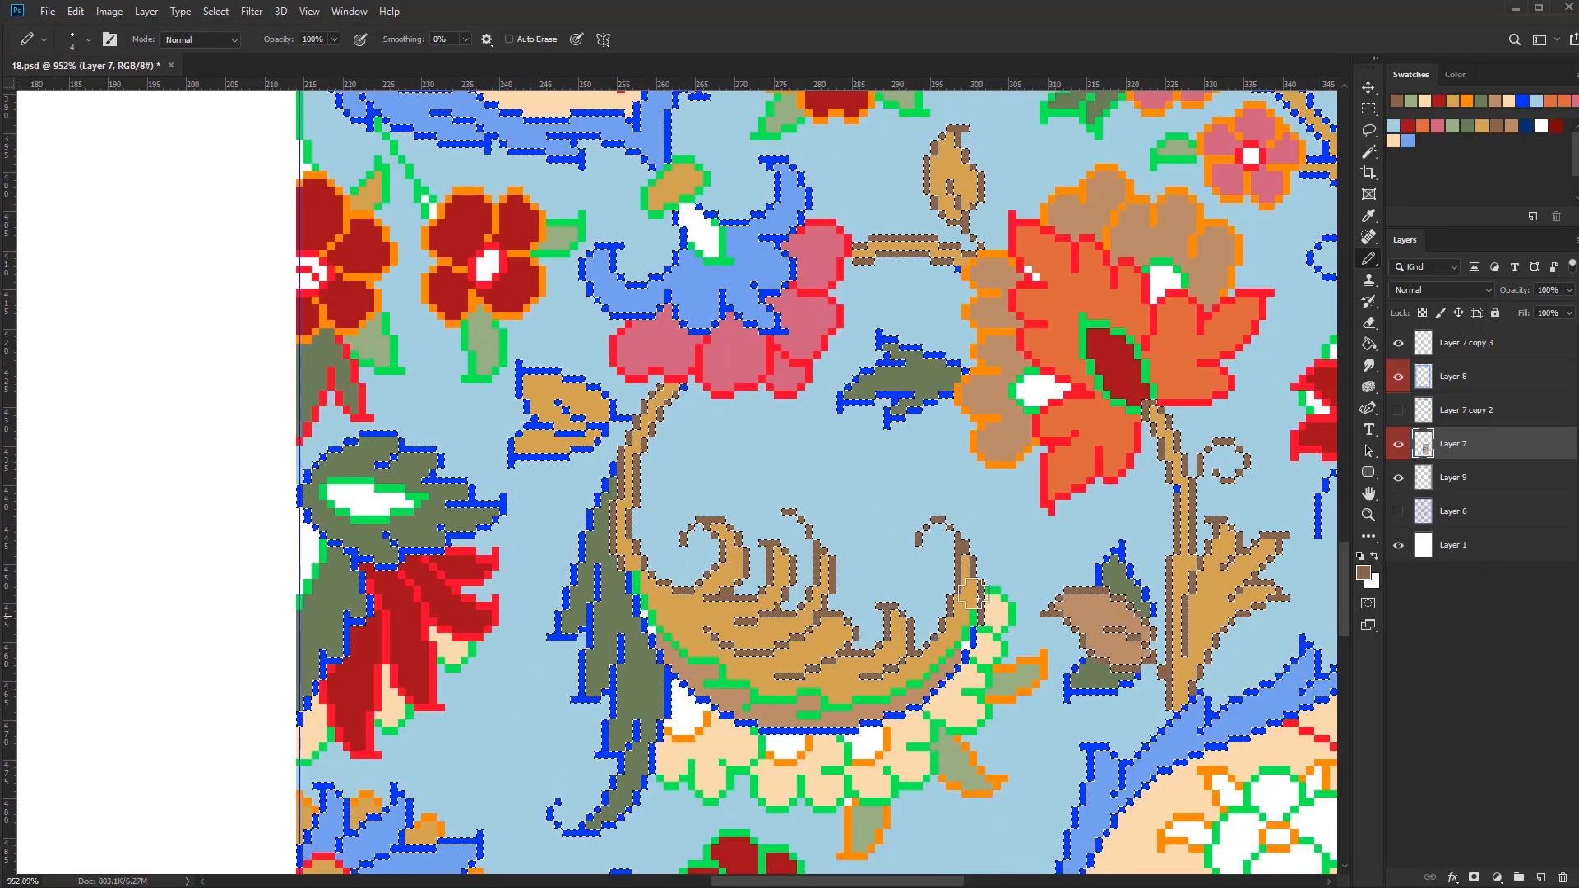
left_click_drag(973, 593, 665, 643)
Recolour the remaining tan leaves, the lower branch and the pink flowers' stem outlines in brown, and clear the selection
scroll(709, 543, "down", 3)
left_click_drag(657, 449, 577, 465)
left_click_drag(572, 745, 598, 757)
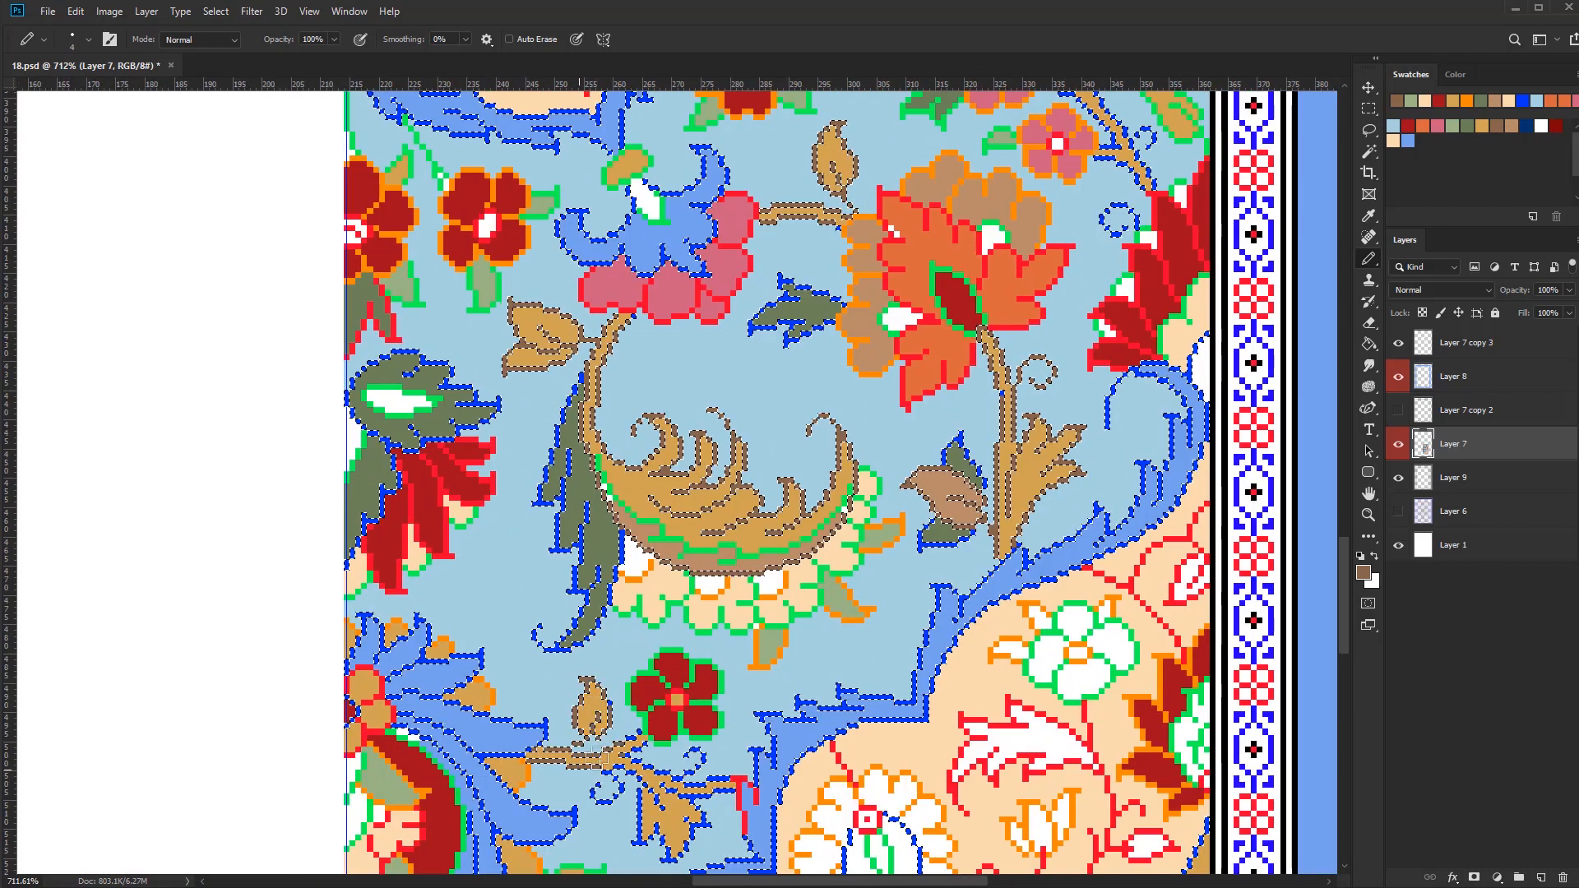
scroll(686, 857, "down", 4)
left_click_drag(1069, 296, 863, 652)
scroll(880, 617, "up", 4)
mouse_move(917, 575)
left_mouse_down()
mouse_move(888, 569)
mouse_move(823, 469)
mouse_move(711, 458)
left_mouse_up()
scroll(662, 752, "down", 4)
key("ctrl+d")
Select the violet-blue outline pixels and recolour the tan scroll and tan curled leaf near the upper right corner in brown
key("w")
scroll(845, 386, "up", 5)
left_click(845, 388)
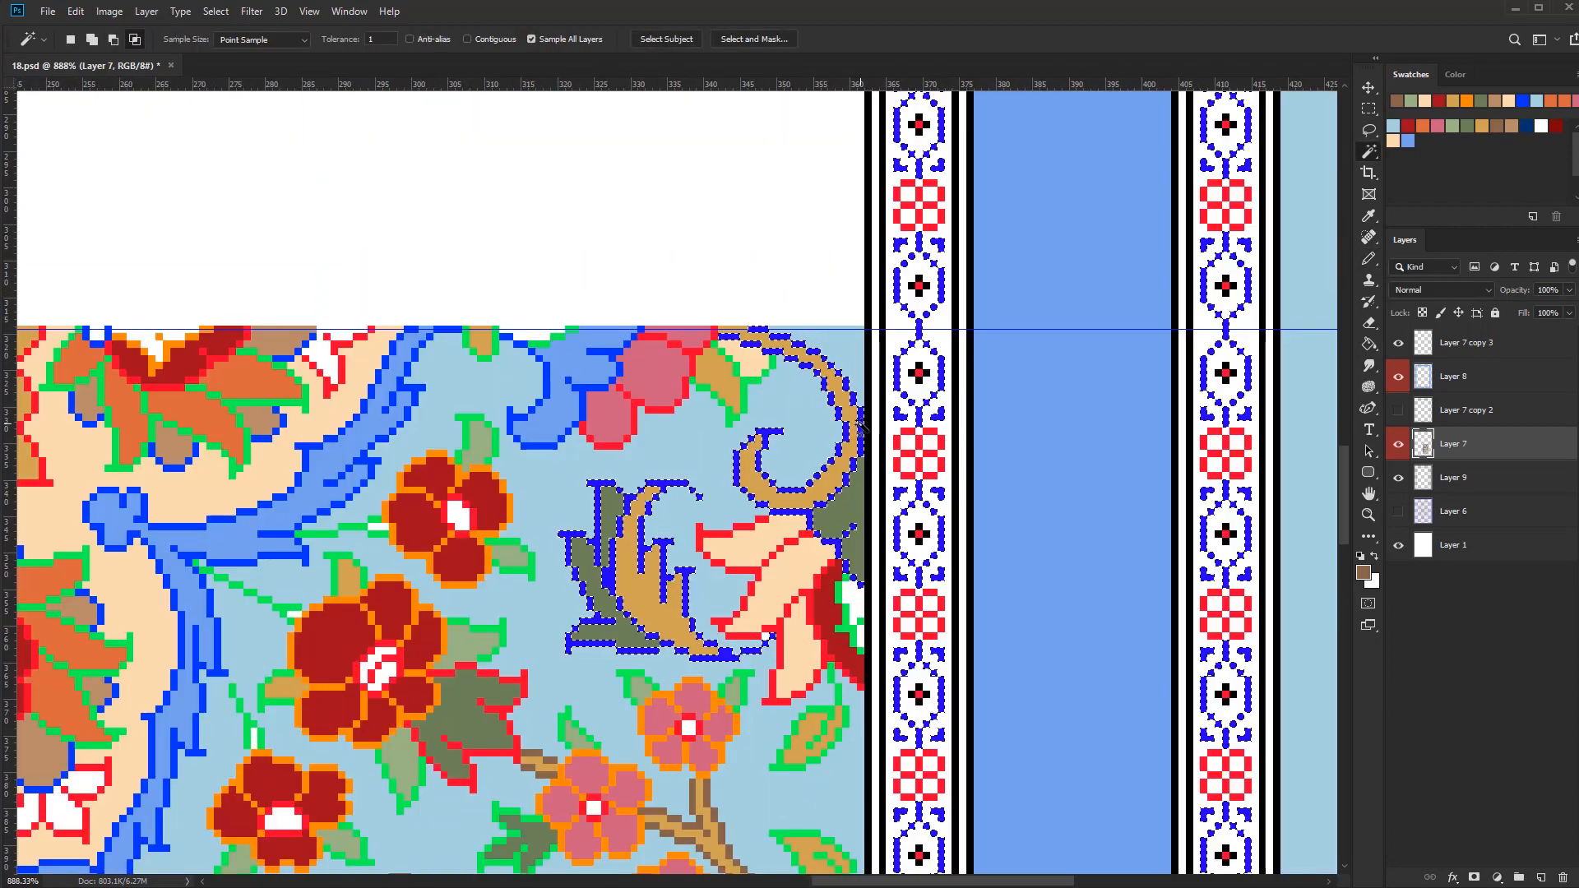
key("b")
mouse_move(736, 335)
left_mouse_down()
mouse_move(851, 436)
mouse_move(790, 485)
left_mouse_up()
scroll(805, 534, "up", 2)
left_click_drag(739, 656, 684, 639)
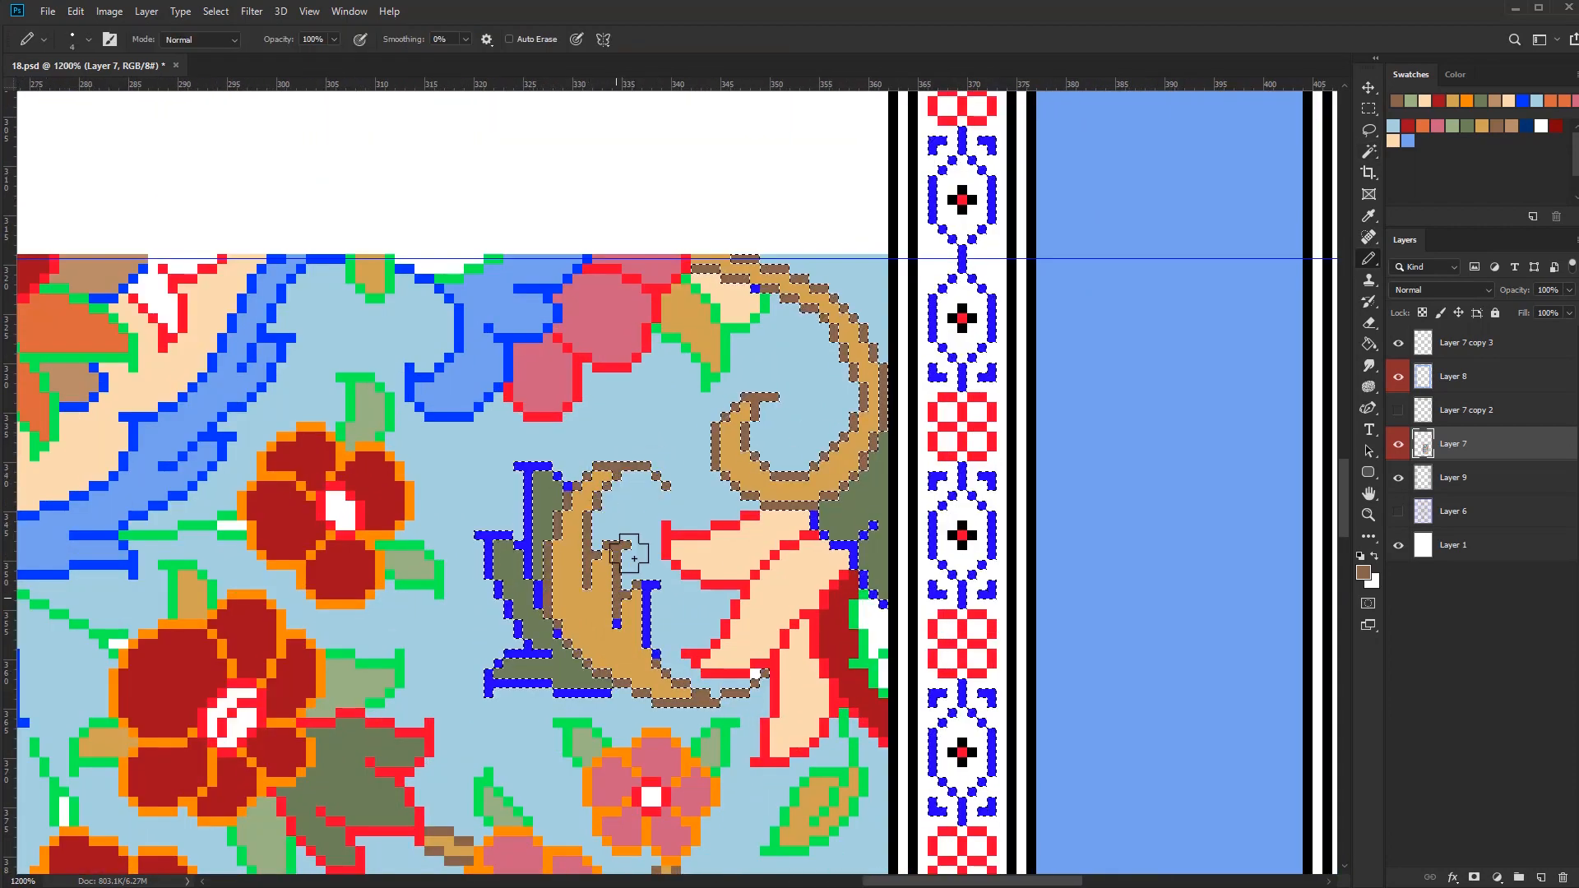
left_click_drag(634, 559, 647, 646)
scroll(881, 598, "down", 5)
key("ctrl+d")
Reduce the pencil to one pixel and touch up the background beside the tan curled leaf with light blue
left_click(810, 692, "alt")
key("bracketleft")
key("bracketleft")
key("bracketleft")
scroll(810, 692, "down", 4)
mouse_move(810, 692)
left_mouse_down()
mouse_move(865, 540)
mouse_move(956, 464)
left_mouse_up()
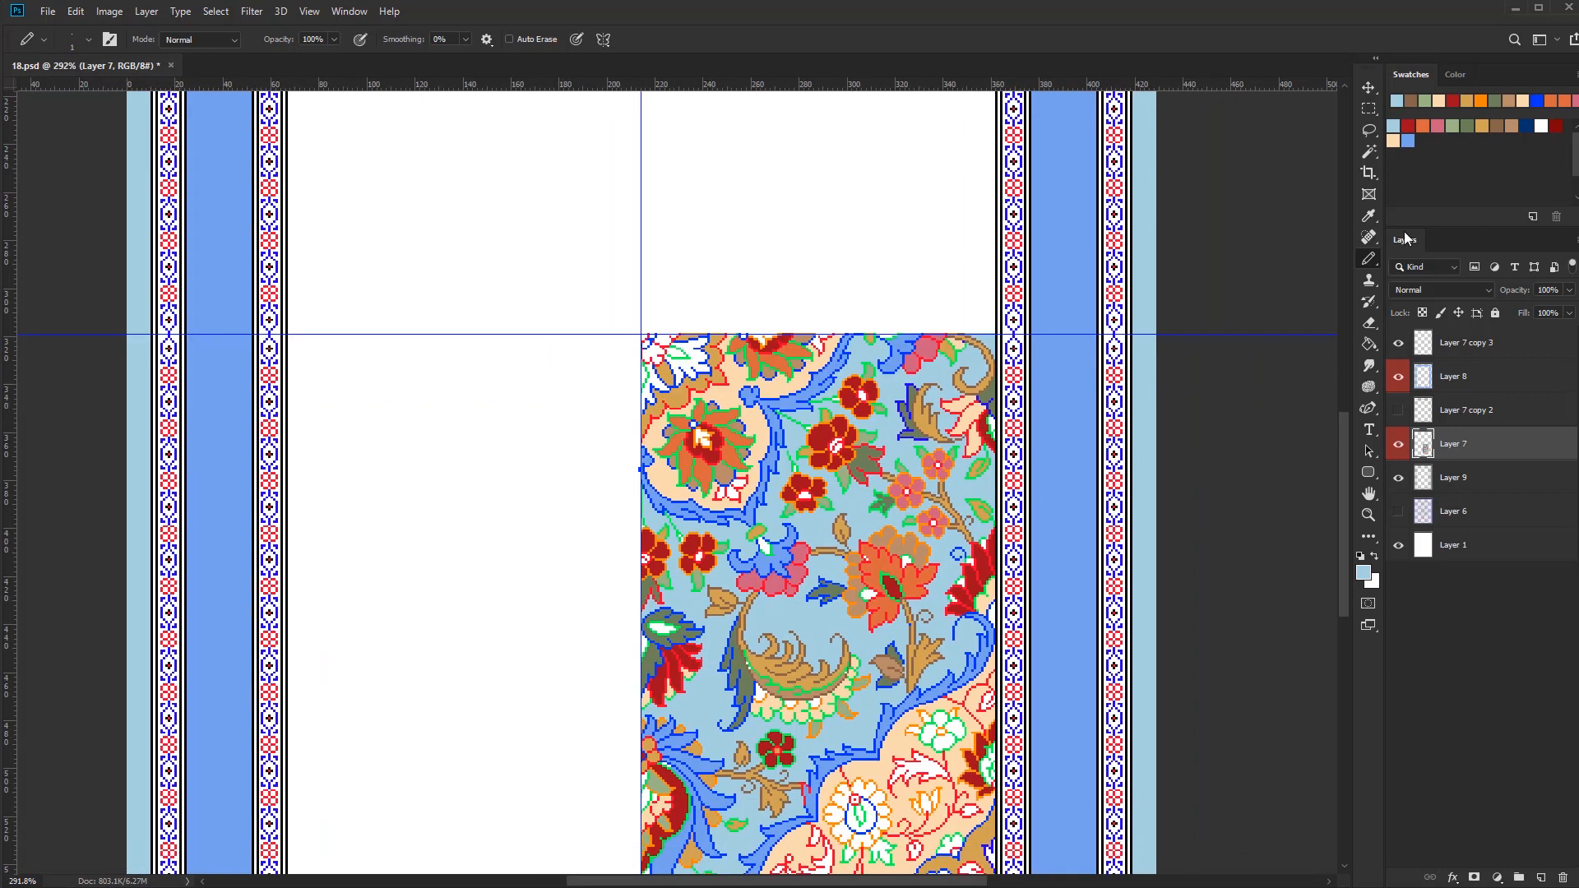
Colour the centres of the dark red flowers with tan and cream
scroll(642, 542, "up", 8)
left_click(668, 586, "alt")
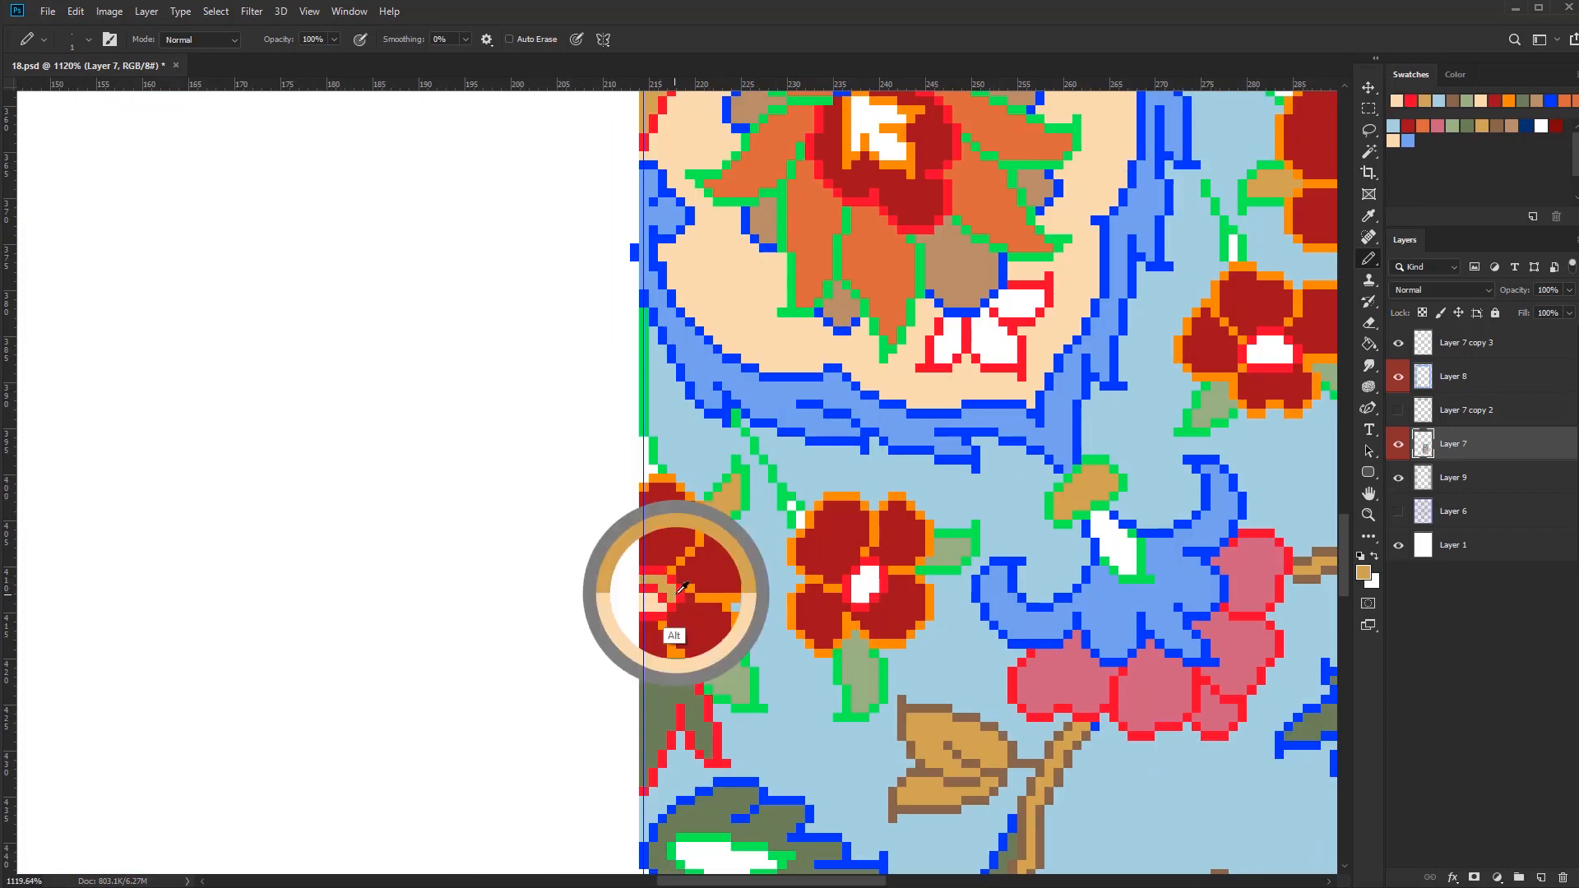
left_click(870, 588)
scroll(870, 587, "down", 2)
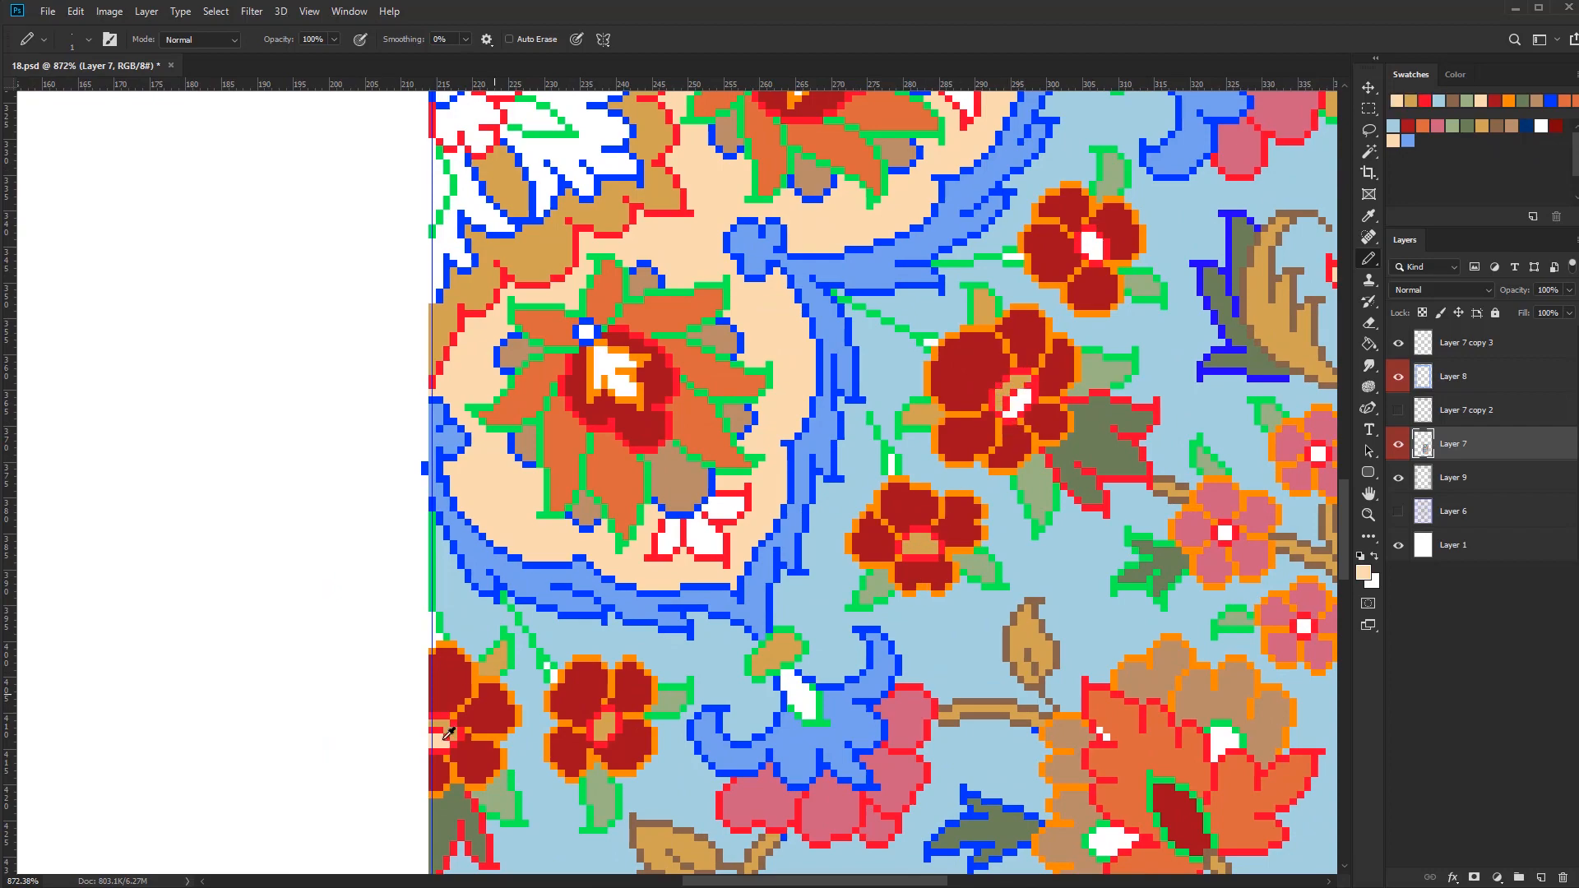
scroll(794, 728, "down", 5)
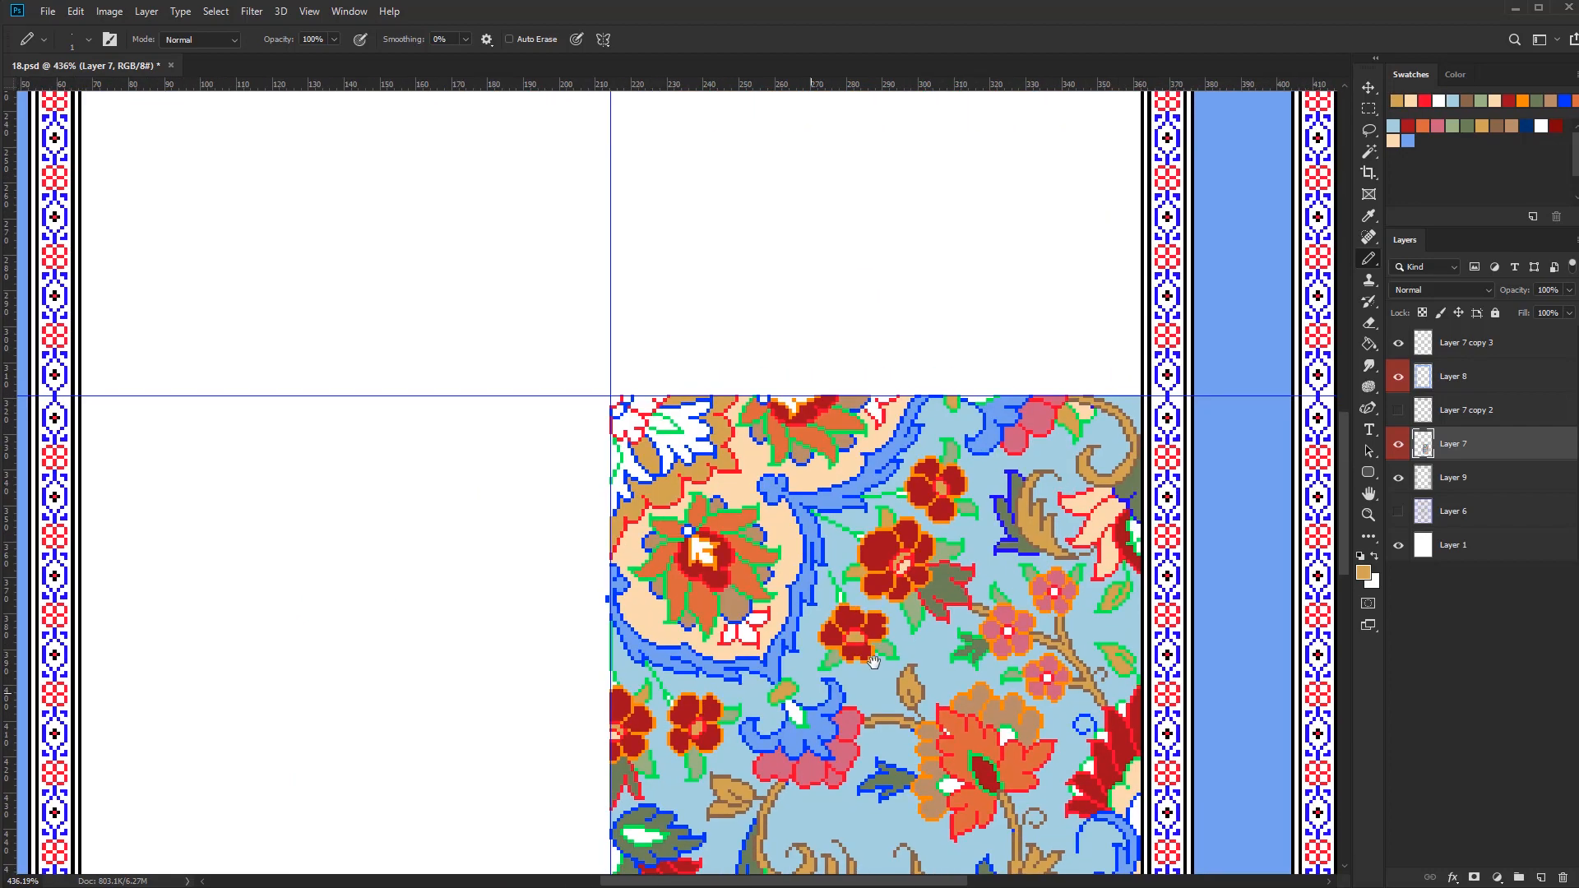
Select the orange outline pixels, recolour the dark red flowers' outlines in navy with a larger pencil, and clear the selection
scroll(592, 745, "up", 9)
key("w")
left_click(761, 715)
scroll(715, 633, "down", 4)
key("b")
left_click(1526, 126)
key("bracketright")
key("bracketright")
key("bracketright")
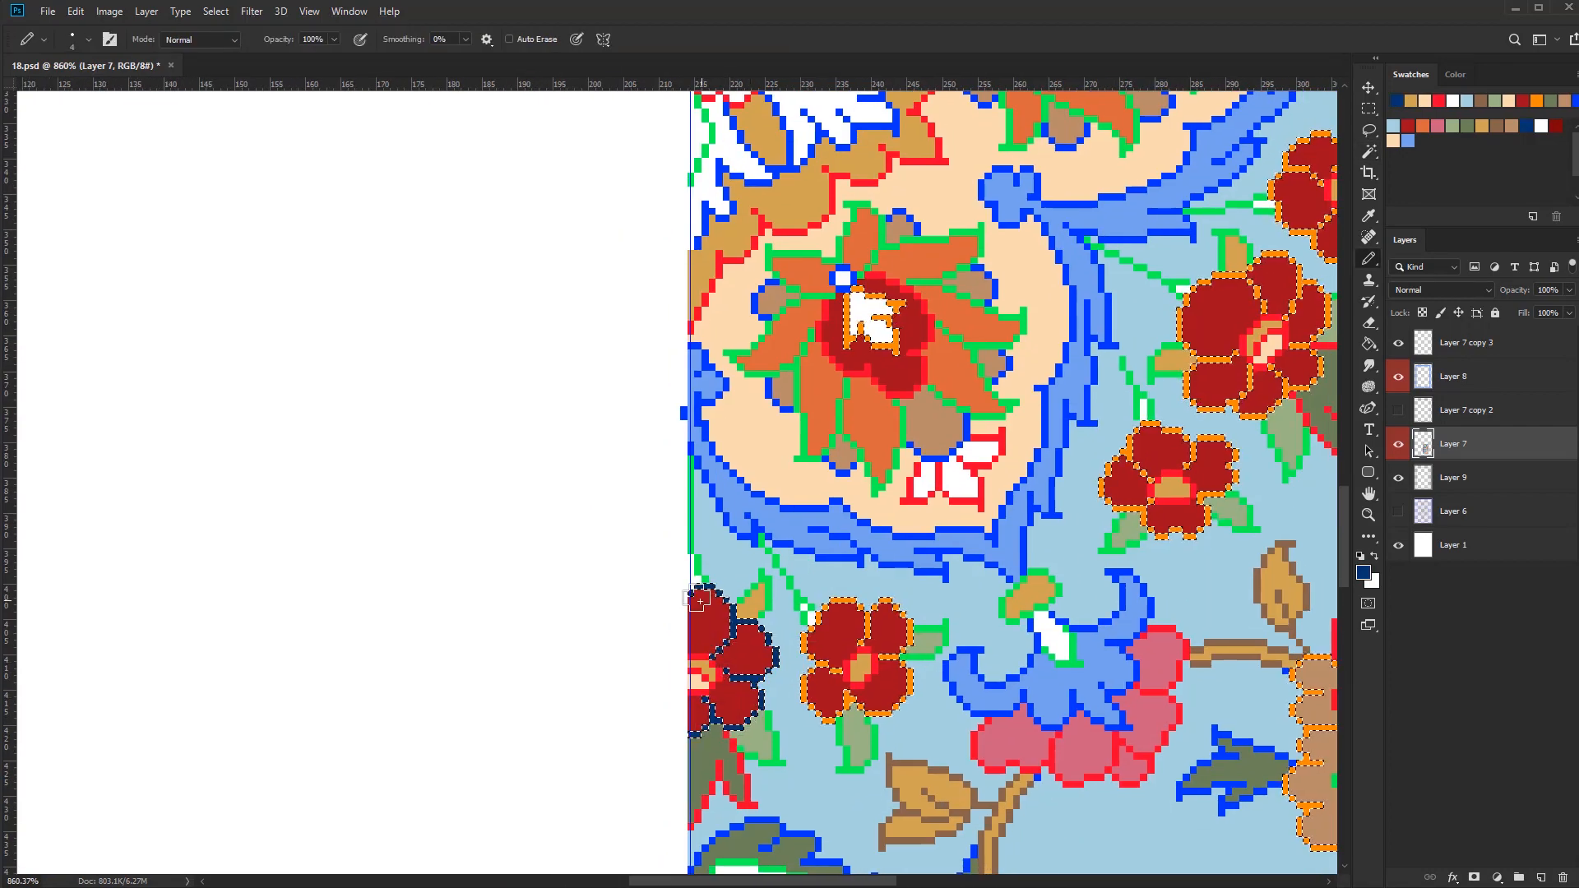
scroll(698, 601, "down", 4)
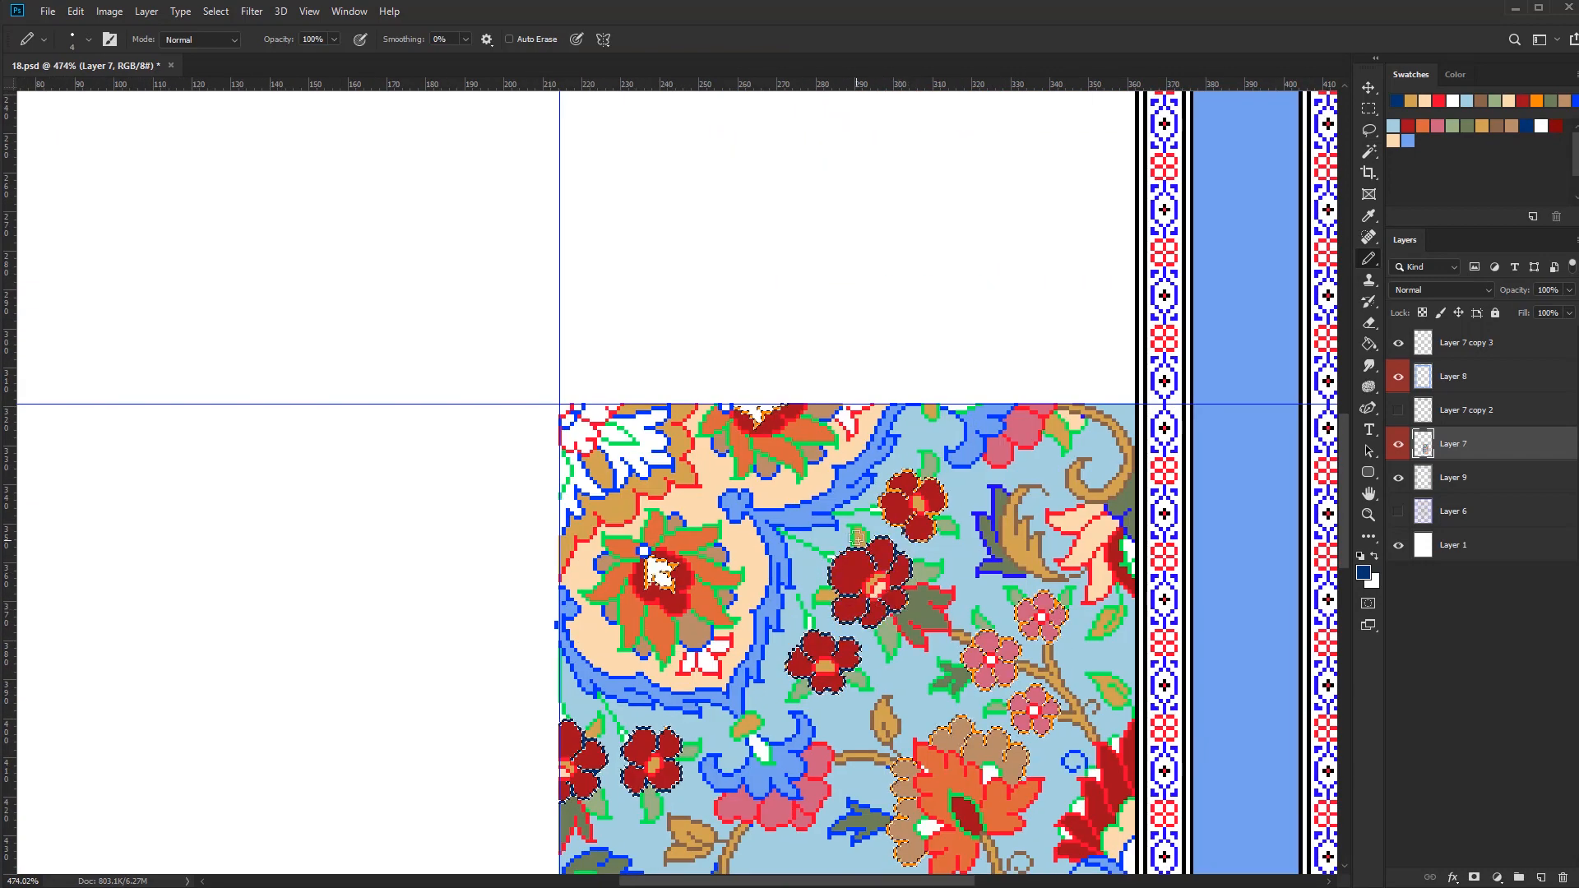
mouse_move(884, 526)
left_mouse_down()
mouse_move(925, 539)
mouse_move(1061, 476)
left_mouse_up()
key("ctrl+d")
key("bracketleft")
key("bracketleft")
key("bracketleft")
Select the bright red pixels and recolour the rings around the dark red flowers' centres in white
scroll(777, 666, "up", 9)
left_click(832, 704)
scroll(831, 699, "down", 9)
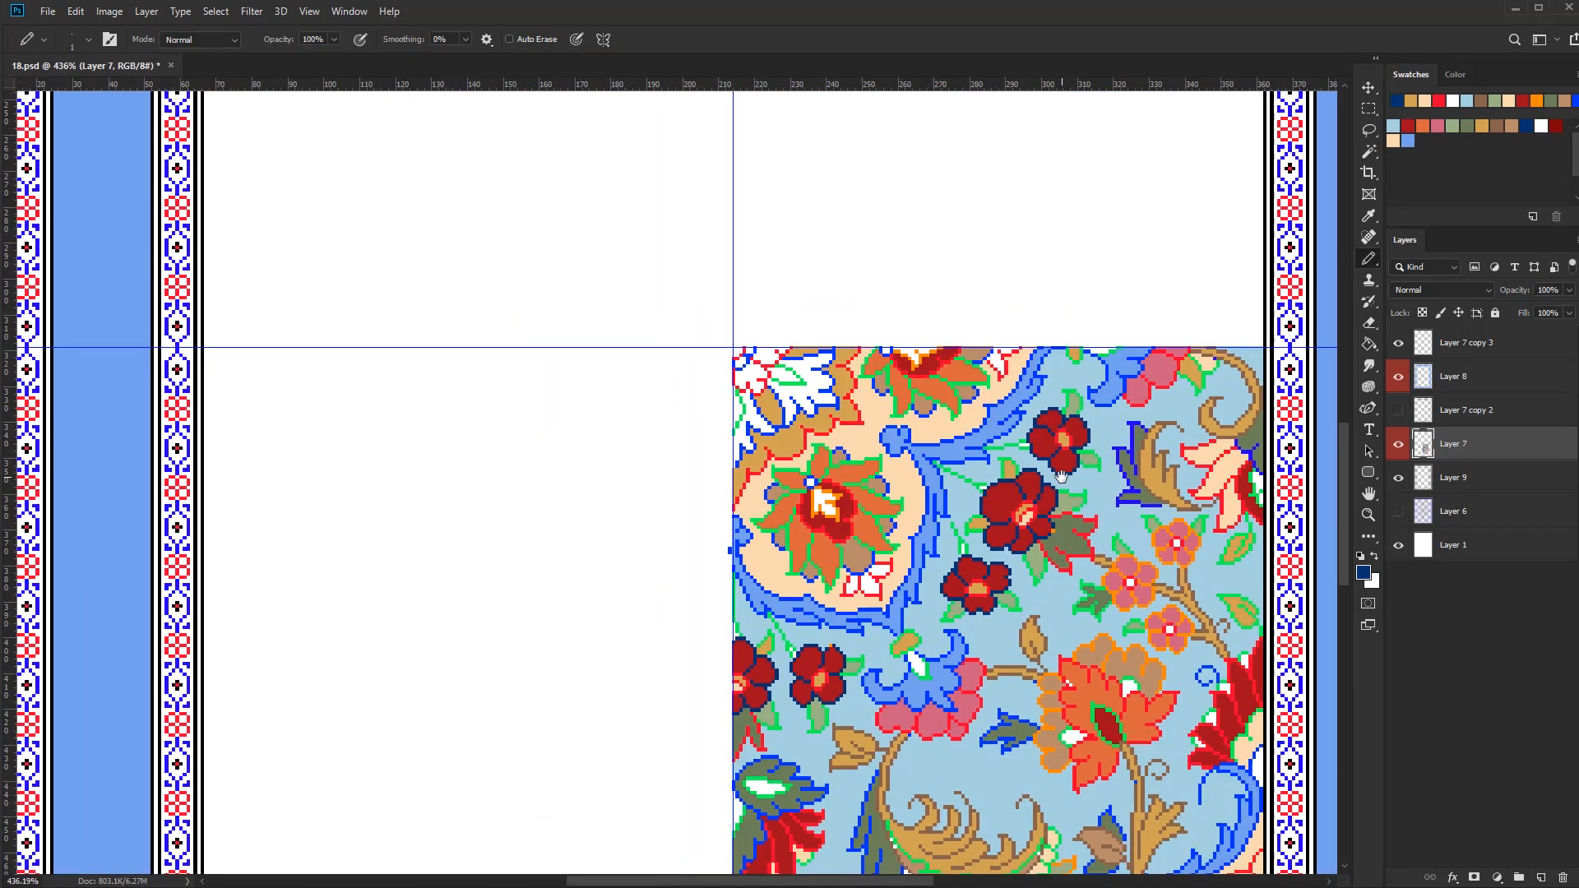
left_click(1542, 126)
scroll(798, 656, "up", 7)
scroll(856, 714, "down", 2)
key("w")
left_click(866, 717)
key("b")
key("bracketright")
key("bracketright")
key("bracketright")
left_click_drag(697, 699, 724, 722)
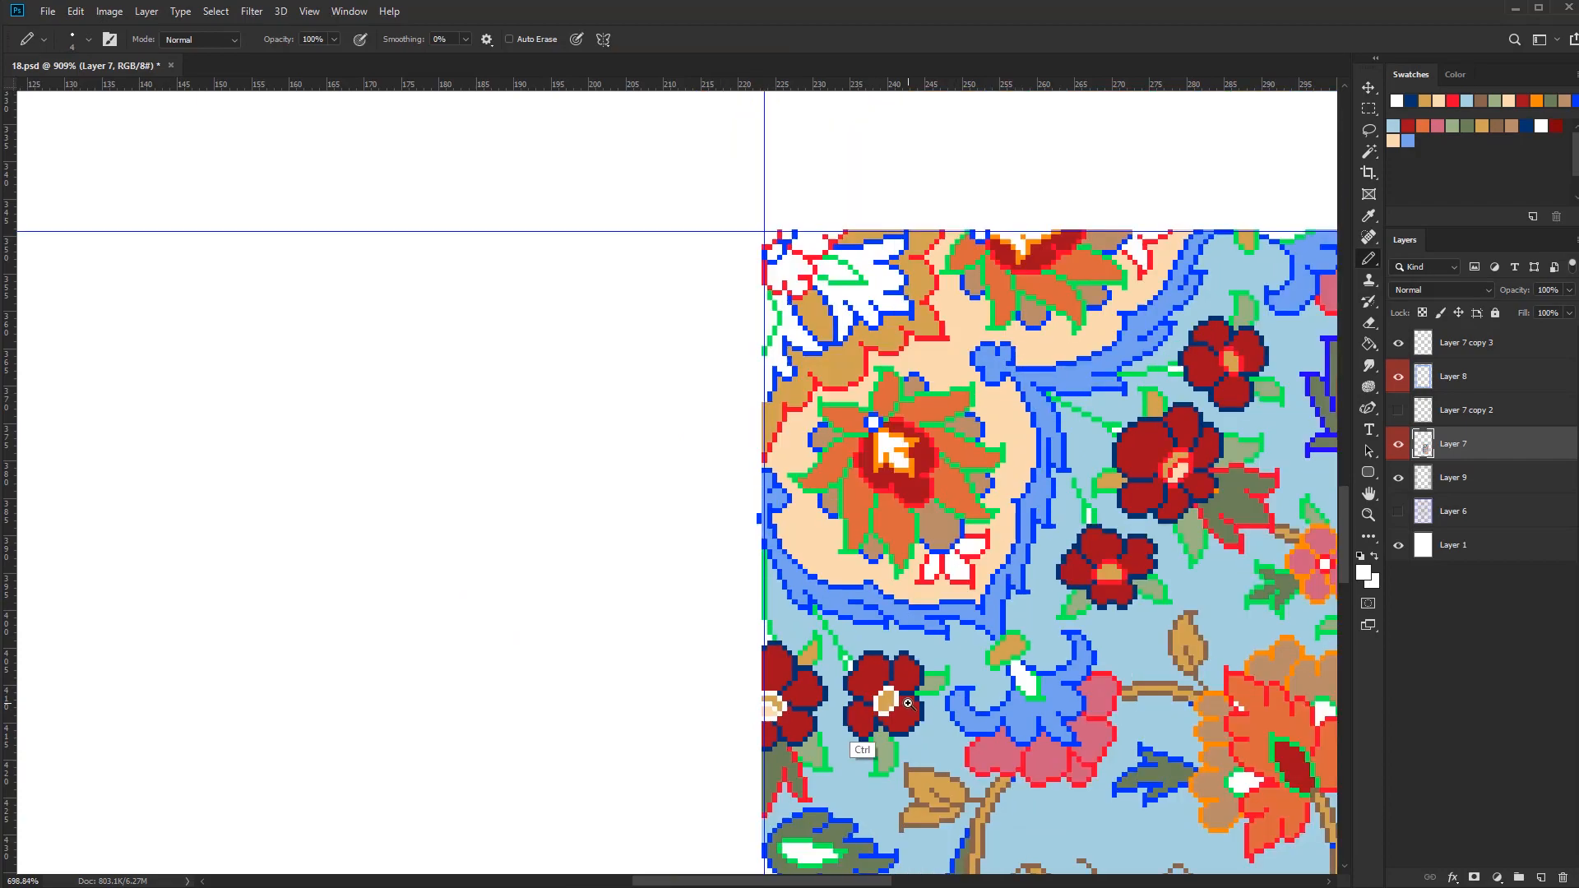
scroll(908, 703, "down", 6)
scroll(856, 706, "up", 3)
Select the blue outline pixels and recolour the scalloped blue band's outer edge and the blue flower's outline in navy
key("w")
scroll(872, 691, "up", 3)
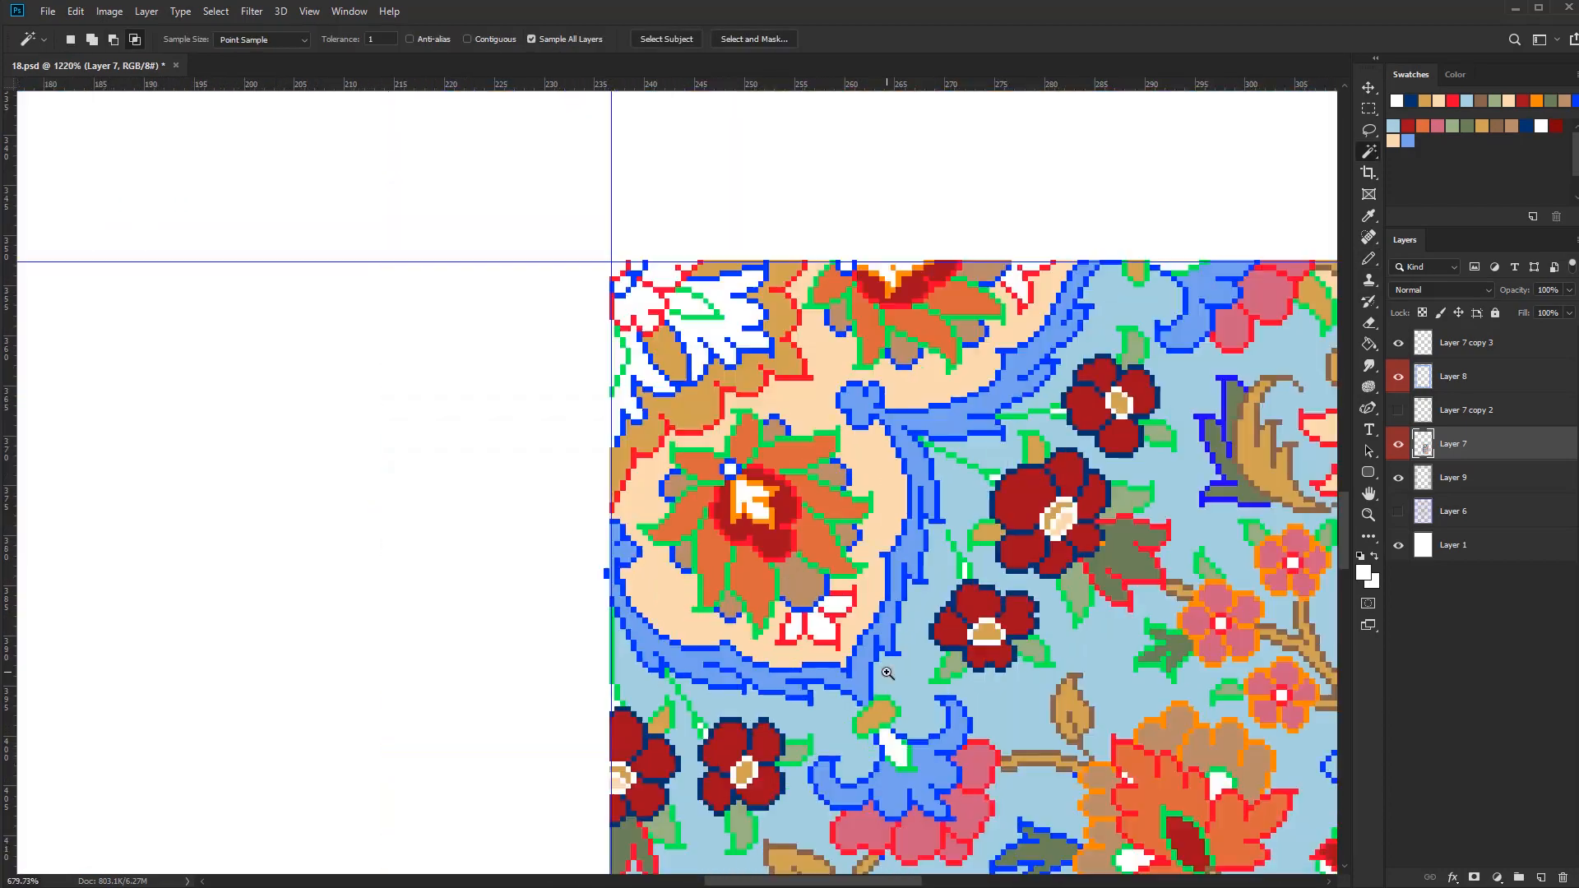
left_click(873, 699)
key("b")
scroll(884, 678, "down", 4)
scroll(876, 613, "down", 3)
left_click(1527, 126)
scroll(847, 764, "up", 3)
mouse_move(788, 689)
left_mouse_down()
mouse_move(797, 726)
mouse_move(920, 708)
mouse_move(882, 658)
left_mouse_up()
mouse_move(837, 615)
left_mouse_down()
mouse_move(606, 581)
mouse_move(567, 527)
left_mouse_up()
mouse_move(815, 559)
left_mouse_down()
mouse_move(686, 705)
mouse_move(772, 624)
mouse_move(838, 476)
left_mouse_up()
left_click_drag(976, 297, 731, 441)
left_click_drag(775, 444, 847, 485)
scroll(881, 607, "down", 5)
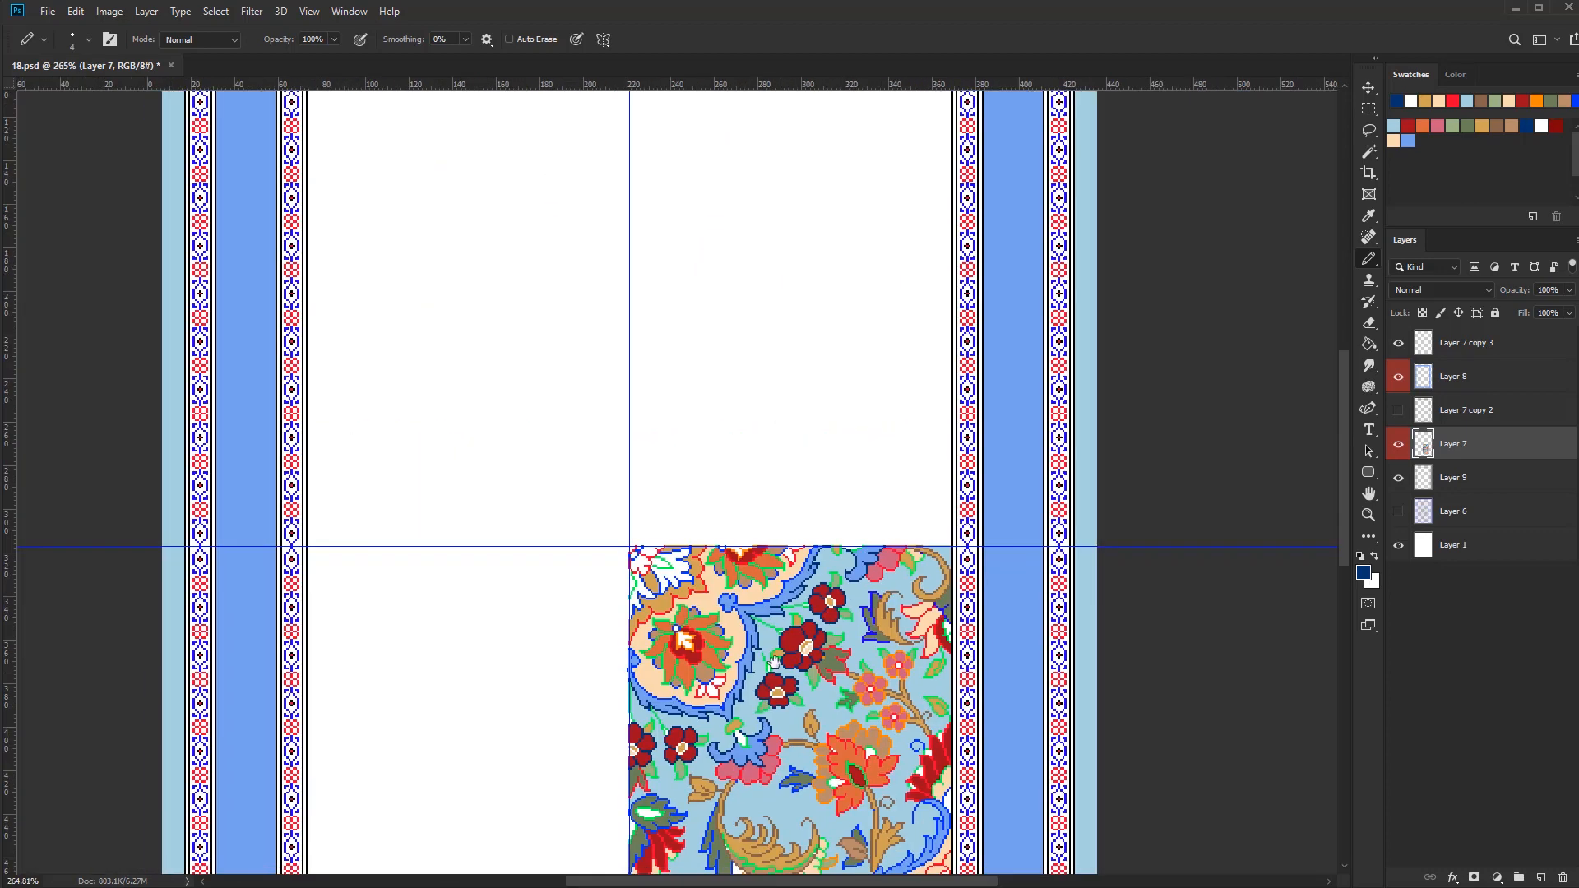
Select the remaining blue outline pixels and recolour the scalloped band's inner edge in dark red
scroll(693, 658, "up", 6)
key("w")
left_click(716, 650)
key("b")
left_click(1408, 126)
left_click_drag(820, 366, 816, 407)
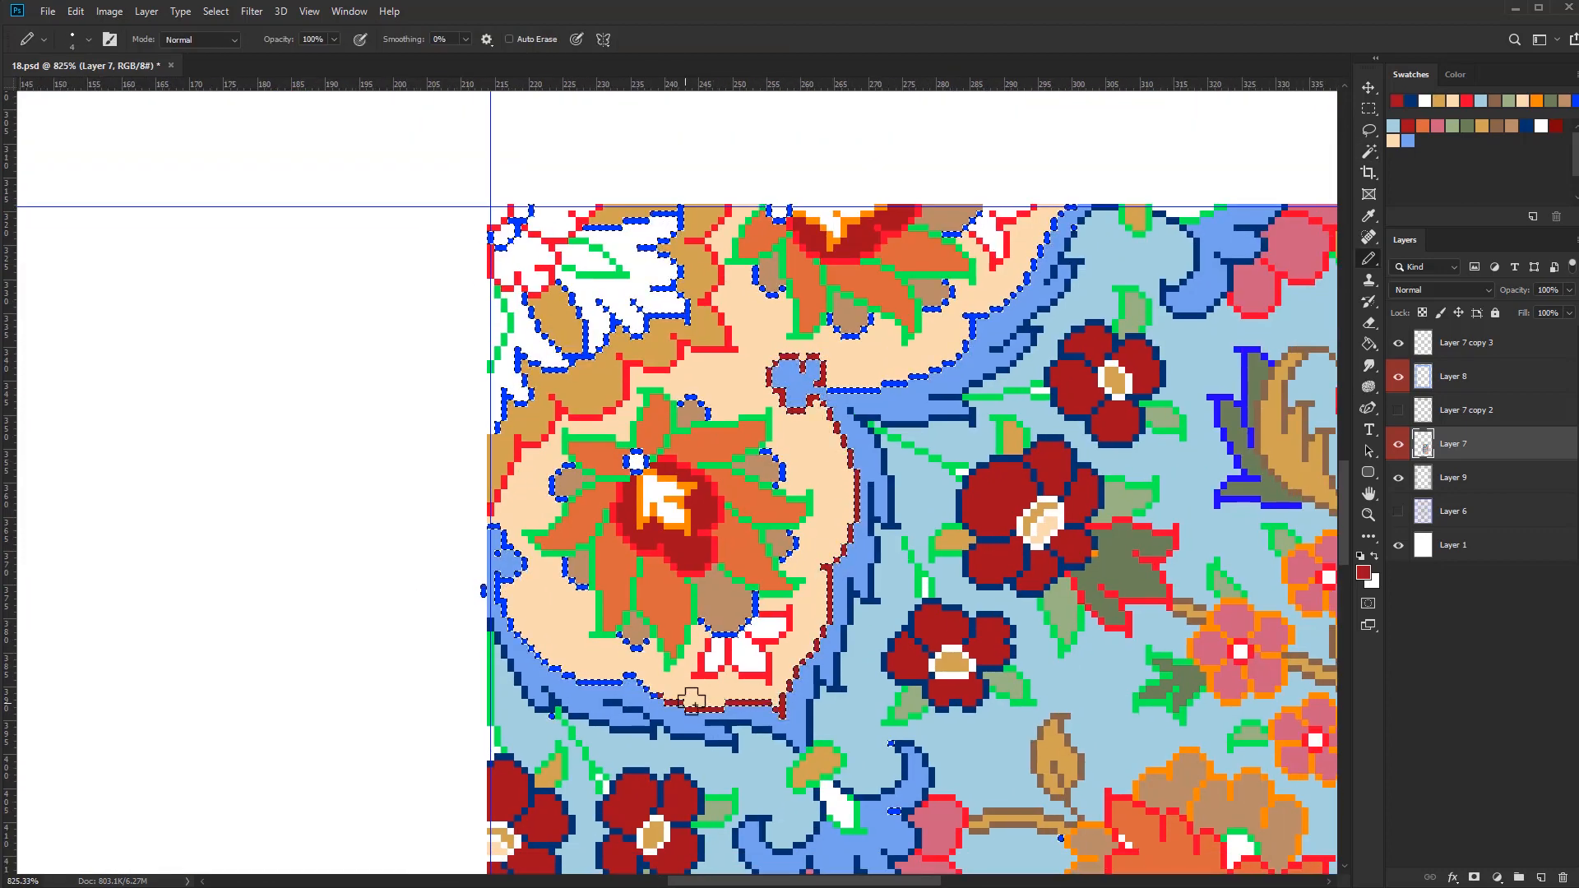
left_click_drag(691, 701, 495, 531)
left_click_drag(829, 382, 658, 597)
left_click_drag(660, 602, 900, 429)
Select the green outline pixels, recolour the dark red flowers' thin stems in brown, and clear the selection
key("w")
left_click(868, 601)
key("b")
left_click(1497, 129)
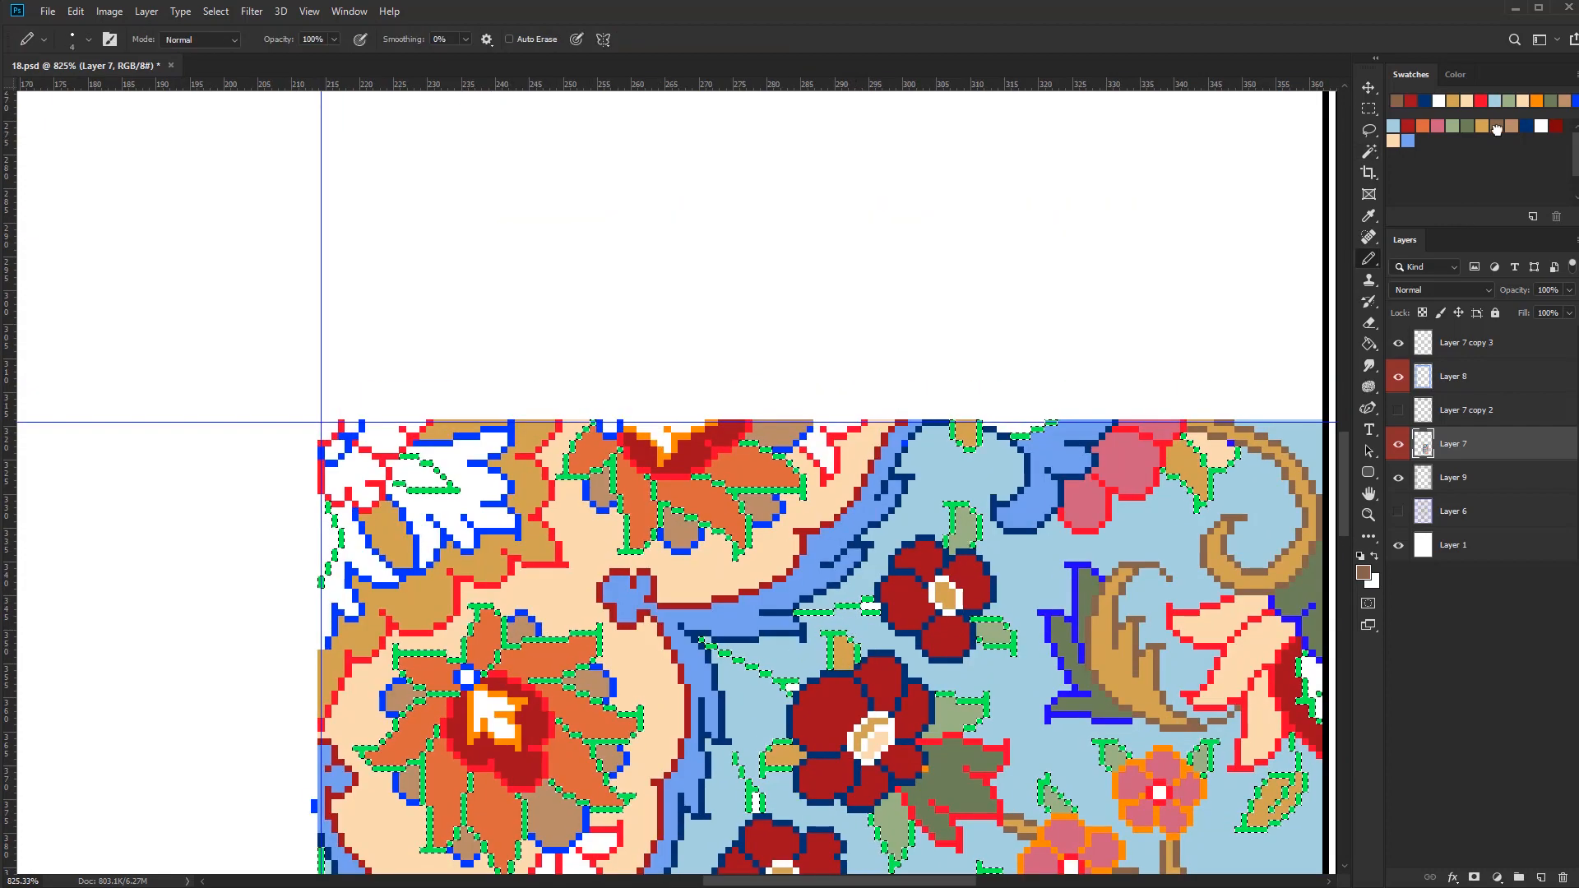
left_click_drag(878, 607, 796, 613)
left_click_drag(701, 641, 796, 687)
left_click_drag(732, 745, 855, 492)
left_click_drag(859, 501, 880, 553)
left_click_drag(510, 658, 597, 578)
left_click_drag(532, 520, 542, 634)
left_click_drag(599, 593, 644, 673)
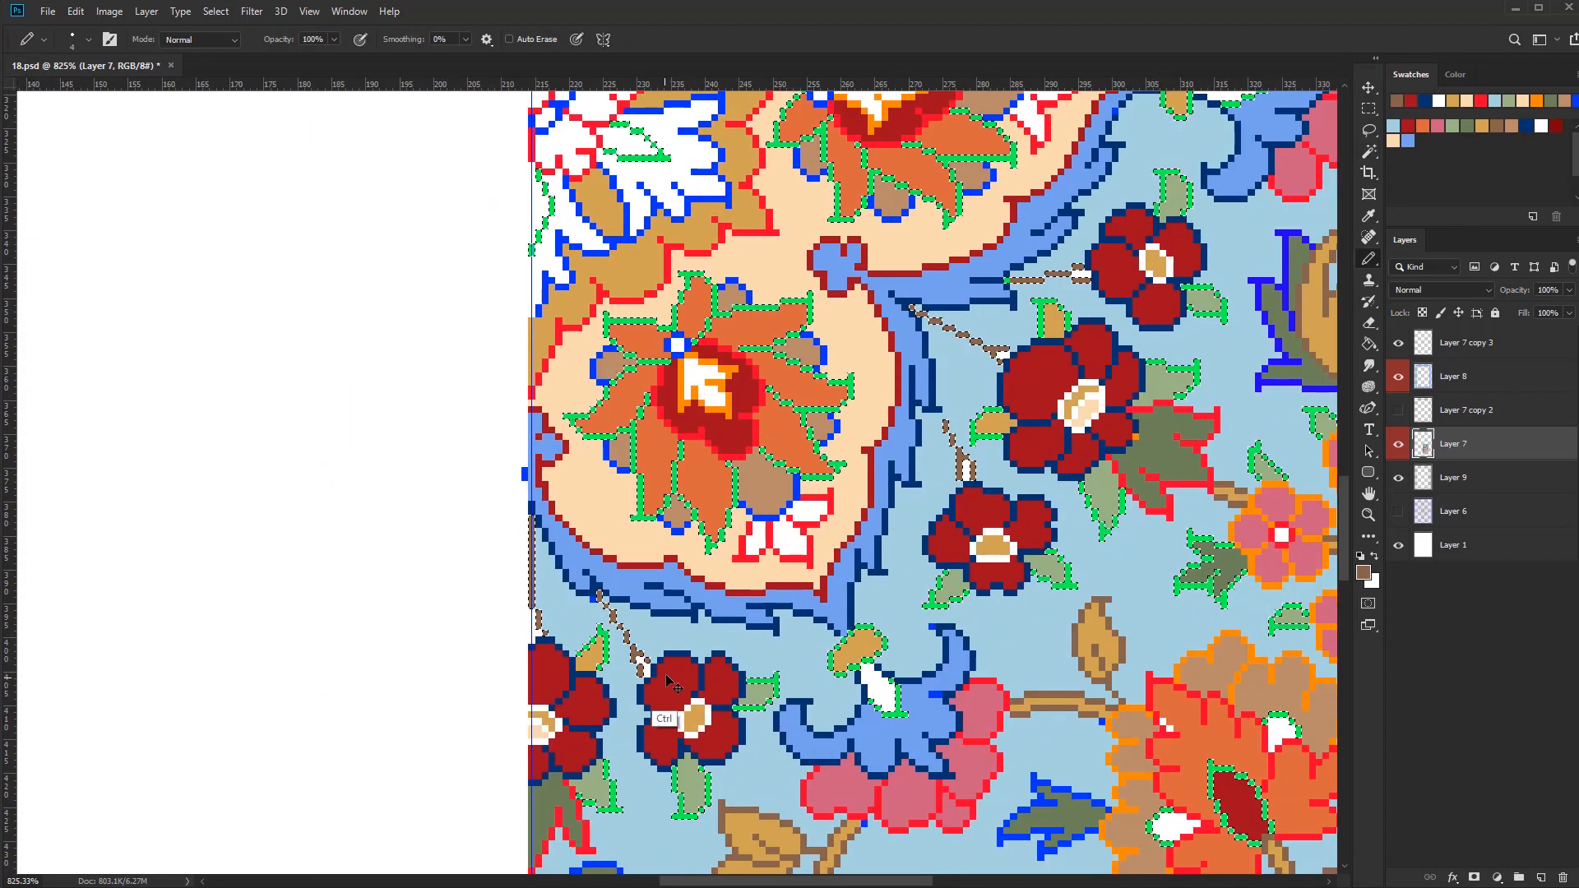
key("ctrl+d")
Reduce the pencil to one pixel and colour the white gaps inside the dark red flowers' stems light brown
left_click(1512, 127)
key("[")
key("[")
key("[")
left_click_drag(539, 618, 541, 633)
left_click_drag(643, 658, 645, 671)
left_click_drag(982, 454, 839, 576)
left_click_drag(825, 584, 855, 650)
mouse_move(730, 754)
left_mouse_down()
mouse_move(830, 629)
mouse_move(886, 626)
left_mouse_up()
Redraw the outline of the tan bud above the blue flower in brown
left_click_drag(852, 609, 884, 622)
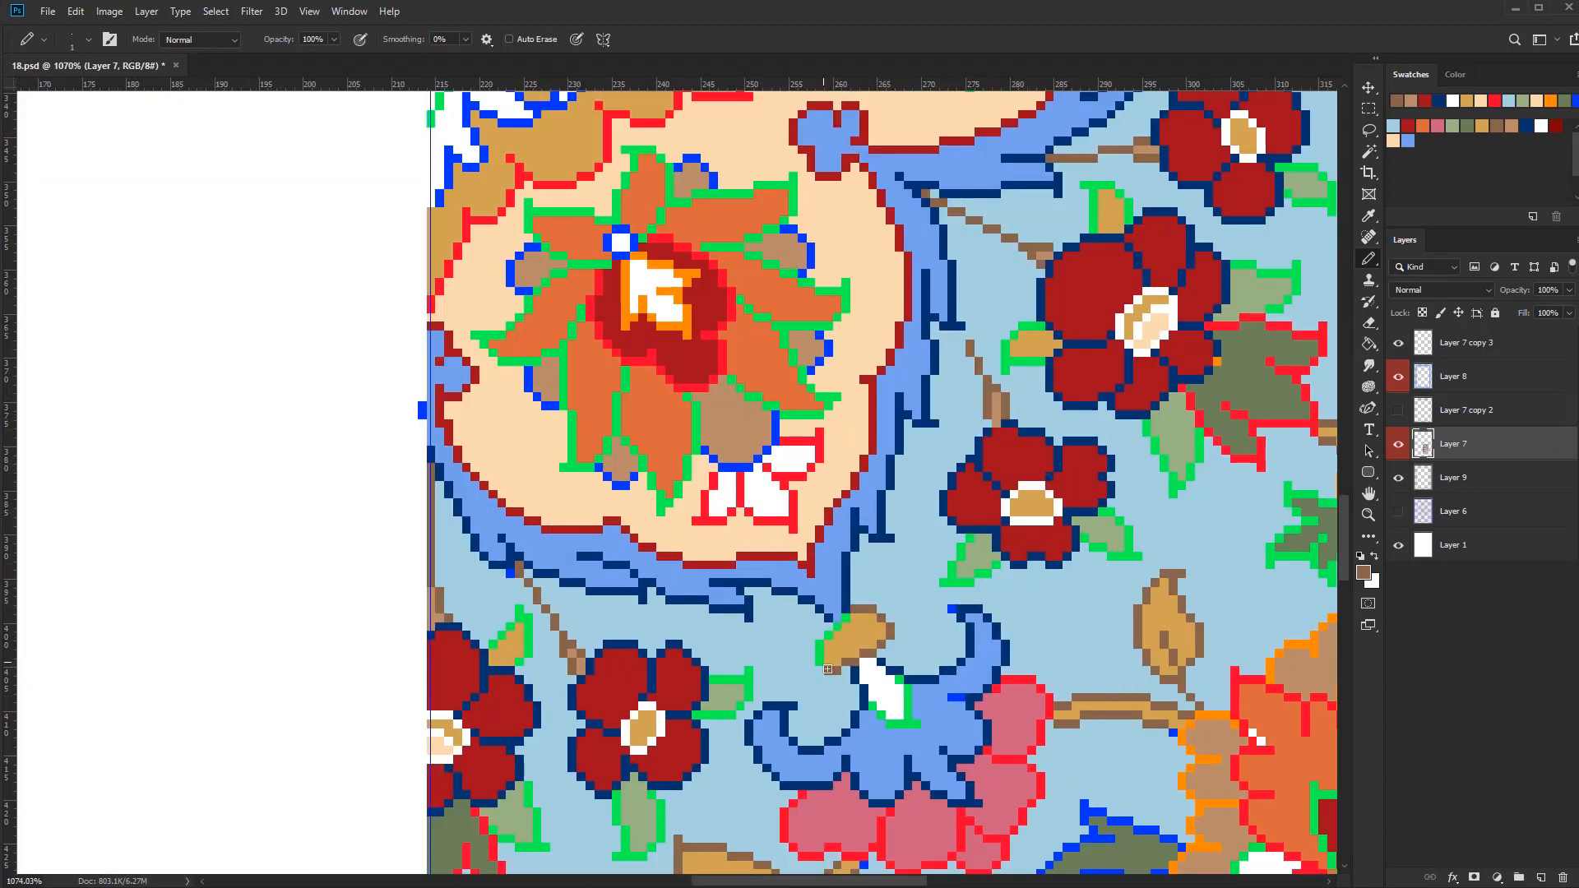
left_click(859, 635, "alt")
scroll(864, 637, "down", 6)
mouse_move(828, 669)
left_mouse_down()
mouse_move(846, 617)
mouse_move(855, 652)
left_mouse_up()
Touch up the blue flower's outline in navy and recolour the outline of its white centre in dark red
left_click(962, 546, "alt")
scroll(905, 674, "up", 7)
scroll(904, 640, "down", 6)
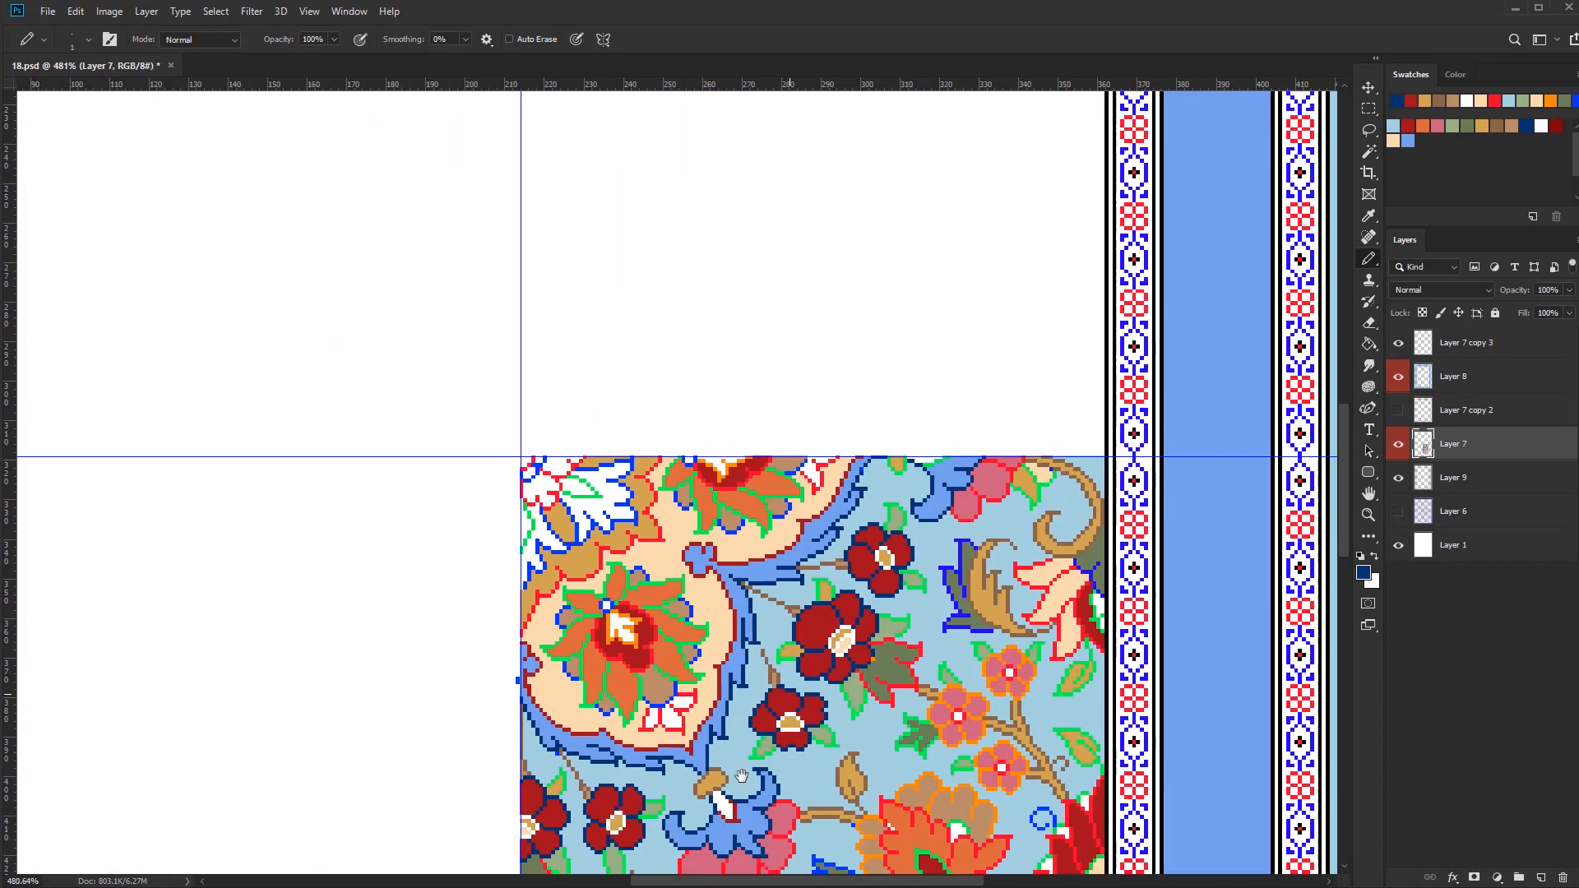
scroll(827, 492, "up", 7)
scroll(1013, 503, "down", 6)
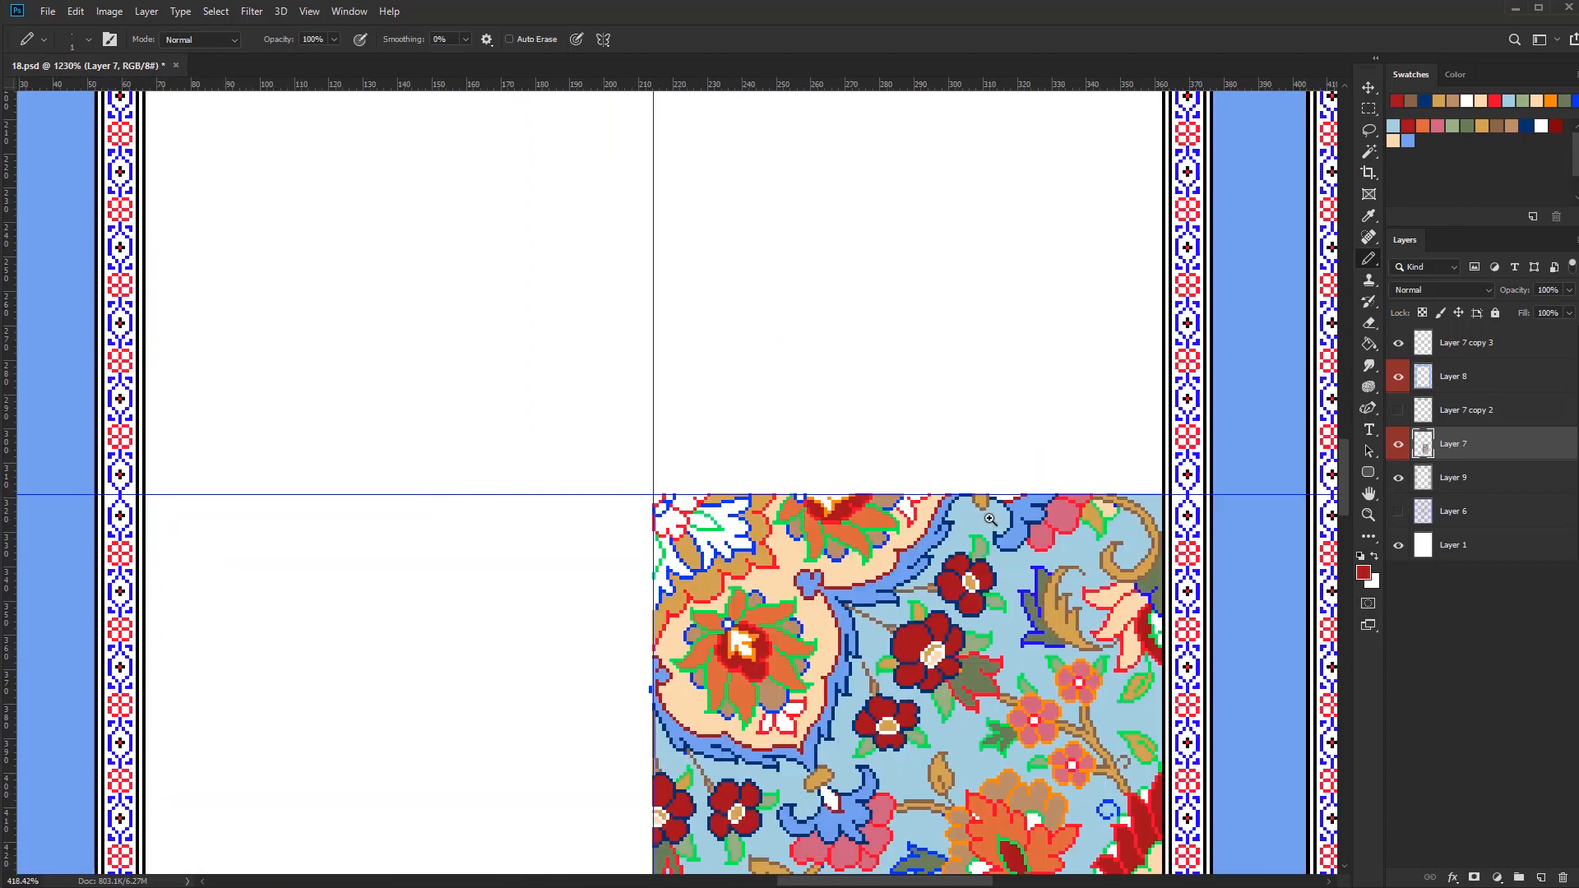
left_click_drag(921, 821, 913, 645)
left_click_drag(855, 815, 796, 708)
Select the green outline pixels, recolour the line along the crescent below the large tan feathered leaf in navy, and clear the selection
scroll(791, 722, "up", 5)
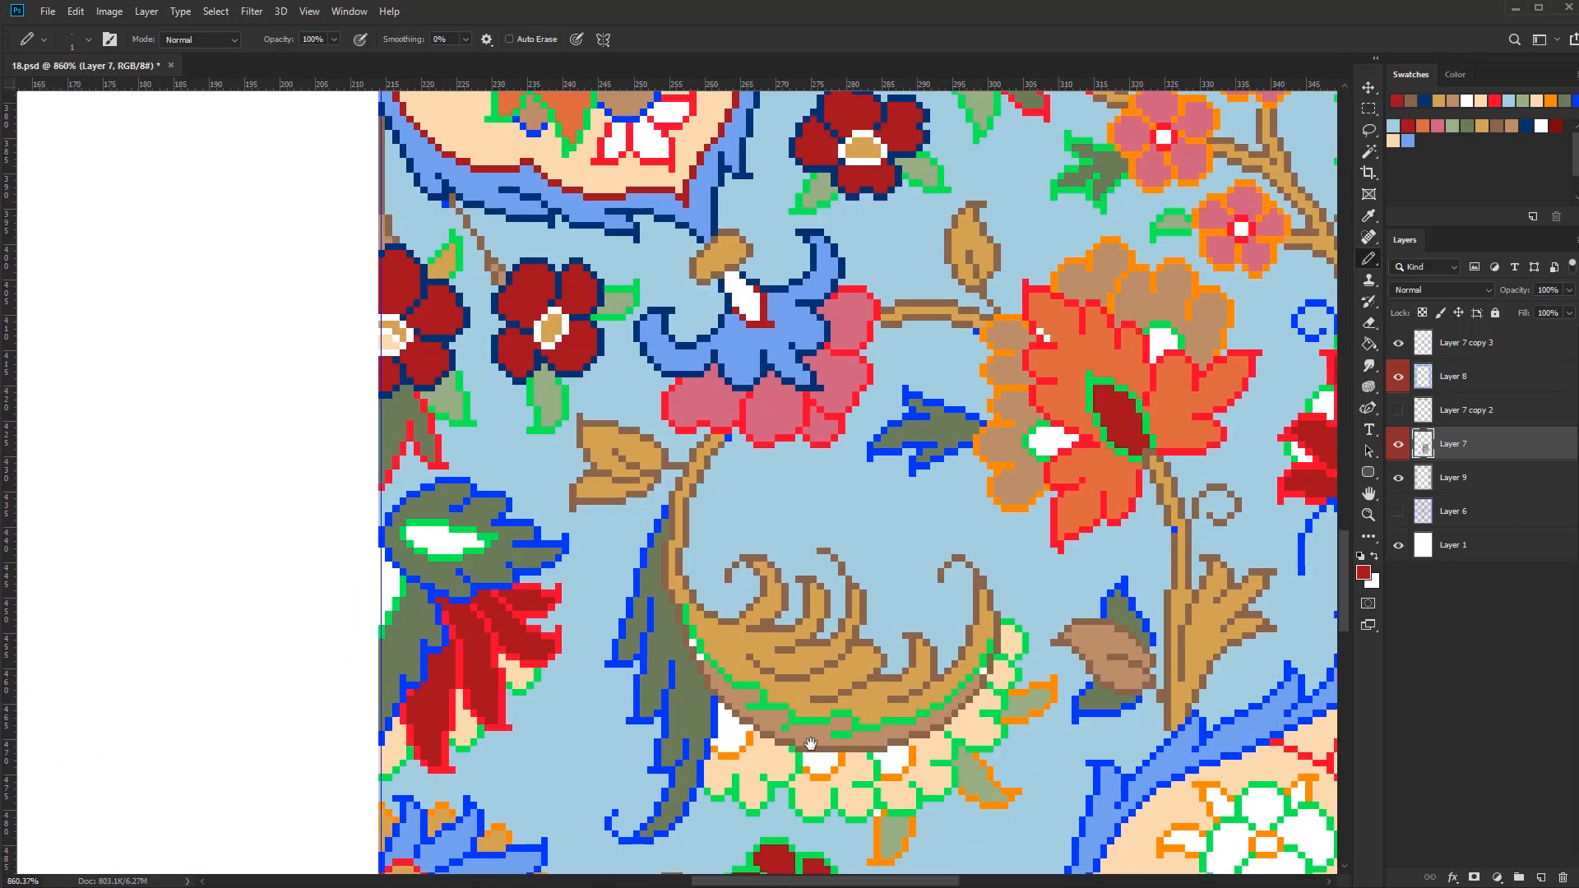
left_click(741, 386, "alt")
scroll(744, 622, "up", 5)
mouse_move(654, 601)
left_mouse_down()
mouse_move(742, 728)
mouse_move(810, 750)
left_mouse_up()
key("w")
left_click(665, 639)
key("b")
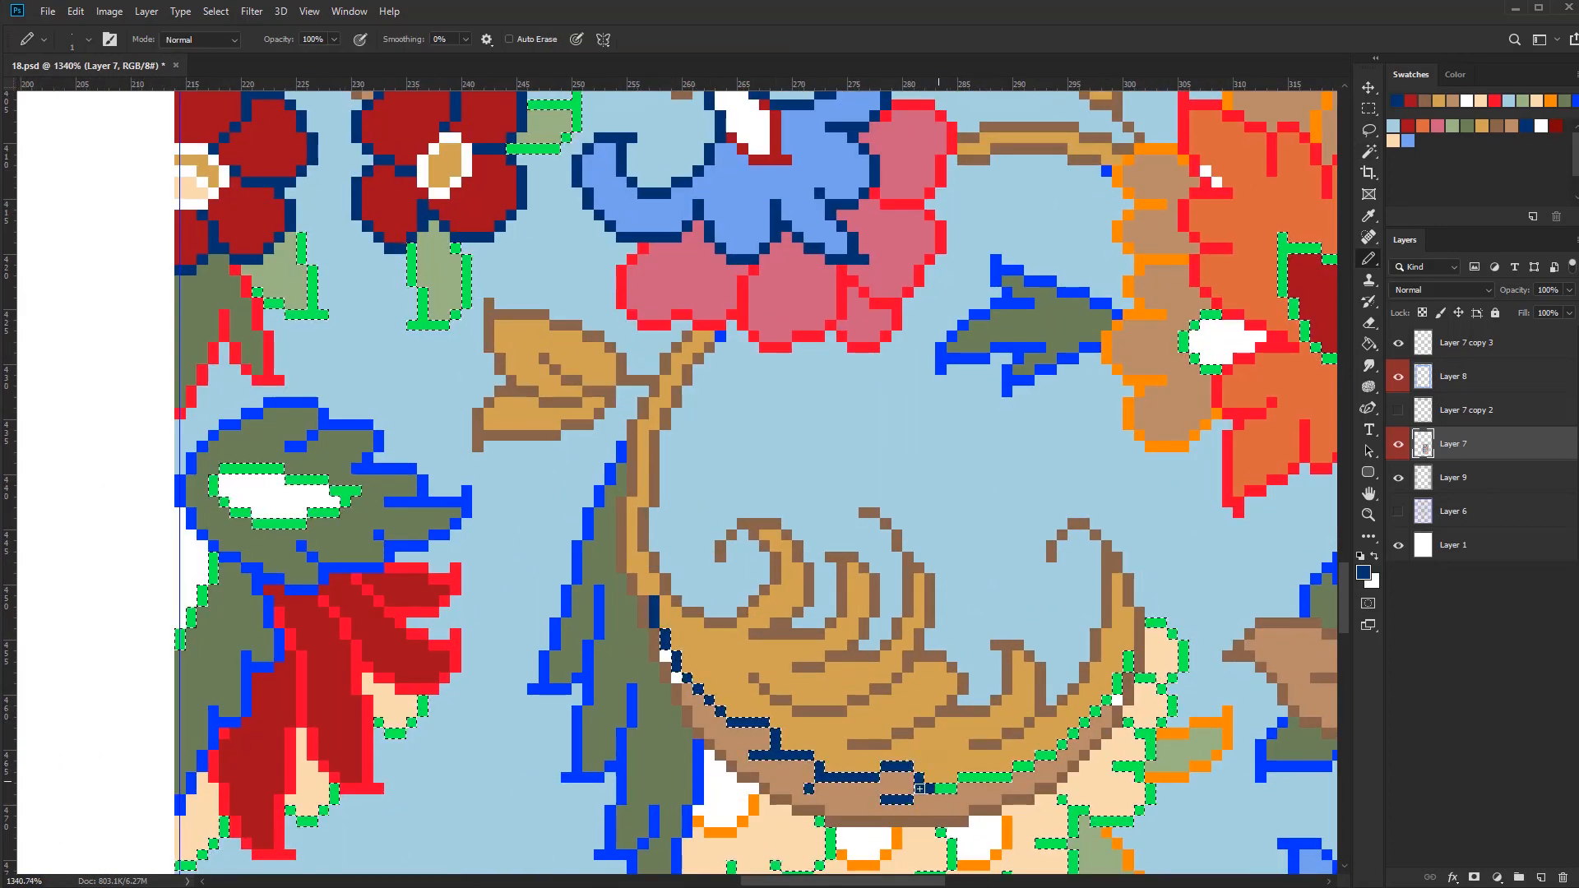
left_click_drag(919, 789, 1128, 657)
key("ctrl+d")
Fill the white gaps in the crescent under the tan feathered leaf with light brown
key("g")
left_click(1095, 730, "alt")
left_click(1117, 699)
left_click(676, 678)
key("b")
Redraw the curls and inner veins of the large tan feathered leaf in olive green
scroll(920, 646, "down", 4)
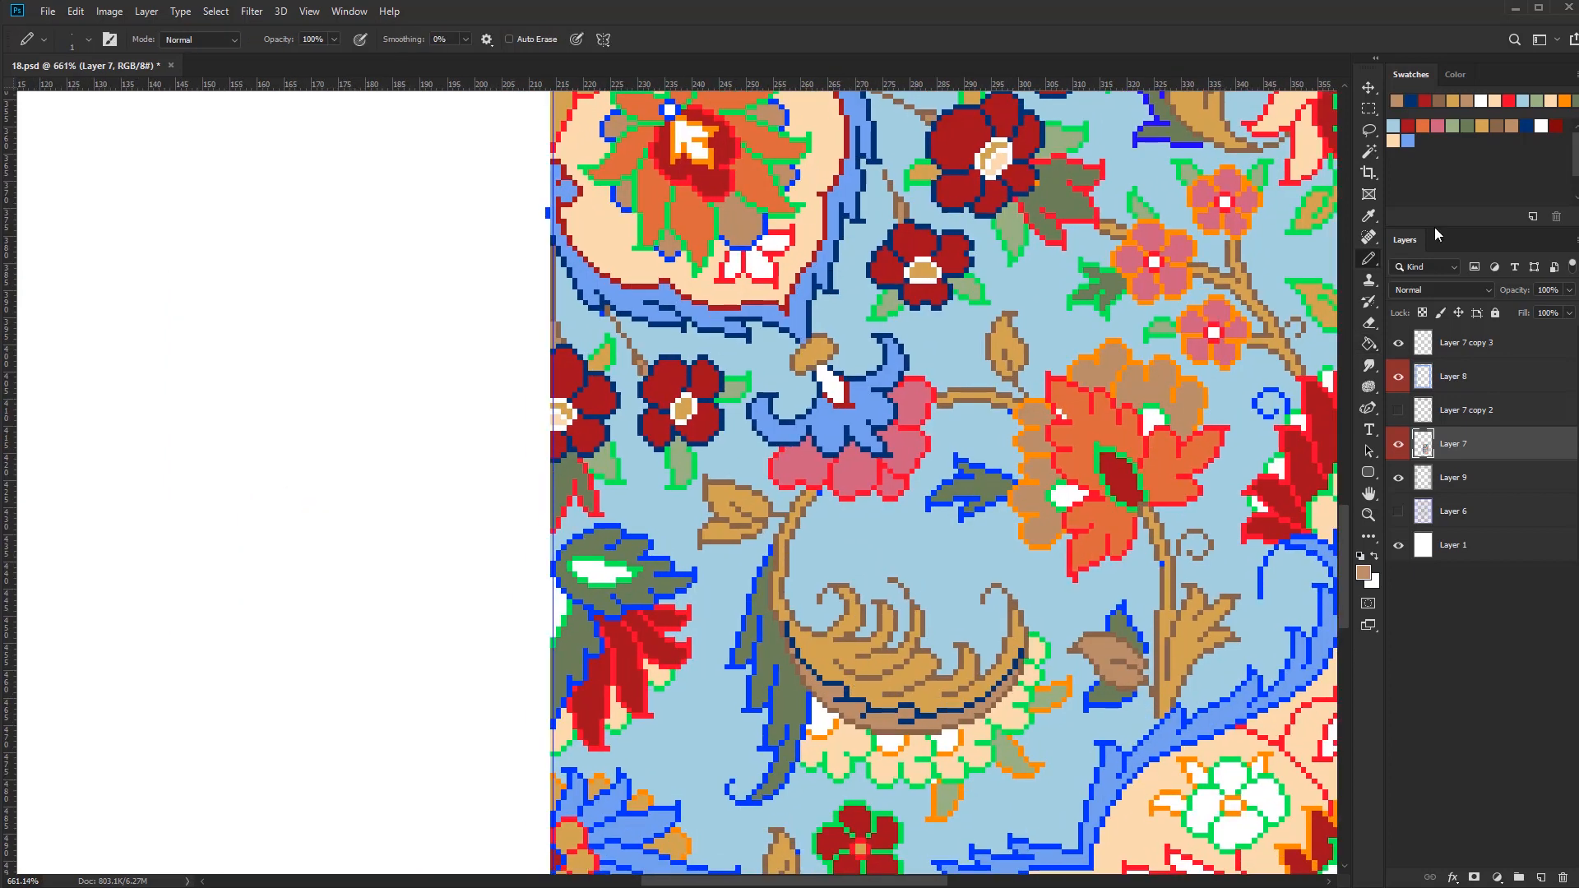
left_click(1412, 101)
scroll(848, 607, "up", 4)
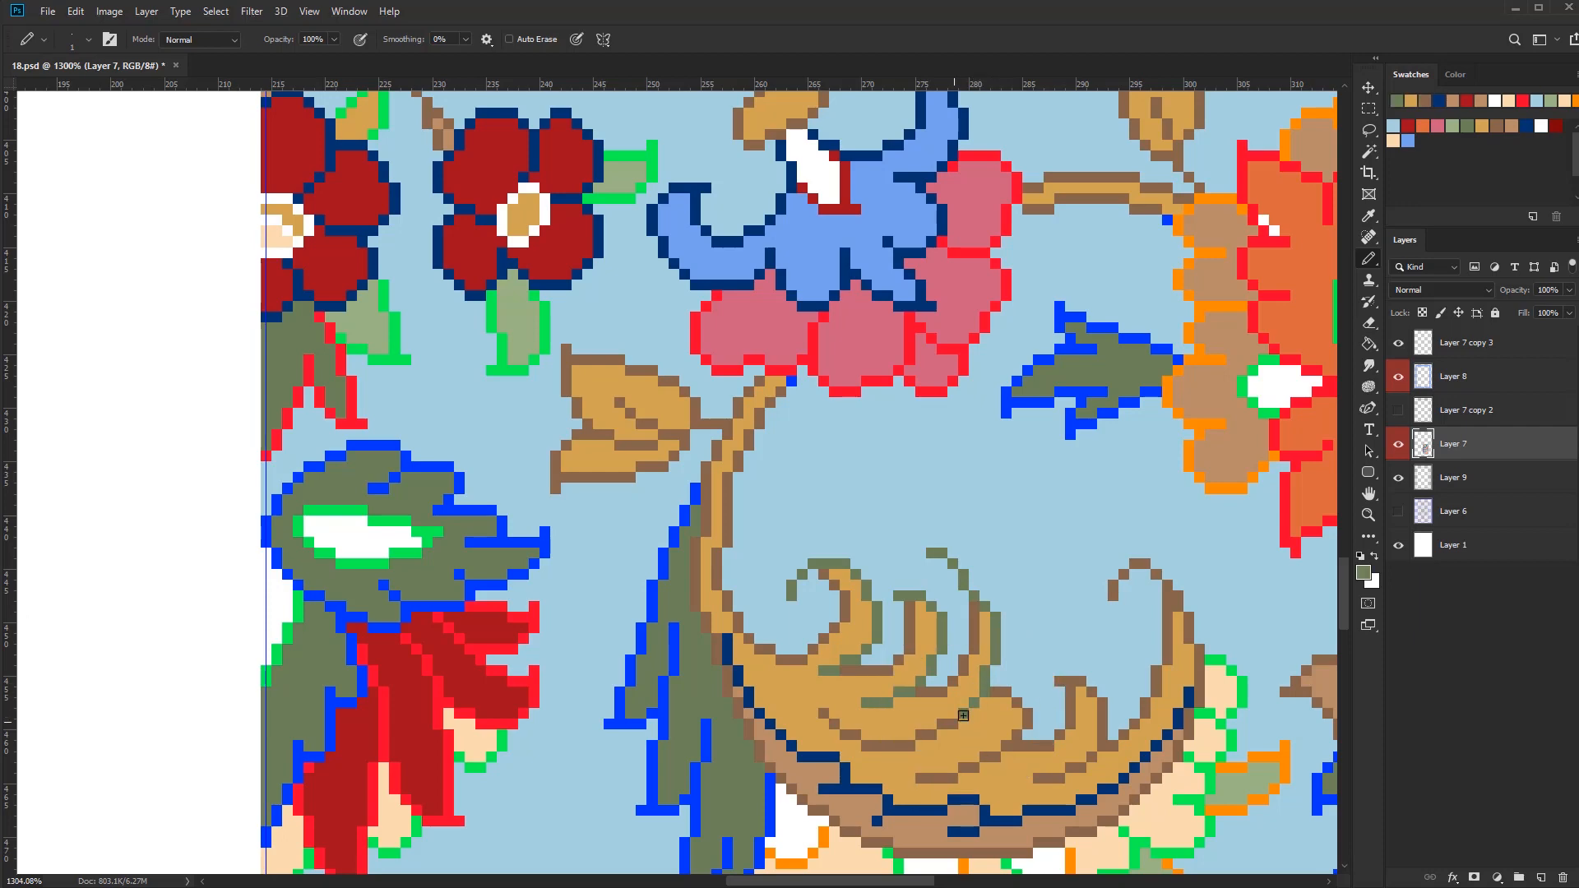
left_click_drag(859, 736, 824, 713)
left_click_drag(1040, 688, 948, 603)
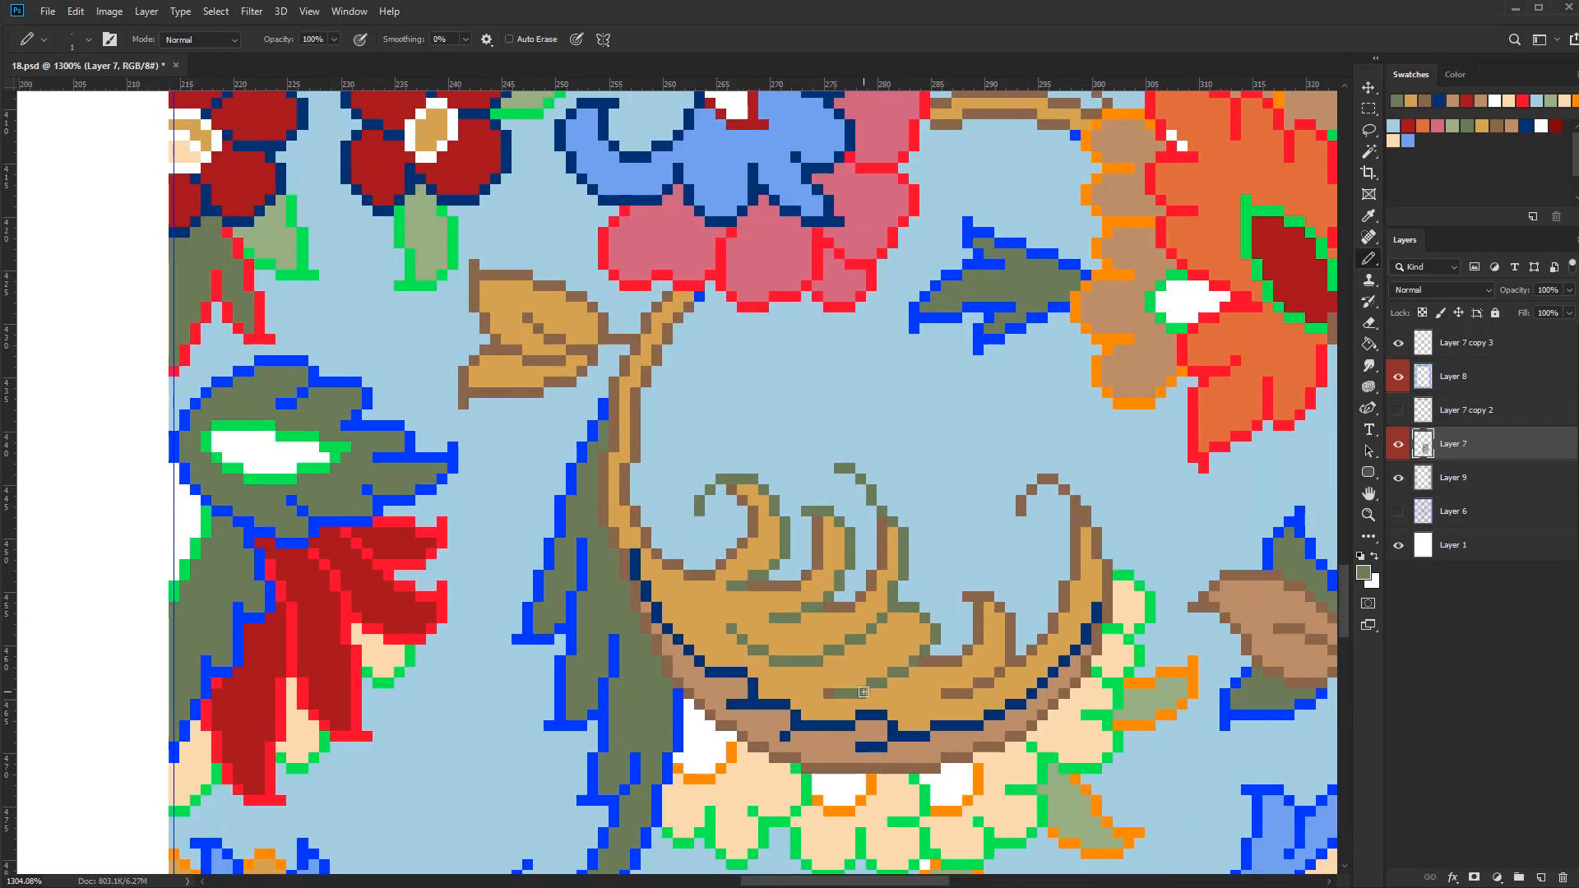
scroll(1004, 608, "down", 5)
left_click_drag(1009, 725, 934, 698)
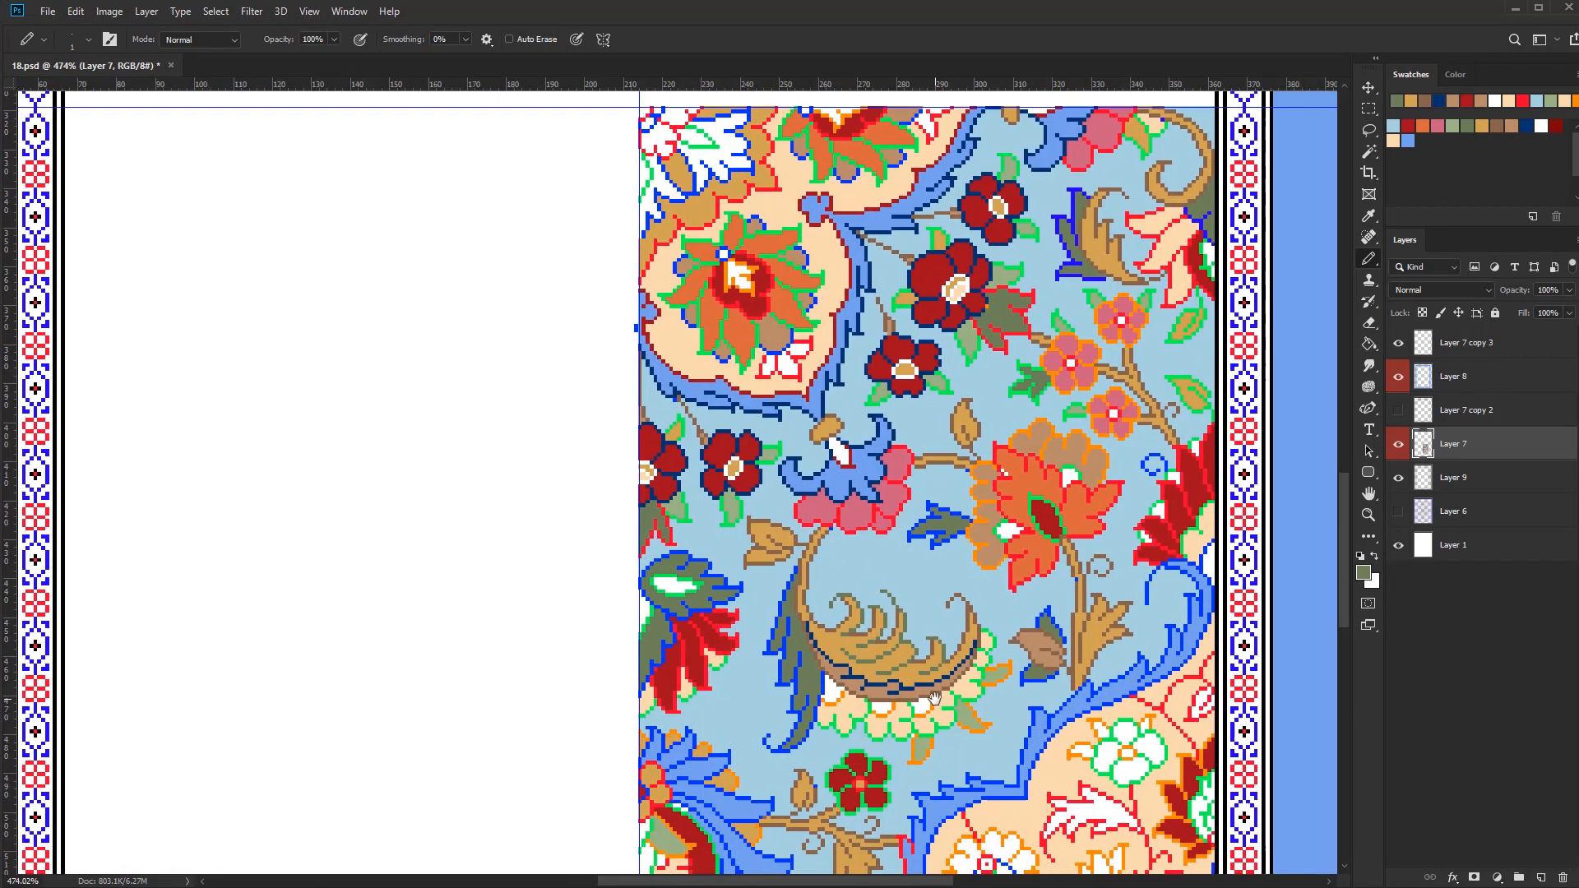
Select the bright red outline pixels, recolour the outline of the pink petals under the blue flower in dark red, and clear the selection
key("w")
scroll(910, 480, "up", 4)
left_click(904, 414)
key("b")
left_click(1408, 125)
key("]")
key("]")
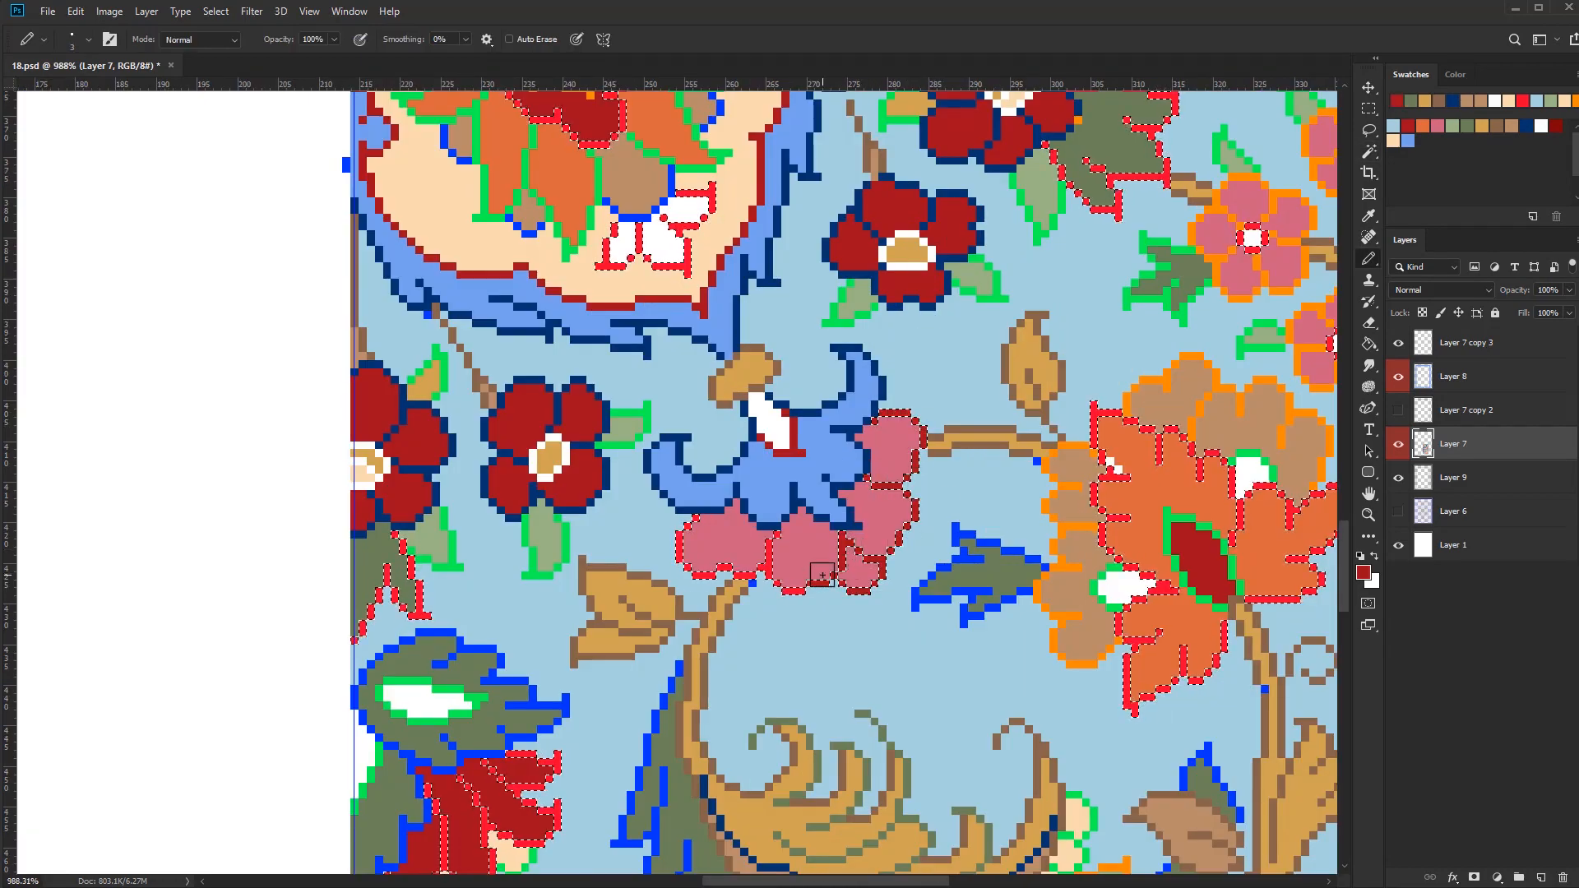
key("ctrl+d")
scroll(751, 585, "down", 2)
left_click_drag(750, 586, 508, 503)
key("w")
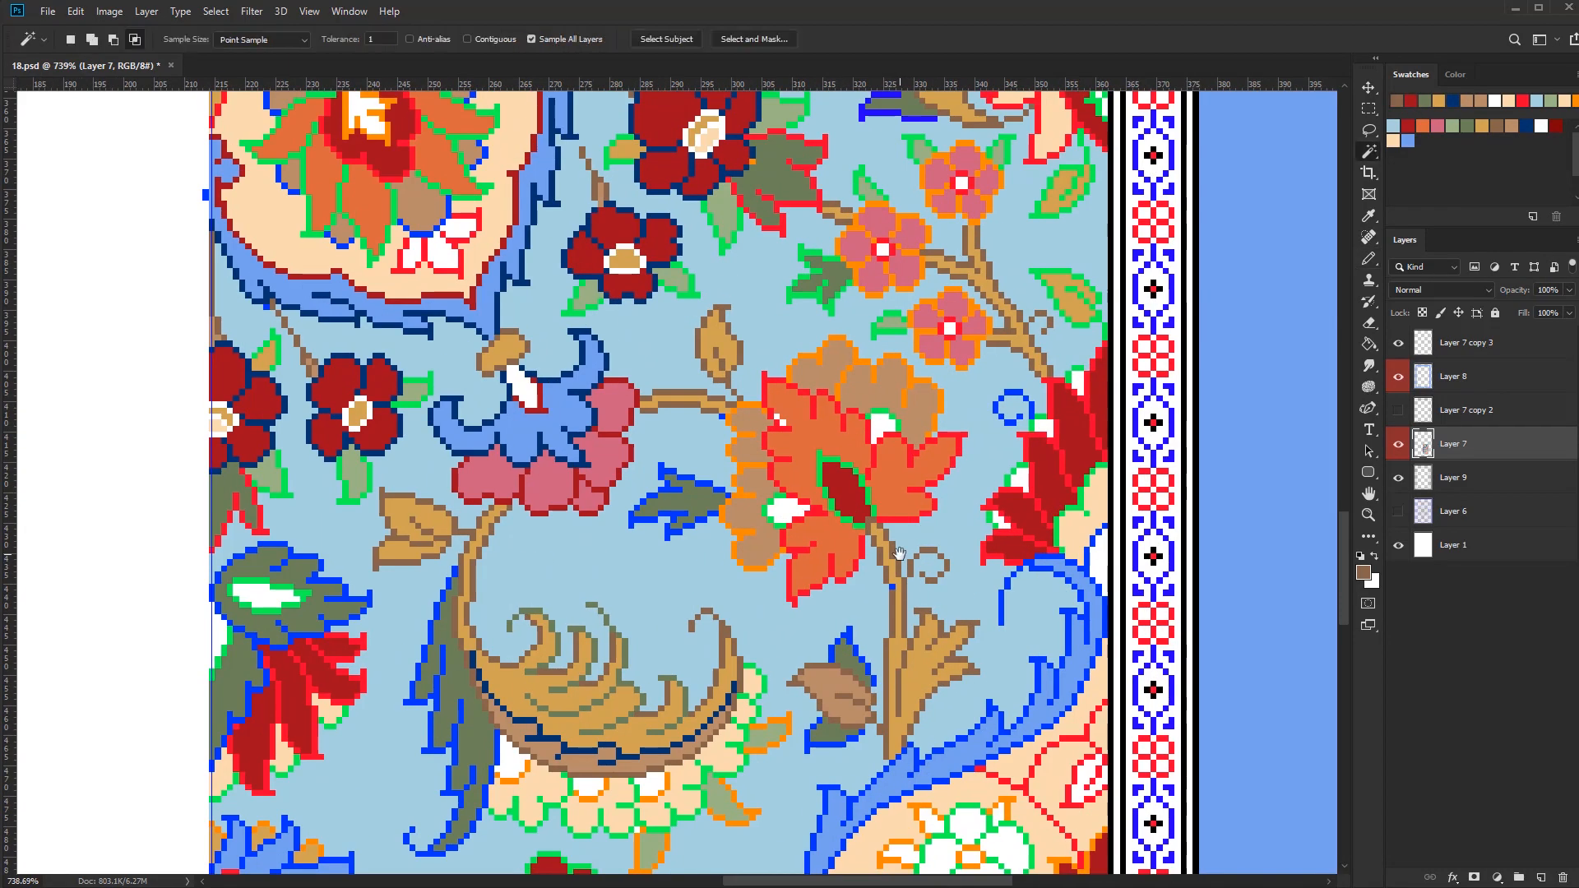
scroll(943, 426, "up", 2)
left_click(944, 425)
key("b")
left_click(1482, 126)
left_click(1393, 141)
key("]")
left_click_drag(1040, 582, 1058, 423)
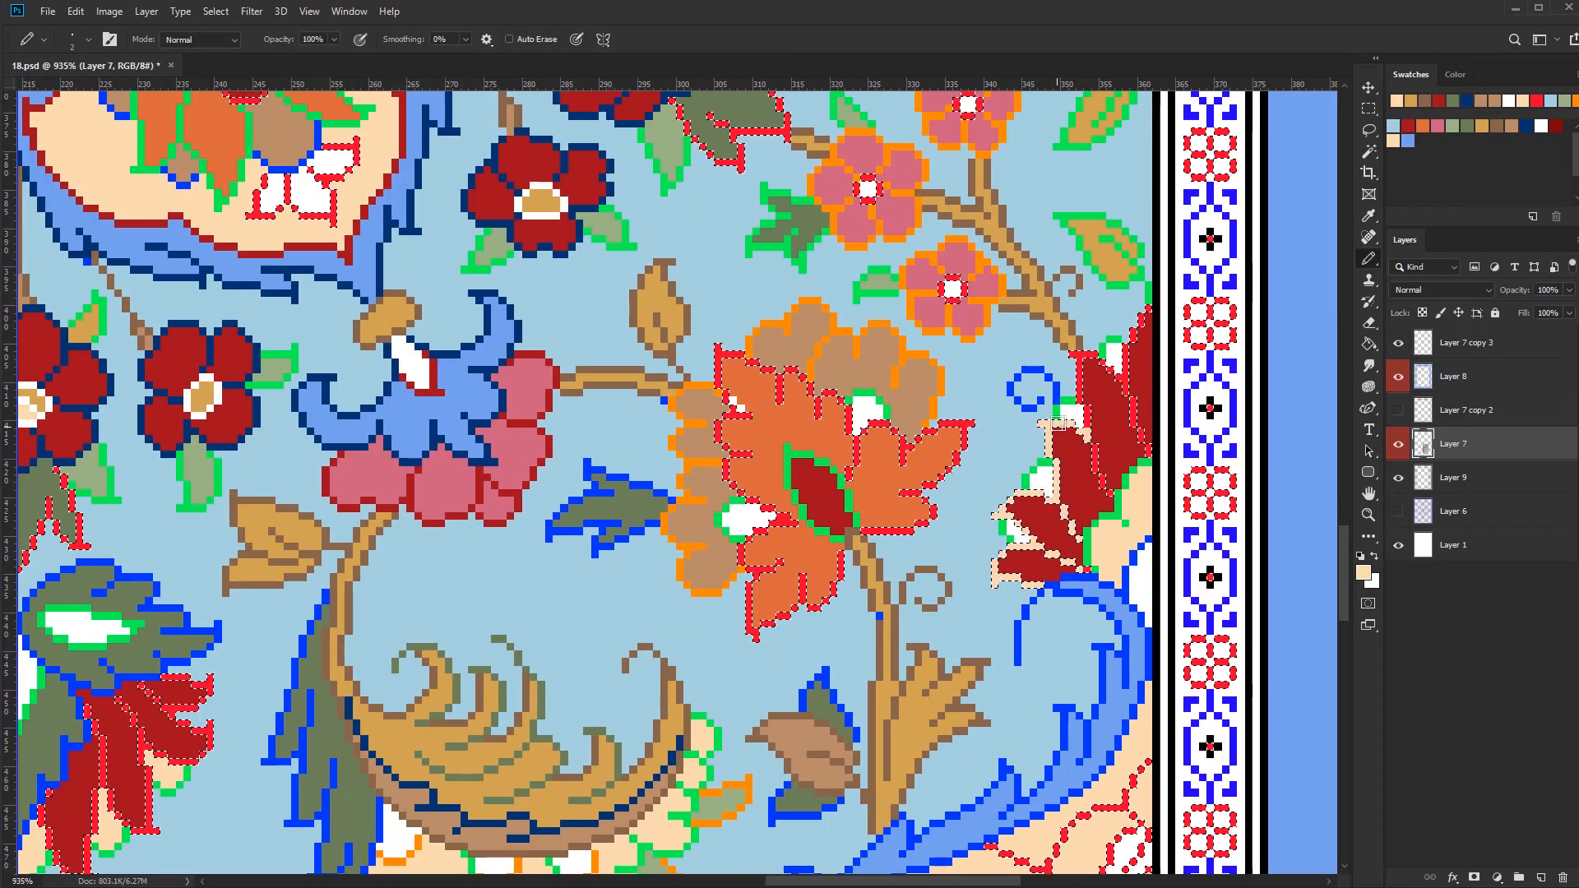
key("ctrl+z")
left_click_drag(1133, 339, 1083, 305)
key("ctrl+d")
Select the bright blue outline pixels and recolour the outline of the large flower's long blue petals beside the centre line in navy
scroll(906, 674, "down", 4)
left_click_drag(906, 673, 941, 481)
key("w")
scroll(596, 743, "up", 4)
left_click(771, 679)
scroll(771, 679, "down", 4)
key("b")
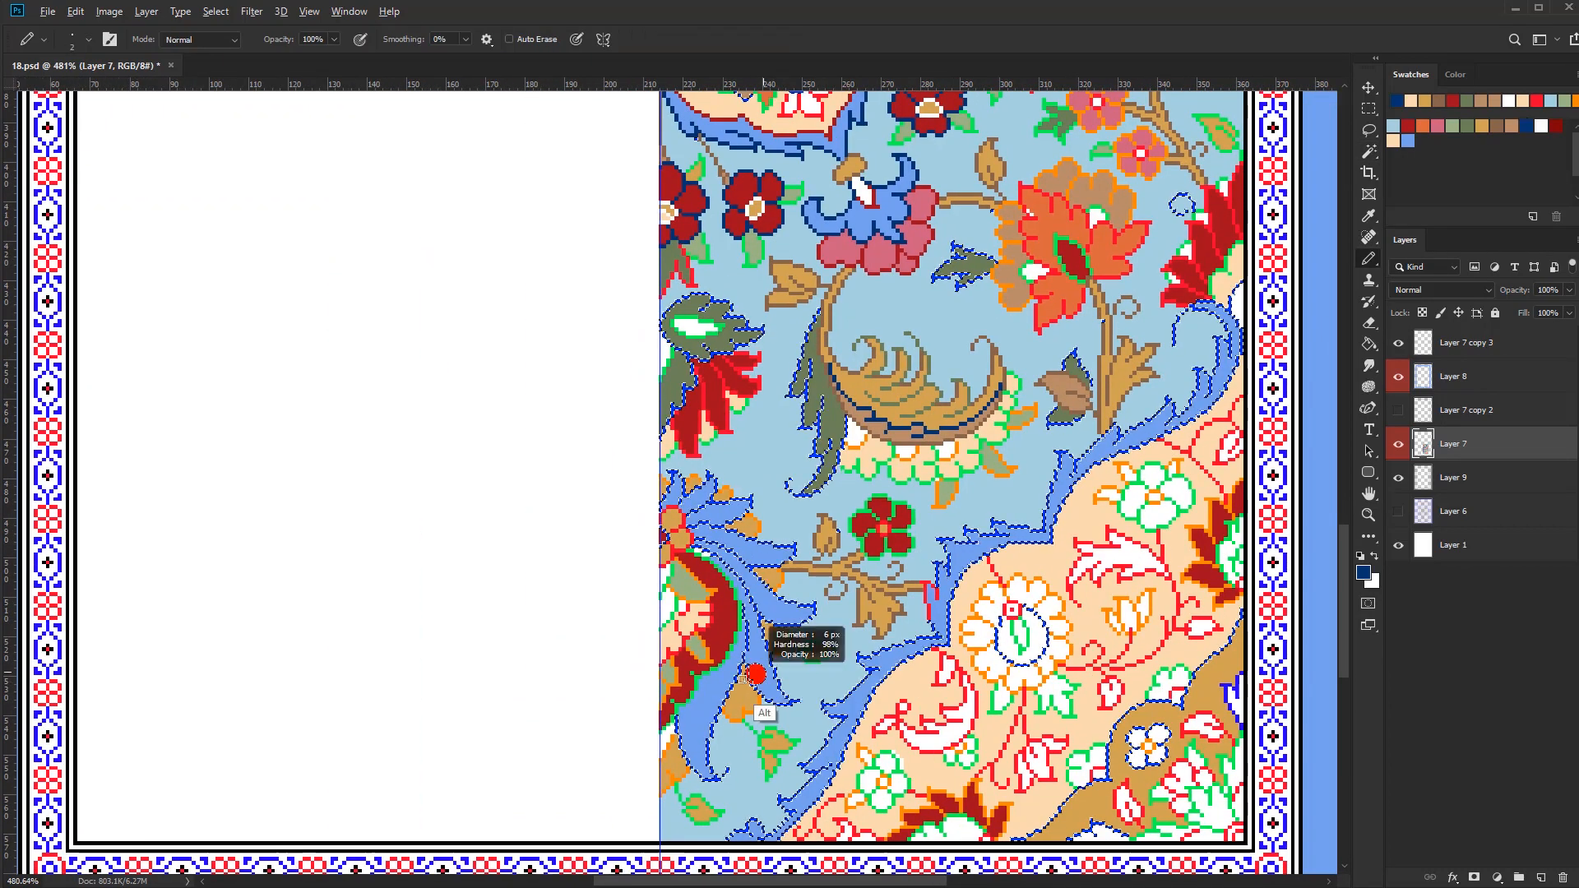
Select the bright blue and red outline pixels and recolour the jagged outer edge of the blue band around the peach corner in dark red
key("w")
scroll(923, 615, "up", 4)
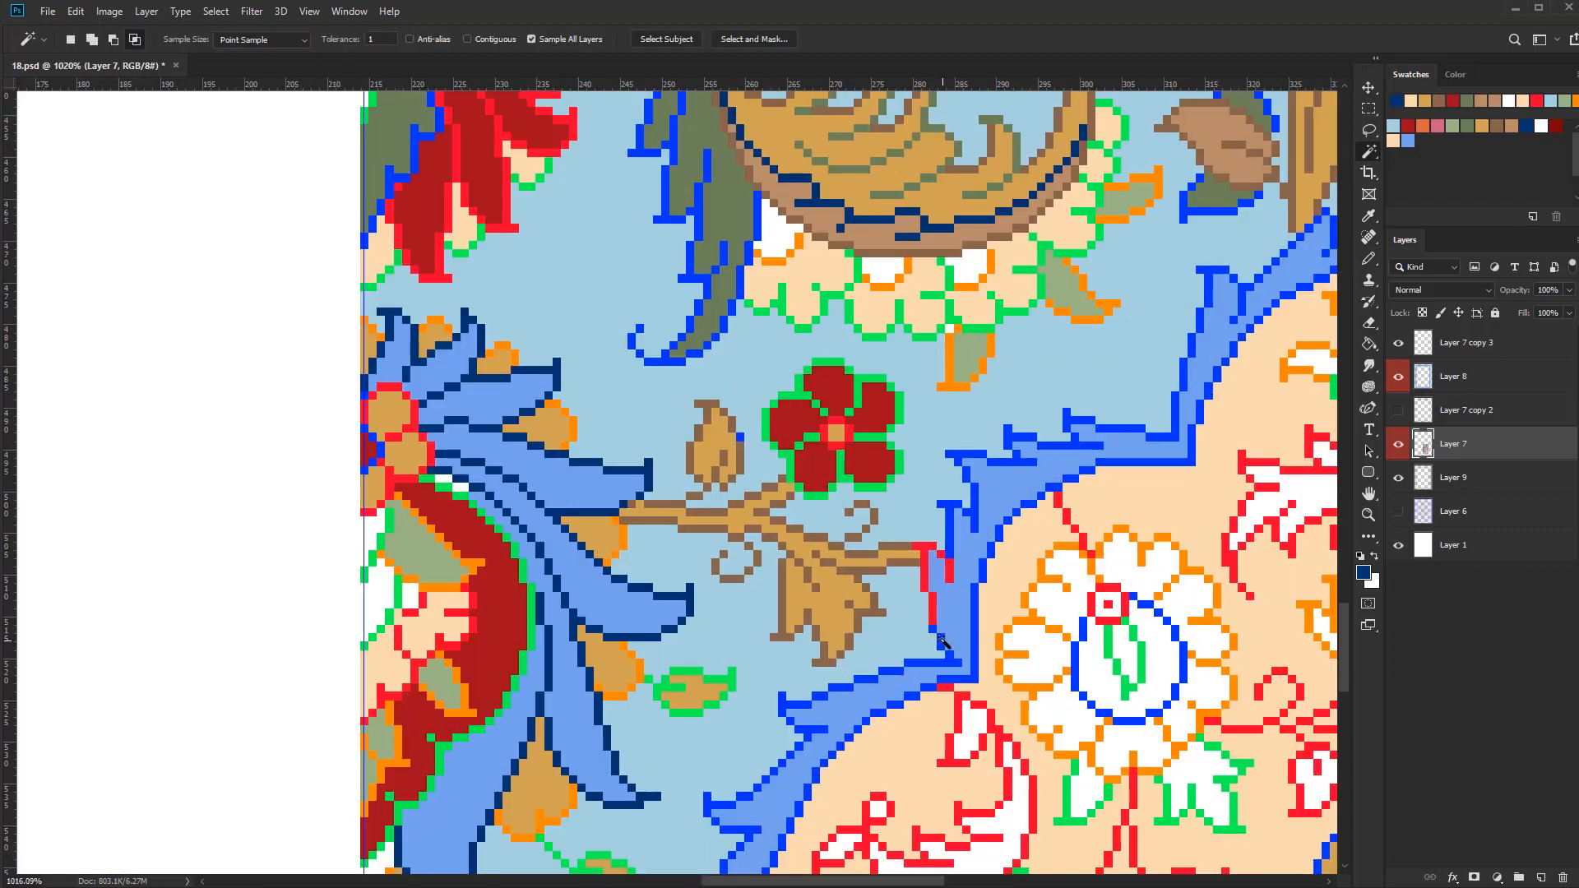
left_click(935, 582)
scroll(937, 584, "down", 3)
key("b")
left_click(1408, 126)
key("[")
key("[")
key("[")
key("[")
key("[")
key("[")
left_click_drag(882, 553, 862, 625)
scroll(862, 625, "down", 2)
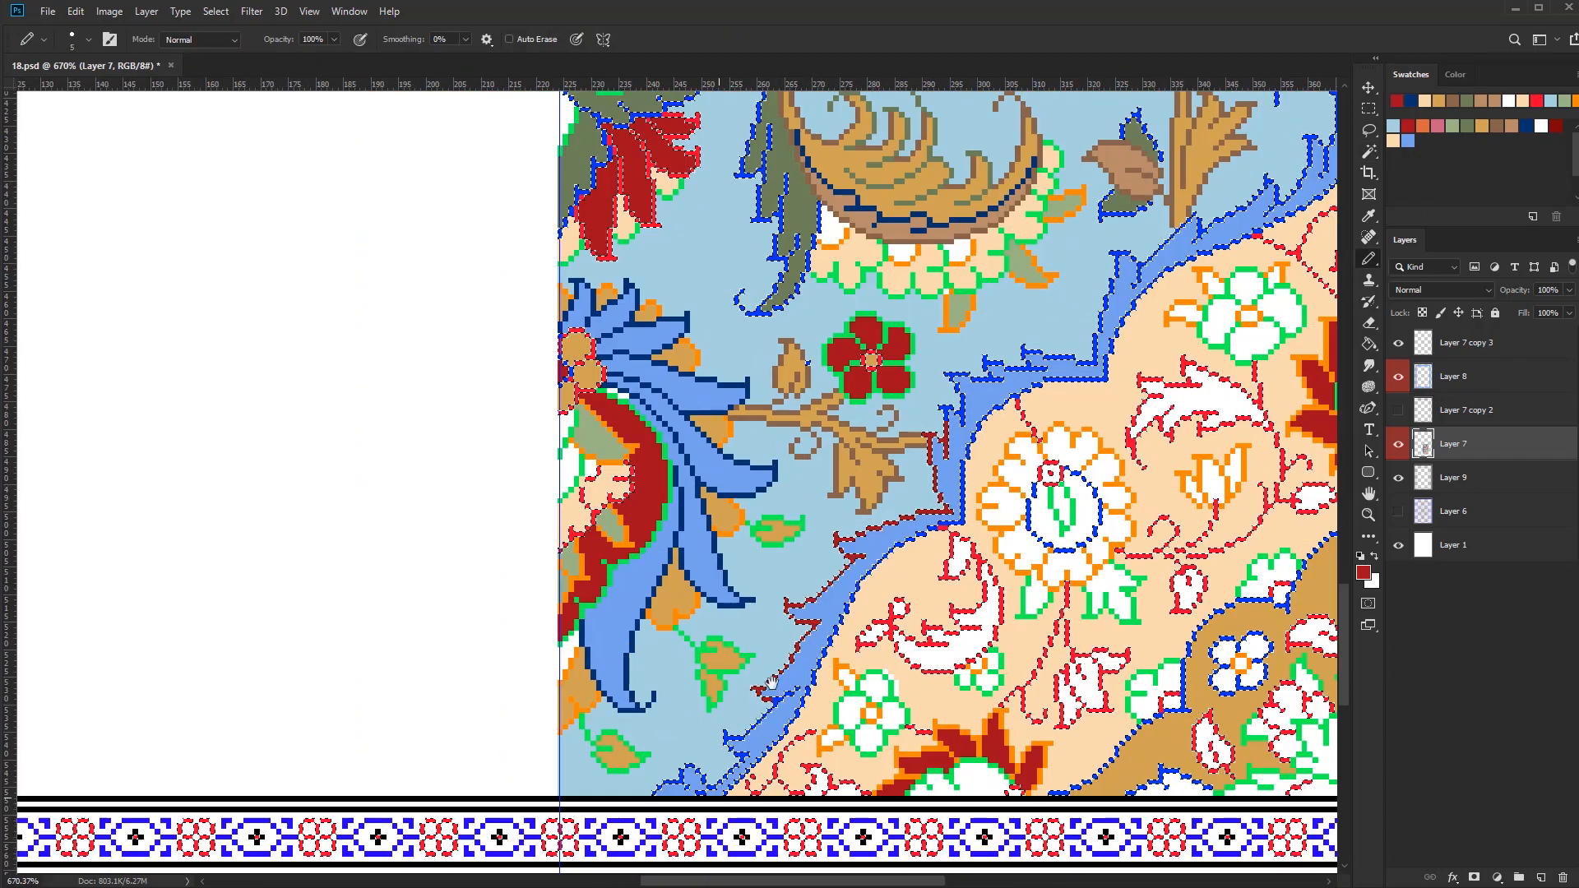
scroll(804, 560, "up", 2)
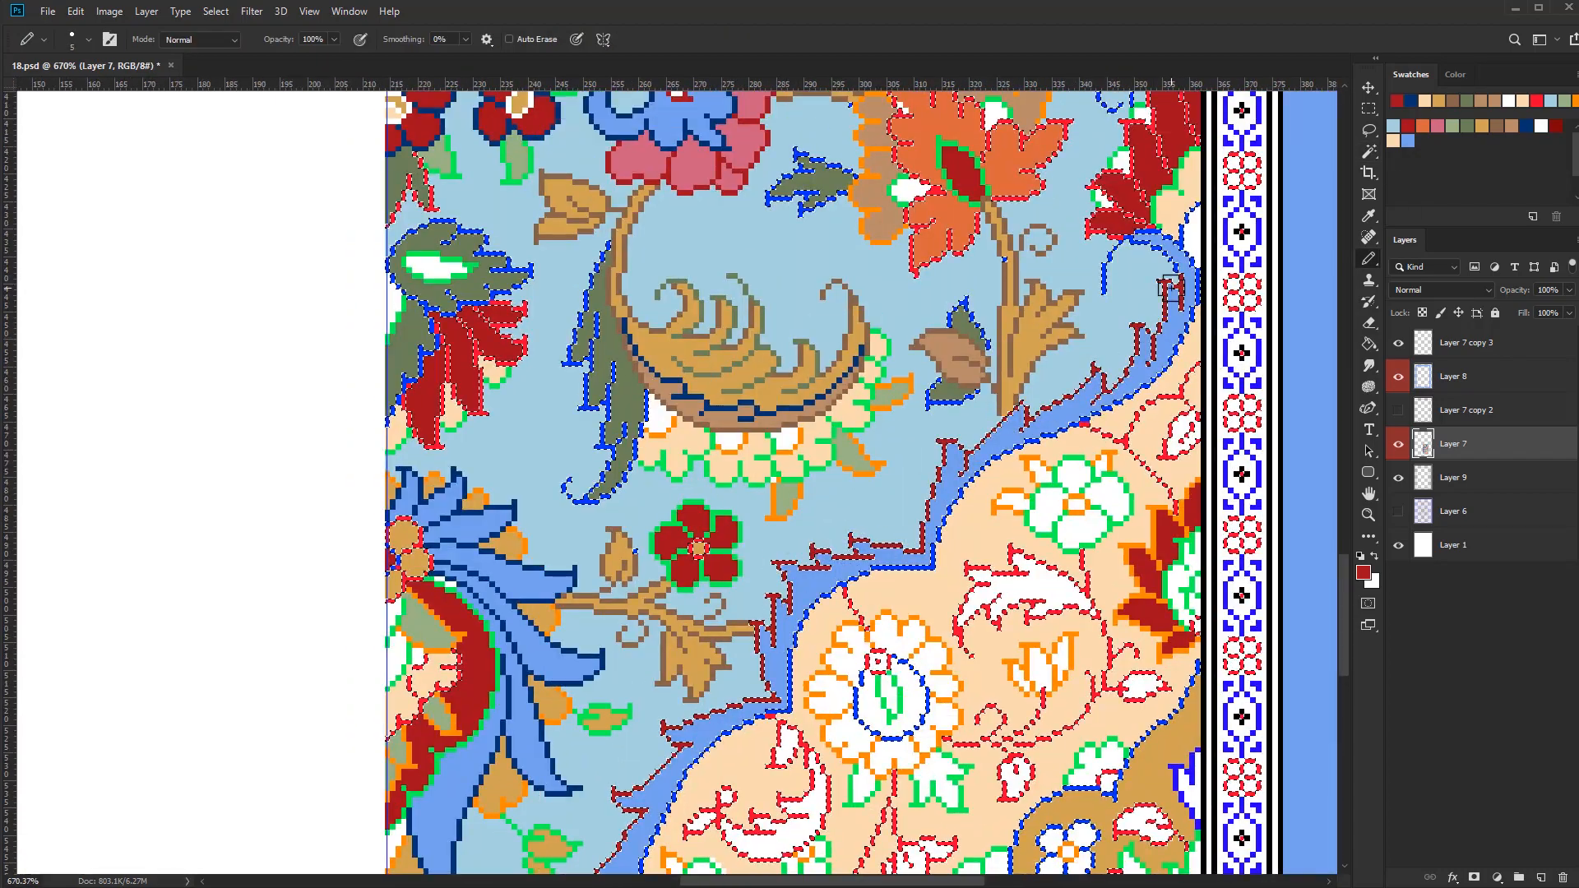
scroll(1172, 288, "up", 5)
Recolour the blue band's inner edge and its end curl in black, and clear the selection
scroll(945, 546, "down", 7)
key("F6")
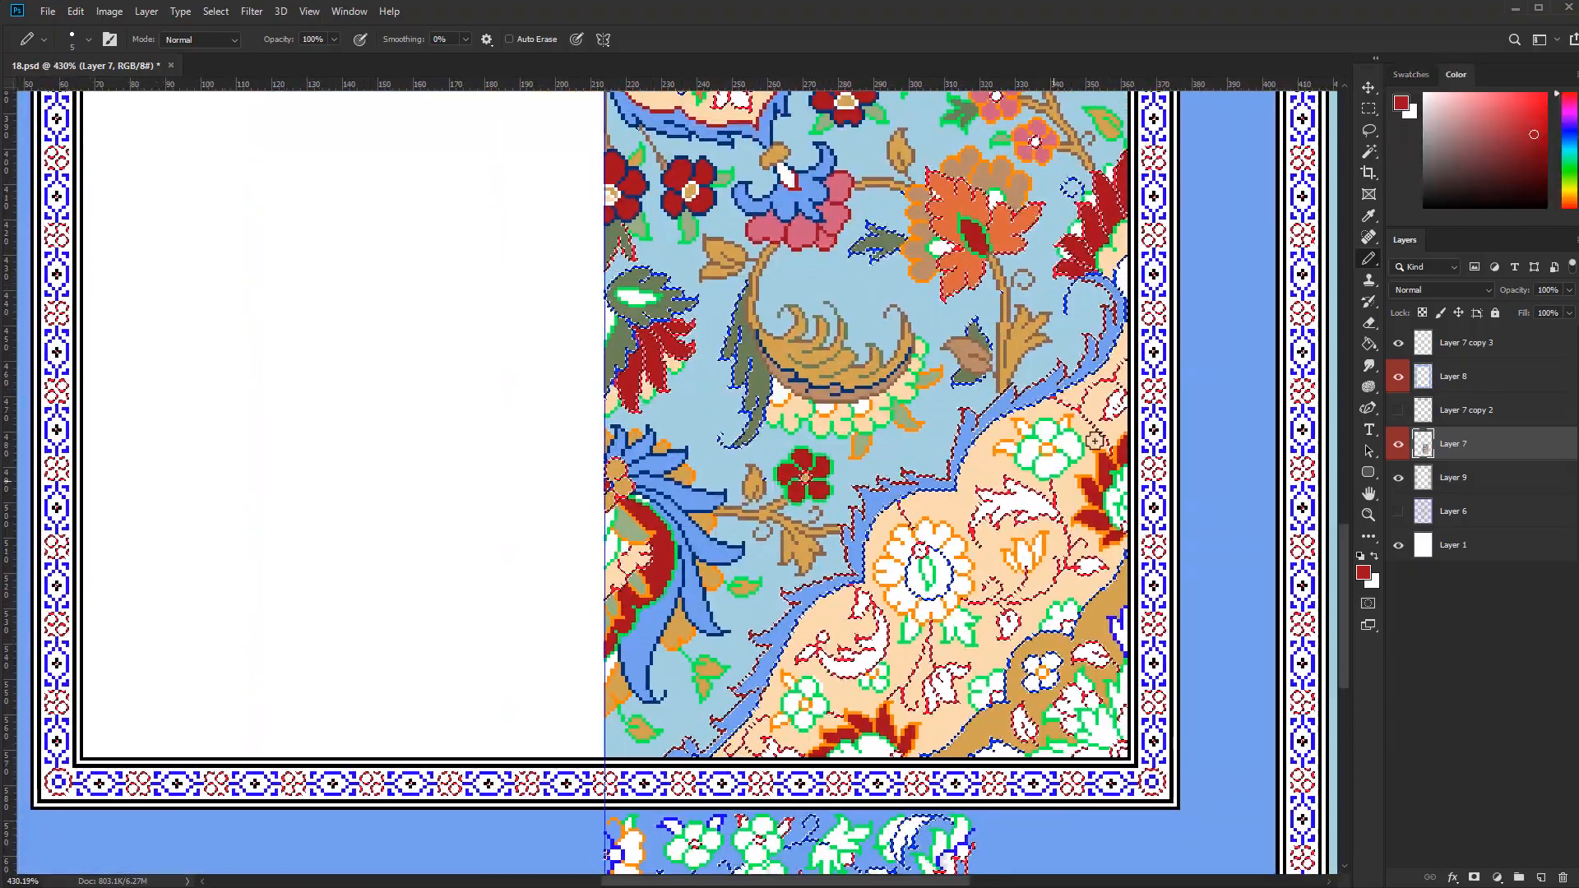
key("F6")
scroll(901, 524, "up", 3)
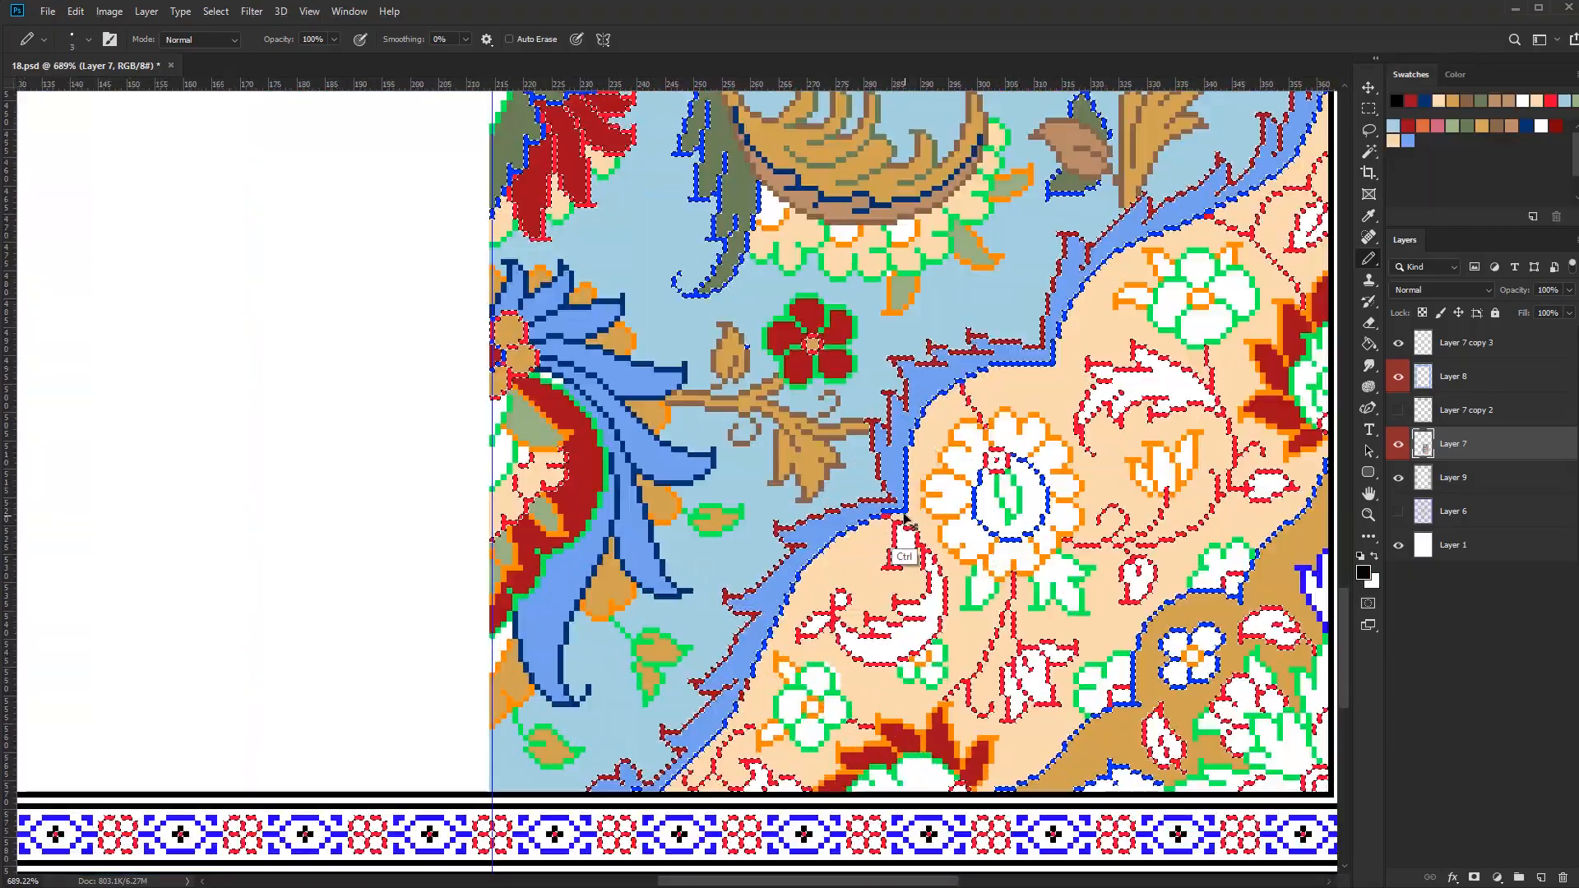
scroll(663, 785, "down", 5)
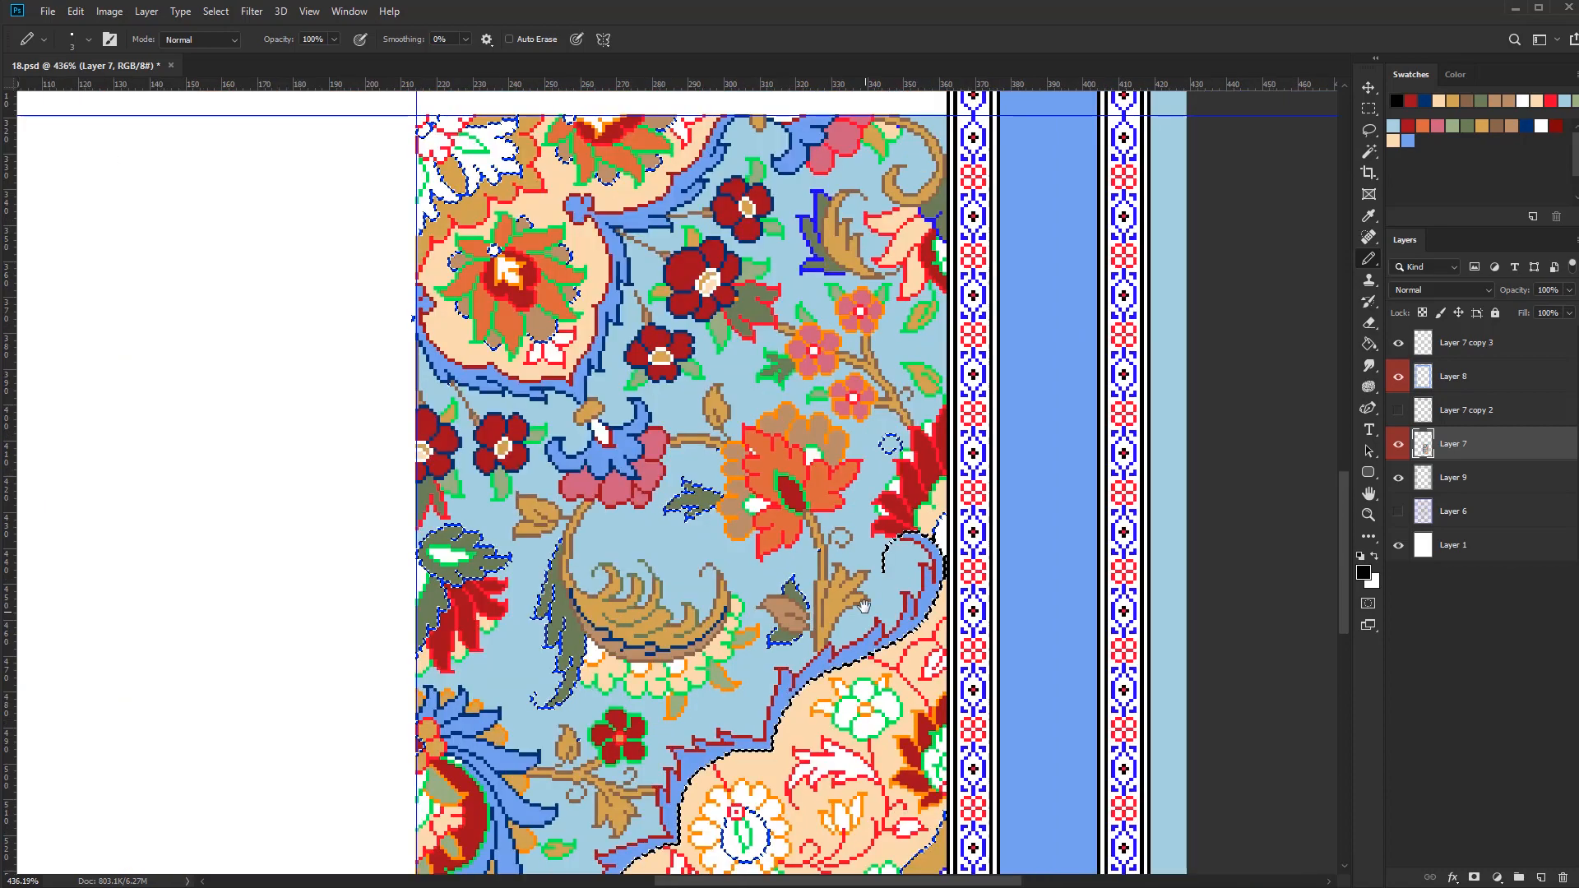
scroll(649, 569, "up", 5)
left_click_drag(604, 626, 571, 712)
scroll(840, 712, "down", 4)
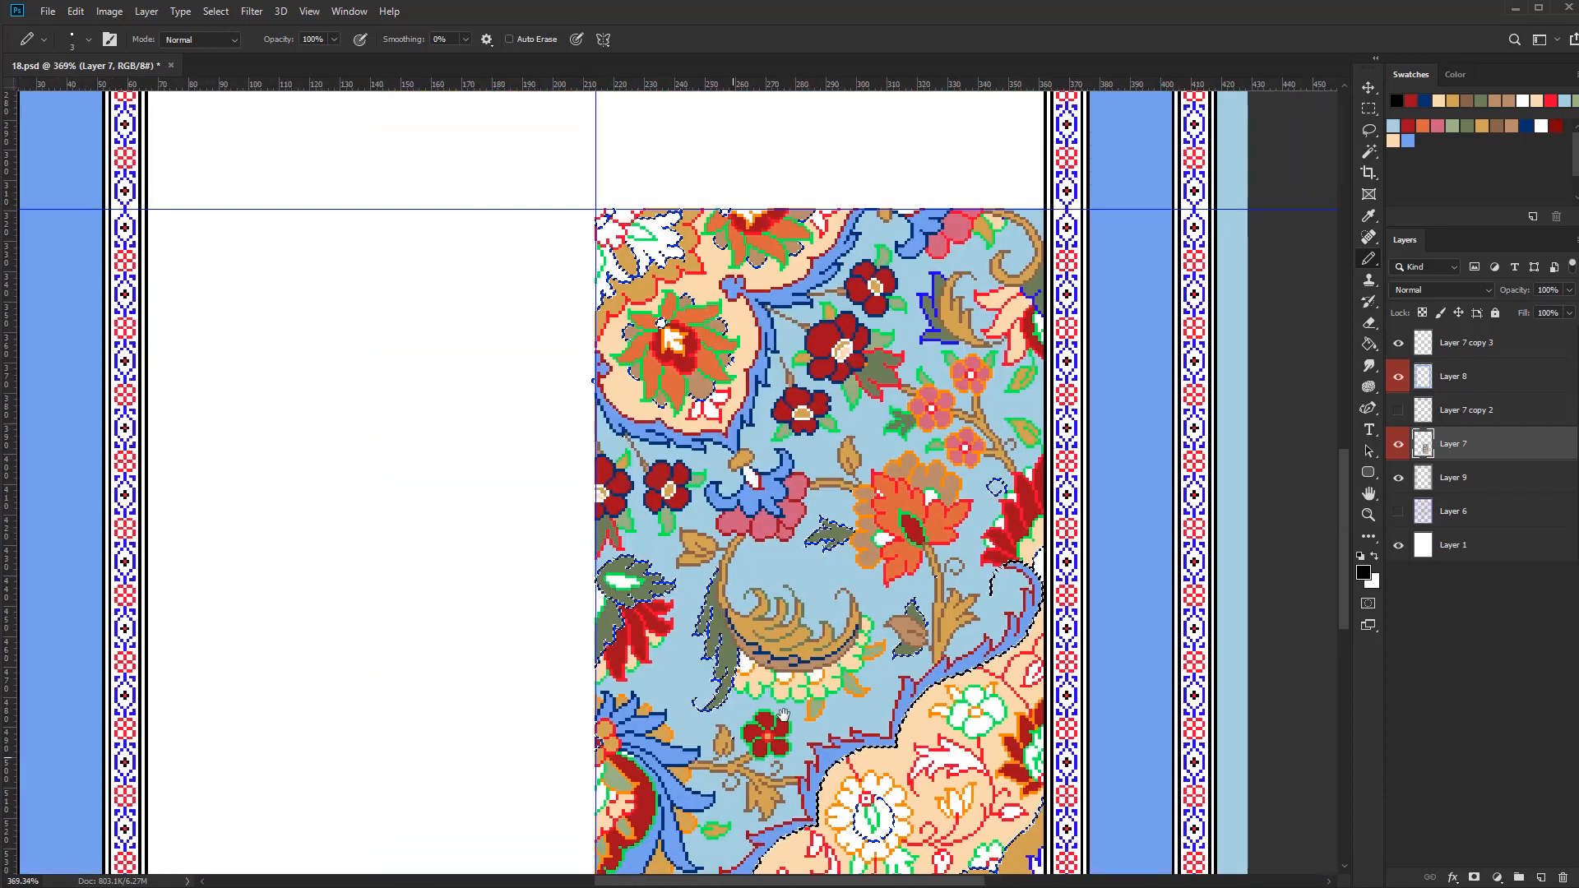
key("ctrl+z")
key("ctrl+d")
Select the green outline pixels, recolour the outer edge of the dark red crescent beside the blue petals in white, and clear the selection
scroll(759, 698, "up", 8)
scroll(889, 730, "down", 8)
scroll(873, 637, "up", 5)
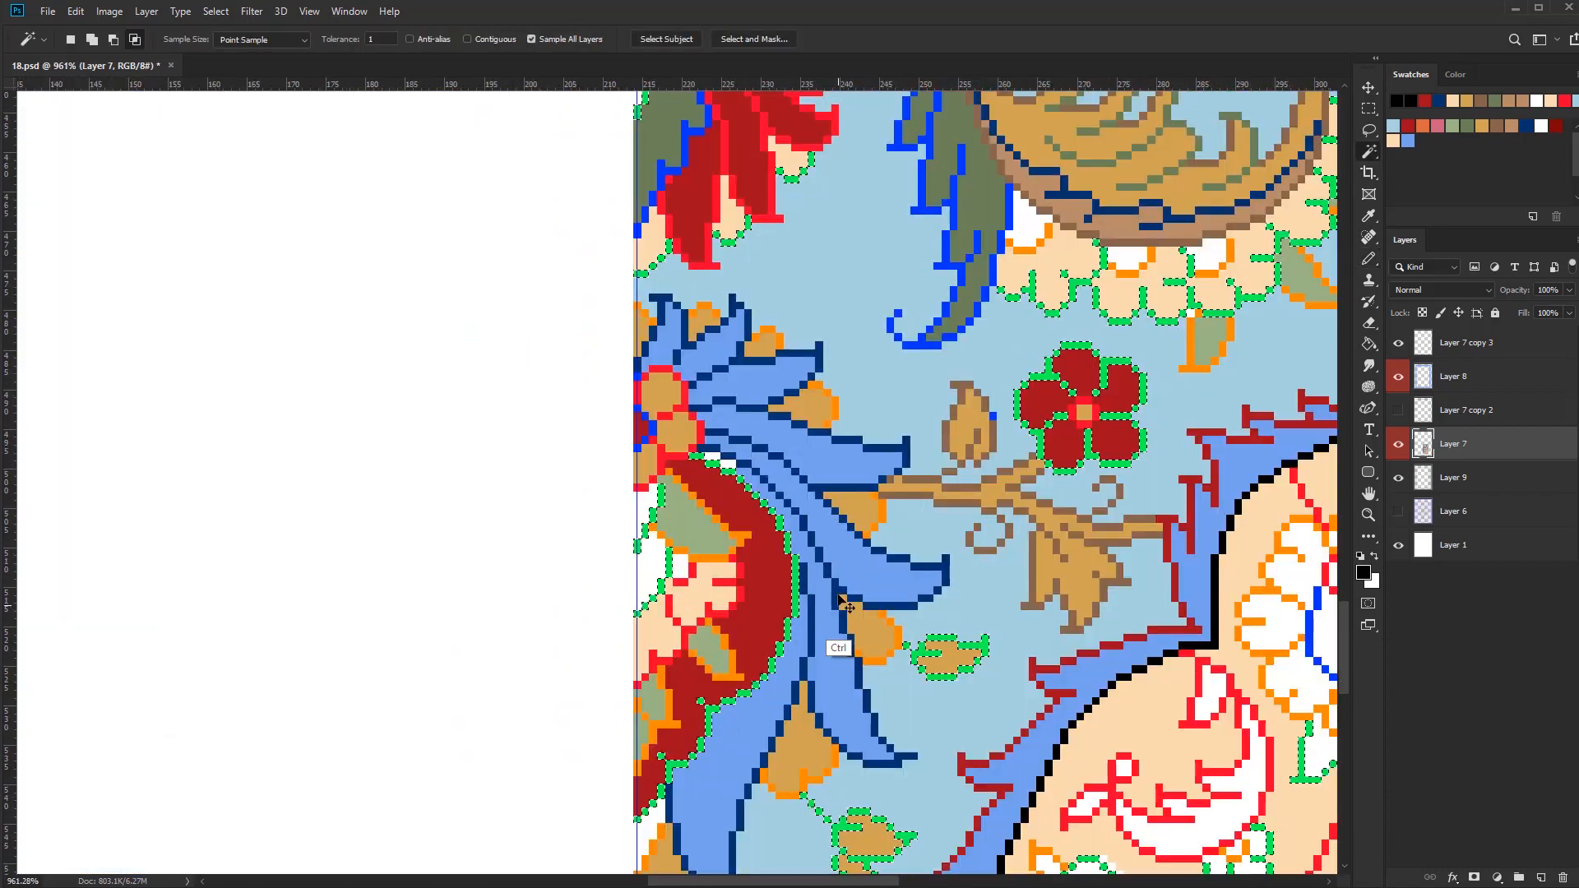
mouse_move(699, 750)
left_mouse_down()
mouse_move(643, 813)
mouse_move(702, 759)
mouse_move(706, 689)
left_mouse_up()
left_click(1512, 126)
key("ctrl+d")
Reduce the pencil to one pixel and touch up the white and blue pixels where the blue petals meet the dark red crescent
key("bracketleft")
key("bracketleft")
key("bracketleft")
key("bracketleft")
key("bracketleft")
key("bracketleft")
scroll(658, 789, "up", 3)
left_click_drag(804, 645, 745, 646)
left_click_drag(831, 477, 892, 477)
left_click(814, 598, "alt")
left_click(807, 590)
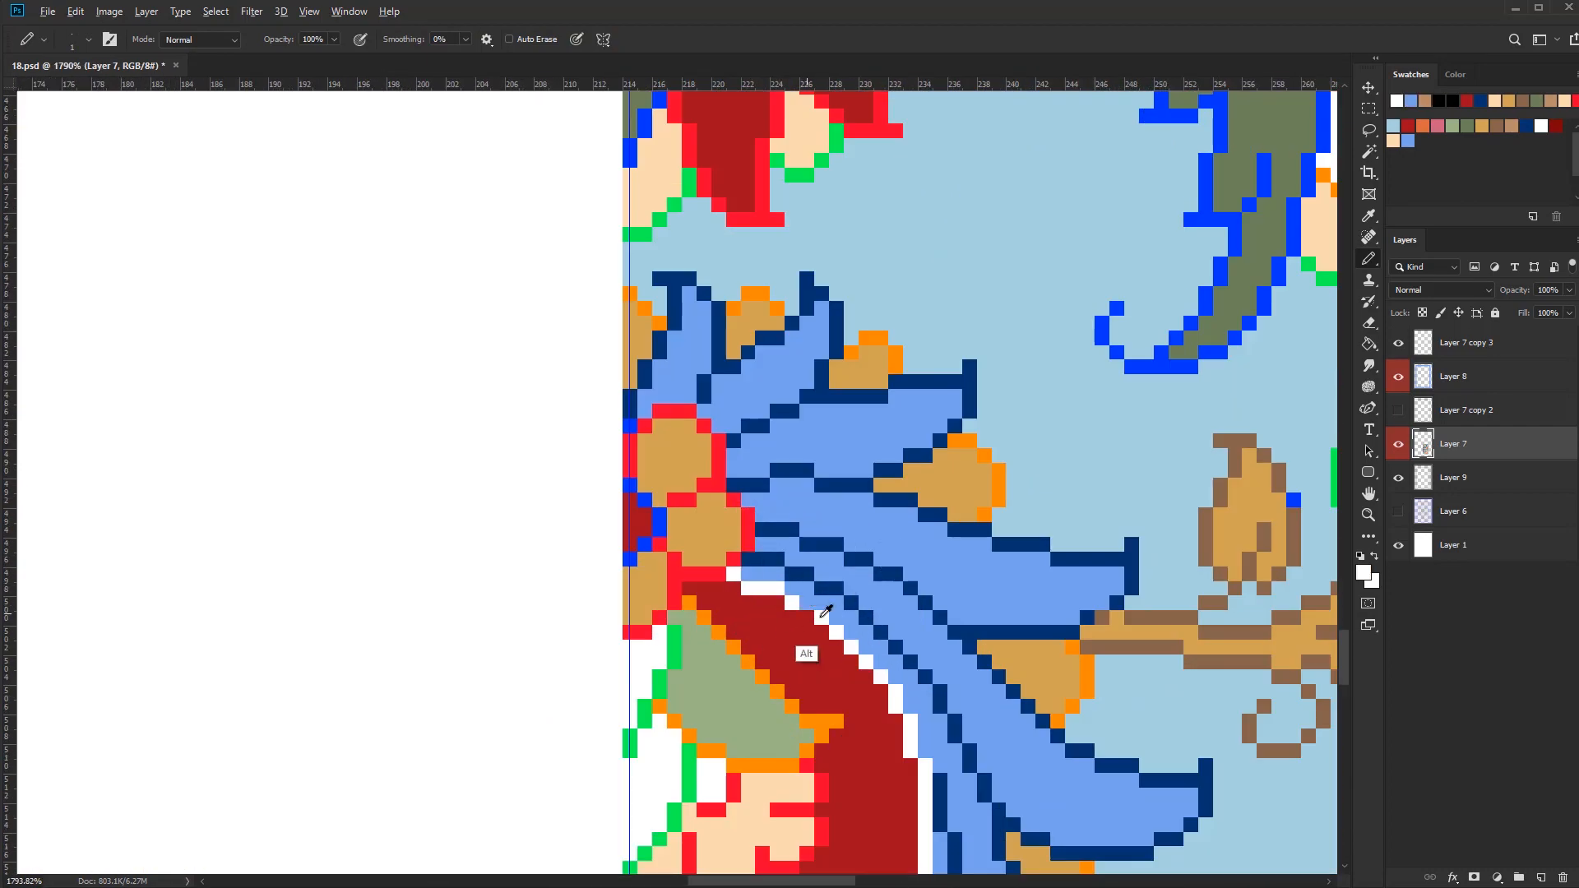
left_click(807, 617)
left_click(828, 606, "alt")
scroll(838, 619, "down", 10)
left_click_drag(855, 671, 763, 711)
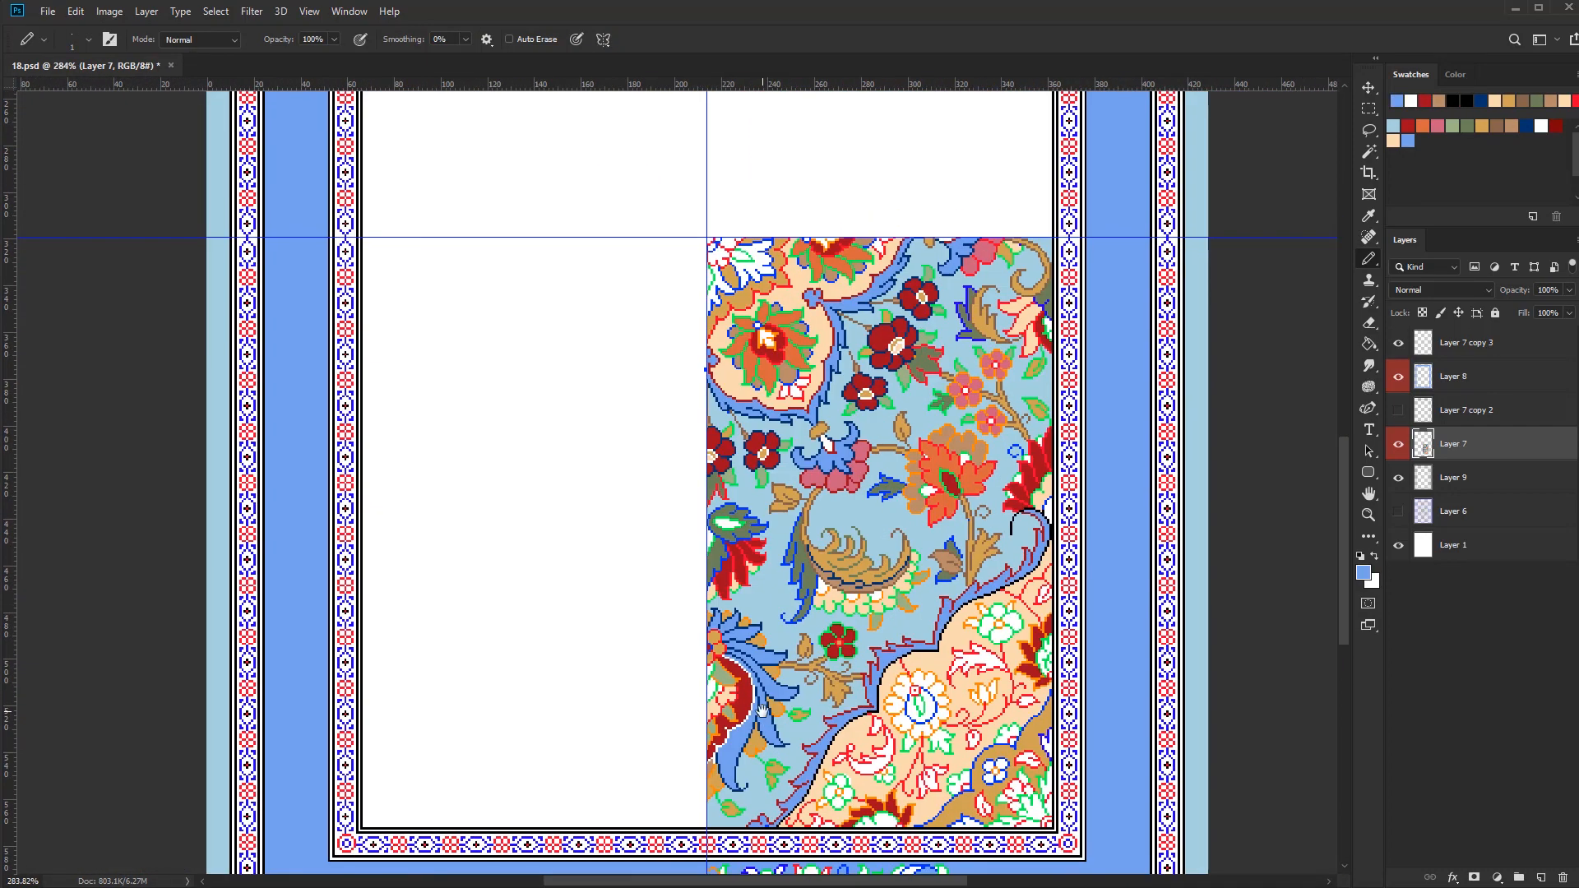
Recolour the green outline of the small dark red five-petalled flower in white and the outline of its centre in light blue
scroll(850, 645, "up", 5)
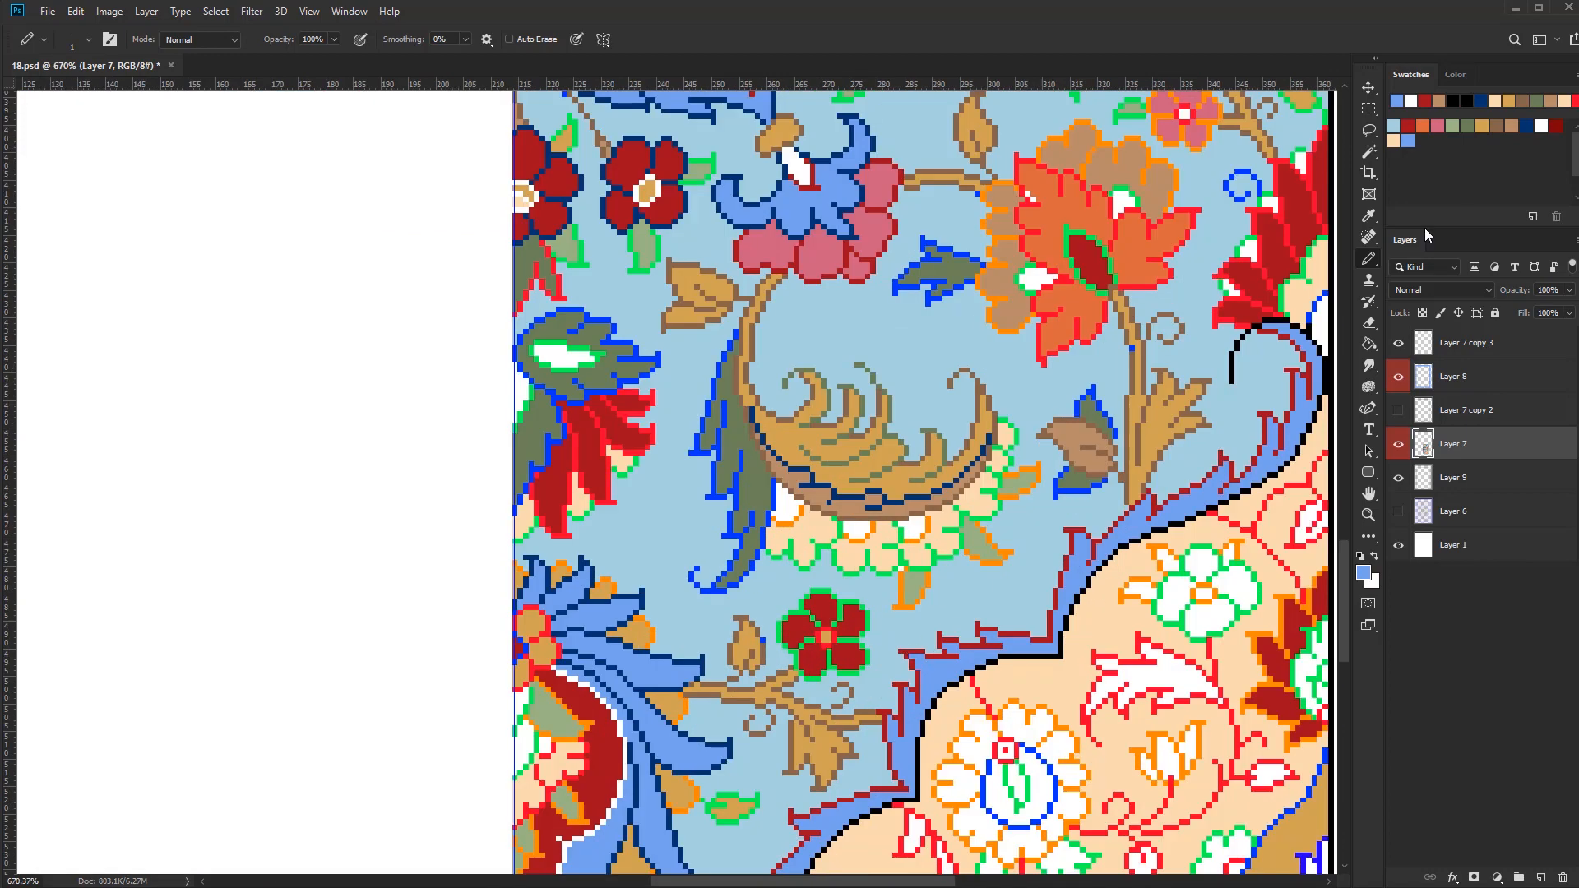
left_click(1541, 126)
scroll(851, 646, "up", 3)
key("w")
left_click(850, 645)
key("b")
key("bracketright")
key("bracketright")
key("bracketright")
mouse_move(821, 687)
left_mouse_down()
mouse_move(883, 660)
mouse_move(827, 642)
left_mouse_up()
left_click(1053, 650, "alt")
key("bracketleft")
key("bracketleft")
key("bracketleft")
scroll(855, 638, "down", 5)
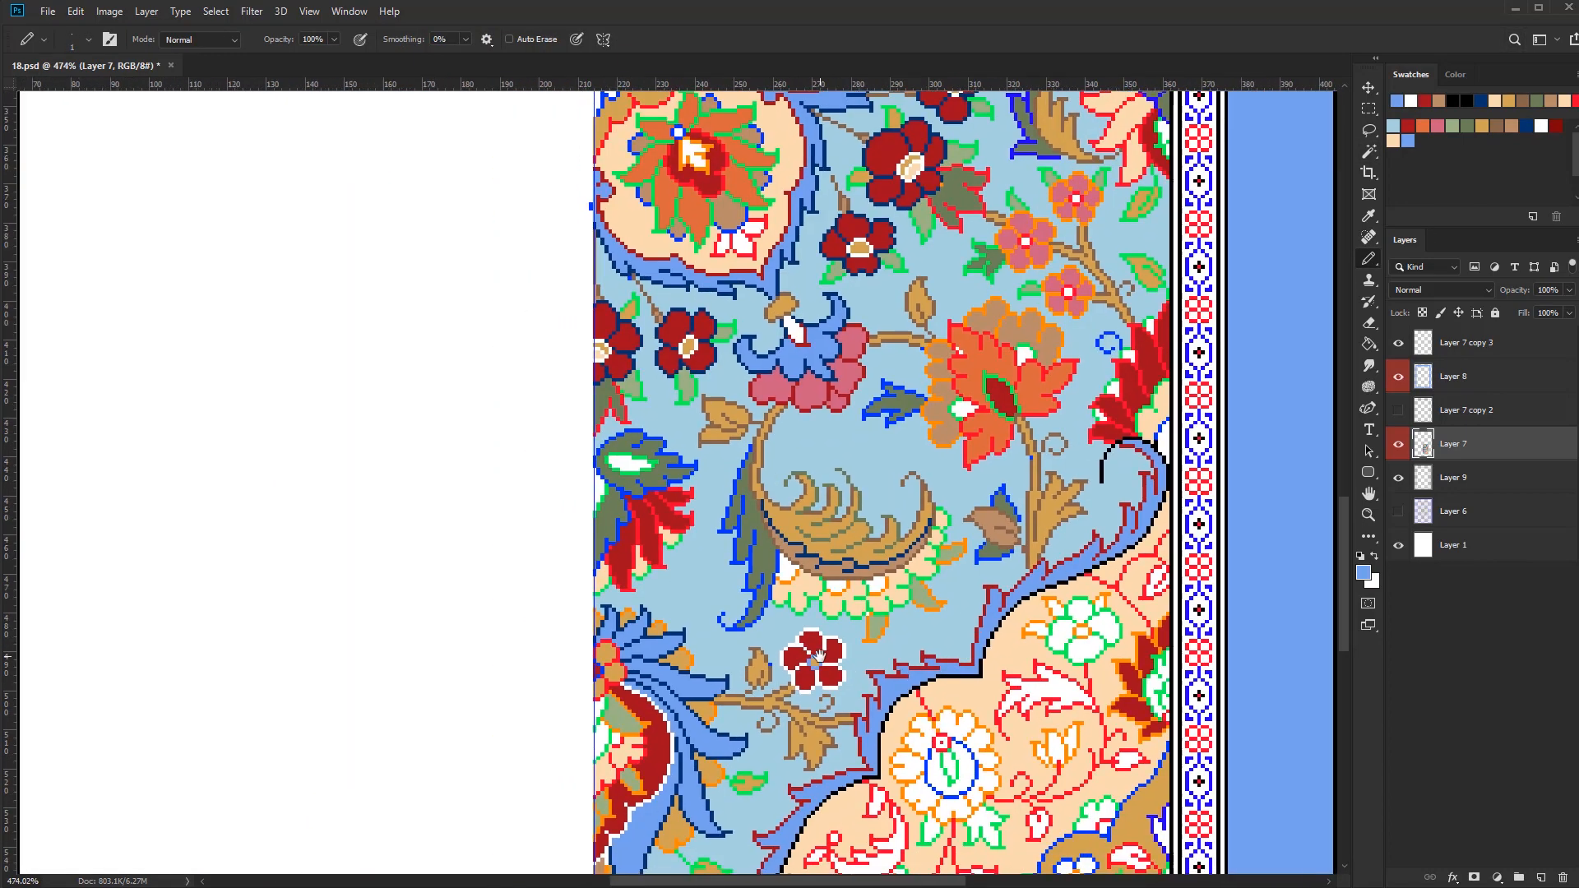
Select the green outline pixels and recolour the scalloped peach petals' outline under the feathered leaf in light blue
key("w")
scroll(823, 584, "up", 3)
left_click(872, 606)
key("b")
key("bracketright")
left_click_drag(748, 607, 804, 606)
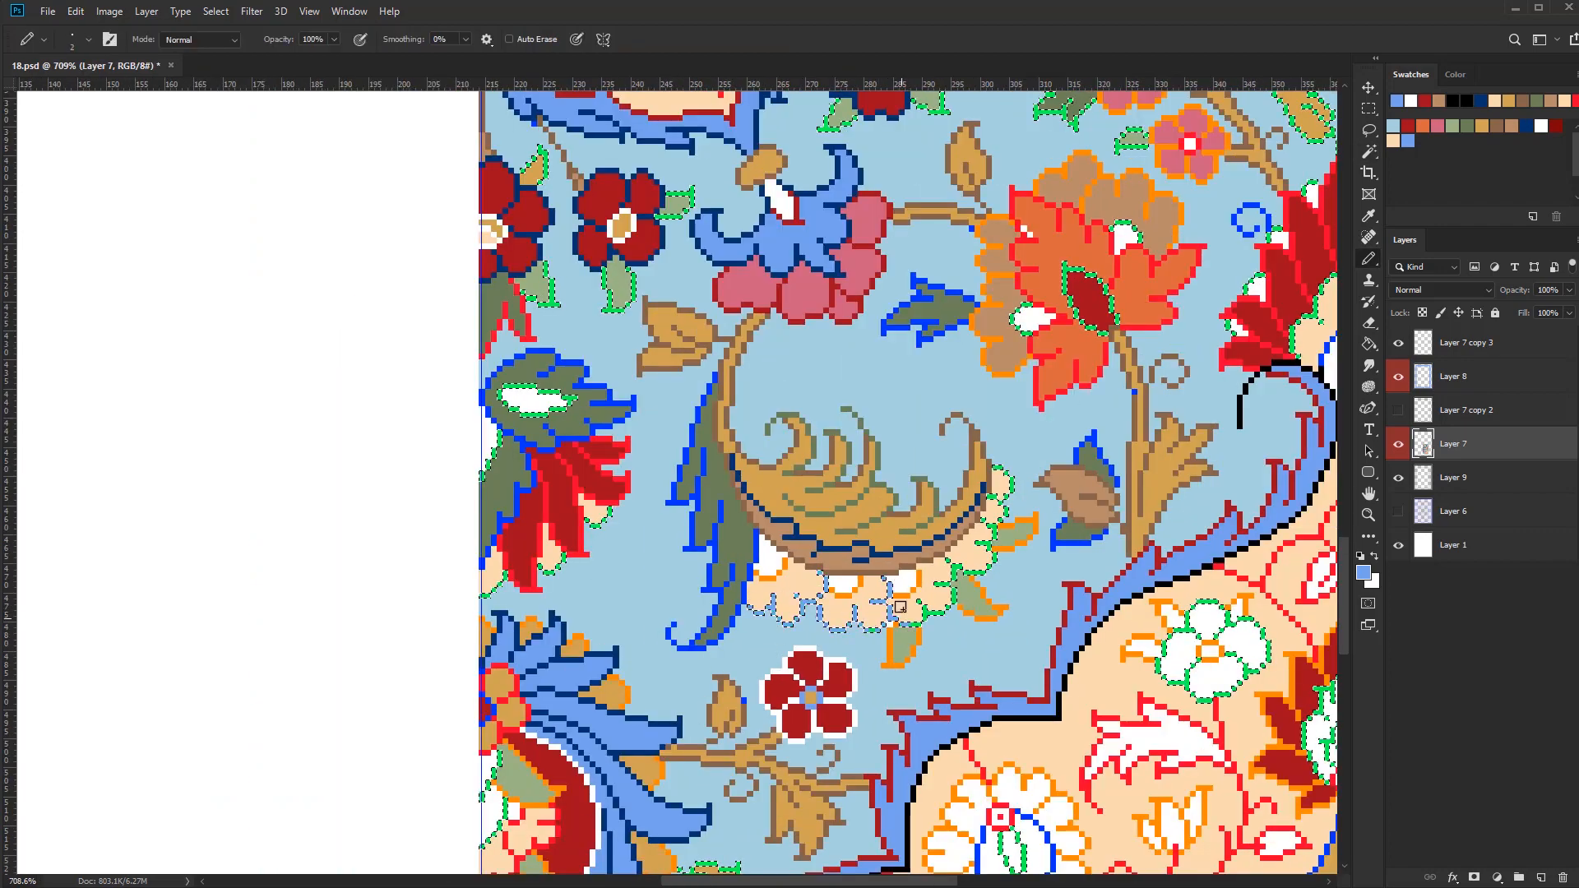
left_click_drag(980, 526, 1005, 475)
Select the orange outline pixels, recolour the arches around the scalloped petals' white spots in dark red, and clear the selection
key("w")
left_click(859, 587)
key("b")
left_click(810, 664, "alt")
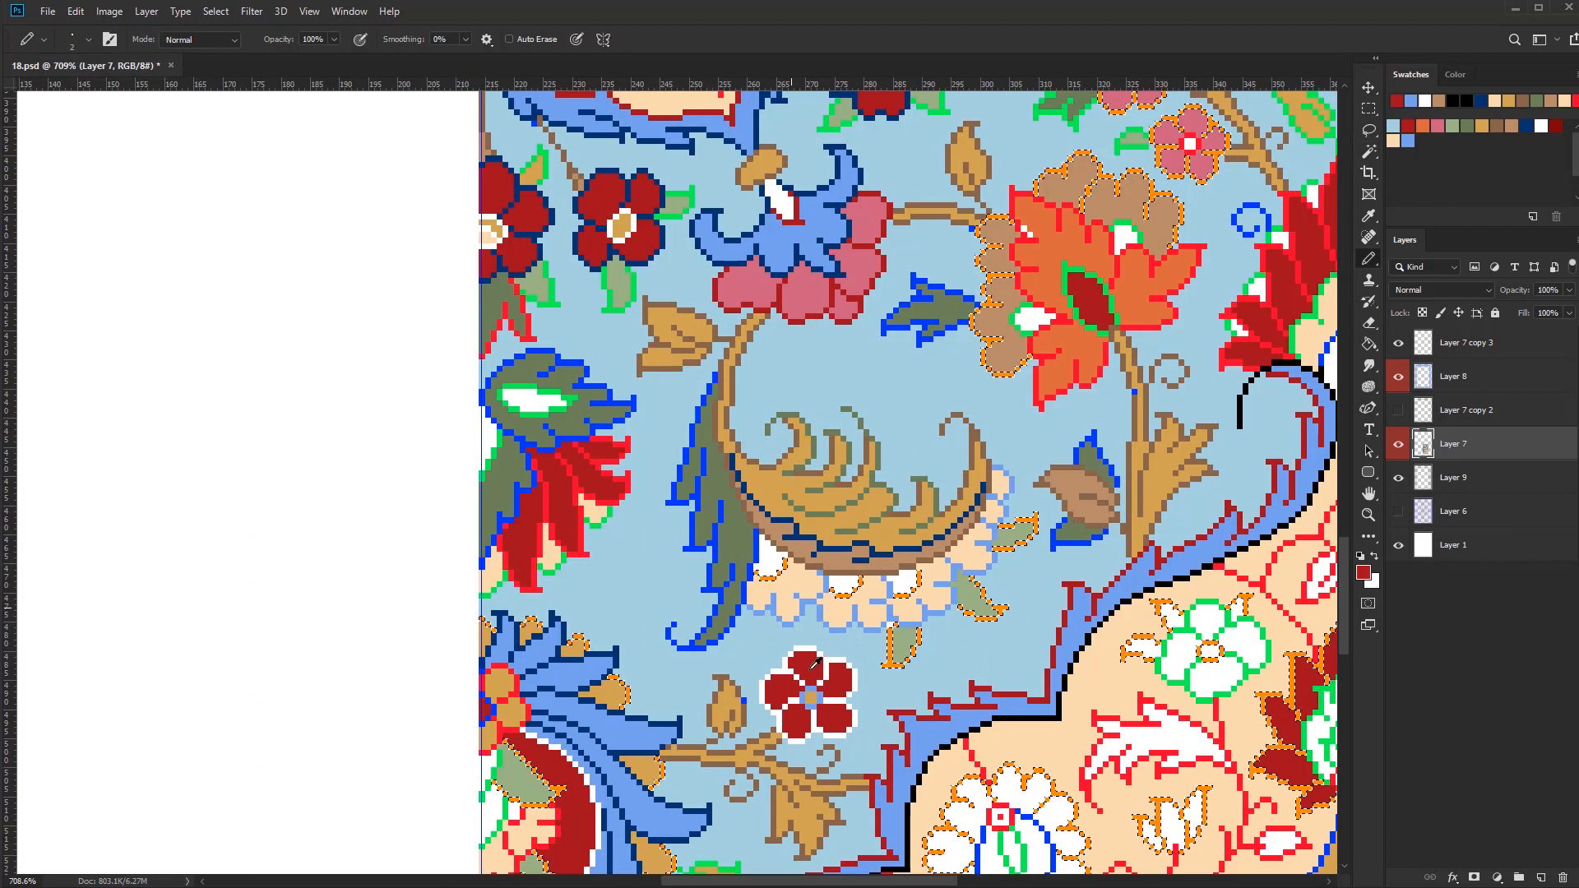
left_click_drag(761, 576, 911, 584)
key("ctrl+d")
Touch up the outline of the tan bud beside the small dark red flower in brown
scroll(729, 716, "up", 5)
left_click(737, 712, "alt")
left_click(761, 687)
scroll(795, 707, "down", 6)
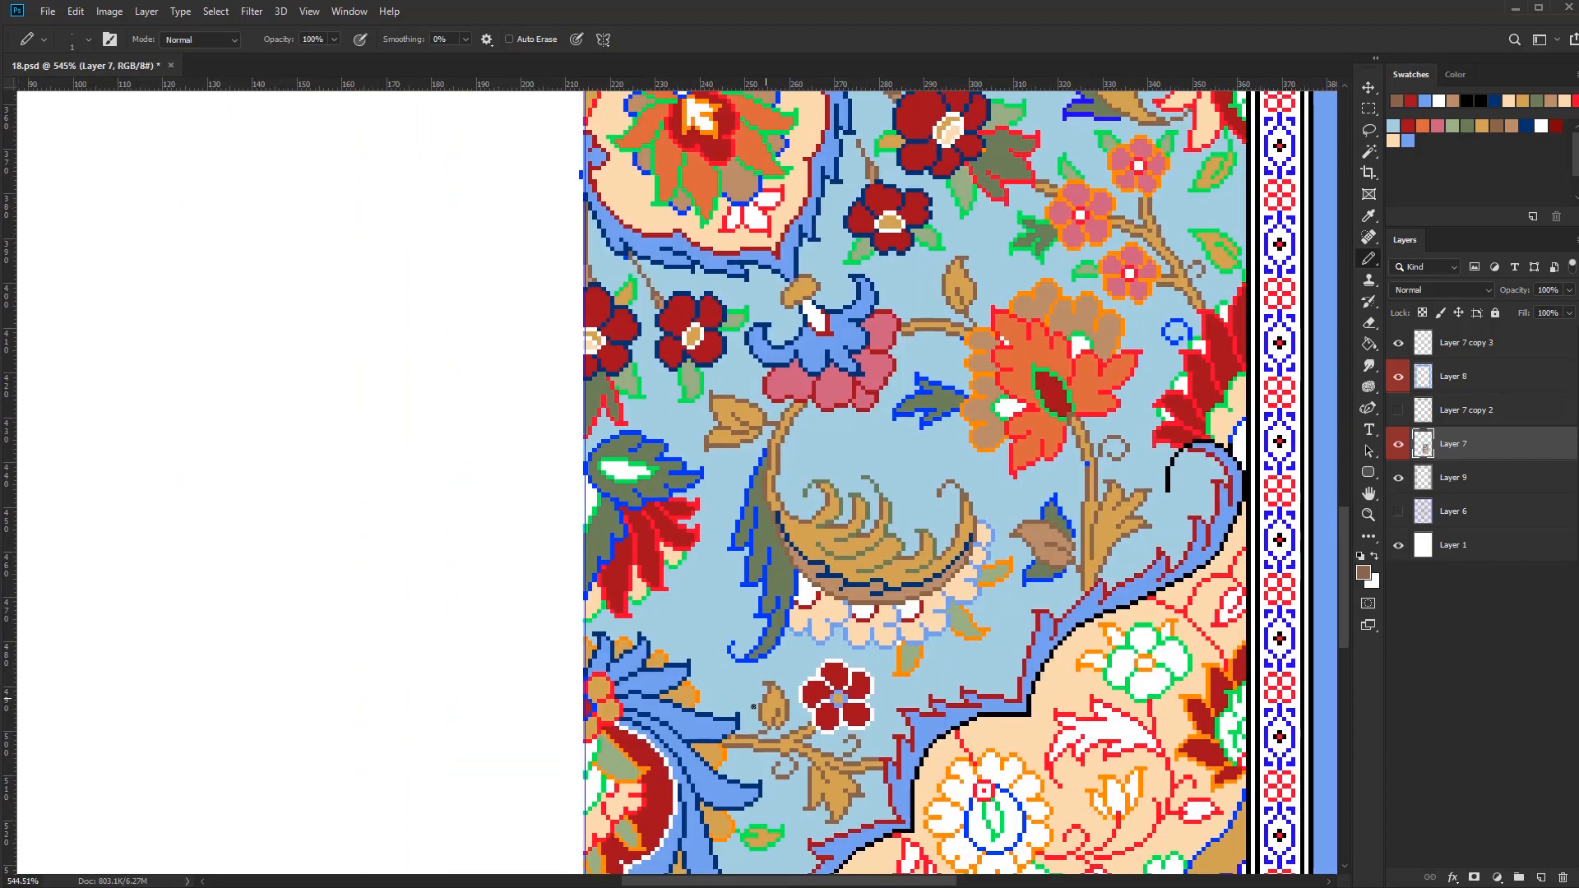
Select the orange outline pixels, recolour the light green leaves around the scalloped petals in olive green, and clear the selection
key("w")
scroll(814, 617, "up", 3)
left_click(964, 684)
scroll(974, 658, "down", 3)
key("b")
left_click(747, 573, "alt")
mouse_move(967, 656)
left_mouse_down()
mouse_move(877, 632)
mouse_move(997, 549)
left_mouse_up()
scroll(938, 584, "down", 5)
left_click_drag(932, 587, 859, 674)
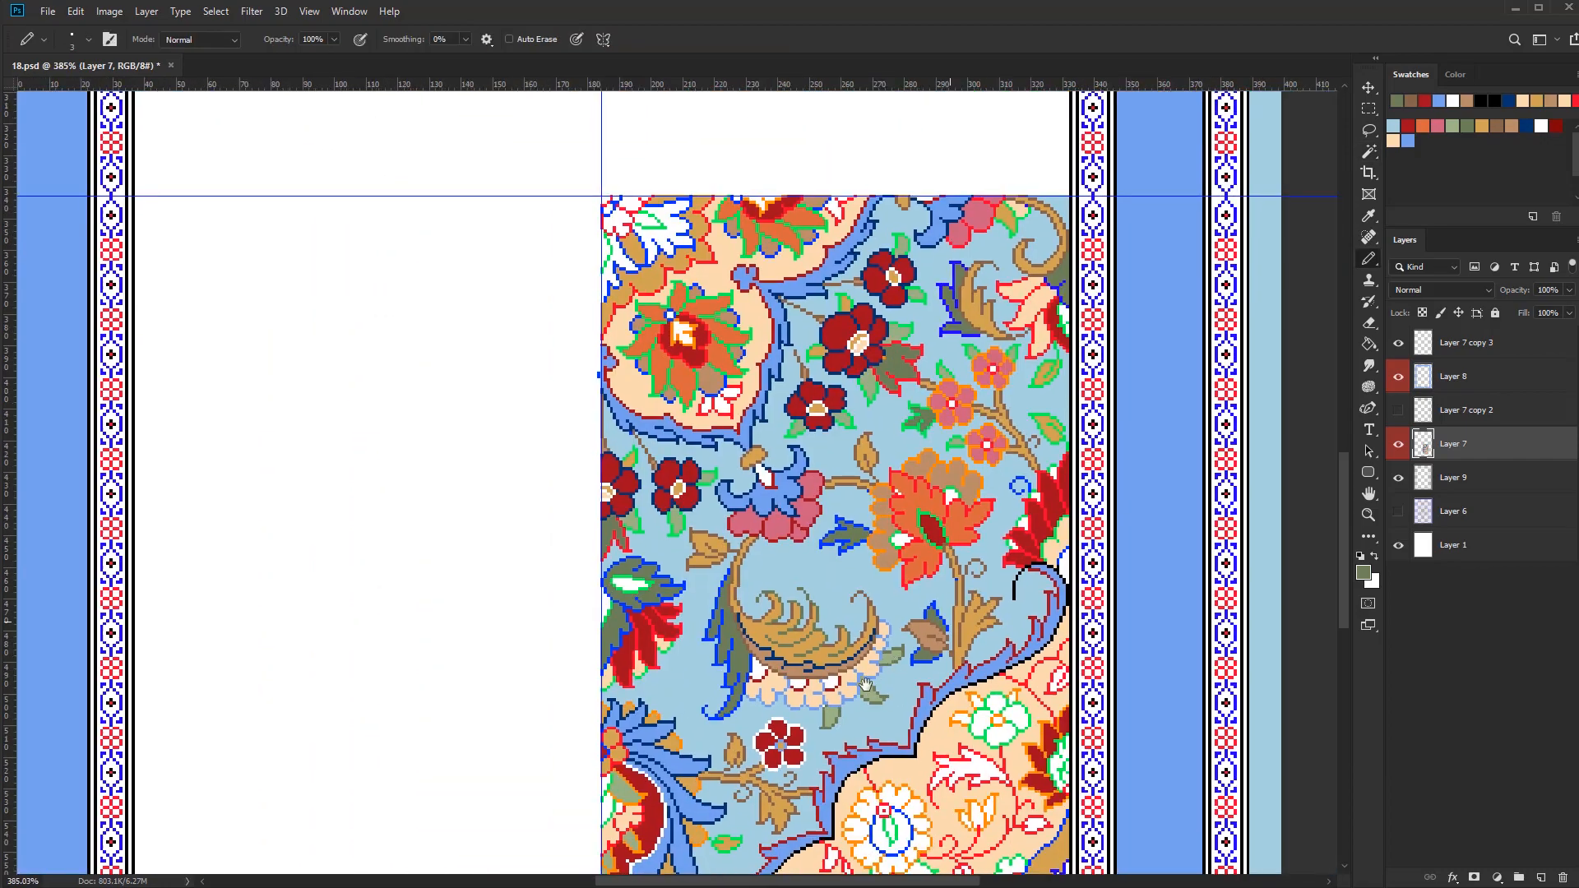
key("ctrl+d")
Select the orange outline pixels, recolour the outlines of the three small pink flowers in peach, and clear the selection
scroll(954, 362, "up", 4)
key("w")
left_click(892, 609)
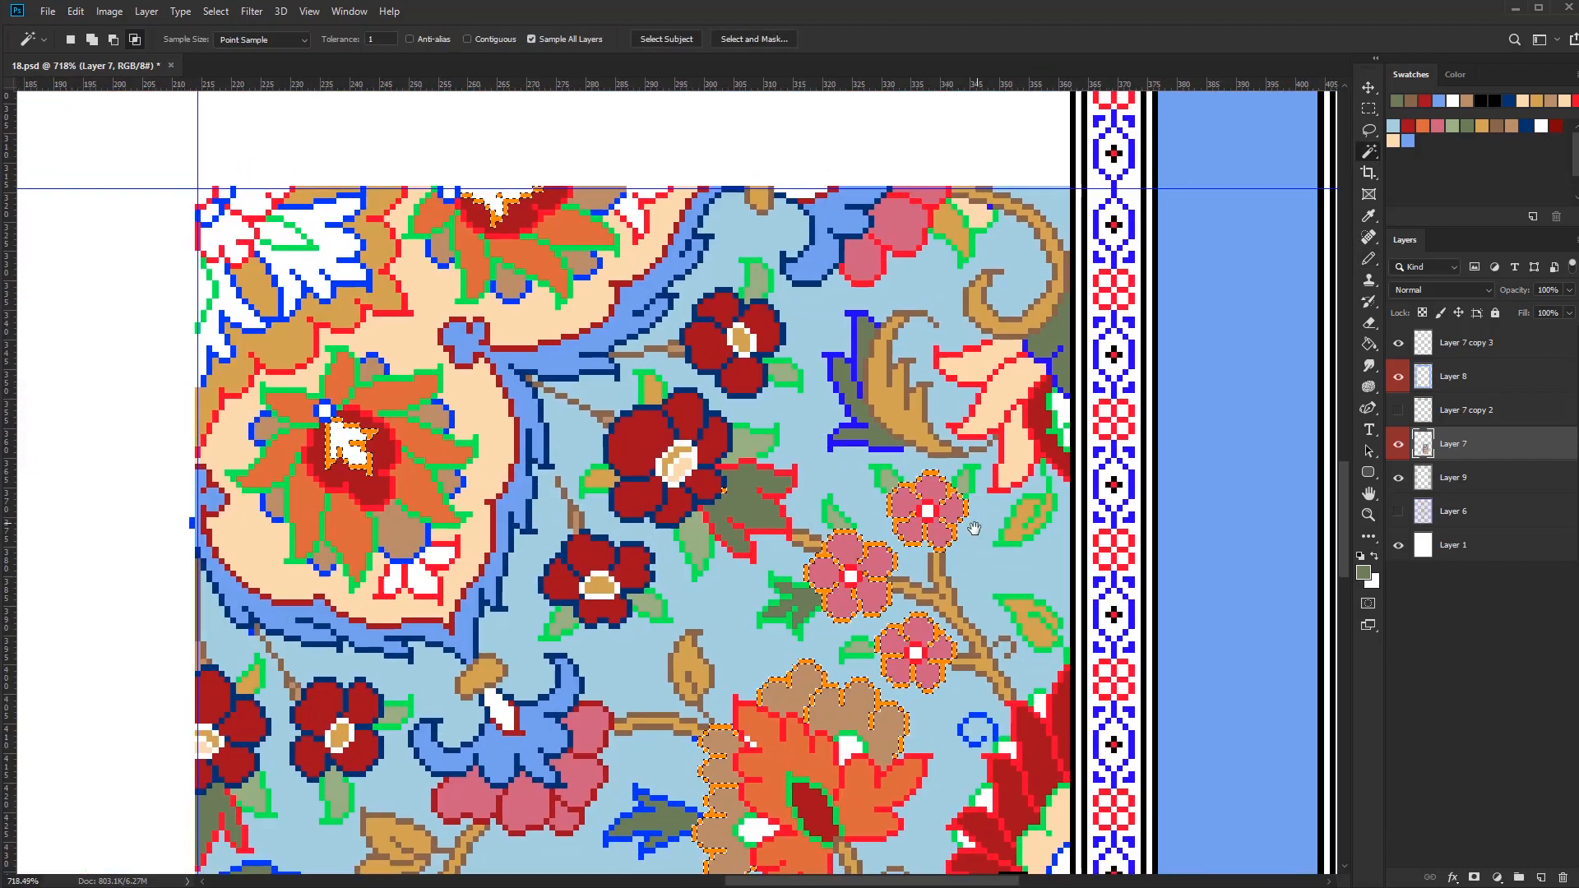
key("b")
left_click(942, 588, "alt")
left_click(1393, 141)
left_click_drag(934, 629, 915, 678)
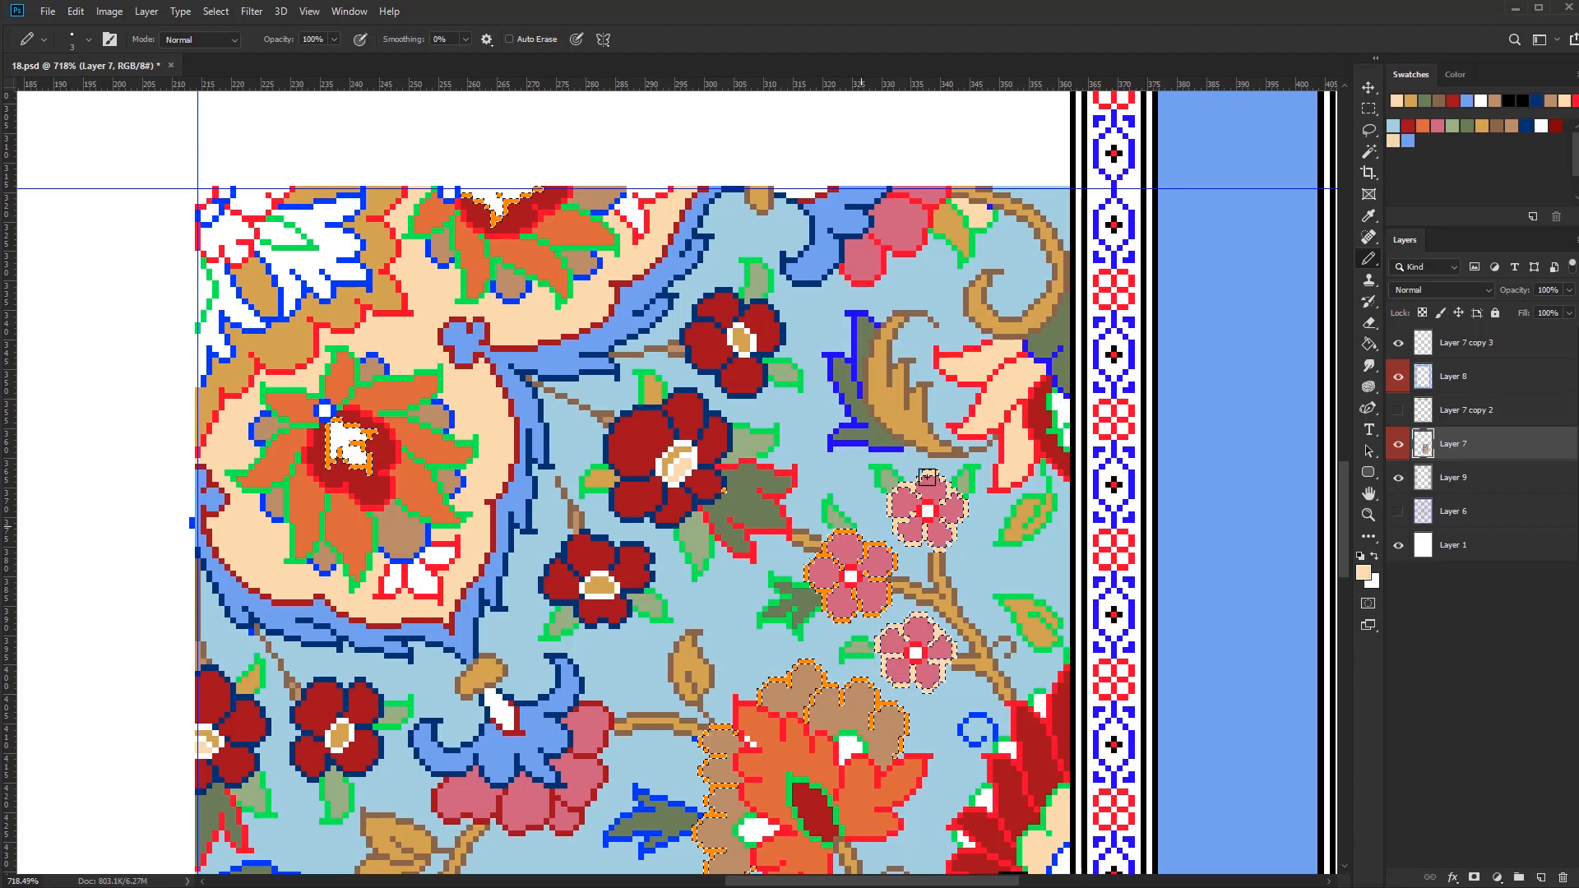
key("ctrl+d")
Fill the three pink flowers' centres dark red with white surrounds, and their small light green leaves' outlines tan
key("g")
left_click(1408, 125)
left_click(1541, 125)
scroll(912, 513, "up", 4)
left_click(964, 512)
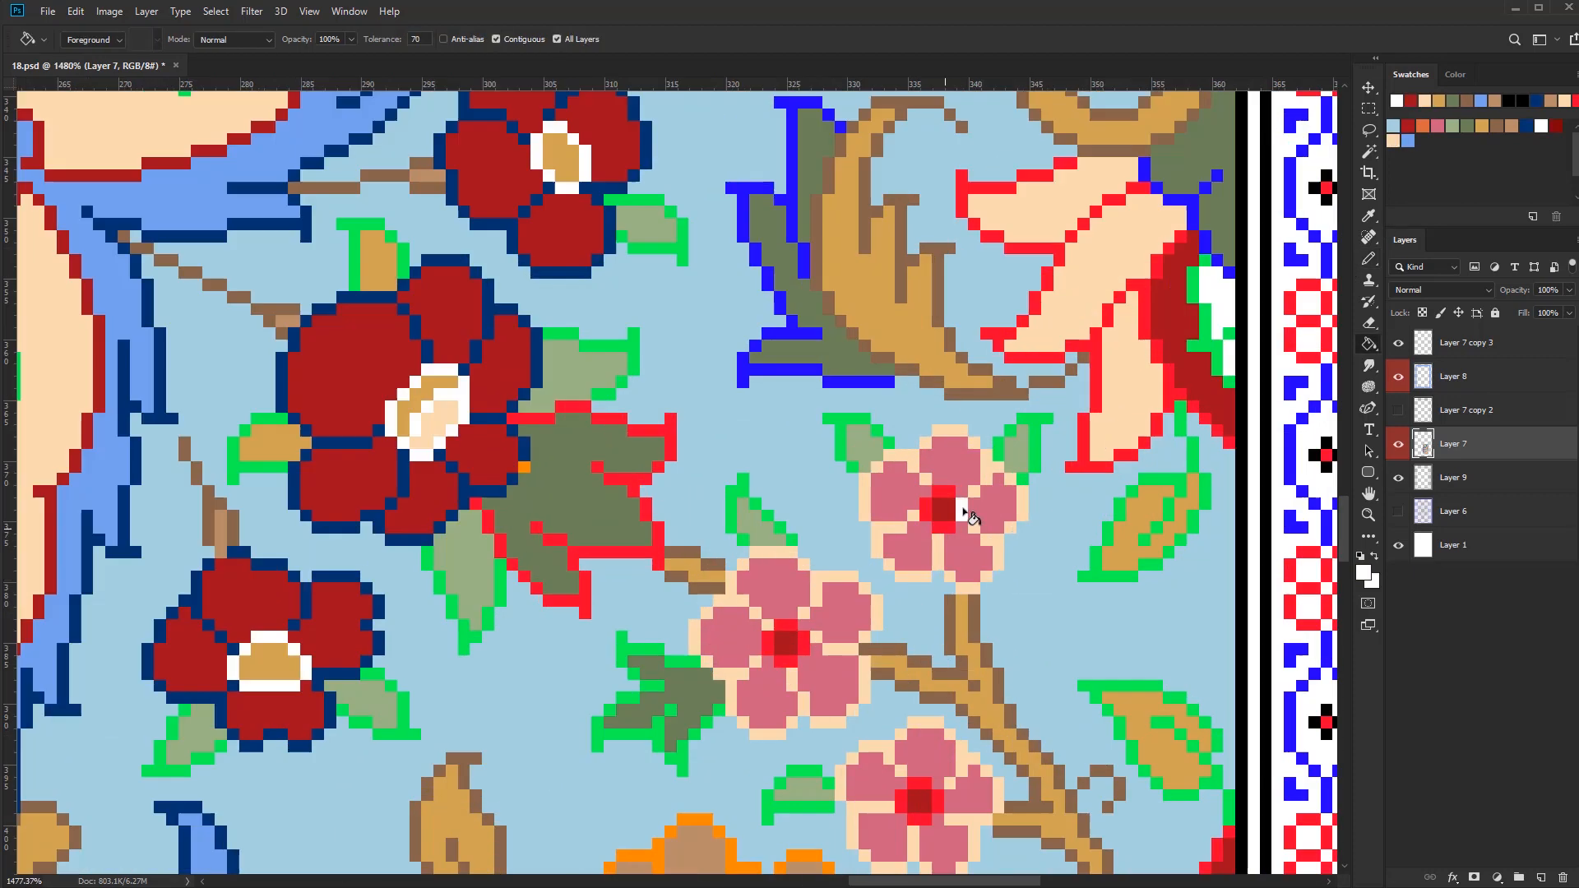
left_click(780, 650)
scroll(847, 683, "down", 2)
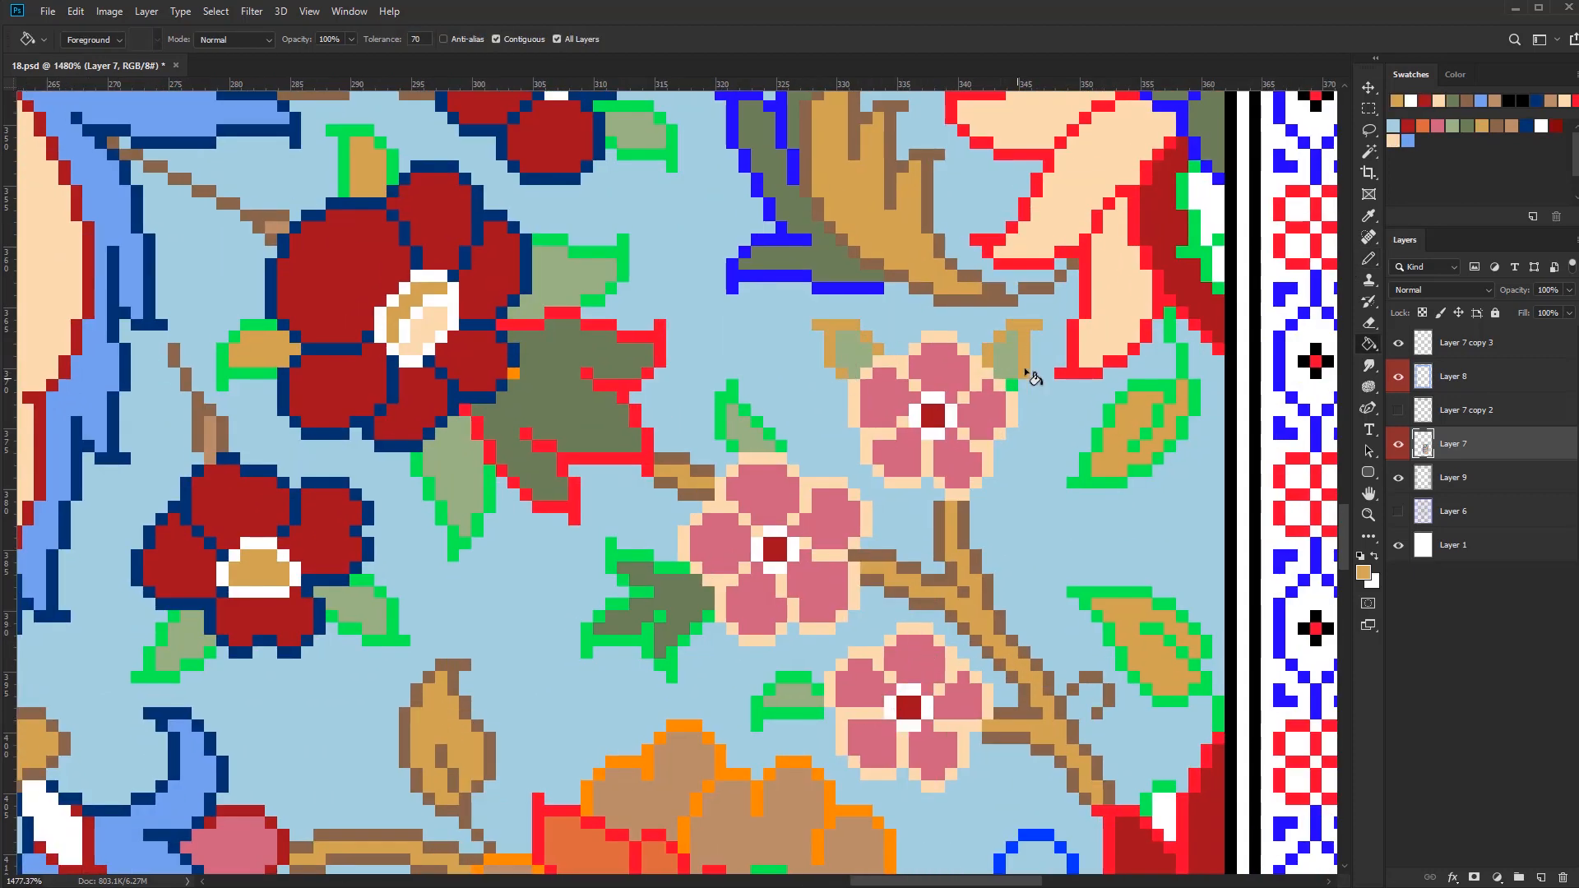
scroll(1028, 691, "down", 5)
Fill the green outlines and veins of the two tan leaves beside the border with olive green
left_click(1467, 126)
scroll(1151, 676, "up", 4)
left_click(1105, 722)
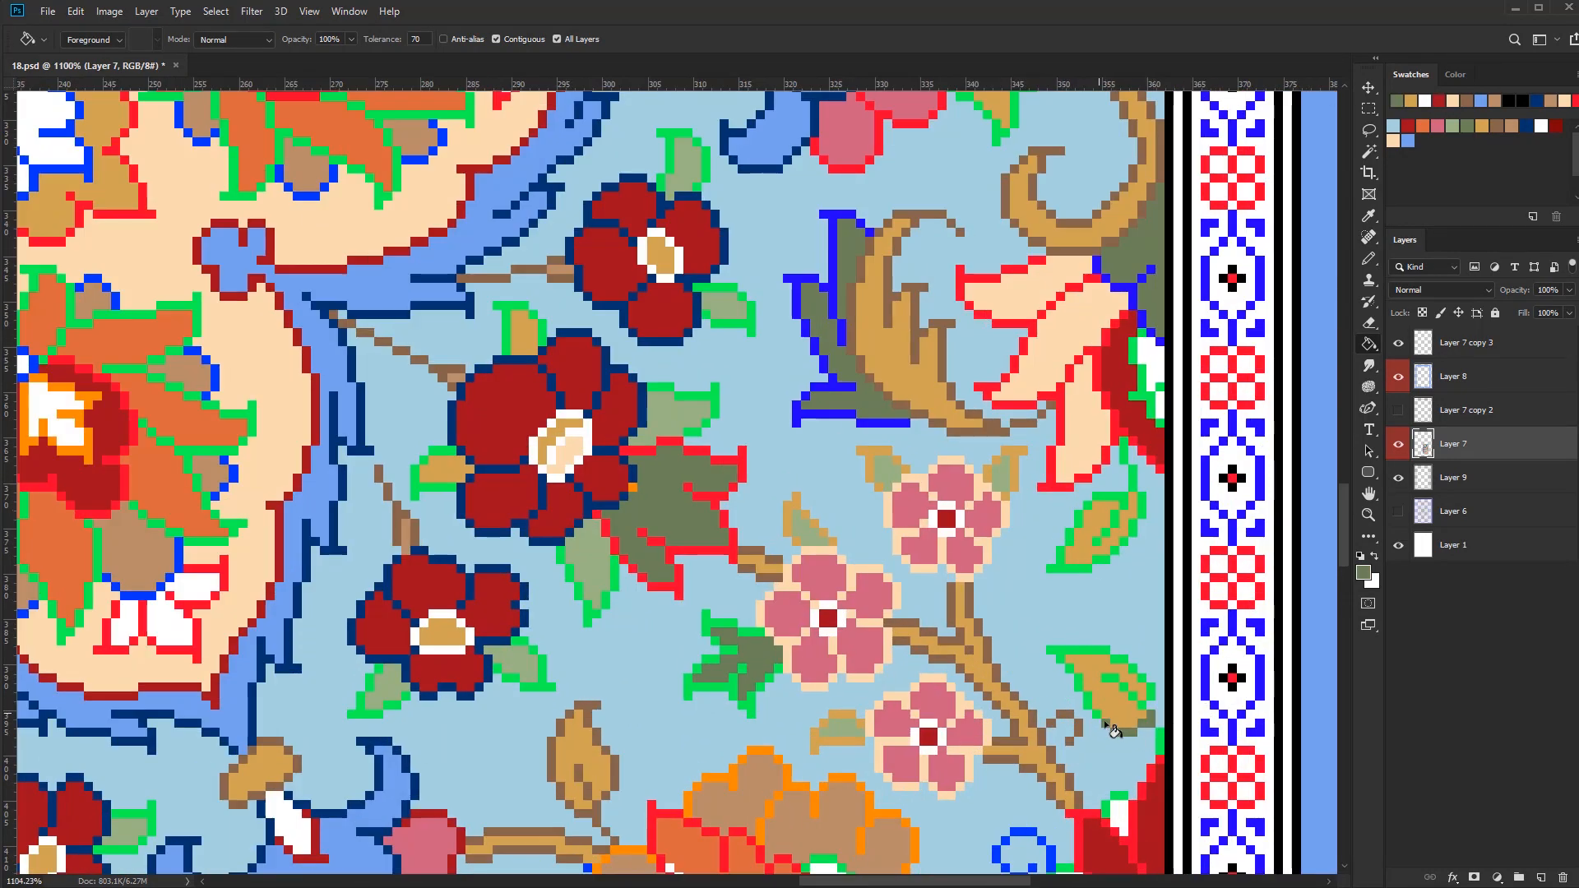
scroll(1136, 473, "up", 3)
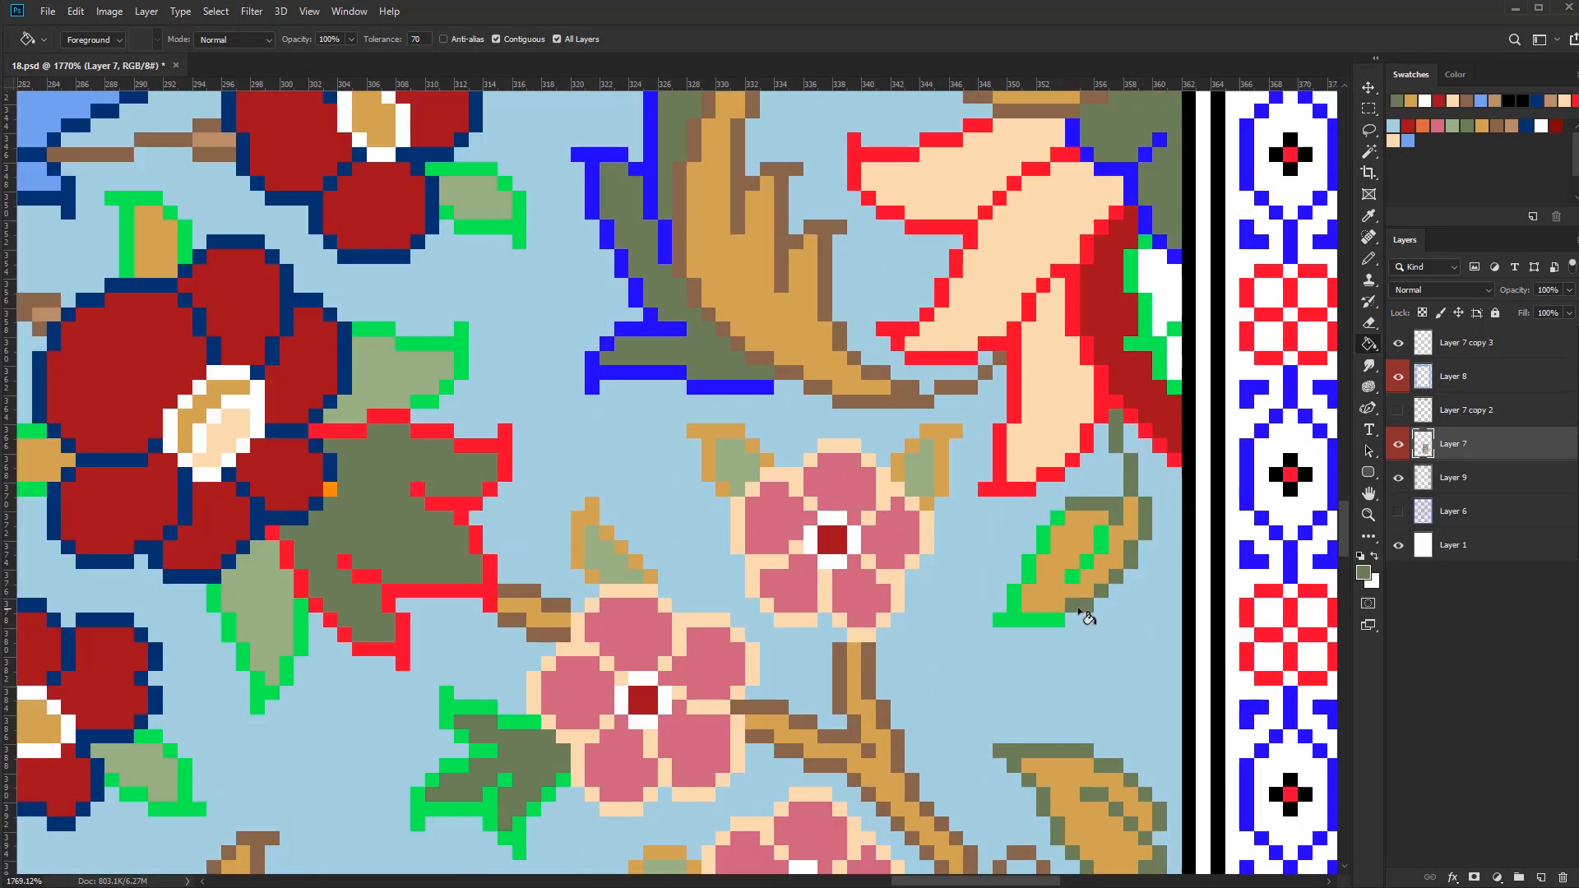
left_click_drag(1079, 610, 1059, 519)
left_click_drag(1102, 541, 1073, 576)
scroll(1084, 613, "down", 6)
scroll(841, 658, "up", 3)
left_click(988, 566, "alt")
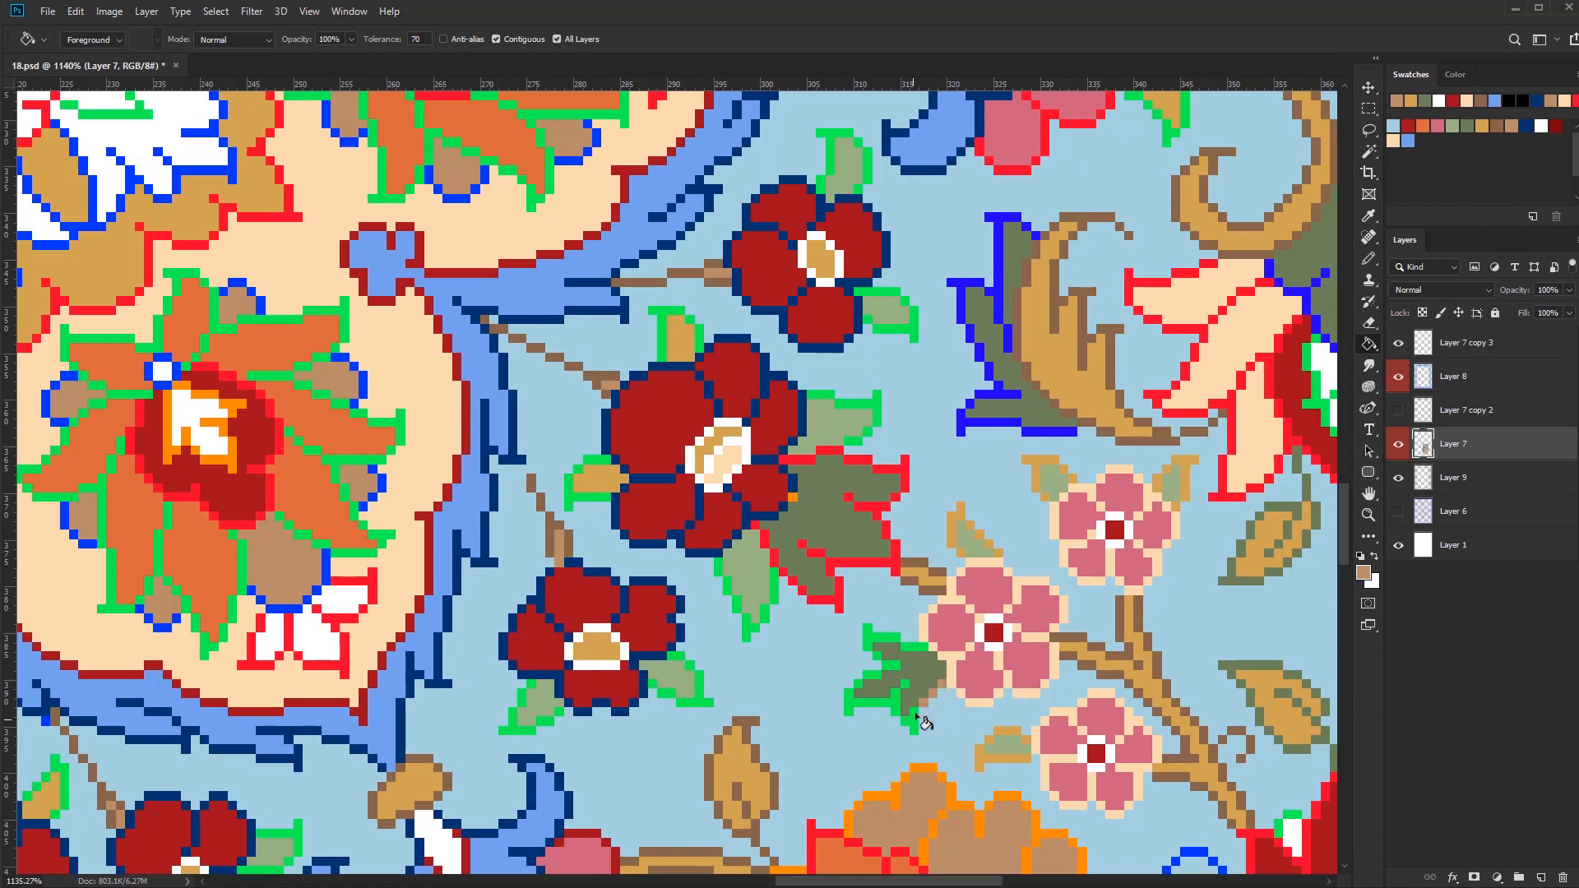
Fill the green outlines of the dark green leaf beneath the pink flower cluster with light brown
scroll(888, 635, "down", 5)
scroll(880, 576, "up", 4)
left_click(880, 526, "alt")
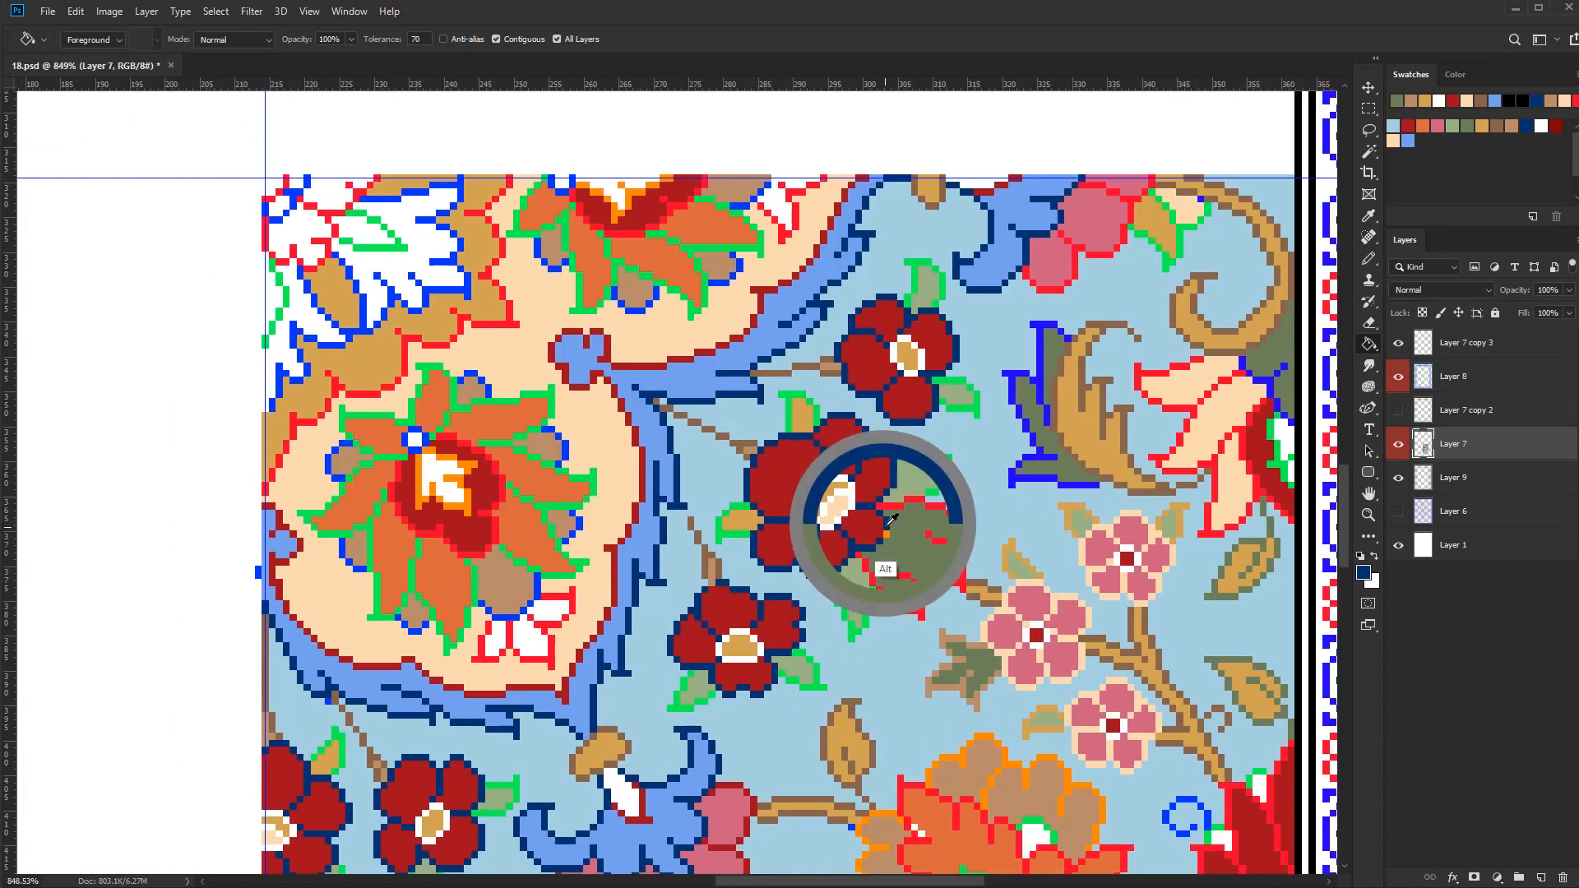
Fill the green outlines of the light green leaves around the upper dark red flowers with olive green
scroll(968, 388, "up", 3)
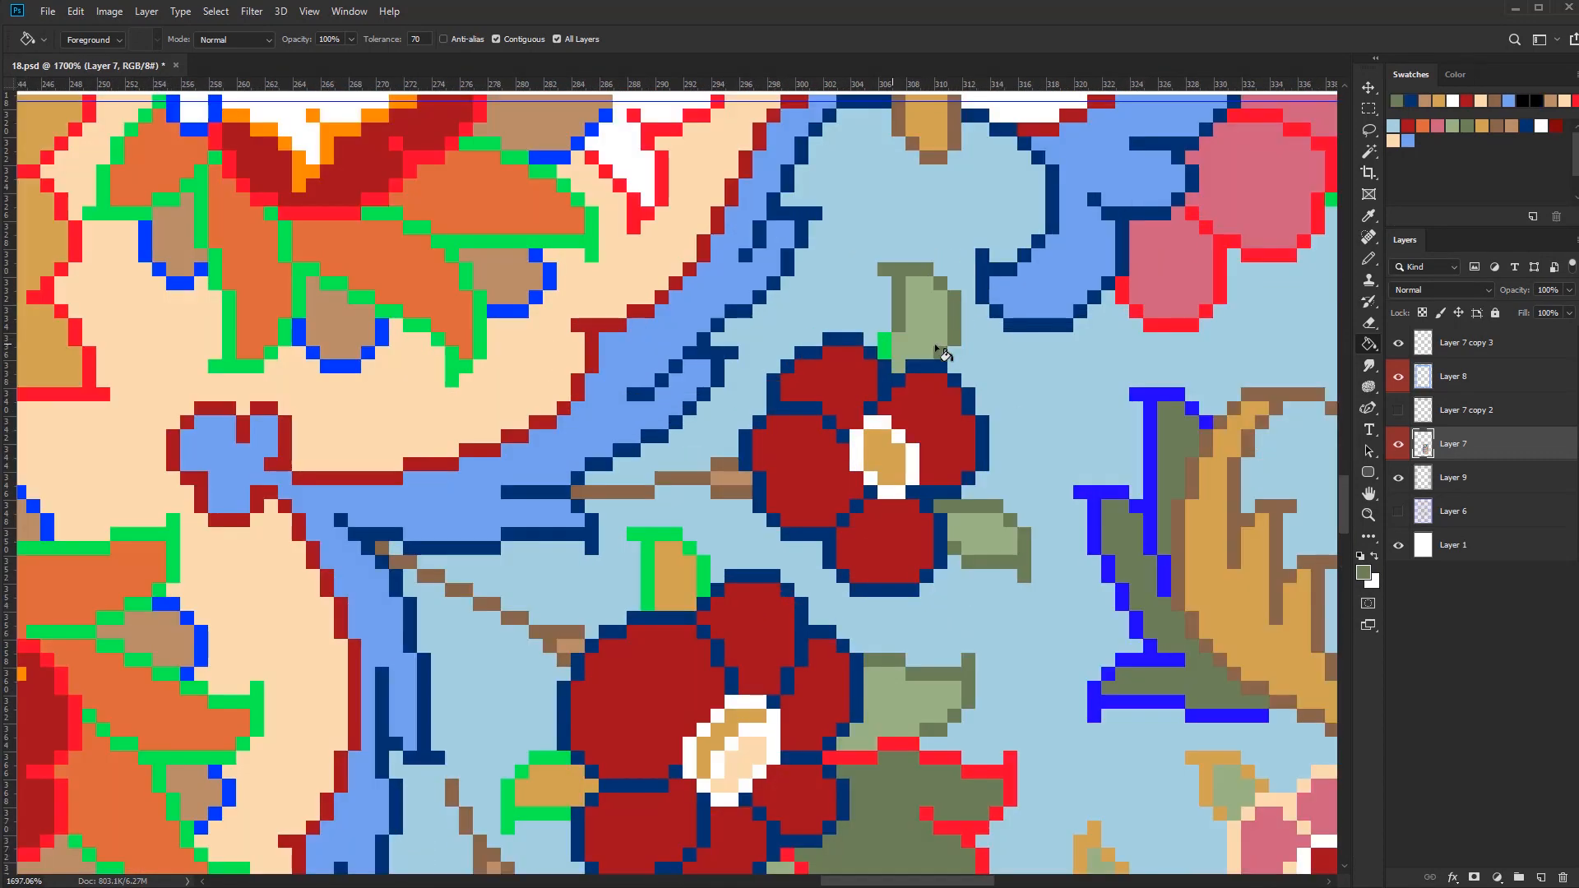
scroll(867, 646, "down", 1)
scroll(722, 607, "down", 5)
left_click_drag(724, 648, 731, 607)
scroll(685, 630, "up", 4)
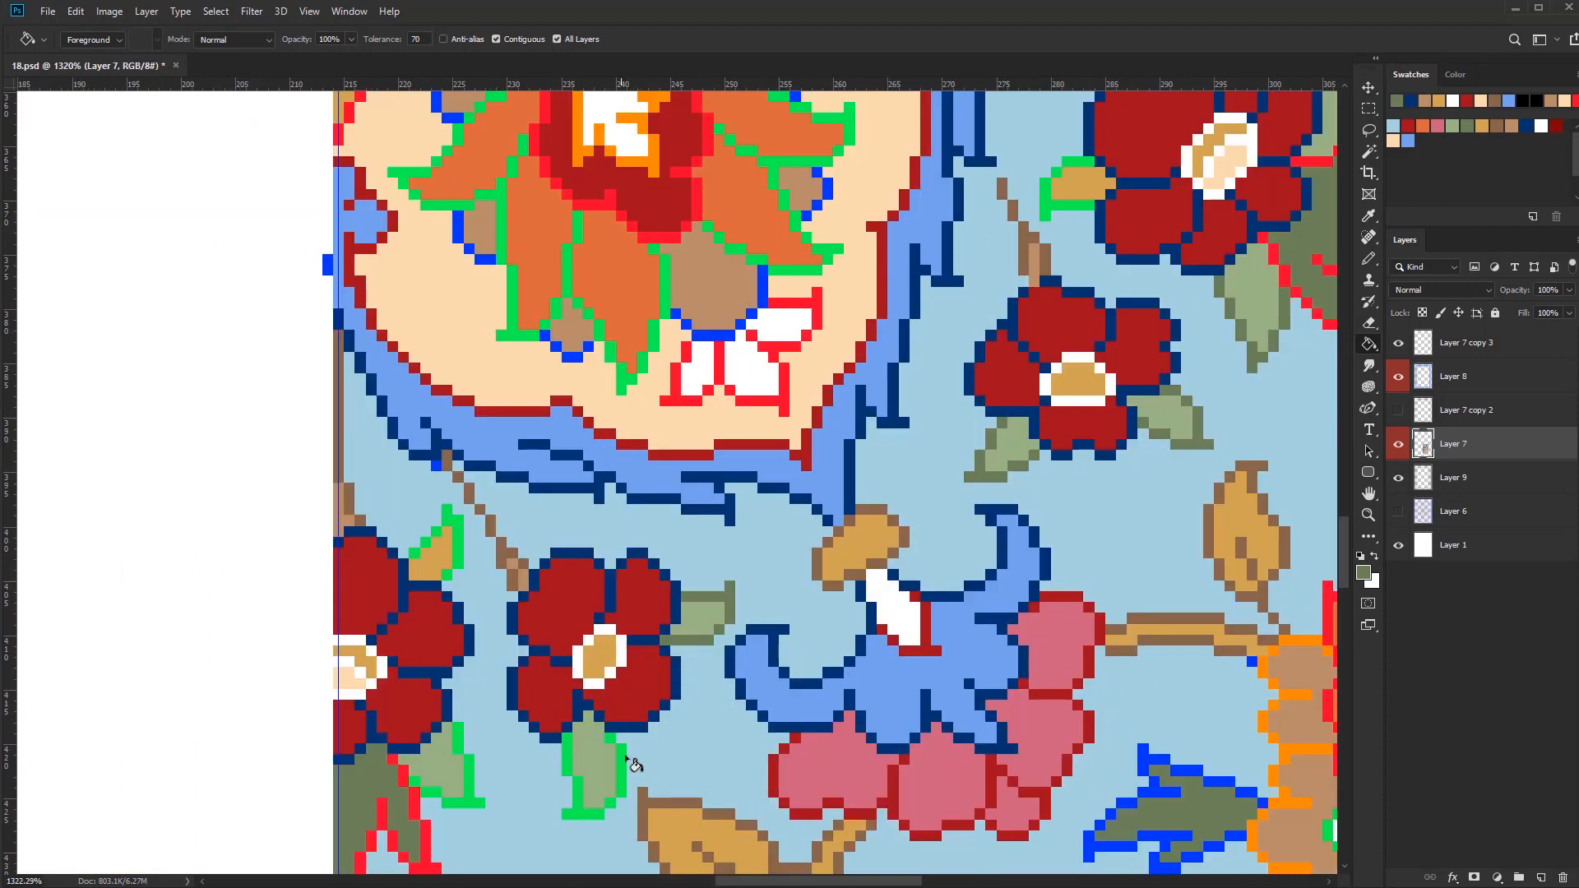
Recolour the green outlines of the light green leaves on the lower dark red flowers in olive green
left_click_drag(622, 753, 577, 796)
left_click_drag(471, 827, 648, 703)
mouse_move(608, 673)
left_mouse_down()
mouse_move(641, 611)
mouse_move(761, 707)
left_mouse_up()
key("b")
left_click(653, 604, "alt")
left_click(640, 630, "alt")
scroll(662, 615, "down", 5)
scroll(1020, 436, "up", 4)
Fill the green outlines of the small tan leaves beside the dark red flowers with brown
left_click(1009, 436)
left_click(933, 572)
left_click_drag(930, 588, 1066, 440)
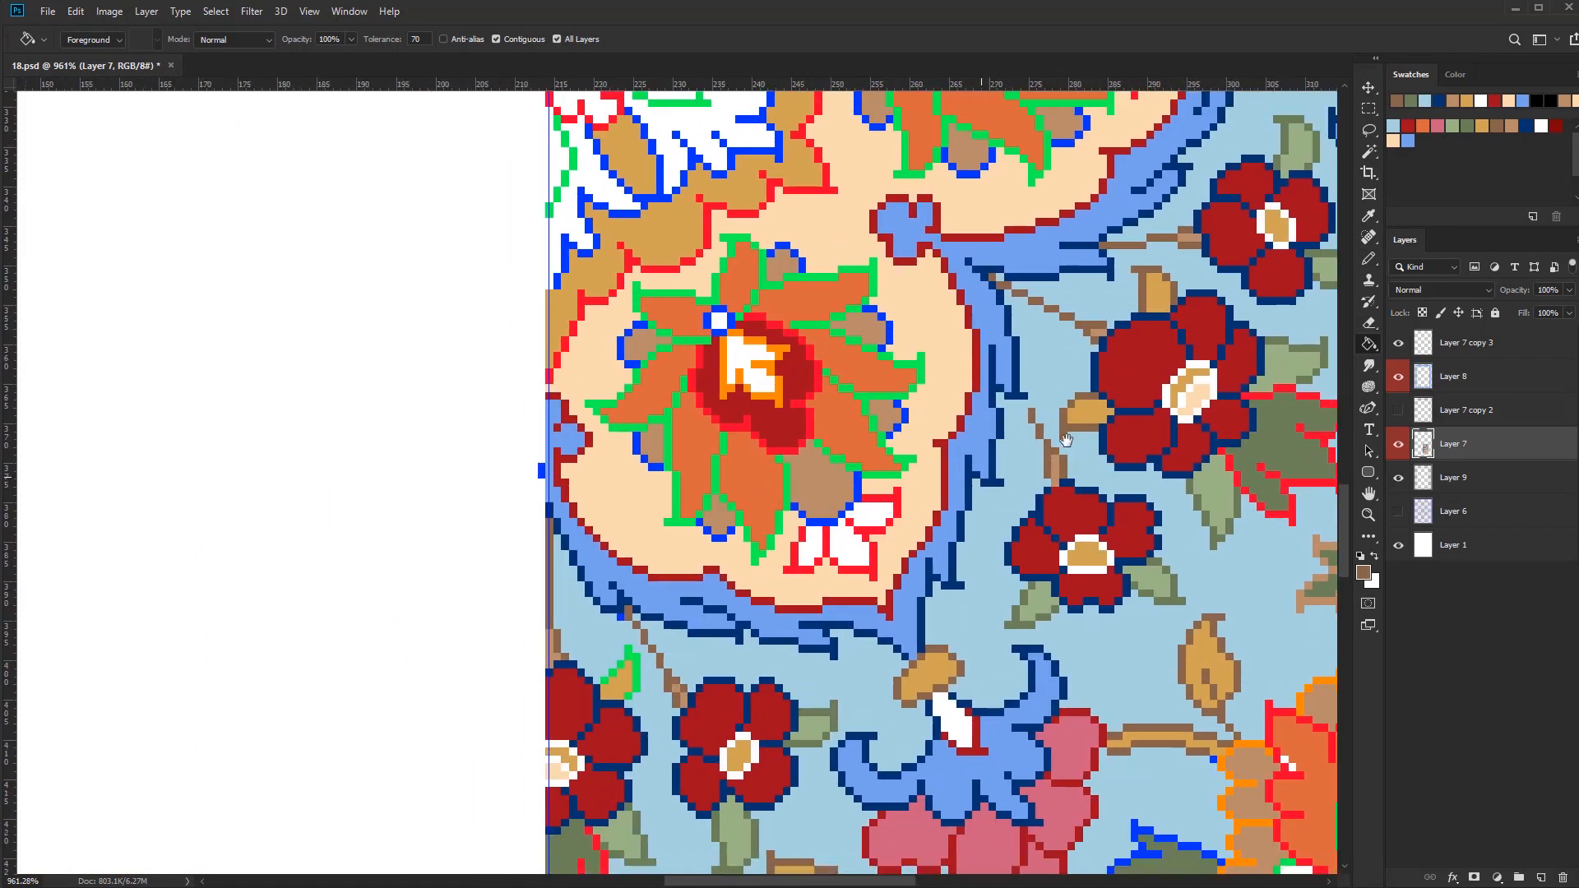
left_click(628, 696)
scroll(617, 629, "up", 3)
left_click(647, 606, "alt")
left_click(662, 607)
scroll(704, 633, "down", 7)
left_click_drag(703, 634, 630, 480)
scroll(650, 238, "up", 3)
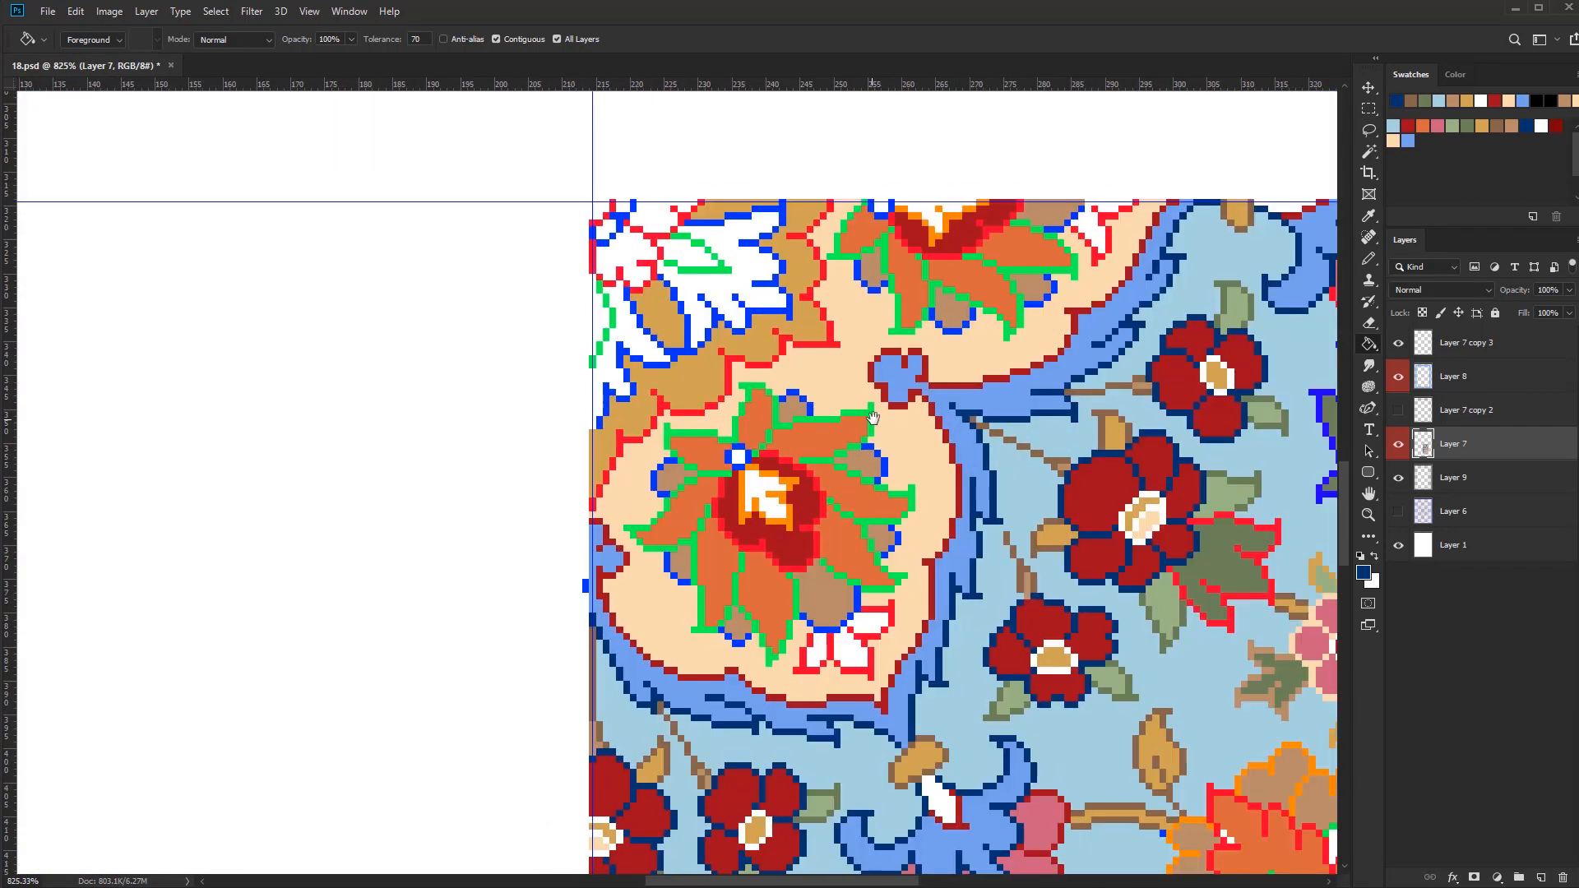
Select the red outline pixels, recolour the scalloped edge of the tan band in black, and clear the selection
left_click_drag(649, 238, 738, 353)
left_click(1556, 126)
key("w")
left_click(908, 365)
key("b")
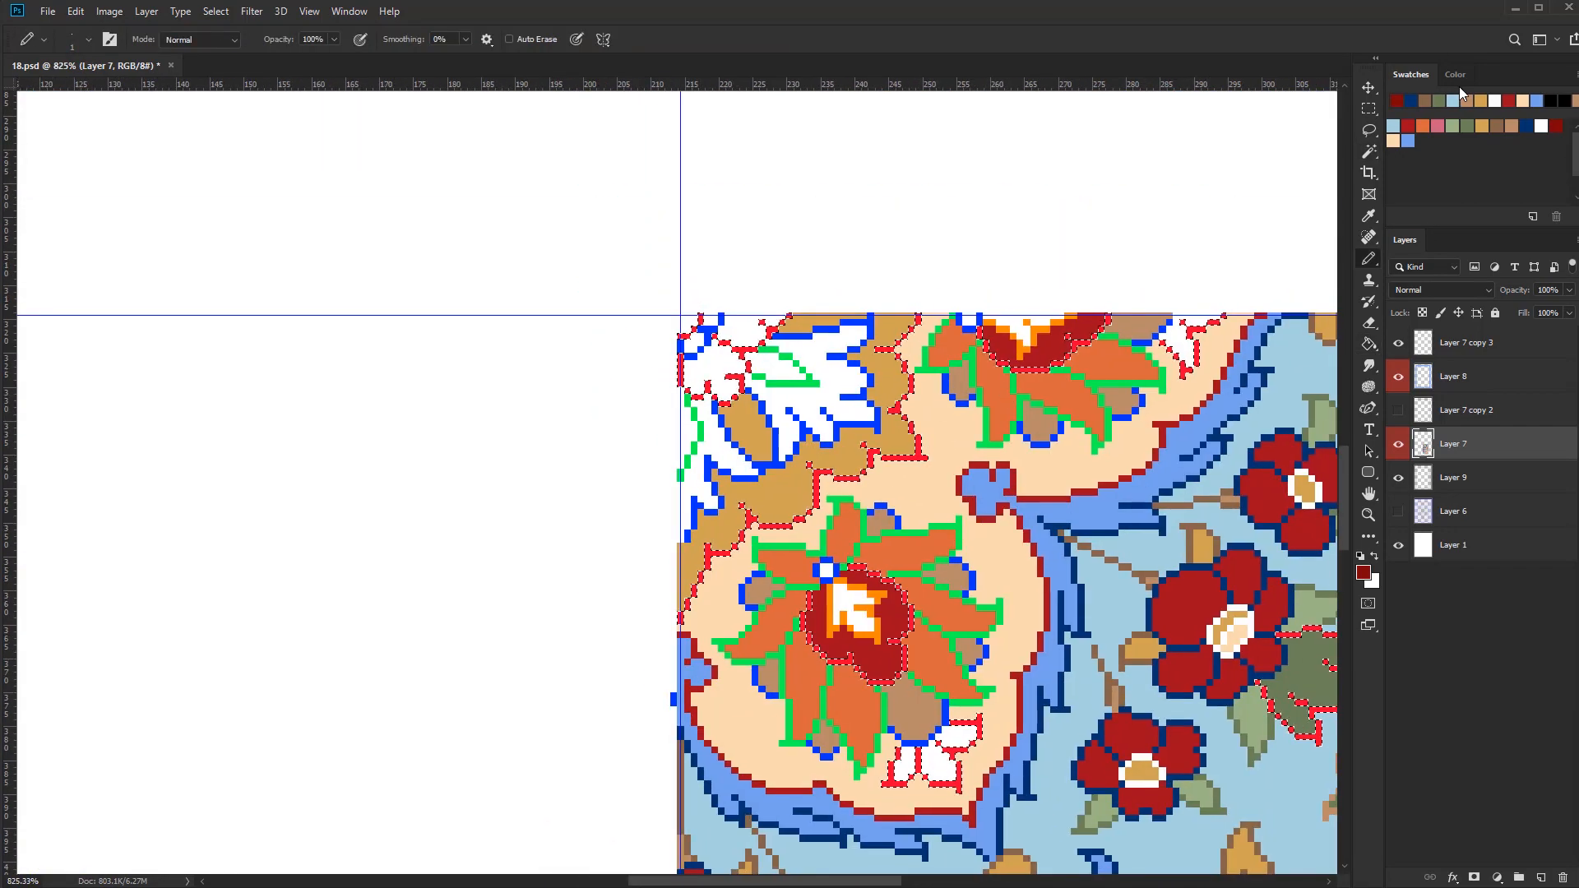
left_click(1551, 100)
left_click_drag(918, 318, 885, 348)
left_click_drag(919, 457, 709, 598)
Select the green outline pixels and recolour the petal outlines of both orange flowers on the peach ground in navy
key("w")
left_click(859, 512)
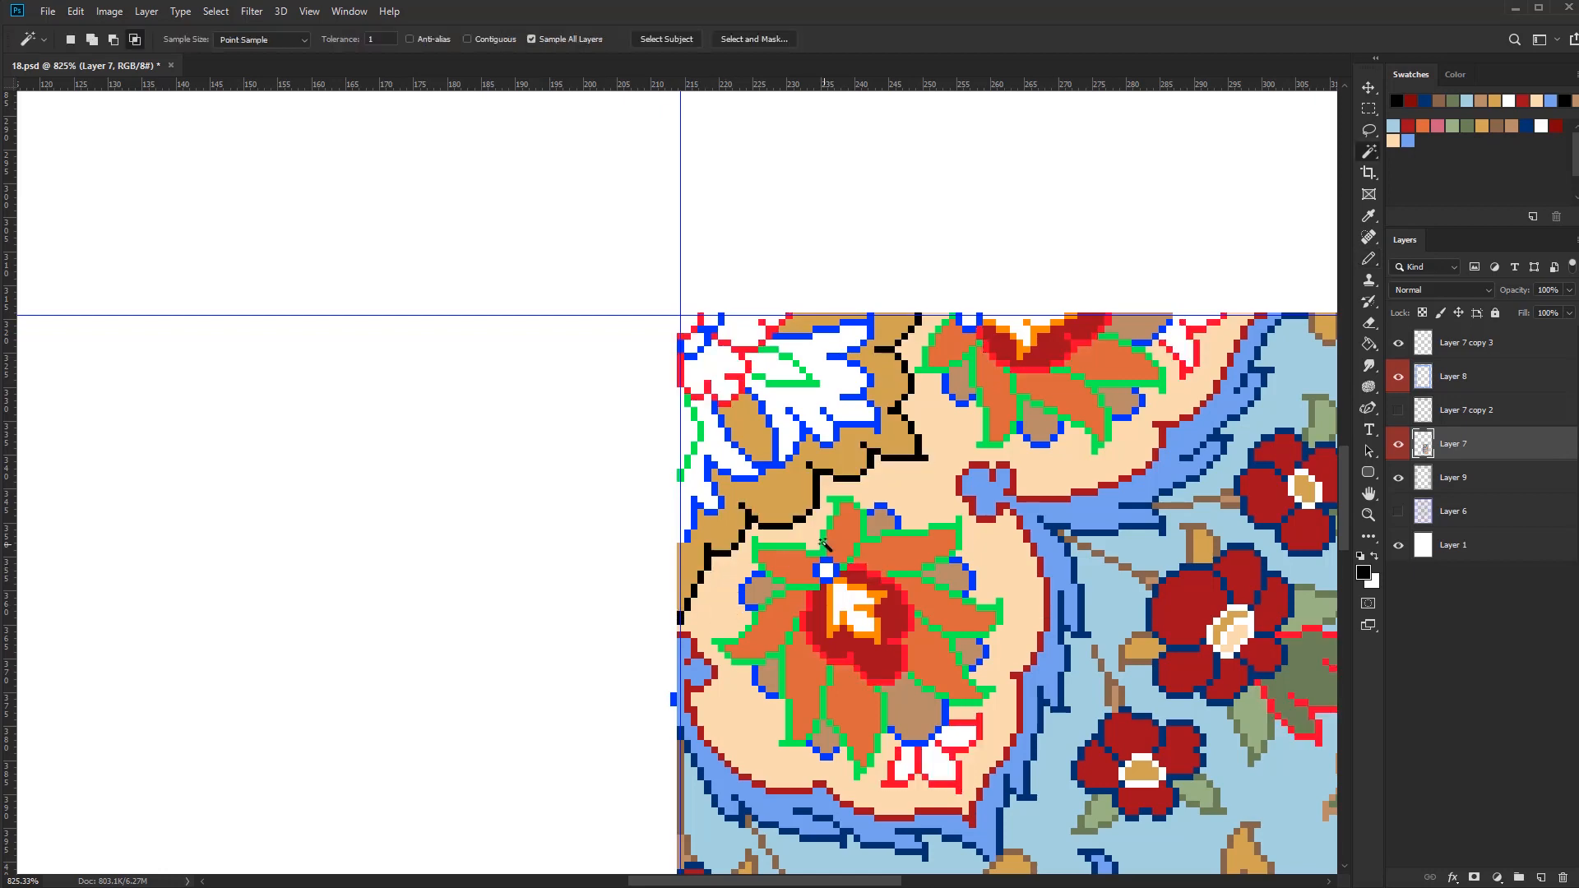
key("b")
left_click(1527, 127)
left_click_drag(835, 526, 954, 654)
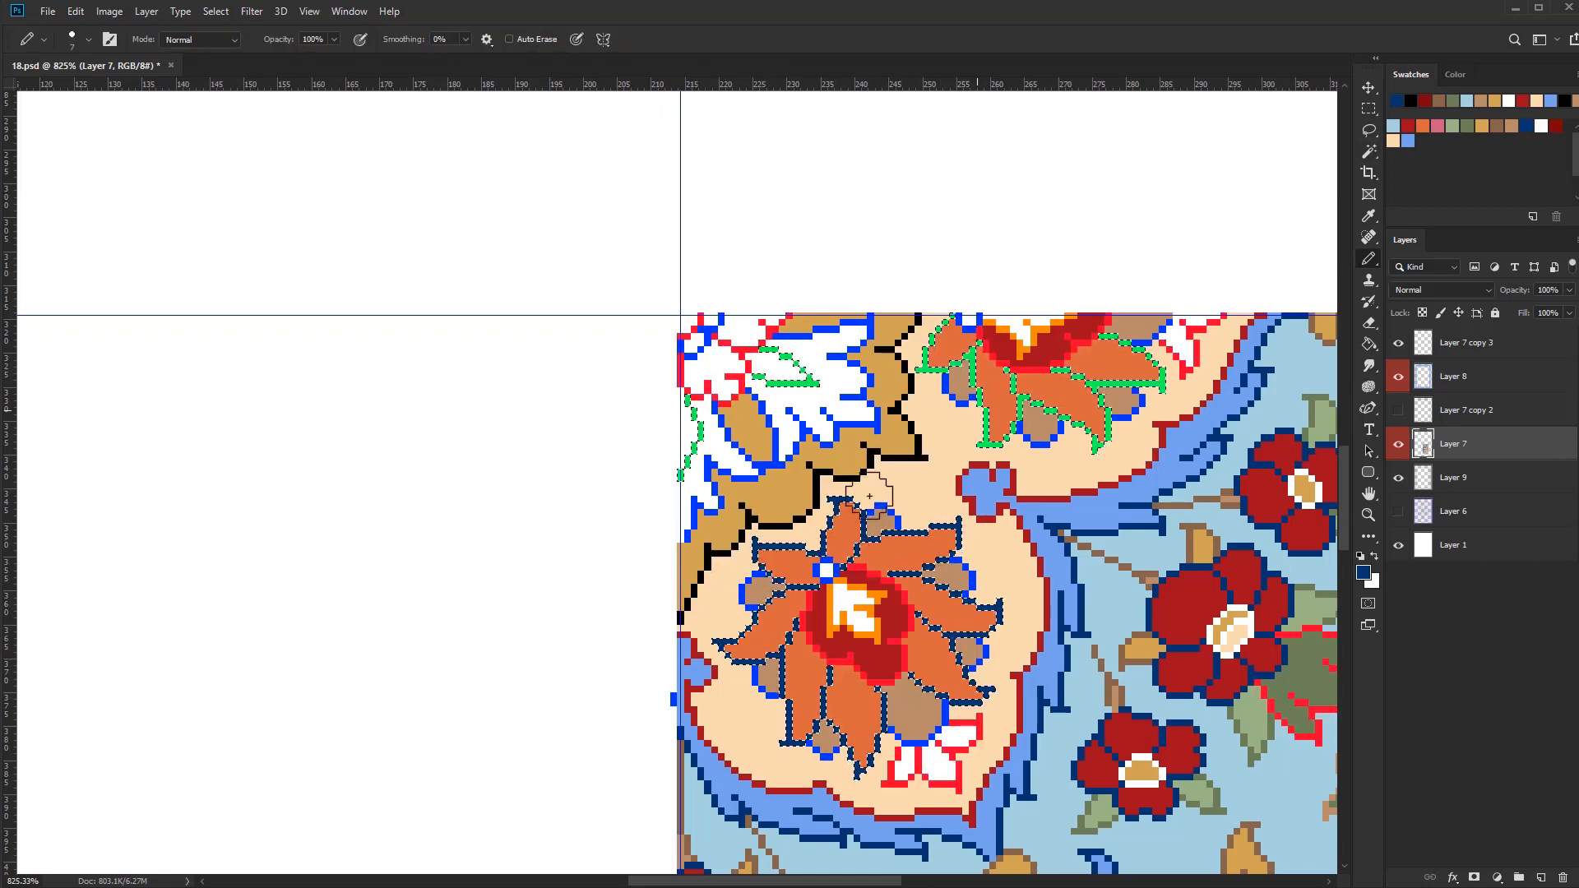
scroll(947, 510, "down", 3)
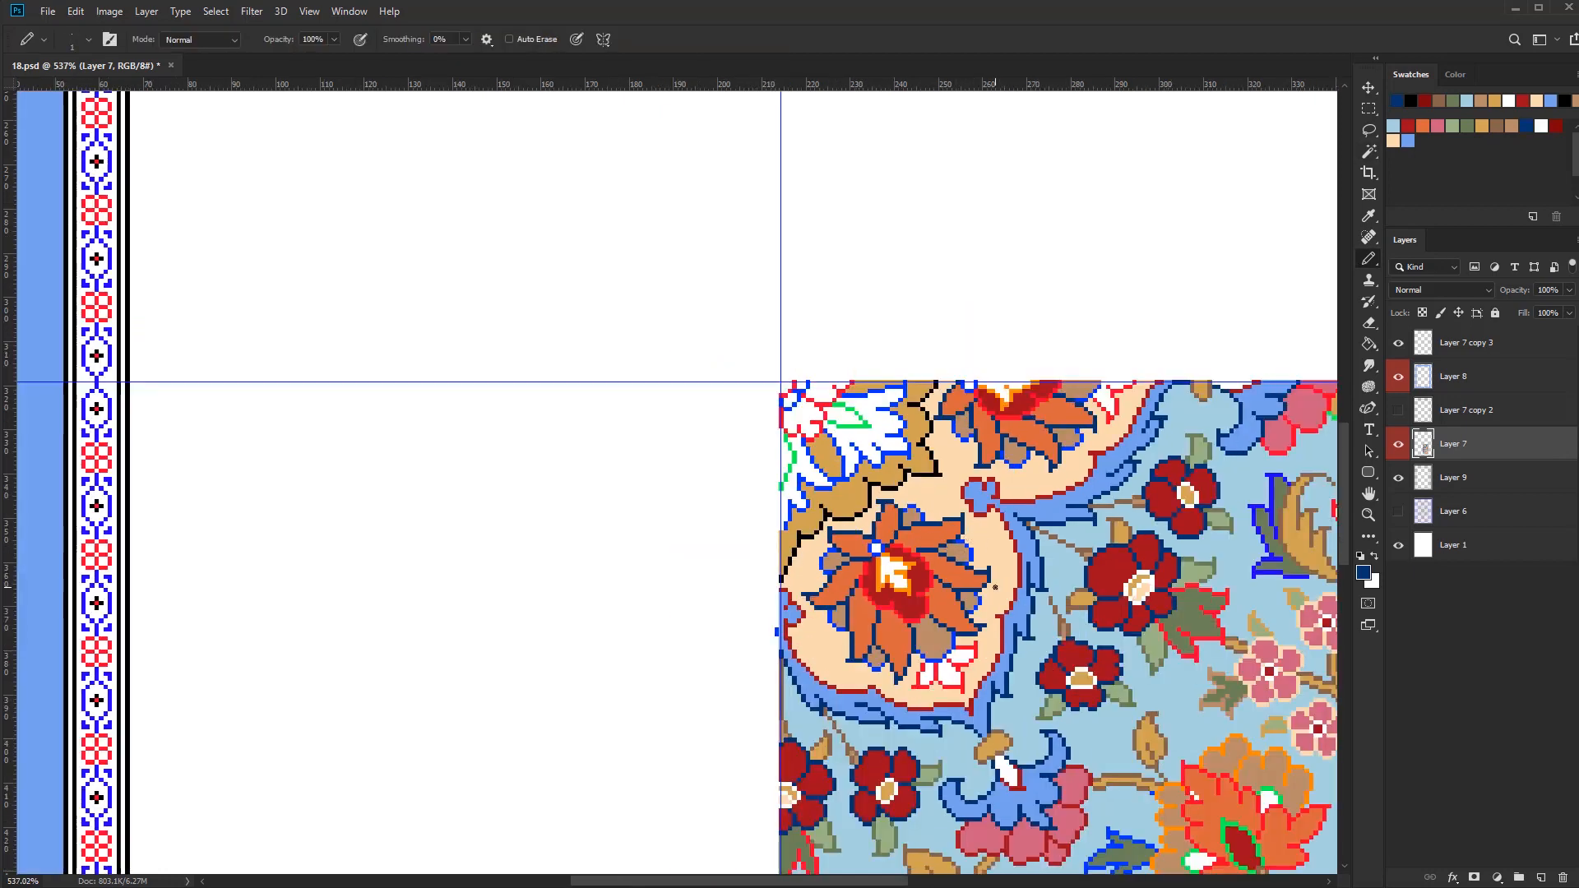
Select the blue outline pixels, recolour the edges of the brown lobes behind the orange flowers in light blue, and clear the selection
scroll(910, 498, "up", 7)
key("w")
left_click(913, 531)
key("b")
scroll(894, 468, "down", 6)
left_click(1393, 126)
key("bracketleft")
left_click_drag(972, 596, 901, 495)
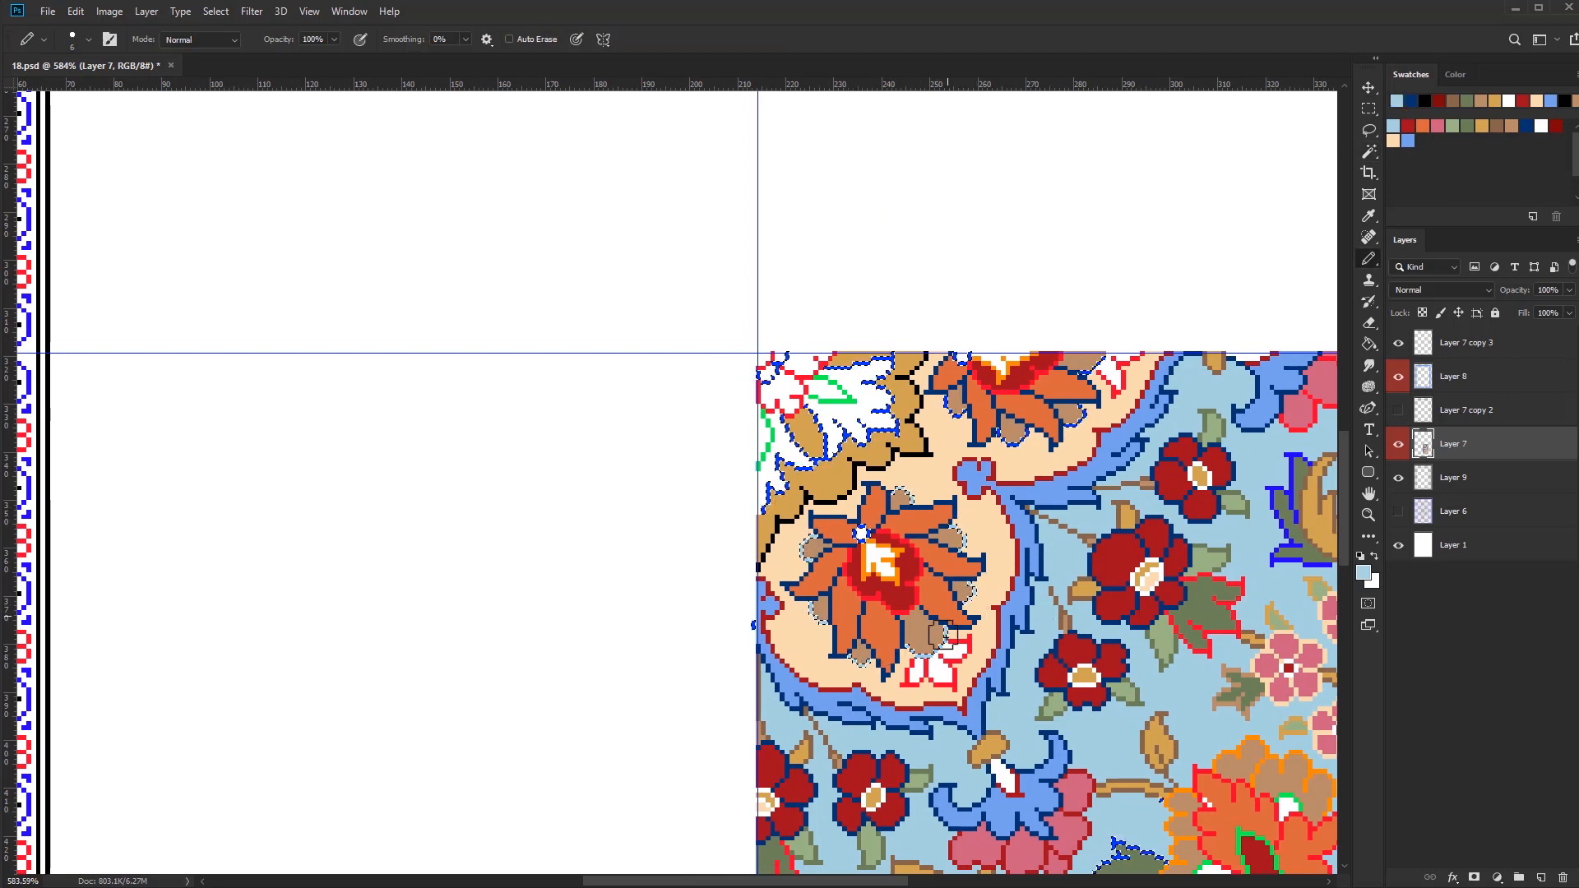
key("g")
key("ctrl+d")
Fill the blue pixels around the white dots above both orange flowers' centres with tan
scroll(905, 539, "up", 4)
left_click(825, 435, "alt")
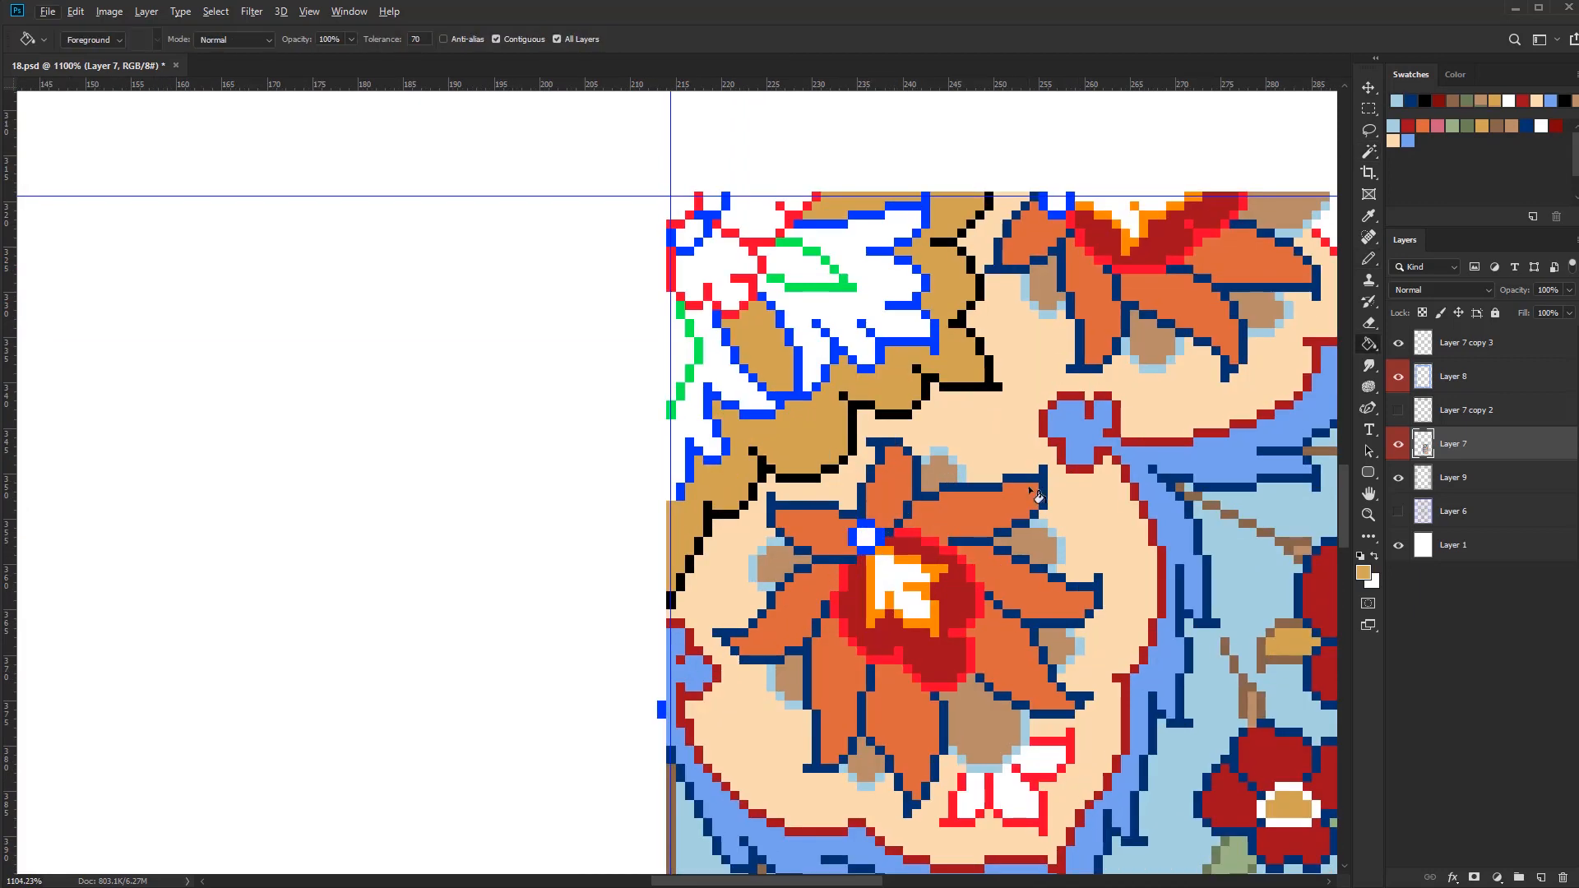
left_click(866, 524)
left_click(880, 538)
left_click(1070, 202)
scroll(1067, 514, "down", 3)
left_click_drag(1067, 514, 961, 518)
Fill the white centres of both orange flowers with light green
key("b")
left_click(1451, 126)
scroll(837, 534, "up", 7)
key("bracketleft")
key("bracketleft")
key("bracketleft")
key("bracketleft")
key("bracketleft")
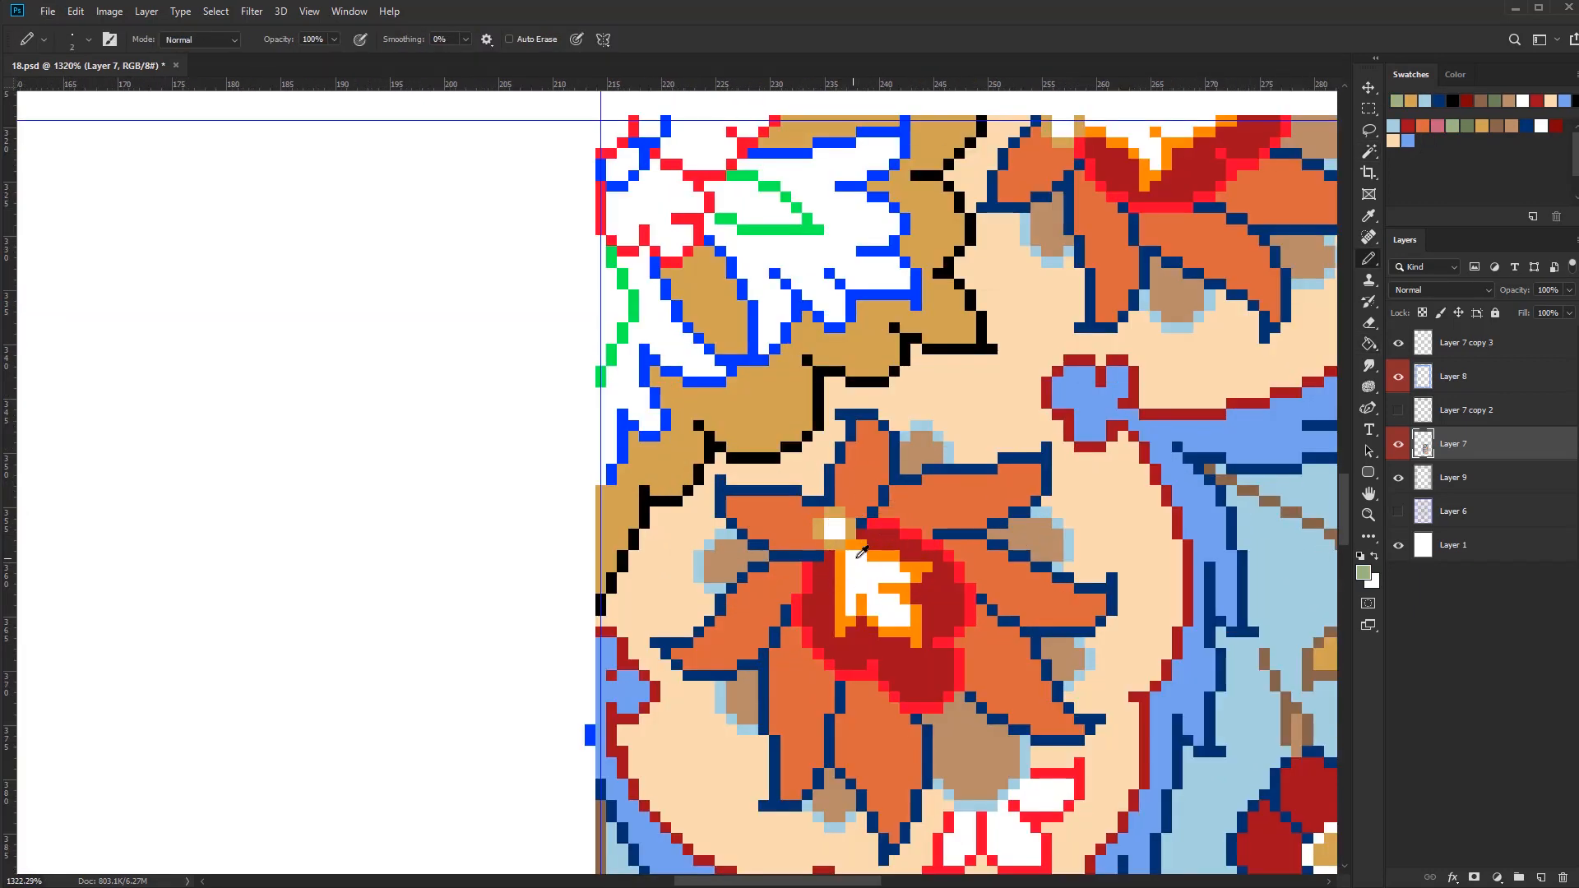
key("g")
left_click(875, 577)
key("b")
left_click(1089, 123)
key("g")
left_click(1145, 151)
key("b")
scroll(894, 621, "down", 5)
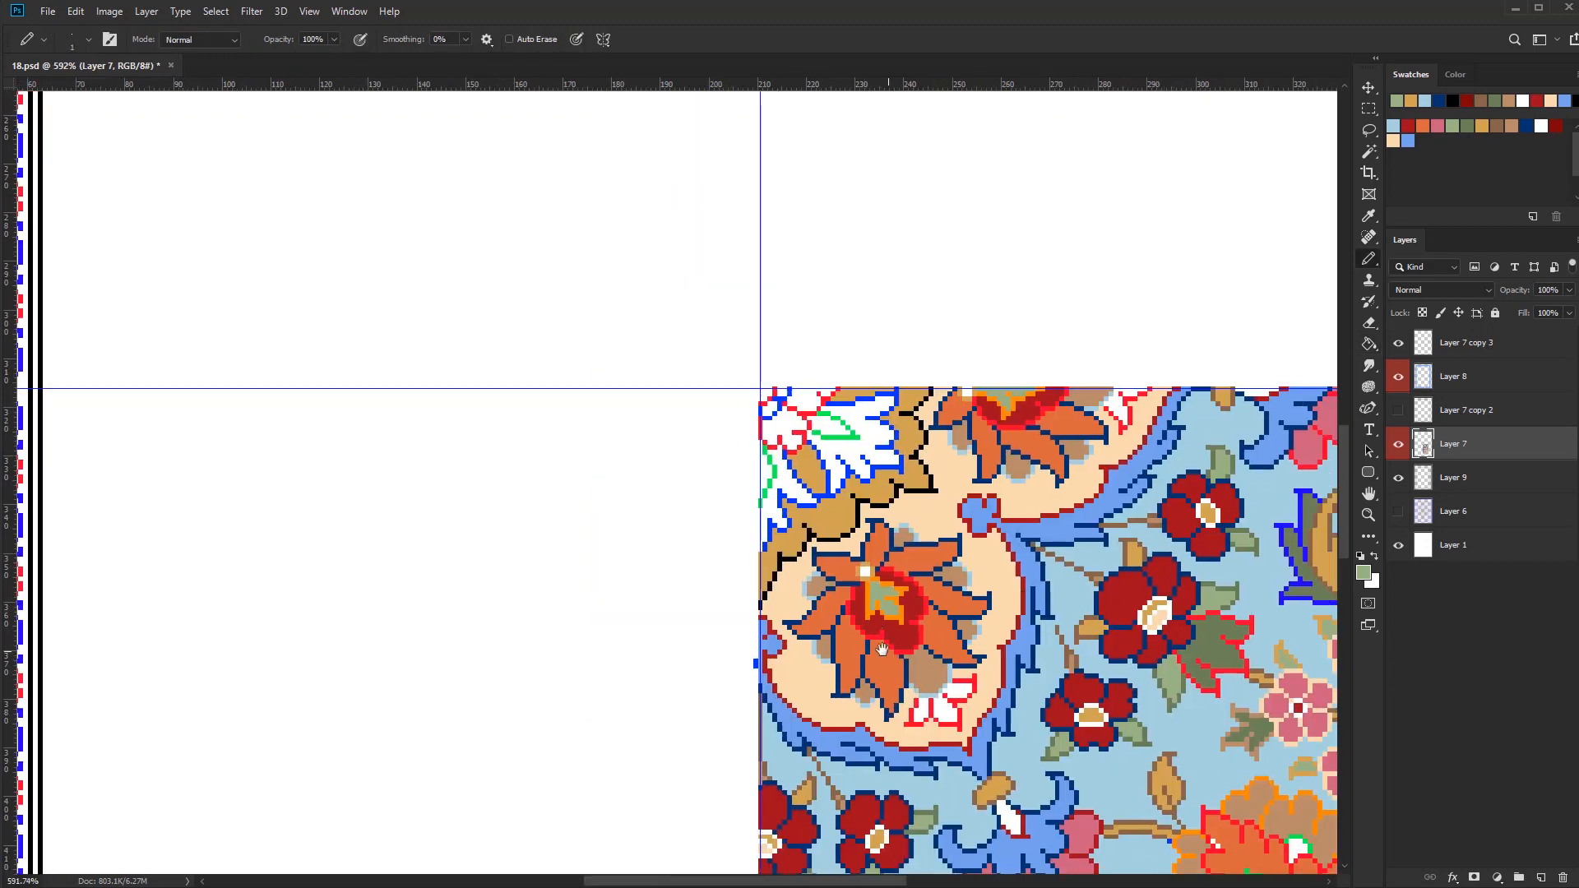
Recolour the orange outlines around both flowers' light green centres in peach
scroll(892, 617, "up", 5)
left_click(789, 467, "alt")
left_click_drag(841, 554, 840, 543)
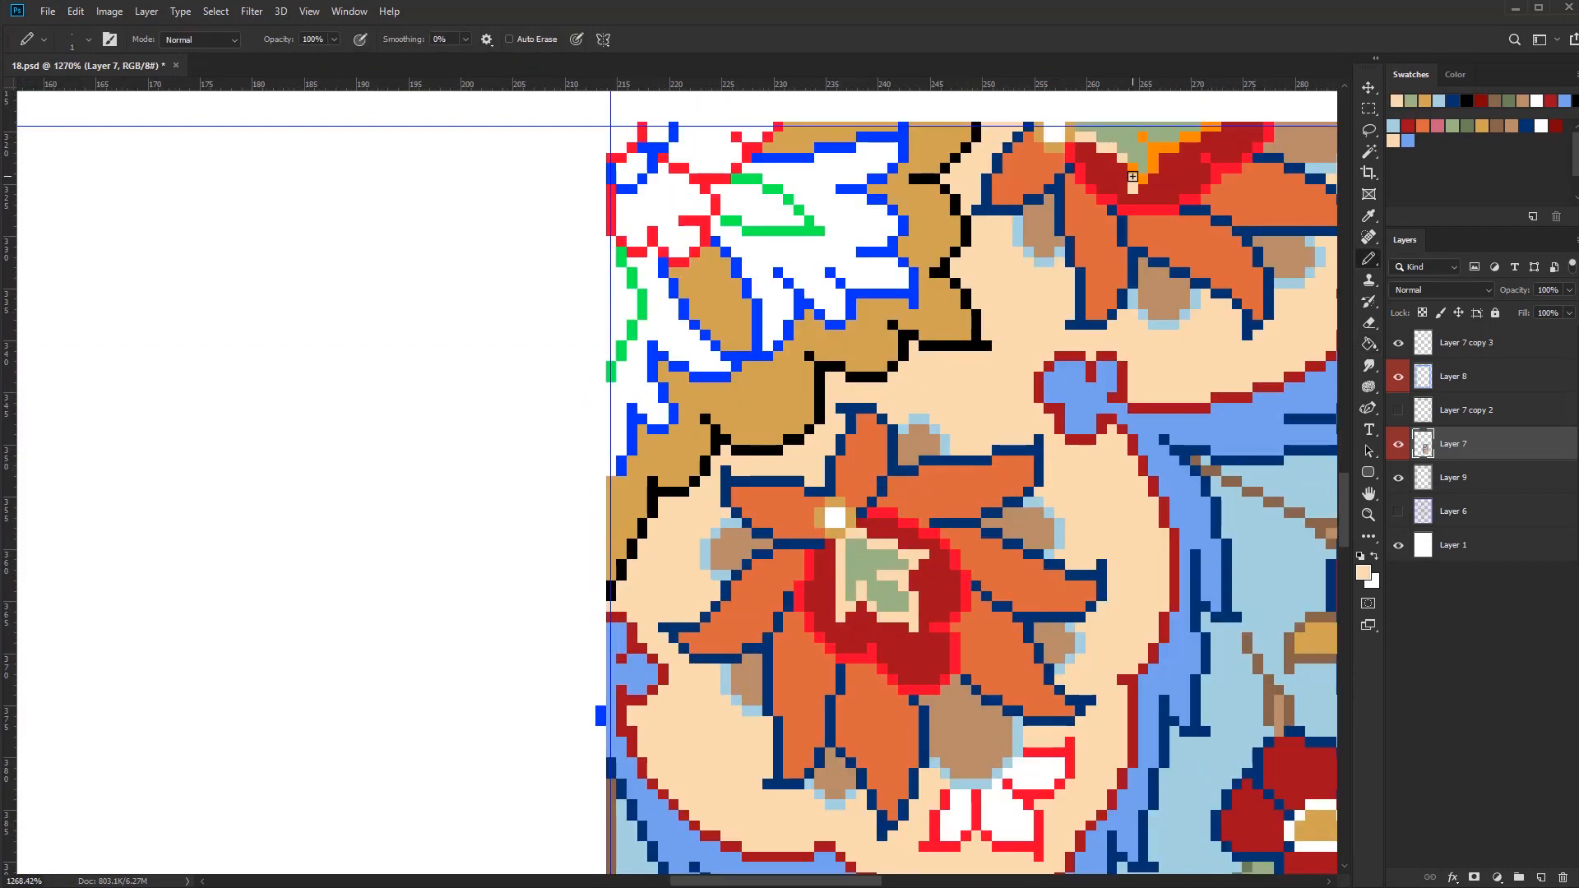
left_click_drag(1205, 127, 1217, 128)
scroll(994, 444, "down", 3)
Select the bright red outline pixels and recolour the edges of both orange flowers' dark red centres in white
left_click(972, 651, "alt")
key("w")
left_click(992, 638)
key("b")
key("bracketright")
key("bracketright")
key("bracketright")
key("bracketright")
left_click_drag(792, 485, 853, 570)
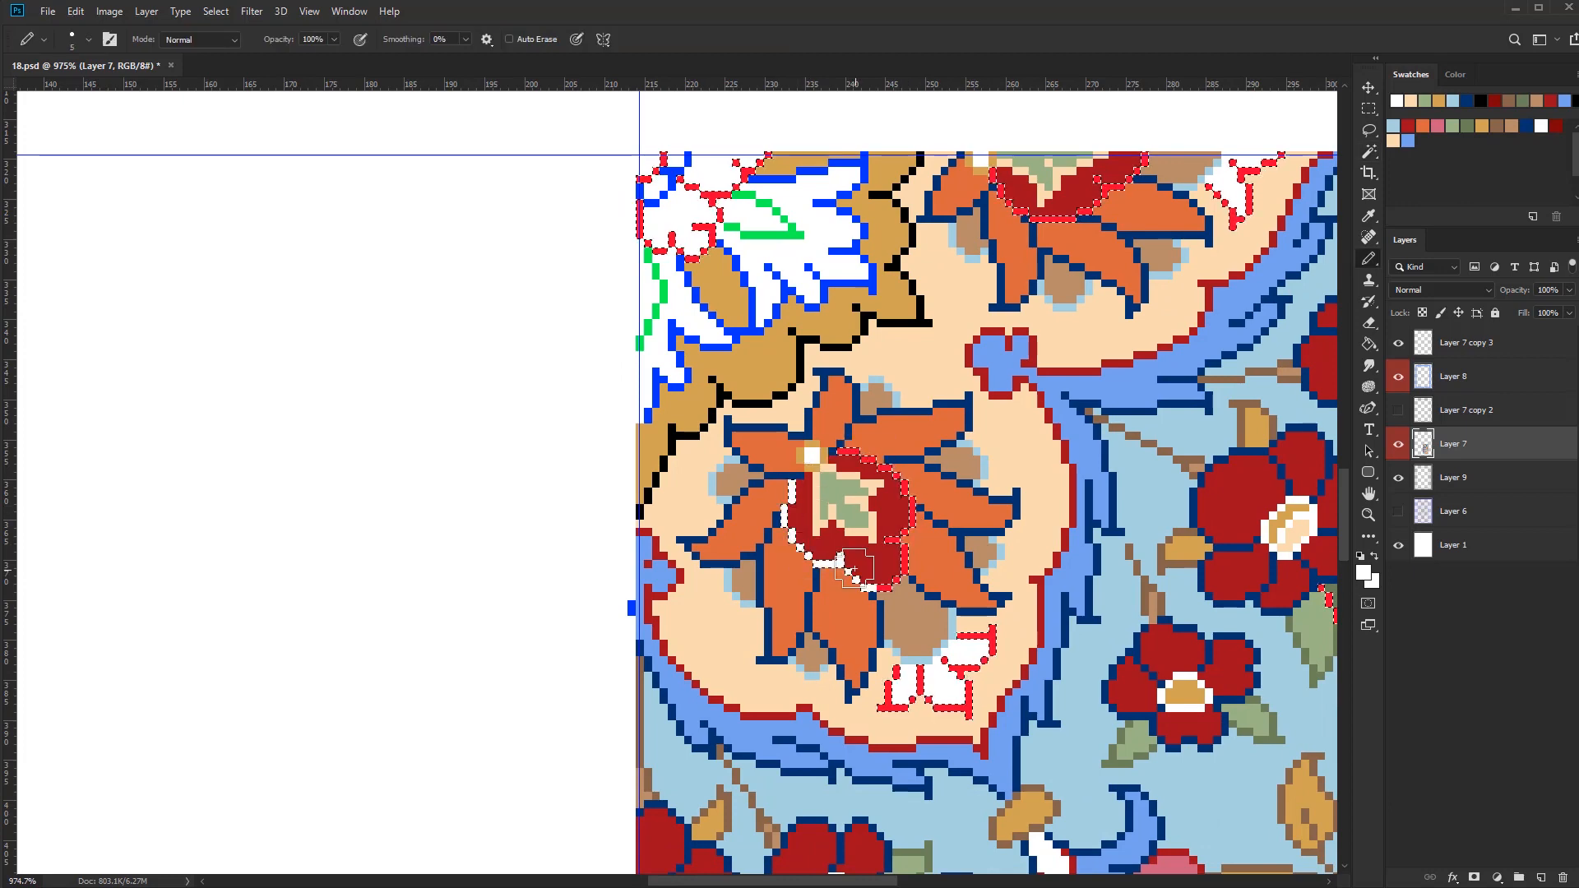
left_click_drag(994, 170, 1143, 174)
scroll(879, 598, "down", 4)
Fill the corner flower's white petals with orange, undo the last fill, and pencil along the flower's cut edge
key("g")
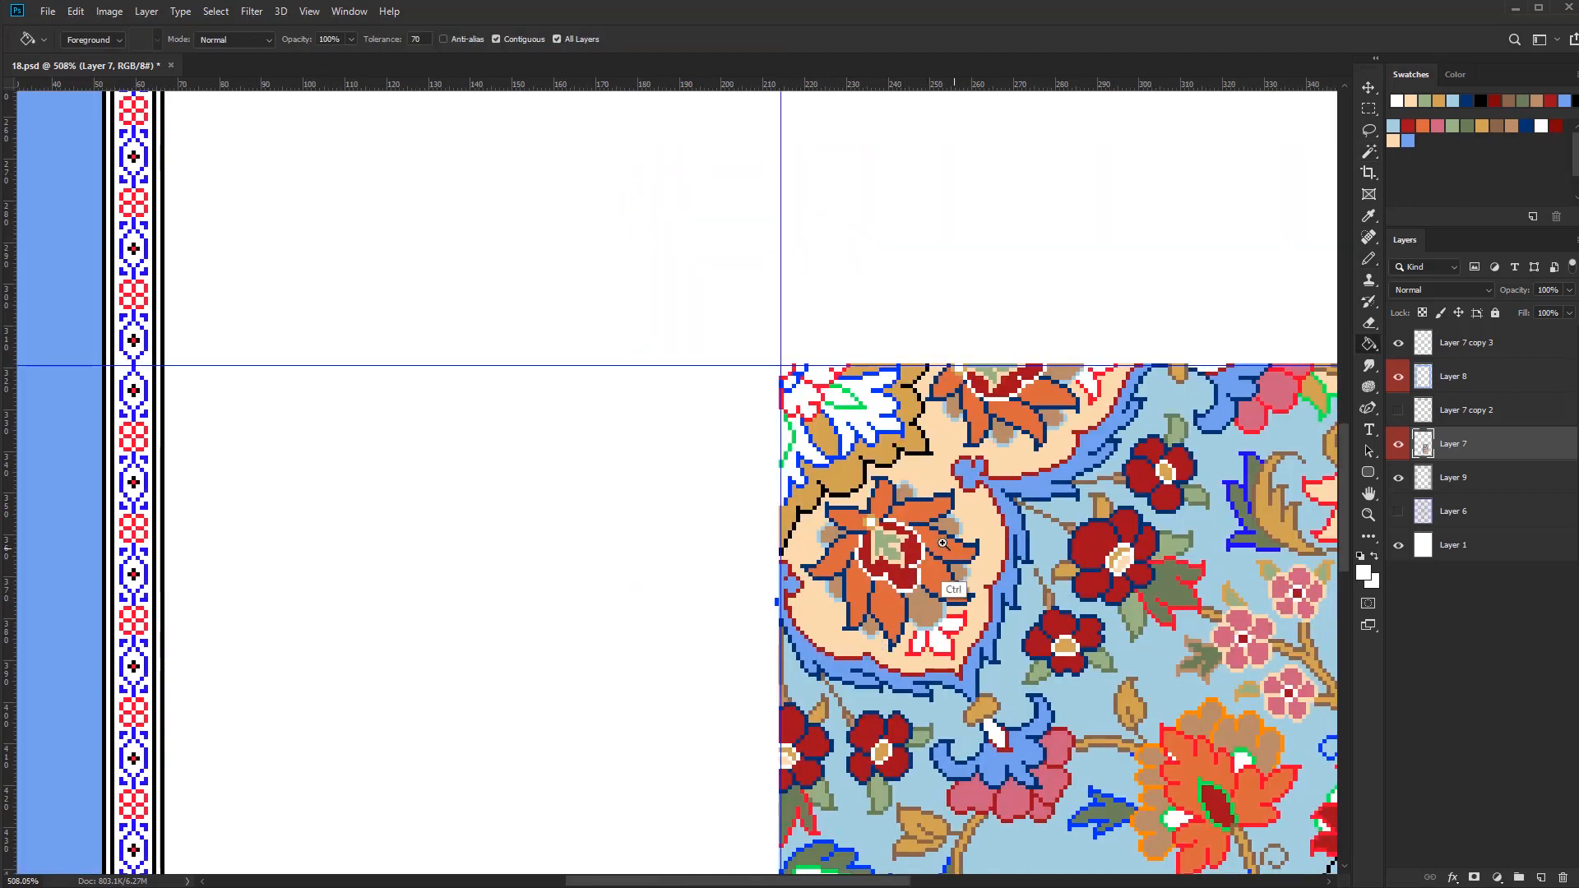
left_click(953, 553, "alt")
scroll(971, 560, "down", 1)
left_click(898, 440)
left_click(831, 466)
key("ctrl+z")
key("b")
scroll(817, 438, "up", 6)
left_click_drag(809, 575, 809, 651)
scroll(809, 648, "down", 6)
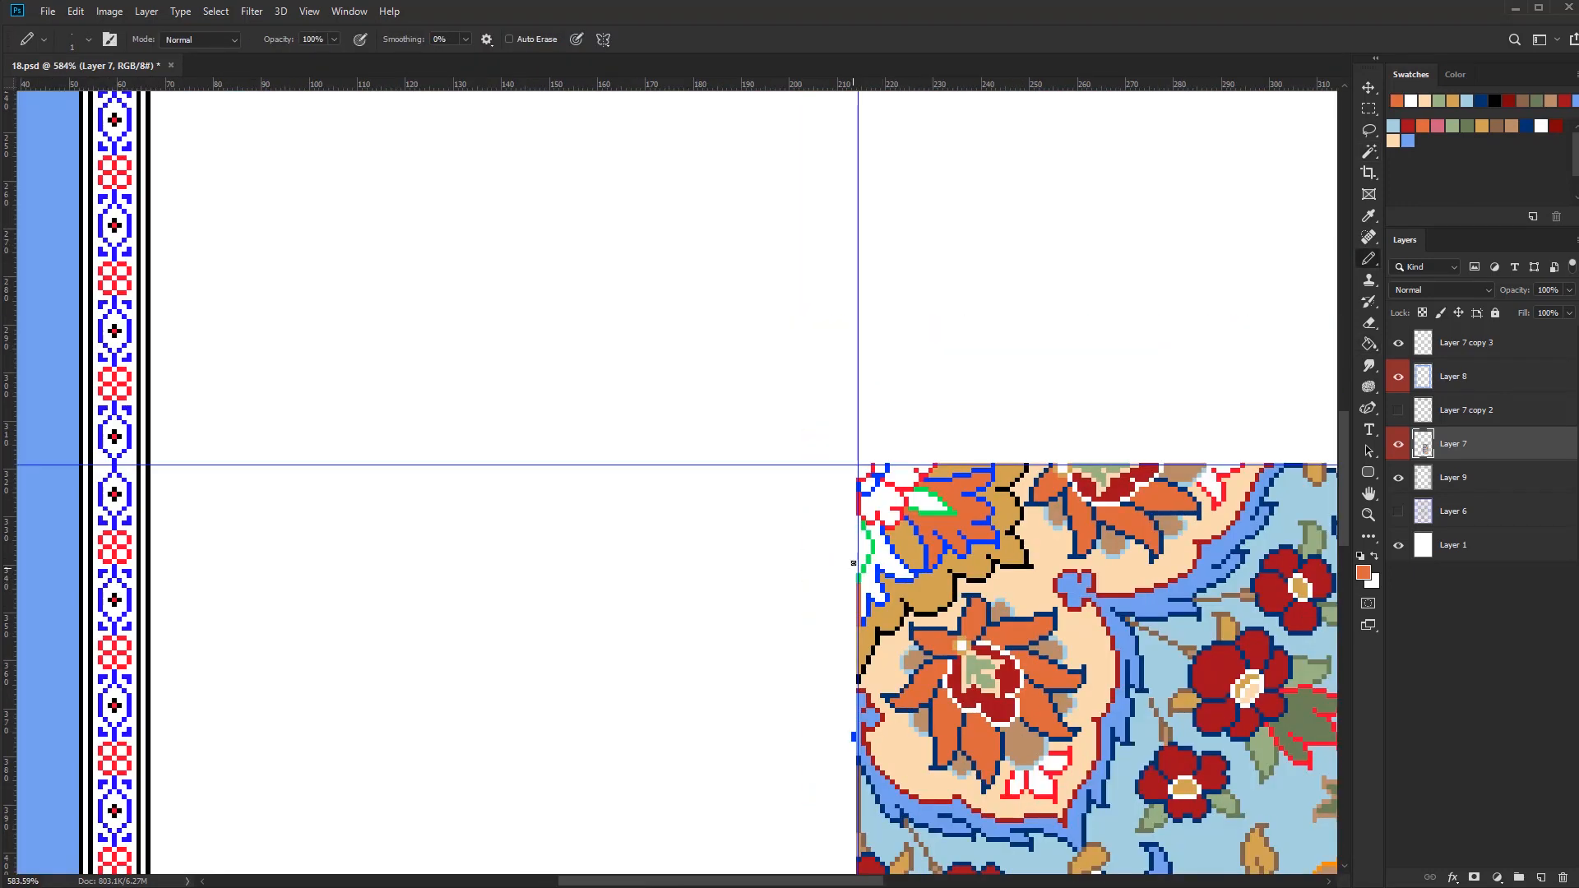
Fill the tan scalloped band around the corner flower with medium blue
key("g")
left_click(855, 546)
scroll(814, 540, "up", 4)
Close the blue outline at the vertical guide and fill the corner flower's remaining lower petals with orange
key("b")
left_click(818, 585, "alt")
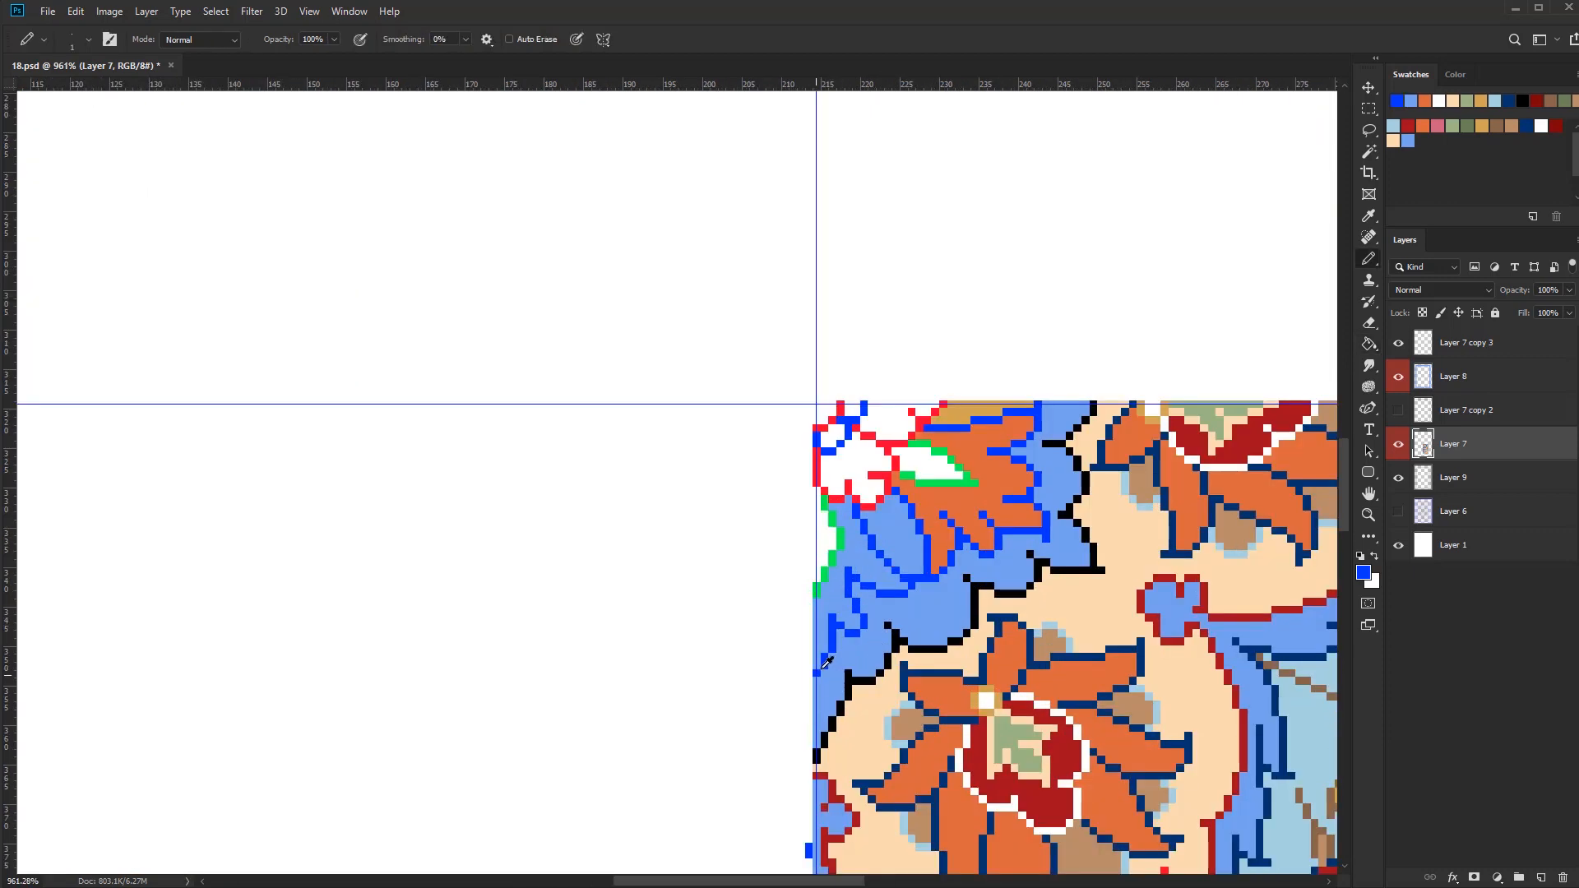
left_click(809, 689, "alt")
key("g")
left_click(825, 621)
left_click(817, 618, "alt")
scroll(798, 614, "down", 4)
Fill the white lobes at the corner flower's centre with dark red
left_click(958, 552, "alt")
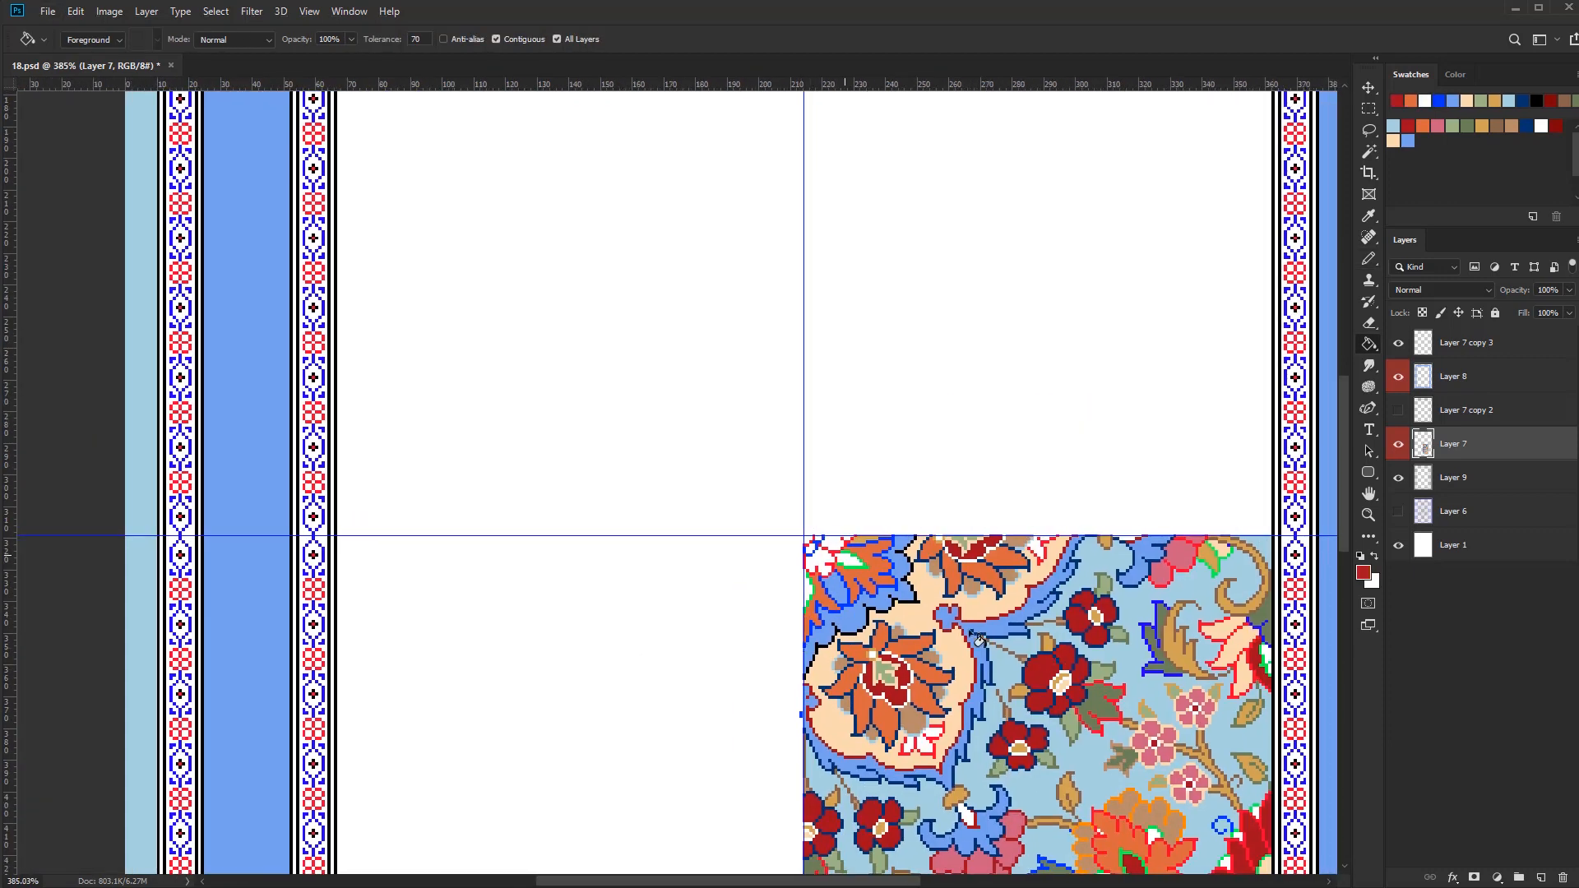
scroll(826, 543, "up", 4)
key("b")
key("g")
left_click(801, 573)
scroll(801, 572, "down", 2)
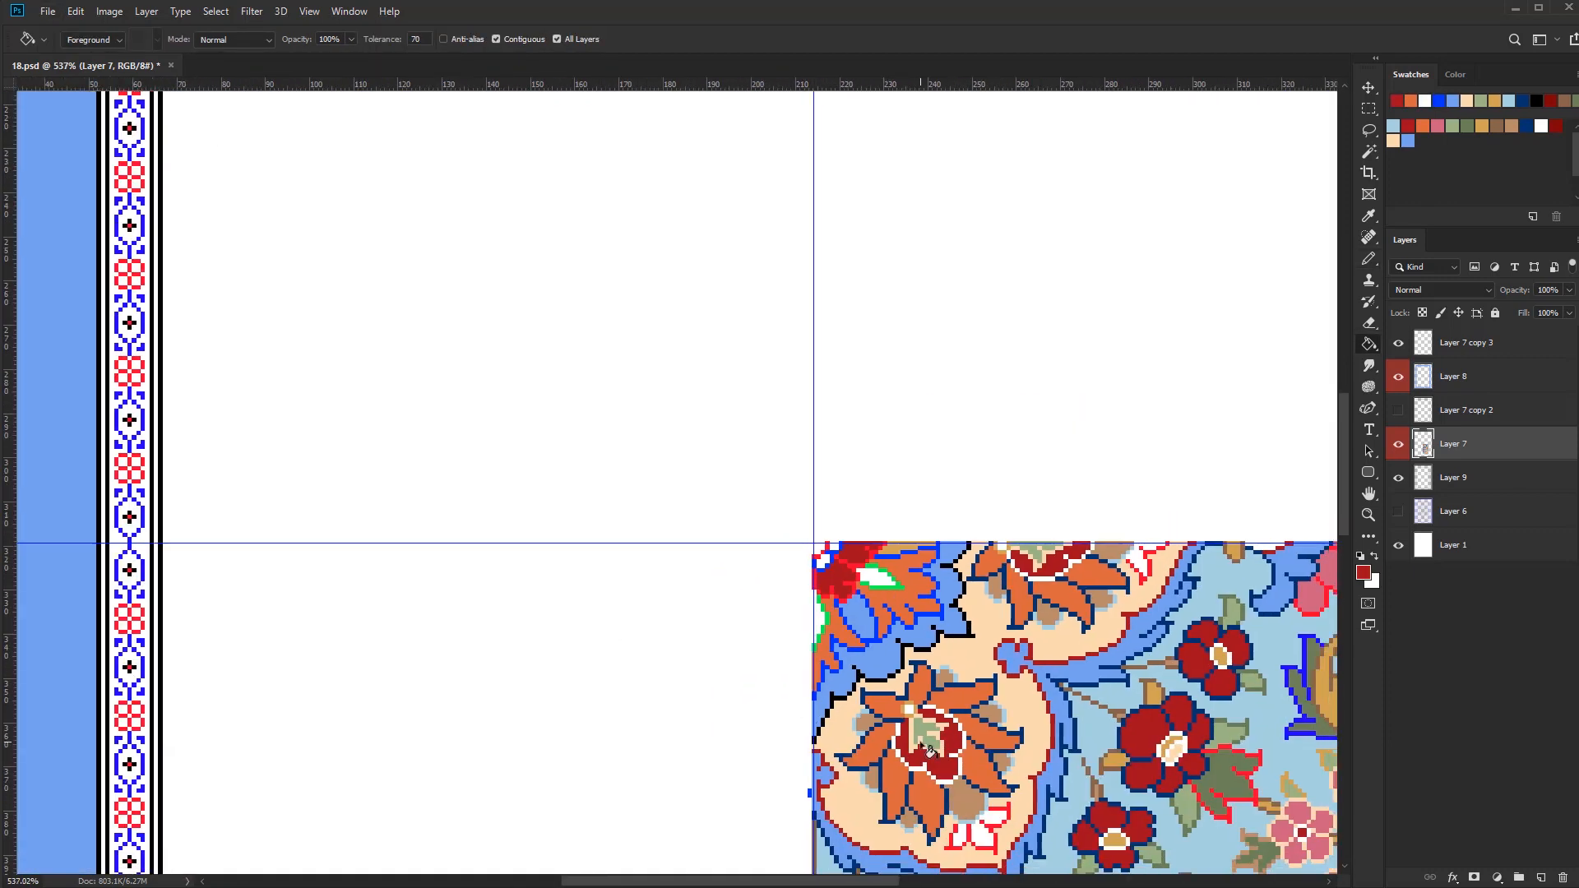
Select the blue outline pixels and recolour the corner flower's petal outlines in peach
left_click(1232, 551, "alt")
scroll(829, 604, "up", 2)
key("b")
mouse_move(839, 599)
left_mouse_down()
mouse_move(831, 699)
mouse_move(991, 543)
left_mouse_up()
left_click(979, 691, "alt")
key("w")
left_click(902, 643)
key("b")
Select the red outline pixels and recolour the outline of the corner flower's dark red centre in black
key("w")
key("b")
scroll(860, 663, "down", 5)
scroll(857, 627, "up", 3)
Colour the small shapes at the corner flower's core tan and light blue, with white and navy outlines
left_click(985, 613, "alt")
key("bracketleft")
key("bracketleft")
key("bracketleft")
key("bracketleft")
key("bracketleft")
scroll(852, 629, "up", 4)
left_click_drag(852, 601, 860, 607)
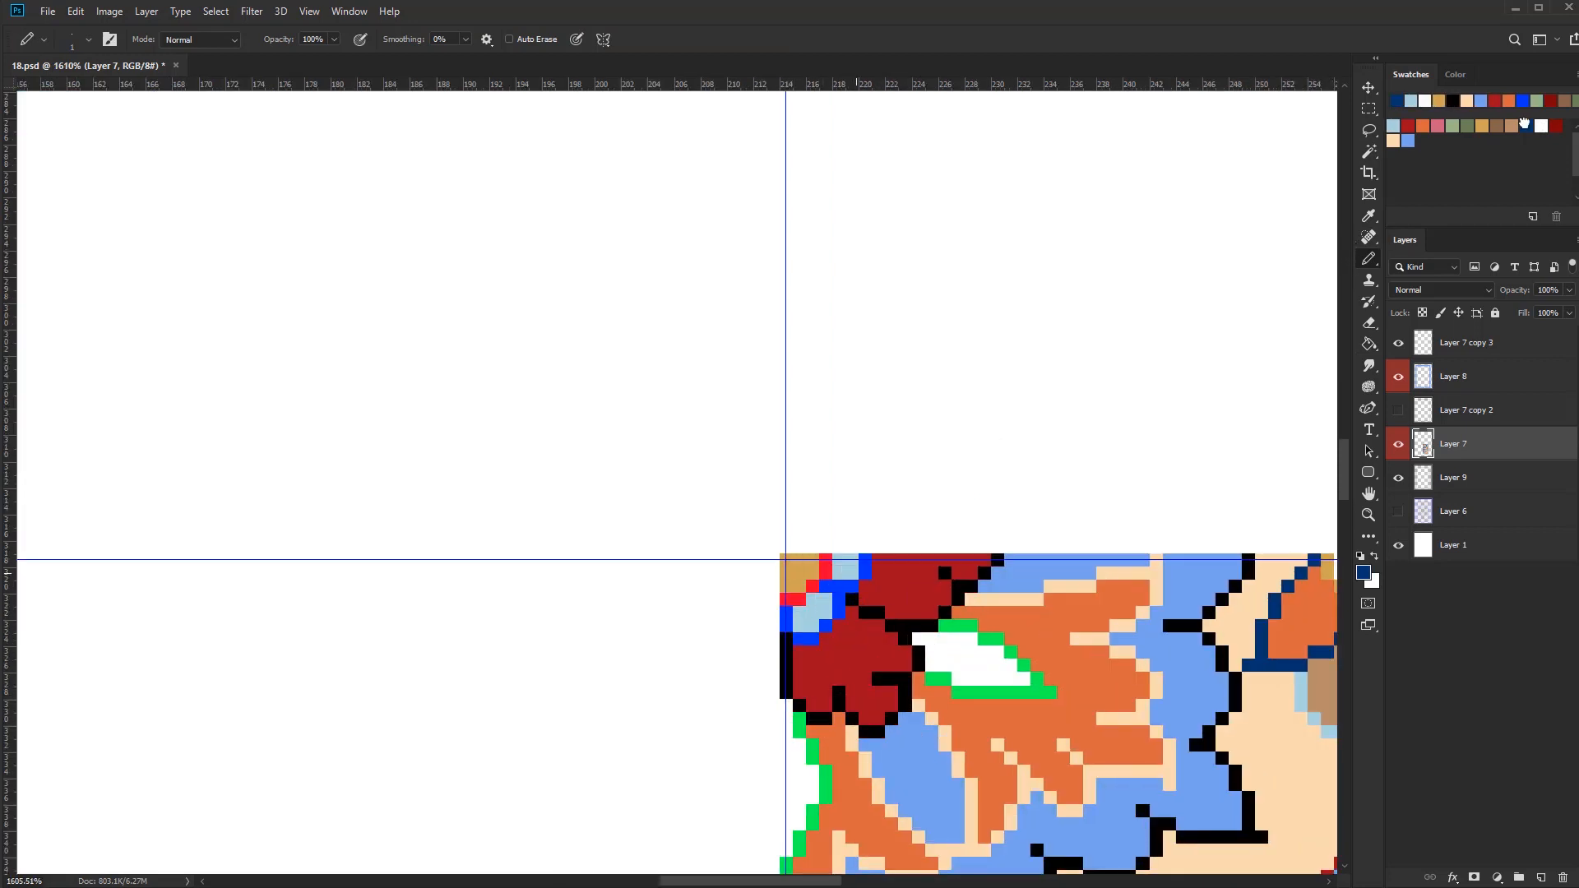
scroll(843, 606, "down", 6)
scroll(995, 810, "up", 2)
Fill the corner flower's white leaves with olive green and recolour their green outlines in light green
left_click(995, 823, "alt")
scroll(808, 495, "up", 2)
left_click_drag(807, 501, 837, 502)
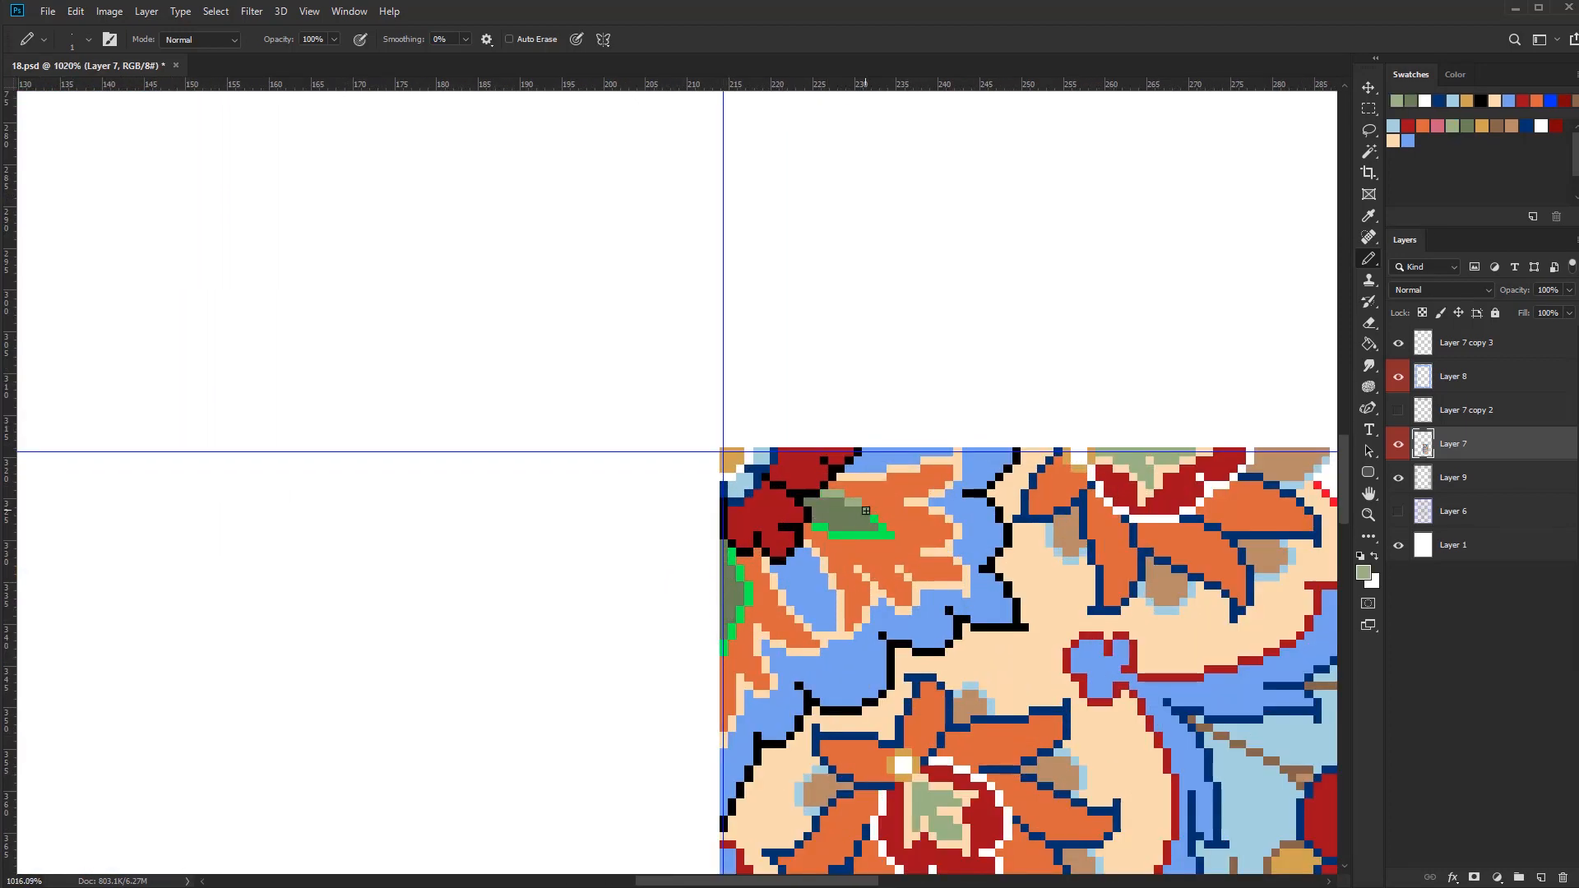
scroll(729, 637, "down", 4)
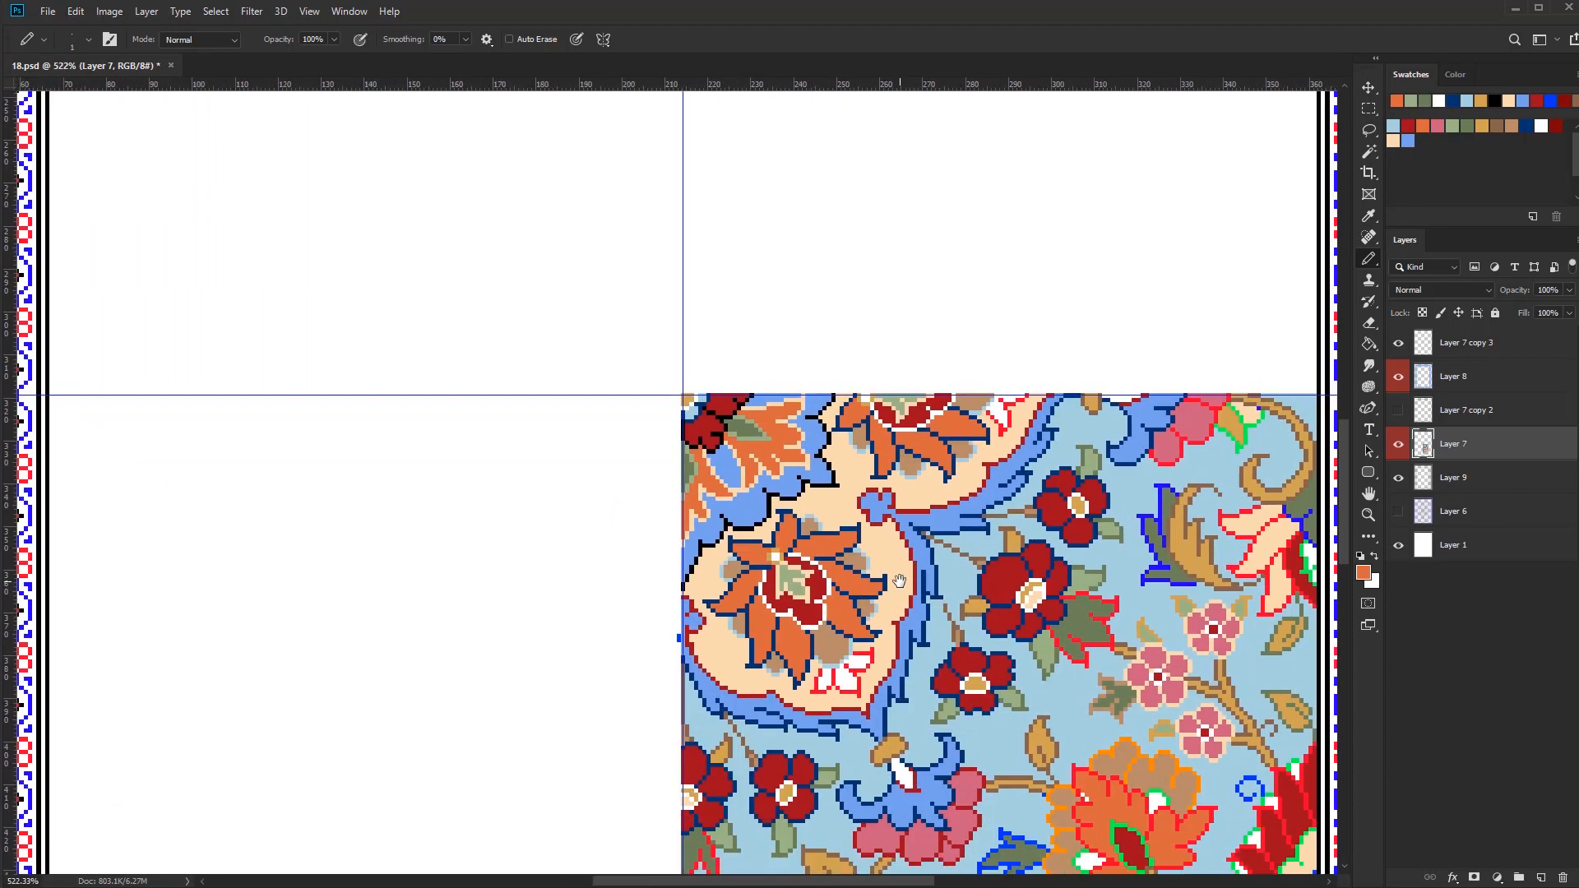
Fill the small white leaves on the peach ground with light green and their red outlines with olive green
key("g")
scroll(1019, 396, "up", 4)
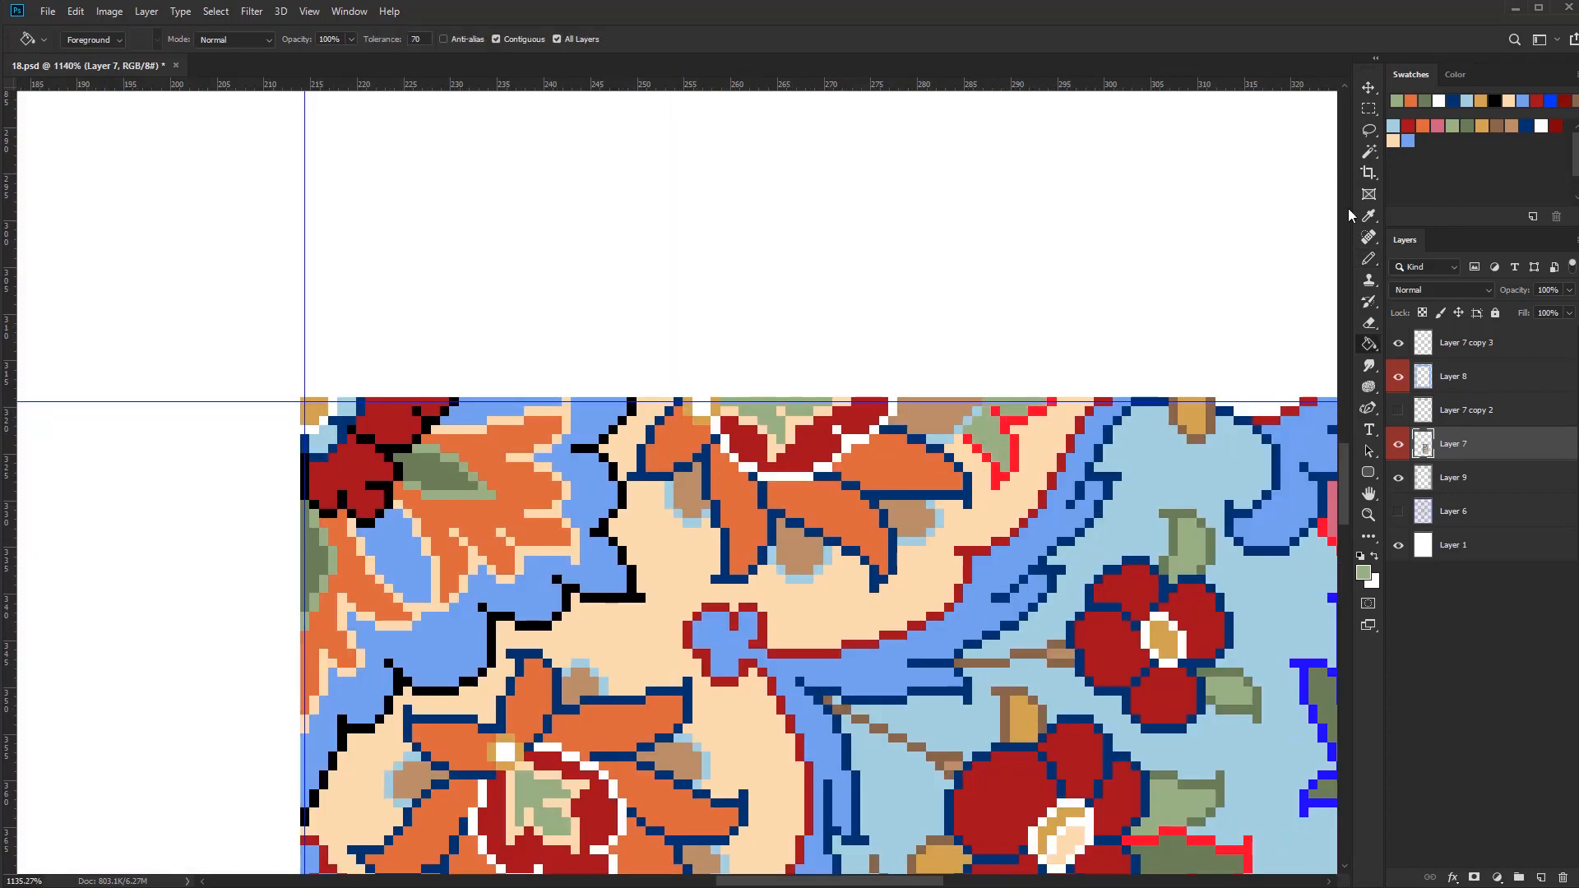
left_click(1016, 451)
left_click_drag(808, 803, 965, 529)
scroll(853, 765, "down", 5)
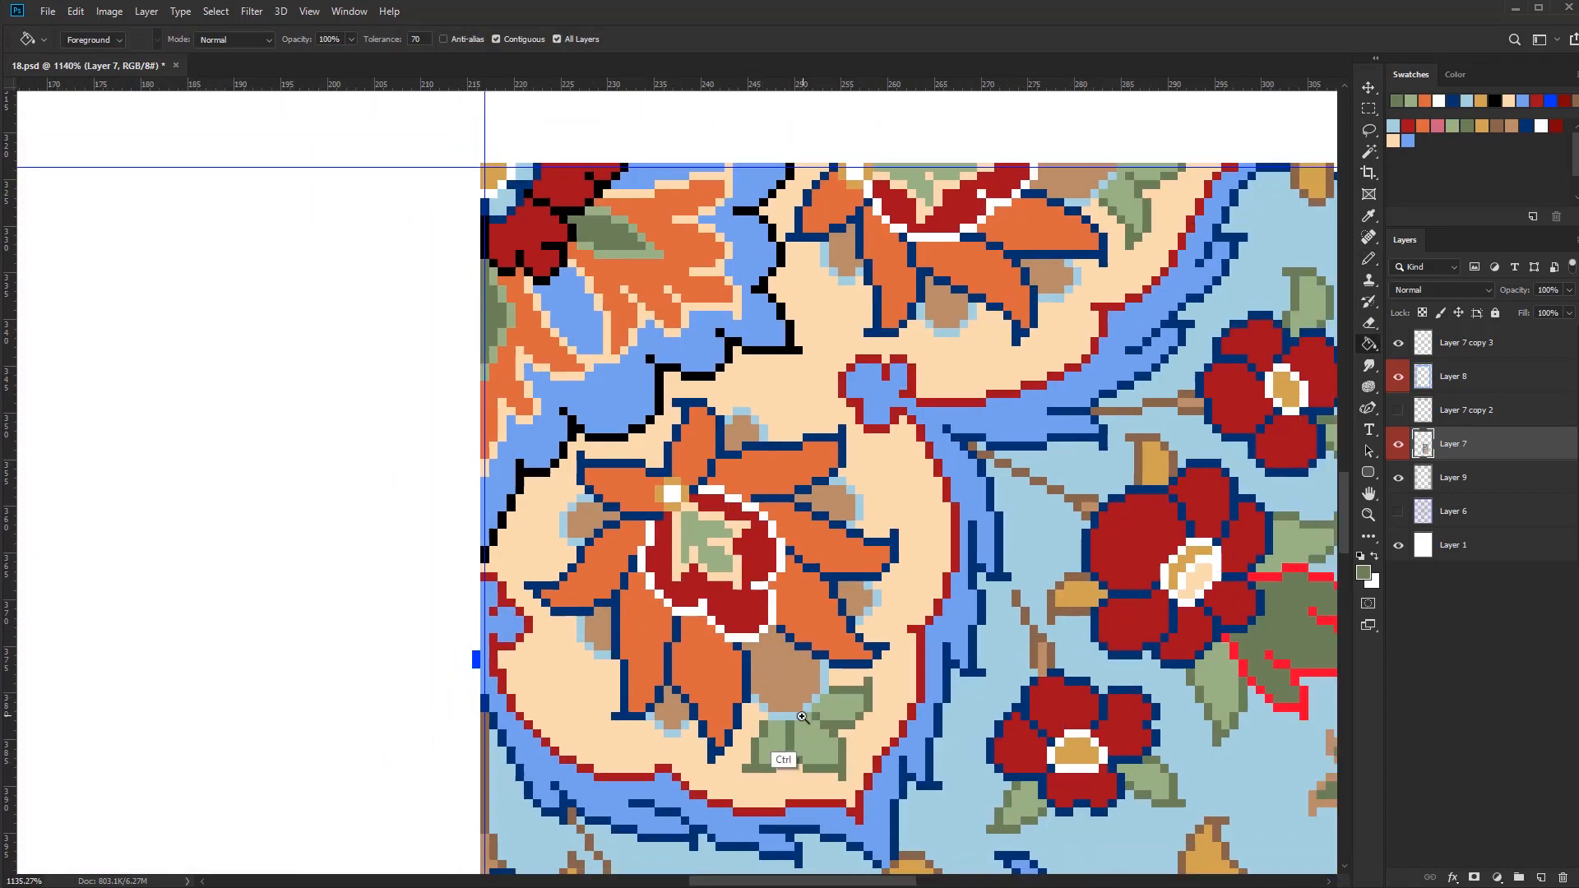
Fill the white half of the leaf beside the pink bud with peach and its green outlines with olive green
scroll(942, 411, "up", 3)
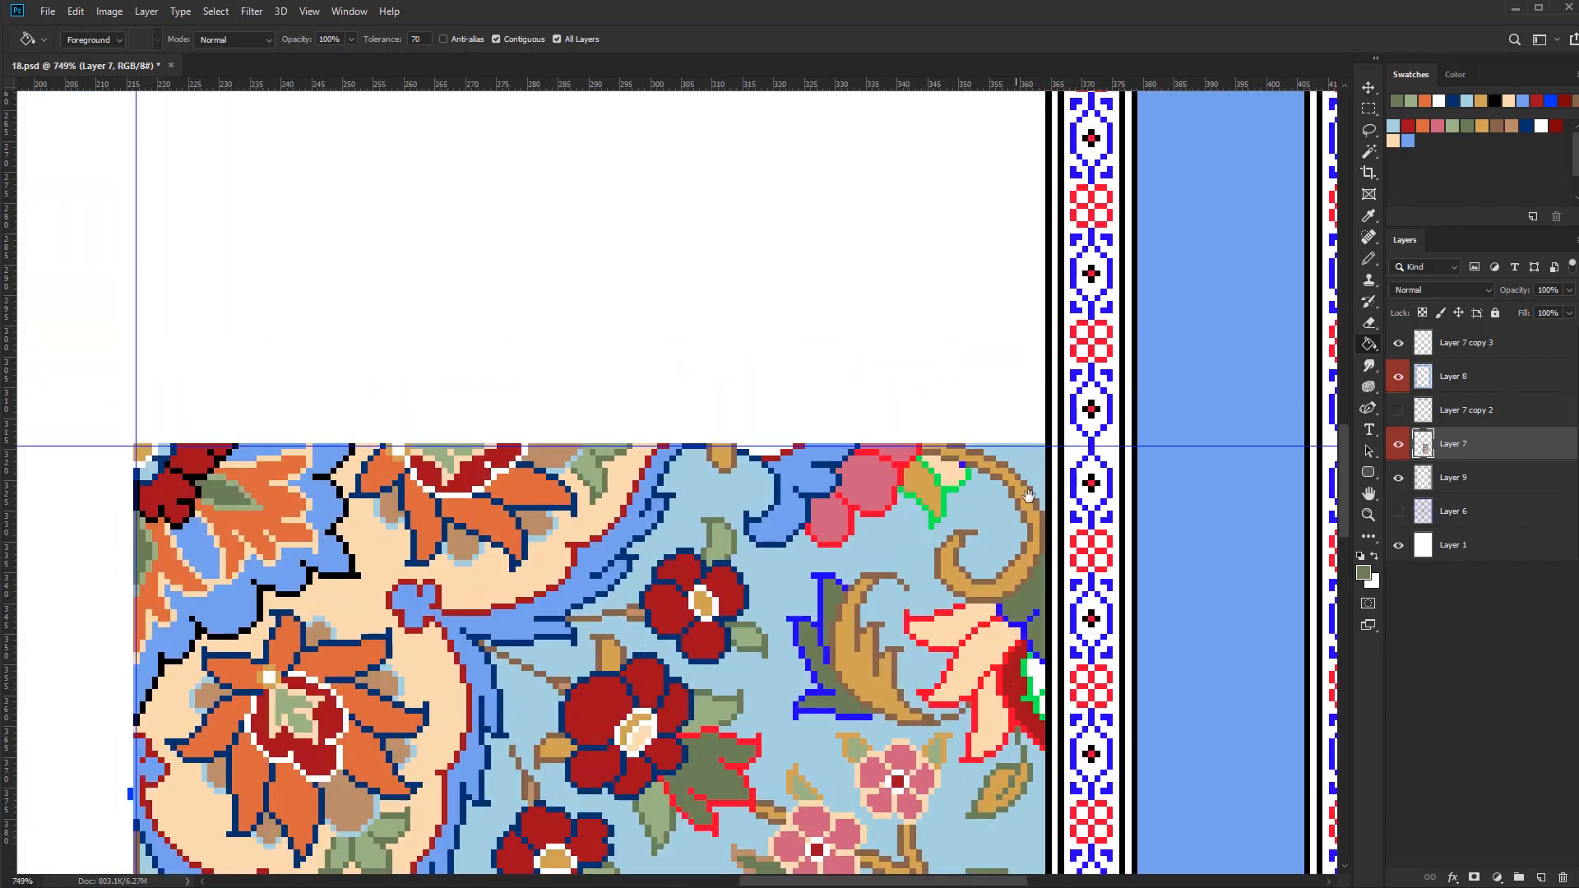
scroll(937, 530, "up", 1)
left_click(973, 484)
left_click(980, 474)
left_click(976, 453, "alt")
left_click(972, 462)
mouse_move(1046, 537)
left_mouse_down()
mouse_move(971, 571)
mouse_move(1036, 576)
left_mouse_up()
left_click_drag(1110, 618, 990, 469)
Save black as a new swatch and fill the blue outline of the olive leaf beside the border with black
left_click(1426, 149)
key("Return")
left_click(901, 485)
left_click(926, 504)
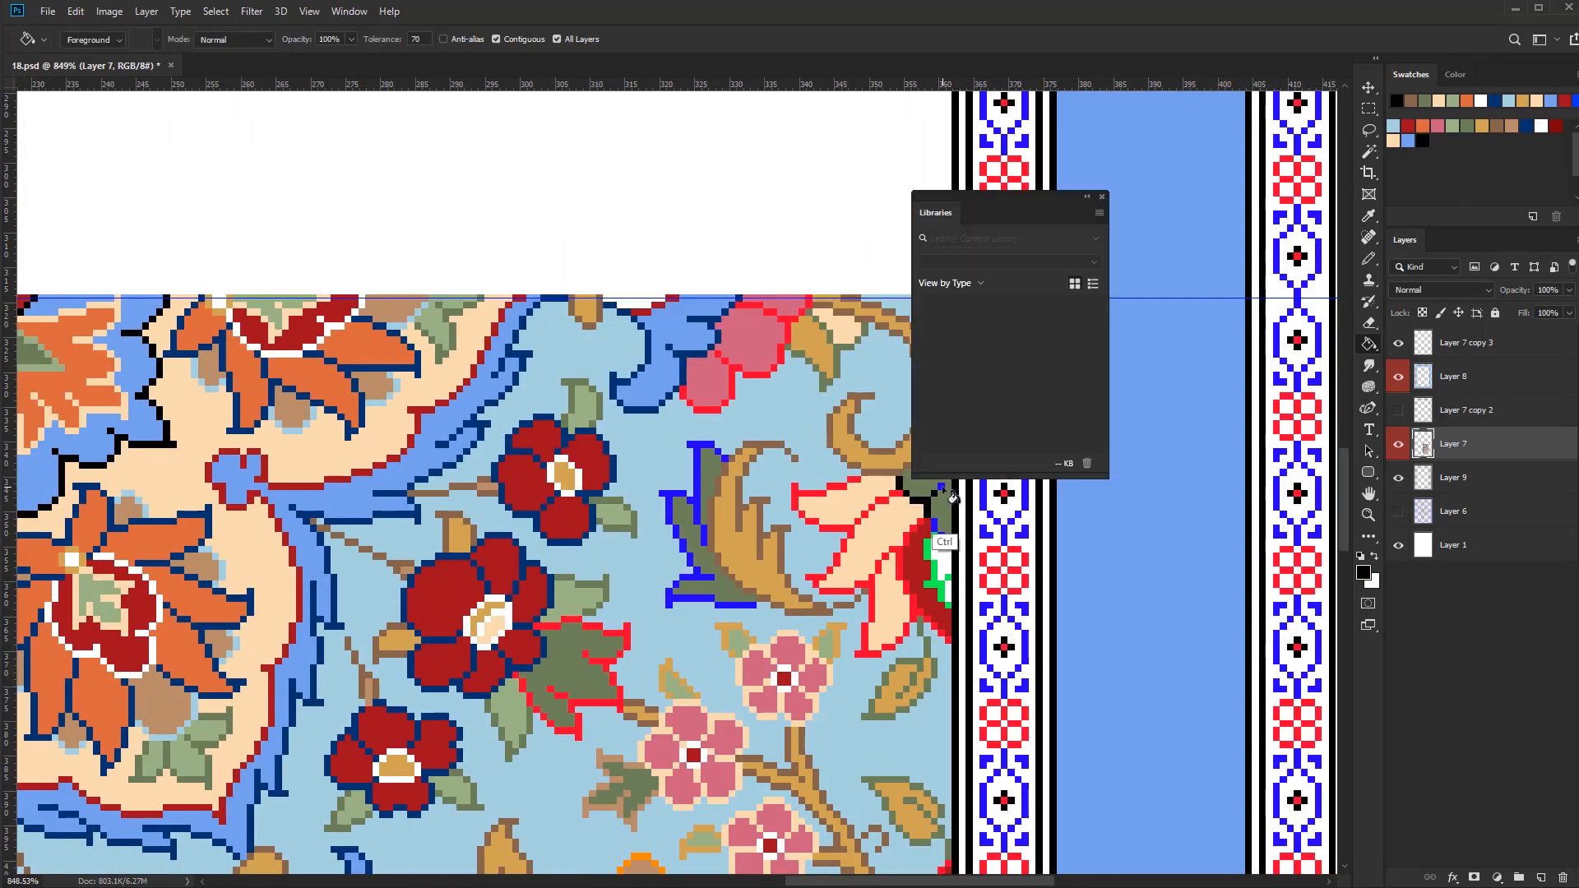
left_click(1104, 195)
left_click_drag(963, 645, 861, 602)
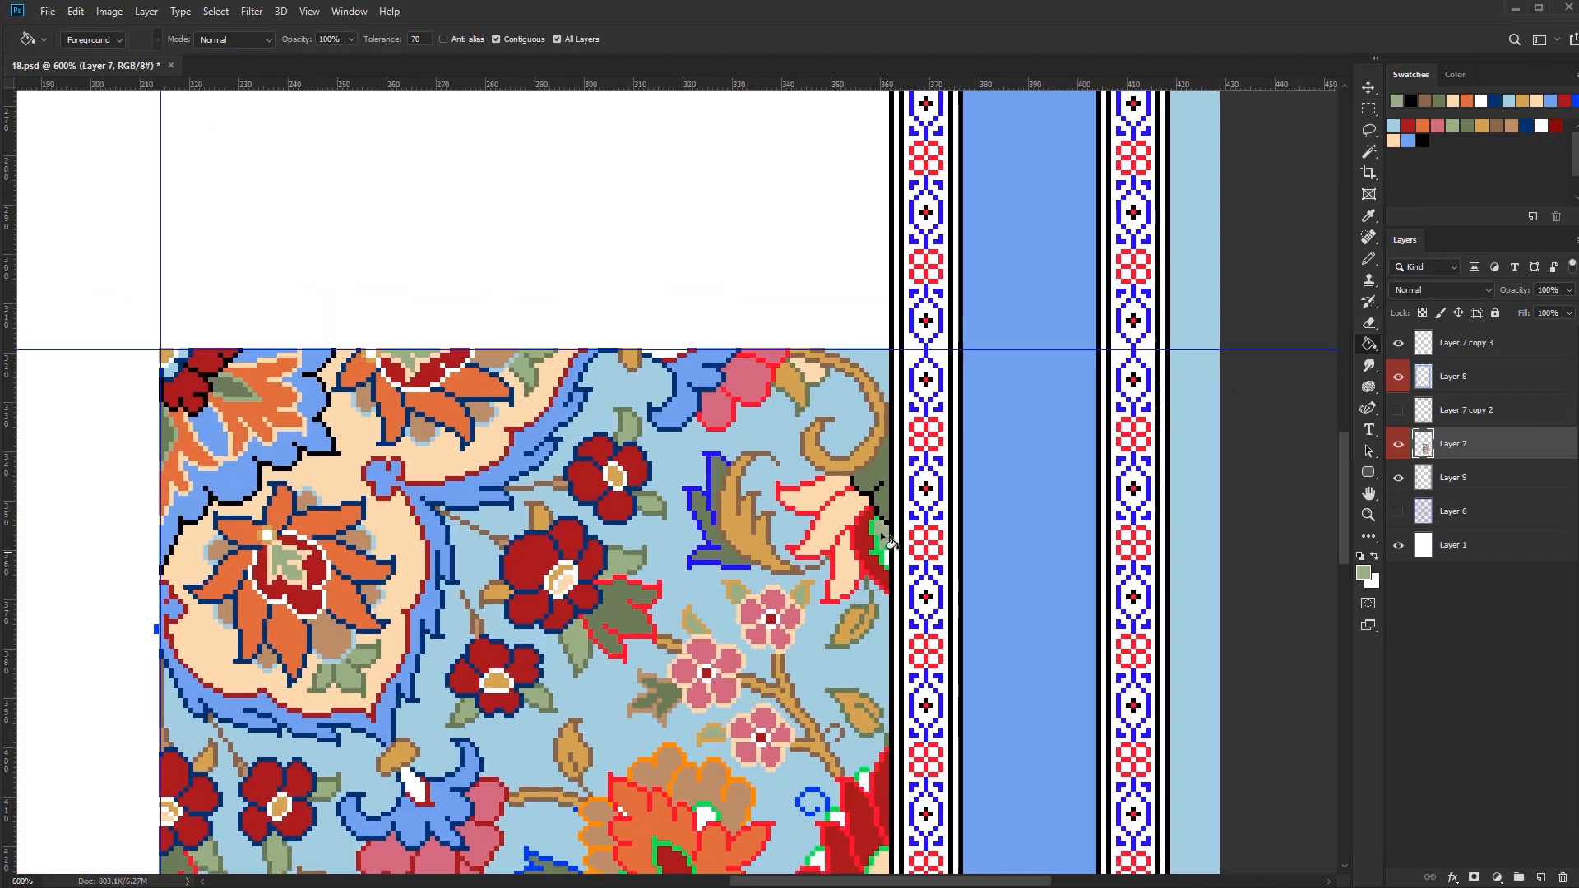
Fill the white centre of the red half-flower beside the border with light green
left_click(887, 555)
left_click(896, 523, "alt")
left_click_drag(898, 522, 935, 524)
mouse_move(902, 612)
left_mouse_down()
mouse_move(879, 616)
mouse_move(926, 608)
left_mouse_up()
left_click(928, 609)
key("ctrl+z")
key("ctrl+z")
Recolour the border half-flower's inner green outline in white and the outer edge of its red part in navy
key("b")
left_click_drag(936, 534, 908, 580)
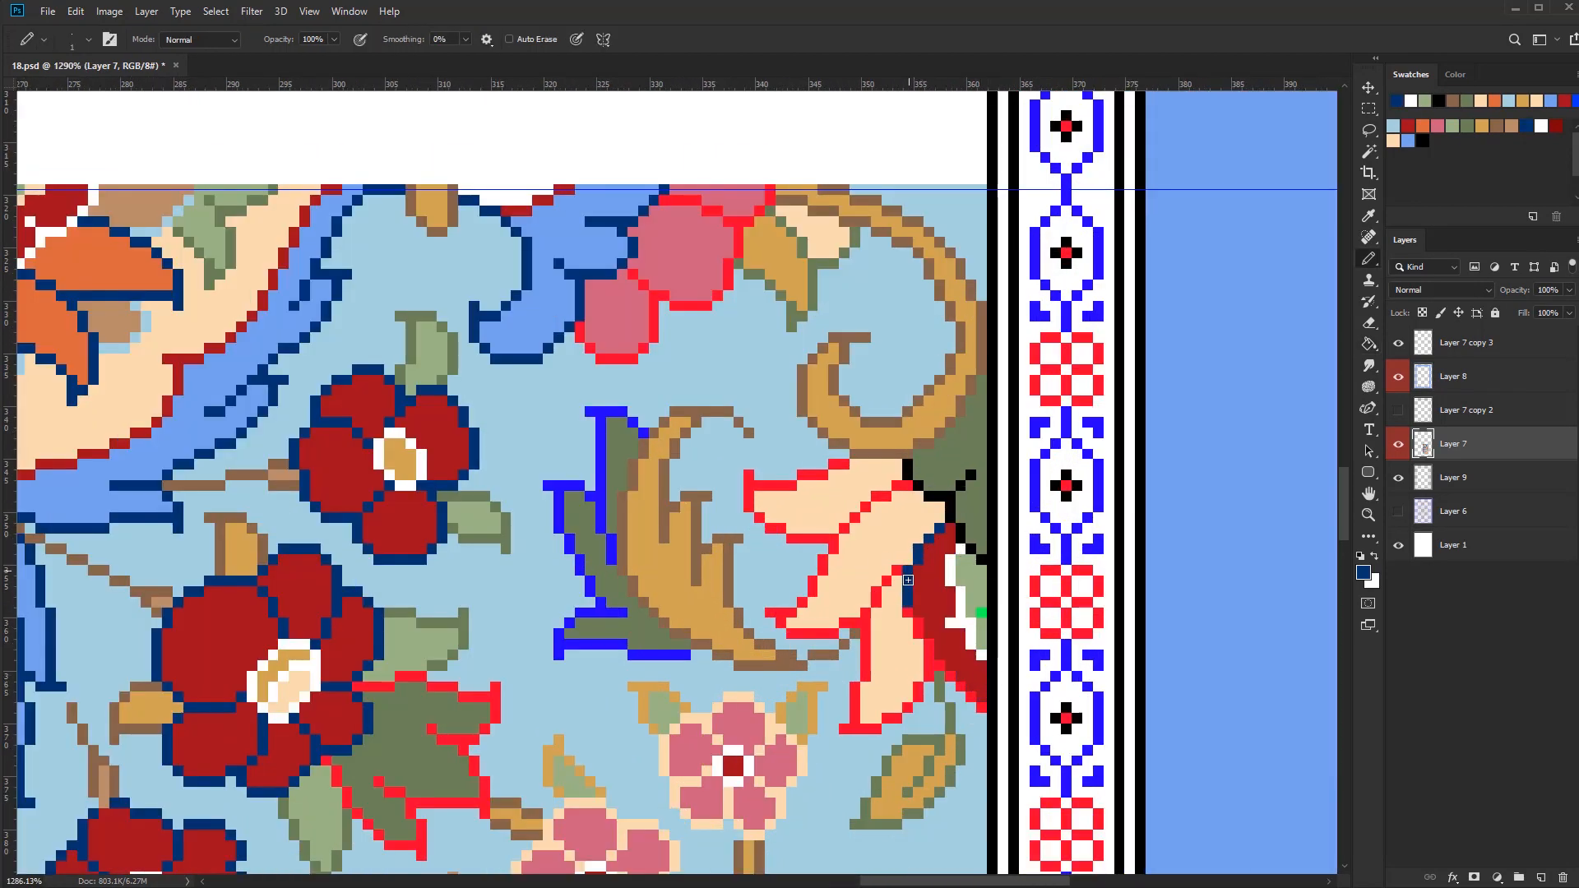
left_click_drag(961, 689, 982, 708)
Select the bright red outlines and recolour those around the half-flower's peach petals in orange
key("w")
left_click(885, 581)
key("b")
mouse_move(883, 579)
left_mouse_down()
mouse_move(860, 580)
mouse_move(886, 631)
left_mouse_up()
key("]")
key("]")
key("]")
left_click(902, 551, "alt")
key("ctrl+d")
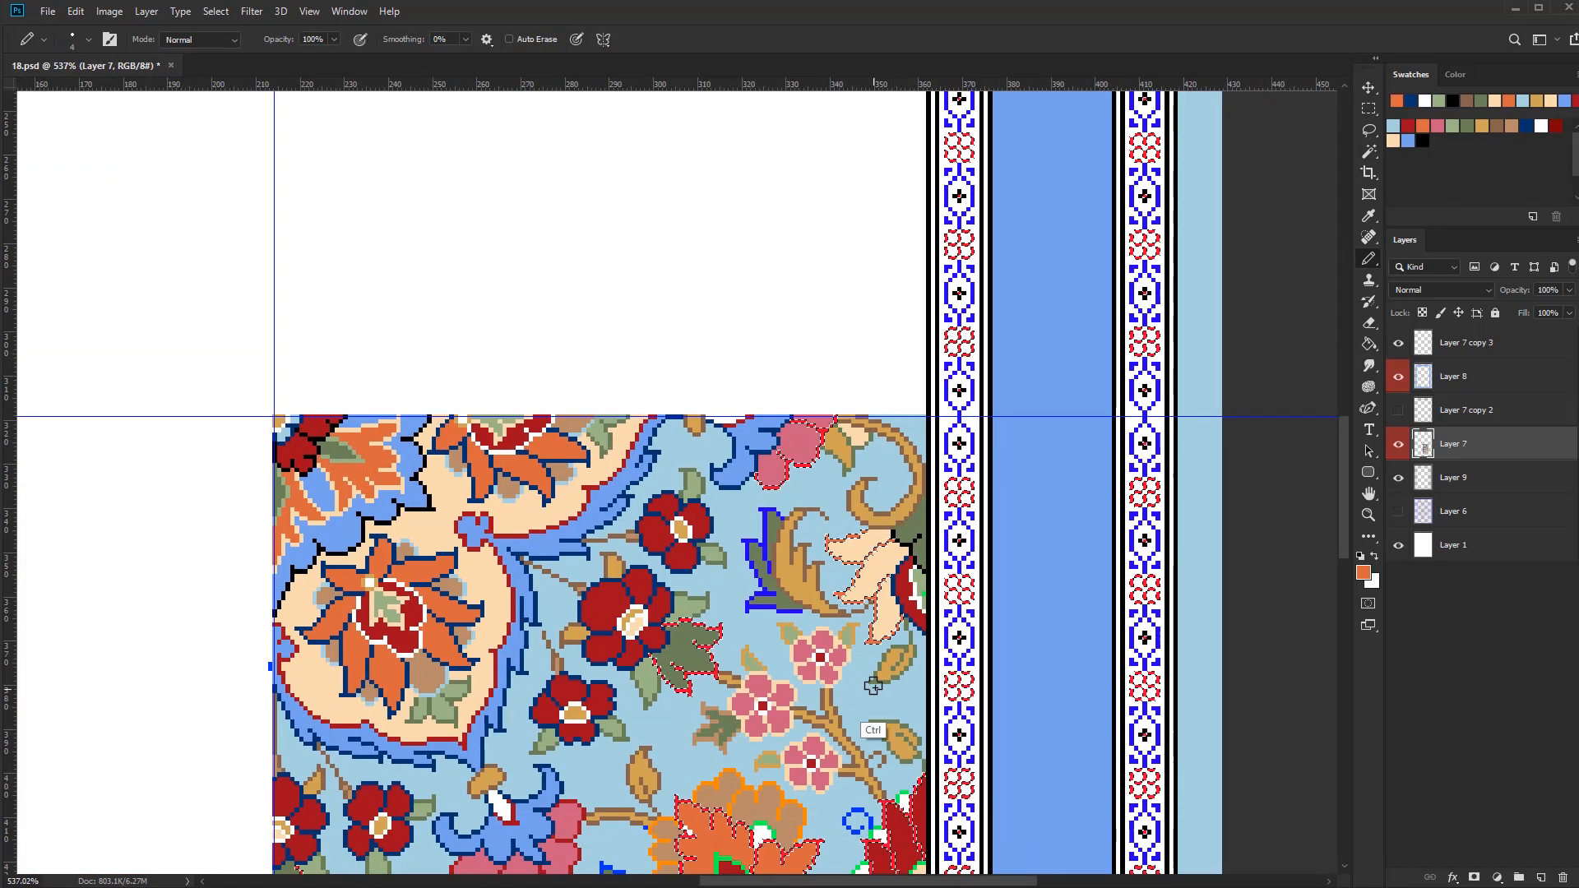
Recolour the bright red outlines of the large orange flower in navy
left_click_drag(867, 690, 863, 664)
key("e")
key("b")
mouse_move(854, 646)
left_mouse_down()
mouse_move(839, 626)
mouse_move(853, 632)
mouse_move(737, 605)
mouse_move(770, 575)
mouse_move(829, 636)
left_mouse_up()
left_click(701, 782, "alt")
key("ctrl+d")
scroll(728, 541, "up", 10)
left_click(790, 580, "alt")
left_click(1451, 410)
left_click(1453, 377)
key("e")
scroll(822, 618, "down", 10)
key("b")
left_click(1453, 444)
left_click(829, 618, "alt")
scroll(823, 621, "up", 15)
left_click(806, 610, "ctrl")
key("e")
key("b")
Select the orange outlines of the brown petals around the orange flower and recolour them in dark red on Layer 8
scroll(839, 625, "down", 12)
key("w")
scroll(946, 577, "up", 7)
left_click(938, 552)
key("b")
left_click(838, 646, "alt")
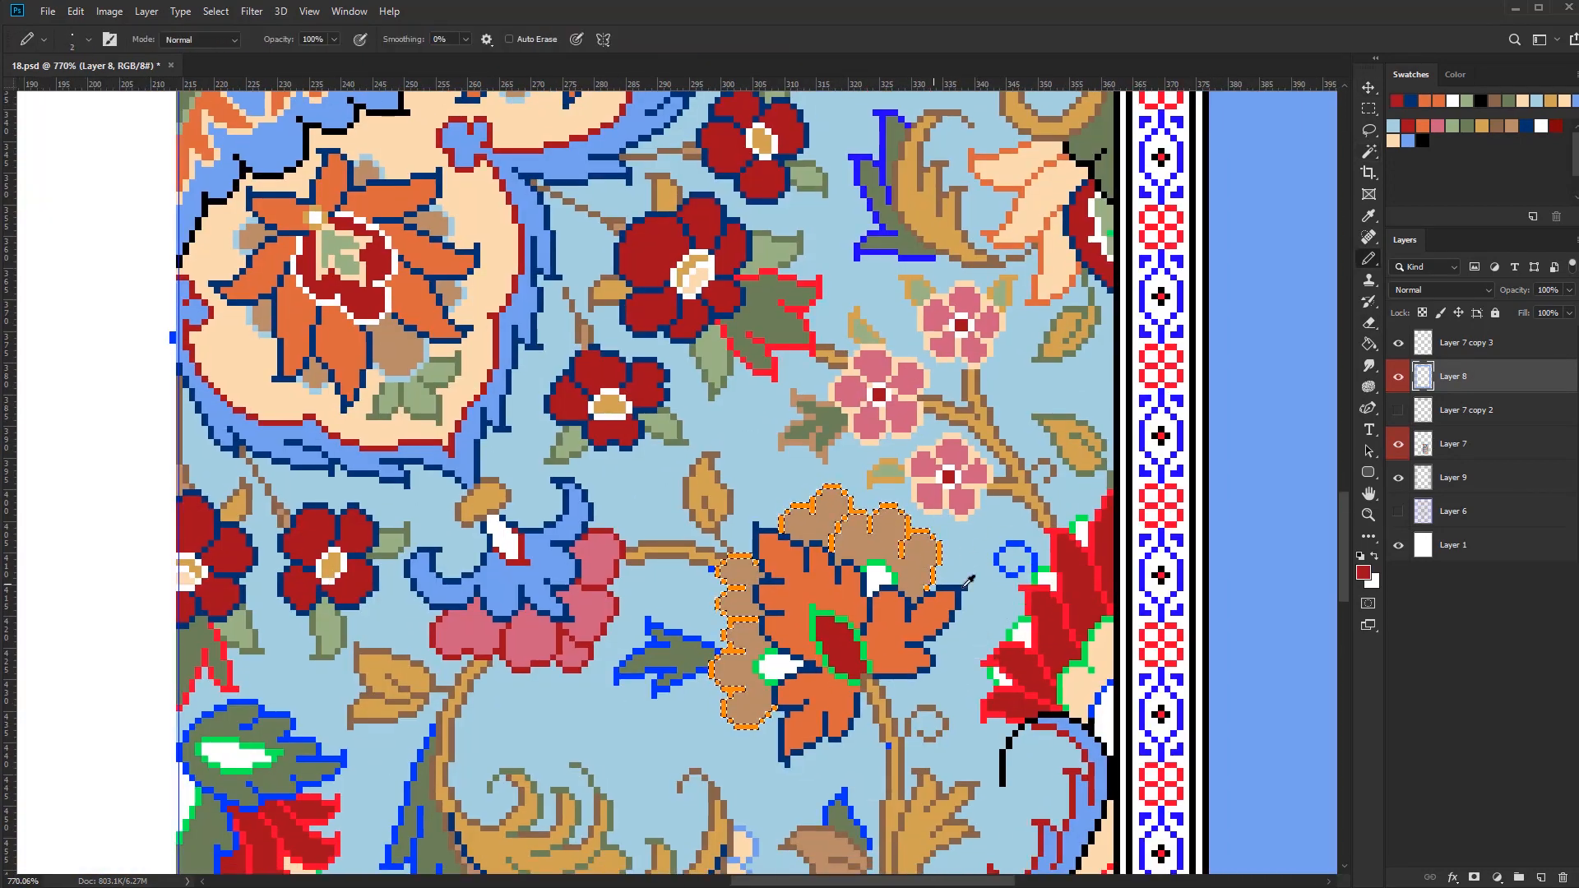
mouse_move(936, 568)
left_mouse_down()
mouse_move(744, 559)
mouse_move(749, 724)
left_mouse_up()
key("ctrl+d")
Recolour the green outline around the orange flower's dark red centre in white
left_click(713, 561, "alt")
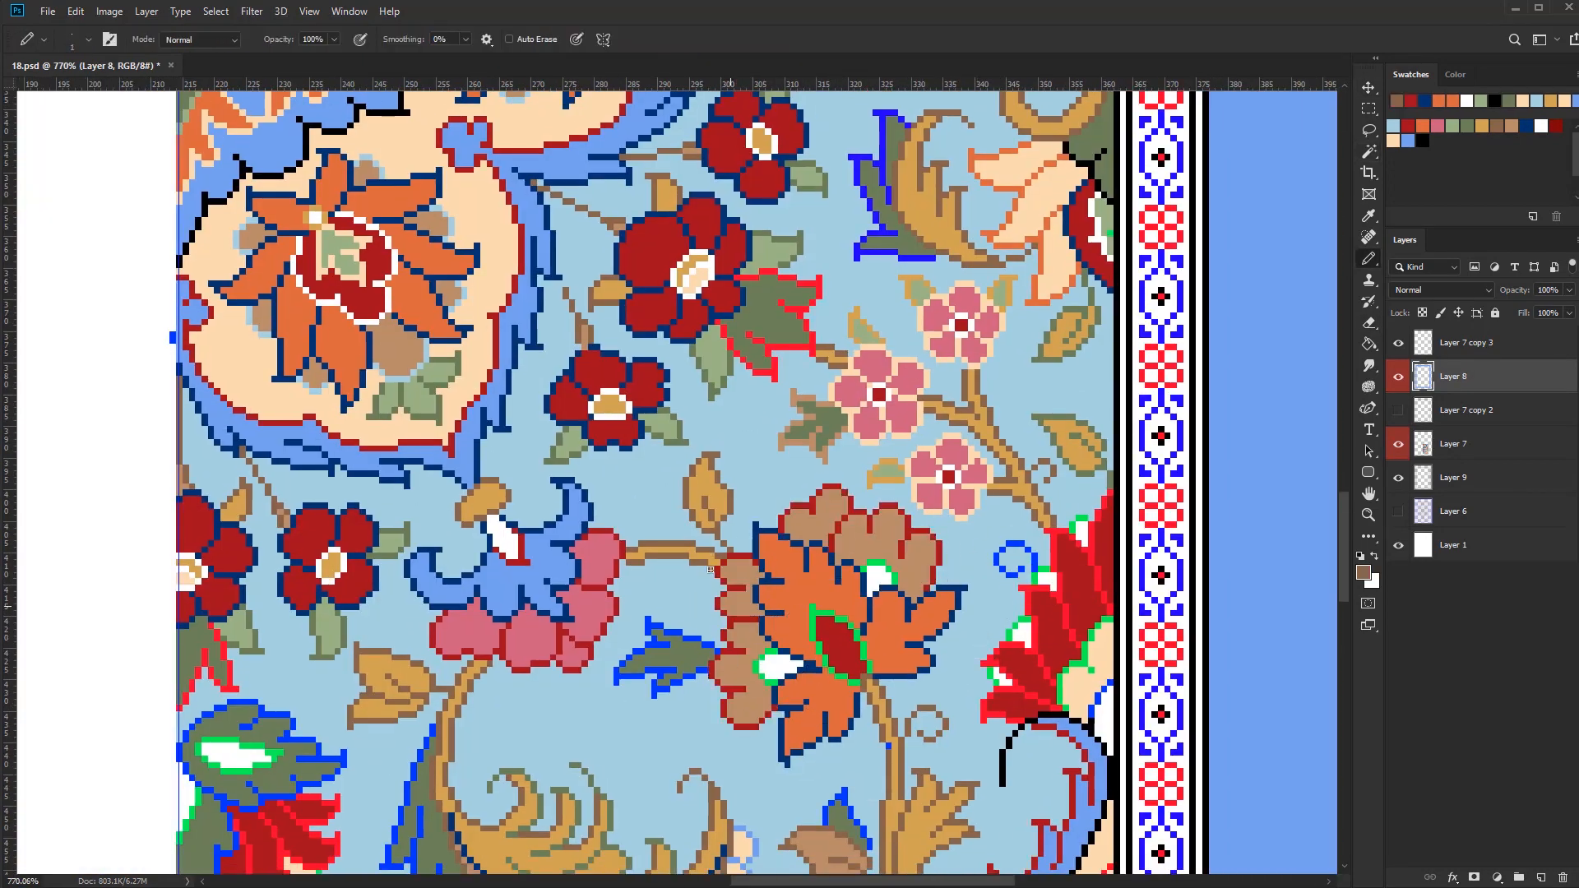
left_click(776, 666, "alt")
scroll(885, 662, "up", 7)
left_click_drag(855, 684, 856, 674)
left_click(730, 670, "alt")
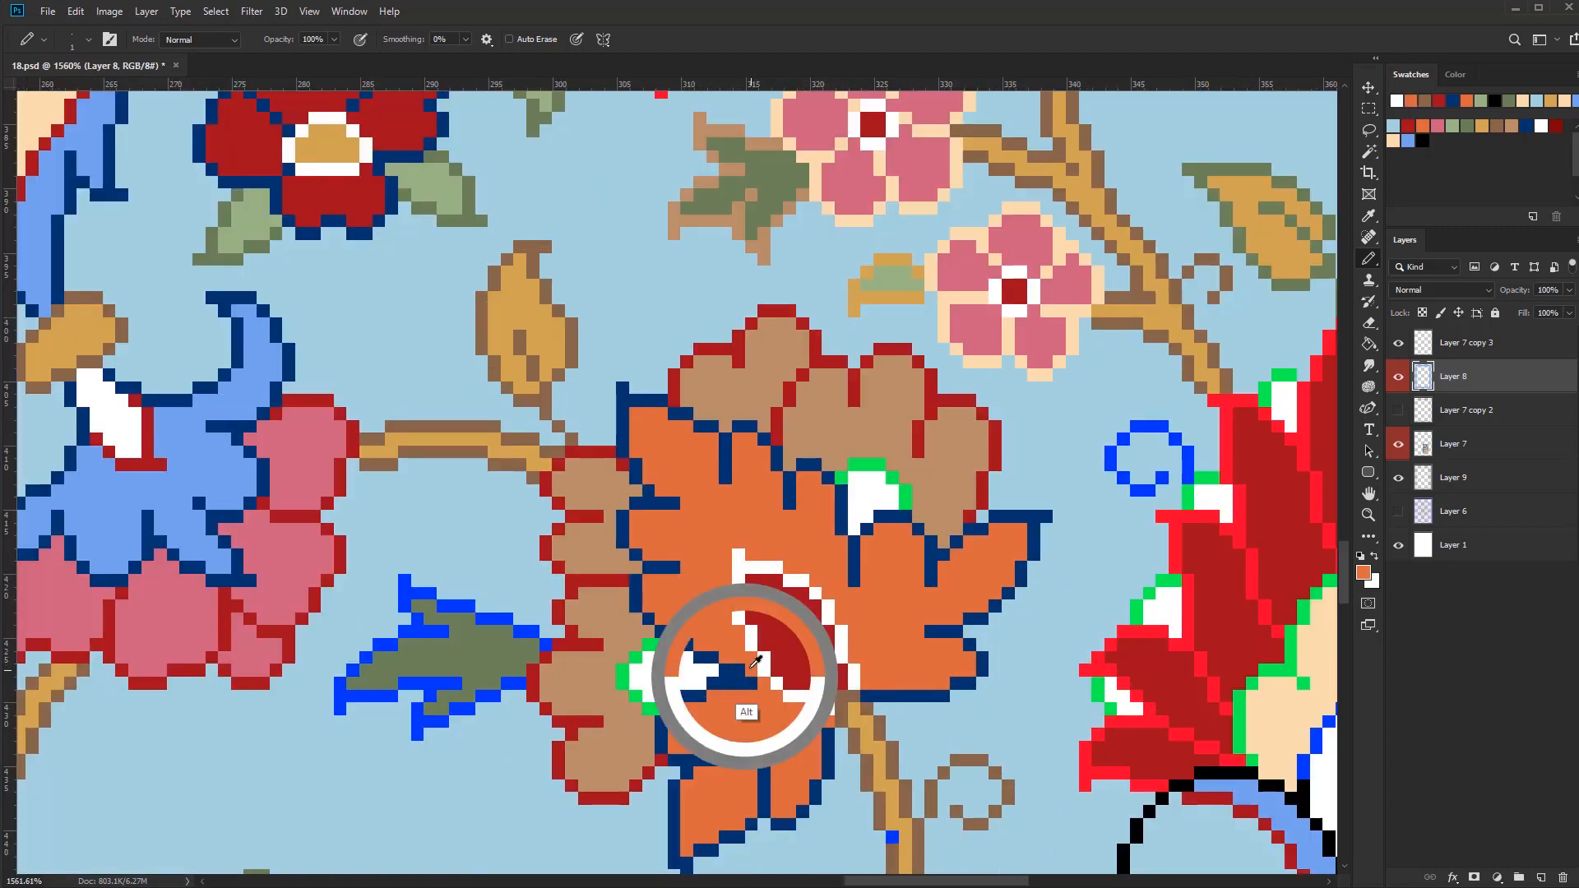
scroll(852, 674, "down", 5)
scroll(971, 742, "down", 2)
Recolour the bright red petal outlines of the large red flower beside the border in peach
scroll(924, 613, "up", 7)
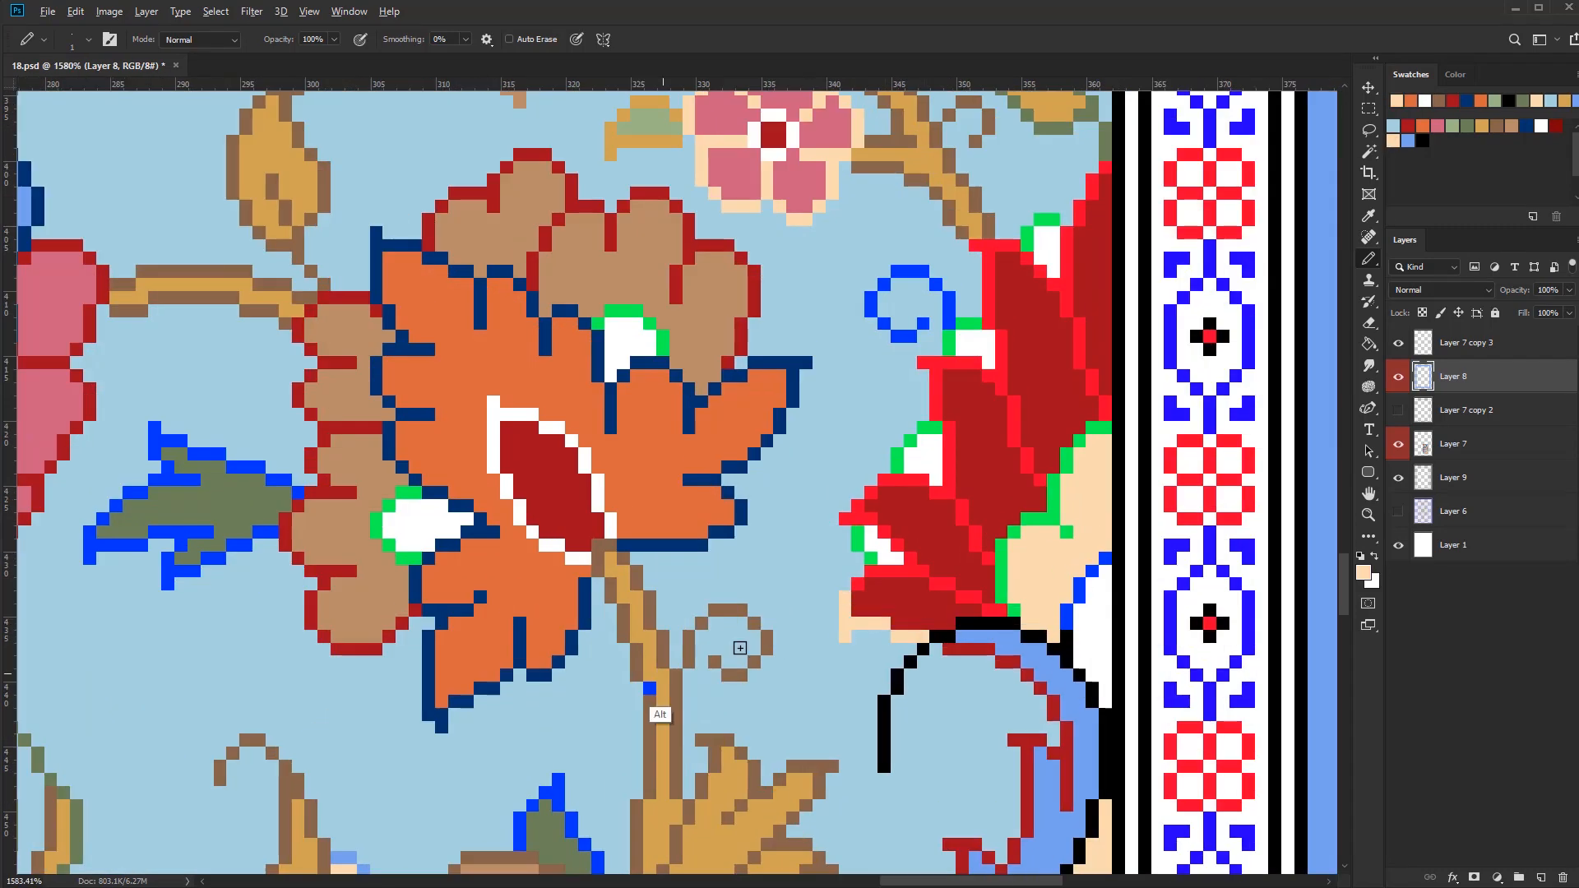
left_click(843, 604, "alt")
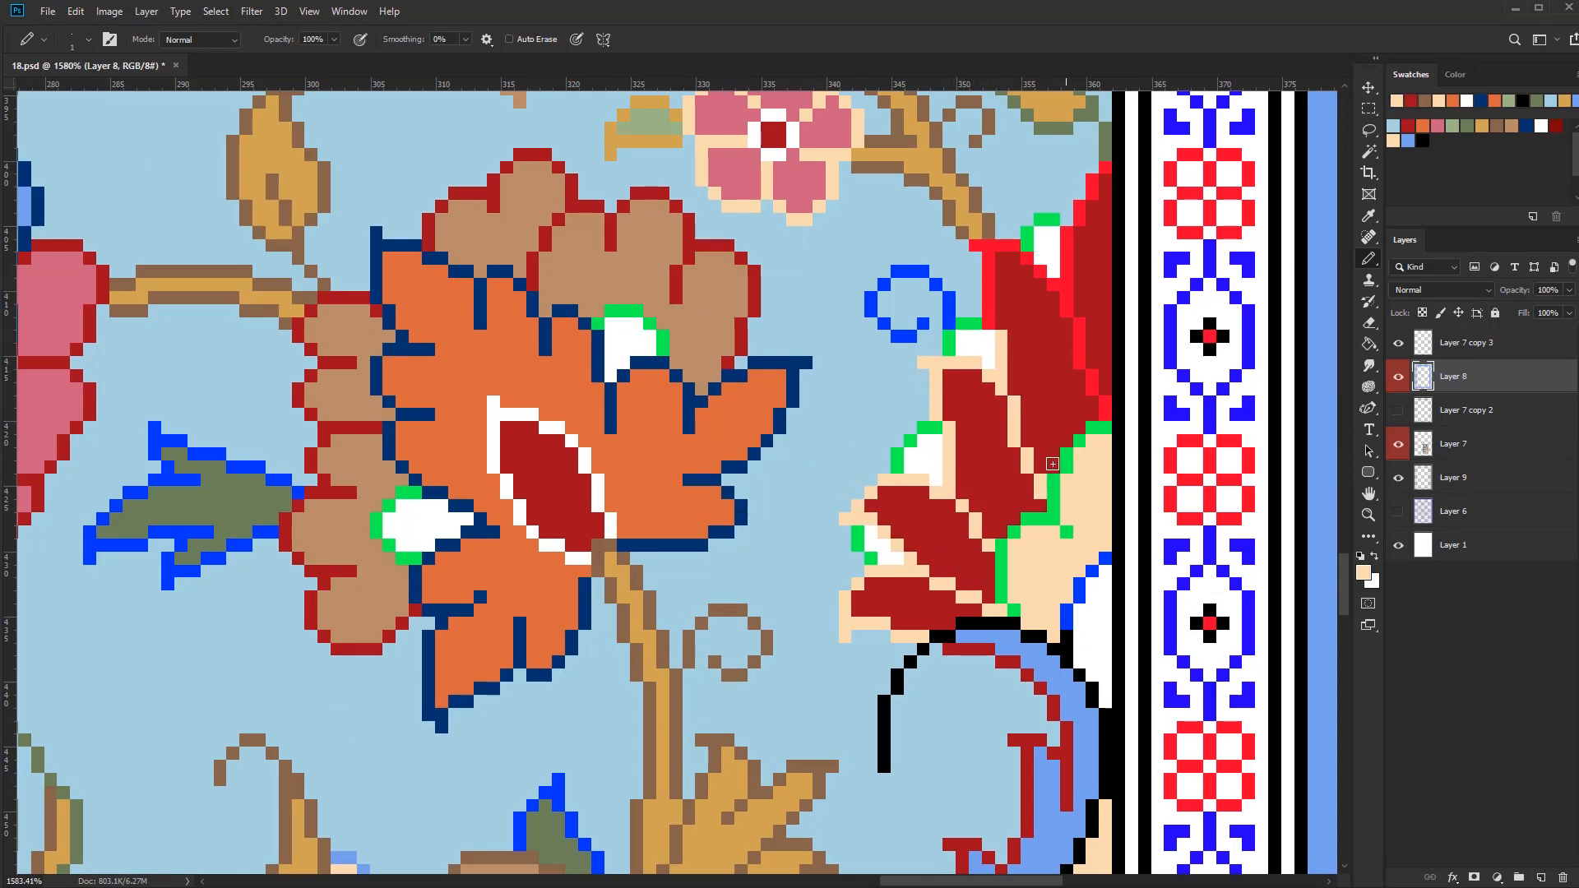
left_click(1038, 263)
left_click(1079, 368, "shift")
left_click(1105, 156, "shift")
scroll(1018, 496, "down", 5)
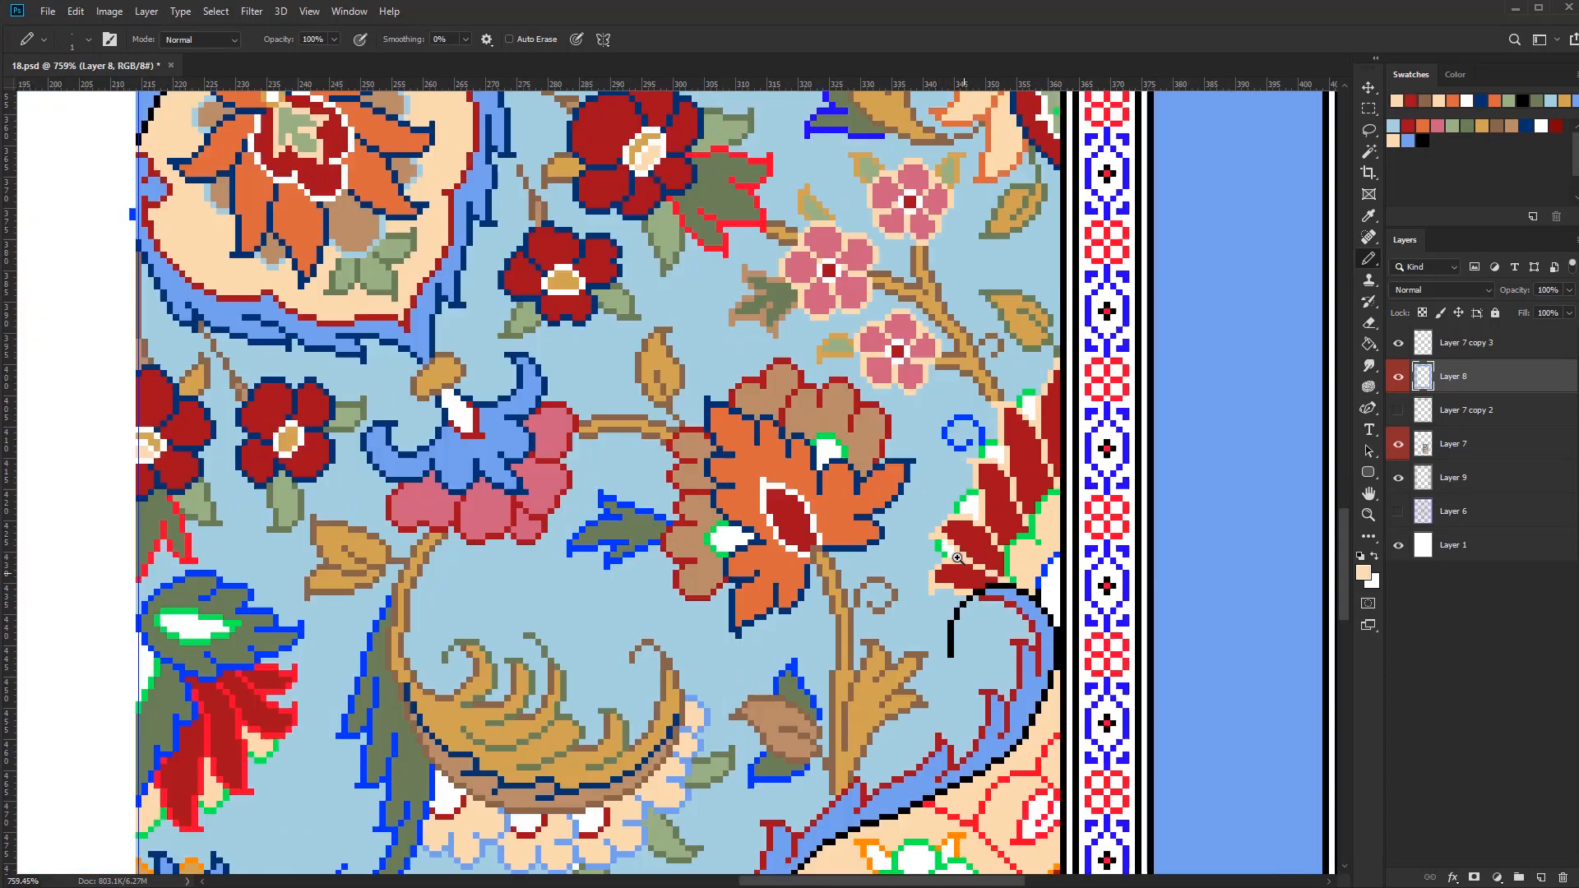
Fill the peach inner section of the large red border flower with gold
scroll(920, 609, "up", 2)
left_click(777, 724, "alt")
key("g")
left_click(913, 619)
scroll(847, 724, "down", 4)
scroll(855, 707, "up", 4)
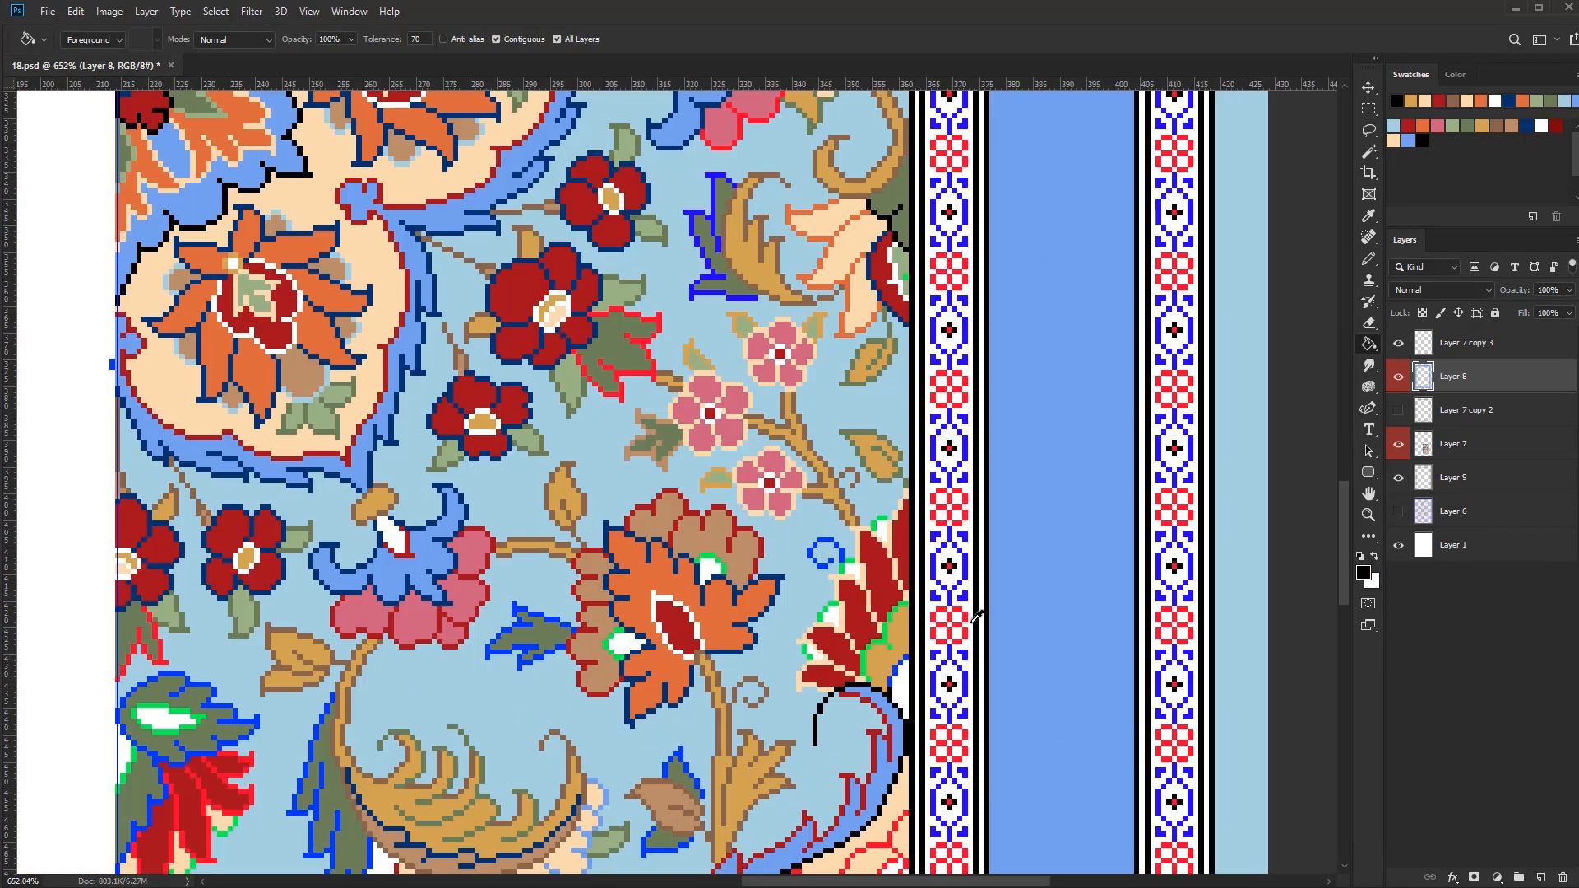
Recolour the green outlines around the red border flower's inner section and fill its lower part with light green
left_click(1008, 527, "alt")
left_click(930, 552)
left_click(911, 635)
scroll(901, 604, "down", 4)
scroll(898, 629, "up", 1)
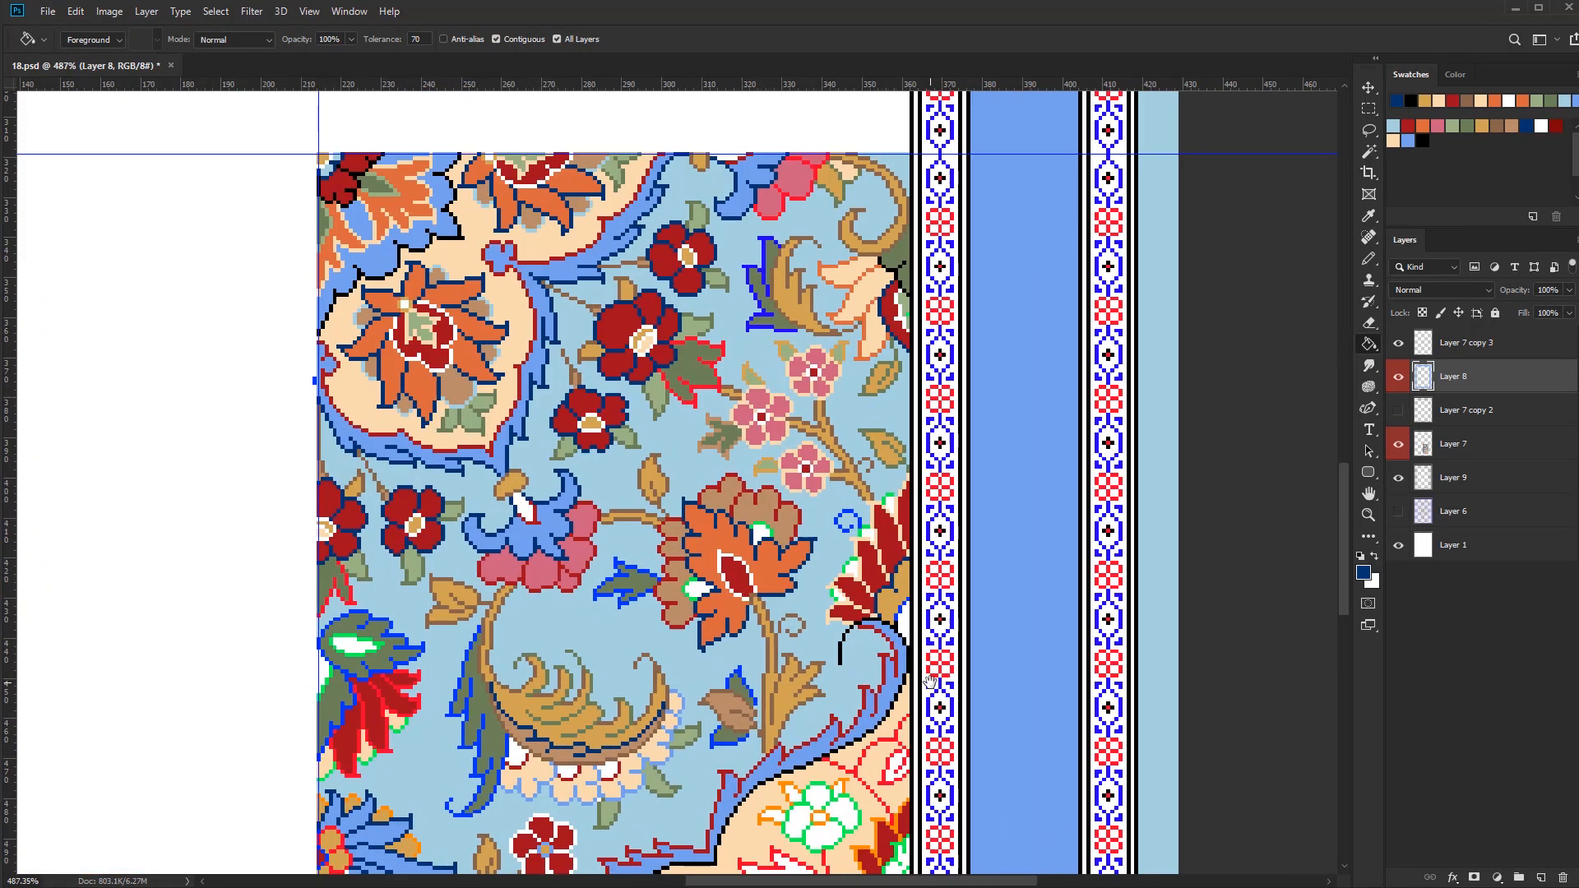
left_click(756, 464, "alt")
left_click(911, 622)
scroll(910, 610, "up", 2)
left_click(903, 275, "alt")
key("b")
left_click_drag(891, 610, 913, 571)
scroll(955, 612, "down", 3)
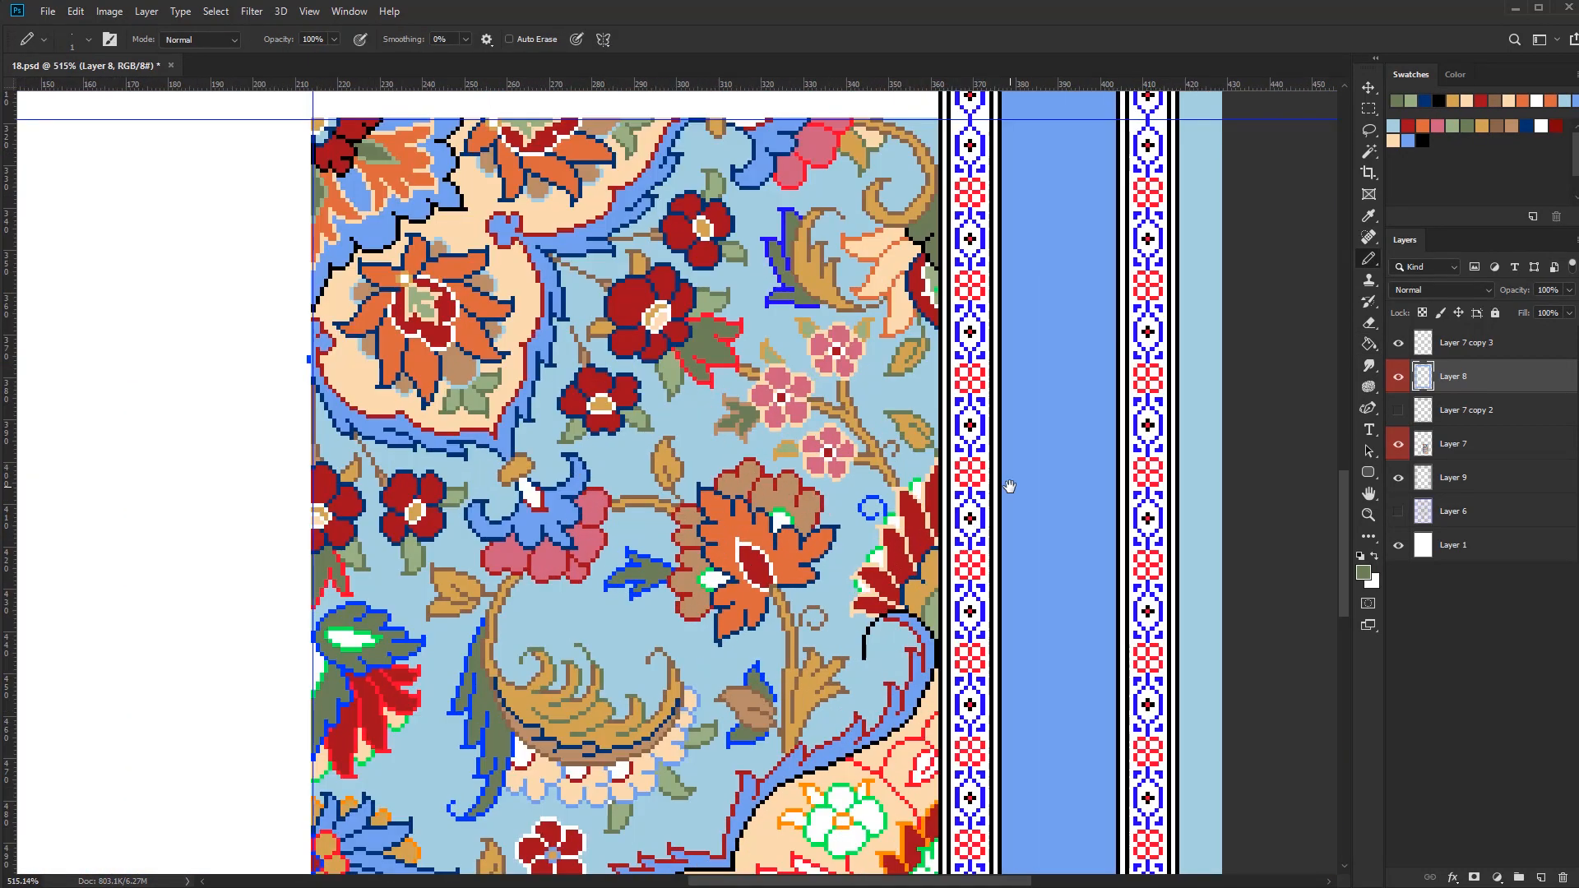
Recolour the green outlines at the red border flower's outer tips in navy and the blue curl beside it in brown
left_click(804, 499, "alt")
key("g")
key("b")
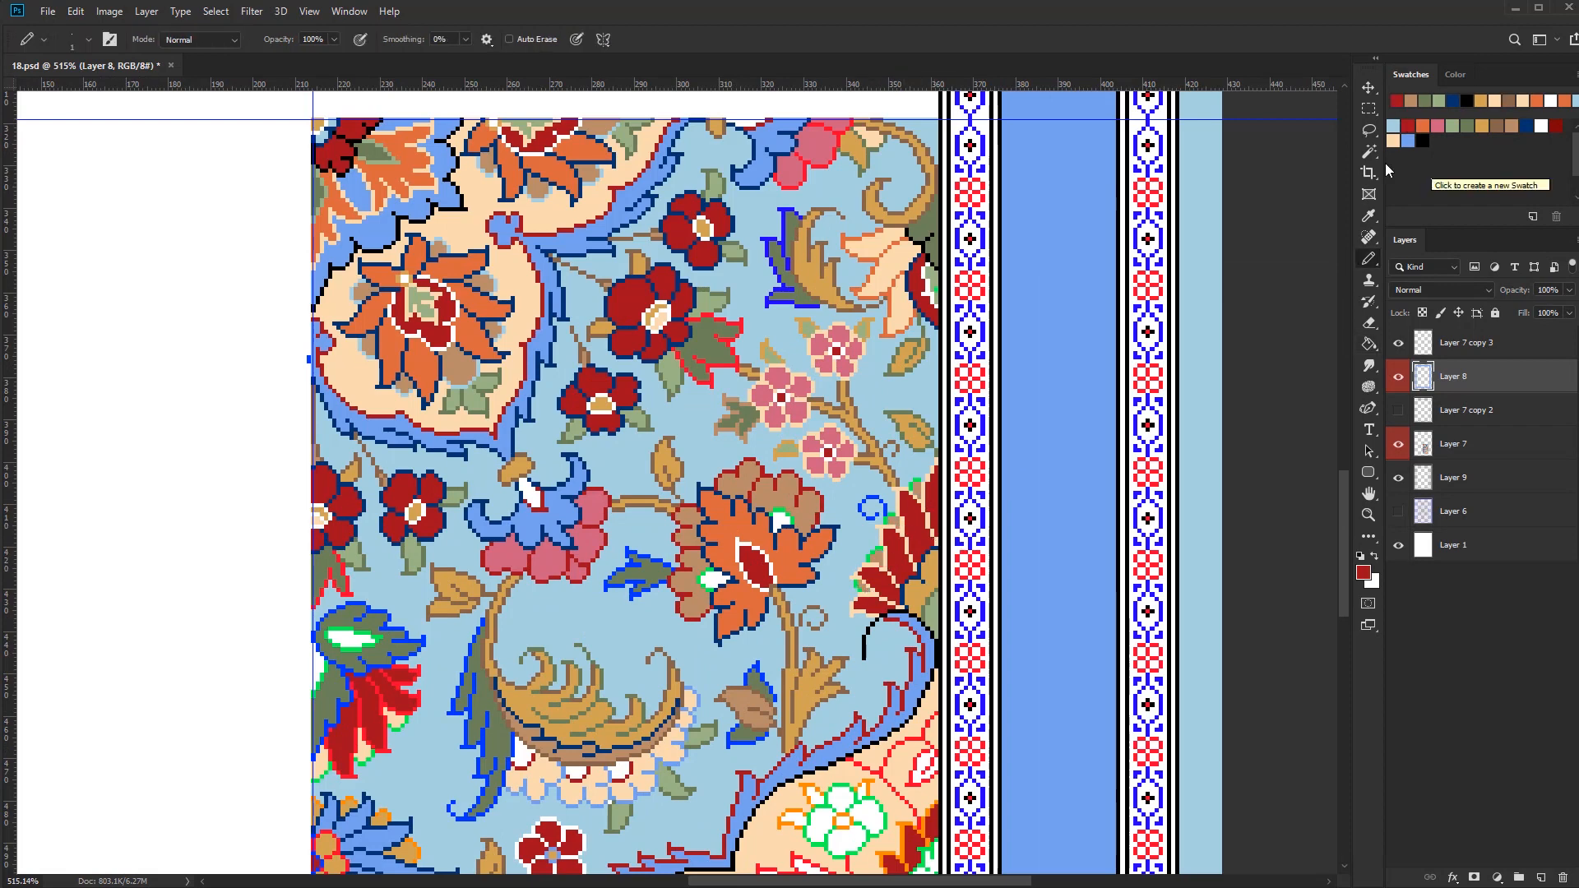
left_click(802, 538, "alt")
scroll(877, 559, "up", 3)
left_click_drag(851, 611, 862, 622)
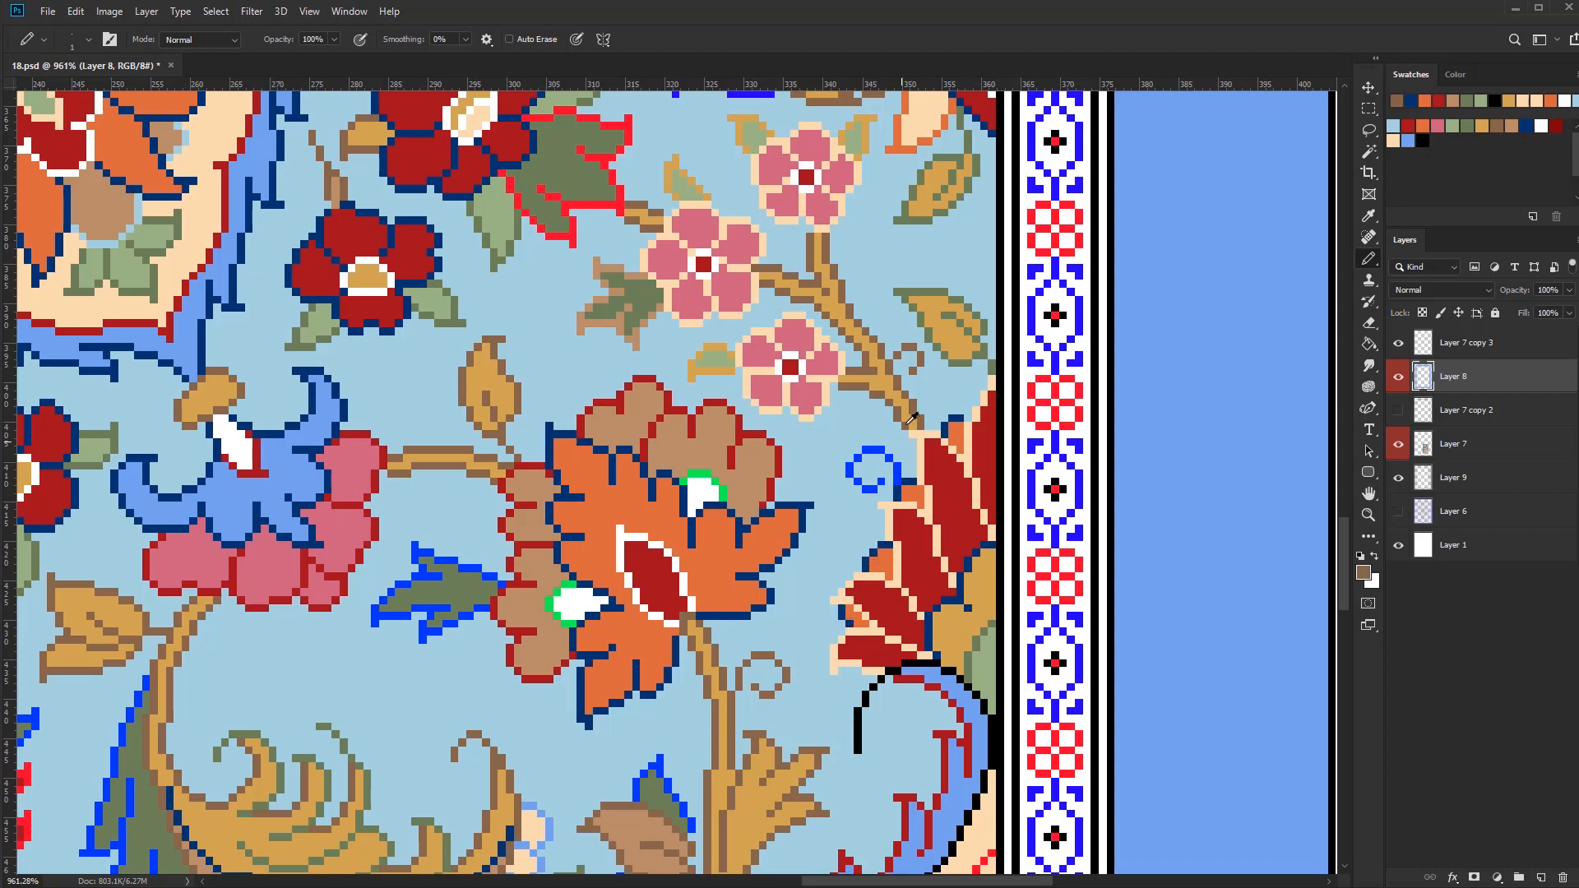
left_click(889, 451, "alt")
scroll(938, 564, "down", 2)
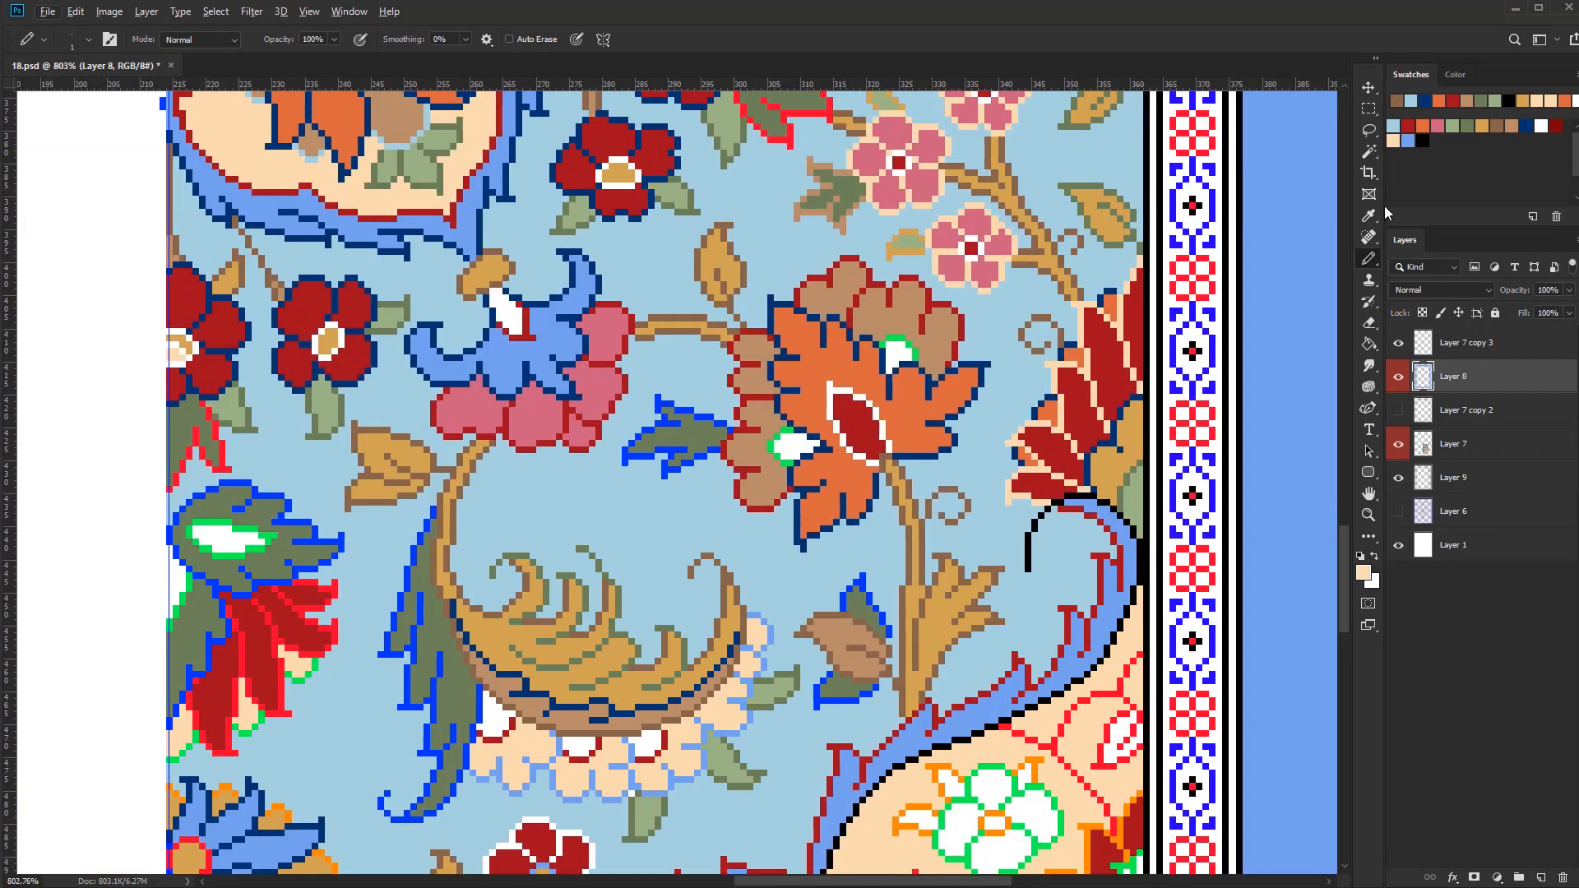
Fill the orange flower's two small white patches with peach and recolour their green outlines in white
left_click(903, 351, "alt")
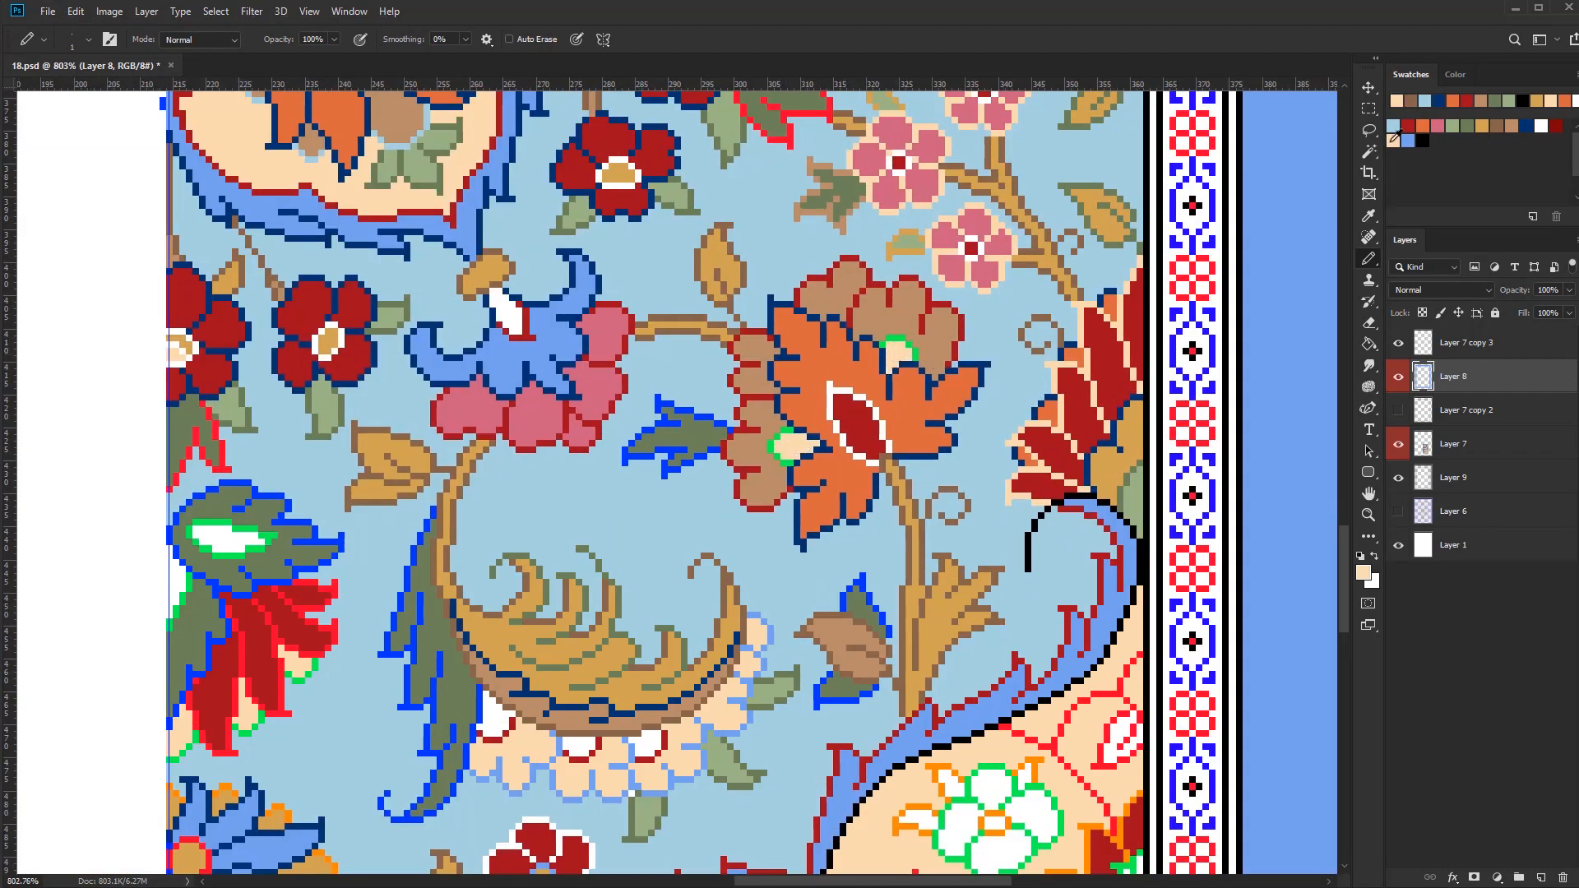
left_click(1524, 125)
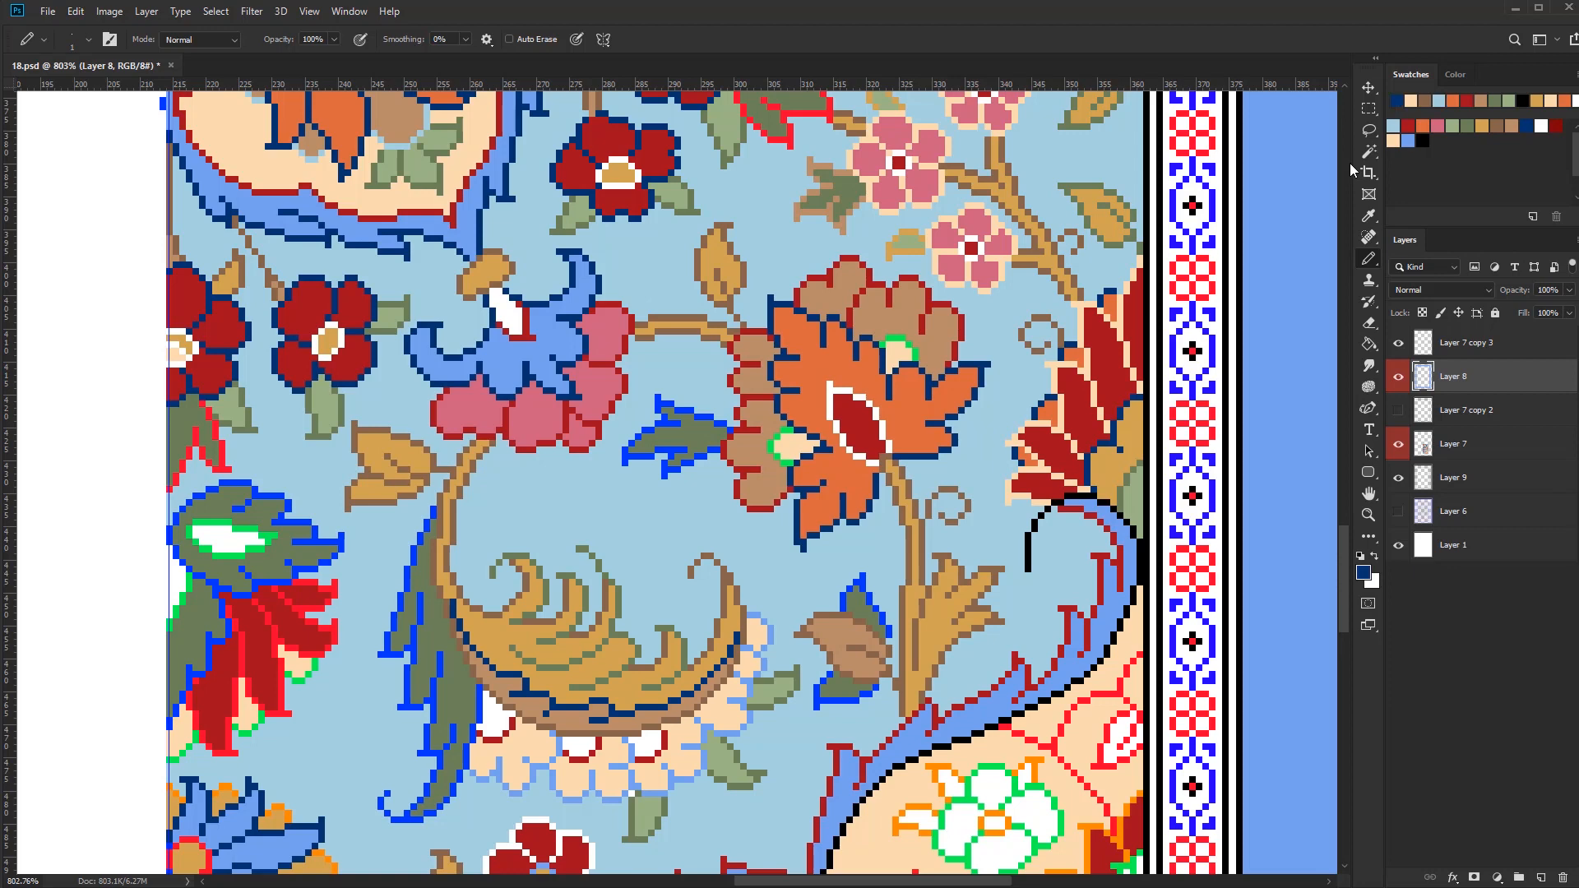
left_click(1541, 126)
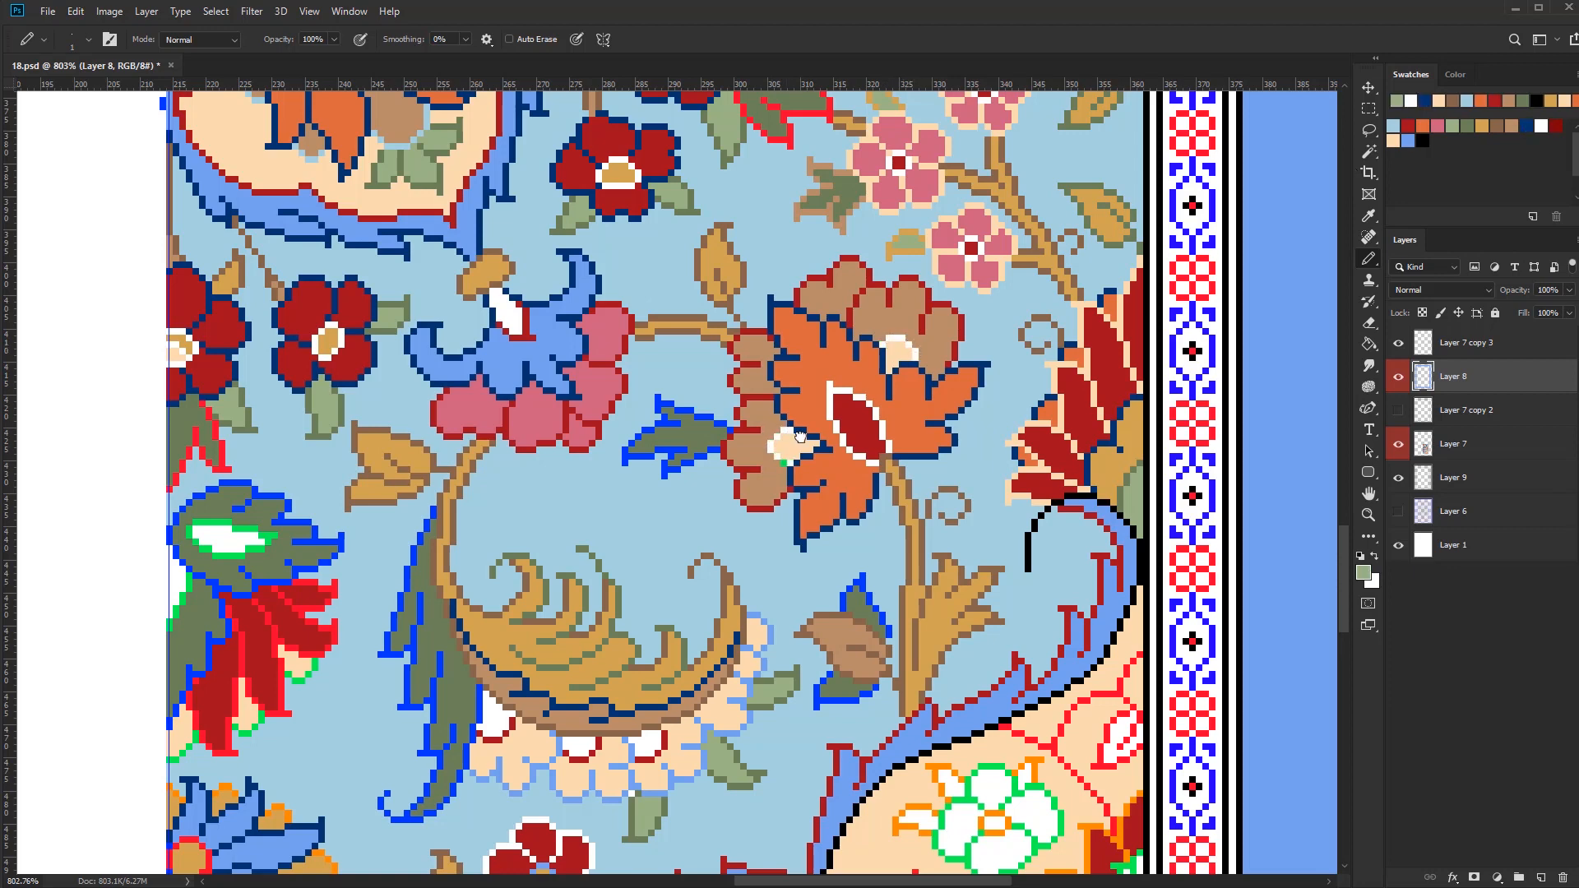
Select the blue outlines and recolour those of the small olive leaf beside the orange flower in light green
key("w")
left_click(712, 451)
key("b")
left_click_drag(718, 444, 658, 409)
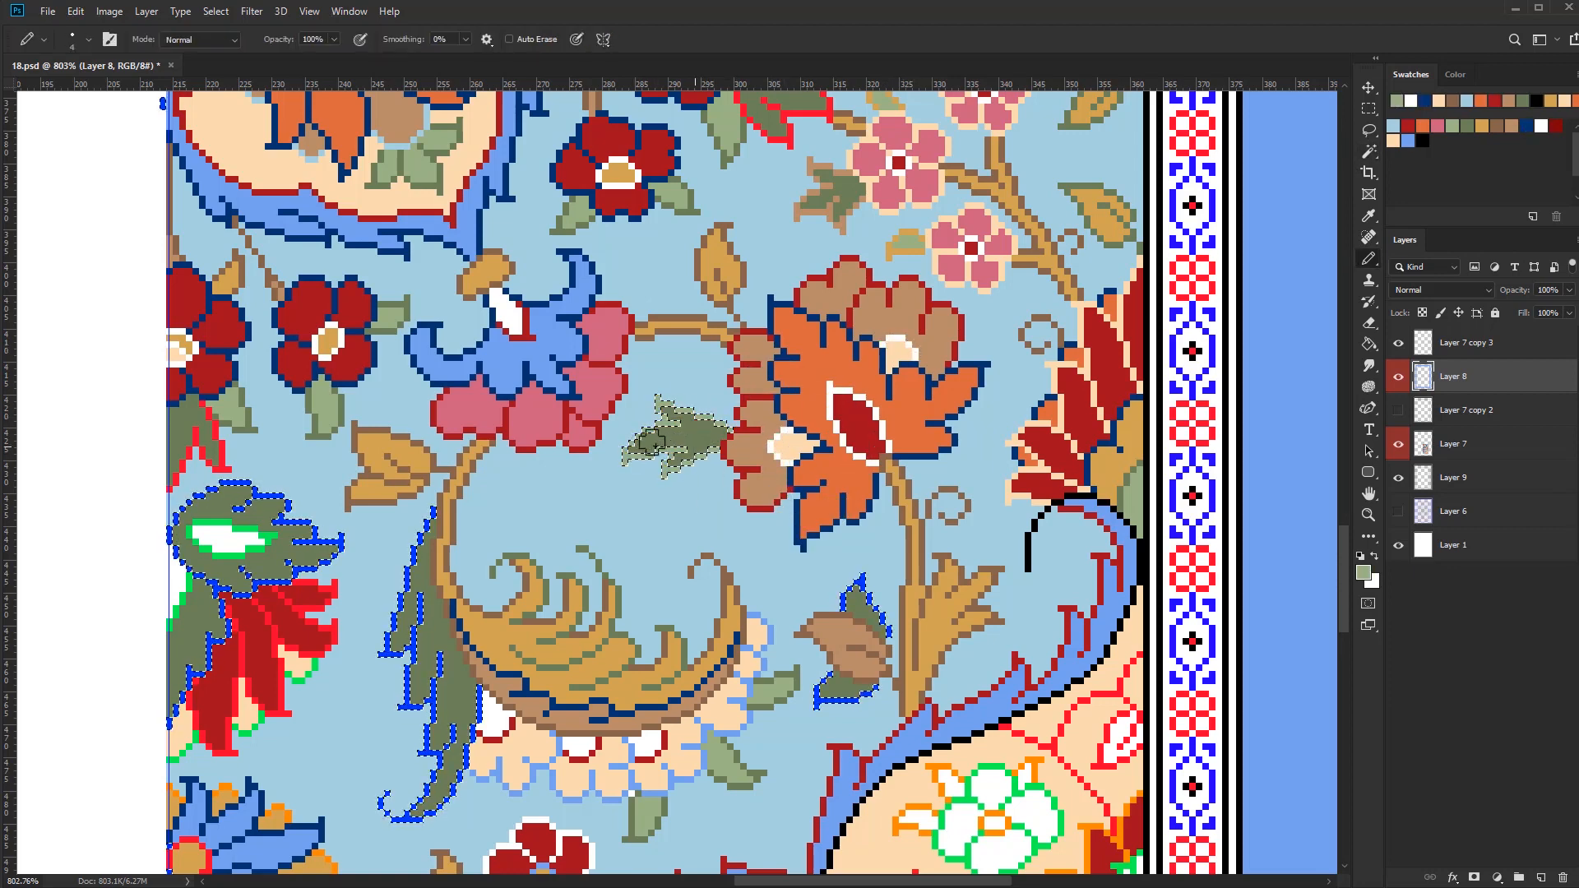
scroll(651, 521, "down", 3)
Recolour the blue outlines of the long olive leaf beside the gold frond in light green
left_click_drag(651, 520, 846, 391)
key("w")
left_click(680, 398)
mouse_move(688, 415)
left_mouse_down()
mouse_move(681, 571)
mouse_move(708, 568)
left_mouse_up()
key("ctrl+d")
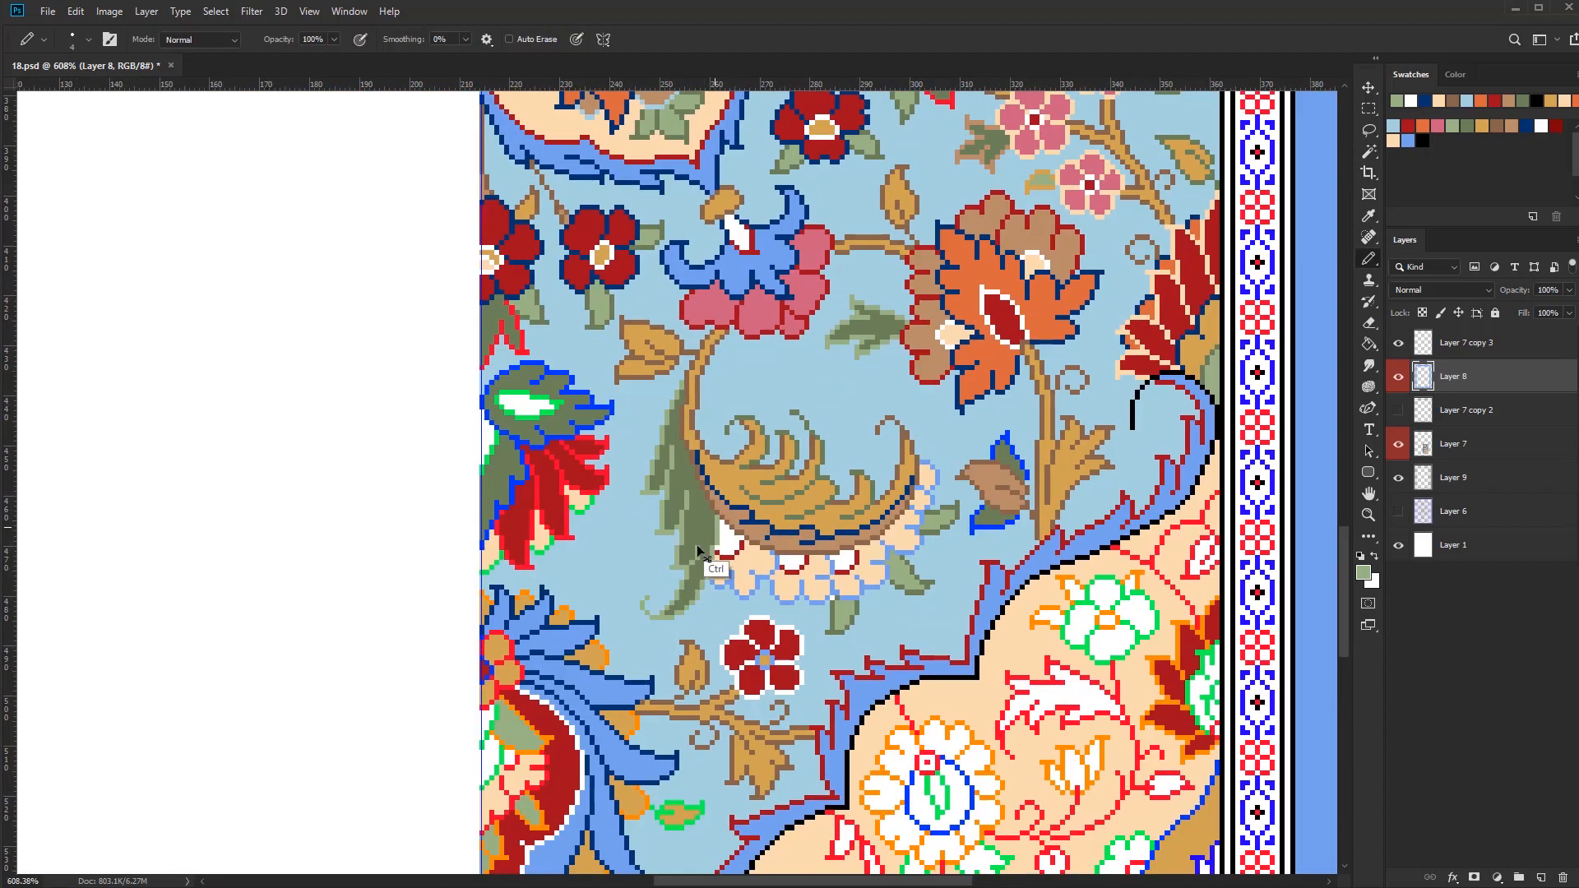
Recolour the inner and lower contours of the long olive leaf in dark red
scroll(627, 601, "down", 5)
mouse_move(626, 601)
left_mouse_down()
mouse_move(726, 627)
mouse_move(792, 600)
left_mouse_up()
scroll(773, 592, "up", 6)
left_click(884, 619, "alt")
scroll(728, 608, "up", 6)
key("bracketleft")
key("bracketleft")
key("bracketleft")
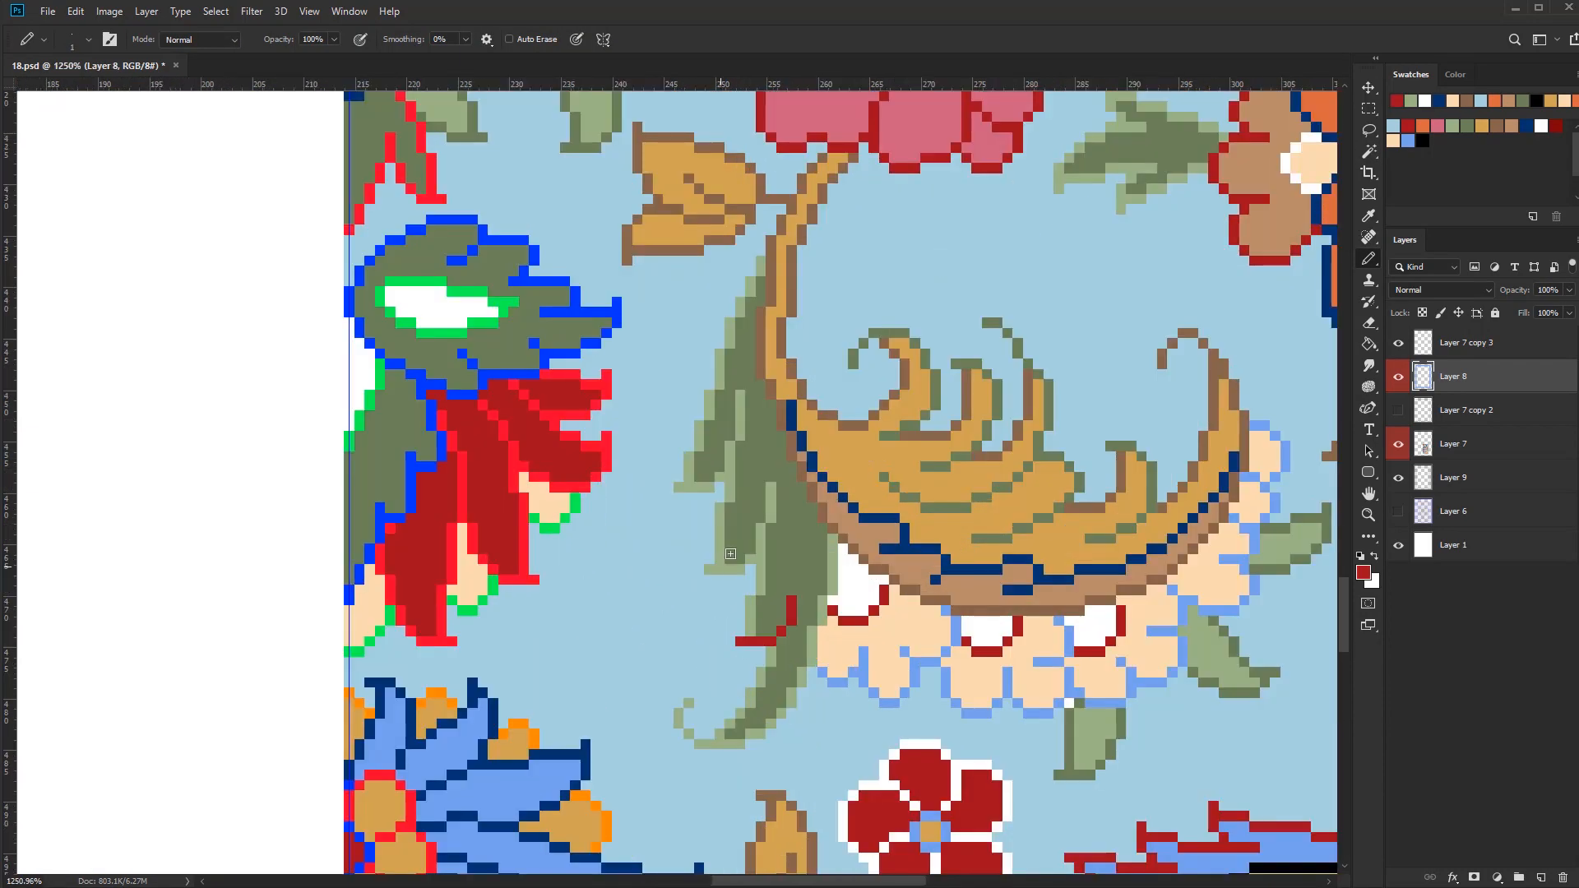
left_click_drag(742, 418, 740, 396)
mouse_move(619, 778)
left_mouse_down()
mouse_move(901, 708)
mouse_move(947, 409)
left_mouse_up()
scroll(790, 702, "down", 6)
Select the blue scalloped outline of the peach petals under the gold frond and recolour it in navy
left_click(1047, 730, "alt")
scroll(1046, 730, "up", 2)
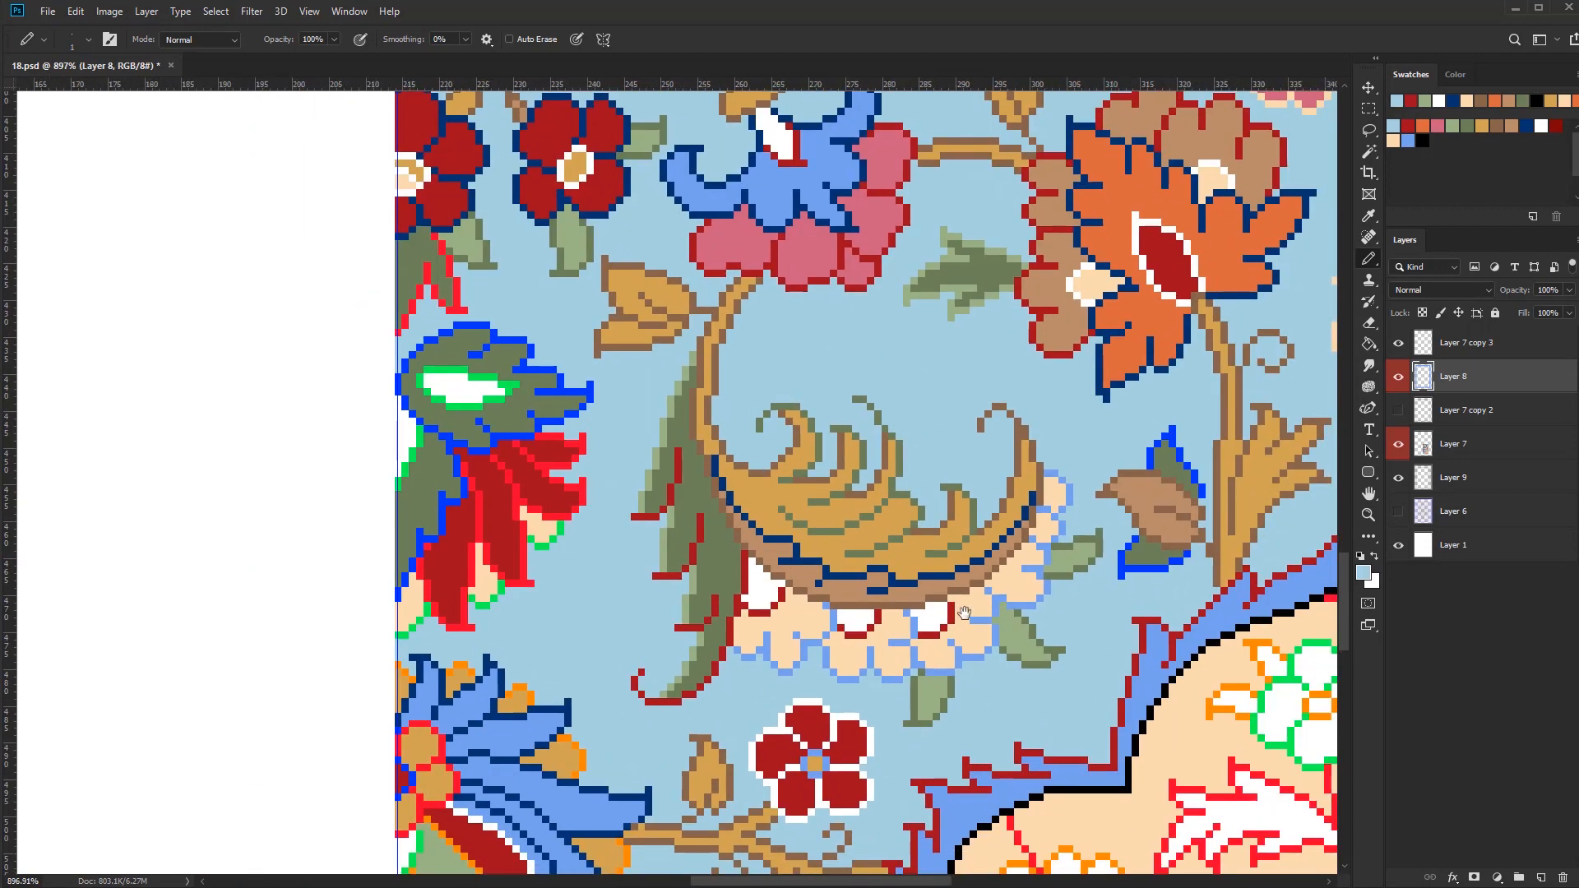
left_click(839, 576, "alt")
key("w")
left_click(810, 643)
key("b")
key("bracketright")
key("bracketright")
mouse_move(825, 612)
left_mouse_down()
mouse_move(805, 647)
mouse_move(934, 651)
mouse_move(998, 596)
mouse_move(1057, 476)
left_mouse_up()
key("bracketleft")
key("bracketleft")
mouse_move(938, 718)
left_mouse_down()
mouse_move(687, 576)
mouse_move(855, 619)
left_mouse_up()
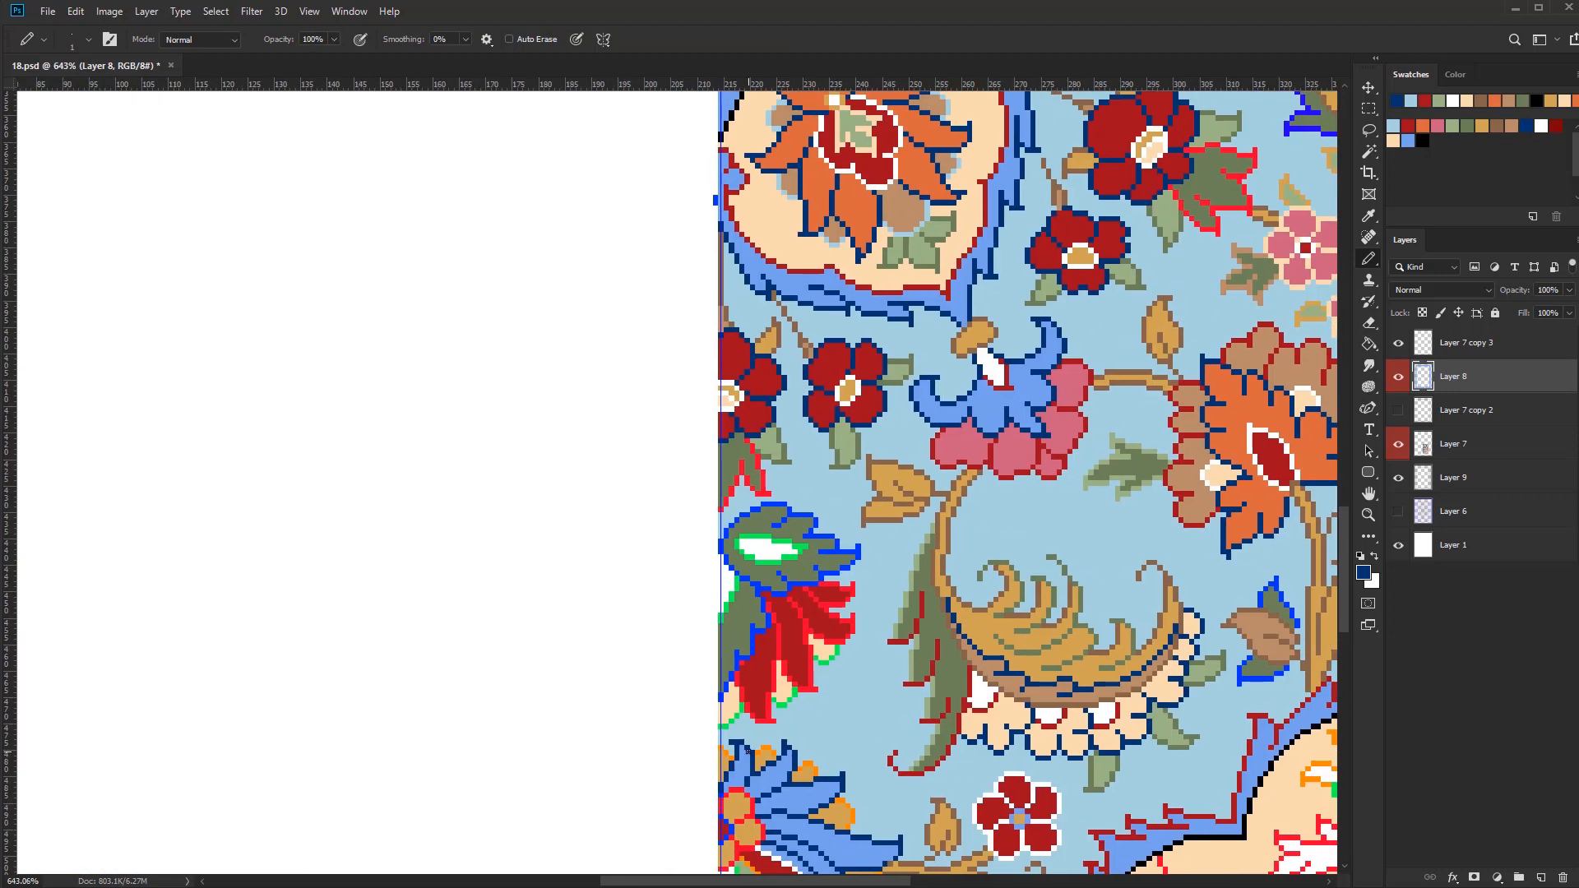
Select the blue outline of the olive leaf at the pattern's vertical centre line and recolour it in gold
scroll(834, 517, "up", 1)
key("w")
left_click(855, 557)
key("b")
key("bracketright")
key("bracketright")
key("bracketright")
key("bracketright")
left_click(1482, 126)
mouse_move(855, 557)
left_mouse_down()
mouse_move(731, 573)
mouse_move(730, 691)
left_mouse_up()
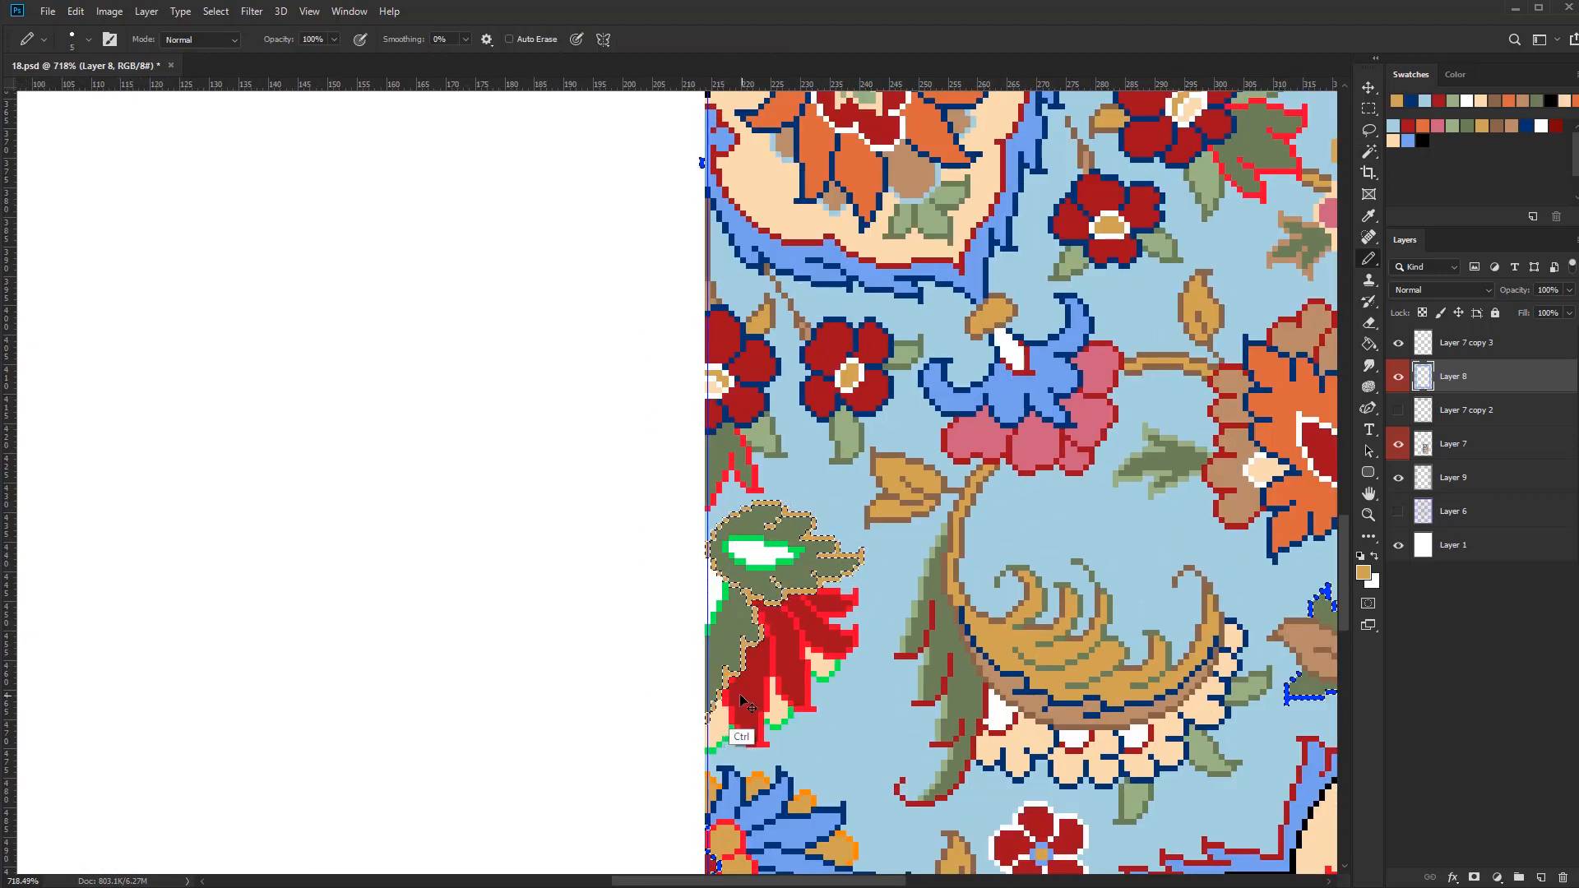
key("ctrl+d")
Select the bright red outlines of the red petals below the gold-edged leaf and recolour them in black
key("w")
left_click(855, 637)
key("b")
key("d")
mouse_move(860, 614)
left_mouse_down()
mouse_move(807, 603)
mouse_move(766, 641)
mouse_move(785, 678)
mouse_move(818, 681)
mouse_move(750, 733)
left_mouse_up()
key("ctrl+d")
Recolour the green outlines of the peach tips between the black-edged petals in medium blue and brown
left_click(800, 822, "alt")
scroll(713, 738, "up", 6)
left_click(1497, 126)
left_click_drag(963, 588, 916, 612)
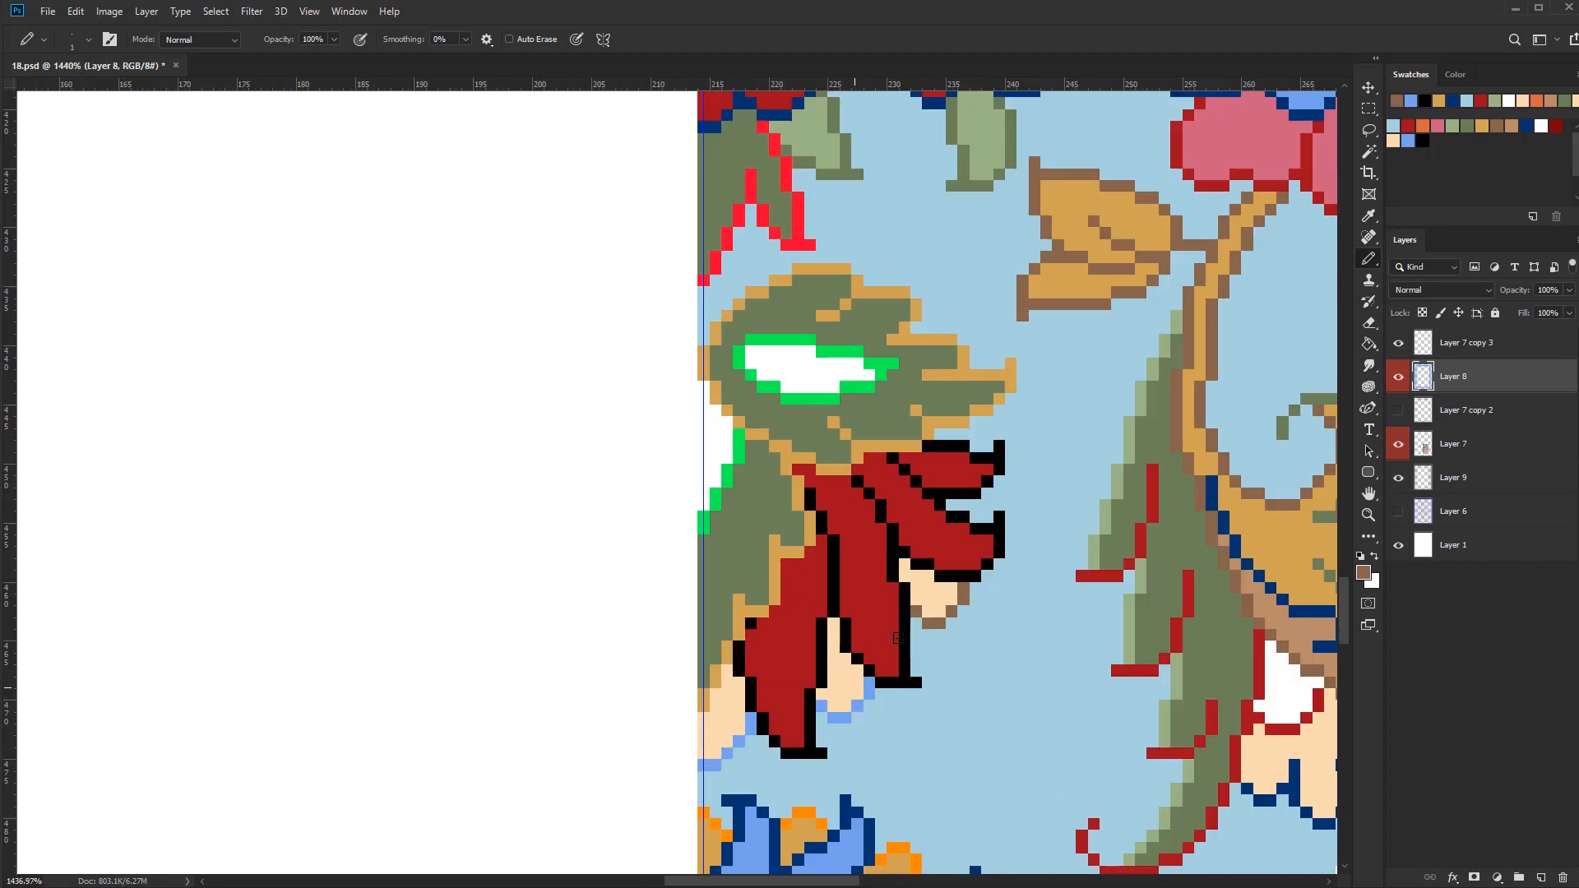
left_click_drag(738, 740, 703, 765)
Recolour the green outline of the white oval inside the gold-edged olive leaf in navy
scroll(850, 747, "down", 8)
left_click(851, 724, "alt")
scroll(798, 617, "up", 6)
left_click_drag(803, 640, 864, 623)
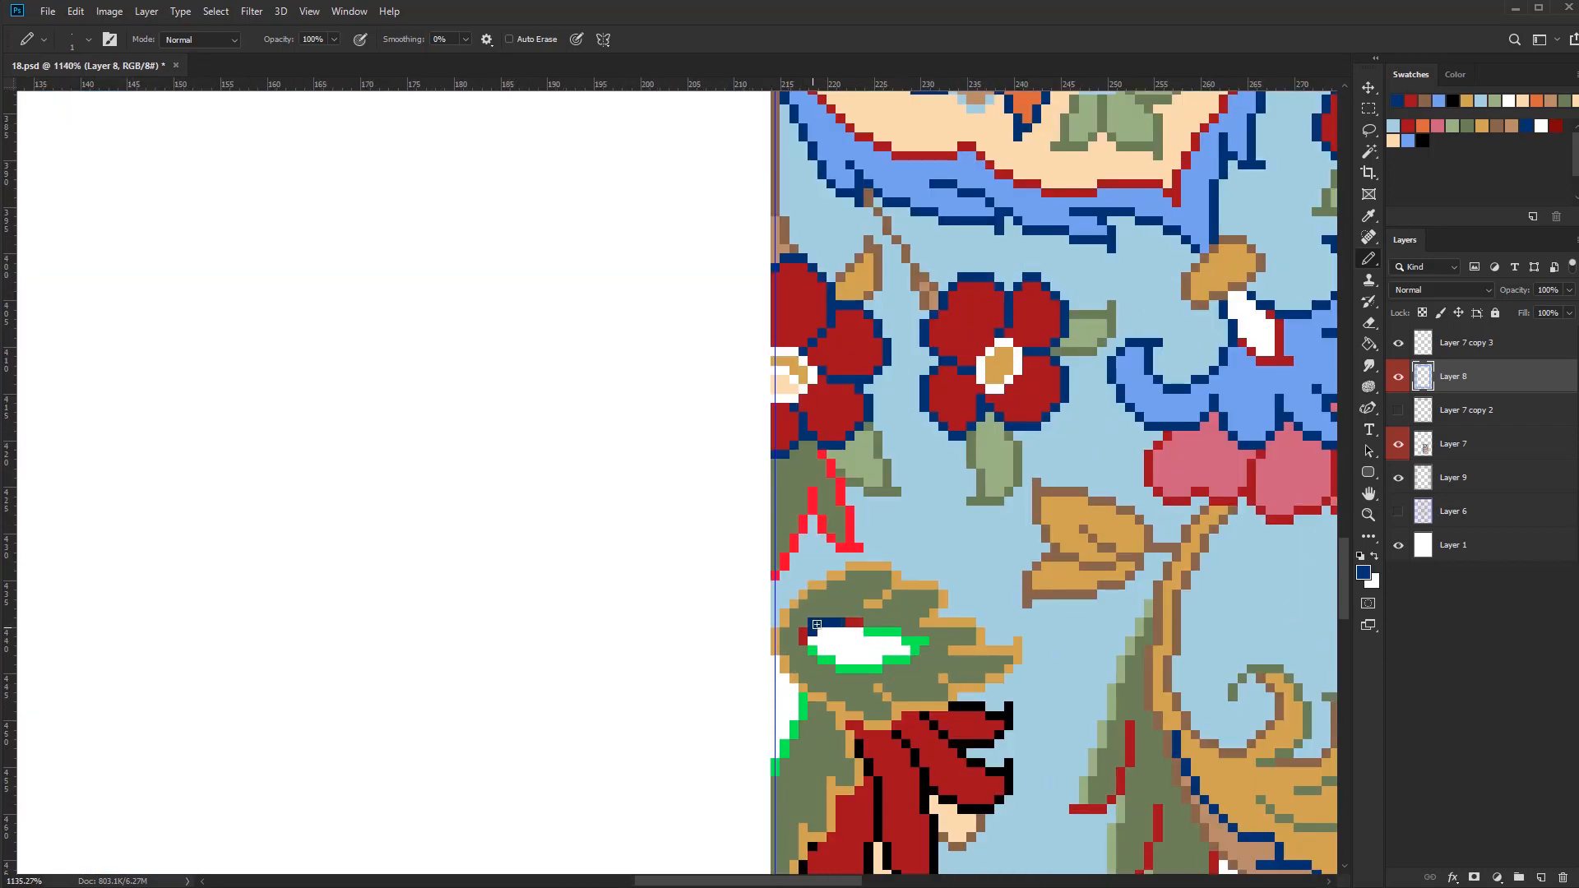
scroll(786, 745, "down", 8)
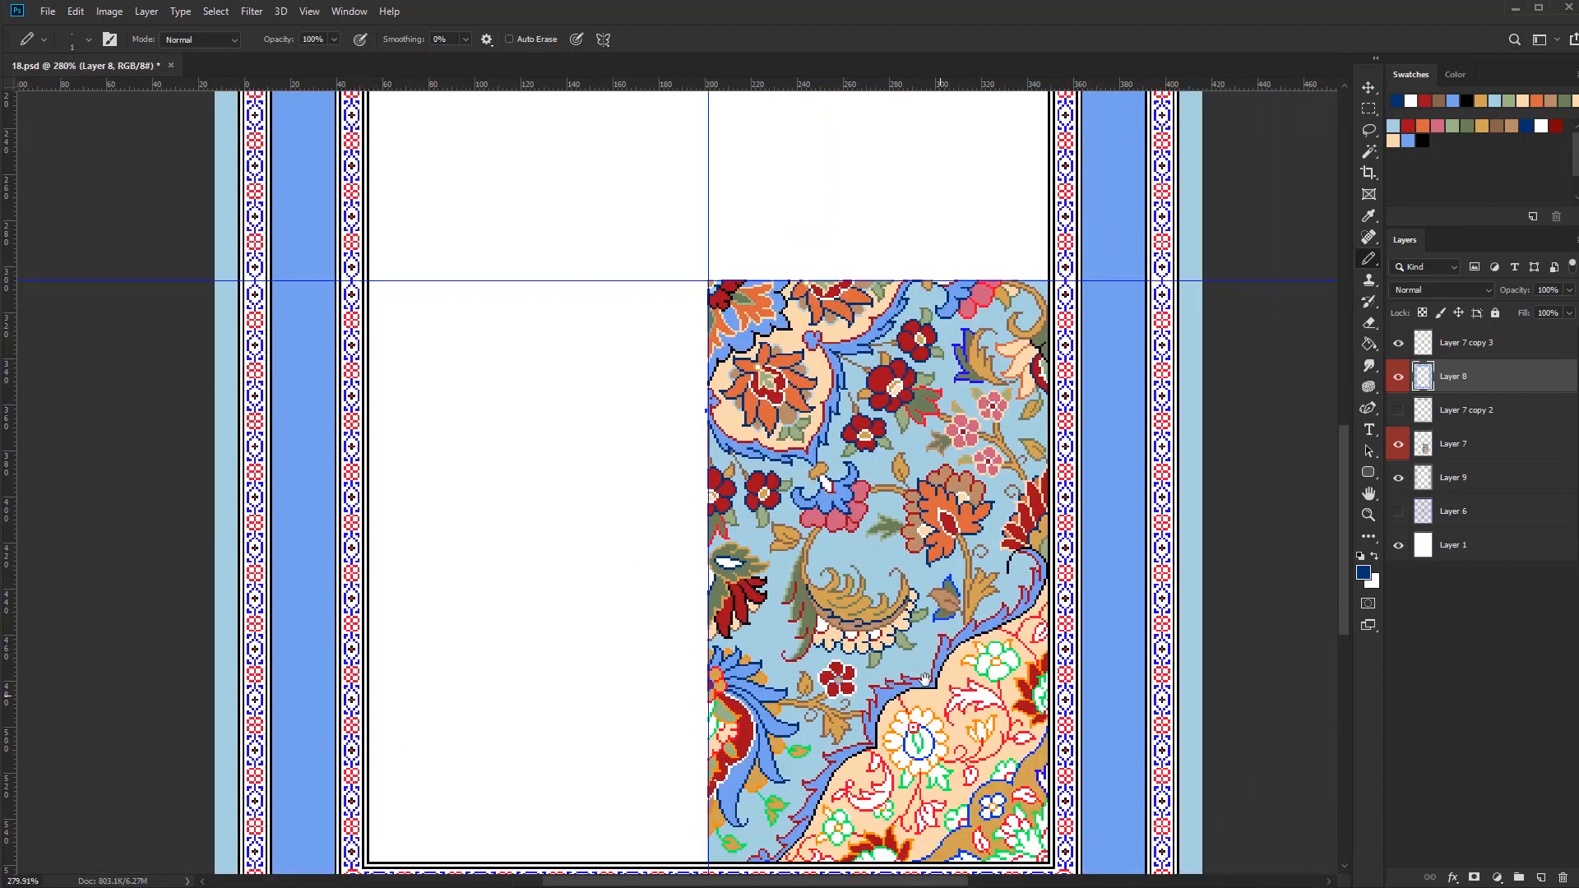
Recolour the bright red outlines of the pink petals at the pattern's upper edge in dark red
scroll(1038, 399, "up", 5)
scroll(930, 593, "up", 4)
left_click_drag(874, 580, 930, 593)
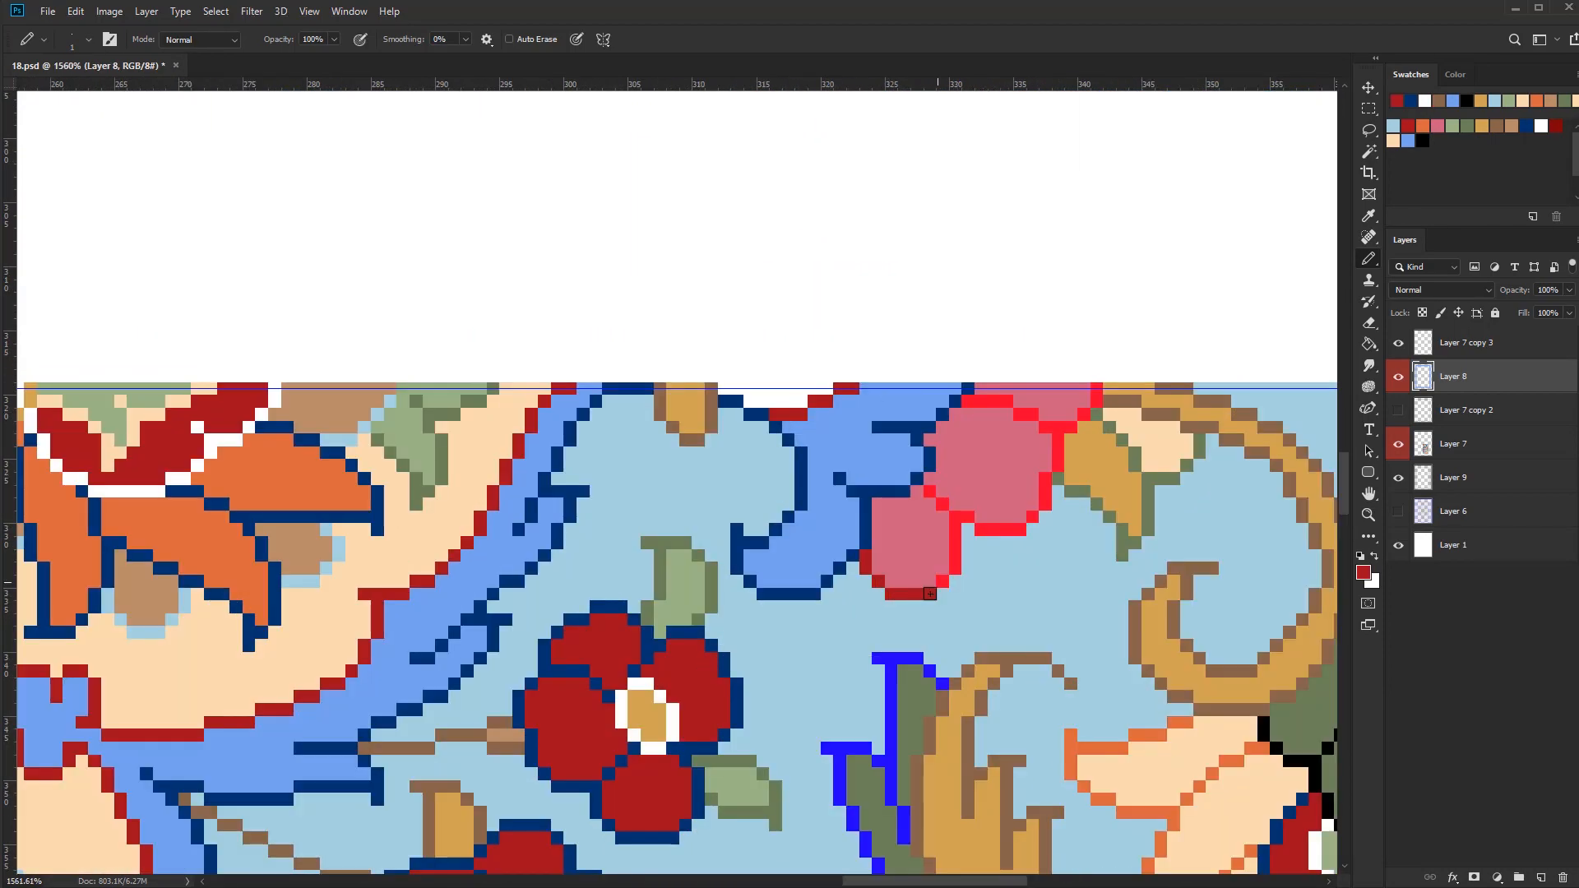
left_click_drag(890, 365, 812, 372)
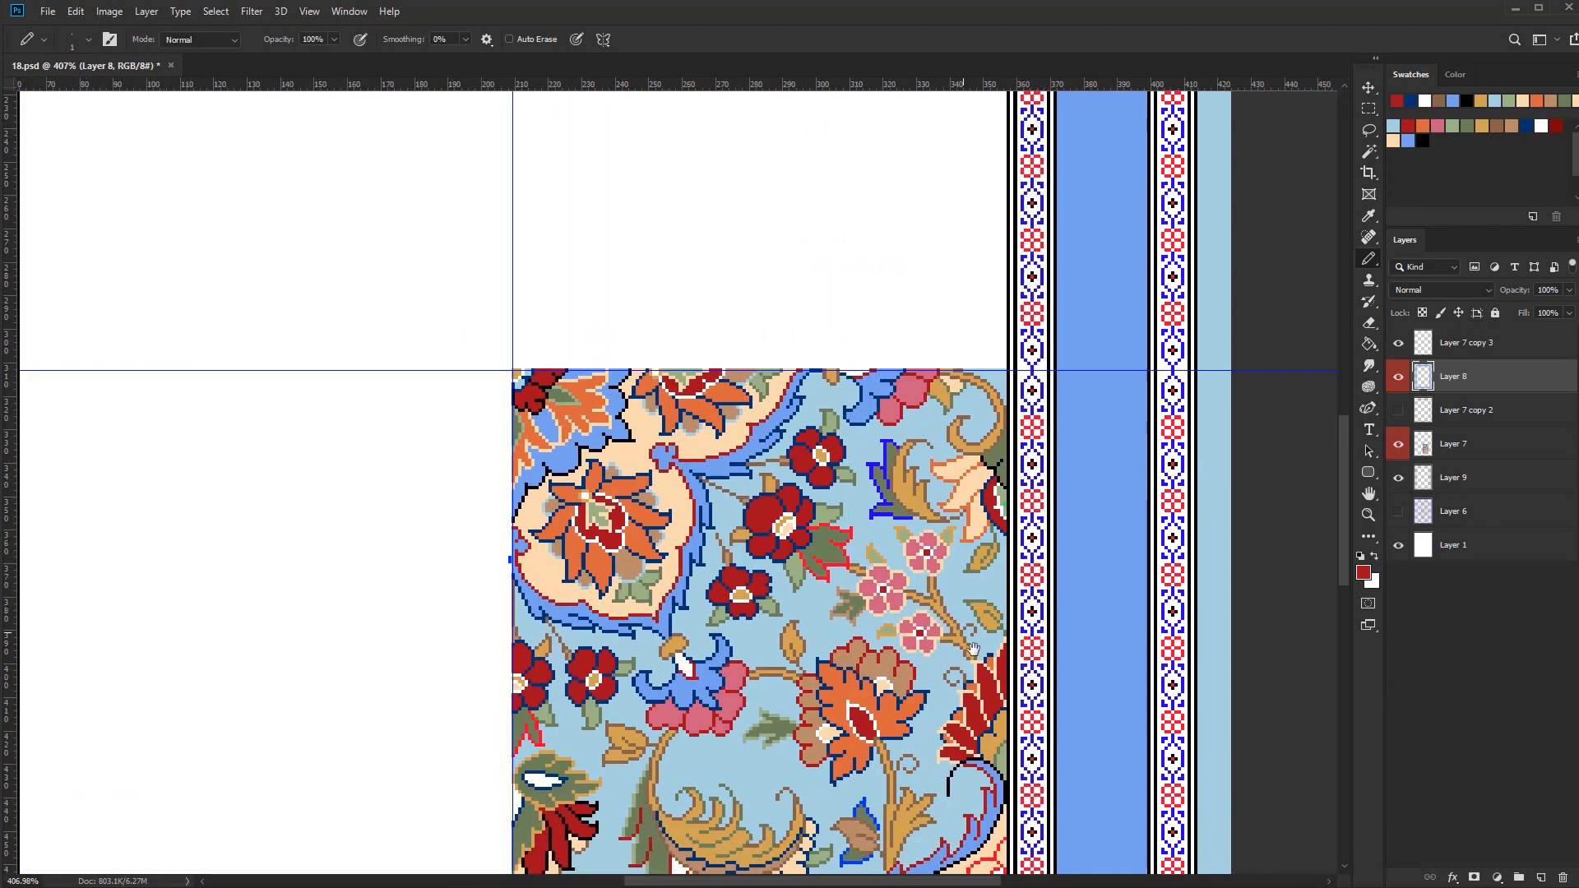
left_click_drag(812, 493, 809, 381)
Recolour the bright red outlines of the olive leaves beside the large dark red flower in peach
left_click_drag(1087, 391, 1061, 391)
left_click(1438, 125)
left_click_drag(655, 503, 732, 521)
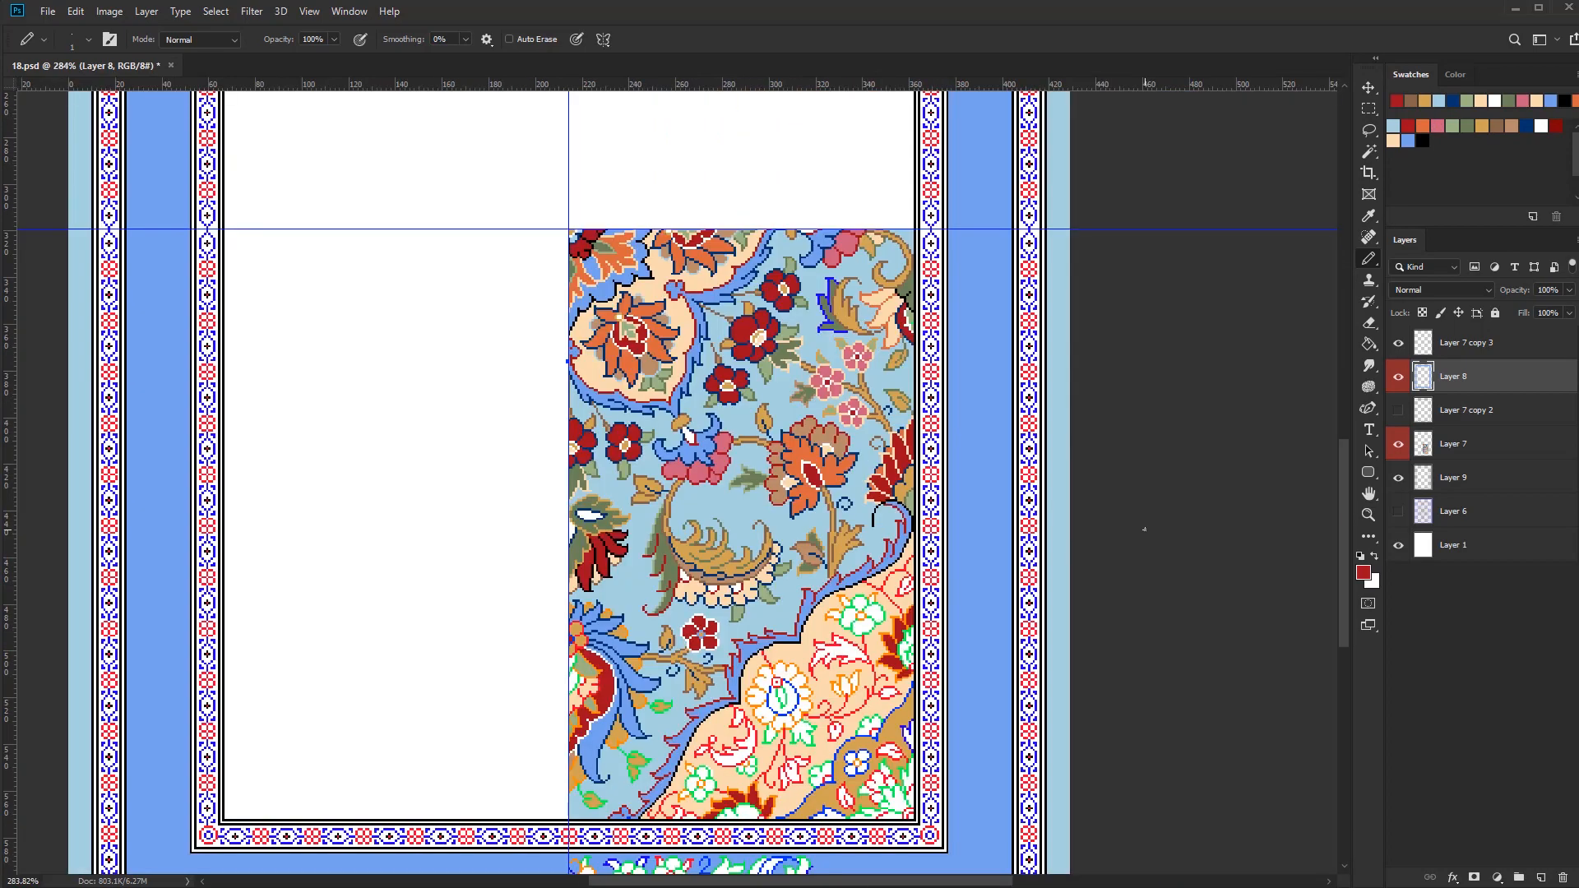
Recolour the bright blue outline of the olive leaf beside the gold curled leaf near the upper edge in light green
left_click_drag(874, 285, 950, 296)
left_click_drag(797, 452, 855, 756)
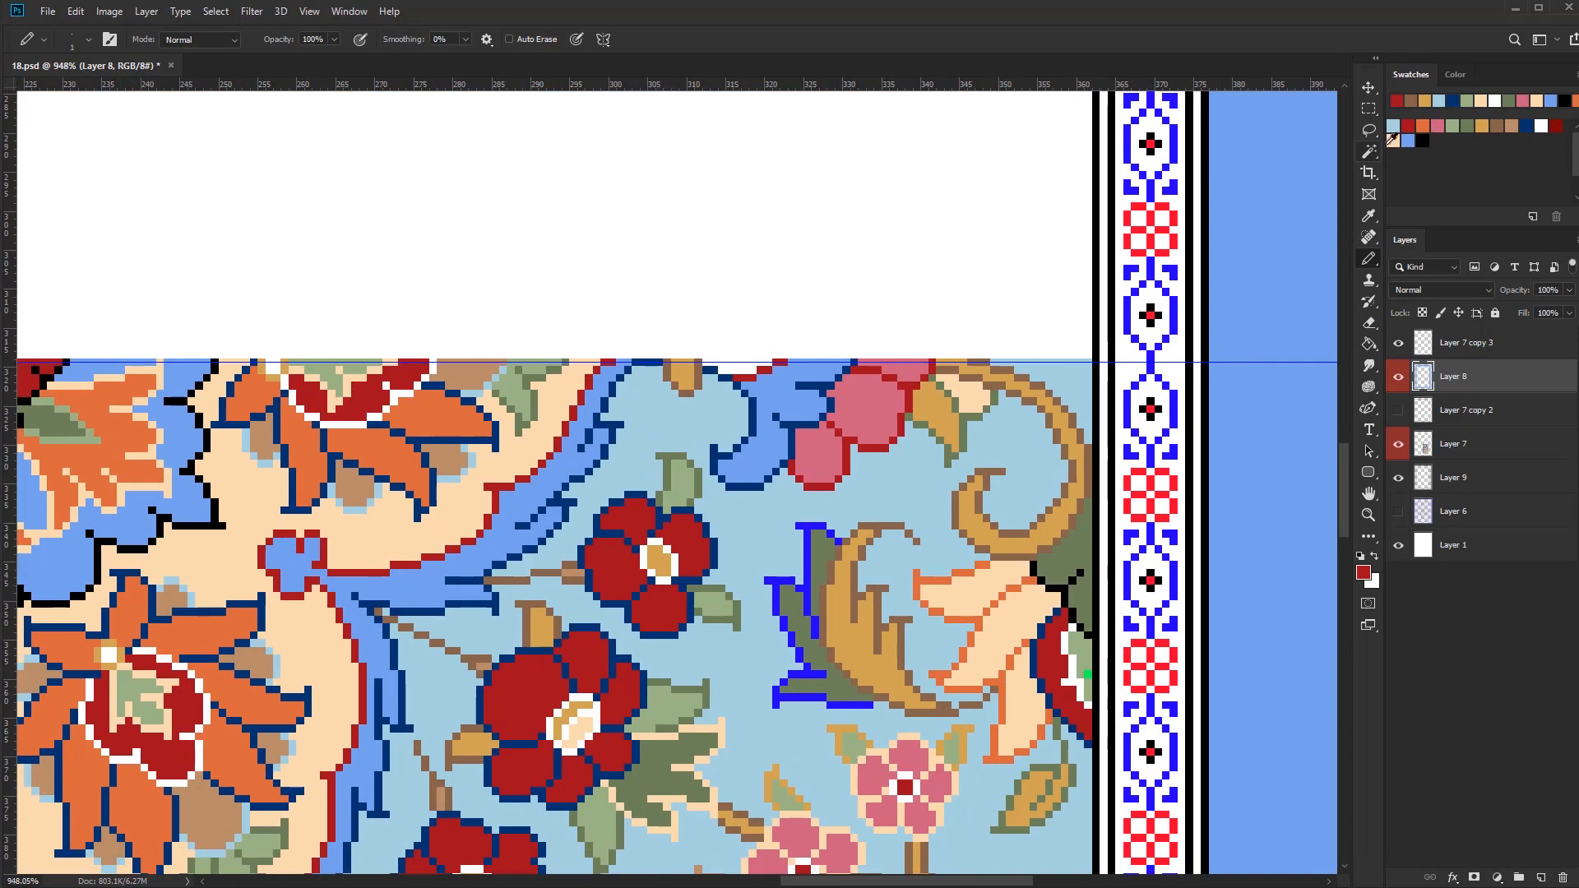
left_click_drag(803, 475, 914, 549)
left_click(1453, 126)
left_click_drag(922, 609, 891, 609)
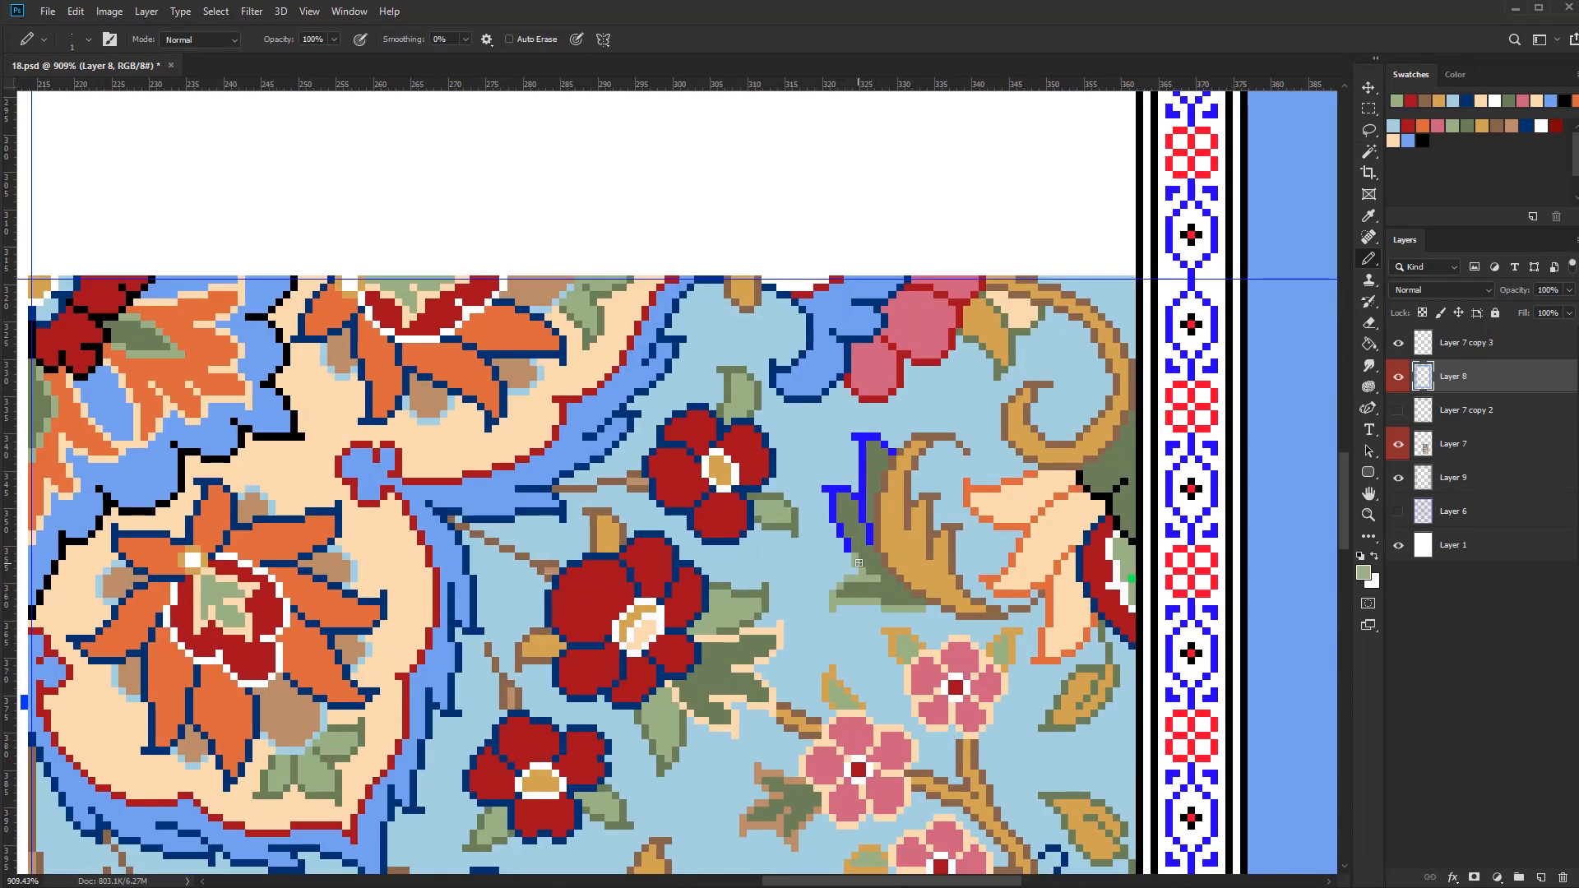
Recolour the outer edge of the olive leaf beside the gold curled leaf in navy, and the nearby flower's stray green pixels in white
left_click(1526, 126)
left_click_drag(851, 574, 875, 575)
left_click_drag(825, 627, 834, 594)
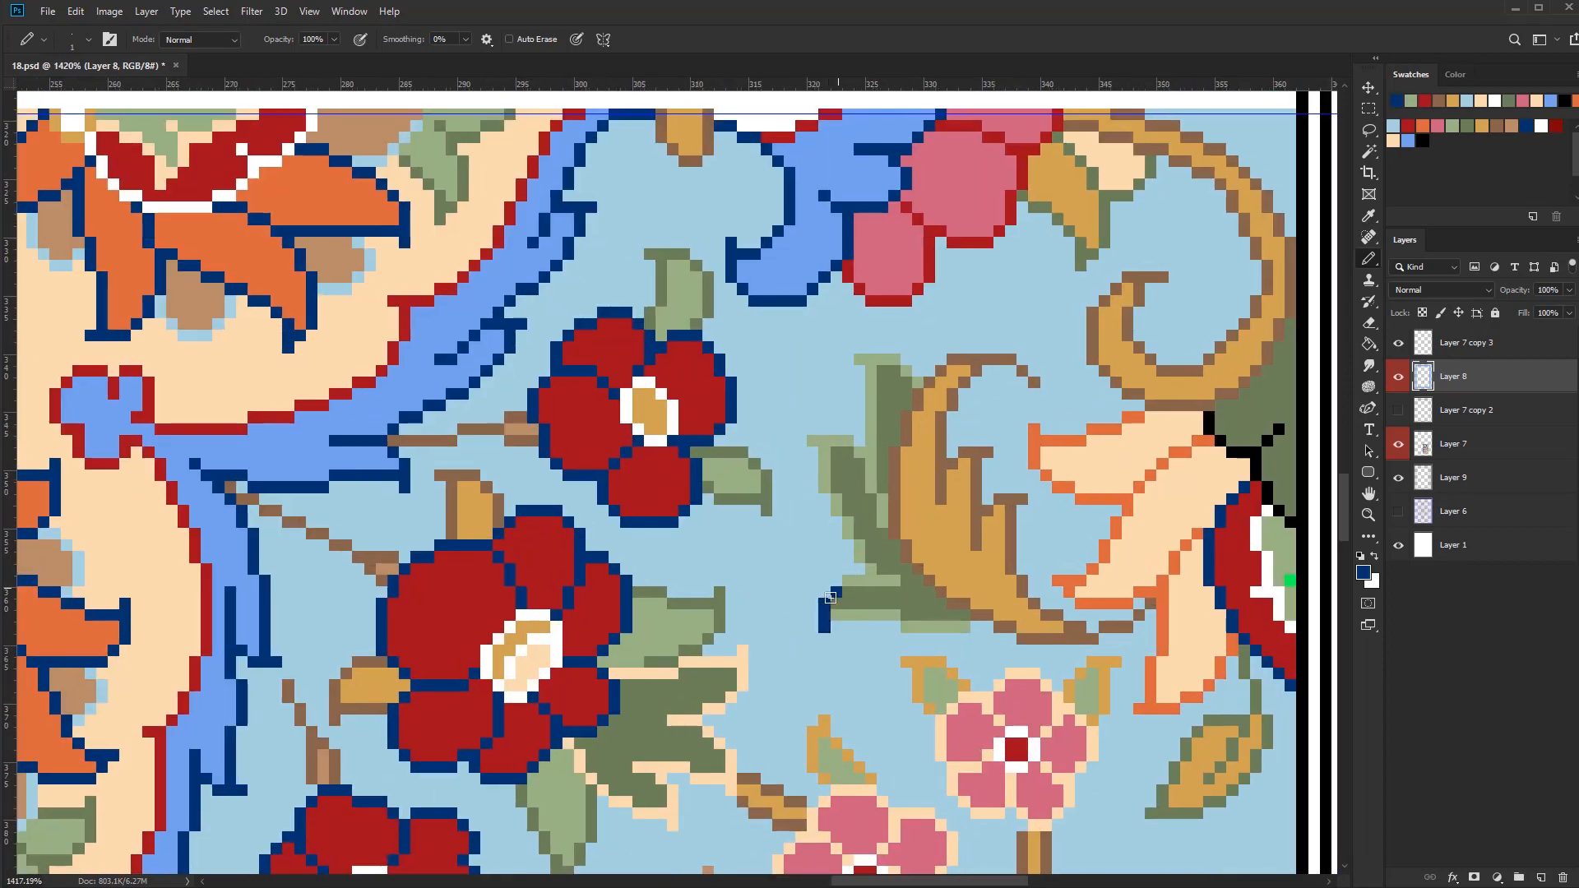
left_click_drag(893, 360, 906, 371)
left_click(859, 359)
scroll(941, 728, "down", 10)
scroll(941, 729, "up", 7)
left_click(1541, 126)
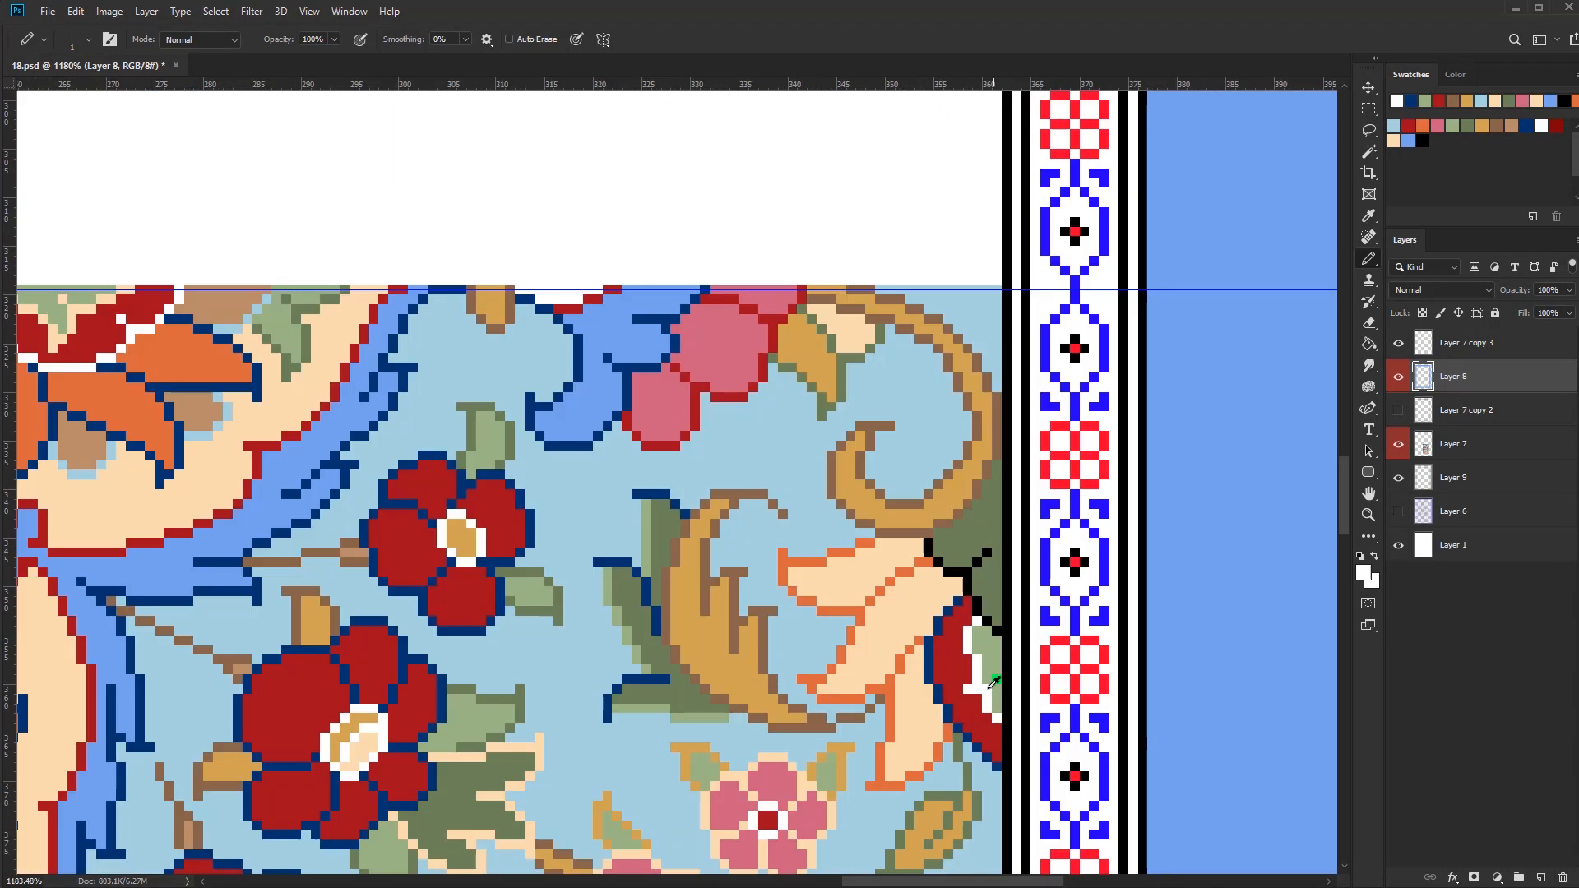
scroll(923, 321, "down", 10)
left_click_drag(913, 814, 906, 730)
Fill the white petals of the round flower in the peach corner field with medium blue
scroll(906, 730, "up", 3)
key("g")
left_click(1047, 553, "alt")
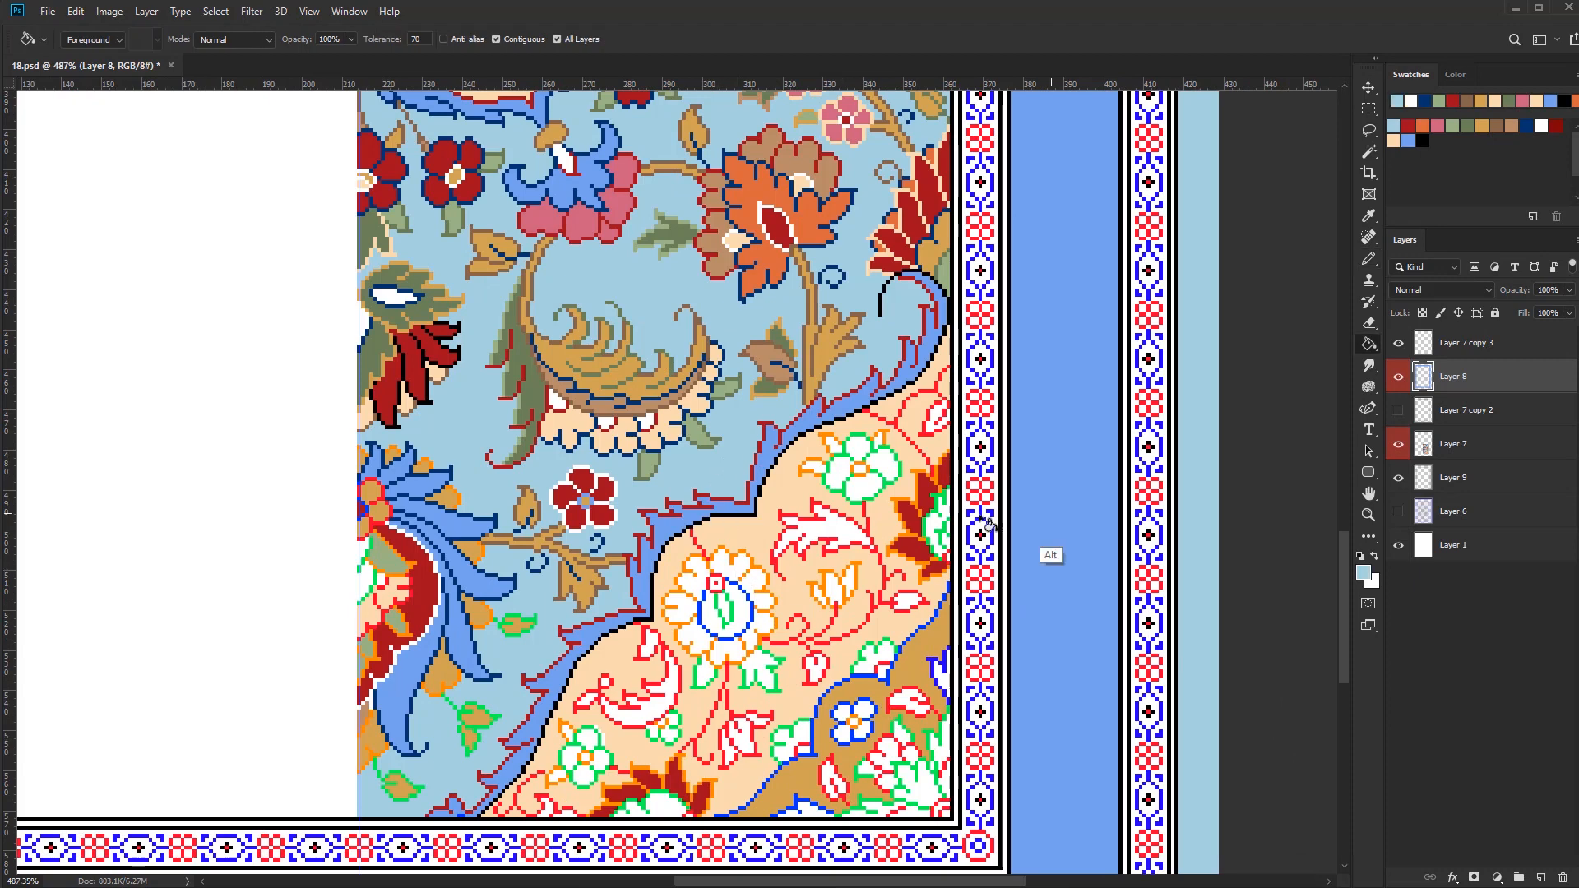
left_click(731, 657)
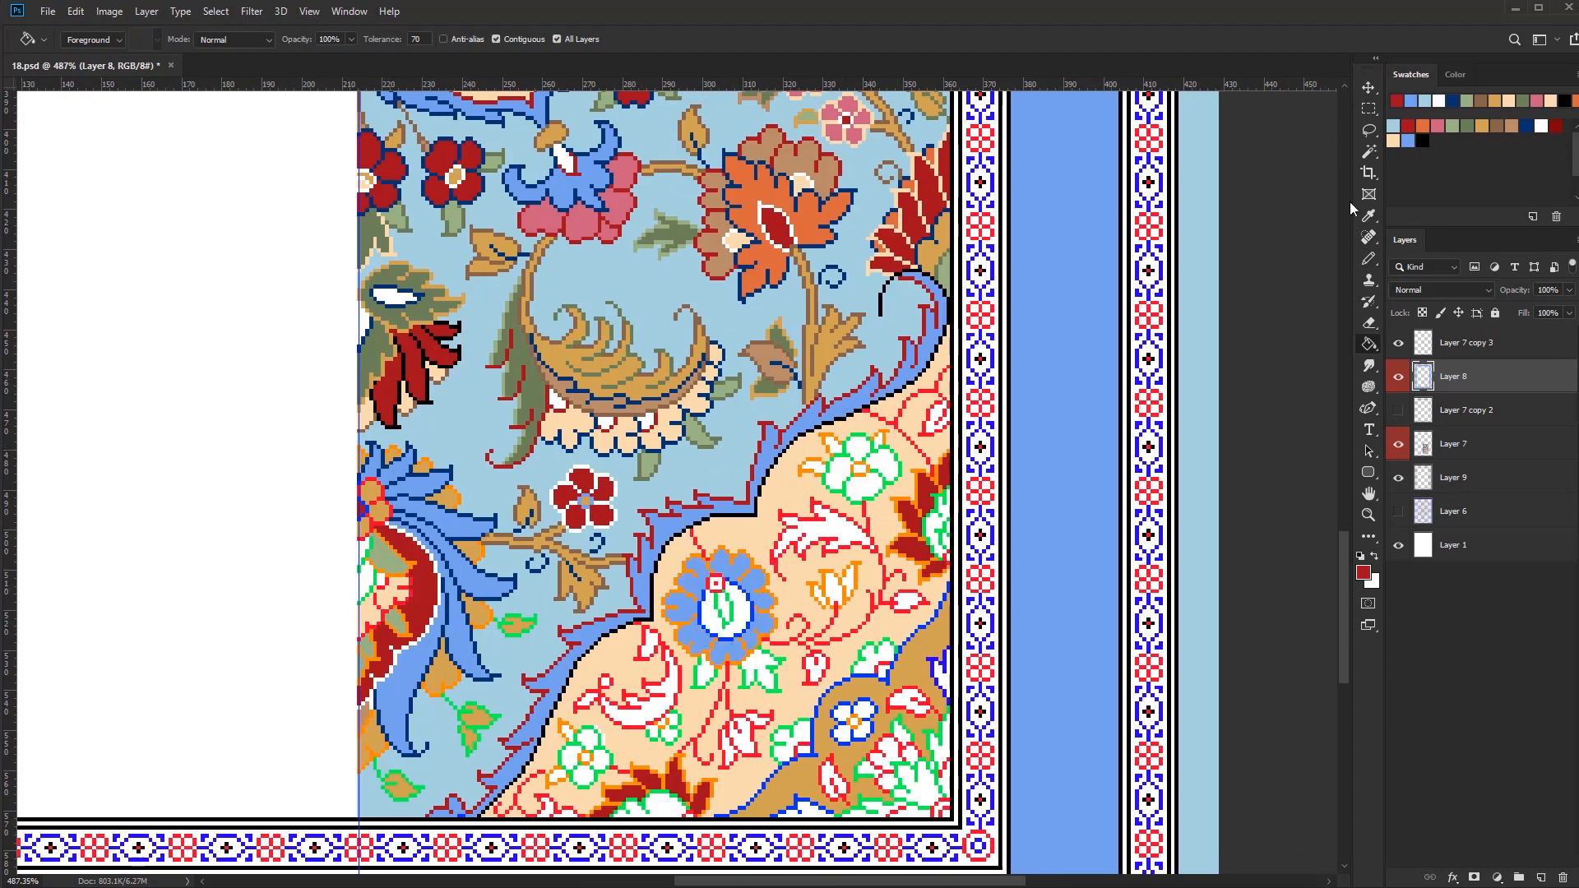
Fill the petals of the green-outlined four-petal flowers in the peach field with pink
left_click(1438, 126)
left_click(858, 448)
left_click(885, 462)
left_click(861, 490)
left_click(836, 477)
left_click(840, 455)
Fill the two large red-outlined serrated leaves in the peach field with olive
left_click(1467, 125)
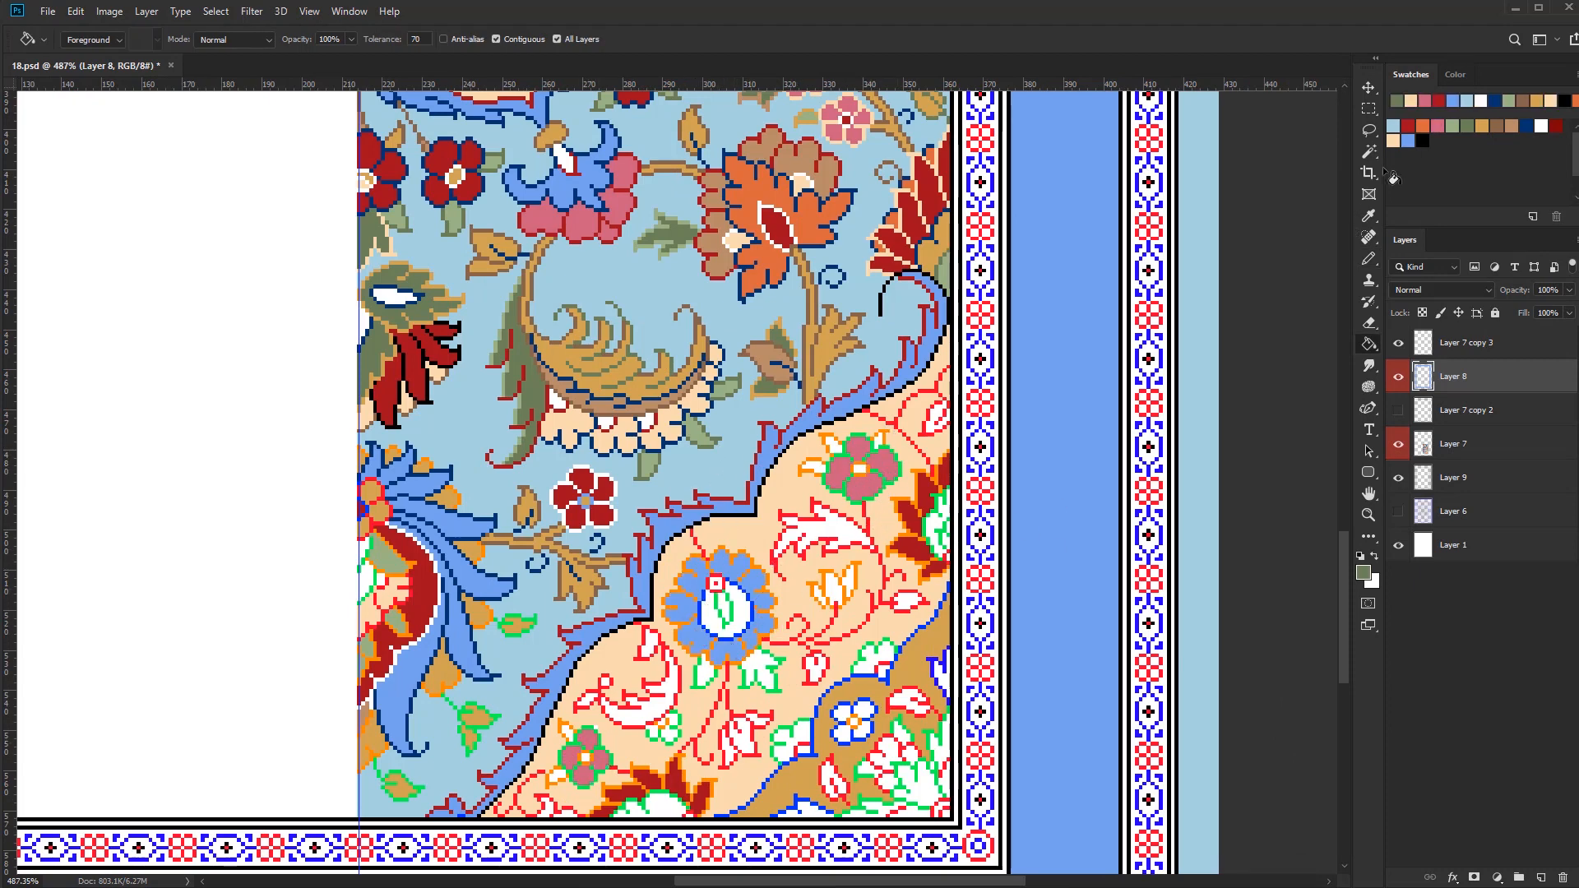
left_click(836, 529)
left_click(655, 709)
Select the bright red outlines and recolour the stems above and below the blue round flower in gold
mouse_move(814, 745)
left_mouse_down()
mouse_move(744, 745)
mouse_move(790, 738)
mouse_move(864, 668)
mouse_move(738, 518)
left_mouse_up()
key("w")
scroll(954, 732, "up", 2)
key("b")
left_click(997, 740, "alt")
scroll(1001, 740, "up", 5)
scroll(737, 519, "down", 5)
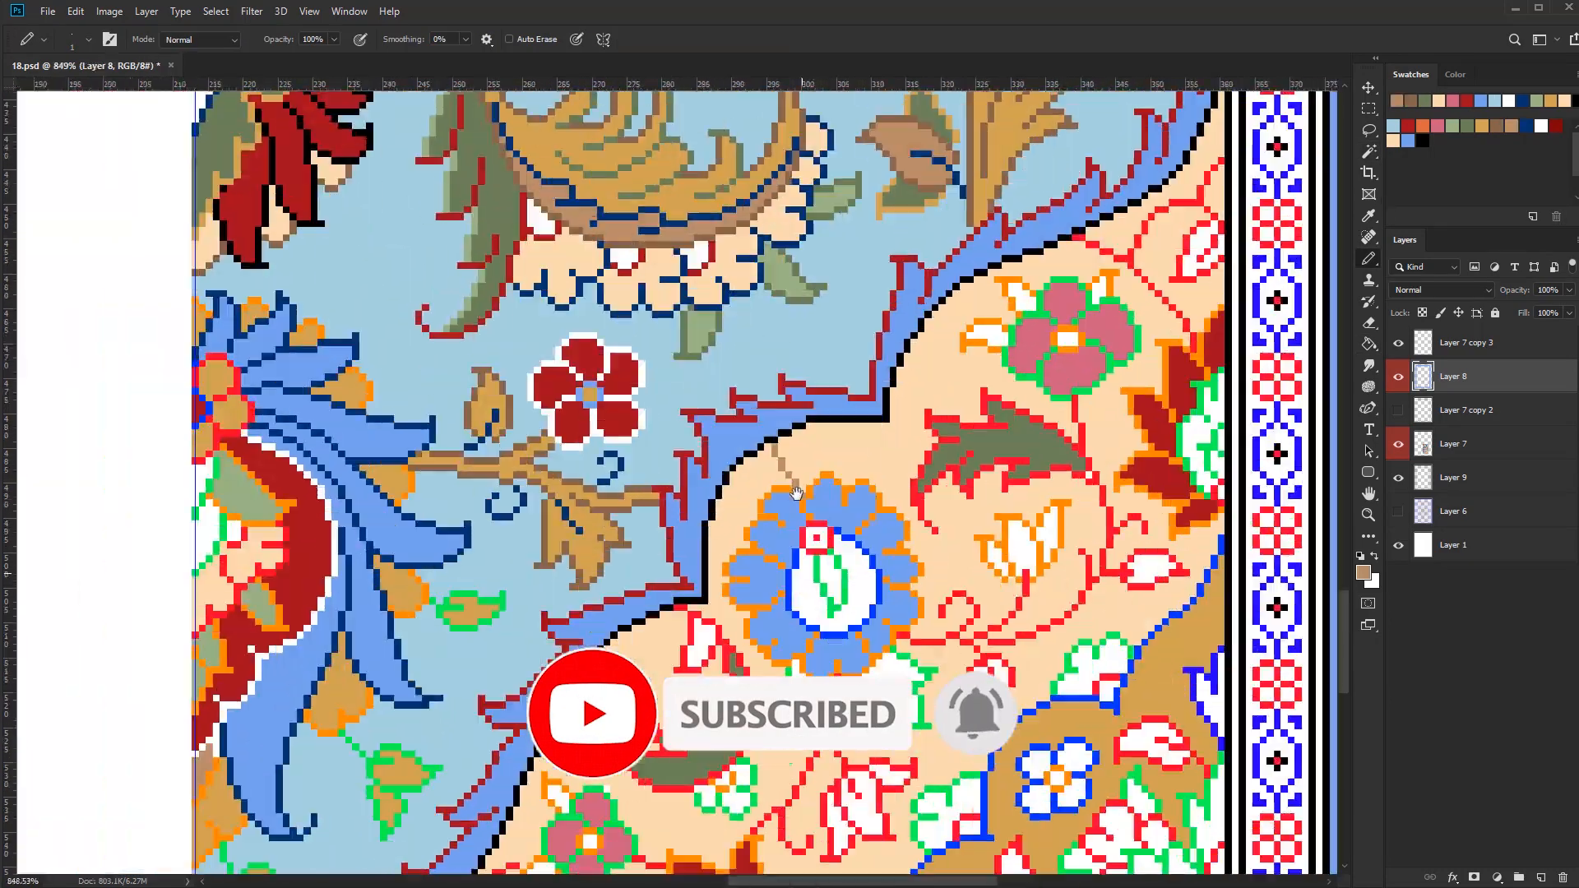
left_click(1482, 126)
key("bracketright")
key("bracketright")
key("bracketright")
key("bracketright")
key("bracketright")
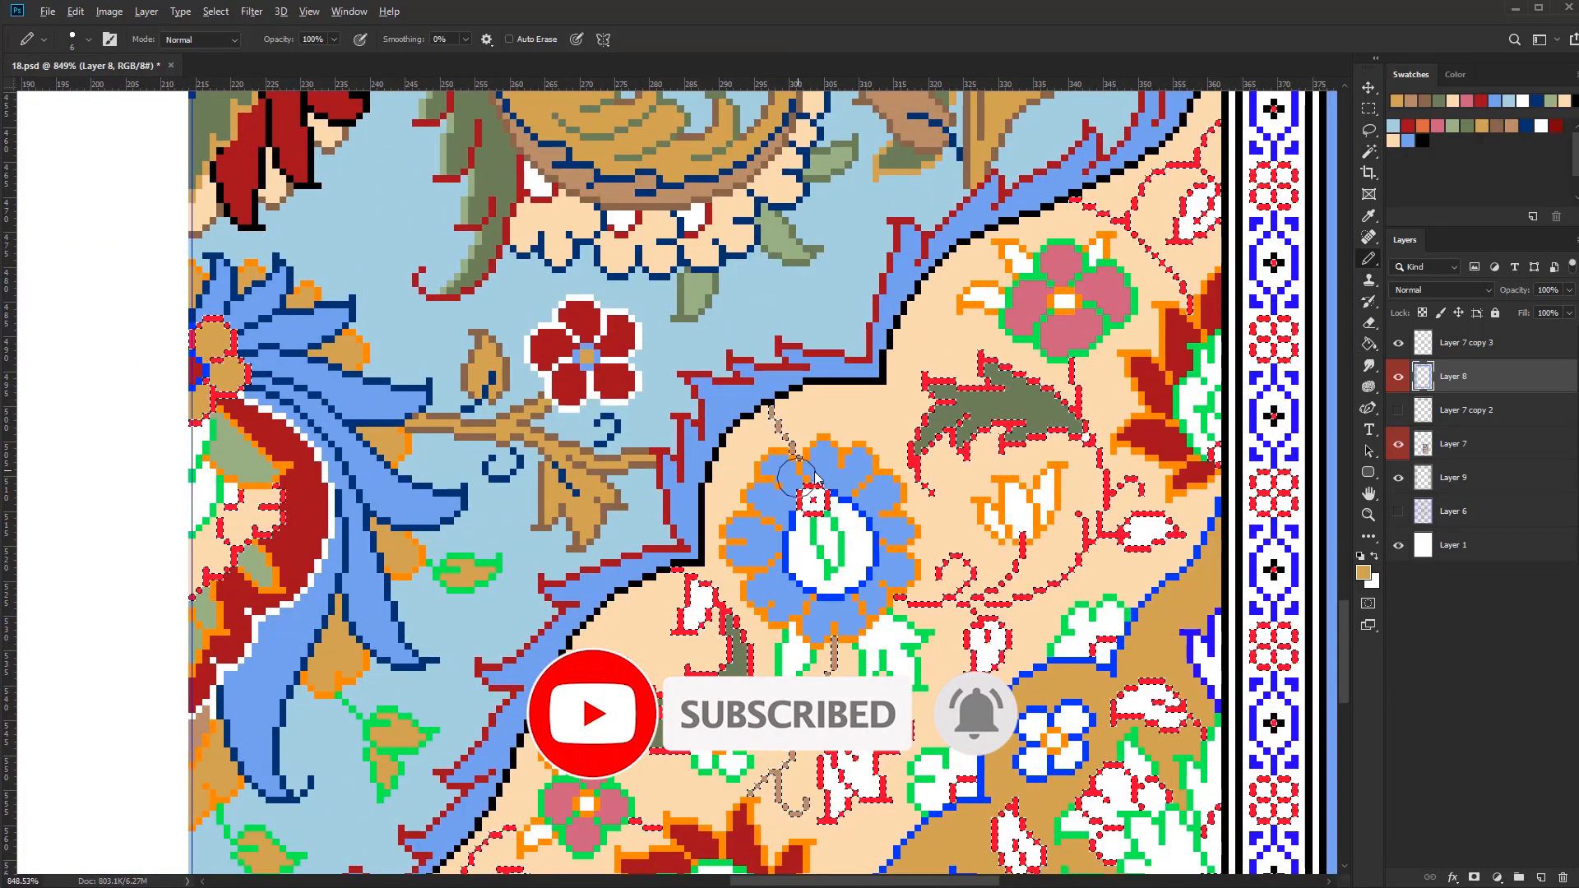
left_click_drag(797, 474, 773, 411)
mouse_move(834, 645)
left_mouse_down()
mouse_move(778, 796)
mouse_move(868, 769)
left_mouse_up()
Recolour the remaining bright red stems, bud outlines and olive leaf outlines in the peach field in gold
mouse_move(648, 824)
left_mouse_down()
mouse_move(735, 716)
mouse_move(533, 786)
left_mouse_up()
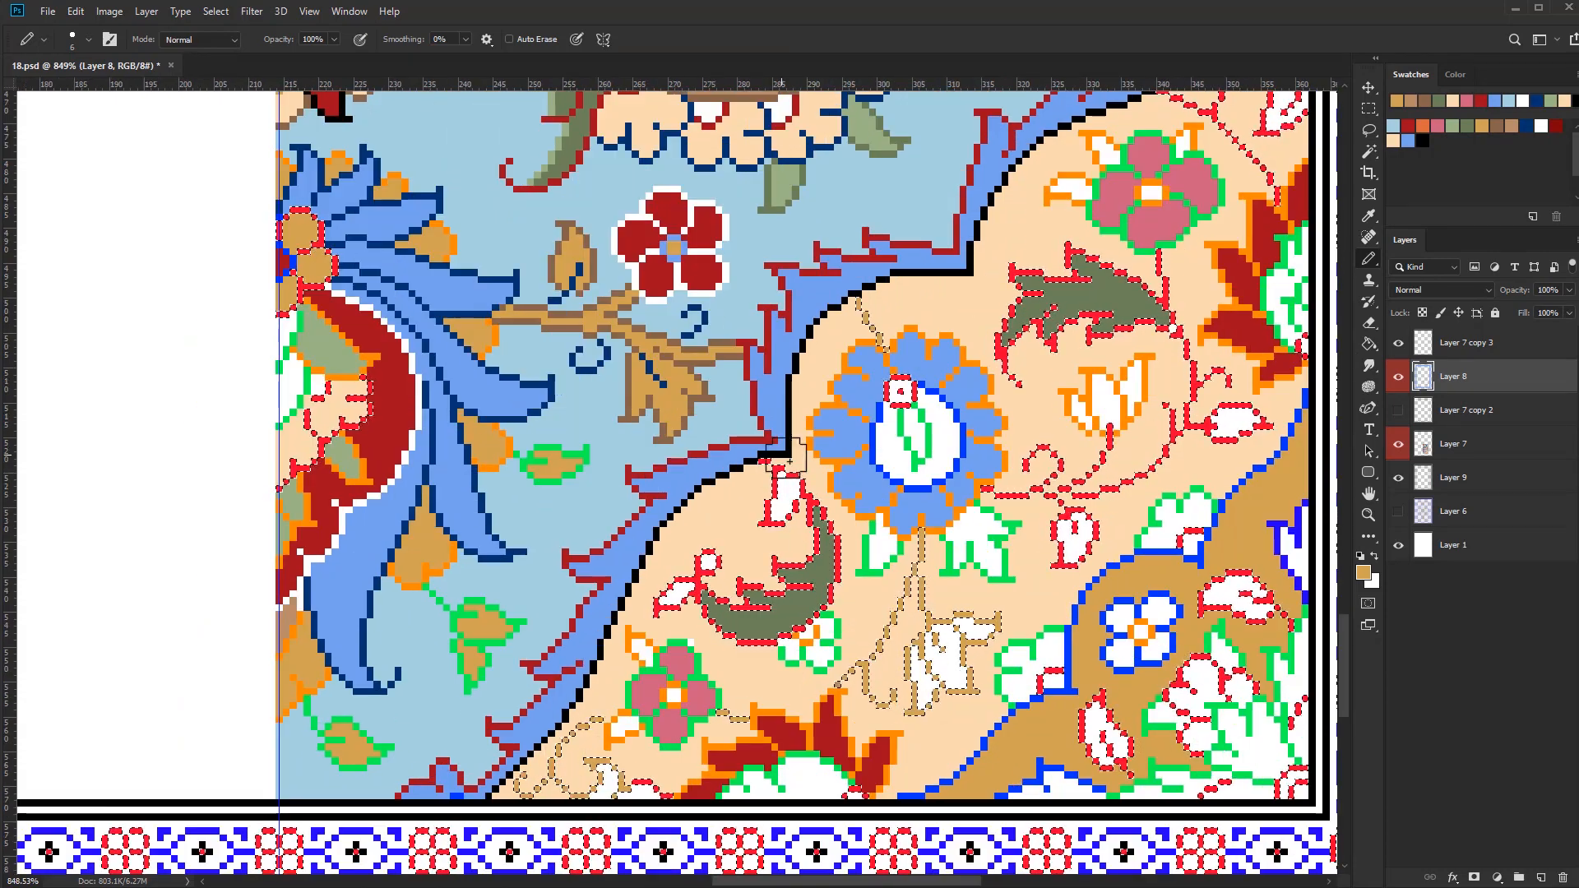
mouse_move(772, 472)
left_mouse_down()
mouse_move(833, 500)
mouse_move(826, 613)
mouse_move(697, 579)
mouse_move(780, 514)
left_mouse_up()
mouse_move(995, 481)
left_mouse_down()
mouse_move(731, 647)
mouse_move(804, 708)
left_mouse_up()
mouse_move(871, 625)
left_mouse_down()
mouse_move(843, 495)
mouse_move(859, 436)
left_mouse_up()
mouse_move(1006, 319)
left_mouse_down()
mouse_move(911, 434)
mouse_move(848, 560)
left_mouse_up()
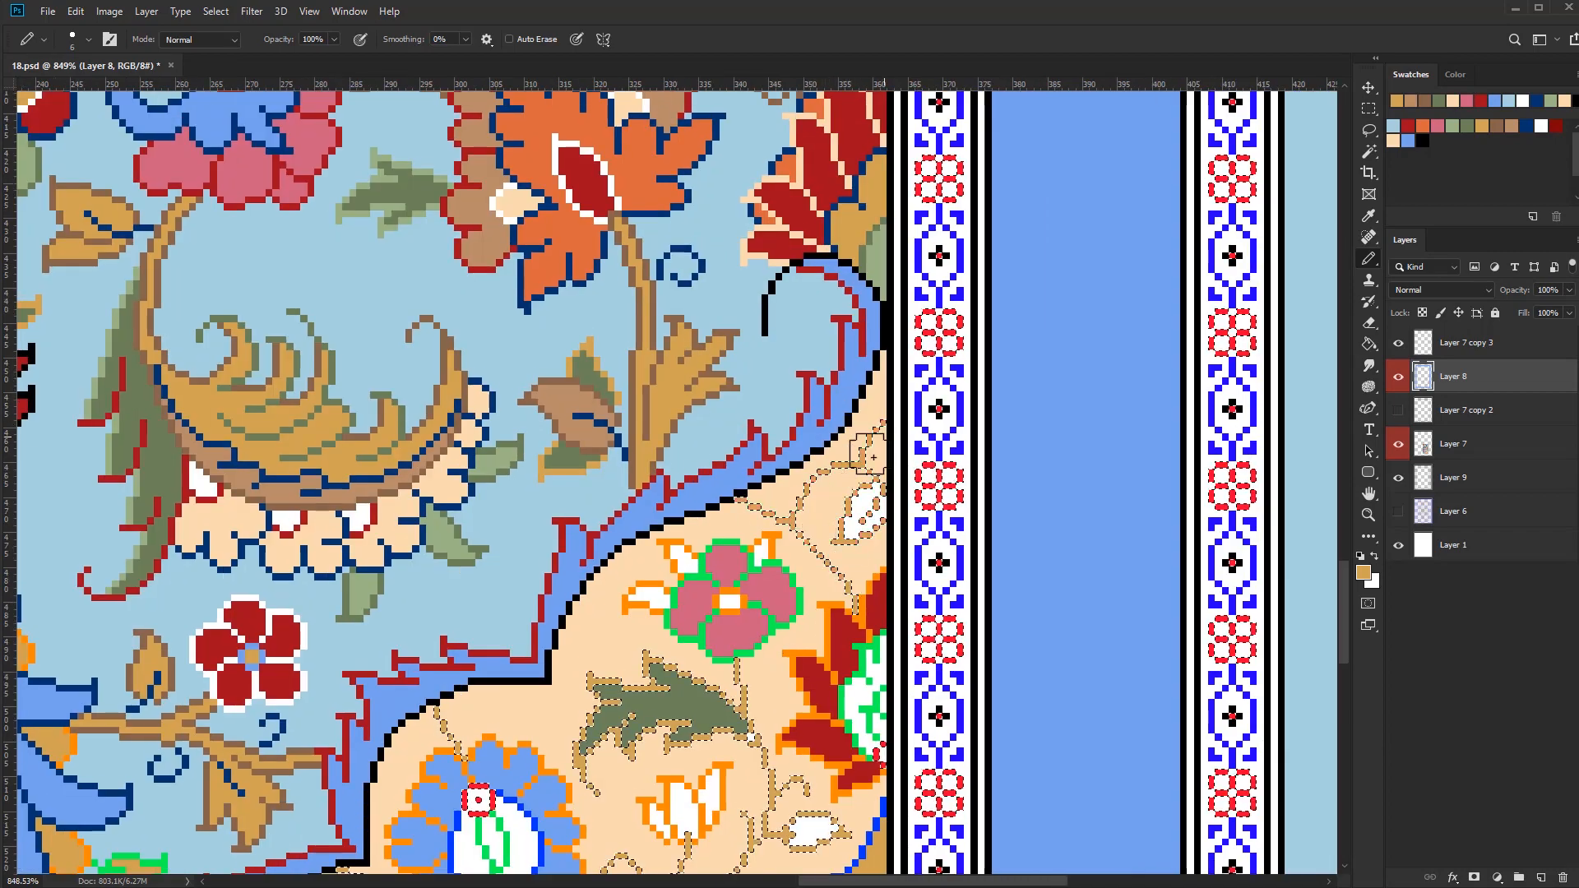
Select the green outlines and recolour those around the pink four-petal flowers in dark red
key("w")
scroll(872, 519, "down", 4)
scroll(880, 493, "up", 3)
left_click(917, 629)
left_click(1408, 125)
key("b")
key("bracketright")
key("bracketright")
key("bracketright")
mouse_move(911, 606)
left_mouse_down()
mouse_move(894, 637)
mouse_move(859, 584)
left_mouse_up()
scroll(872, 576, "down", 6)
scroll(792, 711, "up", 7)
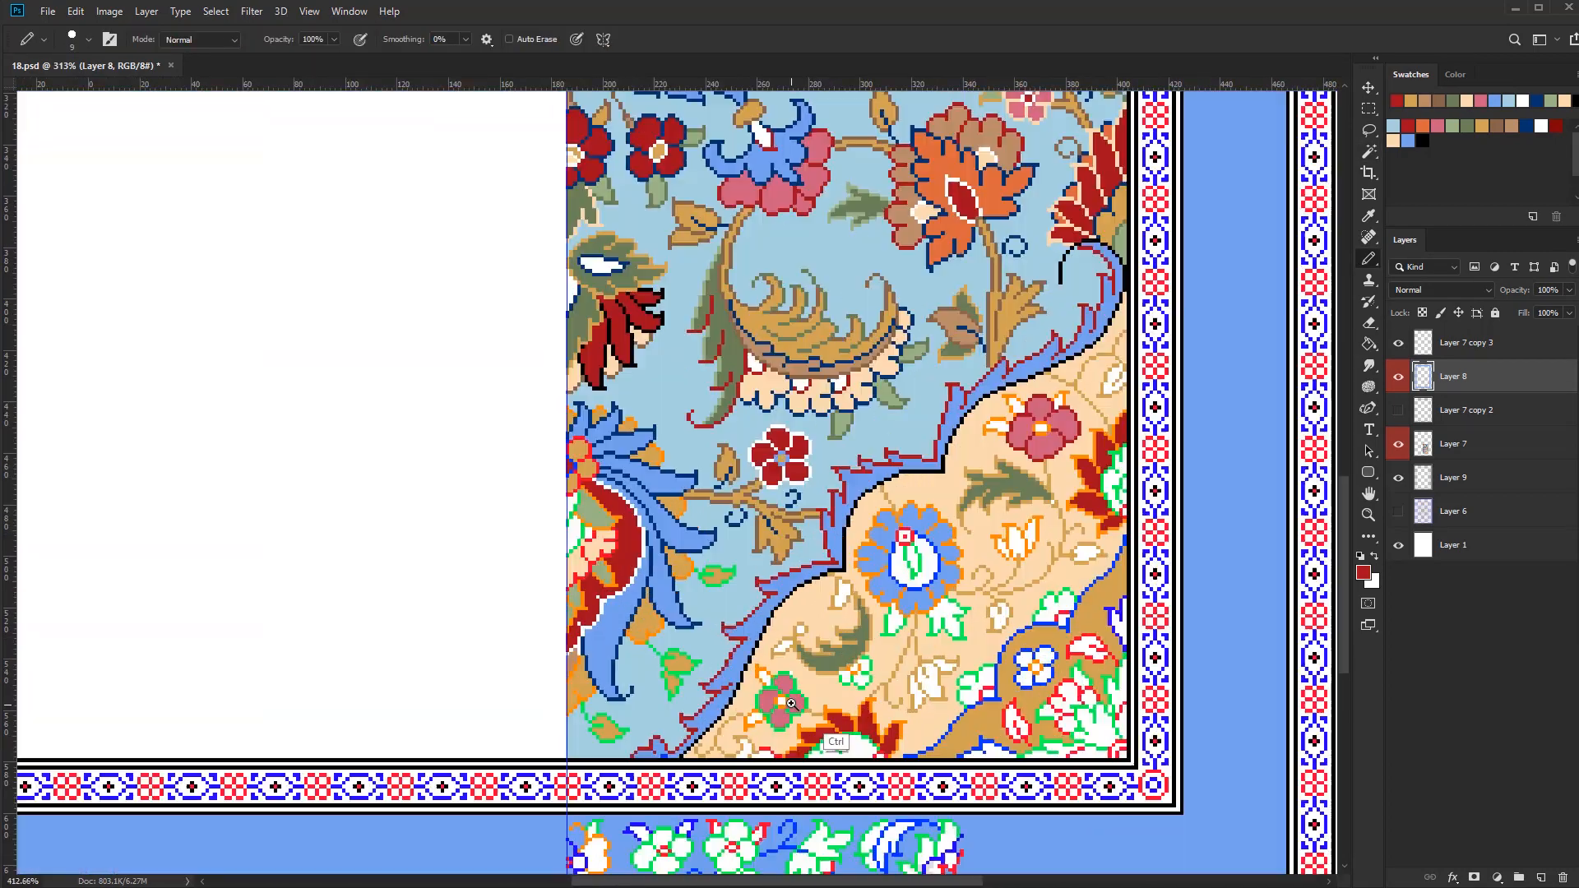
Recolour the orange outlines of the dark red serrated flowers along the peach field's edges in navy
key("w")
left_click(933, 700)
key("b")
left_click(1526, 126)
mouse_move(975, 769)
left_mouse_down()
mouse_move(918, 738)
mouse_move(788, 793)
left_mouse_up()
scroll(922, 775, "down", 5)
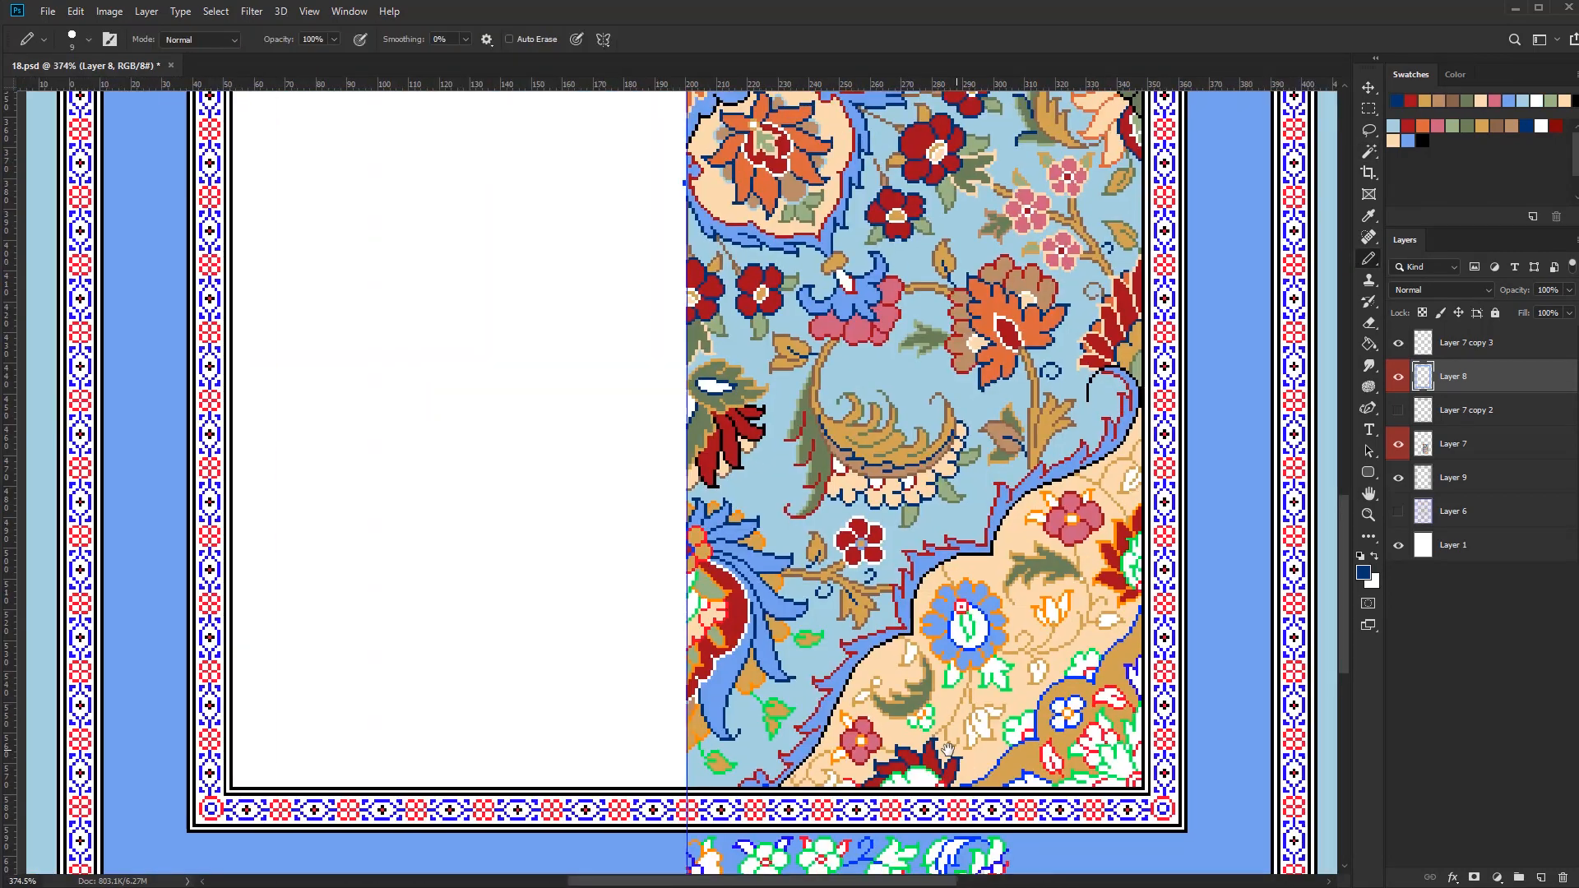
scroll(940, 626, "up", 4)
mouse_move(894, 617)
left_mouse_down()
mouse_move(913, 699)
mouse_move(911, 683)
left_mouse_up()
Fill small buds in the peach field olive, the small green-outlined flower dark red, and the leaves under the blue round flower gold
key("ctrl+d")
key("g")
left_click(1467, 126)
scroll(907, 625, "down", 3)
scroll(835, 753, "up", 3)
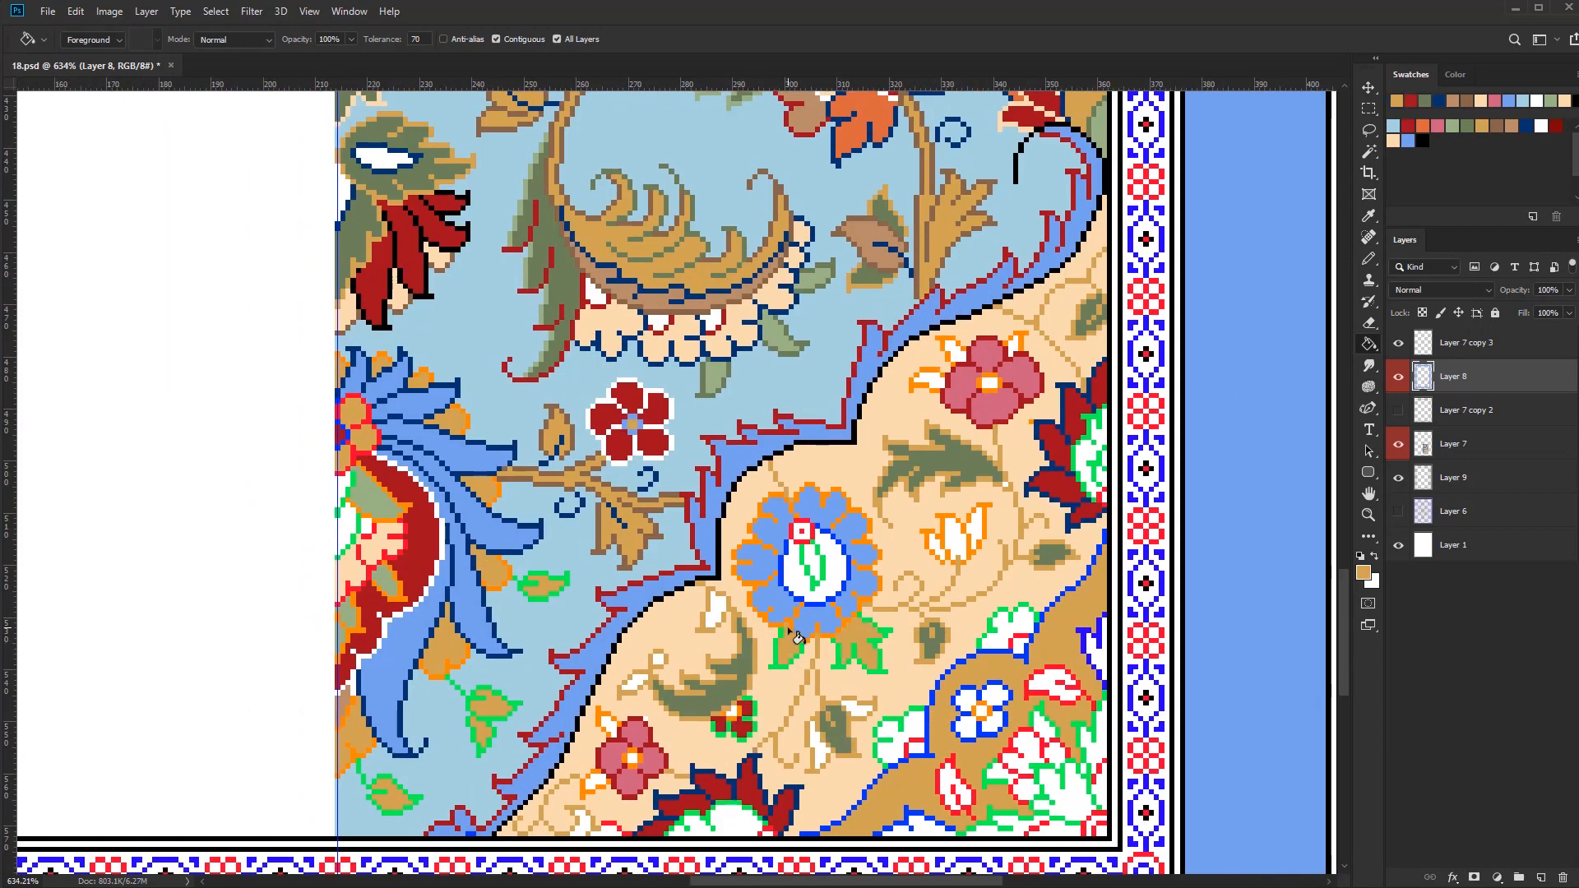
Fill the white buds beside the lower serrated olive leaf and the small leaves of the lower pink flower with light green
left_click(717, 609)
scroll(823, 650, "down", 2)
scroll(728, 674, "up", 3)
left_click(721, 666)
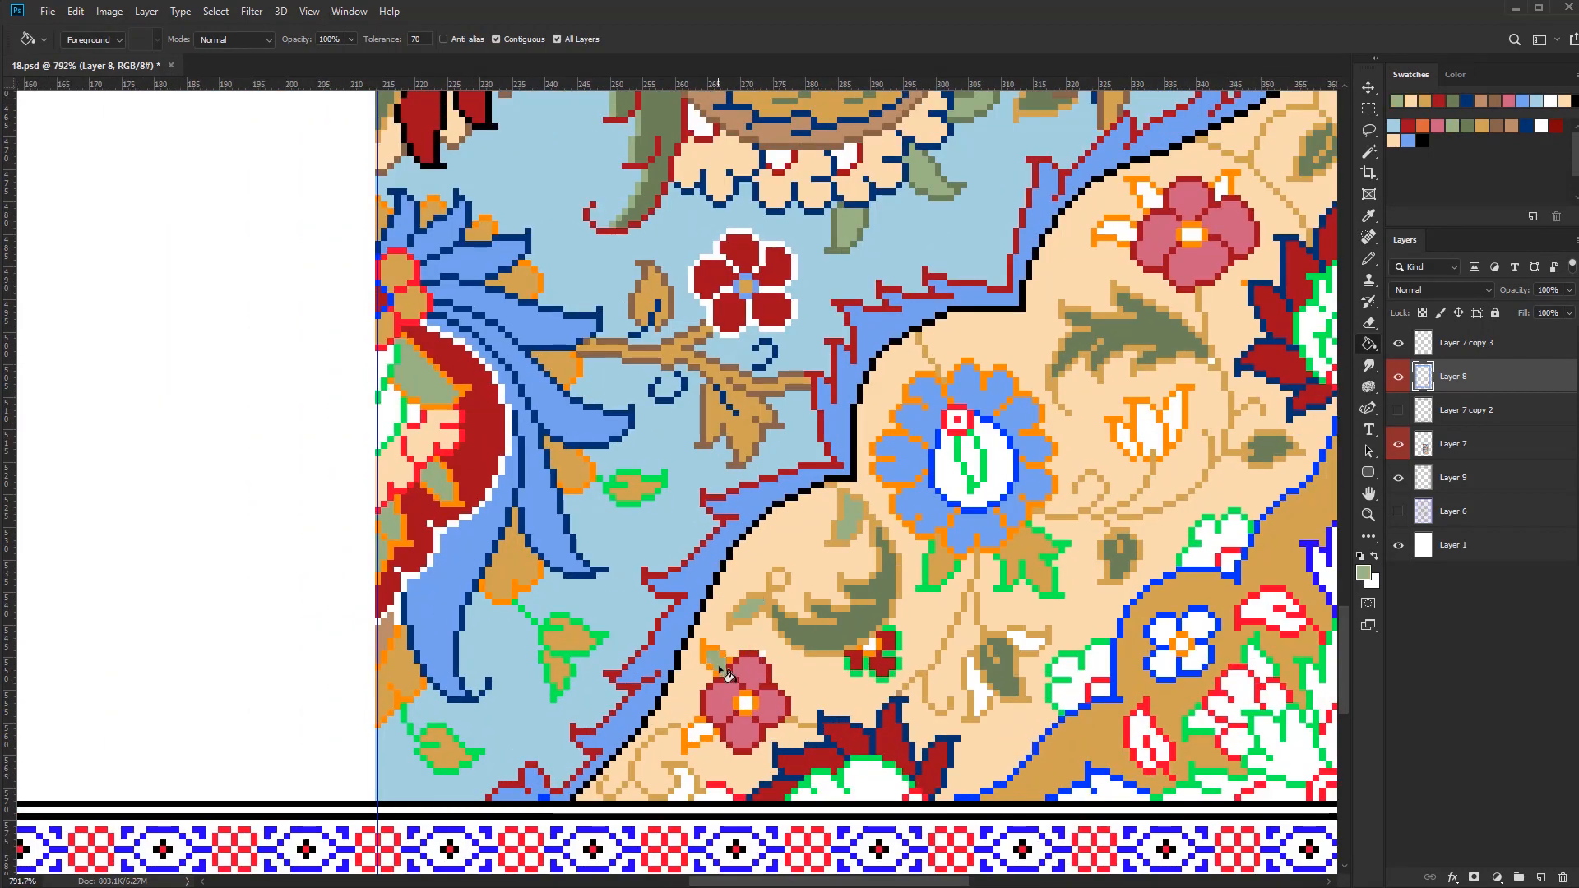
left_click_drag(748, 774, 718, 772)
left_click(713, 743, "alt")
Fill the inside of the dark red serrated flowers with gold and olive, patching their green inner outline
scroll(726, 792, "down", 3)
scroll(1029, 473, "up", 2)
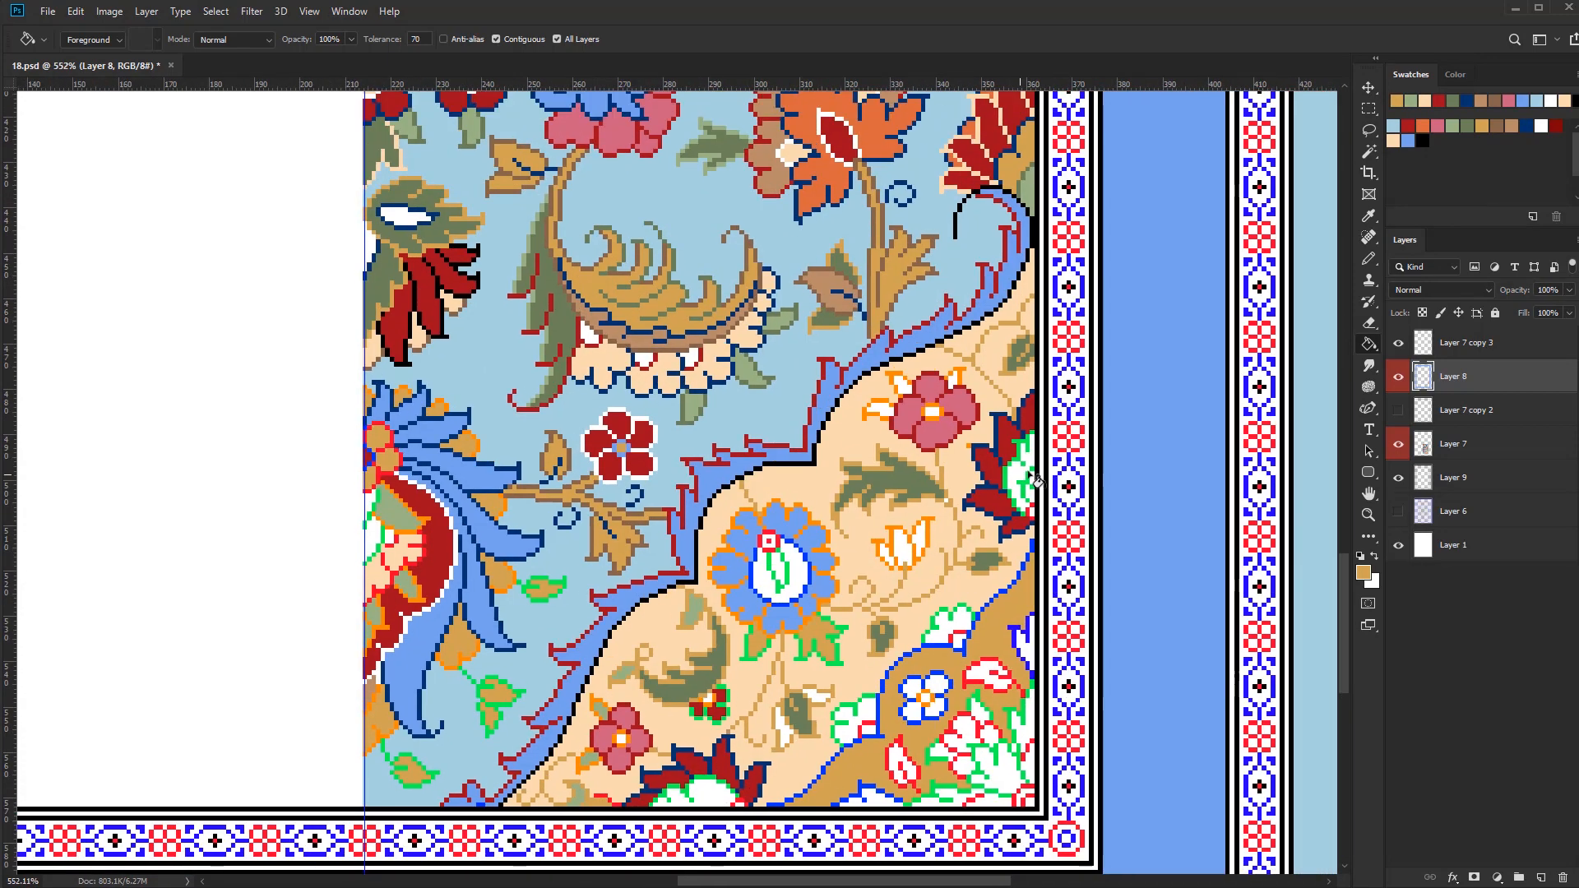
key("b")
scroll(728, 797, "up", 5)
left_click(763, 796, "alt")
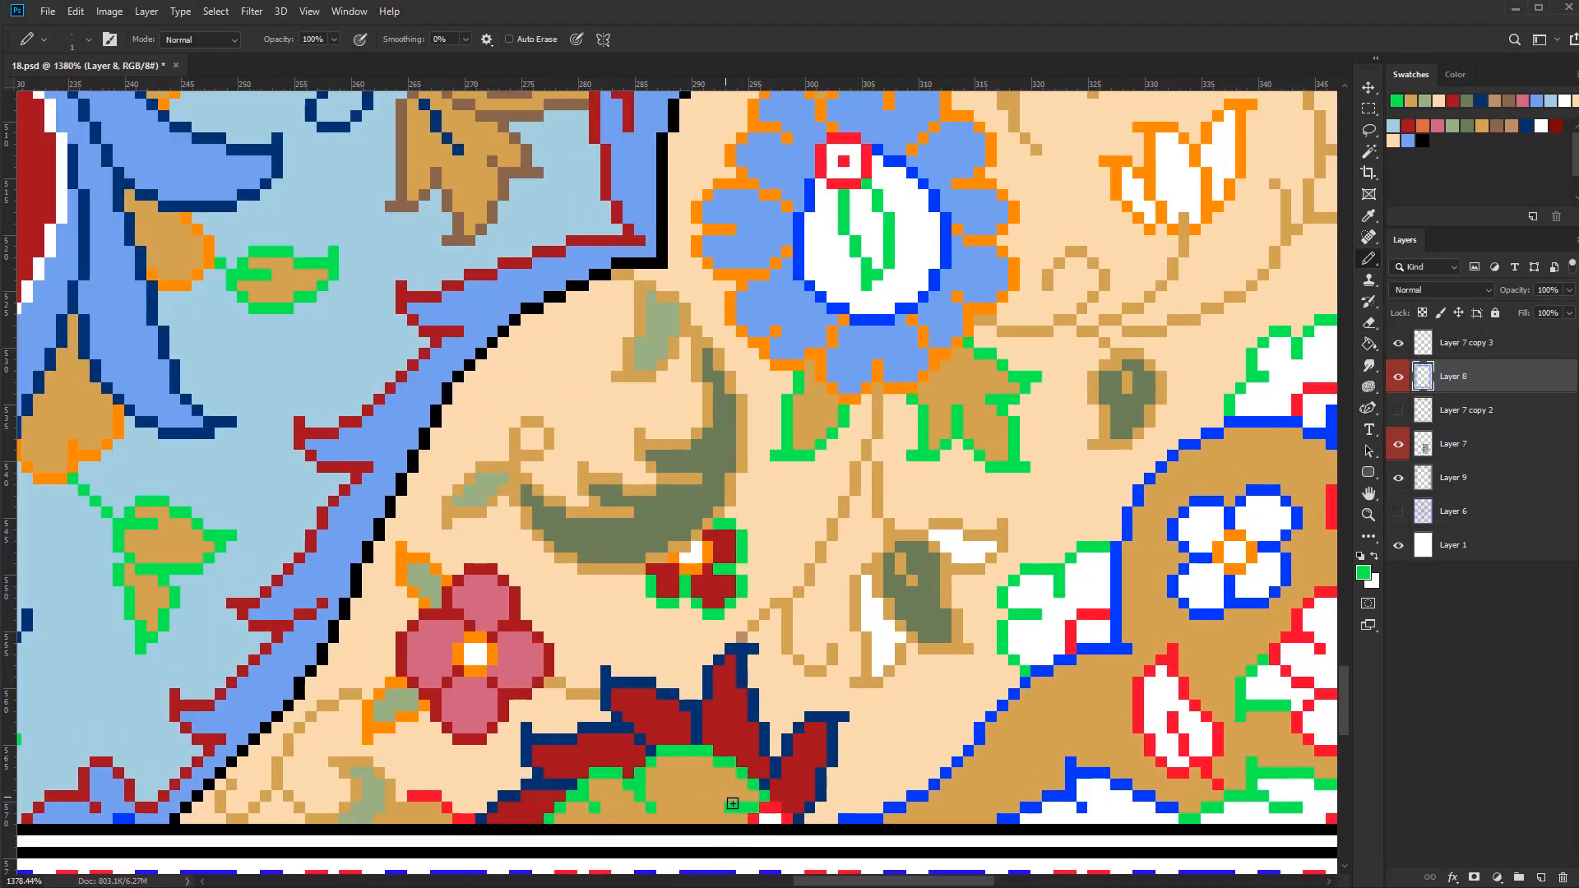
scroll(740, 810, "down", 4)
left_click(729, 669, "alt")
scroll(796, 802, "down", 3)
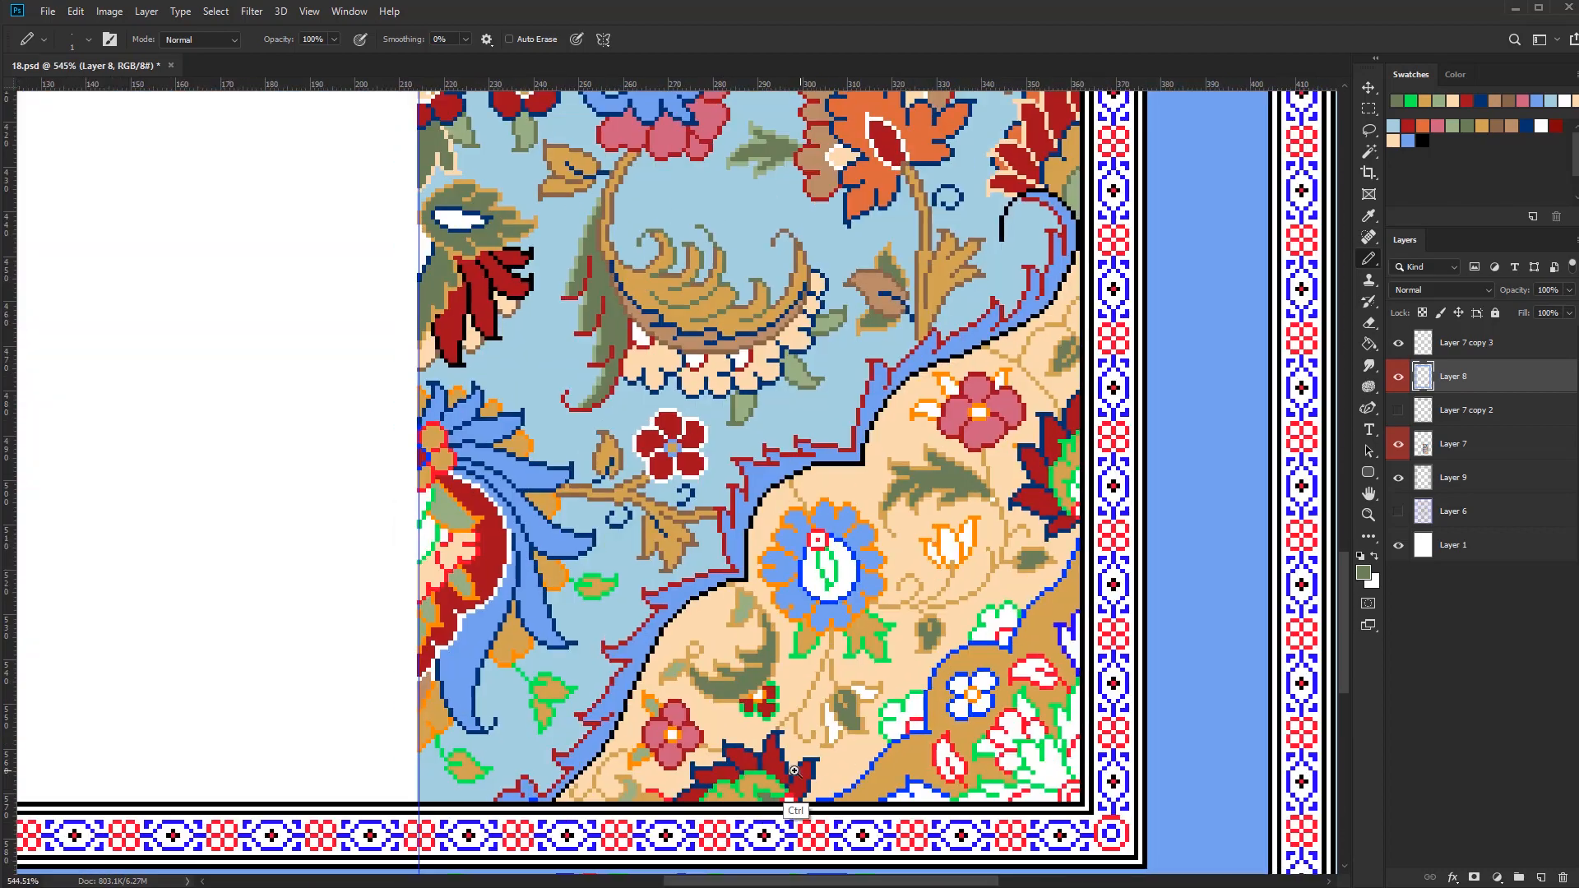
Touch up pixels in the dark red serrated flower at the right border in peach
left_click(1393, 141)
scroll(896, 609, "up", 6)
left_click(796, 516, "alt")
left_click(787, 513)
left_click(798, 500, "alt")
left_click_drag(888, 504, 887, 535)
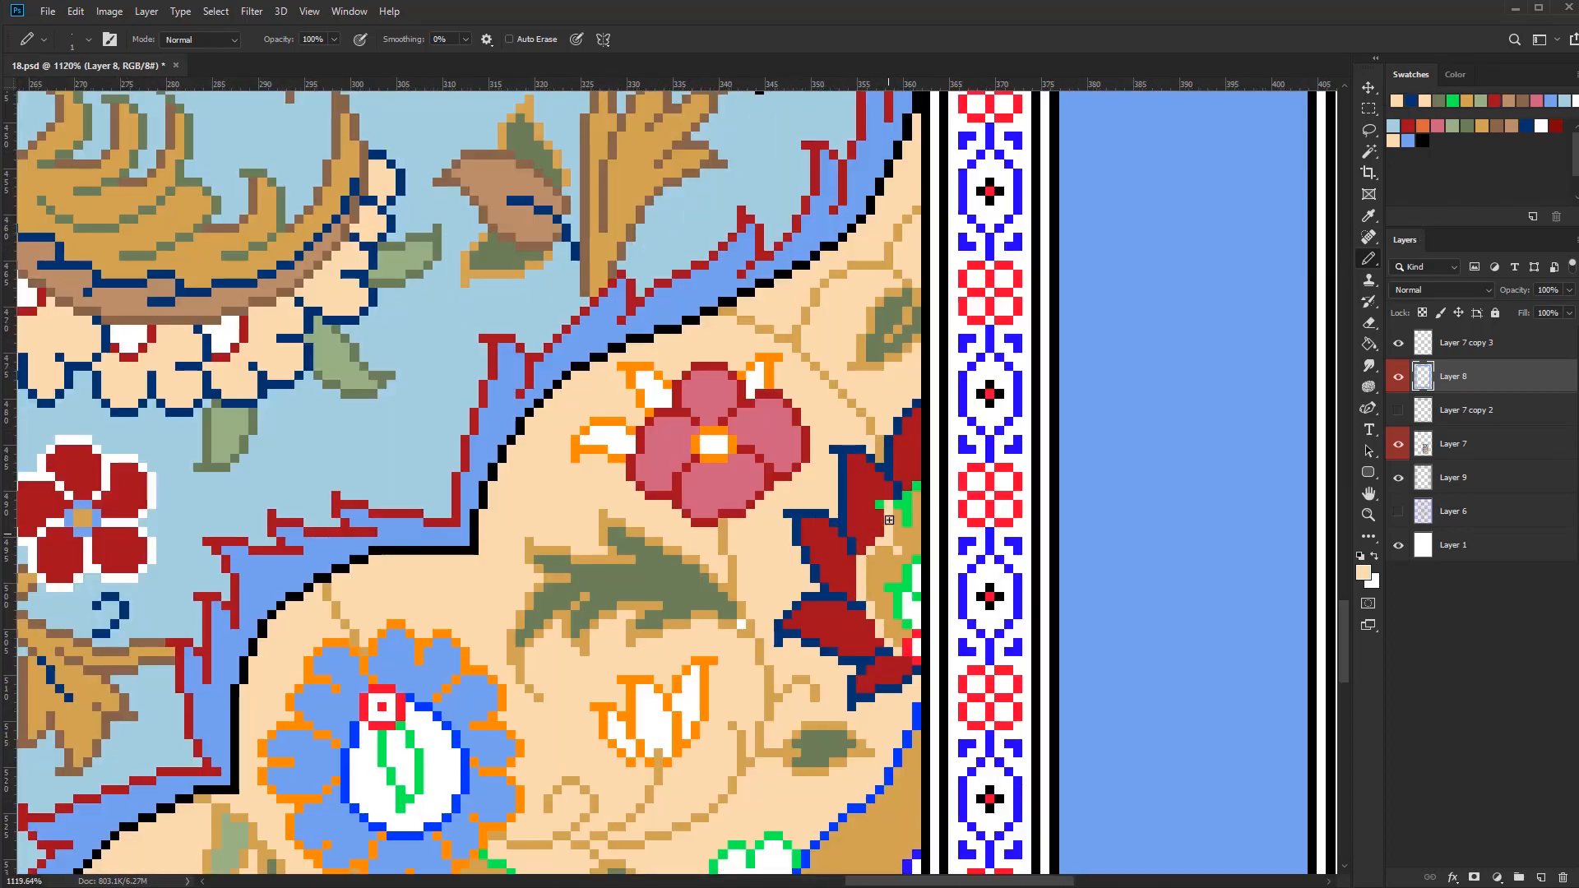
Fill the half-flowers along the gold band and the white tulip bud below the blue round flower with orange
scroll(912, 516, "down", 4)
key("g")
left_click(1423, 126)
left_click(880, 628)
left_click(780, 723)
left_click_drag(725, 719, 811, 716)
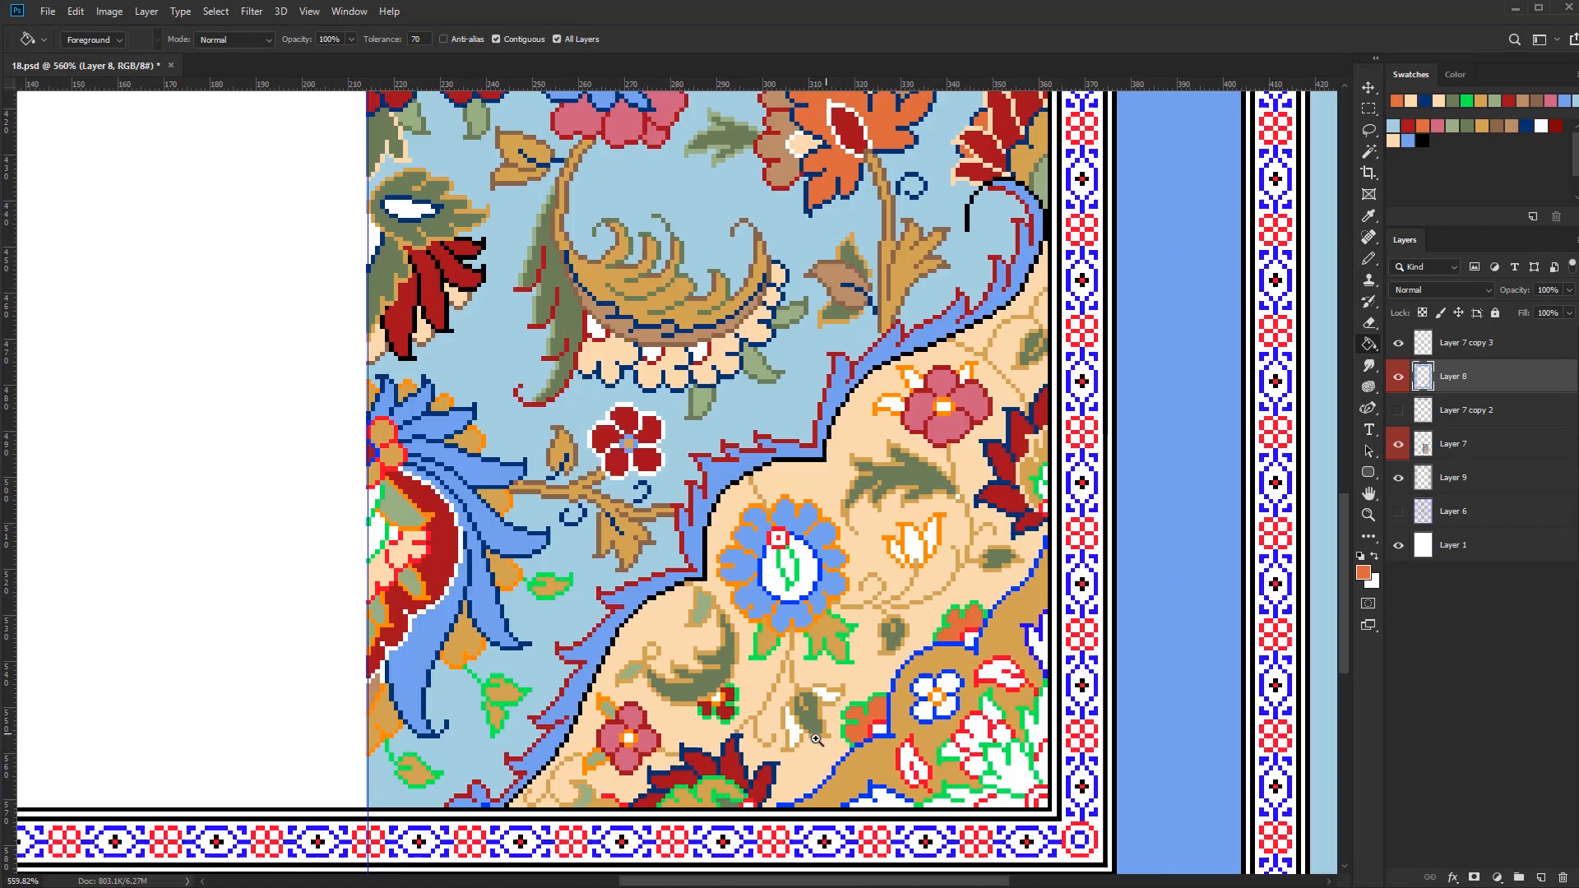
left_click(810, 717)
scroll(802, 722, "down", 3)
key("b")
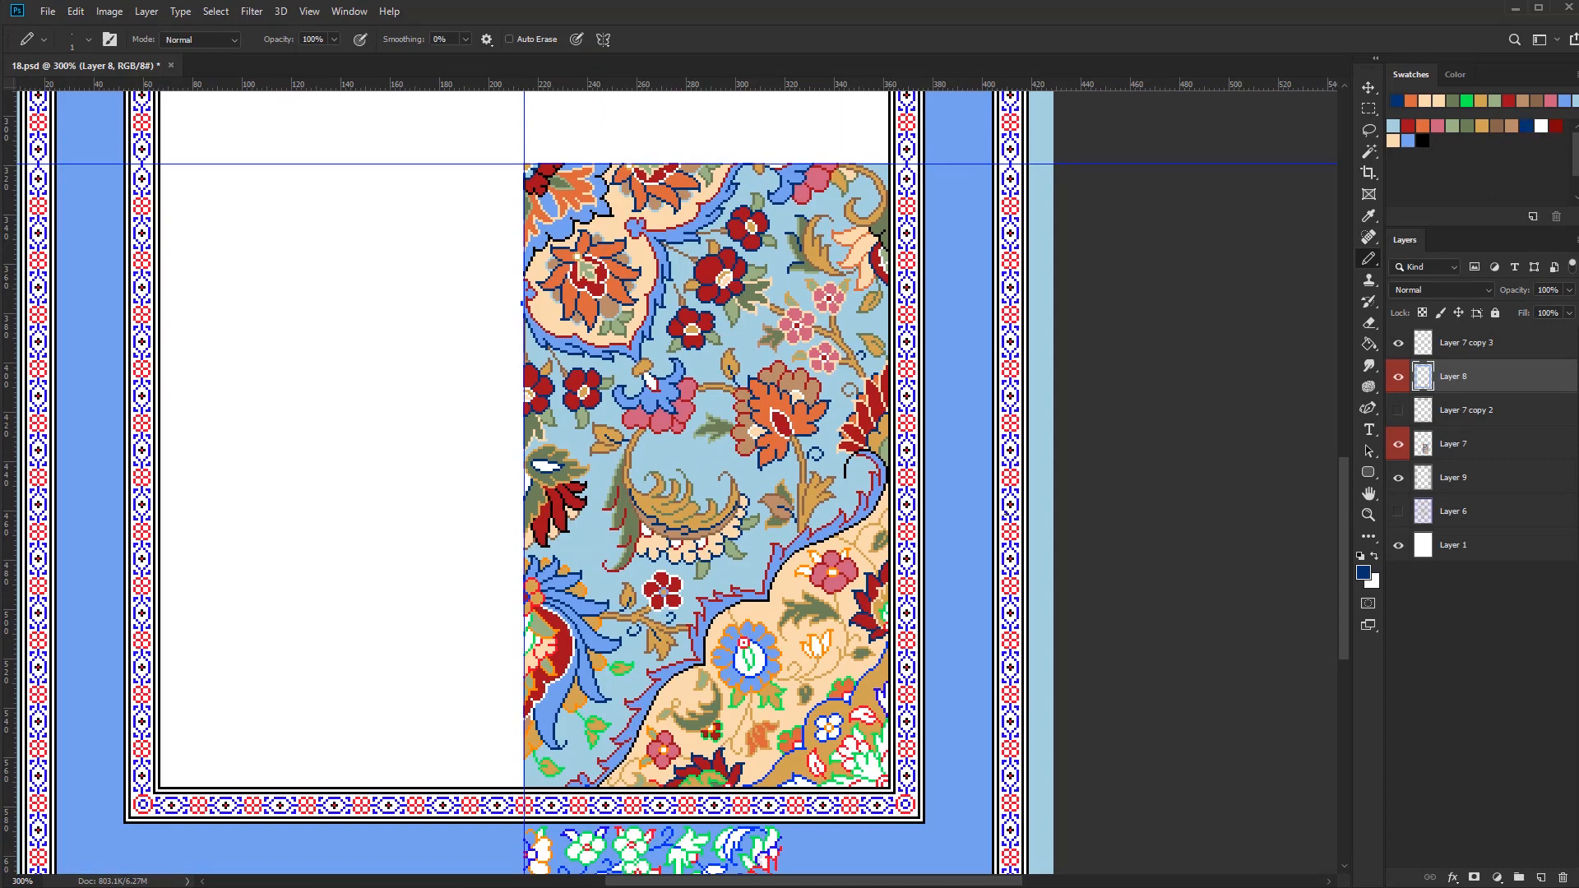
Recolour the orange petal outlines of the blue round flower in navy
key("w")
scroll(774, 672, "up", 4)
left_click(774, 678)
key("b")
mouse_move(774, 676)
left_mouse_down()
mouse_move(747, 531)
mouse_move(775, 656)
mouse_move(728, 619)
left_mouse_up()
key("ctrl+d")
Fill the oval centre of the blue round flower with dark red
key("g")
left_click(1407, 126)
left_click(728, 652)
scroll(797, 663, "down", 3)
Recolour the bright blue outline of the round flower's oval centre in white
key("b")
left_click(1541, 126)
key("w")
scroll(773, 649, "up", 4)
left_click(801, 649)
key("b")
key("ctrl+d")
Colour the small square at the tip of the round flower's oval centre gold with a brown outline
left_click(1482, 126)
key("[")
key("[")
key("[")
key("[")
key("[")
left_click_drag(714, 565, 714, 578)
scroll(813, 569, "down", 4)
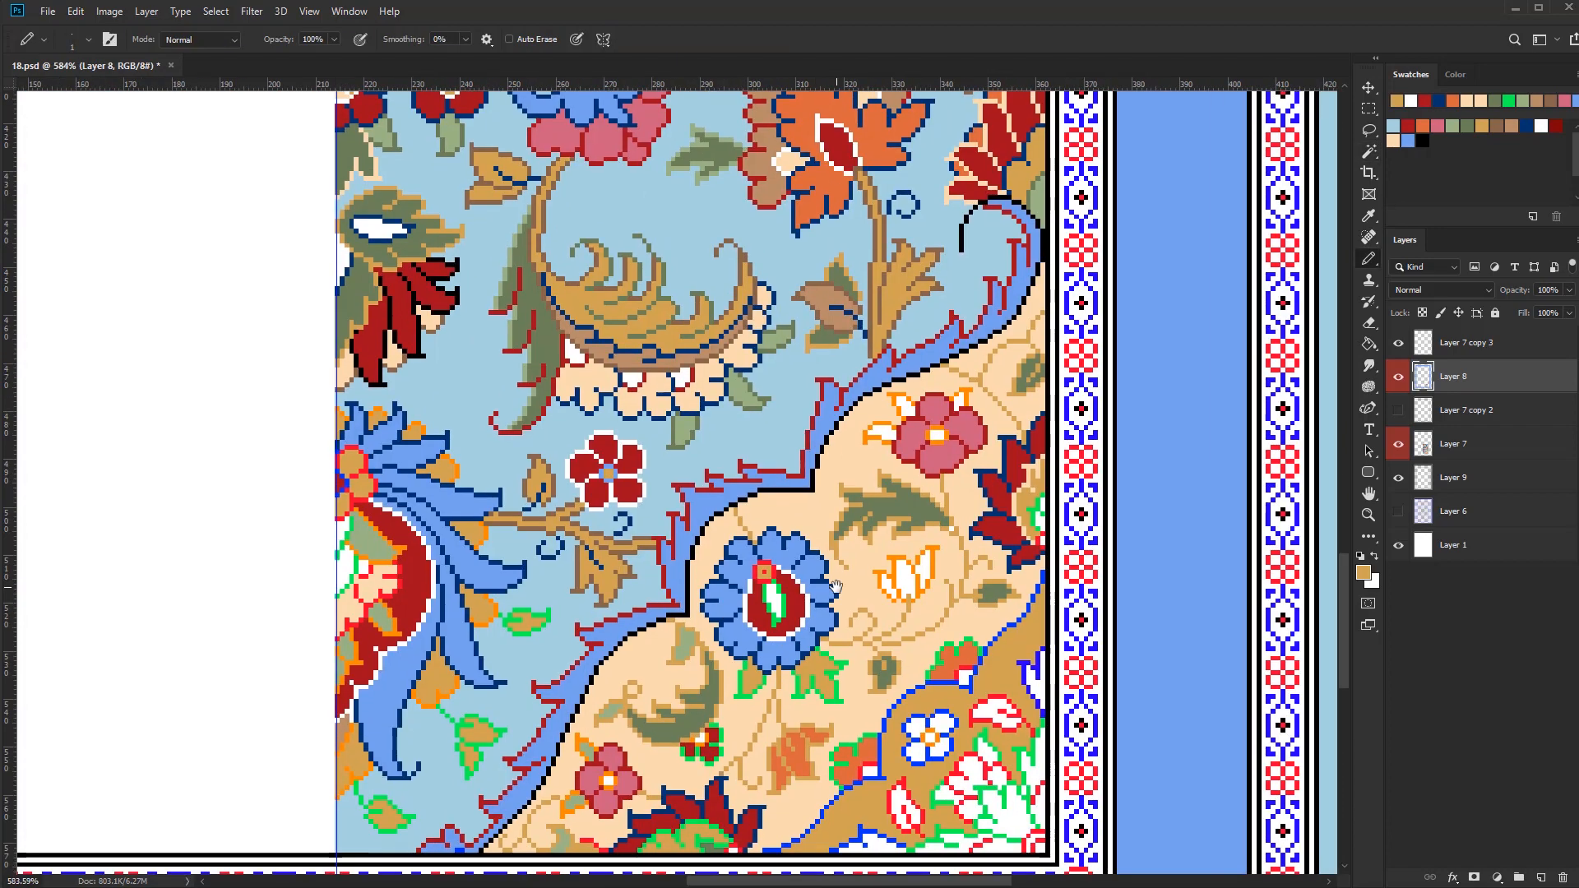
left_click(1407, 125)
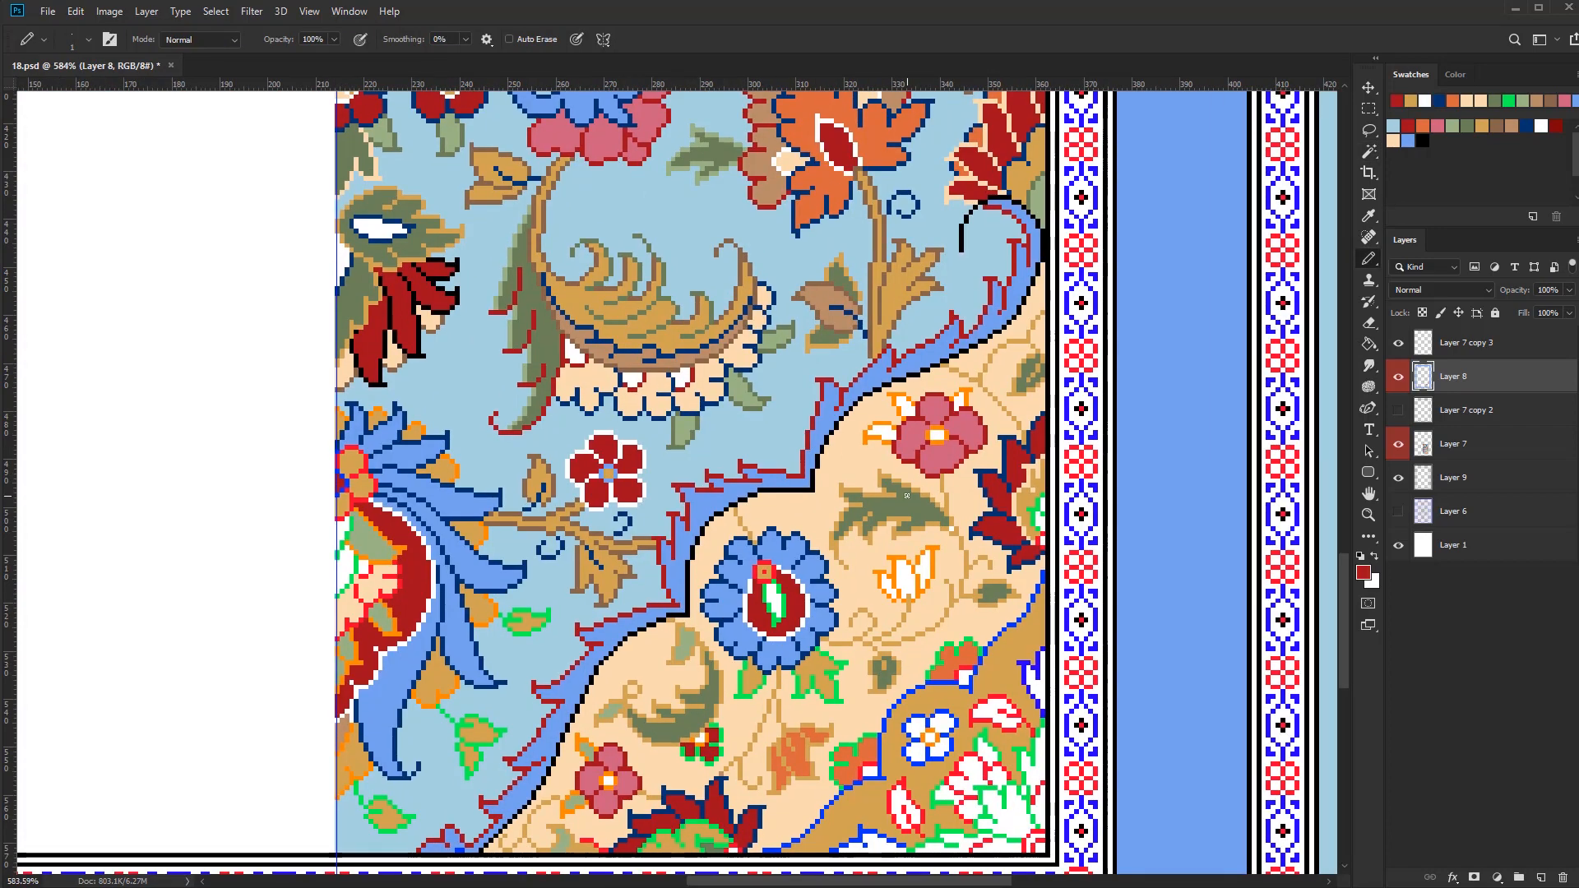
left_click(1497, 126)
scroll(770, 572, "up", 4)
mouse_move(741, 552)
left_mouse_down()
mouse_move(742, 583)
mouse_move(773, 554)
mouse_move(785, 568)
left_mouse_up()
scroll(852, 594, "down", 3)
scroll(841, 669, "up", 2)
Recolour the green outline of the white slit inside the dark red oval in light green
left_click(1452, 126)
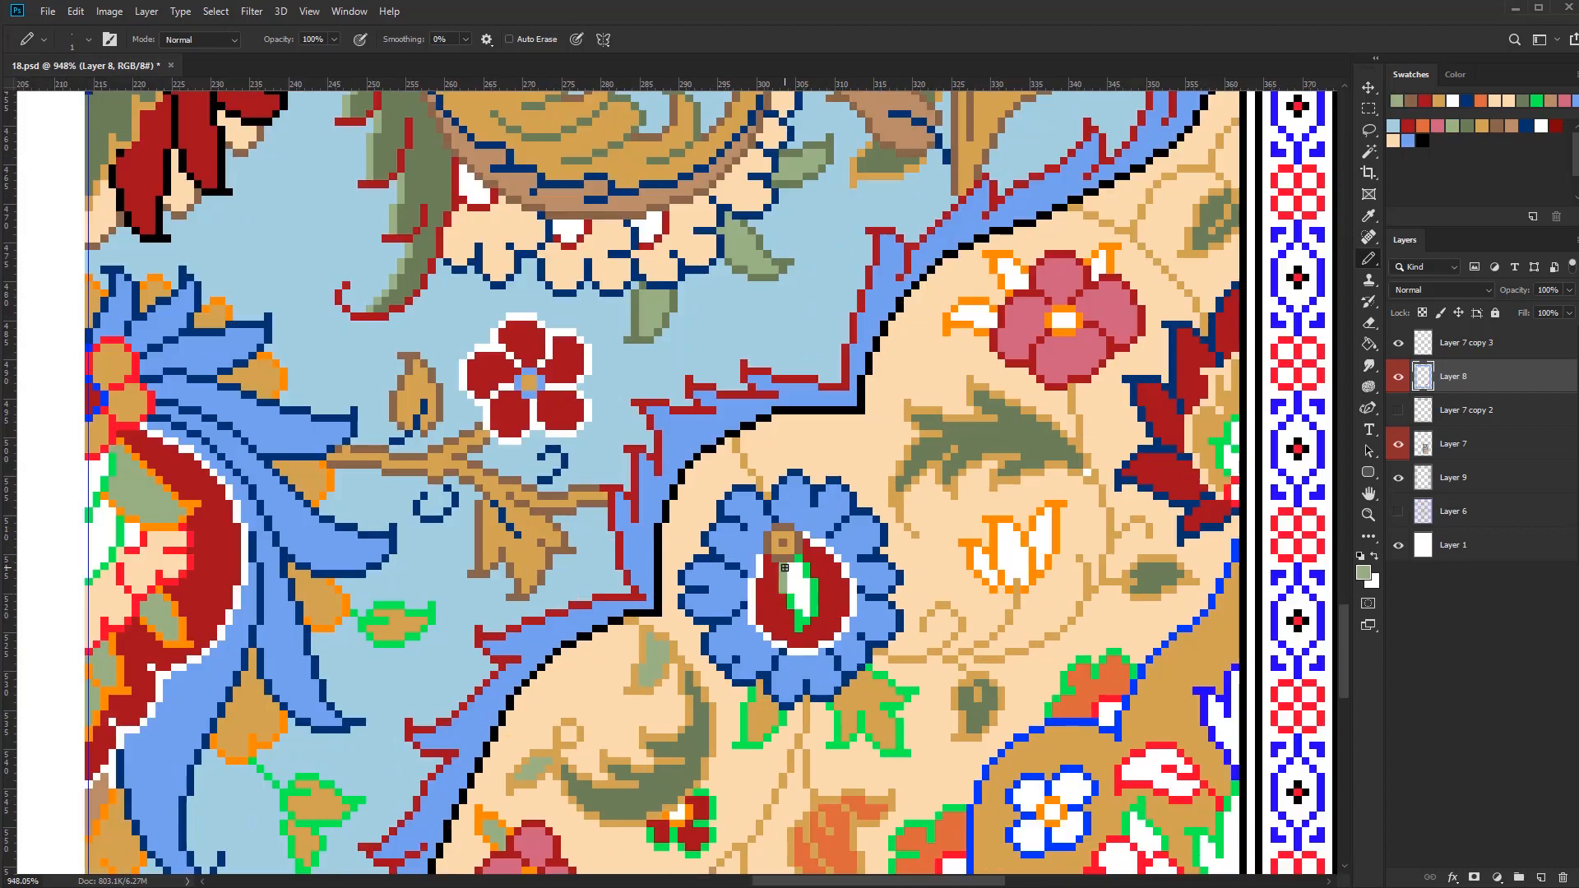
scroll(908, 700, "down", 3)
scroll(869, 701, "up", 3)
Select the green outlines and recolour those of the gold leaves under the blue round flower in olive
key("w")
left_click(878, 708)
key("b")
left_click(1468, 126)
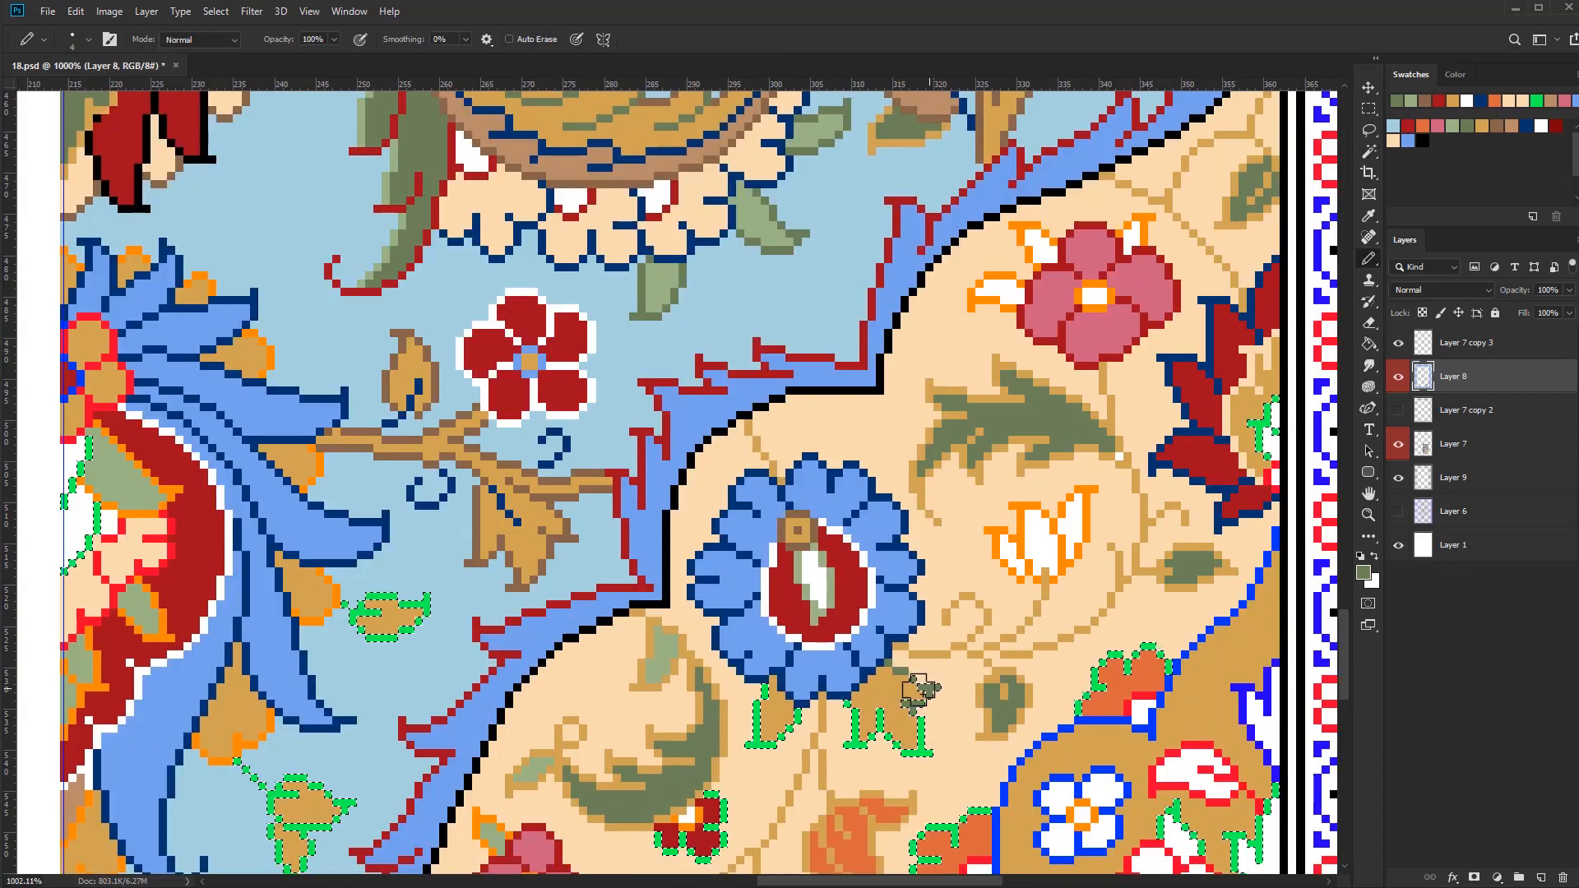
scroll(810, 731, "down", 3)
mouse_move(913, 695)
left_mouse_down()
mouse_move(806, 732)
mouse_move(755, 704)
mouse_move(808, 660)
left_mouse_up()
Recolour the green inner arc of the dark red serrated flower at the lower edge in white
left_click(1541, 126)
scroll(790, 802, "up", 4)
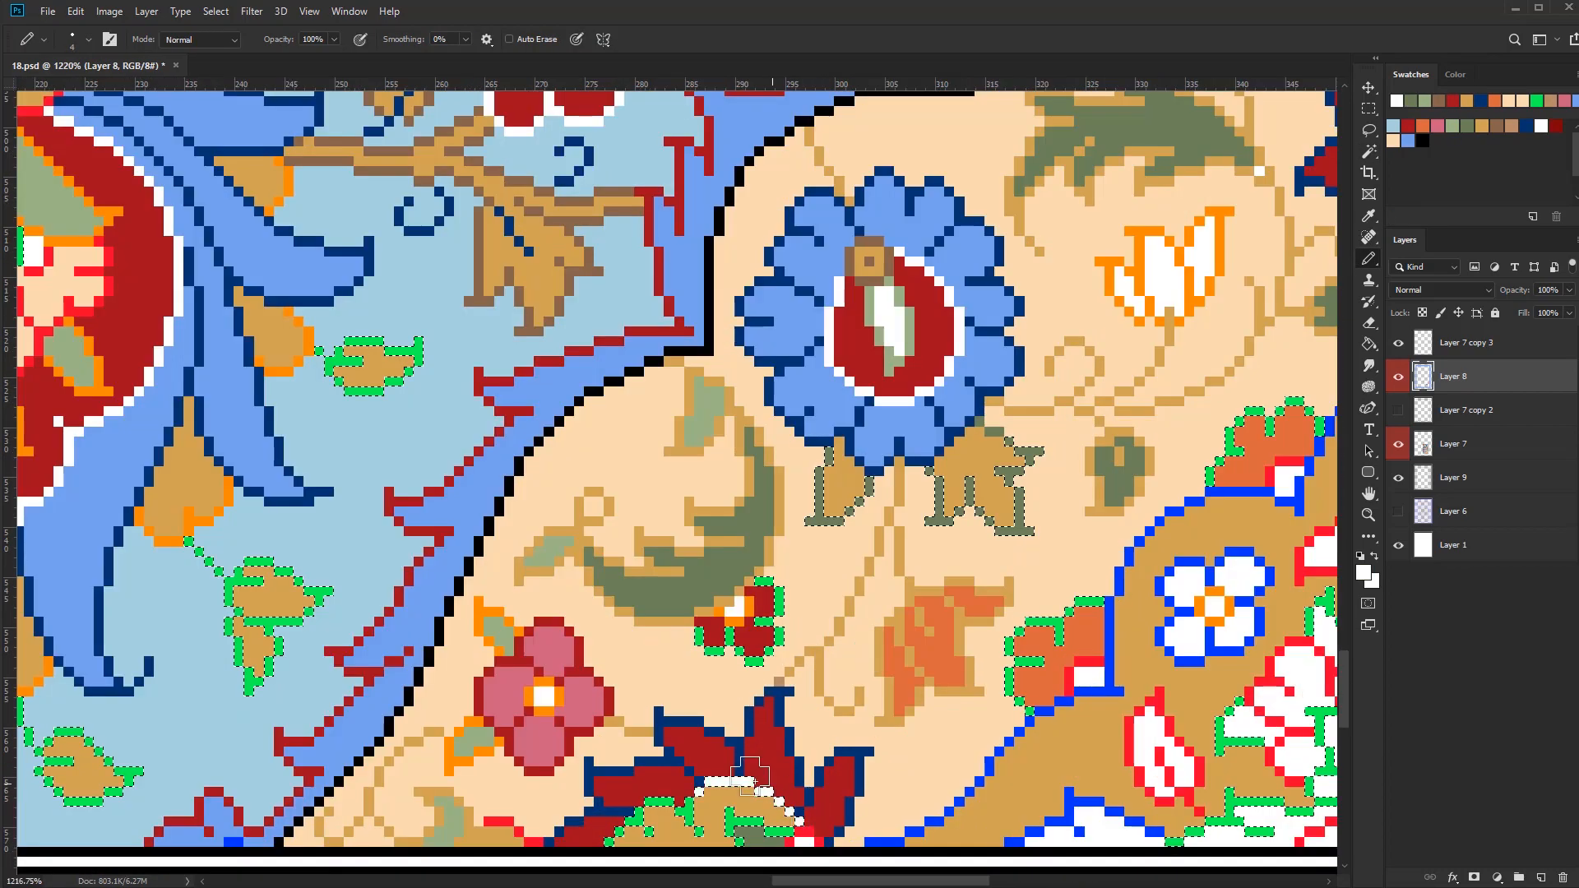
left_click_drag(610, 839, 796, 794)
scroll(794, 774, "down", 4)
Recolour the green outlines of the two orange half-flowers along the gold band in dark red
scroll(775, 771, "down", 2)
left_click(1407, 126)
scroll(979, 674, "up", 4)
left_click_drag(968, 539, 890, 590)
left_click_drag(796, 686, 736, 753)
key("ctrl+d")
Reduce the pencil to 1 px and touch up the inner corner pixels of both orange half-flowers in dark red
right_click(901, 634, "alt")
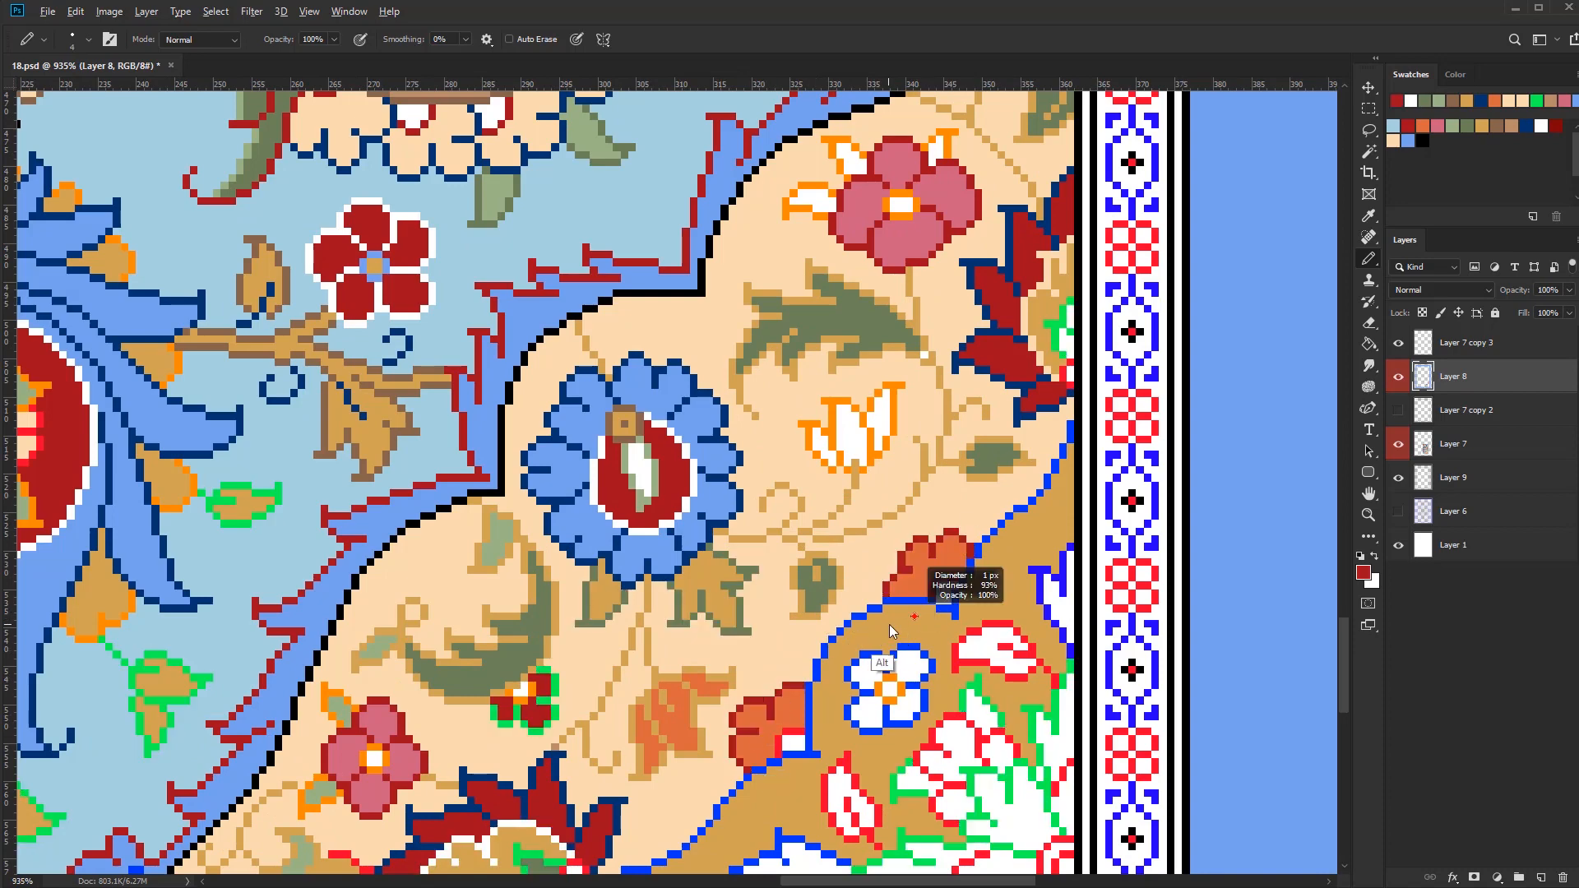
scroll(744, 683, "up", 3)
left_click(732, 734, "alt")
left_click(743, 729)
left_click(991, 516, "alt")
left_click(988, 503, "alt")
scroll(966, 710, "down", 4)
left_click_drag(961, 710, 882, 742)
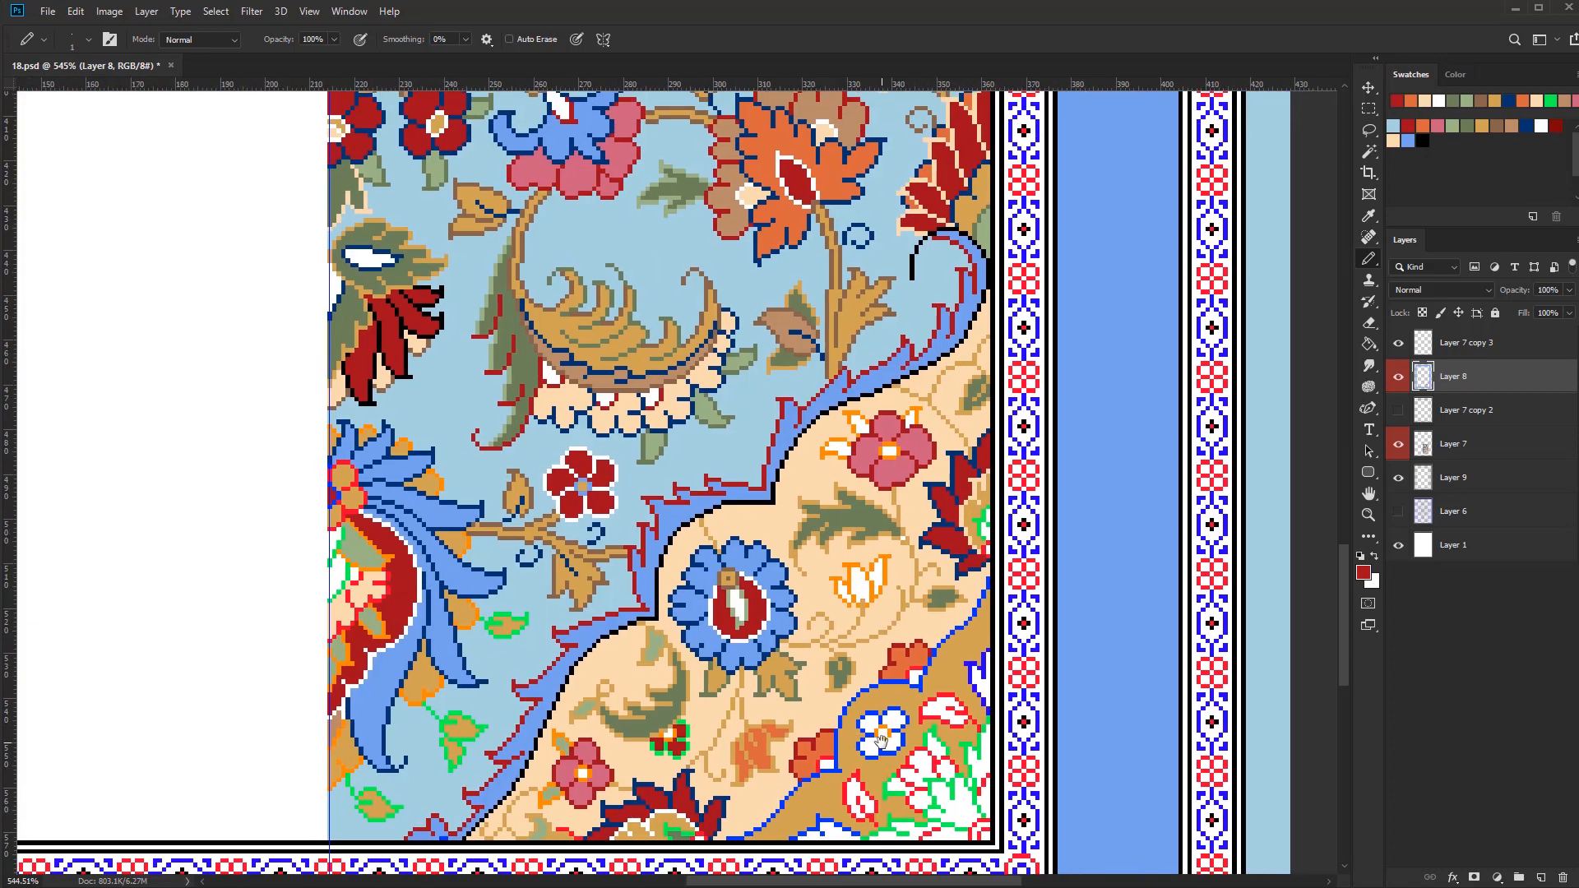
Redraw the outlines of the orange tulip below the blue round flower in brown
left_click_drag(728, 740, 810, 736)
mouse_move(823, 688)
left_mouse_down()
mouse_move(900, 701)
mouse_move(831, 651)
mouse_move(859, 634)
left_mouse_up()
left_click(901, 741, "alt")
left_click(794, 430, "alt")
left_click_drag(828, 655, 881, 645)
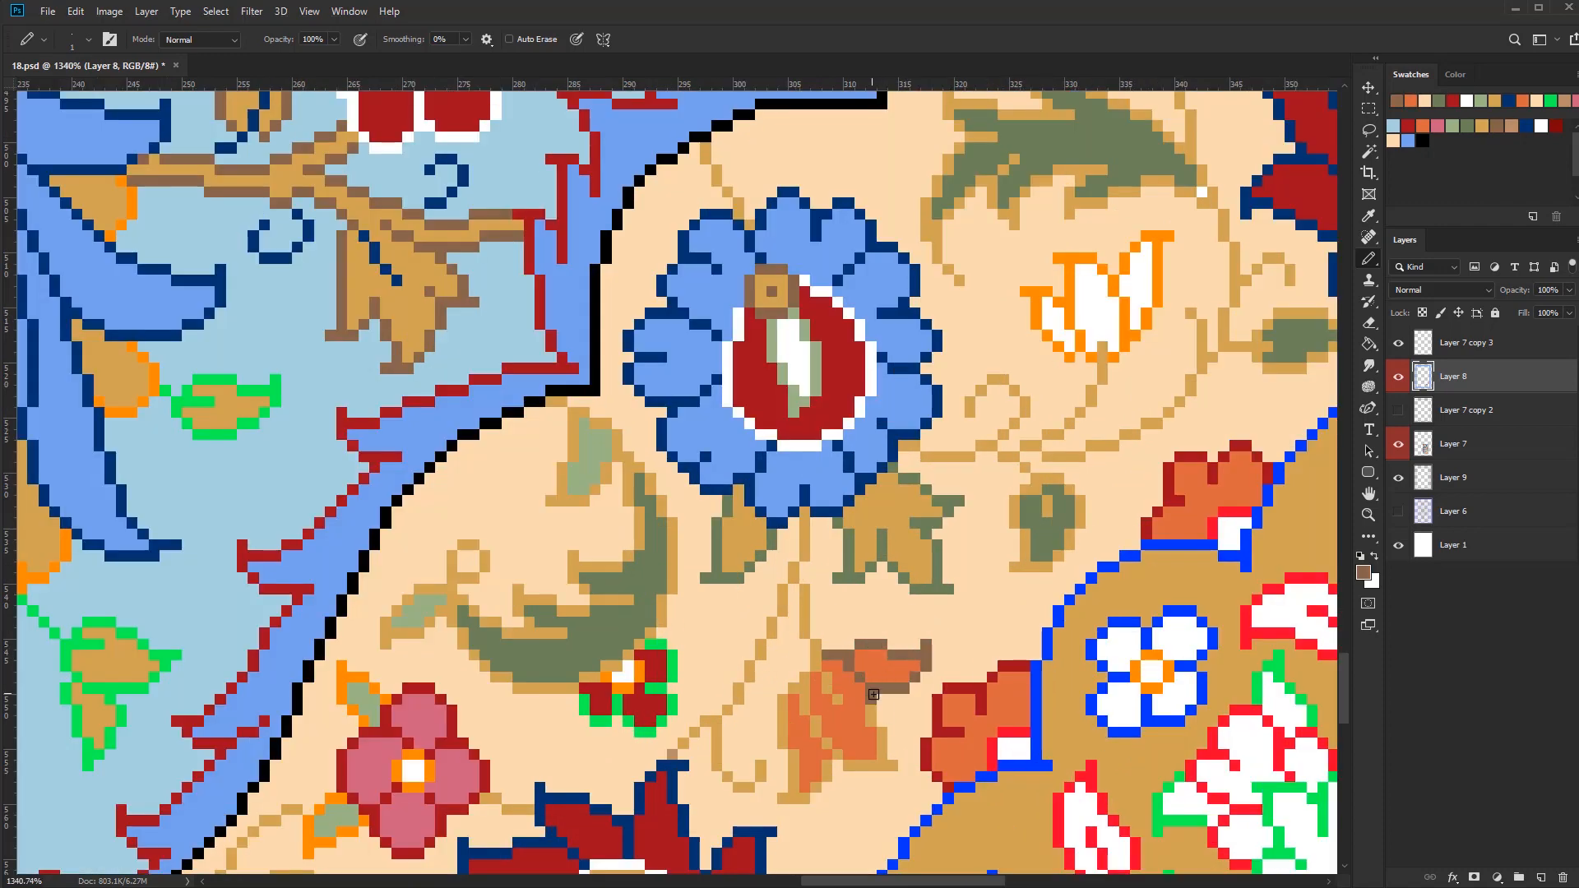
left_click_drag(912, 732, 842, 790)
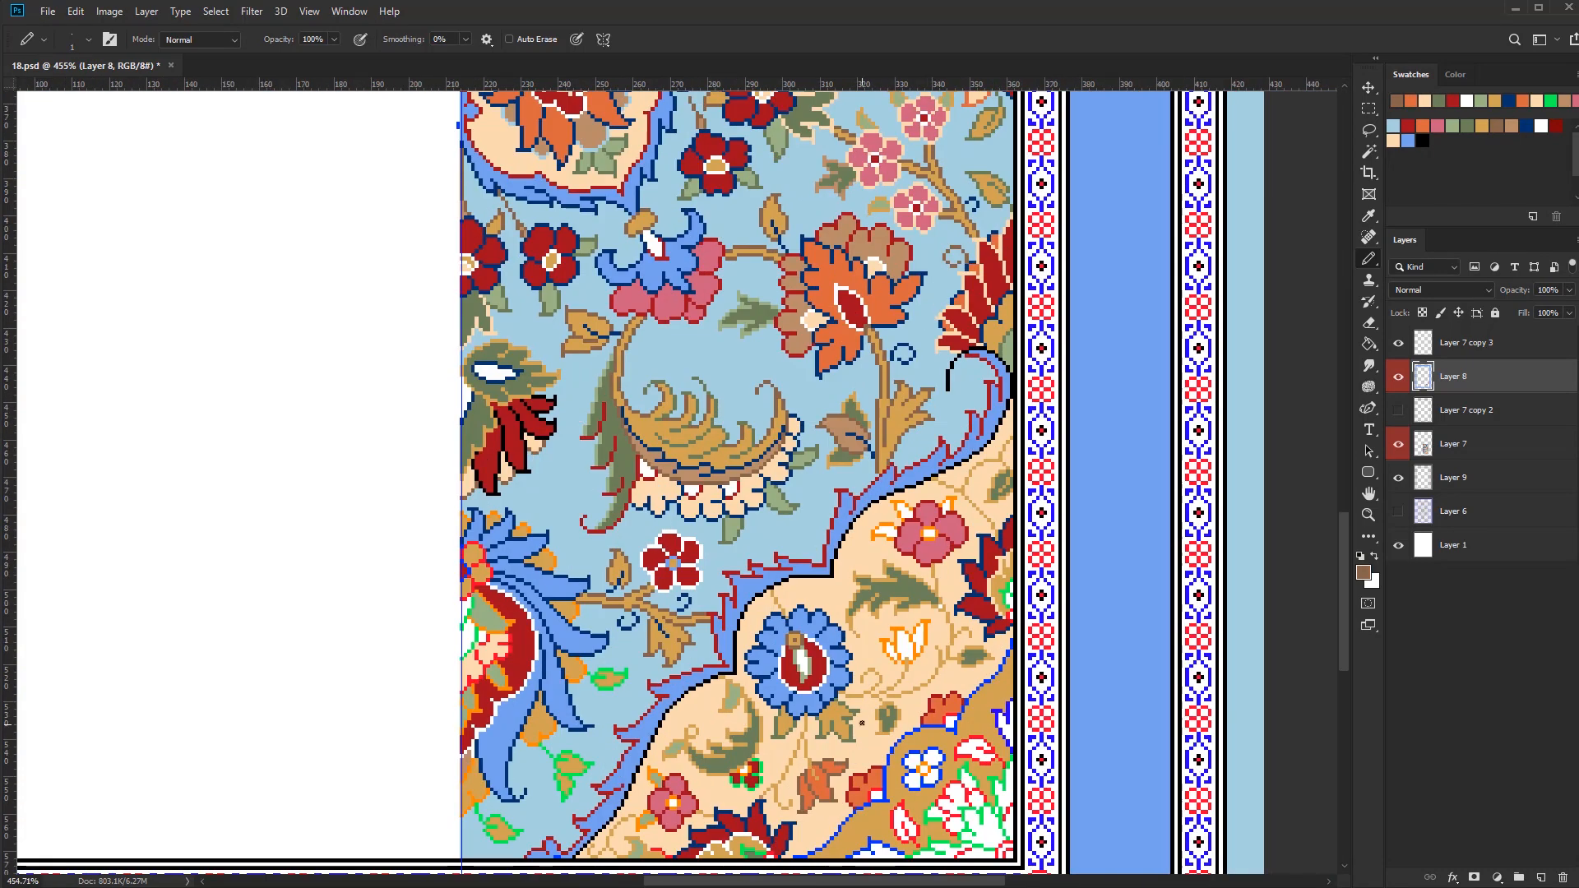
Fill the white petals of the small tulip bud under the olive leaf with orange
key("g")
left_click(852, 783, "alt")
left_click(905, 650)
left_click(919, 638)
left_click(892, 652)
Trace over the bright orange outlines of the small tulip bud in brown with the Pencil
key("b")
left_click_drag(1114, 564, 853, 751)
scroll(812, 617, "up", 4)
mouse_move(831, 622)
left_mouse_down()
mouse_move(811, 608)
mouse_move(963, 396)
left_mouse_up()
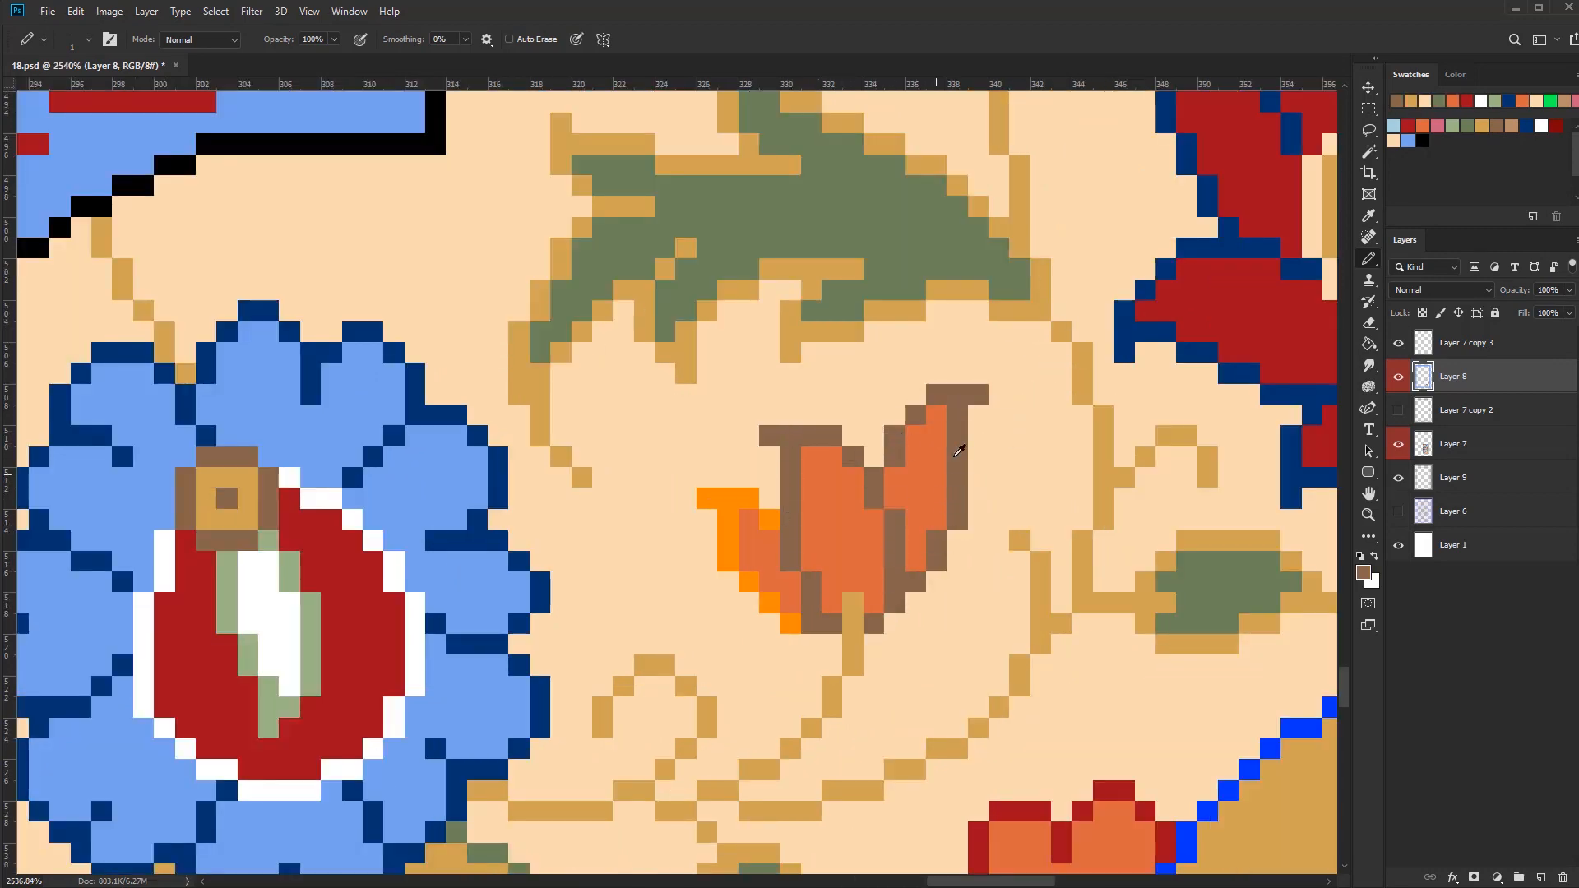
left_click_drag(771, 607, 769, 520)
left_click(768, 535, "alt")
left_click_drag(748, 581, 769, 603)
scroll(823, 625, "down", 3)
left_click(861, 652, "alt")
left_click_drag(841, 660, 809, 629)
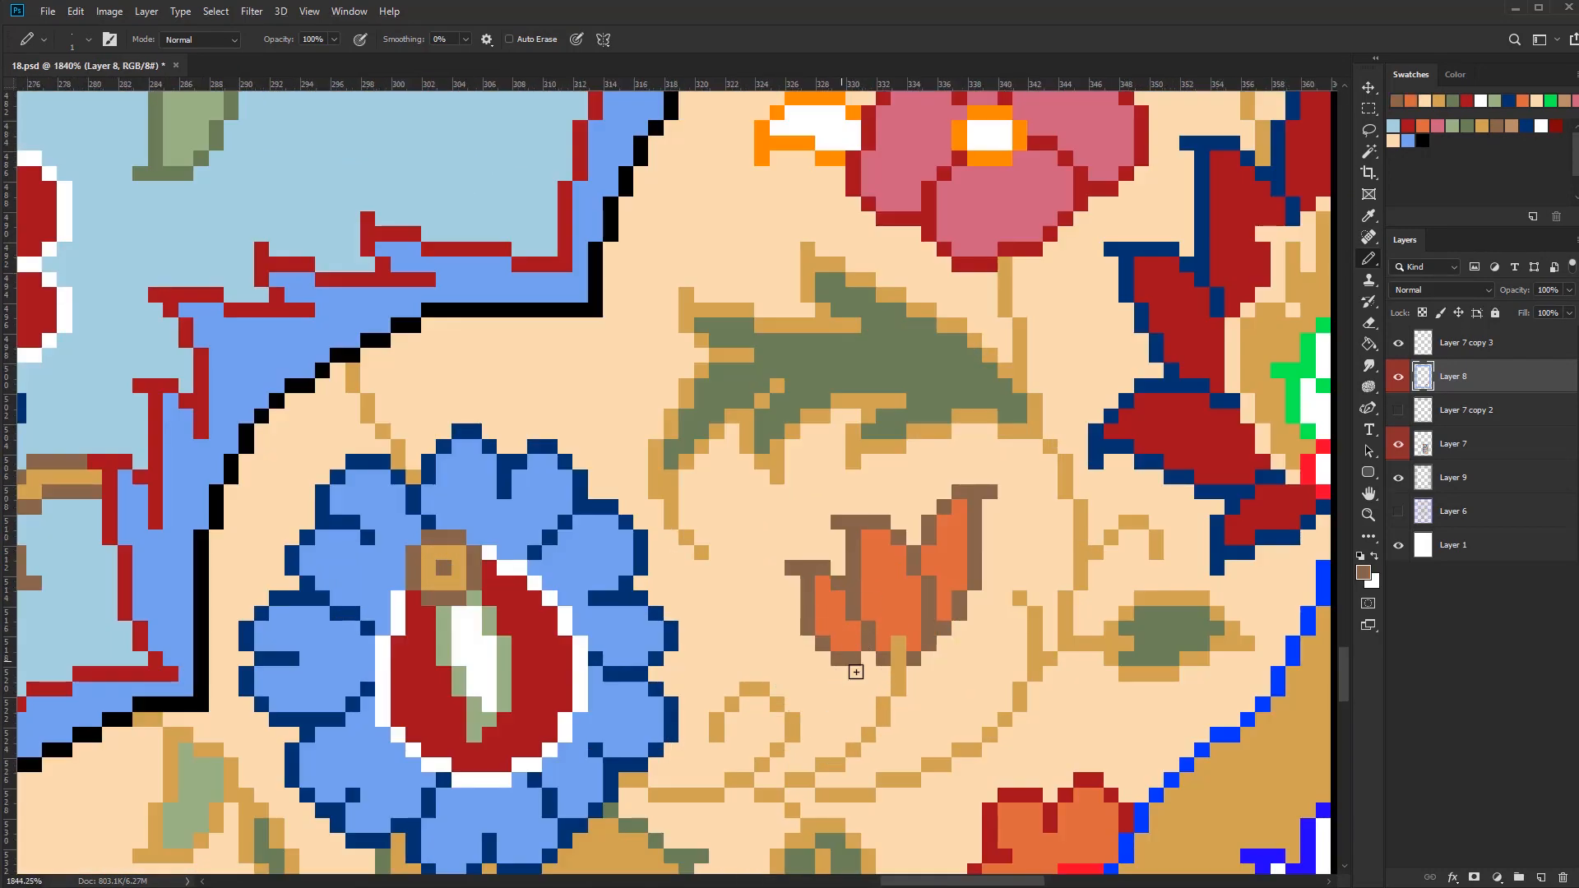
Refine the right petal of the small tulip bud by correcting its brown outline and orange fill pixels
scroll(872, 649, "down", 3)
scroll(921, 609, "up", 3)
left_click(990, 580, "alt")
left_click_drag(993, 565, 984, 583)
left_click_drag(980, 641, 980, 610)
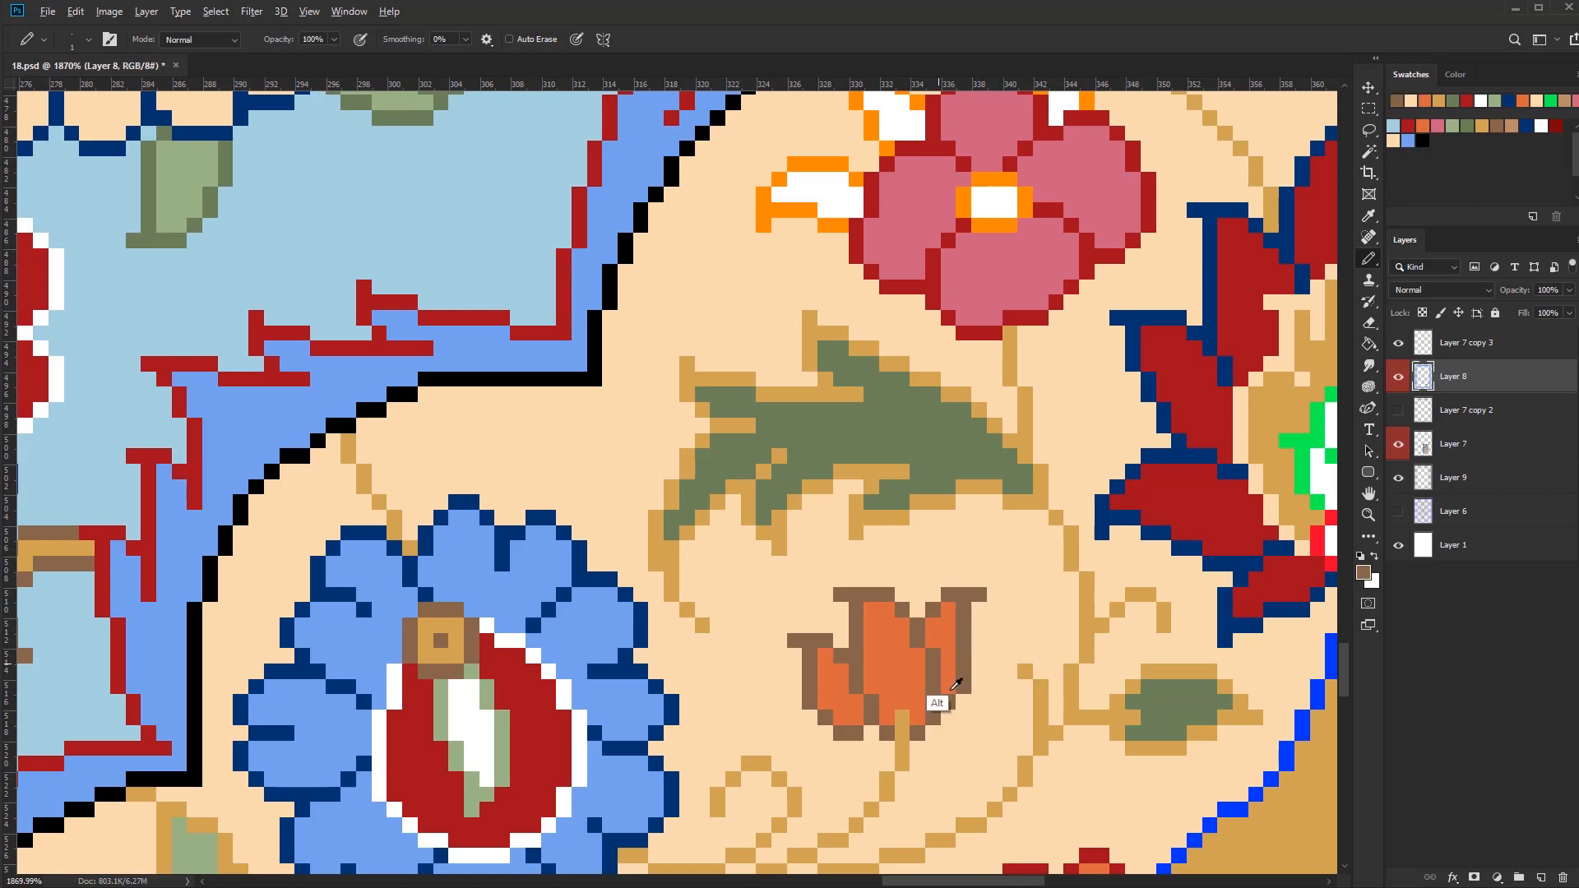
left_click(951, 690, "alt")
left_click(933, 656)
Colour the pink flower's white leaves sage green with gold outlines, and outline the nearby olive leaf at the border in sage green
scroll(958, 673, "down", 7)
left_click(803, 399, "alt")
scroll(1001, 463, "up", 5)
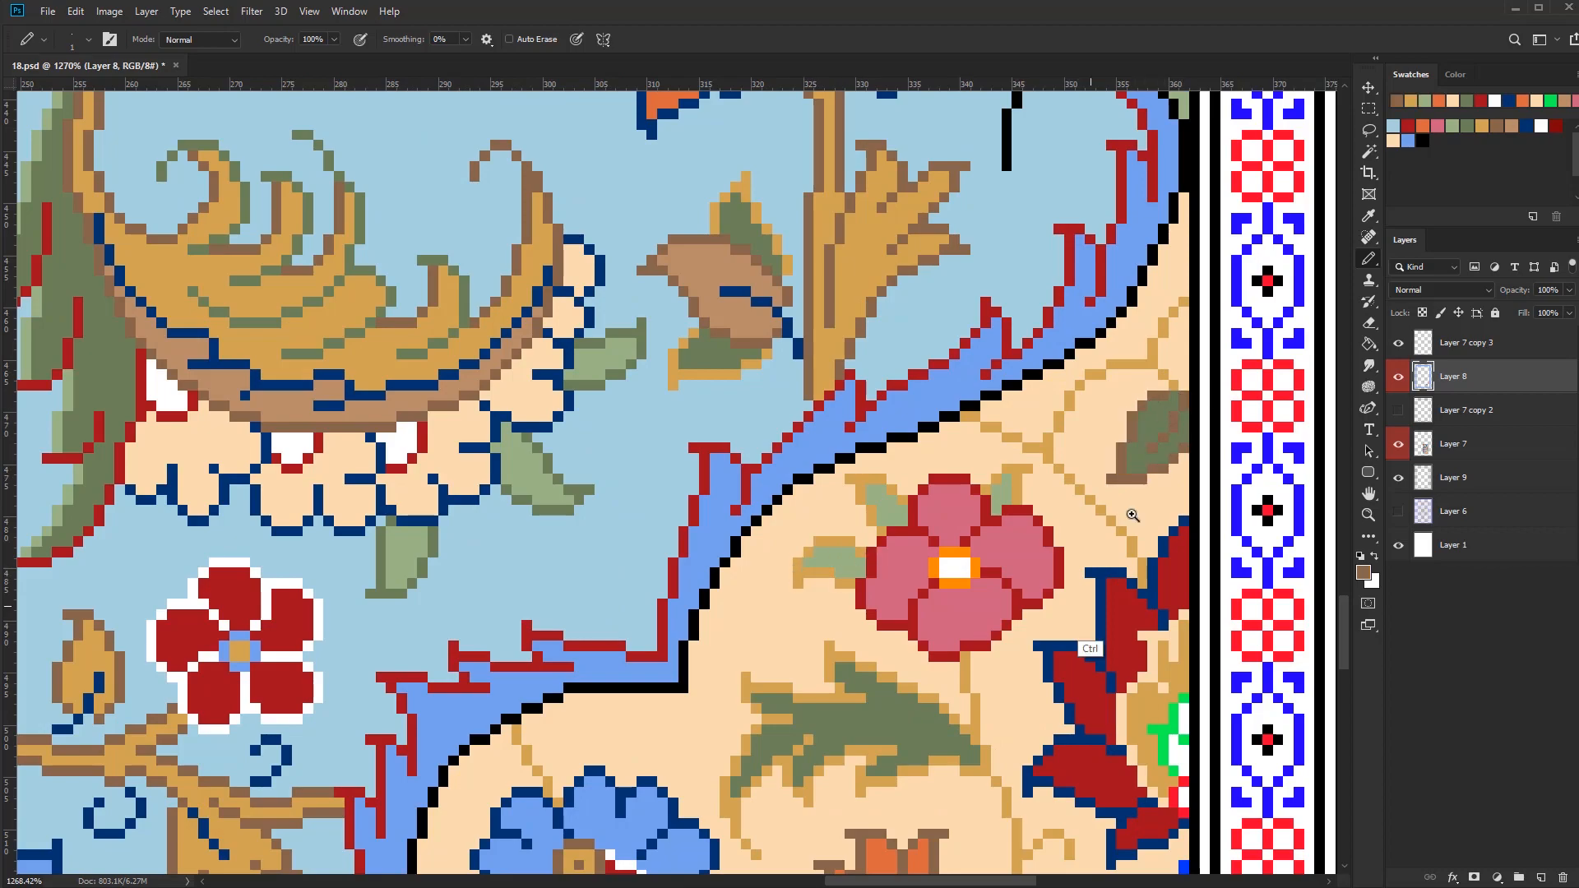
scroll(1132, 514, "down", 7)
scroll(940, 667, "up", 5)
scroll(951, 733, "up", 2)
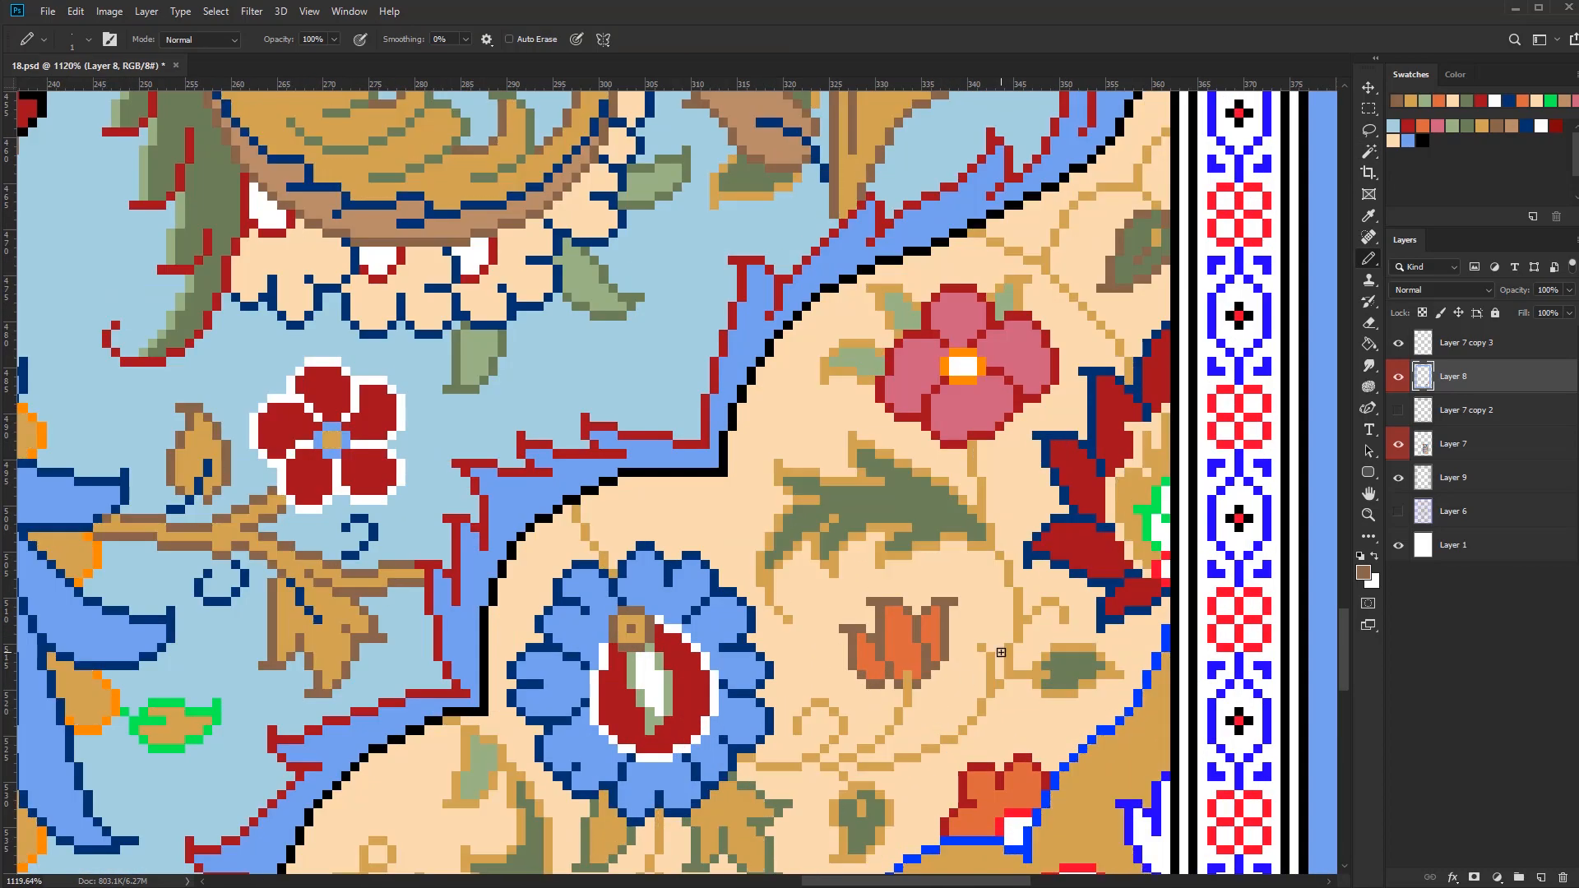
scroll(1151, 275, "up", 2)
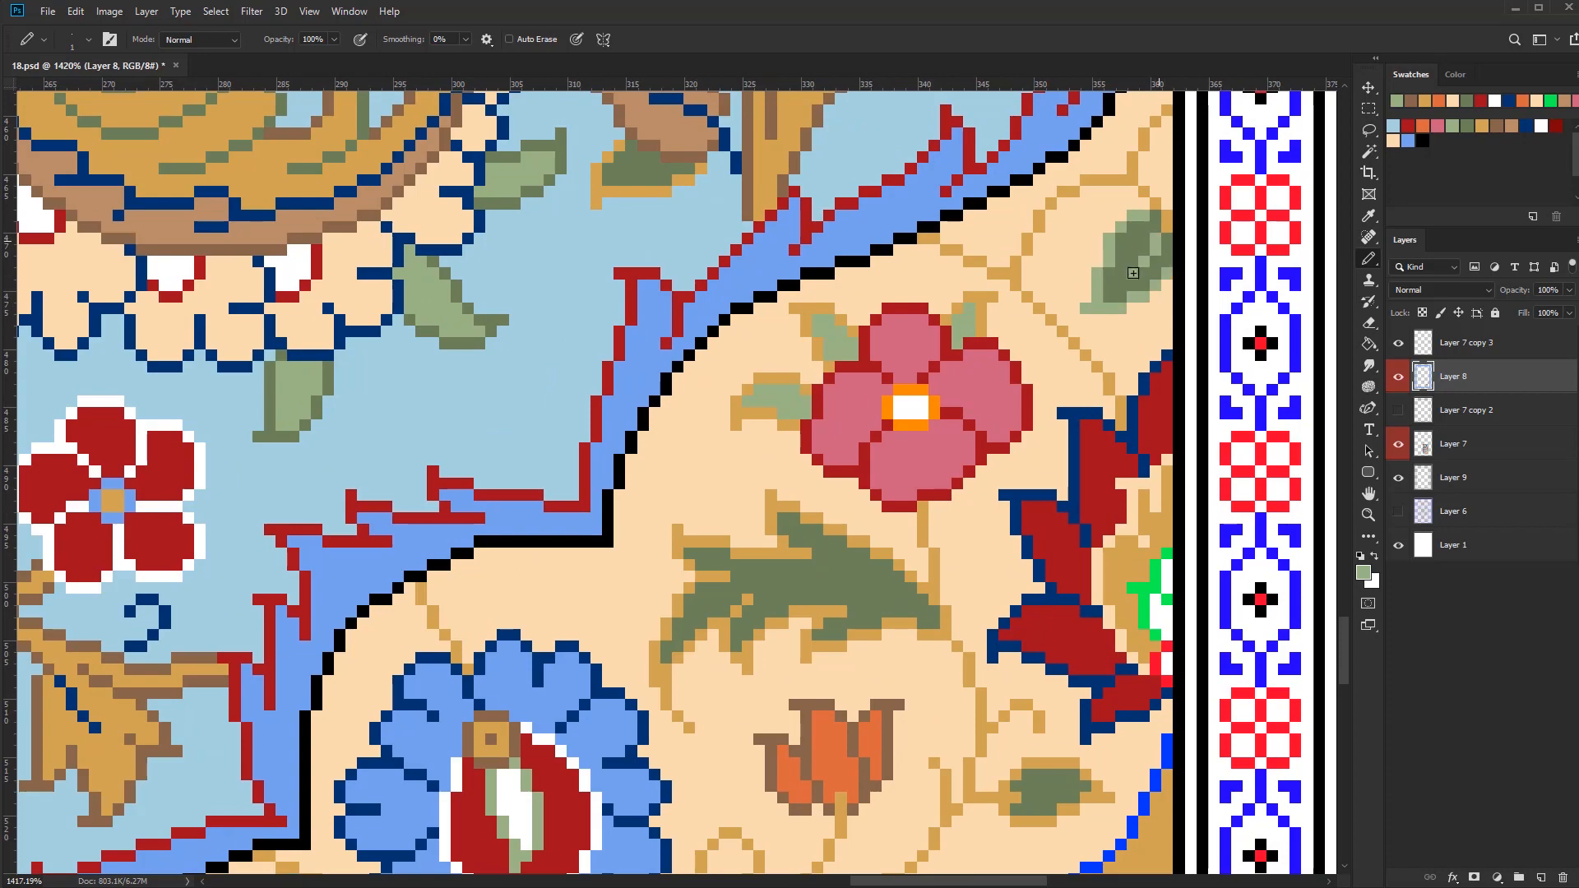
Redraw the serrated inner edge of the curved olive leaf below the blue flower in dark red
scroll(991, 625, "down", 6)
scroll(829, 761, "up", 6)
left_click(849, 791, "alt")
left_click_drag(811, 664, 740, 706)
scroll(1008, 580, "down", 6)
scroll(999, 592, "up", 4)
left_click(1019, 575, "alt")
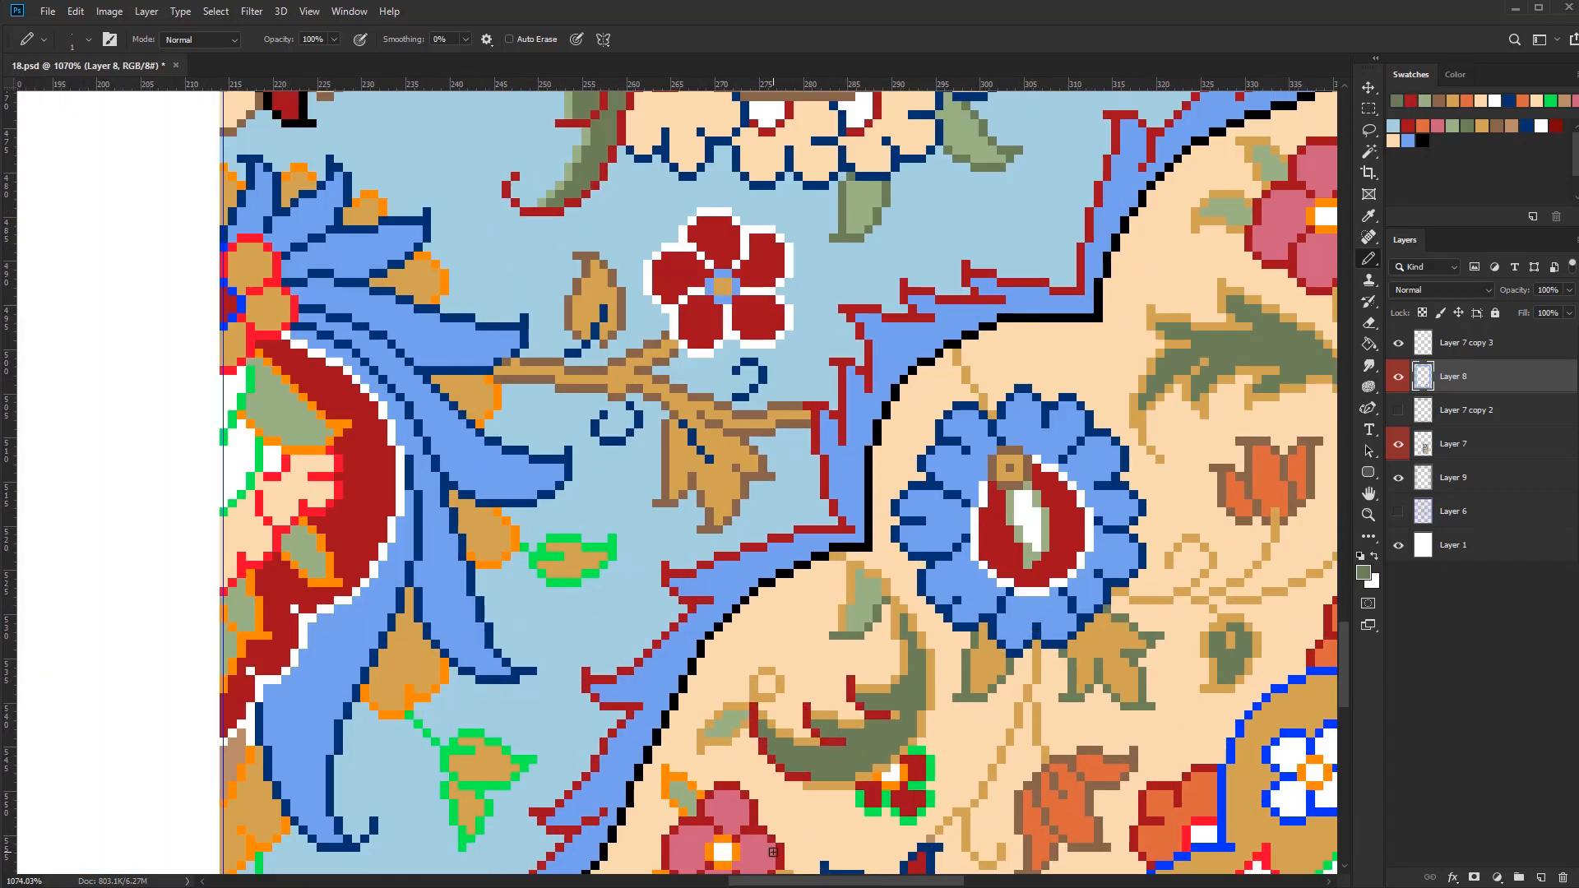
Outline the spiky tips of the olive leaf below the upper pink flower in dark blue
scroll(774, 700, "down", 5)
left_click(814, 569, "alt")
scroll(814, 569, "up", 6)
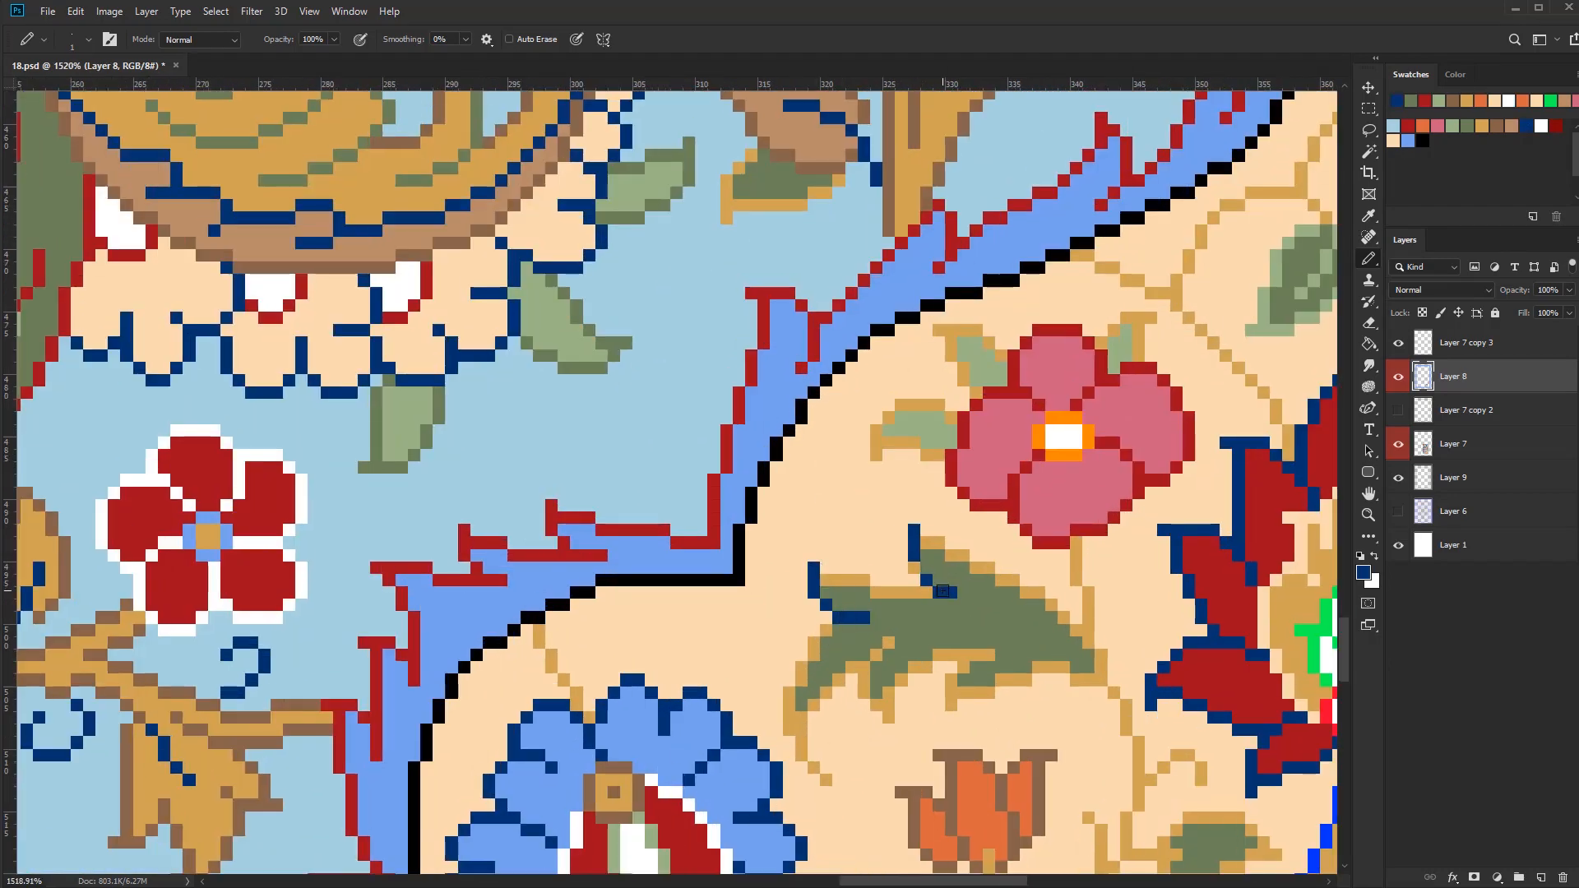
scroll(876, 704, "down", 9)
scroll(970, 666, "up", 4)
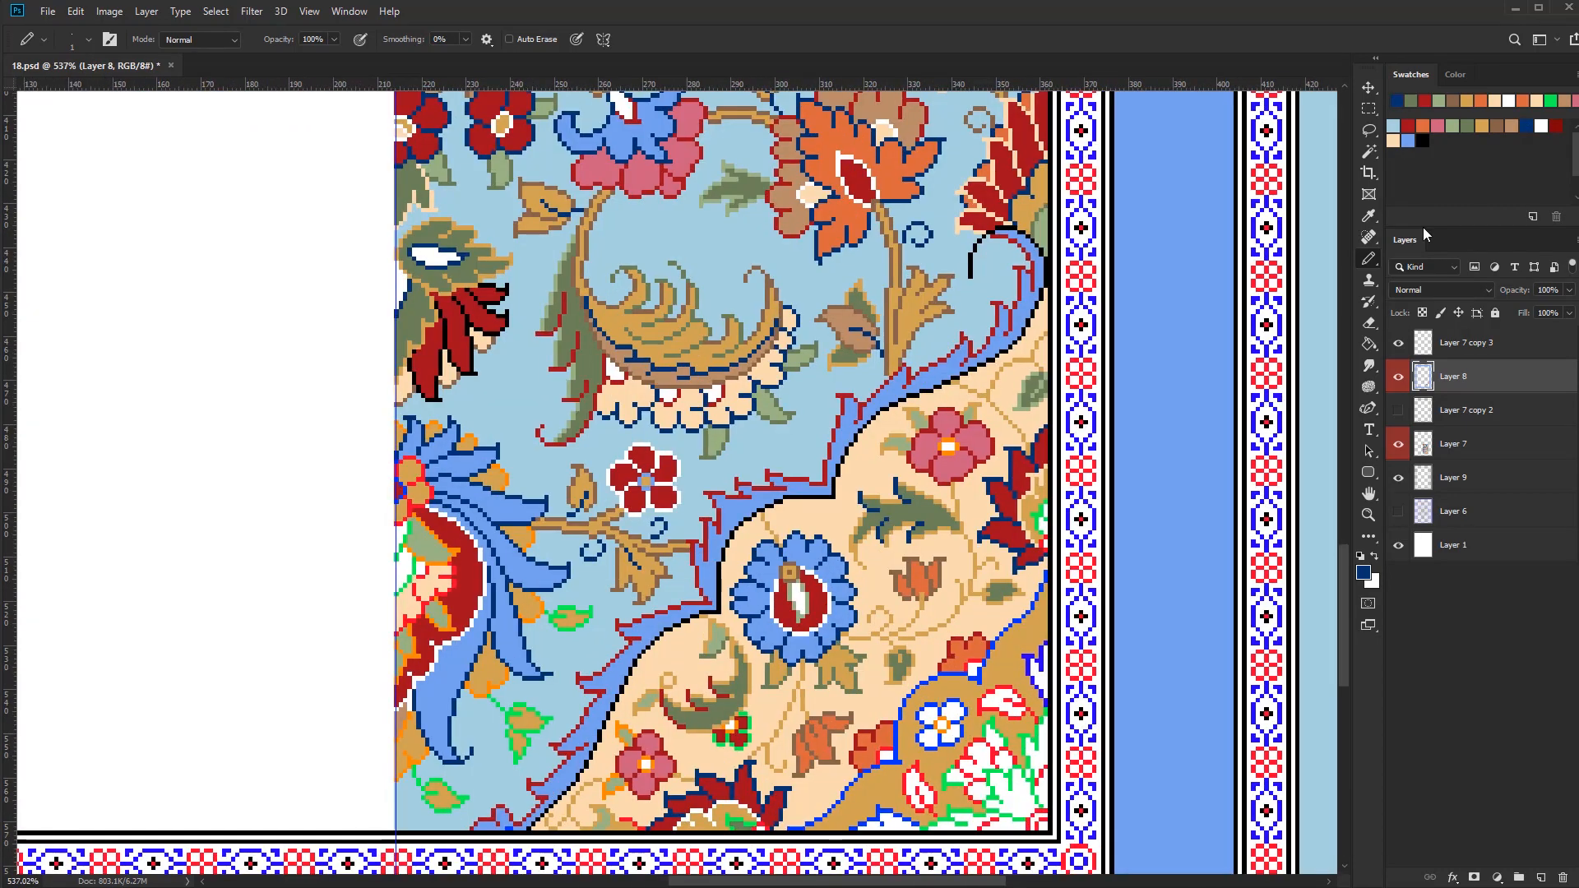
Select the gold outlines and recolour the stems and curved leaf outline in the lower part of the cream field in black
left_click(1422, 141)
scroll(969, 666, "up", 3)
left_click_drag(982, 660, 966, 665)
scroll(861, 783, "down", 4)
scroll(884, 732, "up", 4)
key("w")
left_click(889, 725)
scroll(888, 725, "down", 2)
key("b")
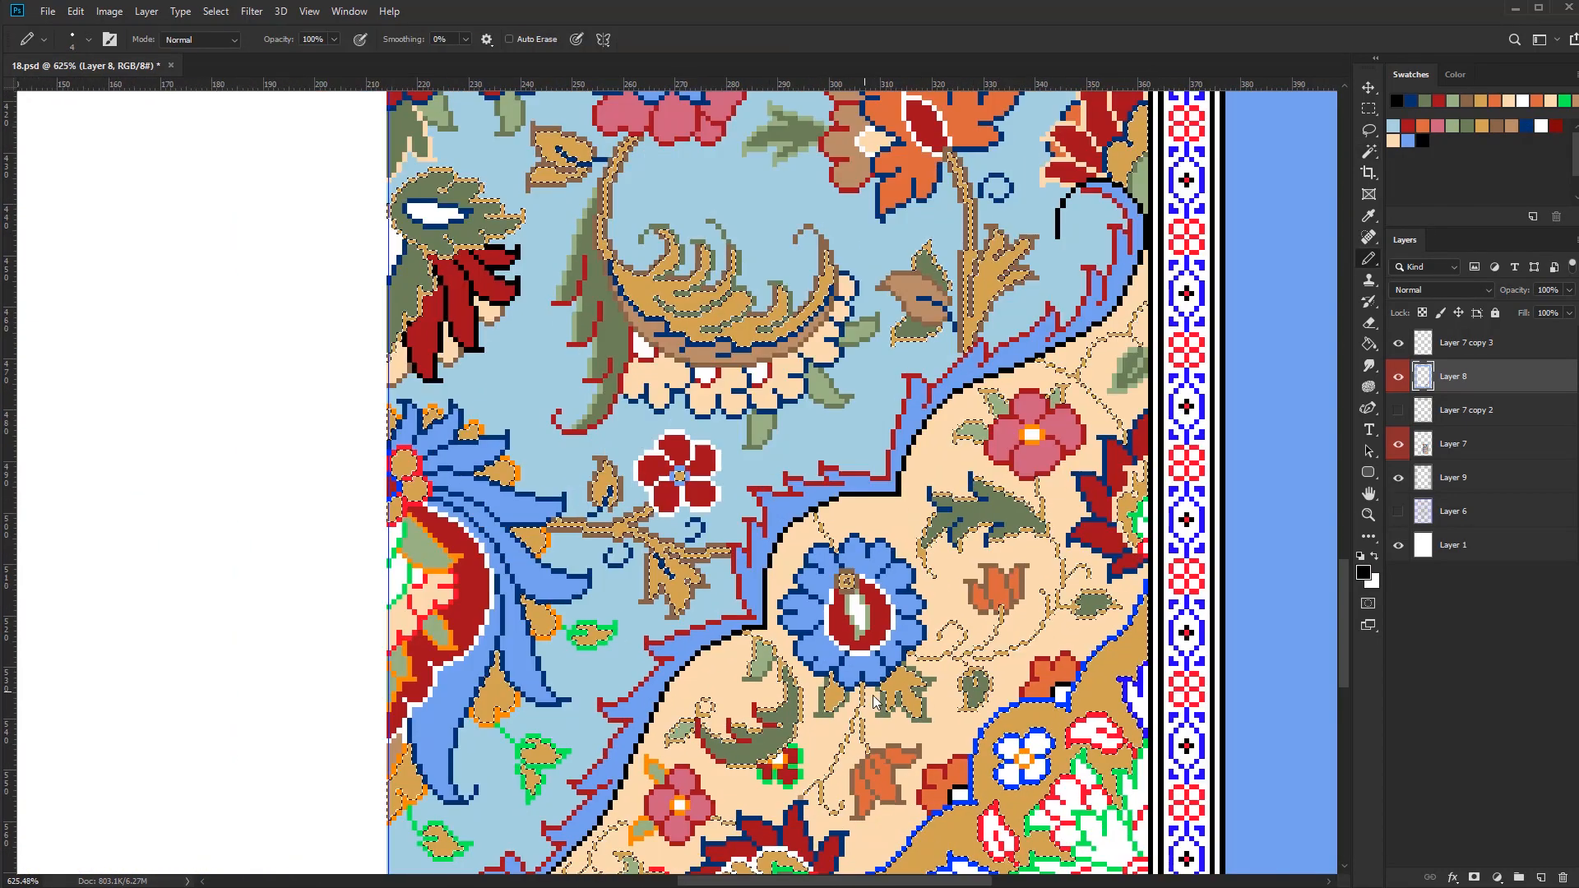
left_click_drag(859, 687, 834, 802)
mouse_move(835, 728)
left_mouse_down()
mouse_move(729, 728)
mouse_move(686, 777)
left_mouse_up()
scroll(876, 595, "up", 4)
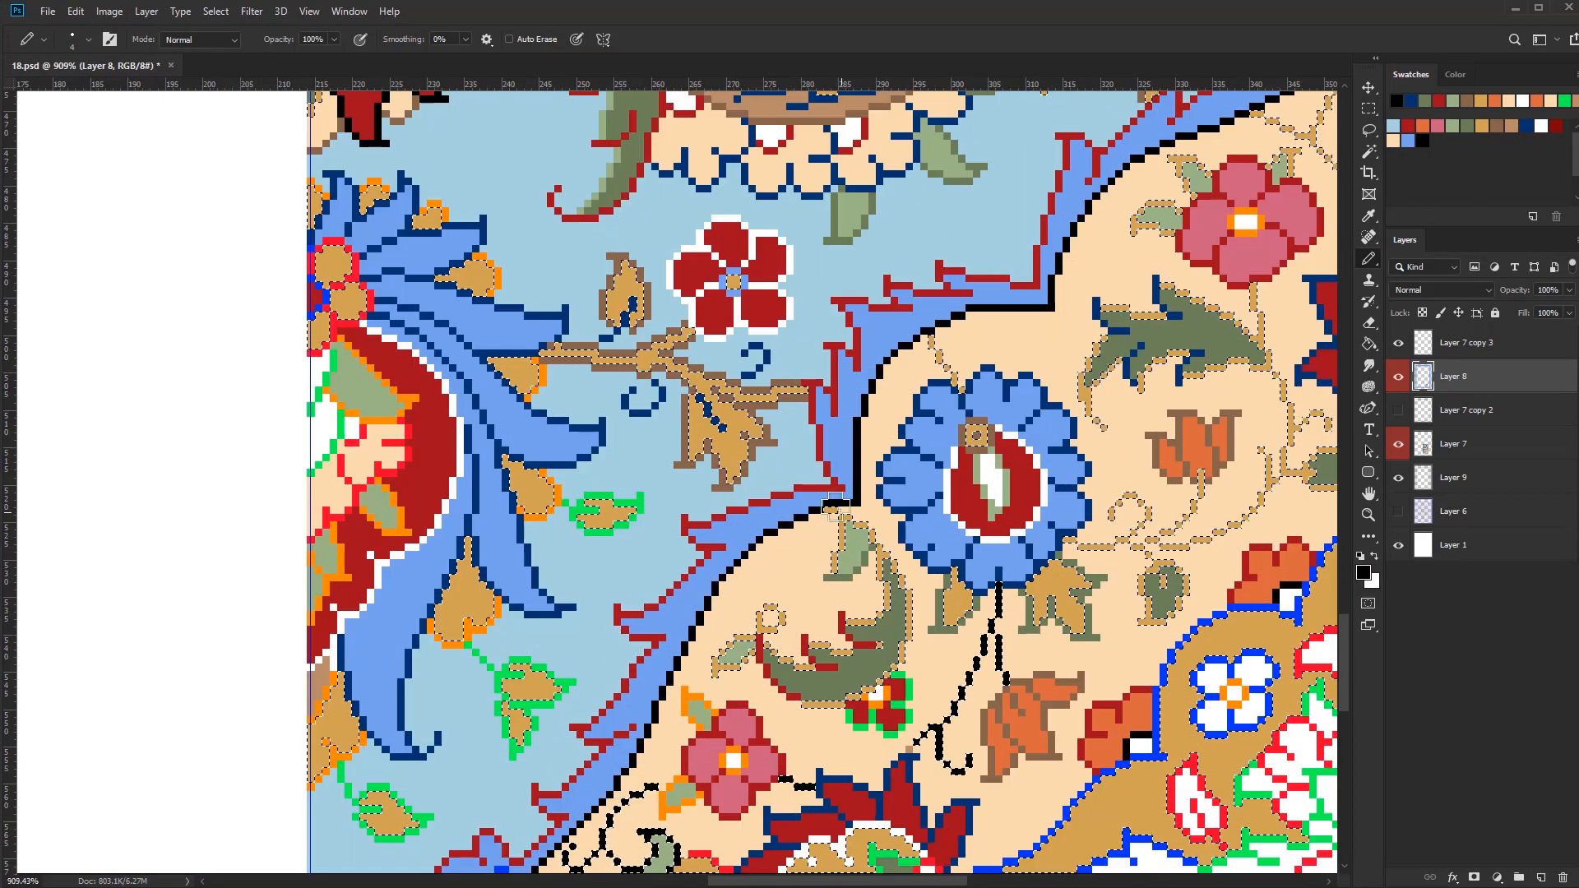
mouse_move(851, 502)
left_mouse_down()
mouse_move(810, 699)
mouse_move(733, 658)
left_mouse_up()
key("ctrl+d")
Reselect the gold outlines and recolour the remaining vines and olive leaf outlines of the cream field in black
scroll(811, 732, "down", 8)
left_click_drag(930, 665, 846, 734)
scroll(846, 734, "up", 4)
key("ctrl+shift+d")
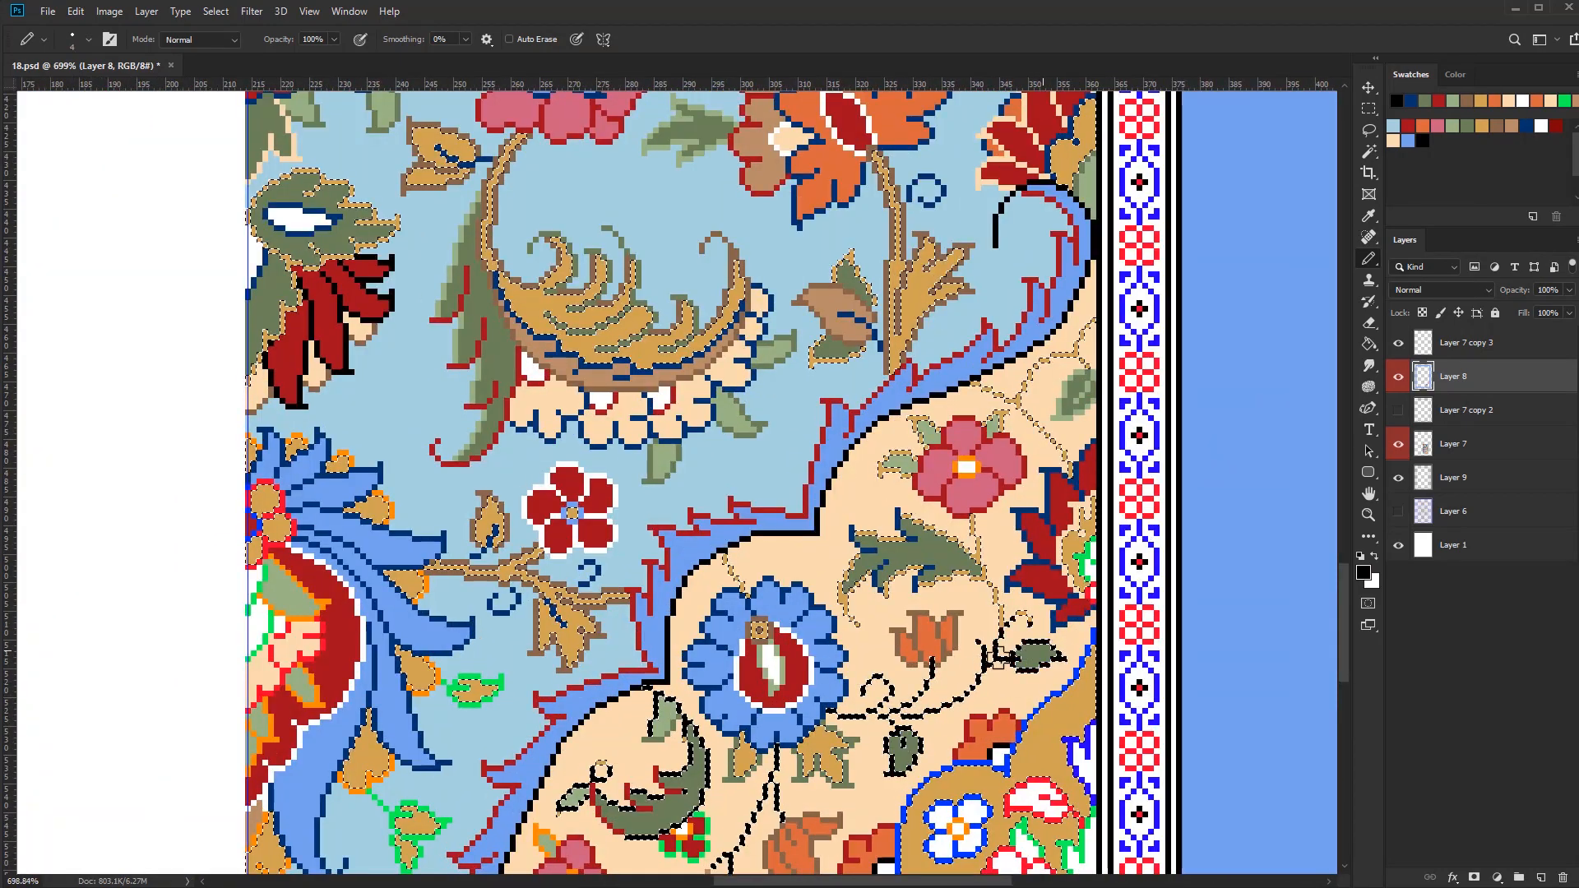
mouse_move(915, 536)
left_mouse_down()
mouse_move(848, 604)
mouse_move(732, 571)
left_mouse_up()
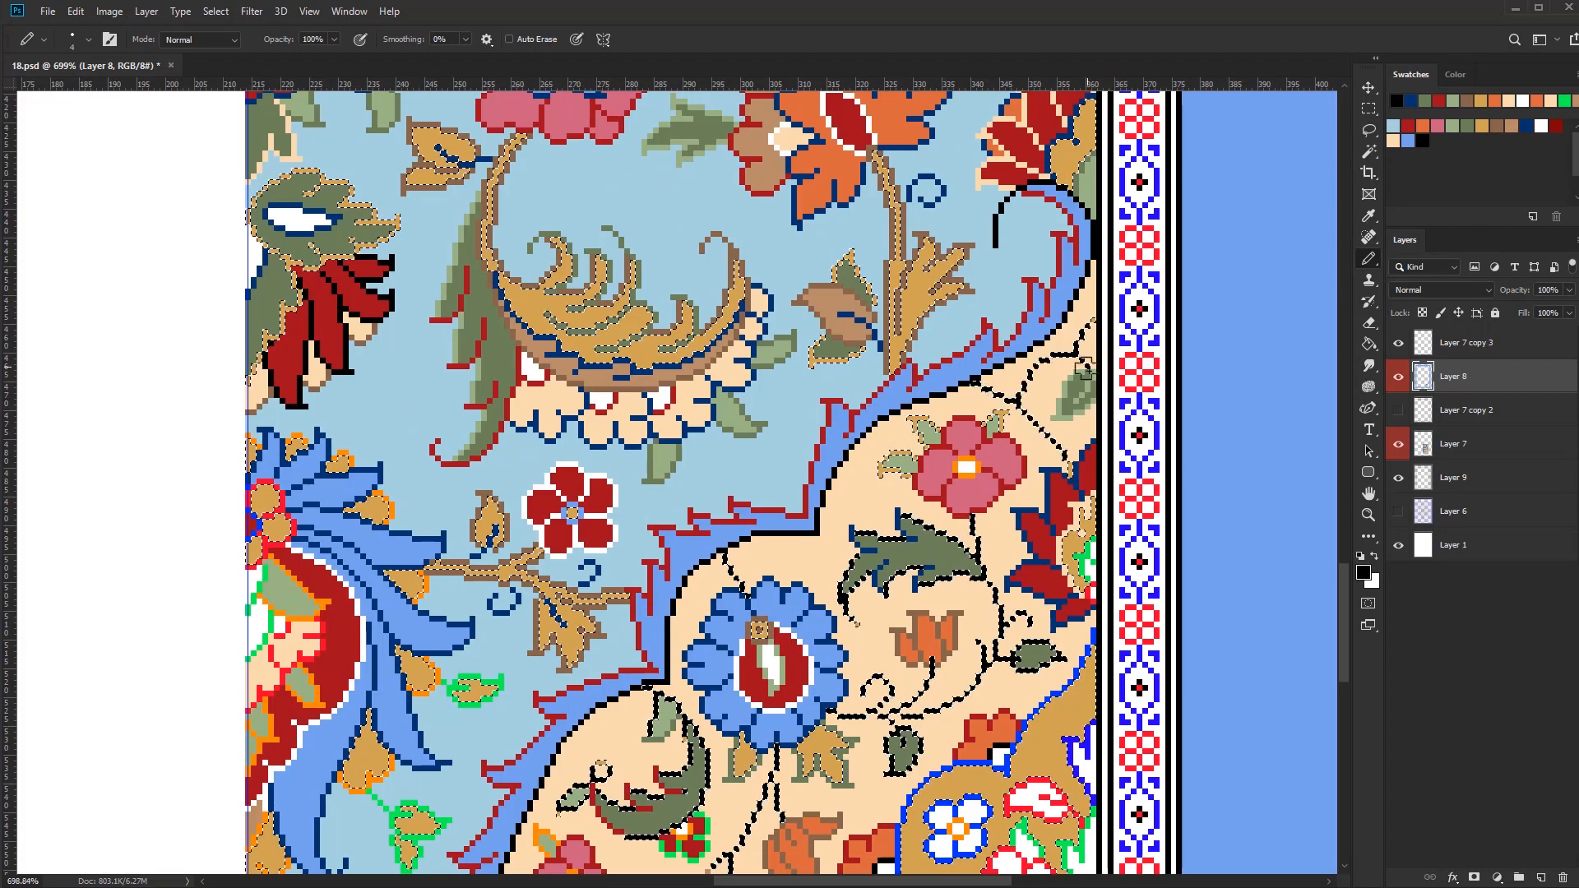
key("ctrl+d")
Reduce the pencil to 1 px and touch up the black vine outlines in the cream field
key("bracketleft")
key("bracketleft")
key("bracketleft")
scroll(929, 658, "up", 2)
left_click(931, 658, "alt")
scroll(936, 650, "down", 8)
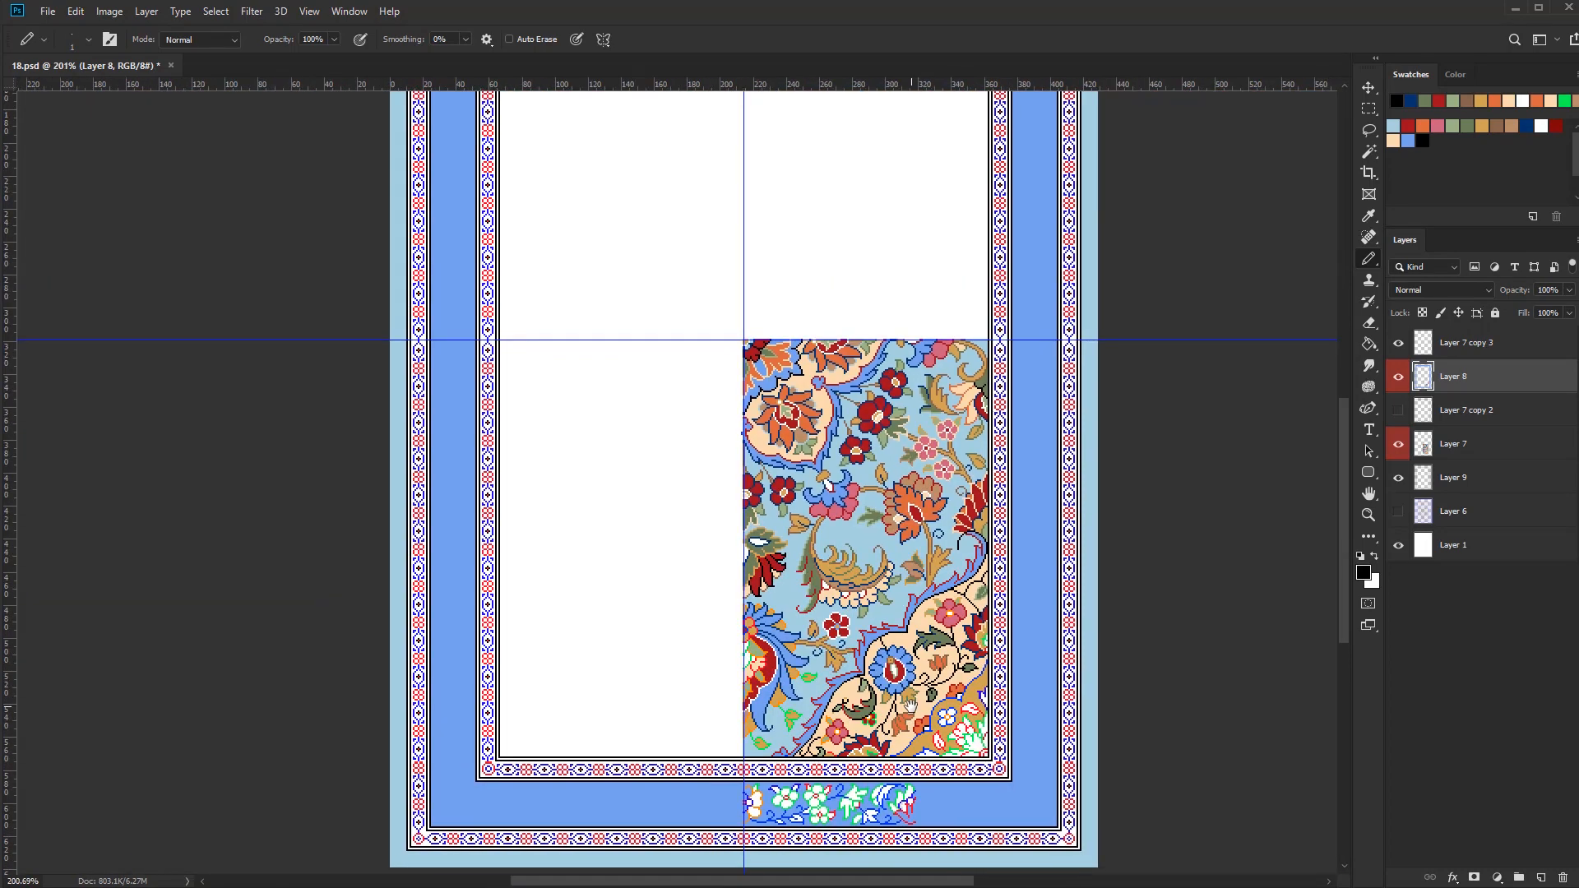
scroll(910, 703, "up", 8)
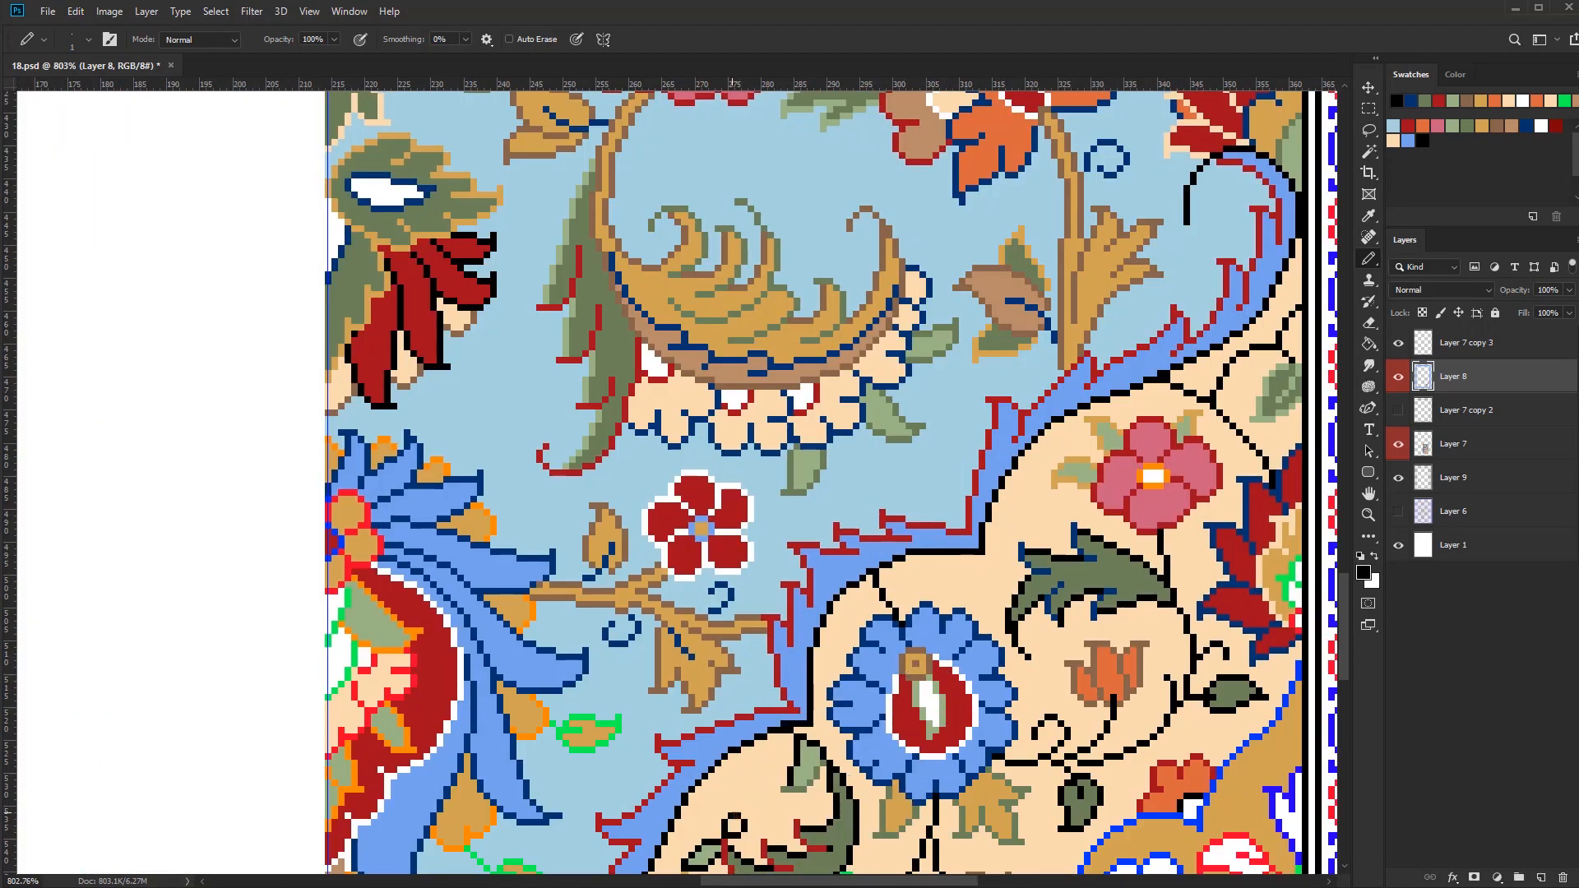
Select the black outlines and recolour the edge of the blue ribbon beside the cream field in dark red with a 5 px pencil
key("w")
left_click(732, 814)
key("b")
key("bracketright")
key("bracketright")
key("bracketright")
key("bracketright")
left_click(970, 528, "alt")
mouse_move(972, 548)
left_mouse_down()
mouse_move(912, 555)
mouse_move(658, 856)
mouse_move(806, 665)
mouse_move(677, 854)
left_mouse_up()
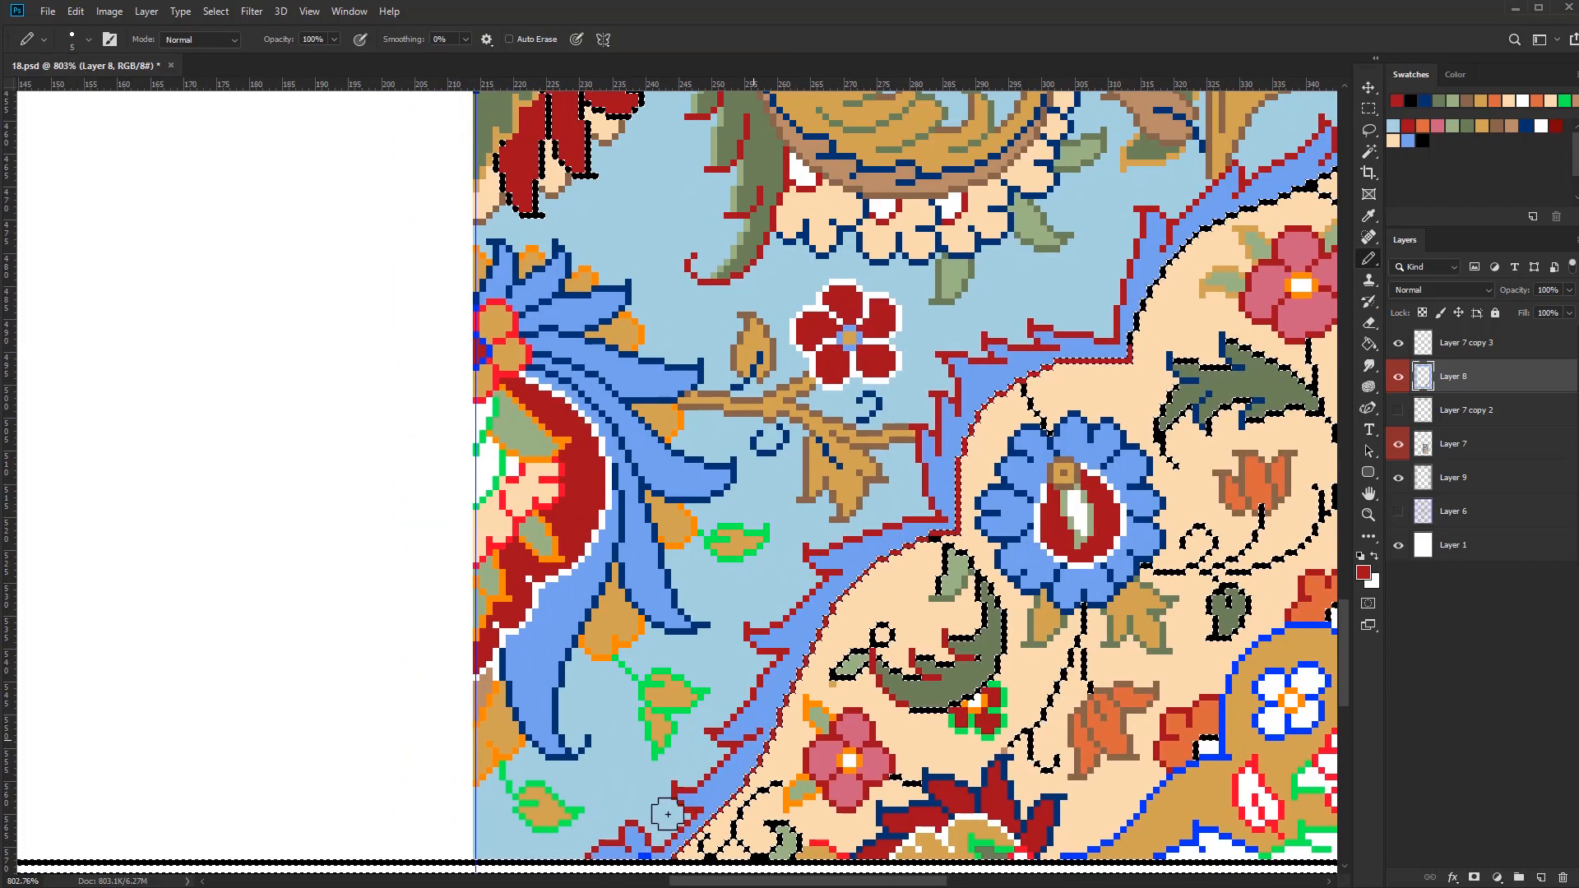
left_click_drag(1128, 362, 721, 775)
mouse_move(724, 772)
left_mouse_down()
mouse_move(893, 607)
mouse_move(974, 555)
mouse_move(1036, 452)
mouse_move(917, 415)
left_mouse_up()
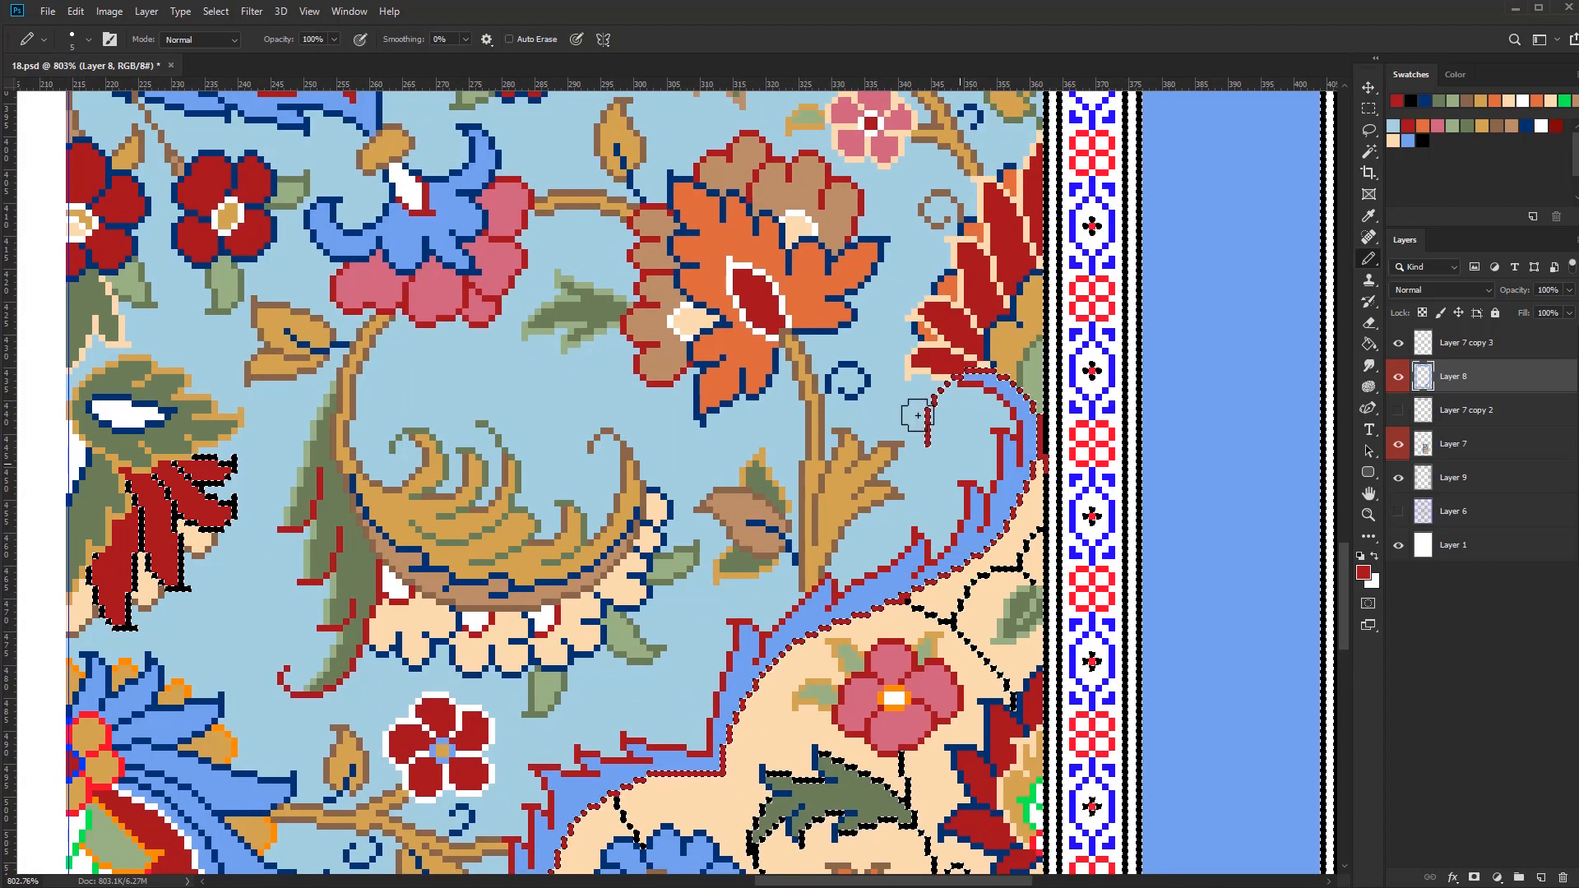
Clear the selection, reduce the pencil to 1 px and touch up the upper petal edge of the large orange flower
key("ctrl+d")
key("bracketleft")
key("bracketleft")
key("bracketleft")
key("bracketleft")
left_click(999, 568, "alt")
scroll(1001, 527, "down", 6)
scroll(954, 432, "up", 8)
left_click(934, 494, "alt")
left_click(941, 482)
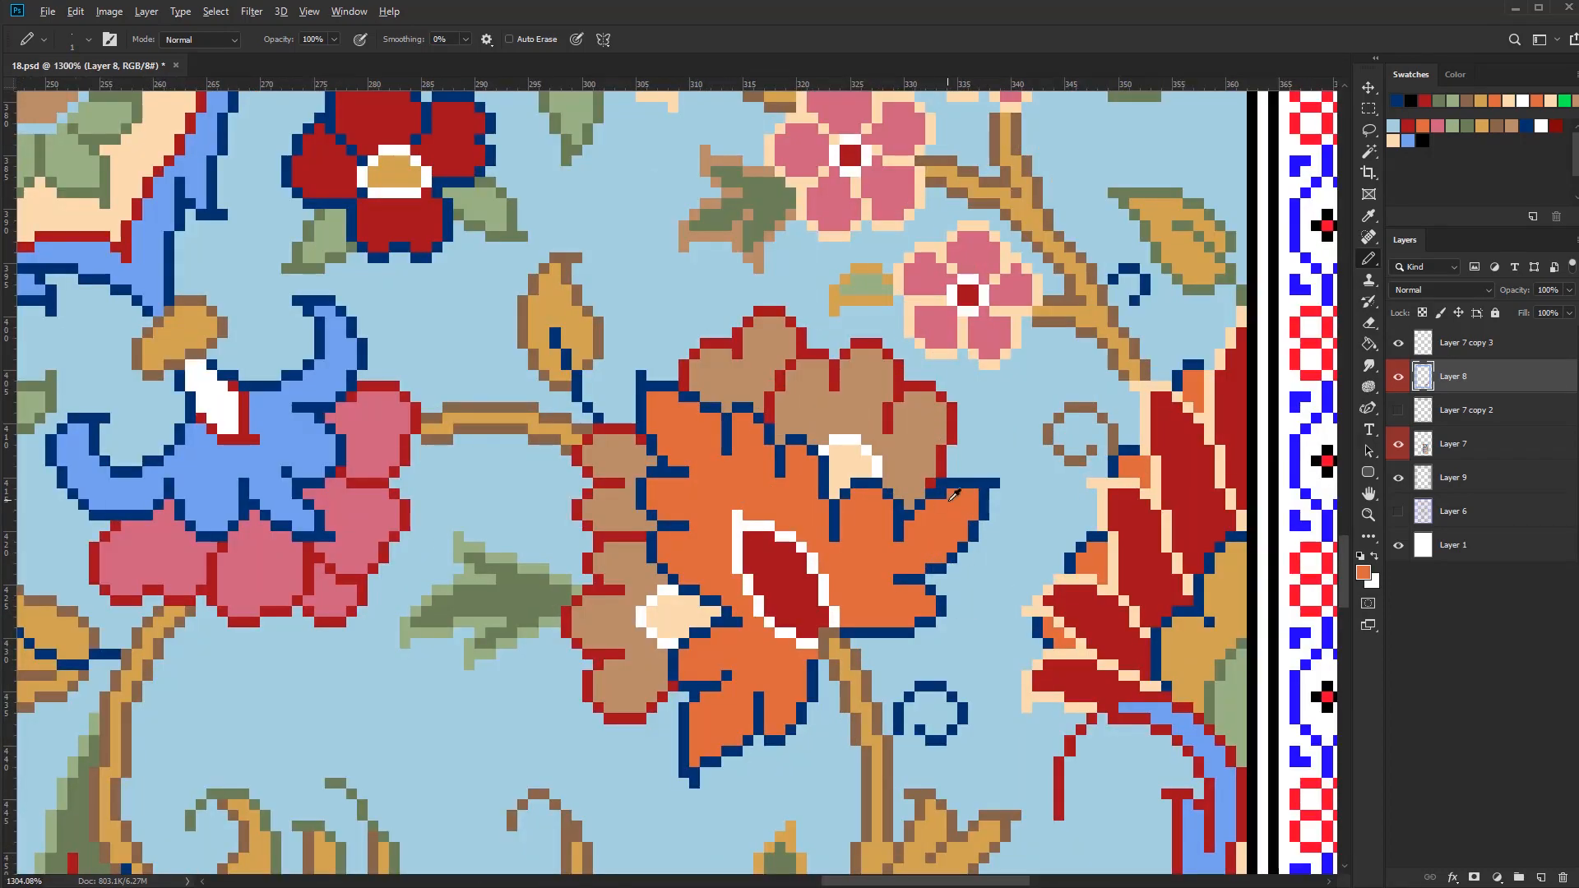
Draw the inner corner arcs of the two orange half-flowers along the gold band in black
scroll(942, 461, "down", 5)
left_click_drag(964, 793, 875, 543)
scroll(875, 551, "up", 7)
left_click(877, 540, "alt")
scroll(875, 539, "down", 5)
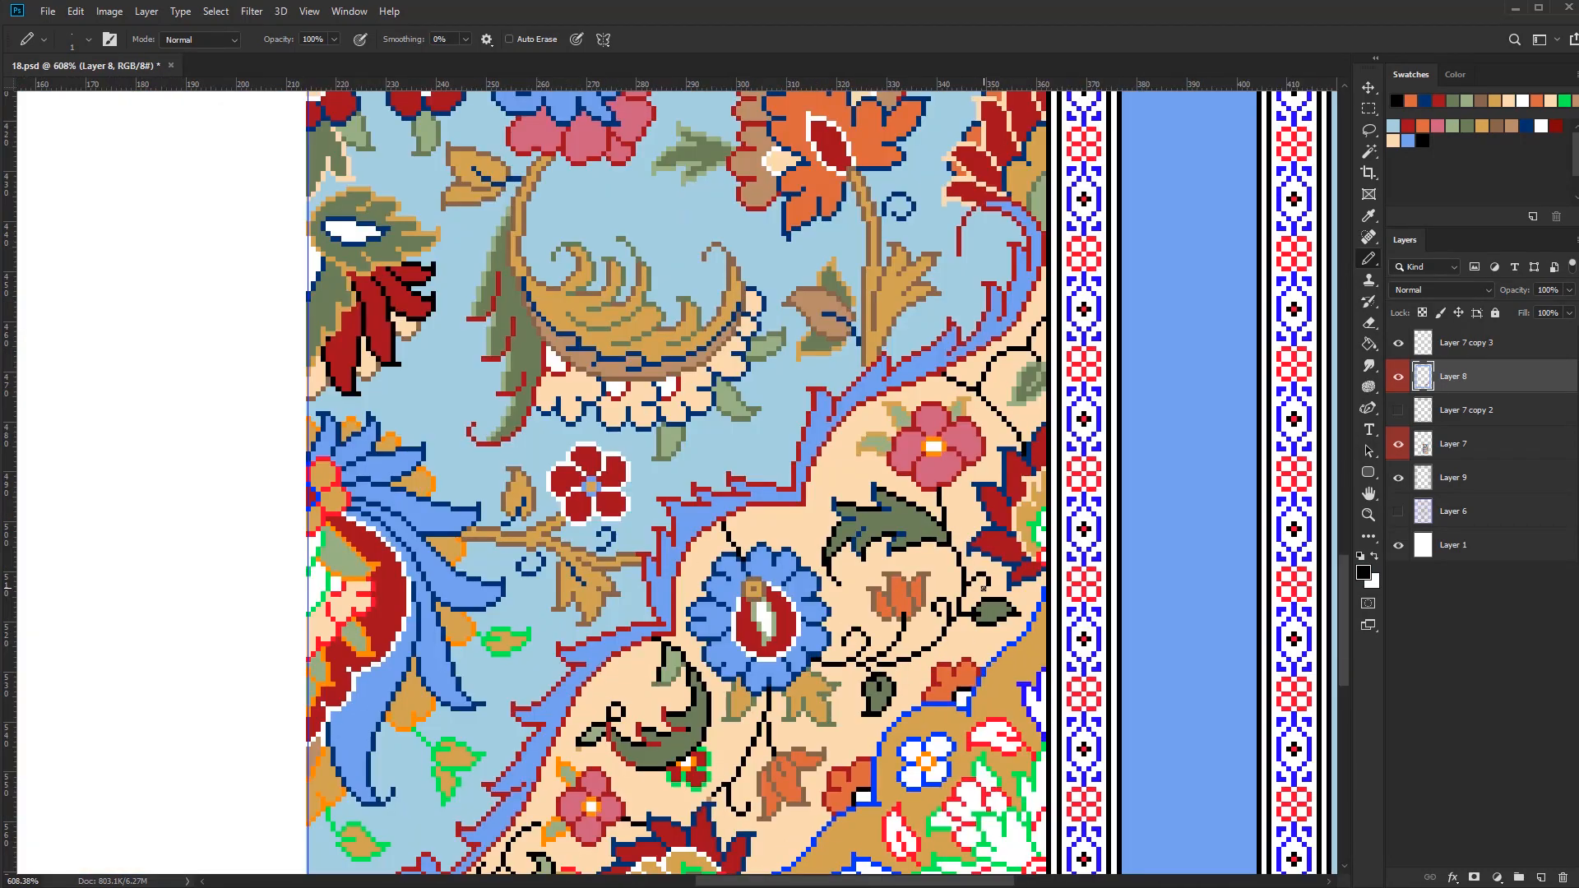
left_click_drag(960, 644, 905, 686)
scroll(905, 686, "up", 2)
Select the bright blue outlines and recolour the gold band's edge in white
key("w")
left_click(951, 576)
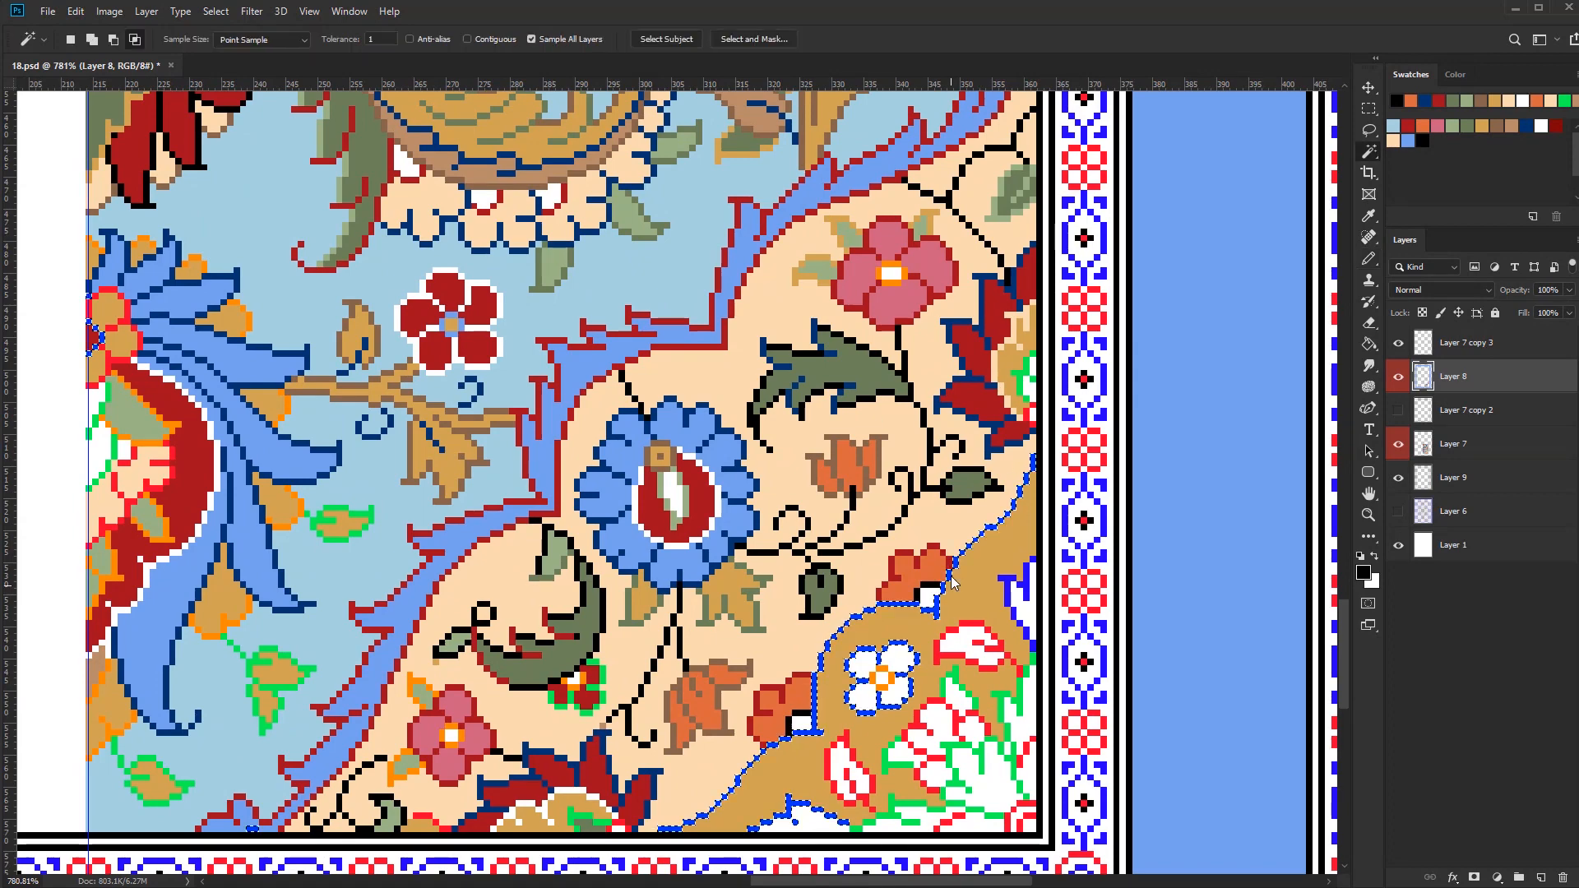
key("b")
key("bracketright")
key("bracketright")
key("bracketright")
key("bracketright")
left_click(931, 595, "alt")
mouse_move(937, 610)
left_mouse_down()
mouse_move(819, 733)
mouse_move(663, 828)
left_mouse_up()
left_click_drag(944, 586, 1033, 457)
key("ctrl+d")
left_click(1028, 463, "alt")
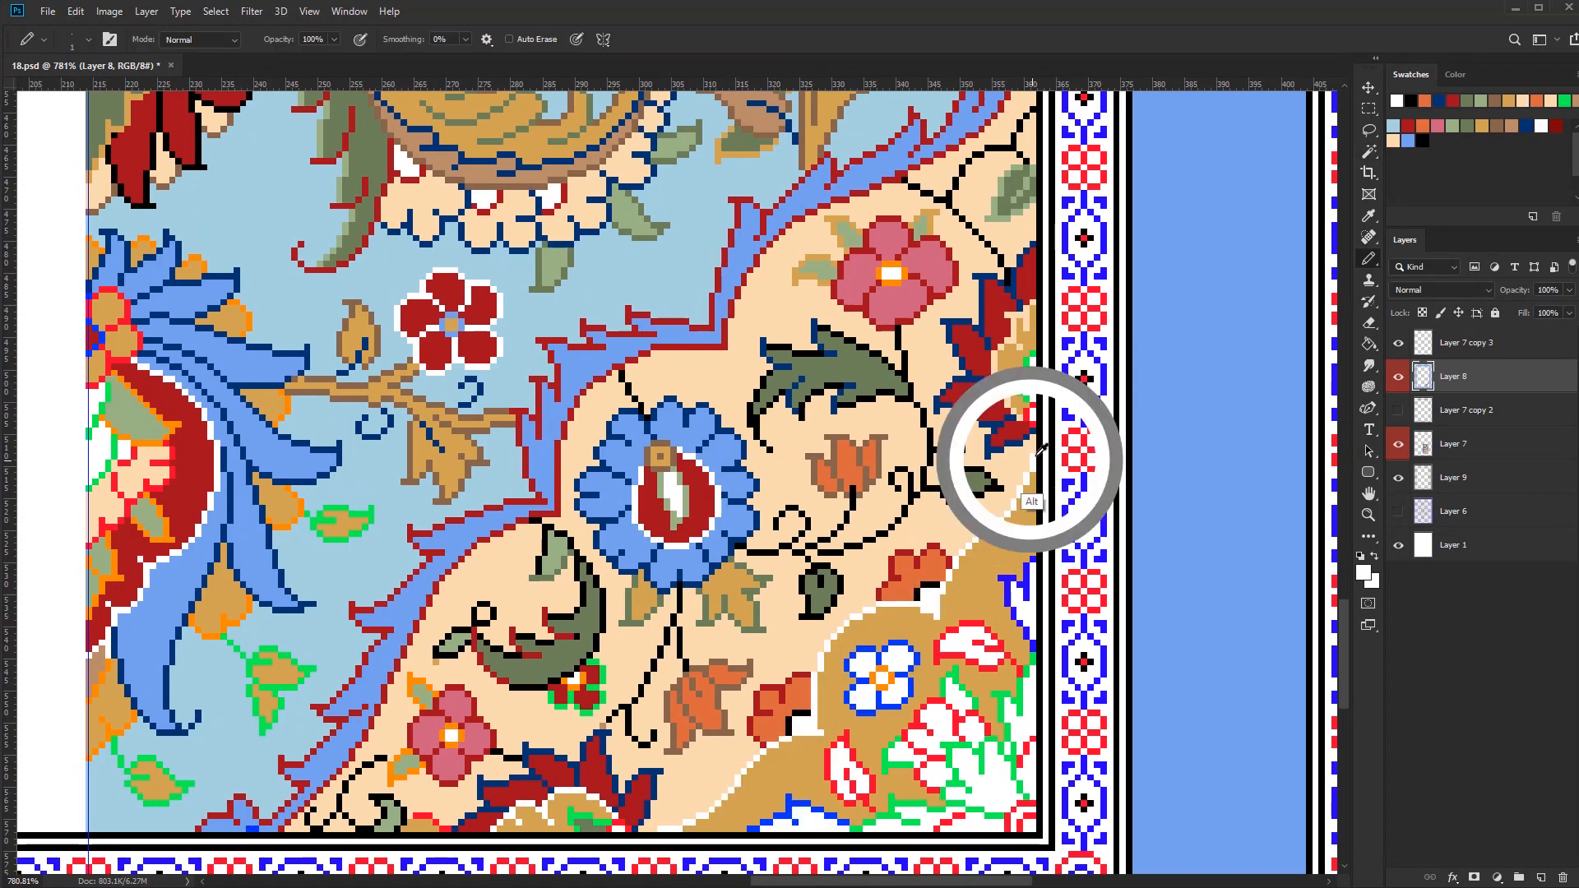
Reduce the pencil to 1 px and colour the centres of the two orange half-flowers gold
key("bracketleft")
key("bracketleft")
key("bracketleft")
key("bracketleft")
scroll(633, 830, "up", 4)
scroll(827, 763, "down", 5)
scroll(842, 690, "up", 2)
left_click_drag(966, 631, 929, 579)
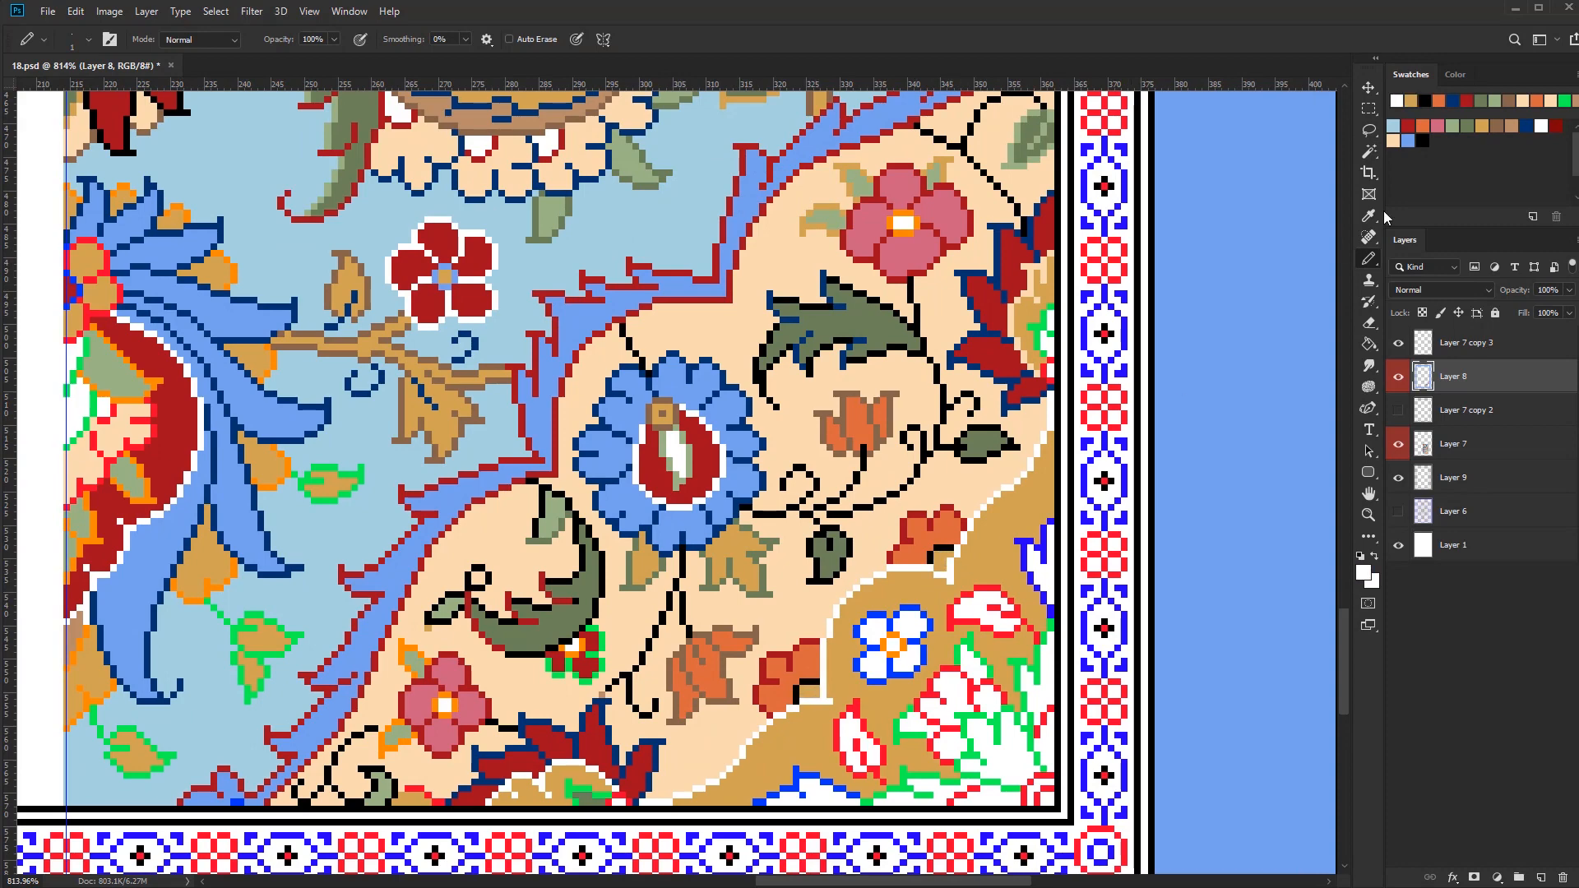
Draw a one-pixel dark blue line along the inner side of the gold band's white edge
left_click(1526, 126)
scroll(675, 805, "up", 3)
left_click_drag(681, 798, 719, 788)
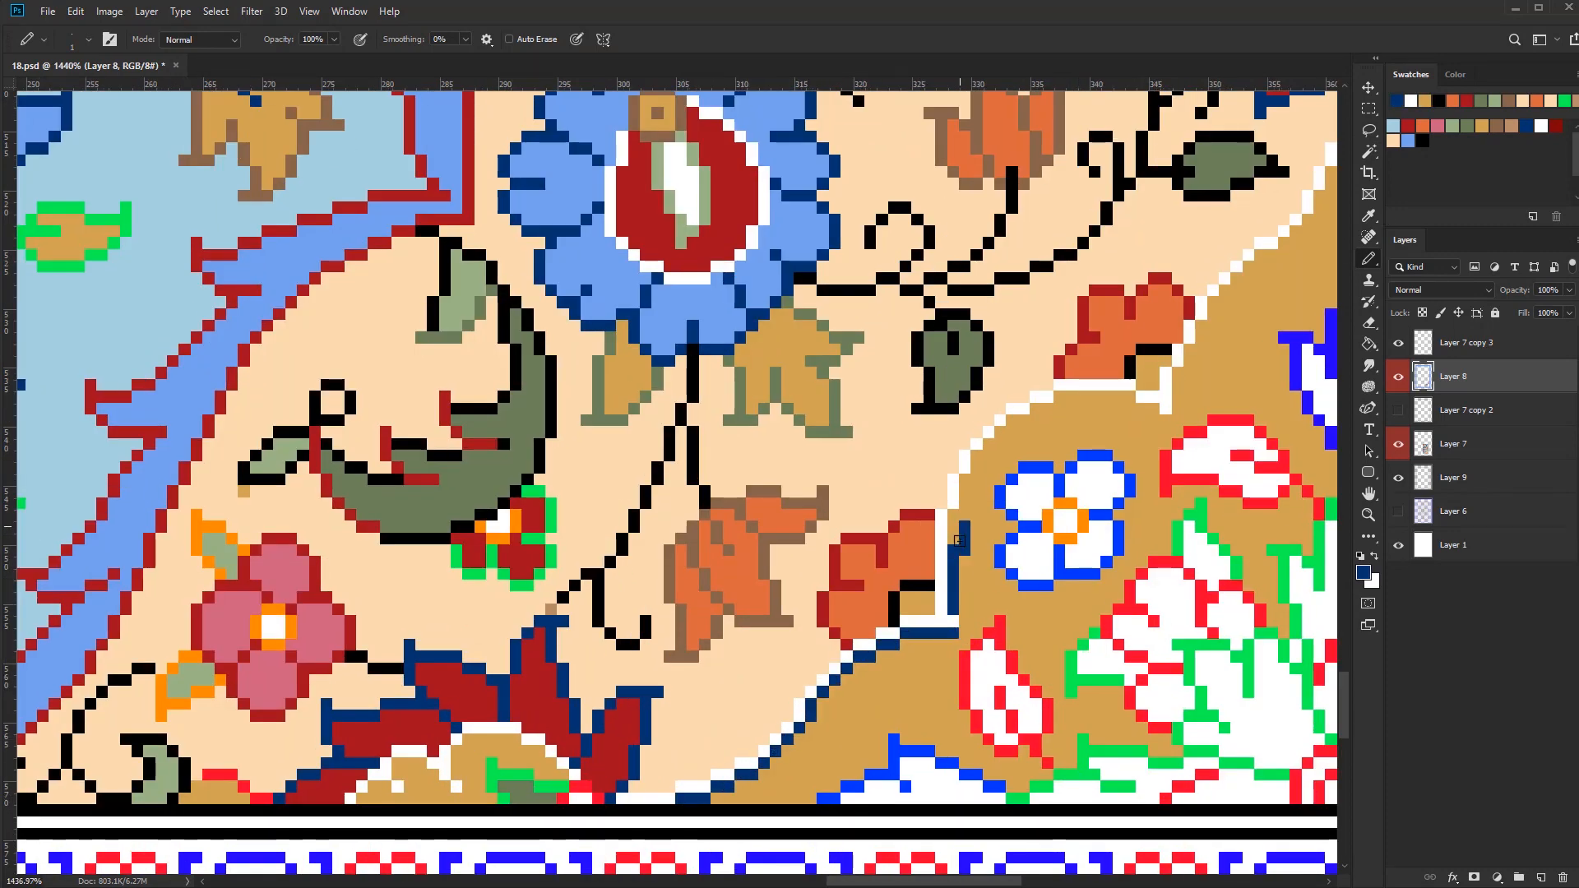
left_click_drag(1170, 411, 804, 613)
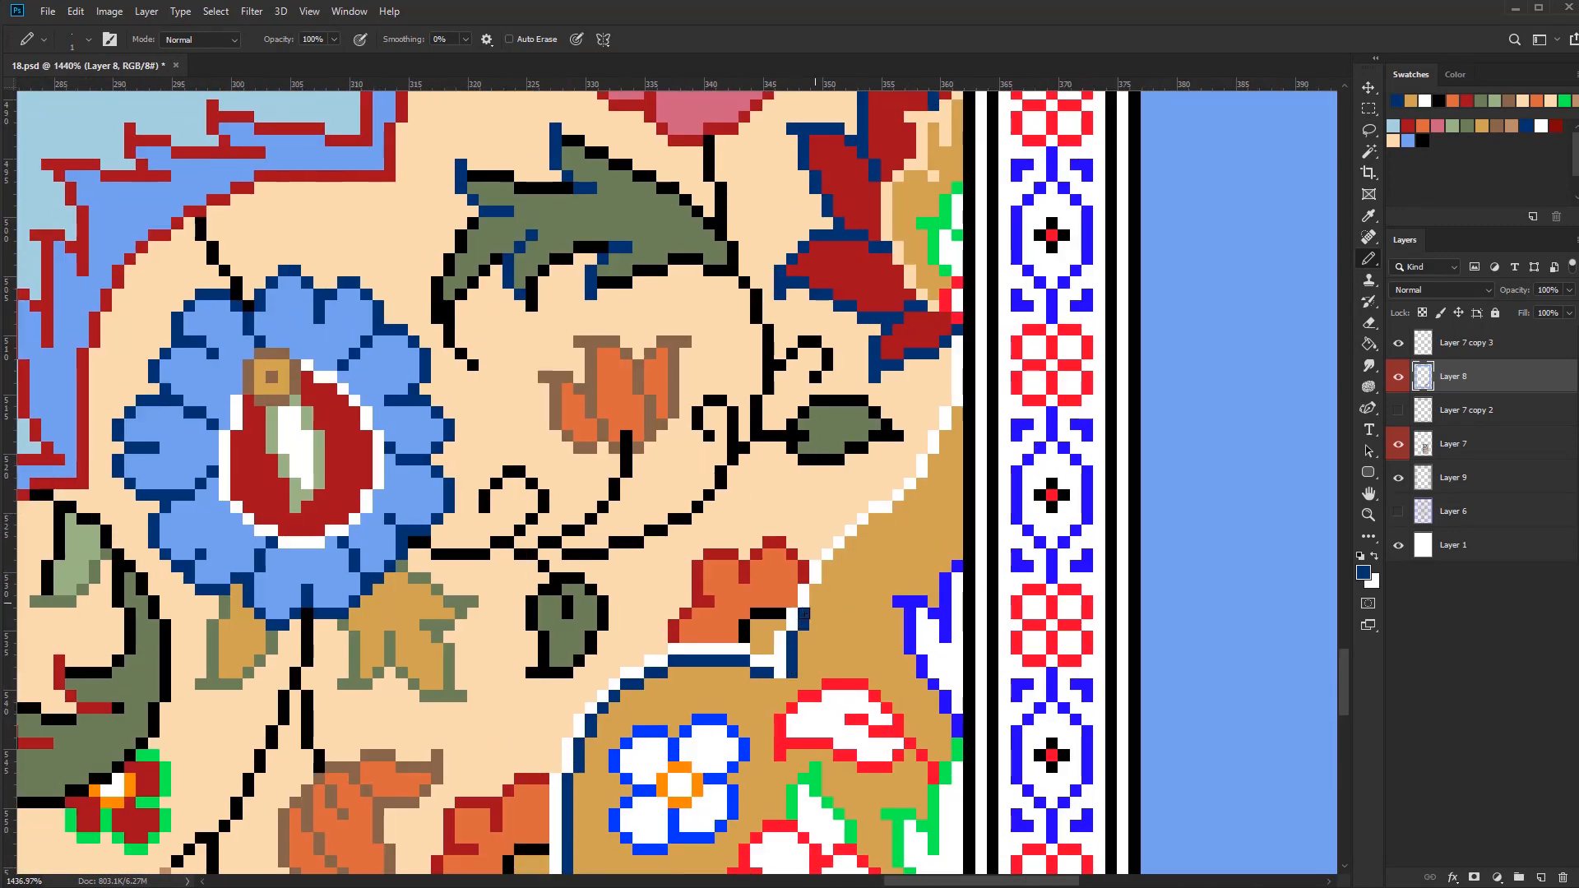
left_click_drag(911, 495, 955, 424)
scroll(928, 632, "down", 5)
scroll(844, 645, "up", 1)
Fill the four-petal flower on the gold band with dark red and the large corner flower's green-outlined petals with pink
key("g")
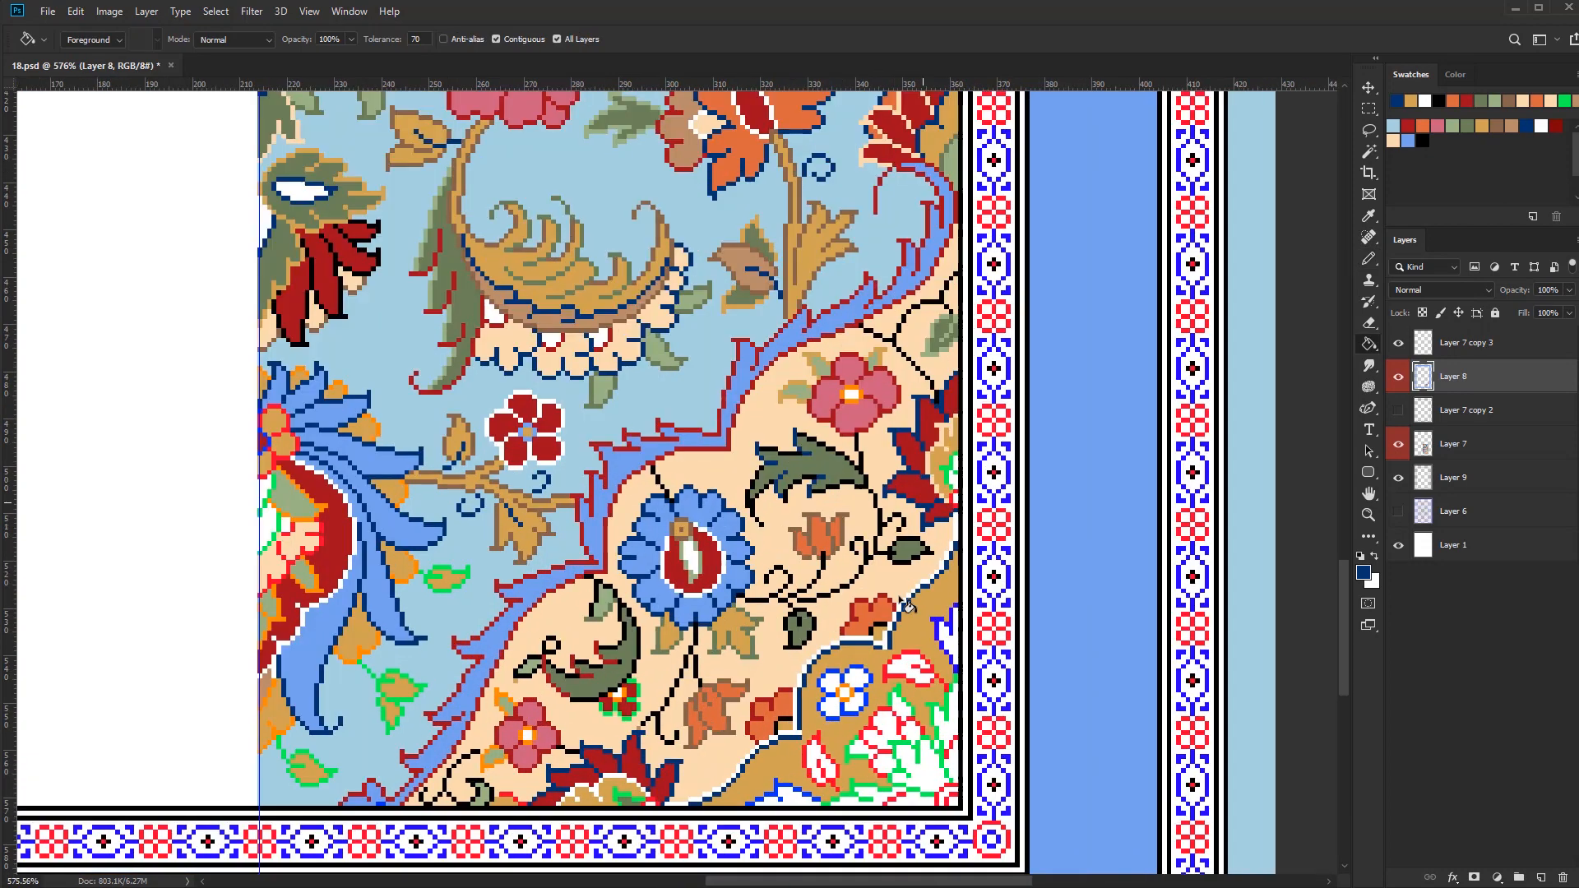
scroll(895, 802, "up", 1)
left_click(921, 778)
key("b")
Repair the green outline pixels between the pink and white areas of the large corner flower
scroll(948, 810, "up", 3)
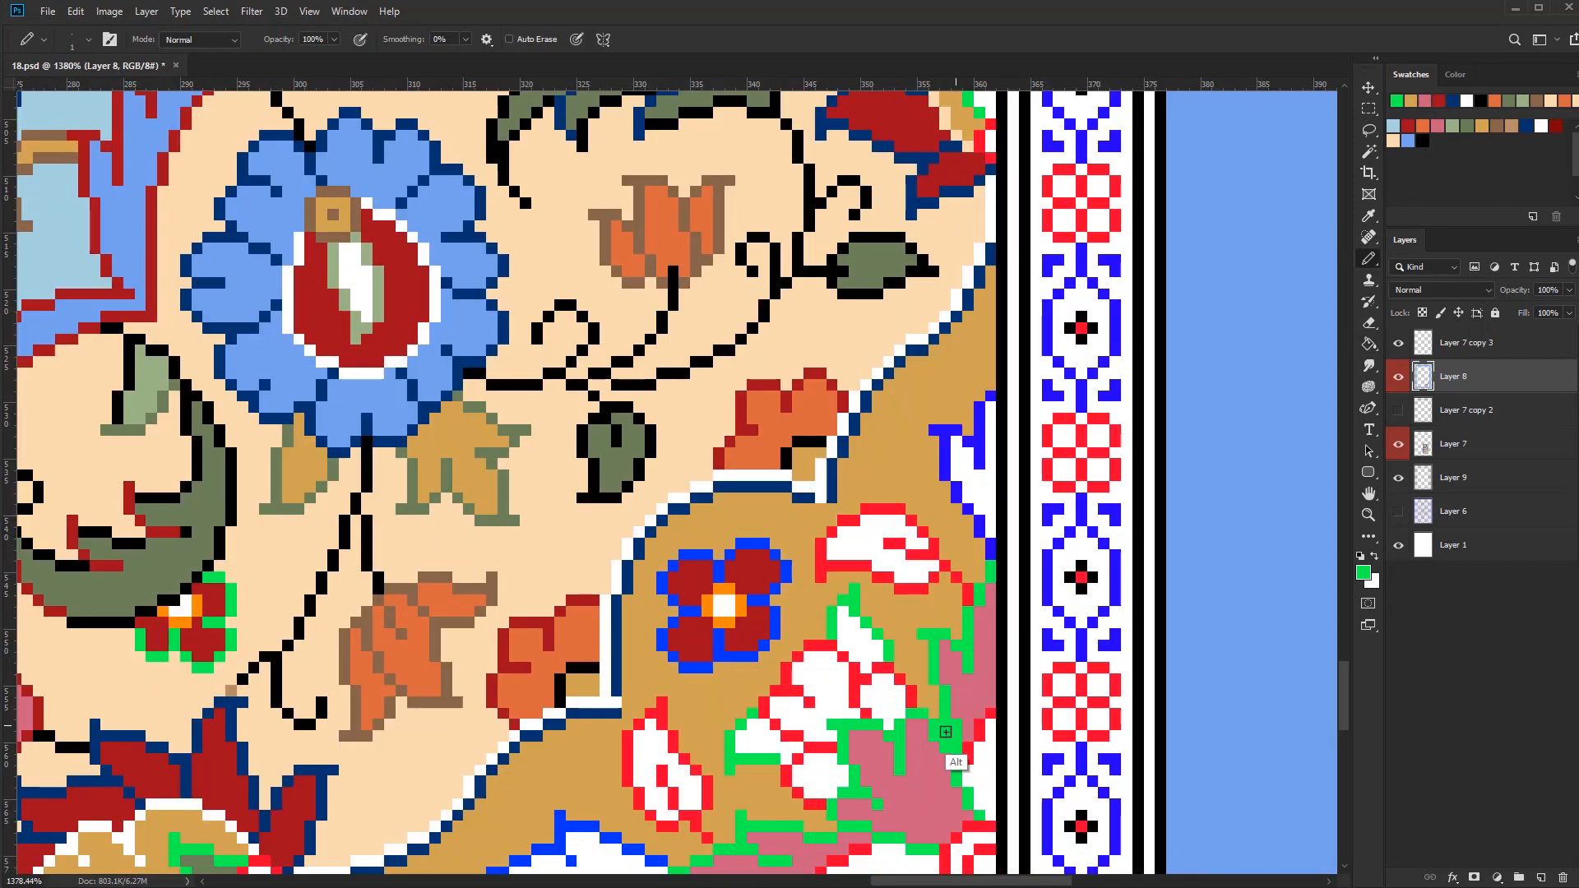
left_click(942, 749, "alt")
left_click_drag(980, 735, 990, 714)
left_click(969, 735, "alt")
scroll(987, 750, "down", 3)
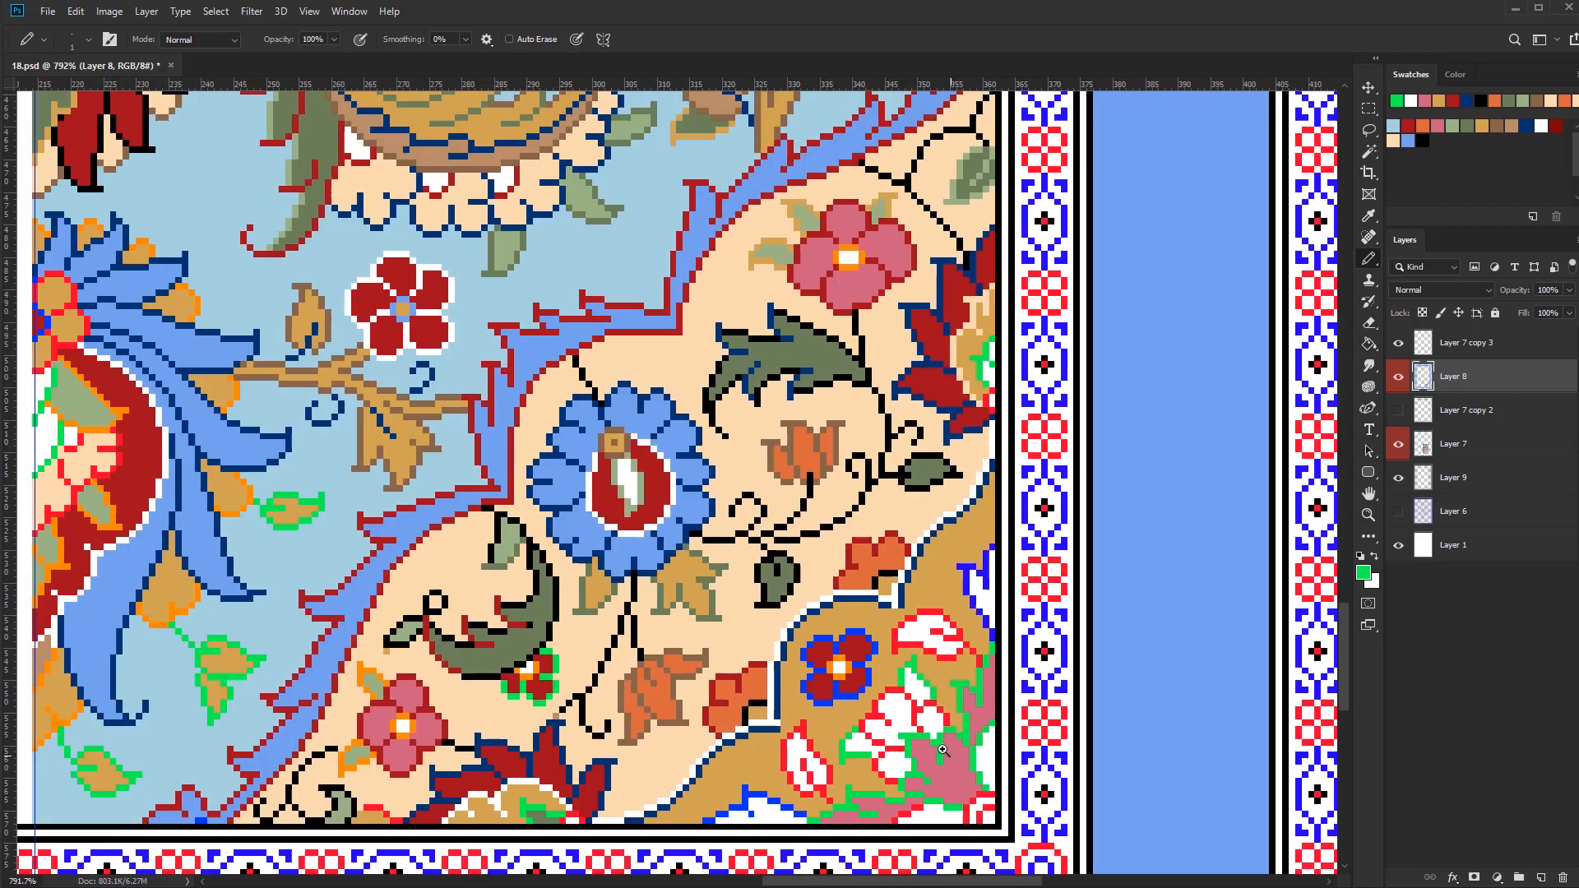
scroll(987, 740, "up", 2)
left_click(994, 617, "alt")
scroll(991, 658, "down", 3)
Select the green outlines and recolour those of the corner flower's pink petals in dark blue with a 3 px pencil
left_click(967, 753, "alt")
scroll(970, 749, "up", 2)
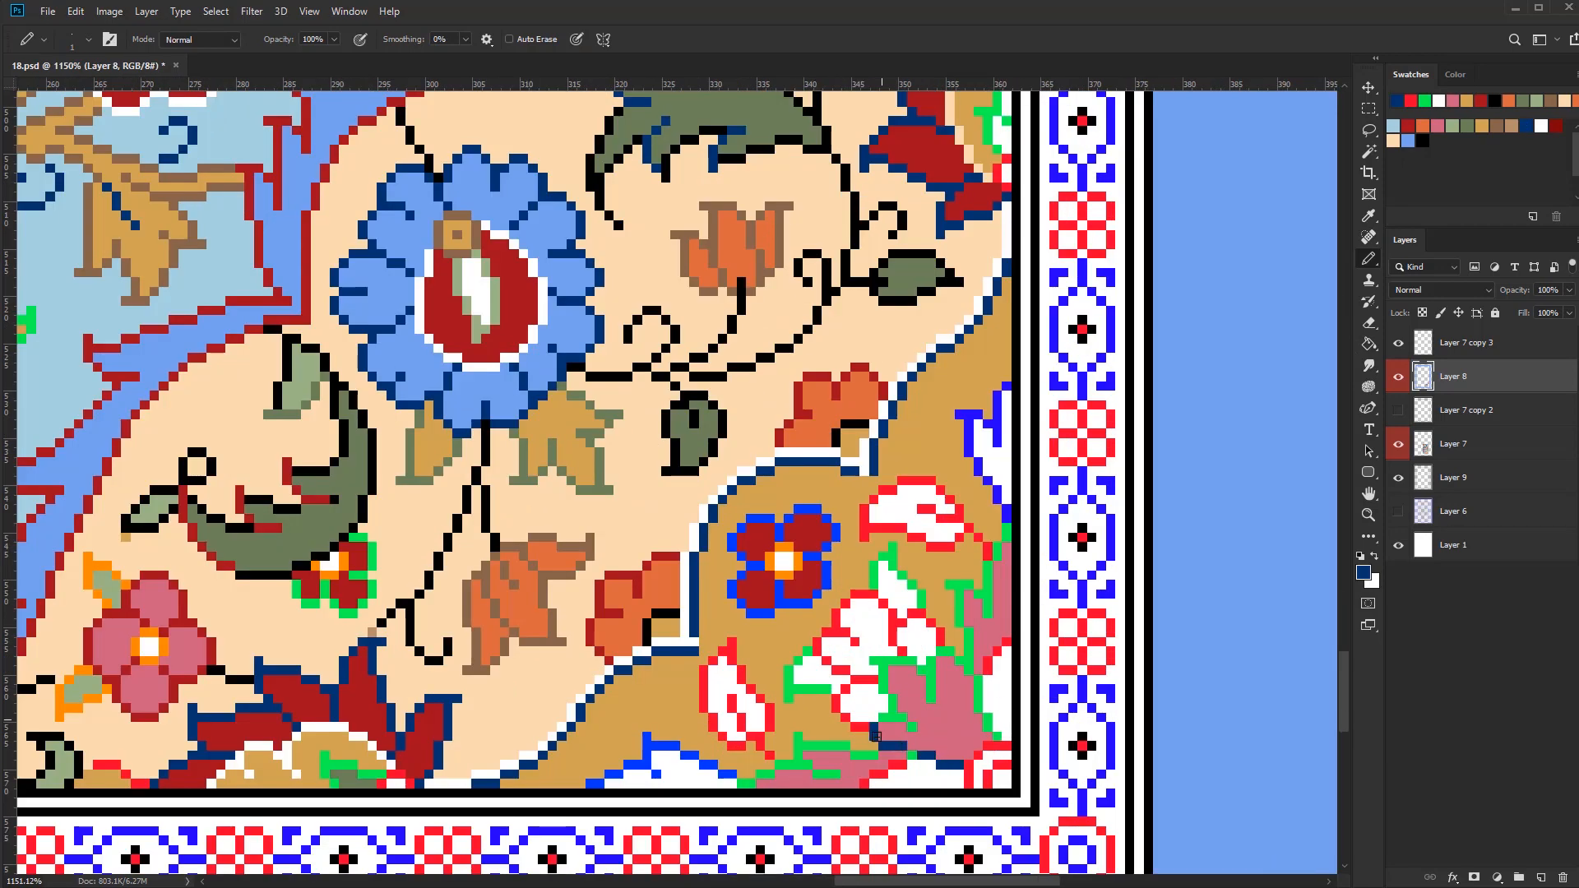
key("w")
left_click(979, 699)
mouse_move(875, 736)
left_mouse_down()
mouse_move(933, 688)
mouse_move(906, 754)
mouse_move(799, 767)
left_mouse_up()
key("b")
key("bracketright")
key("bracketright")
left_click_drag(999, 547, 968, 642)
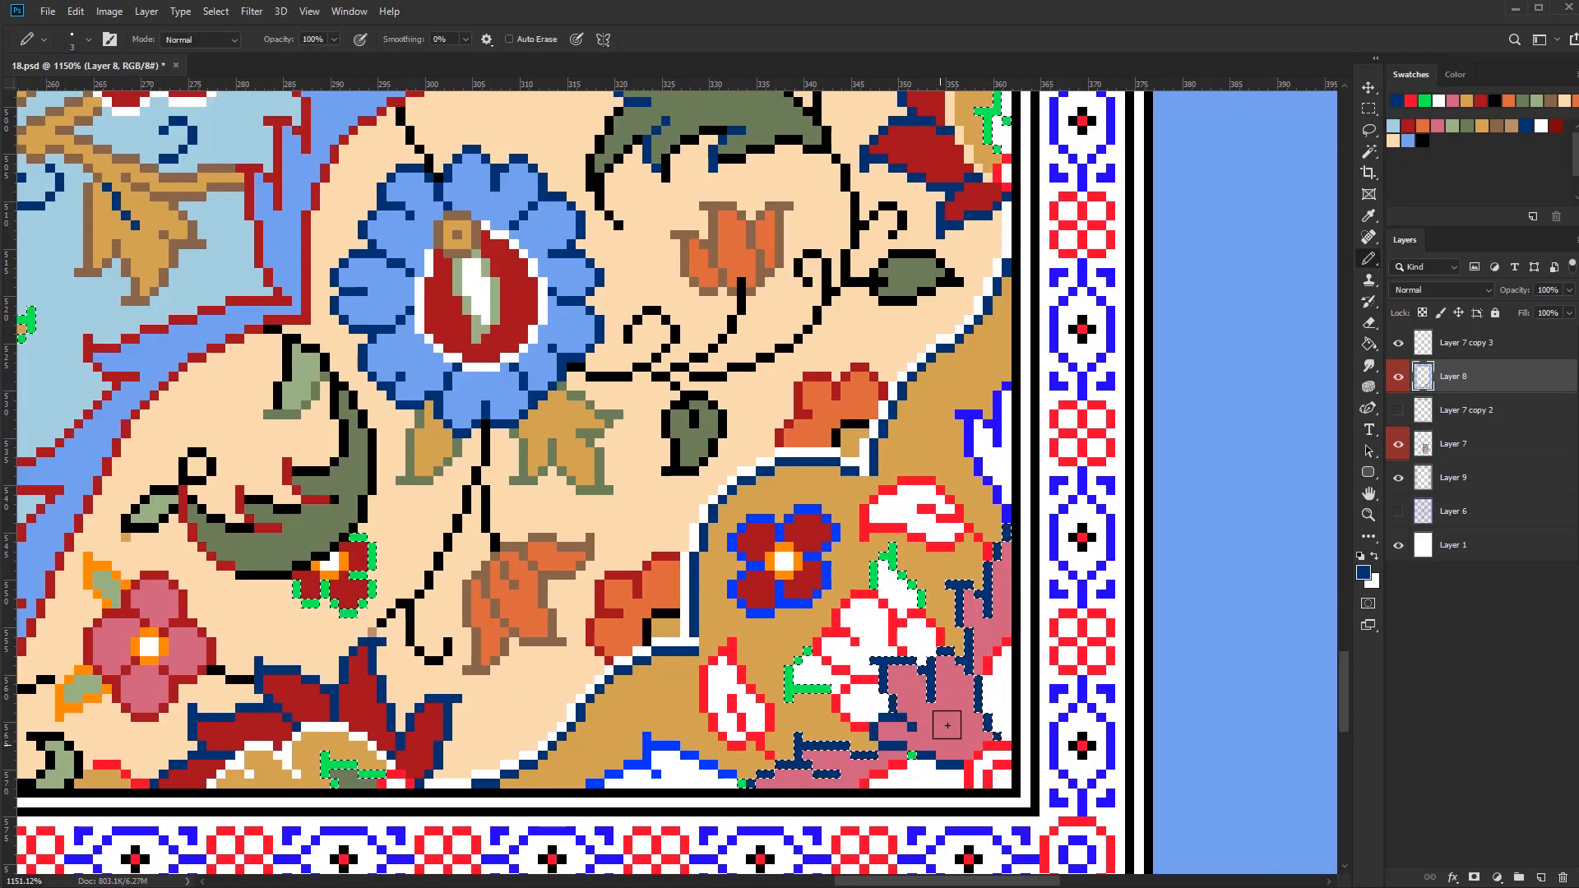
key("ctrl+d")
Fill the white gaps around the corner flower's pink petals with the band's gold
right_click(930, 786, "alt")
key("g")
left_click(847, 730, "alt")
left_click(920, 780)
left_click(998, 699)
left_click_drag(1137, 641, 1085, 621)
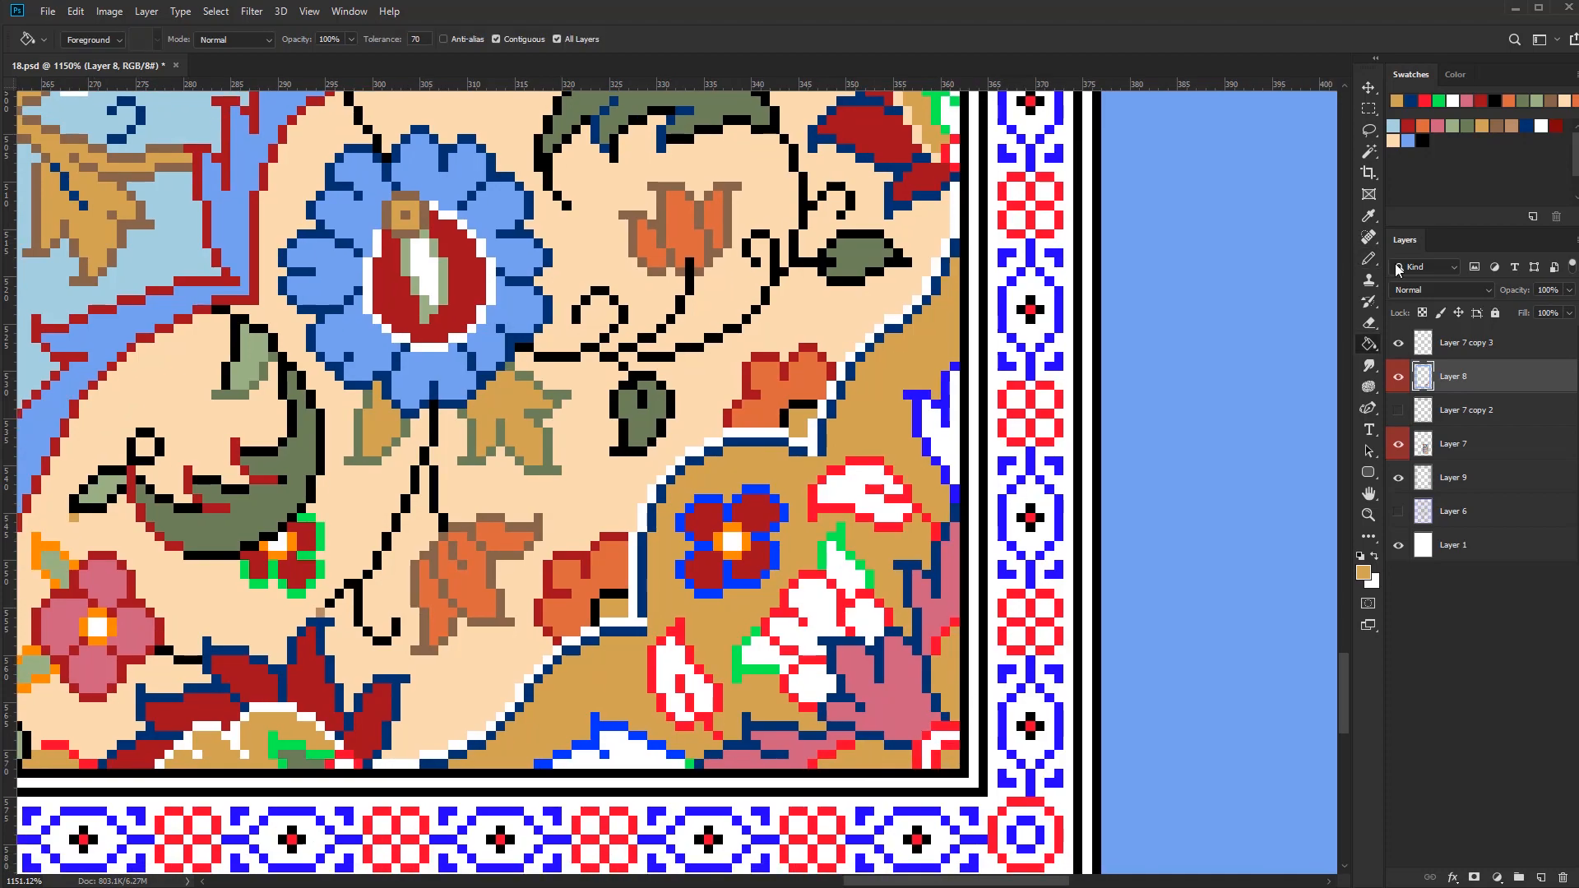
Fill the small details at the base of the large corner flower's pink petals with light blue, medium blue and dark red
left_click(1394, 127)
left_click(944, 747)
left_click(1408, 141)
left_click(931, 739)
scroll(1005, 741, "down", 4)
scroll(1005, 742, "up", 3)
left_click(1408, 127)
left_click(963, 662)
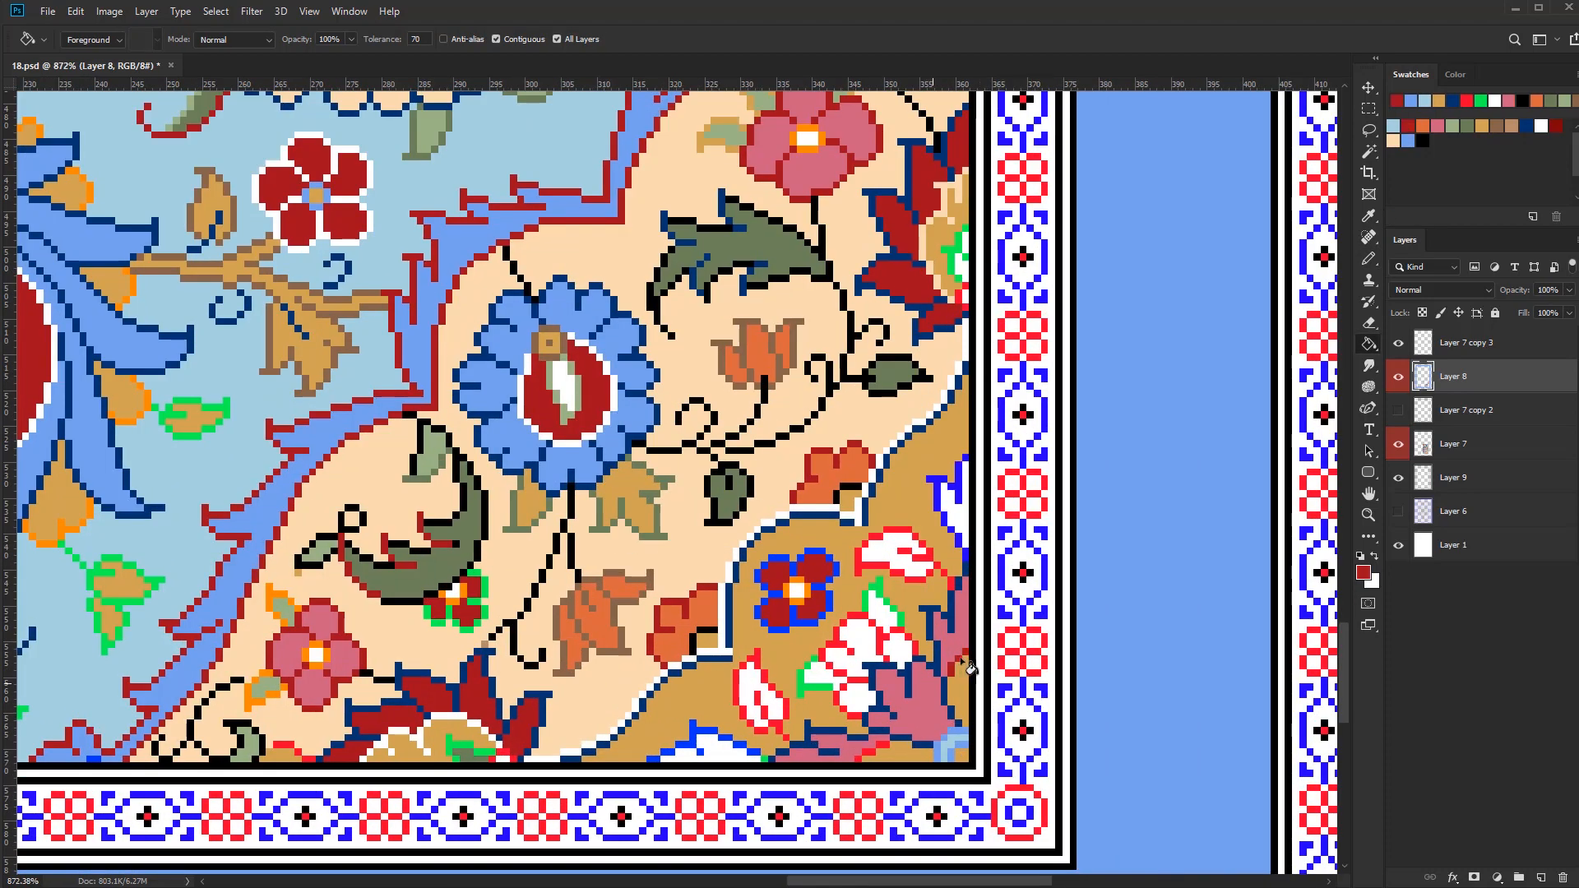
Fill the large corner flower's white inner petals with light blue and recolour their red outlines in dark red
left_click(865, 753)
scroll(880, 754, "down", 5)
left_click(1393, 127)
scroll(883, 752, "up", 3)
left_click(886, 740)
left_click_drag(1045, 626, 1035, 609)
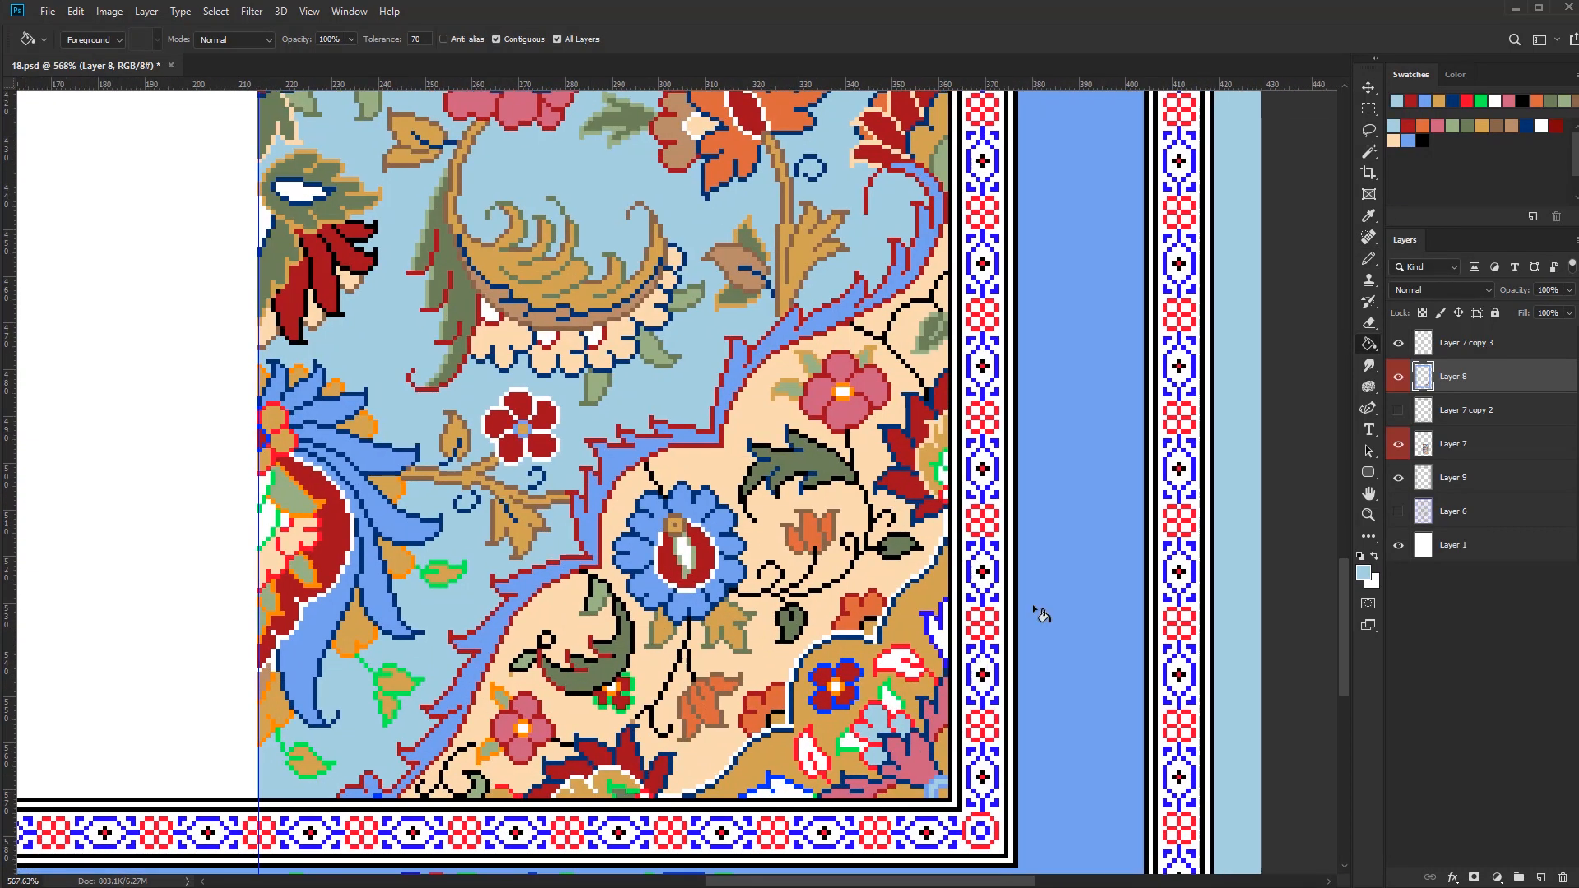
left_click(1556, 126)
scroll(893, 715, "up", 2)
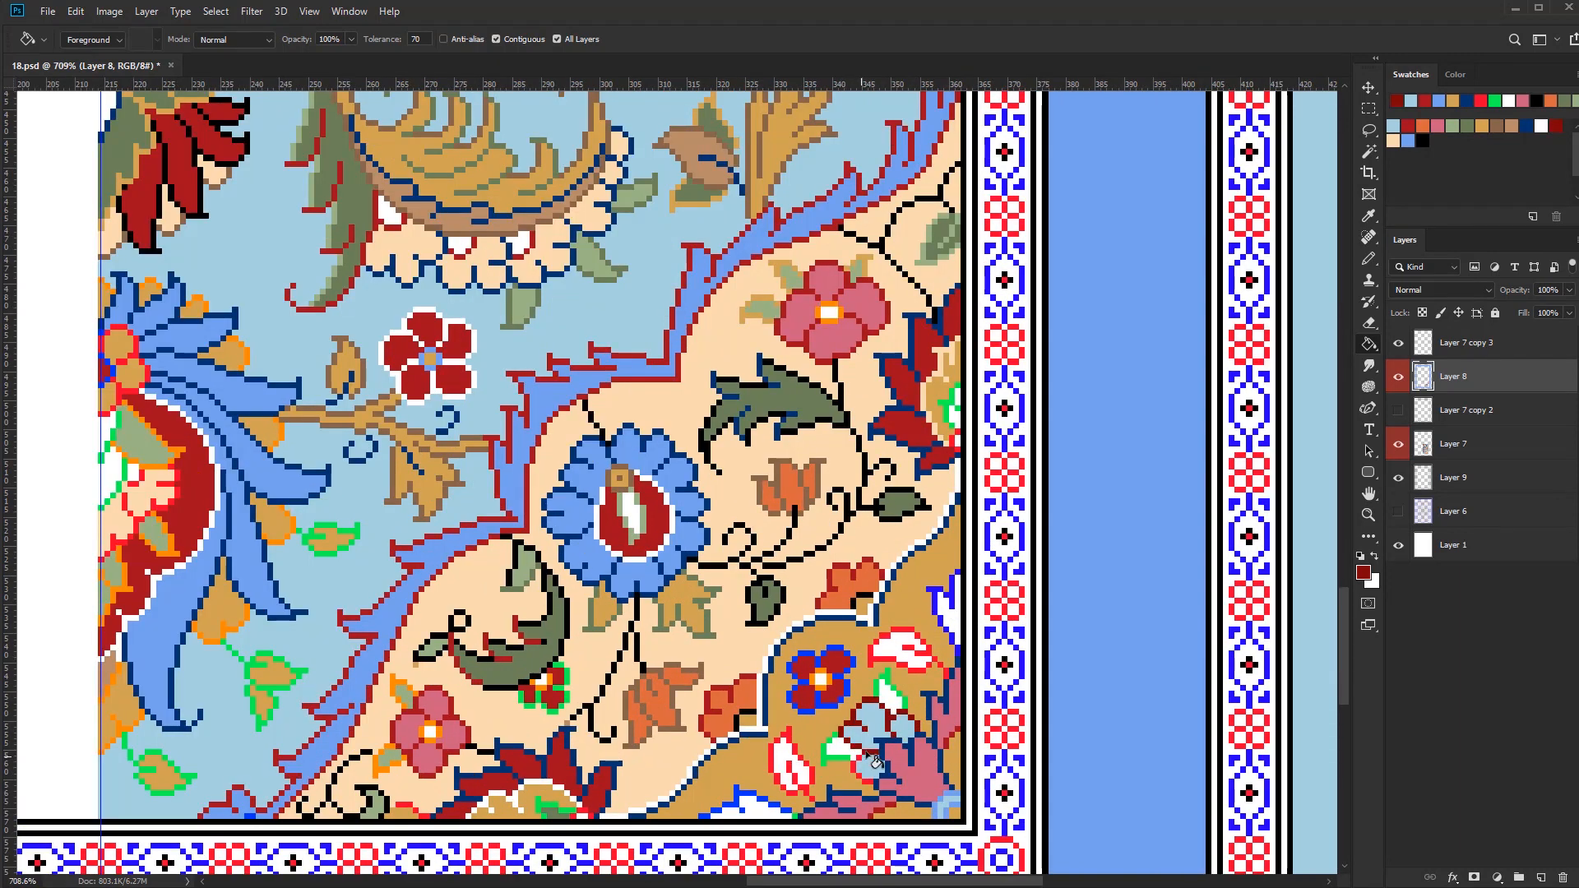
Fill the leaves around the corner flower with dark green and recolour their outlines in cream
left_click(1467, 127)
left_click(891, 699)
left_click(841, 749)
left_click(1394, 141)
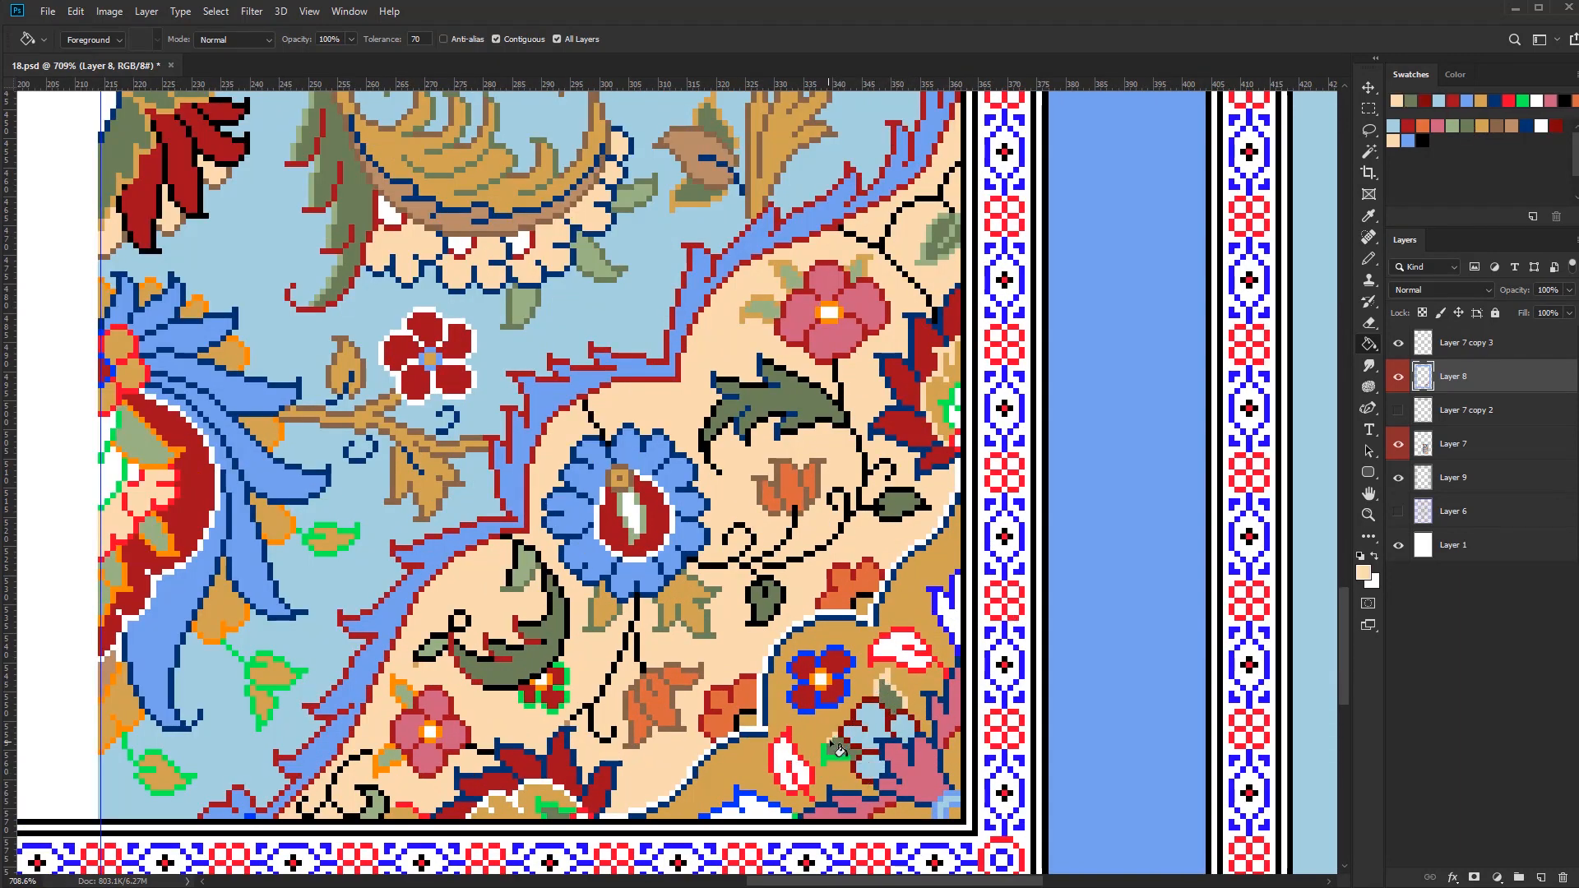
left_click(775, 813)
left_click(787, 809, "alt")
scroll(872, 724, "down", 2)
left_click(1393, 141)
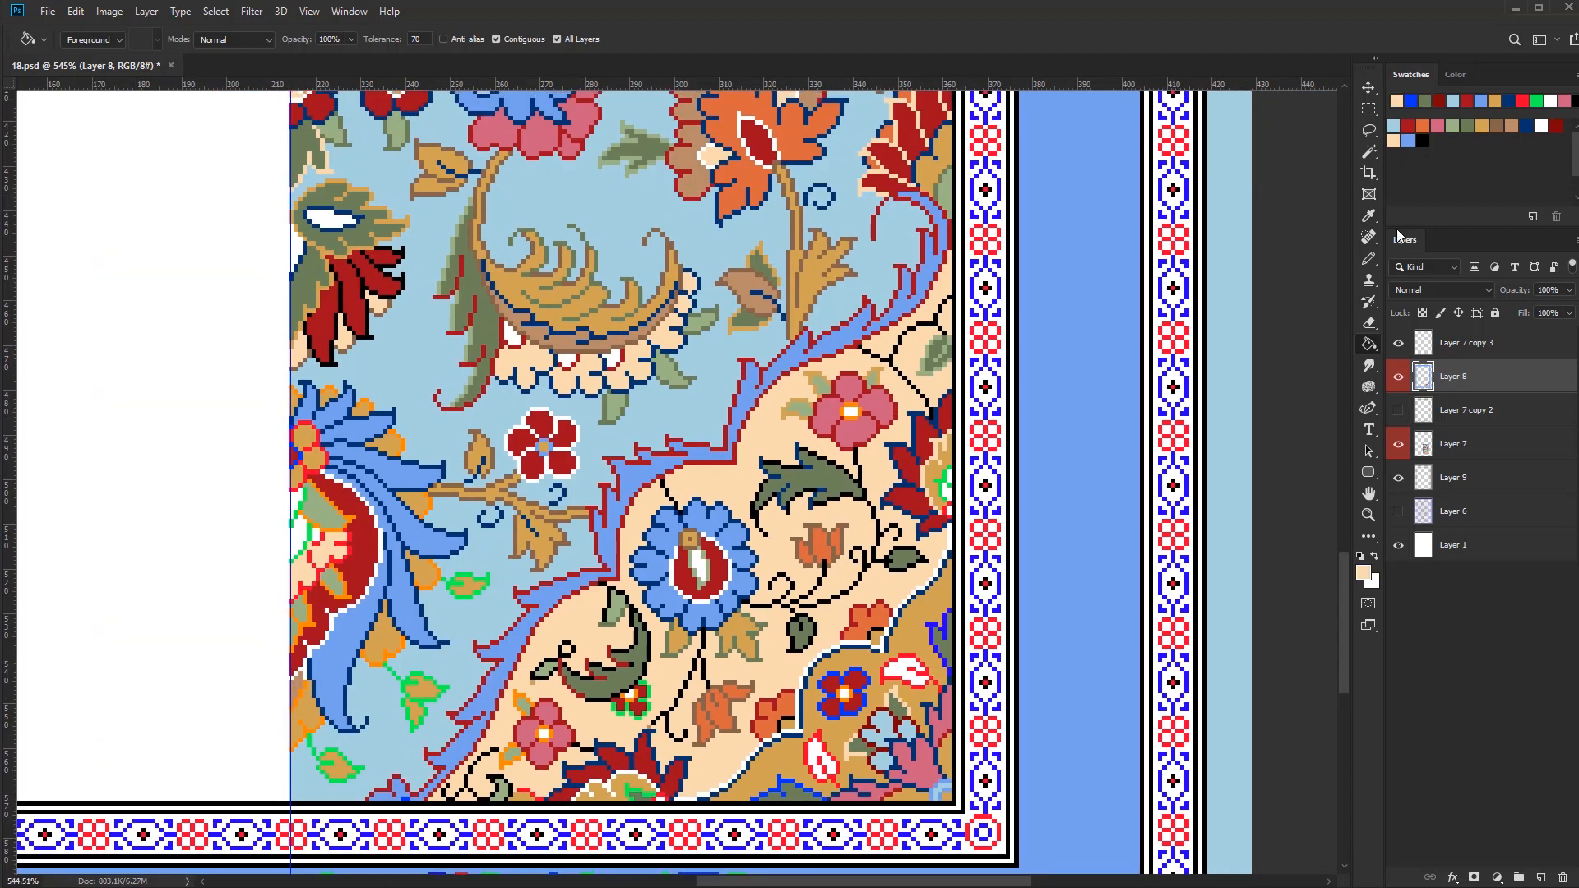
Retouch the gold band's dark blue and white outline pixels at the notch beneath the upper orange half-flower with the Pencil tool
scroll(933, 648, "up", 4)
left_click_drag(756, 880, 778, 763)
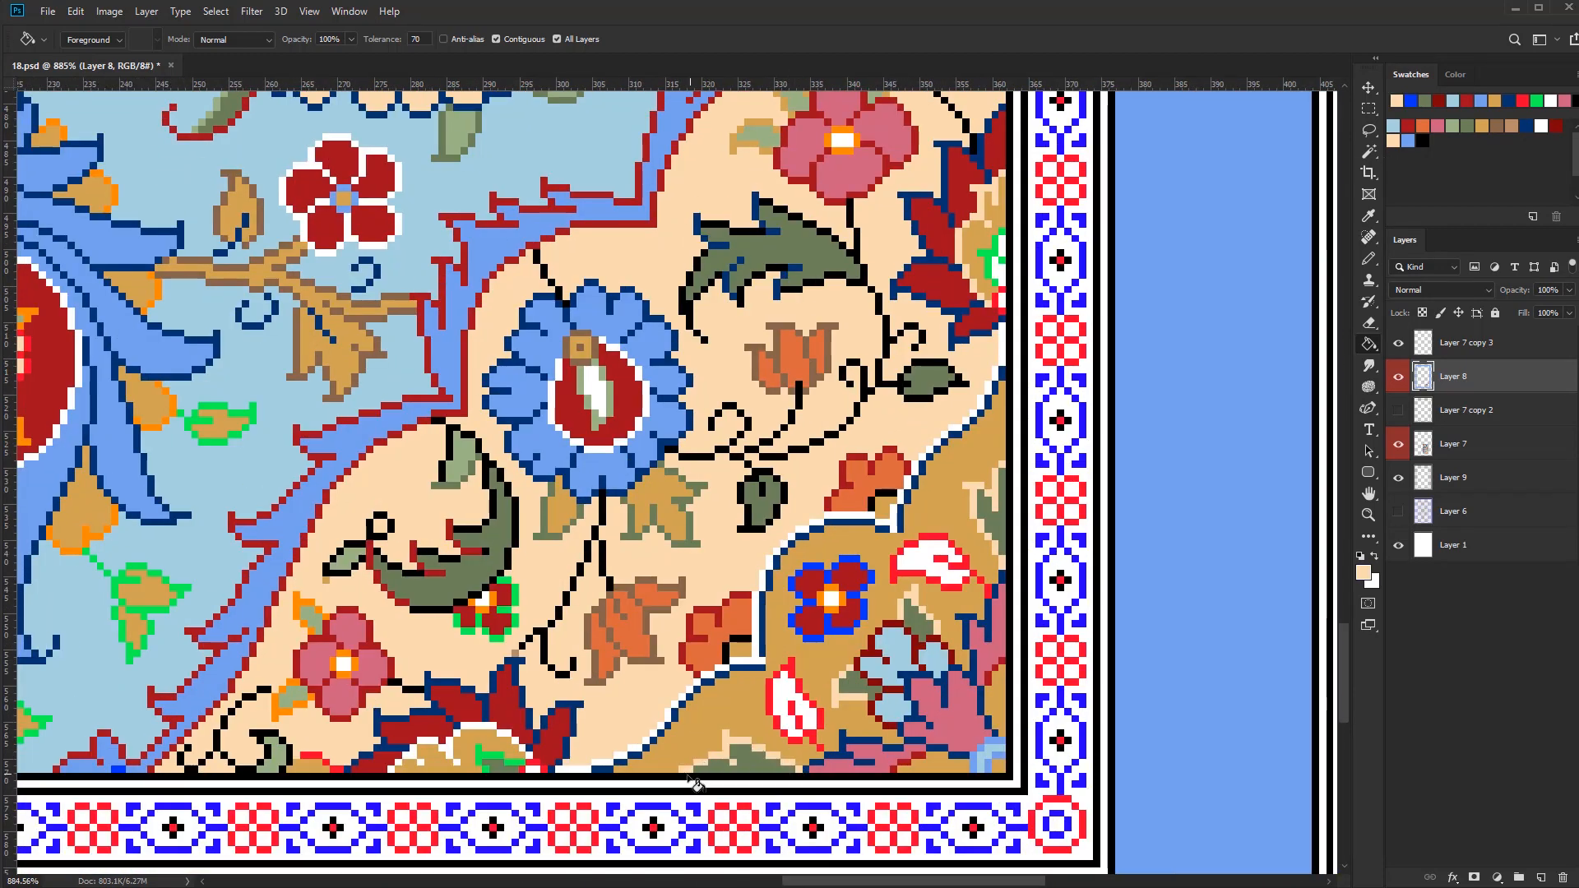
key("b")
scroll(1001, 452, "up", 1)
scroll(904, 806, "down", 4)
scroll(884, 650, "up", 4)
left_click(903, 642, "alt")
left_click(897, 650)
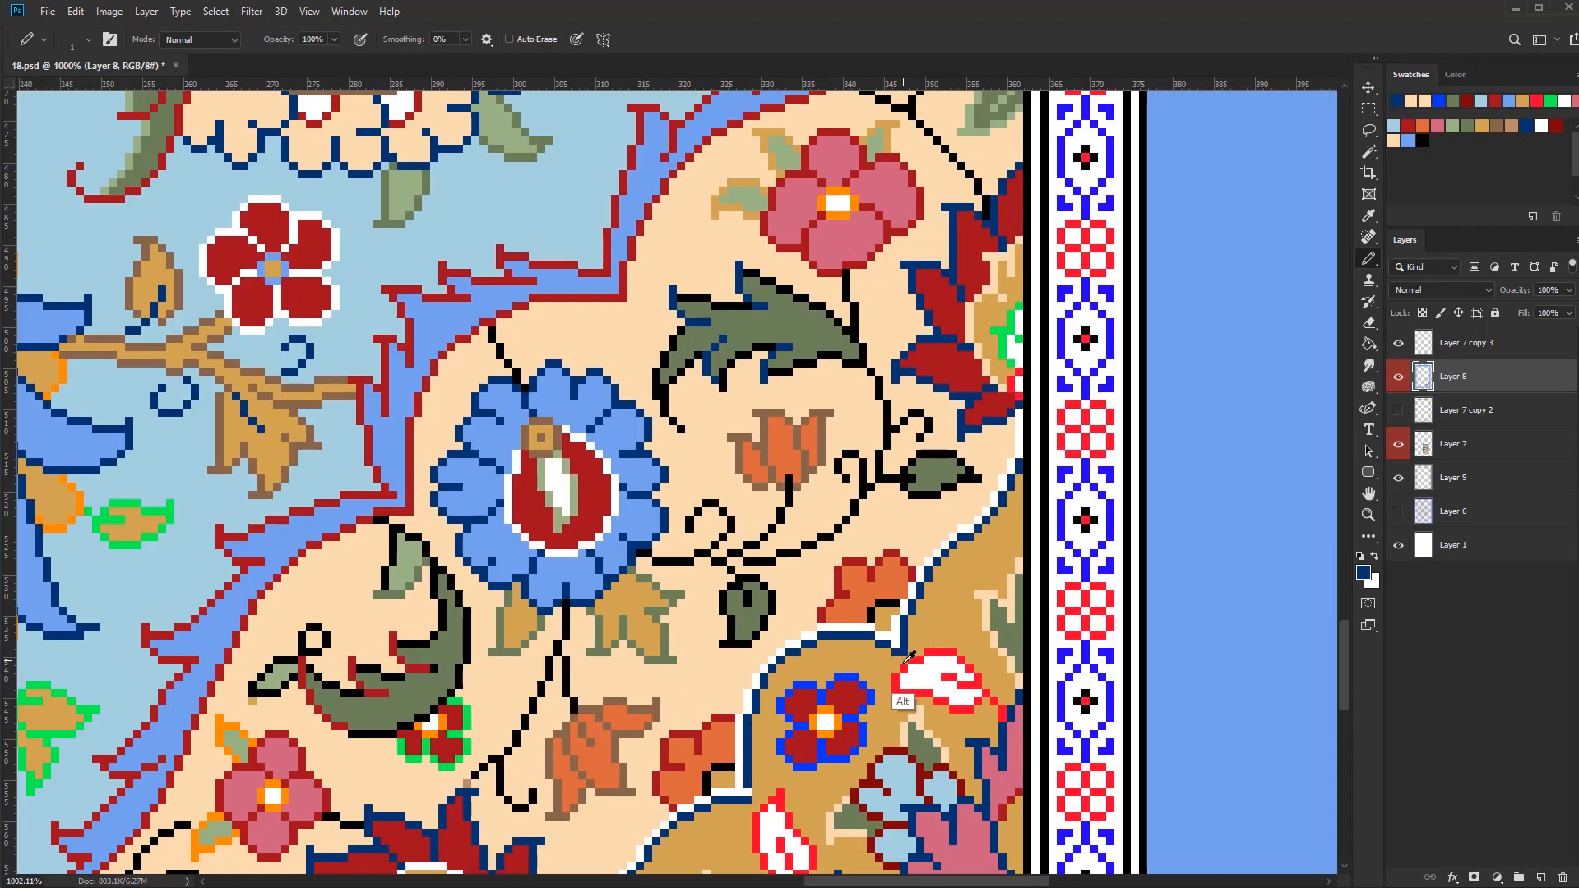
Clean up the band's outline pixels at the notch beside the lower orange half-flower and finish those at the upper notch
left_click(894, 711, "alt")
left_click(739, 791, "alt")
left_click(754, 789)
left_click(920, 654, "alt")
left_click(896, 652)
scroll(874, 646, "down", 3)
Fill the gold band's two white leaves with light green and recolour their red outlines in dark green
scroll(863, 691, "up", 3)
left_click(888, 616, "alt")
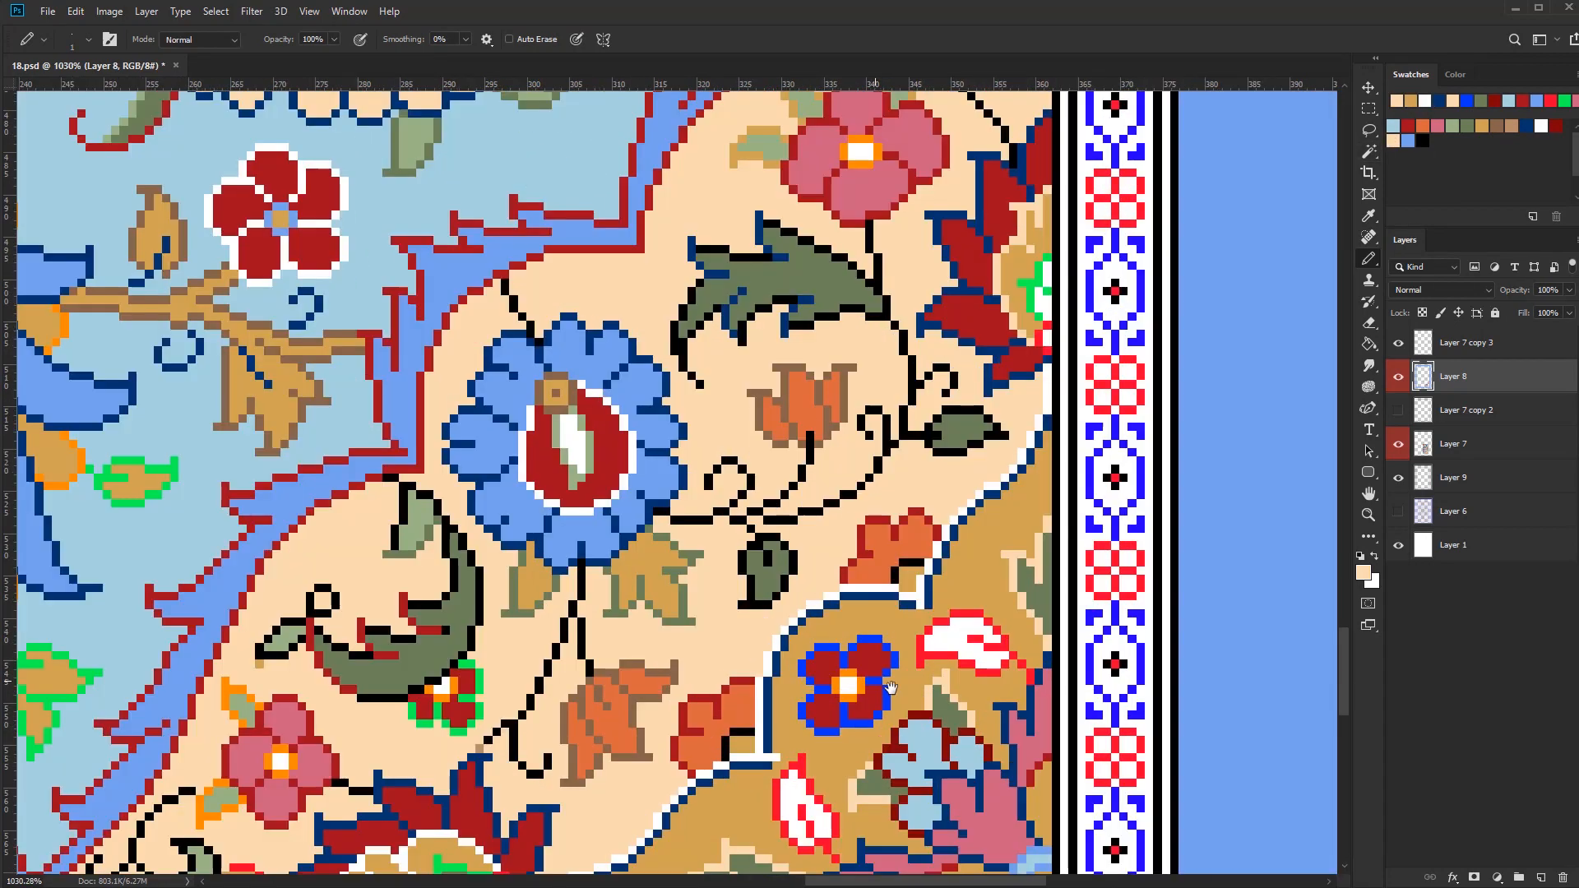
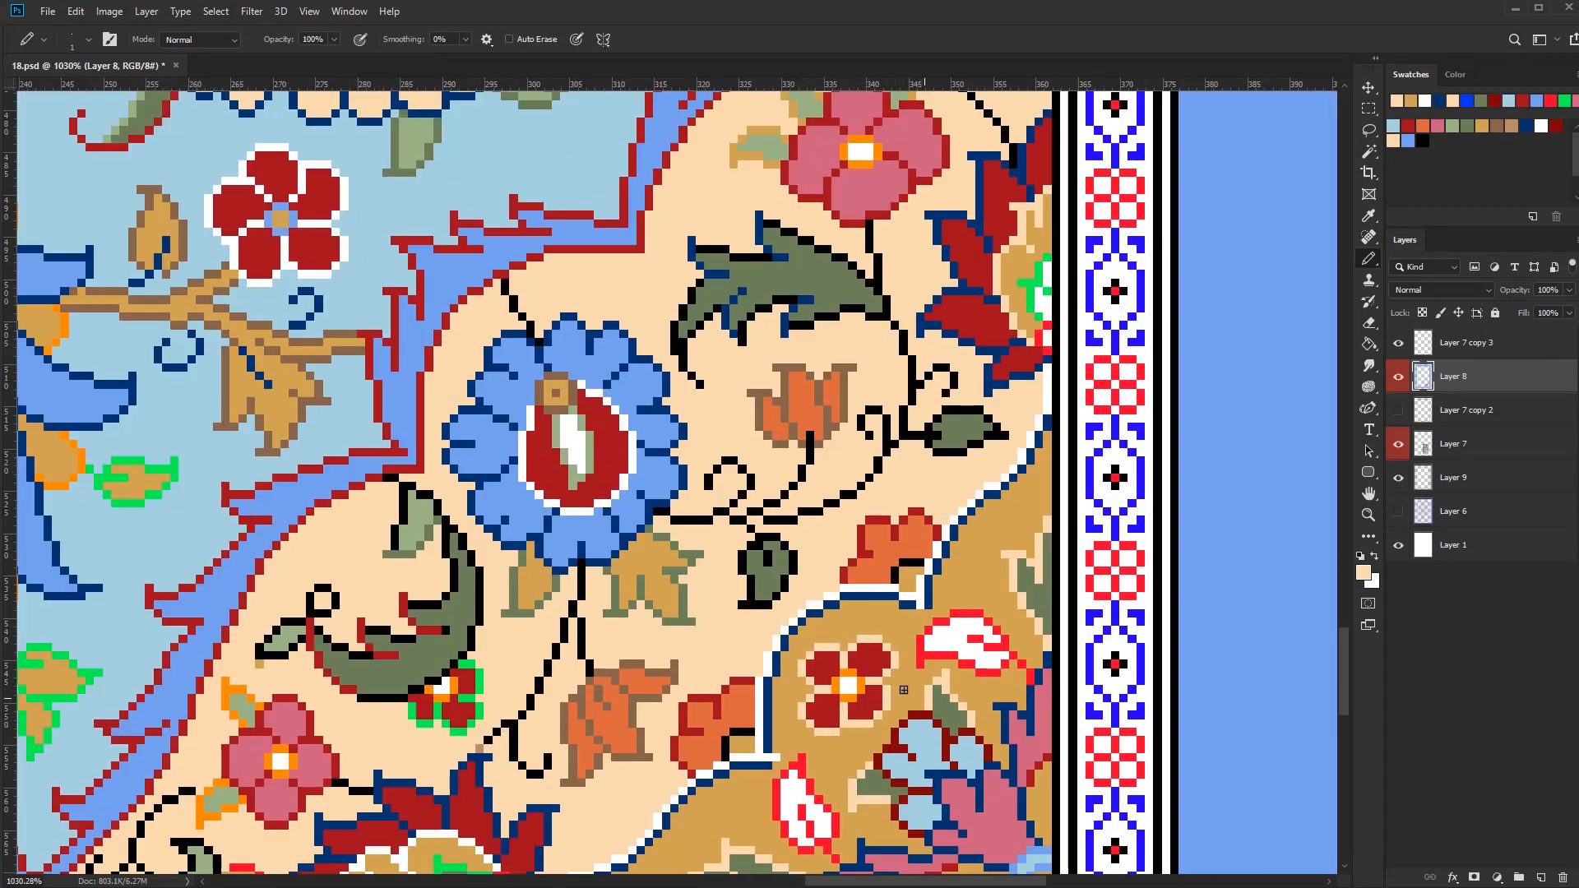
Fill the gold band's two white leaves with light green and recolour their red outlines in dark green
scroll(902, 688, "down", 4)
key("g")
left_click(717, 627, "alt")
left_click(973, 687)
left_click(903, 765)
key("b")
scroll(946, 785, "up", 3)
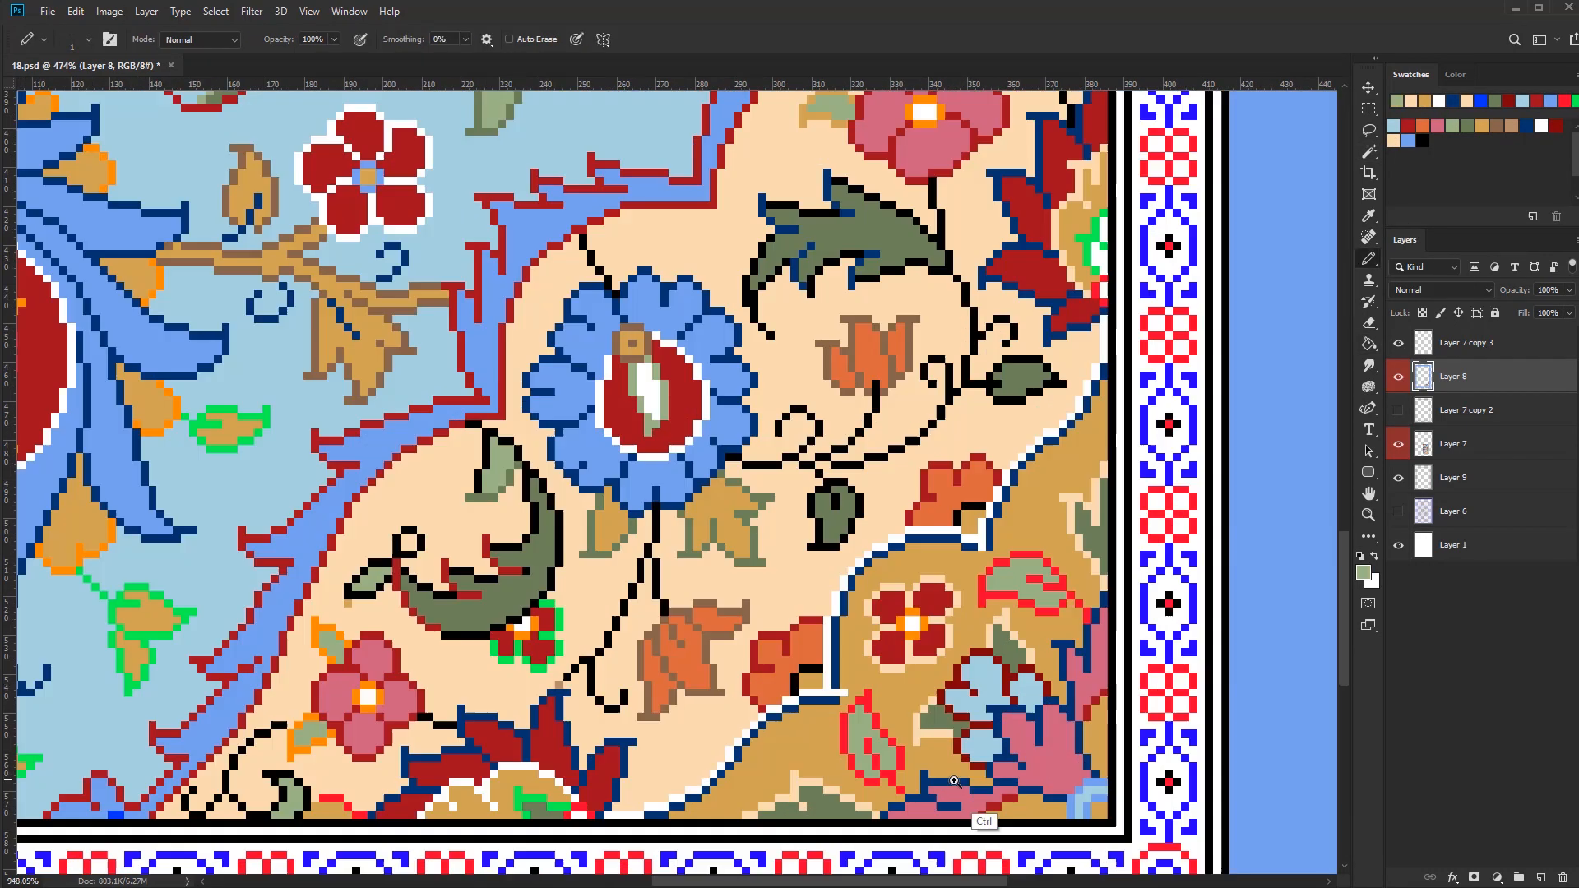
scroll(946, 779, "up", 1)
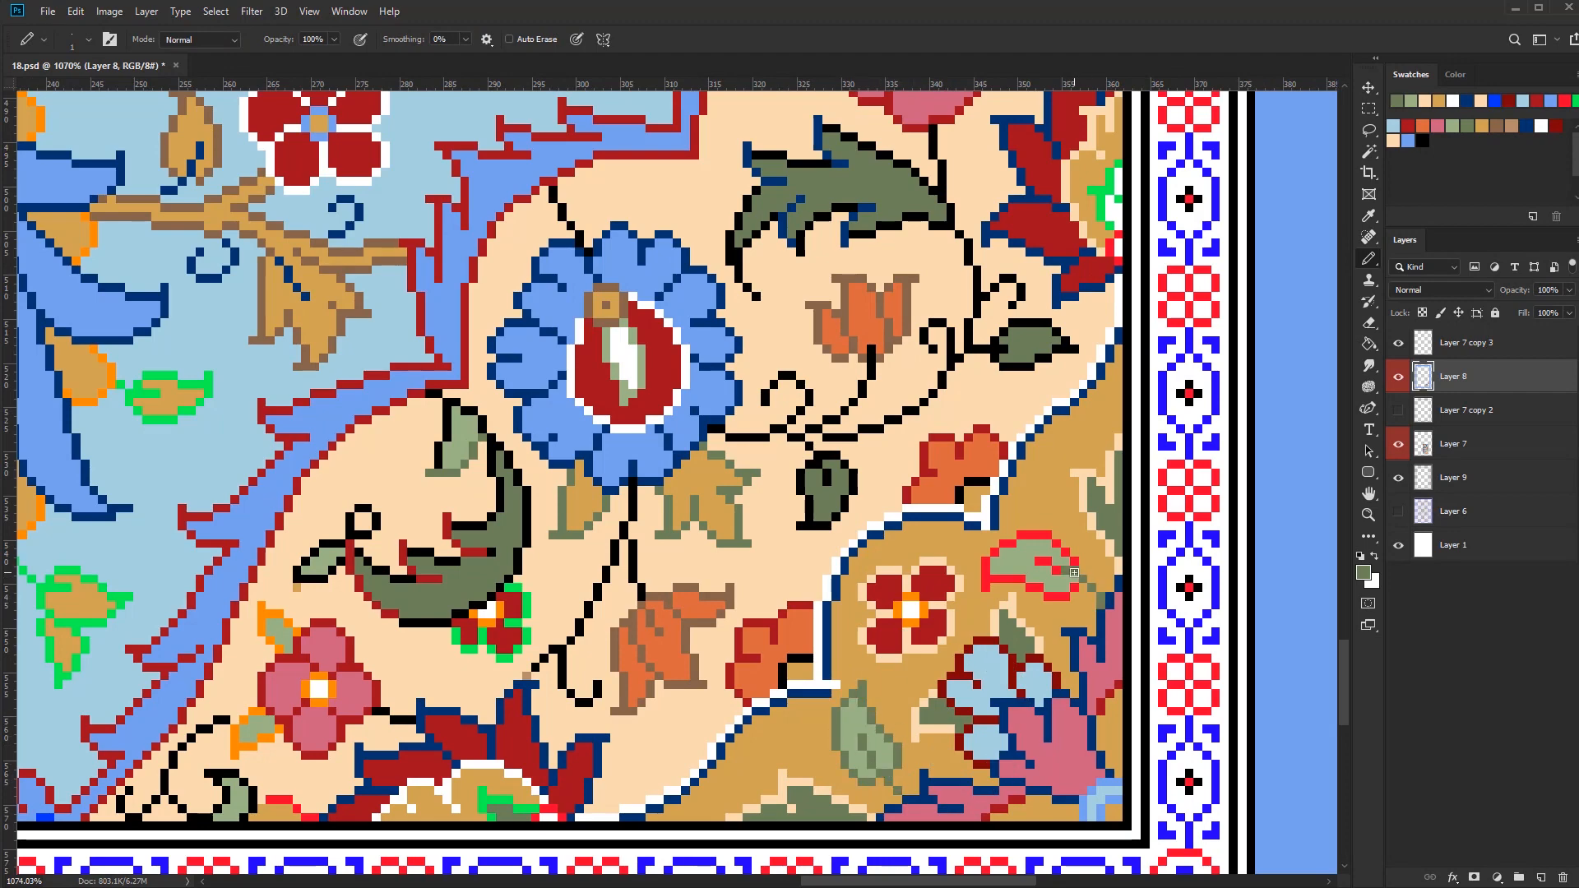
scroll(905, 724, "down", 12)
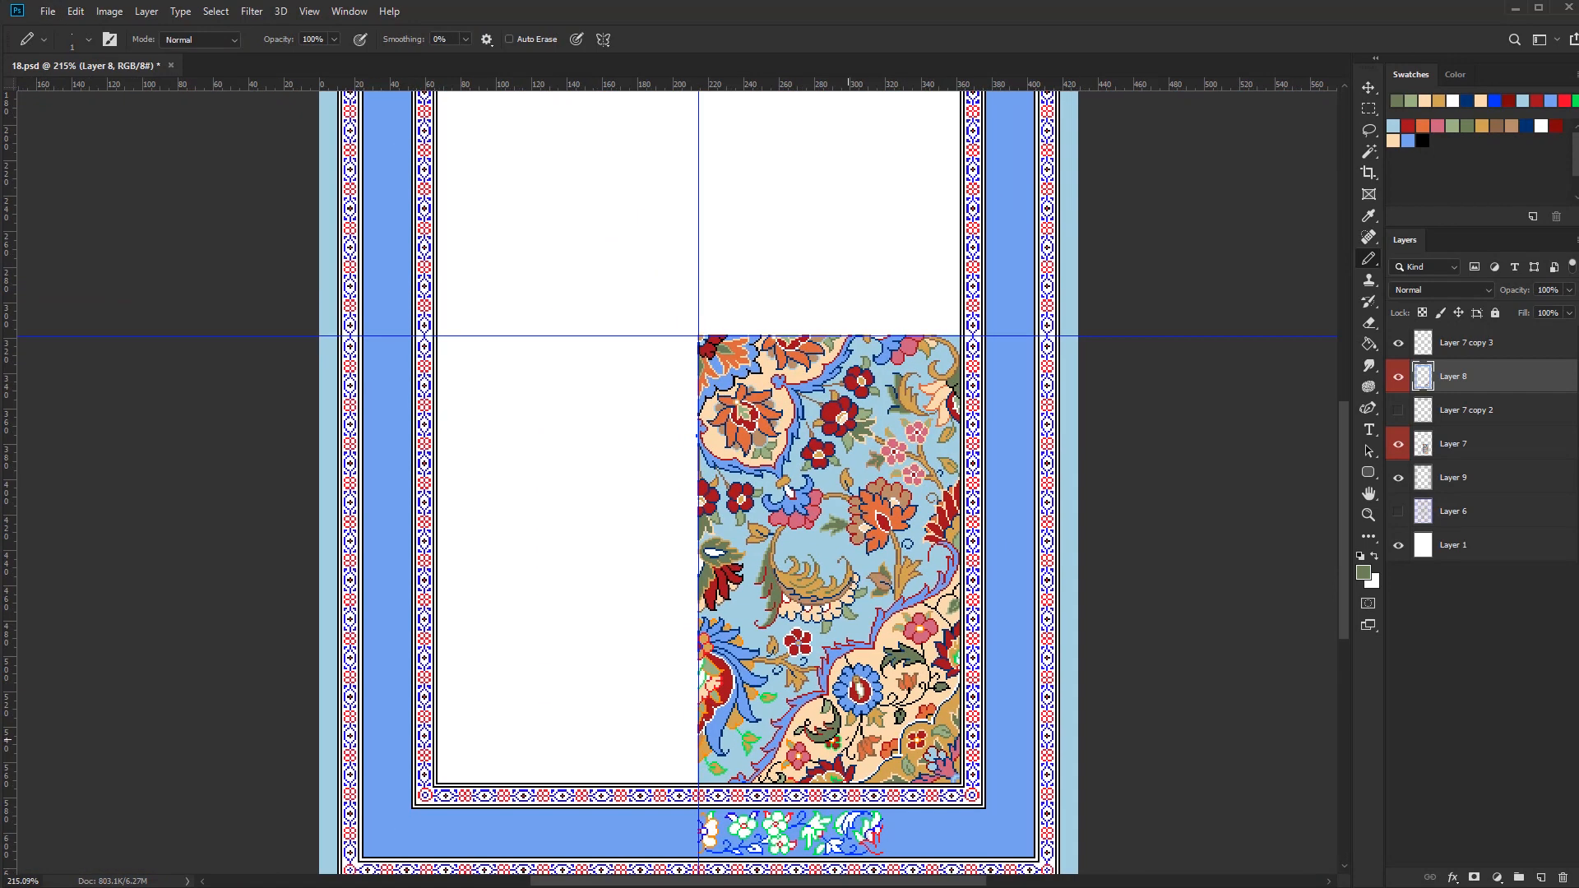
Fill the teardrops between the large blue flower's petals with cream and recolour their orange outlines in dark red
key("g")
left_click(822, 705, "alt")
scroll(822, 706, "up", 7)
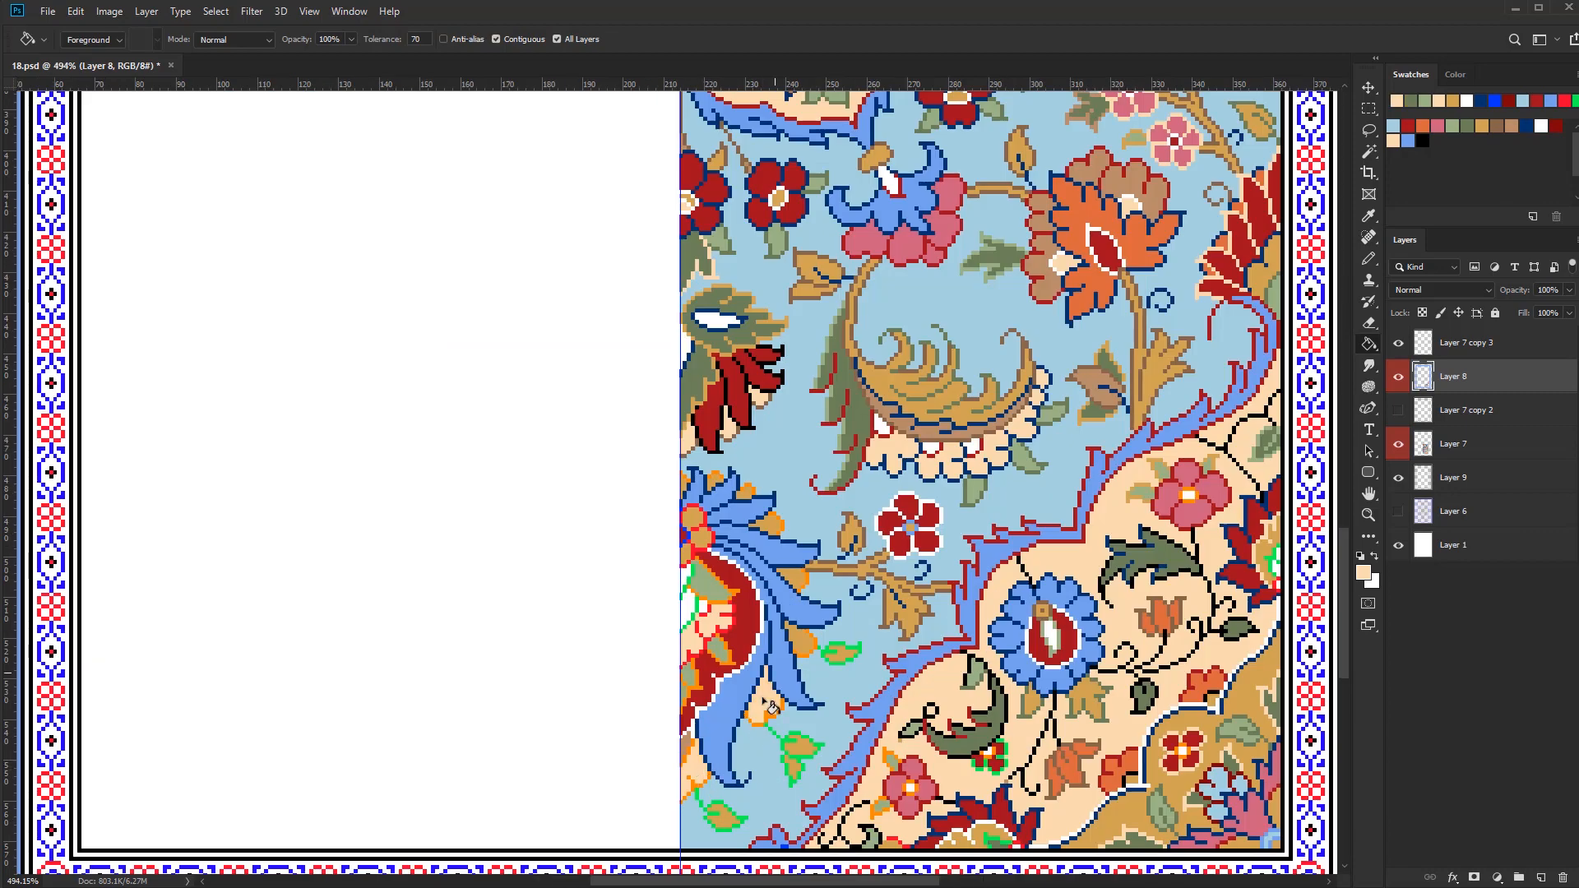
key("w")
left_click(776, 719)
key("b")
left_click(850, 709, "alt")
mouse_move(706, 782)
left_mouse_down()
mouse_move(781, 709)
mouse_move(771, 512)
mouse_move(691, 479)
left_mouse_up()
key("ctrl+d")
Fill the inner petals in the large blue flower's red heart with gold
scroll(855, 716, "down", 7)
key("g")
scroll(830, 700, "up", 2)
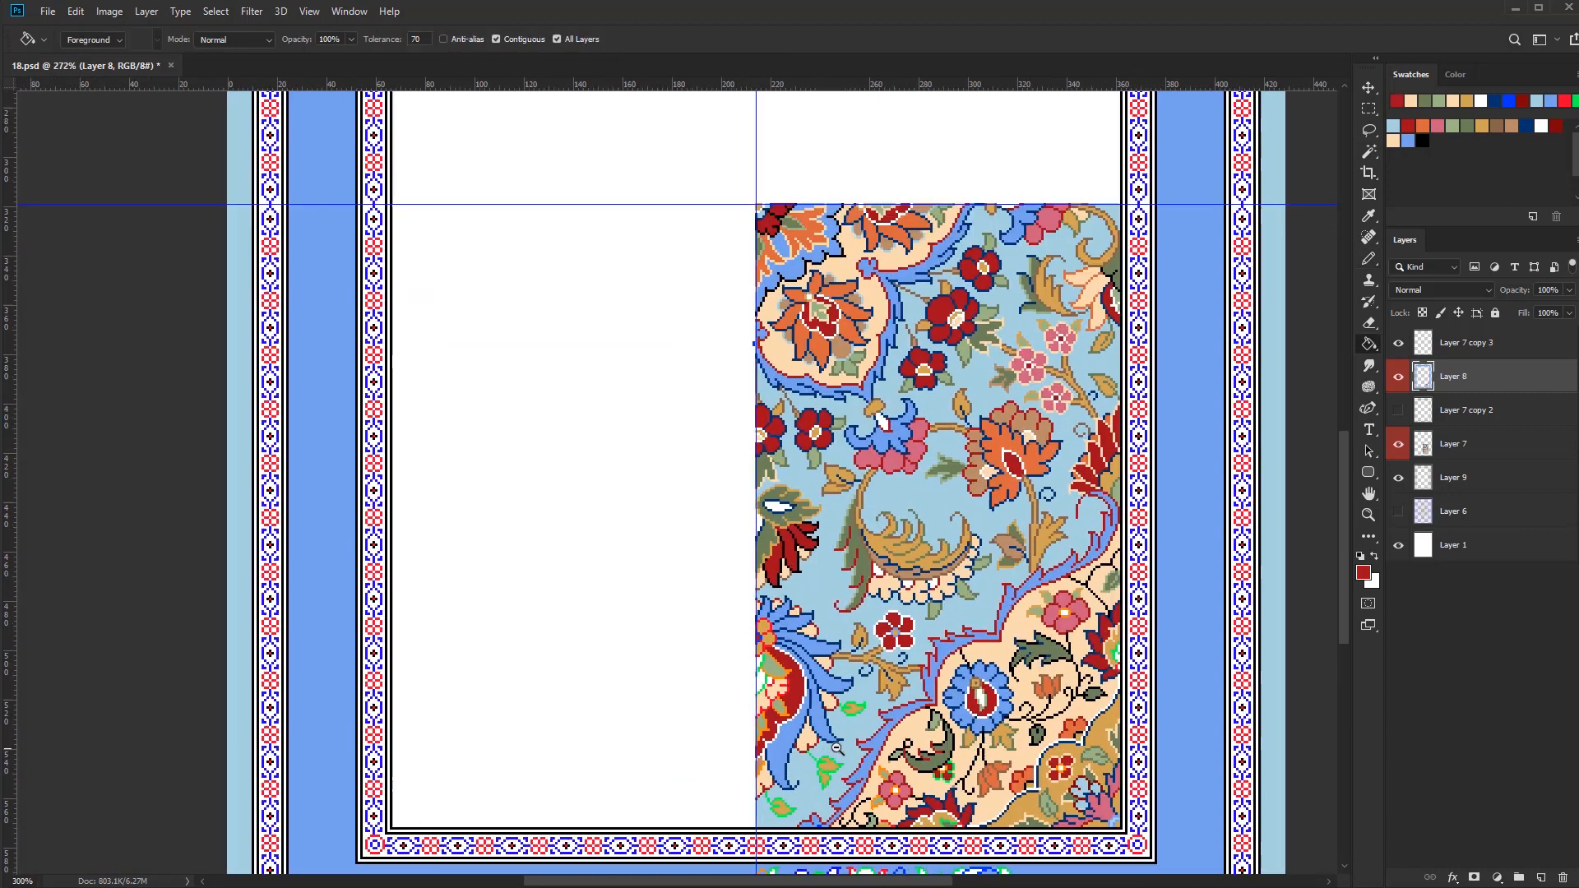
left_click(851, 715, "alt")
scroll(773, 697, "up", 5)
left_click(786, 698)
scroll(790, 699, "up", 2)
scroll(806, 697, "down", 4)
scroll(807, 695, "up", 7)
Recolour the red outlines of the gold inner petals in the flower's heart in black
key("d")
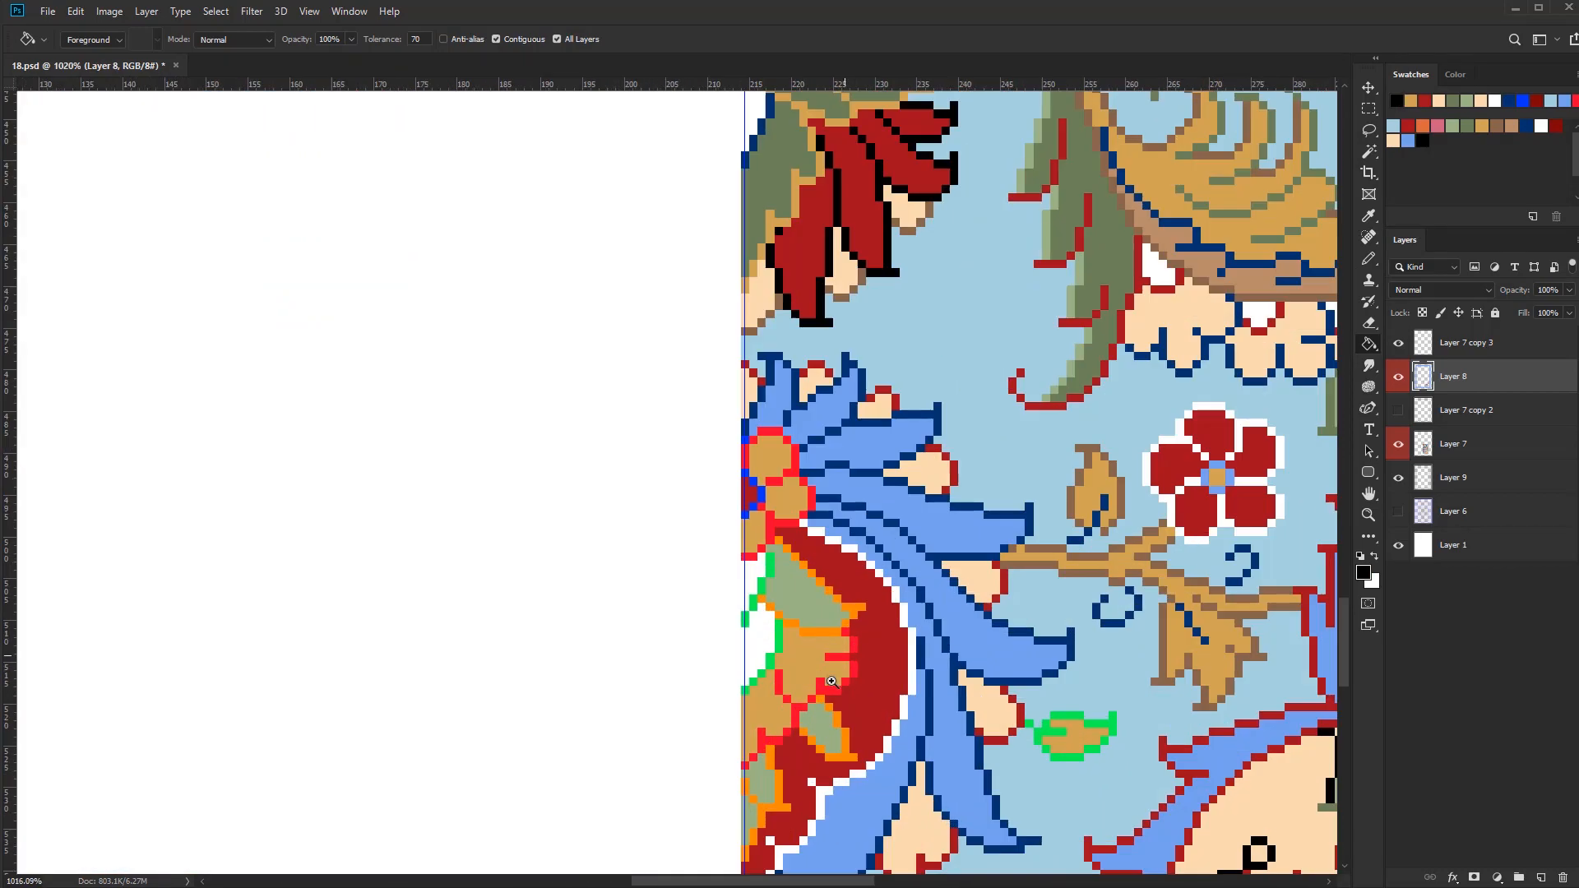
left_click(860, 671)
key("ctrl+z")
left_click(853, 670)
left_click(774, 741)
scroll(790, 728, "down", 6)
Recolour the orange outlines of the heart's light green leaves, using dark green for the lower ones and cream for the upper one
left_click(792, 776, "alt")
scroll(798, 769, "up", 6)
left_click(867, 657)
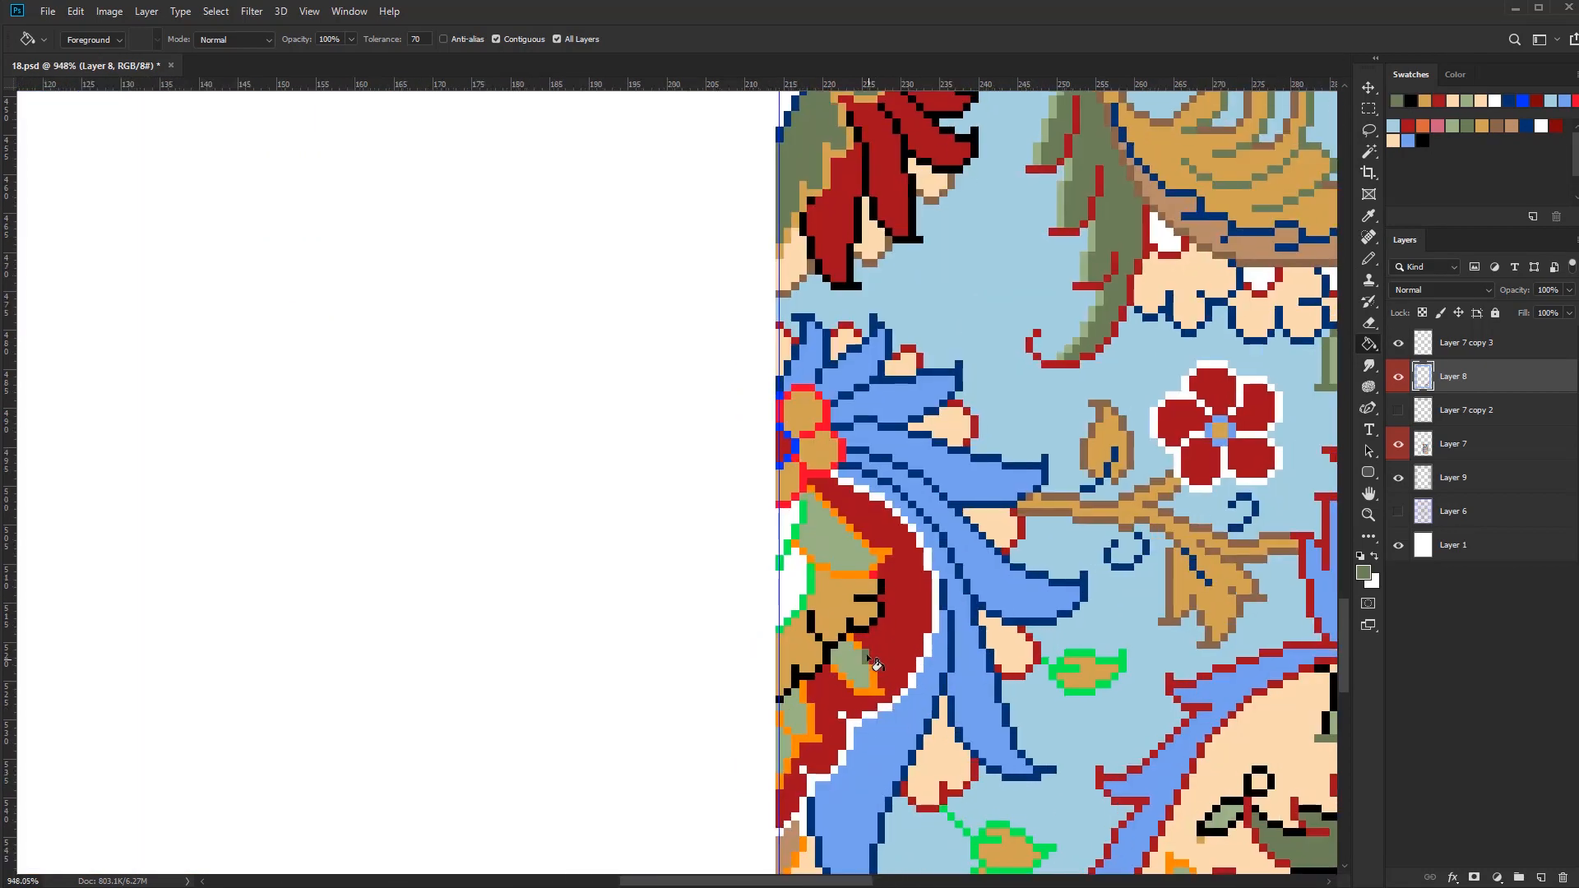
scroll(797, 769, "down", 6)
scroll(857, 655, "up", 7)
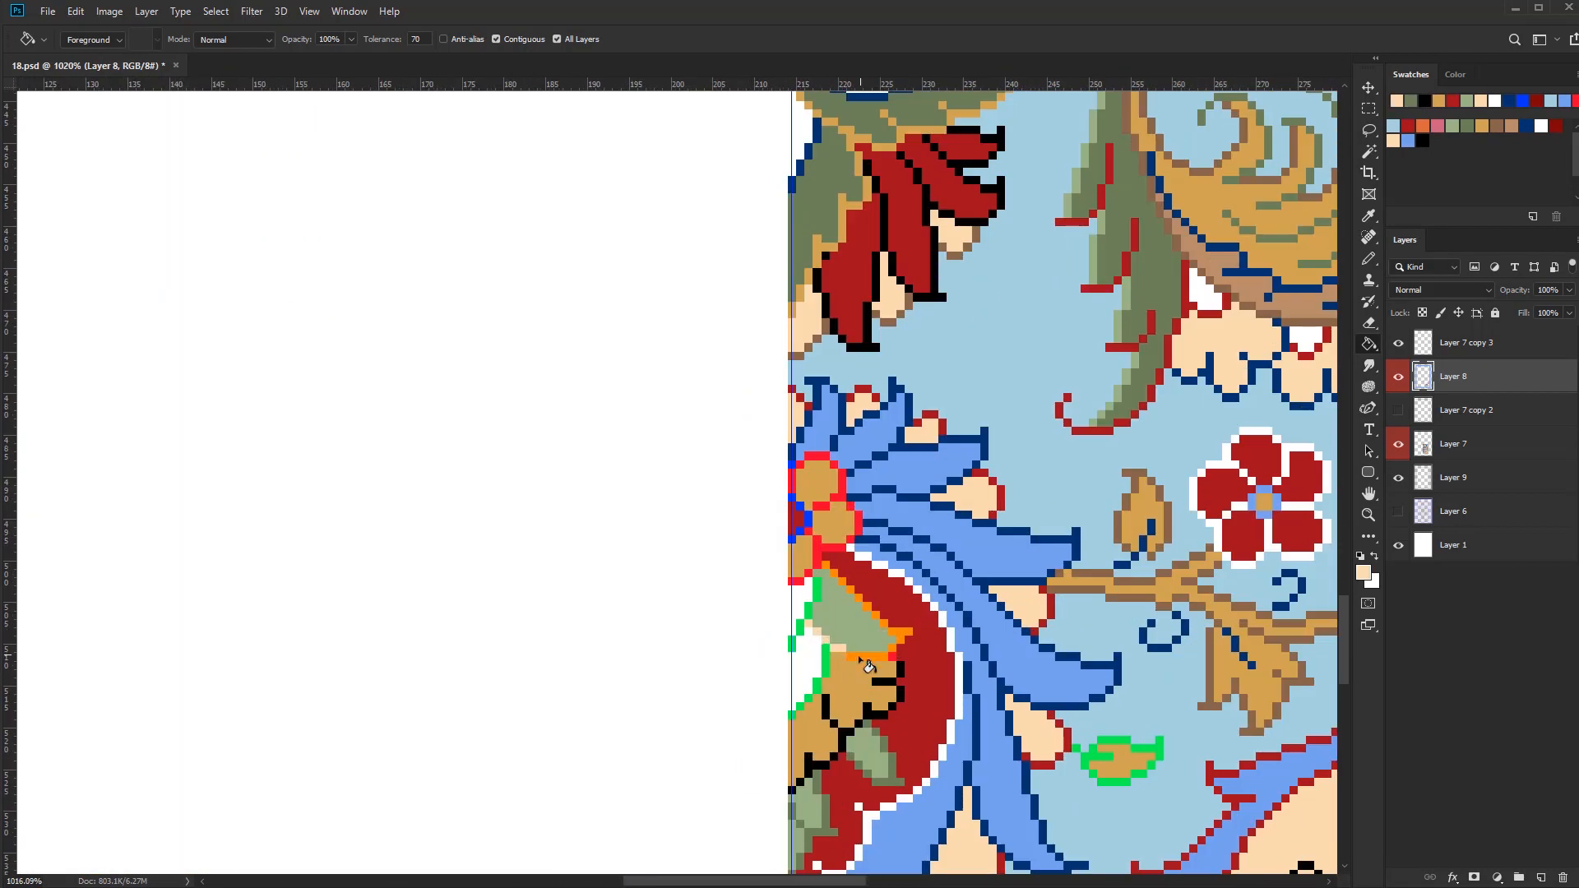
left_click(857, 655, "alt")
left_click(851, 588)
Fill the white core of the large blue flower's heart with tan and recolour its bright green outline in navy
scroll(830, 711, "down", 3)
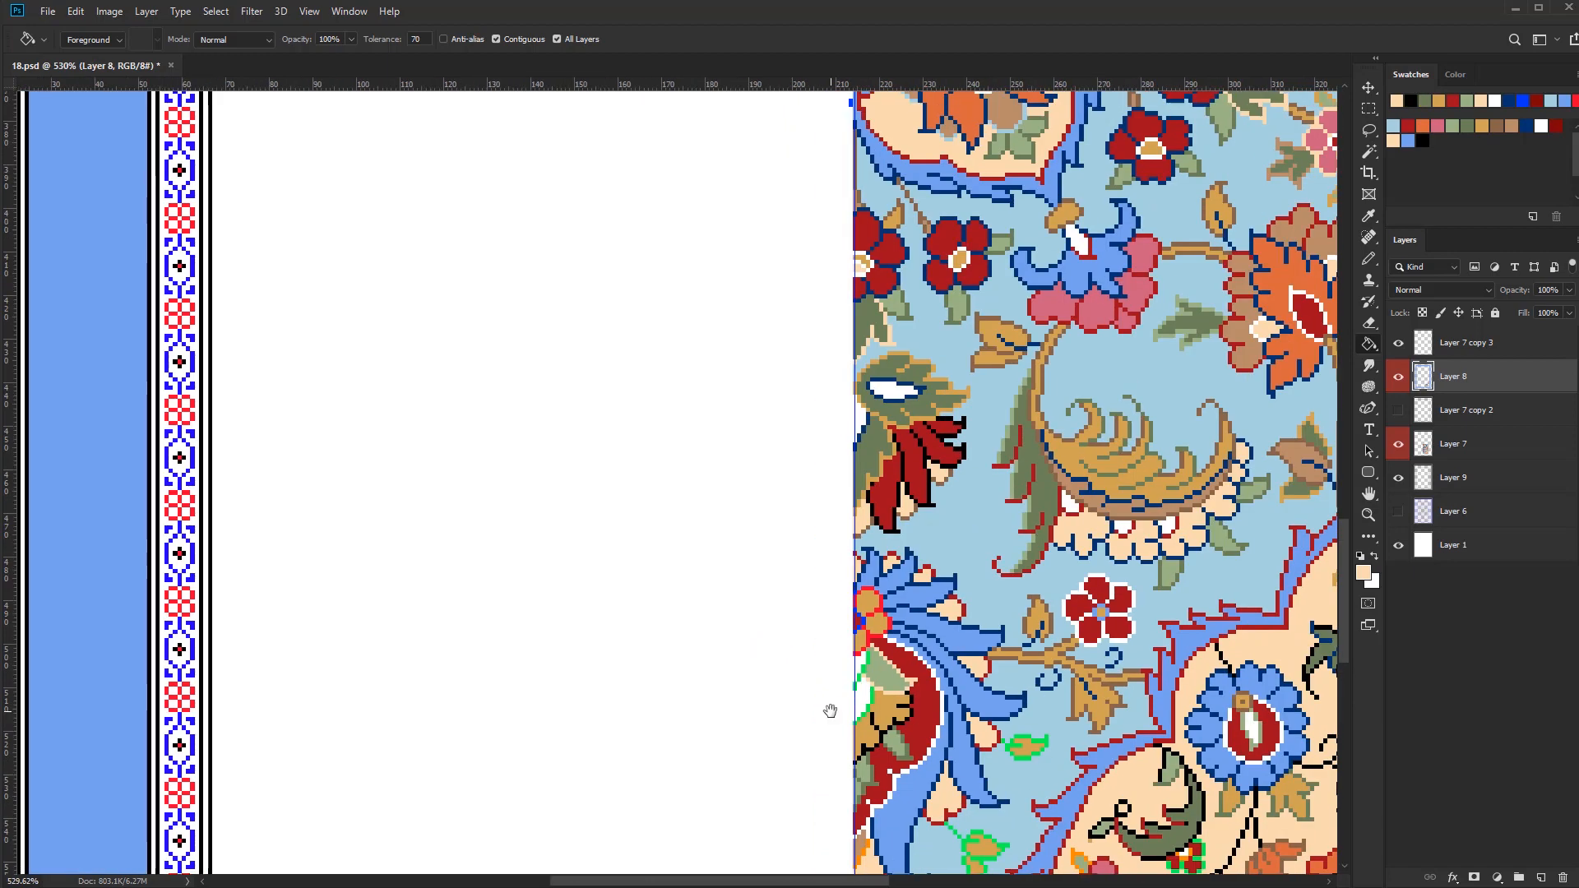
left_click(856, 699, "alt")
scroll(857, 697, "up", 4)
key("b")
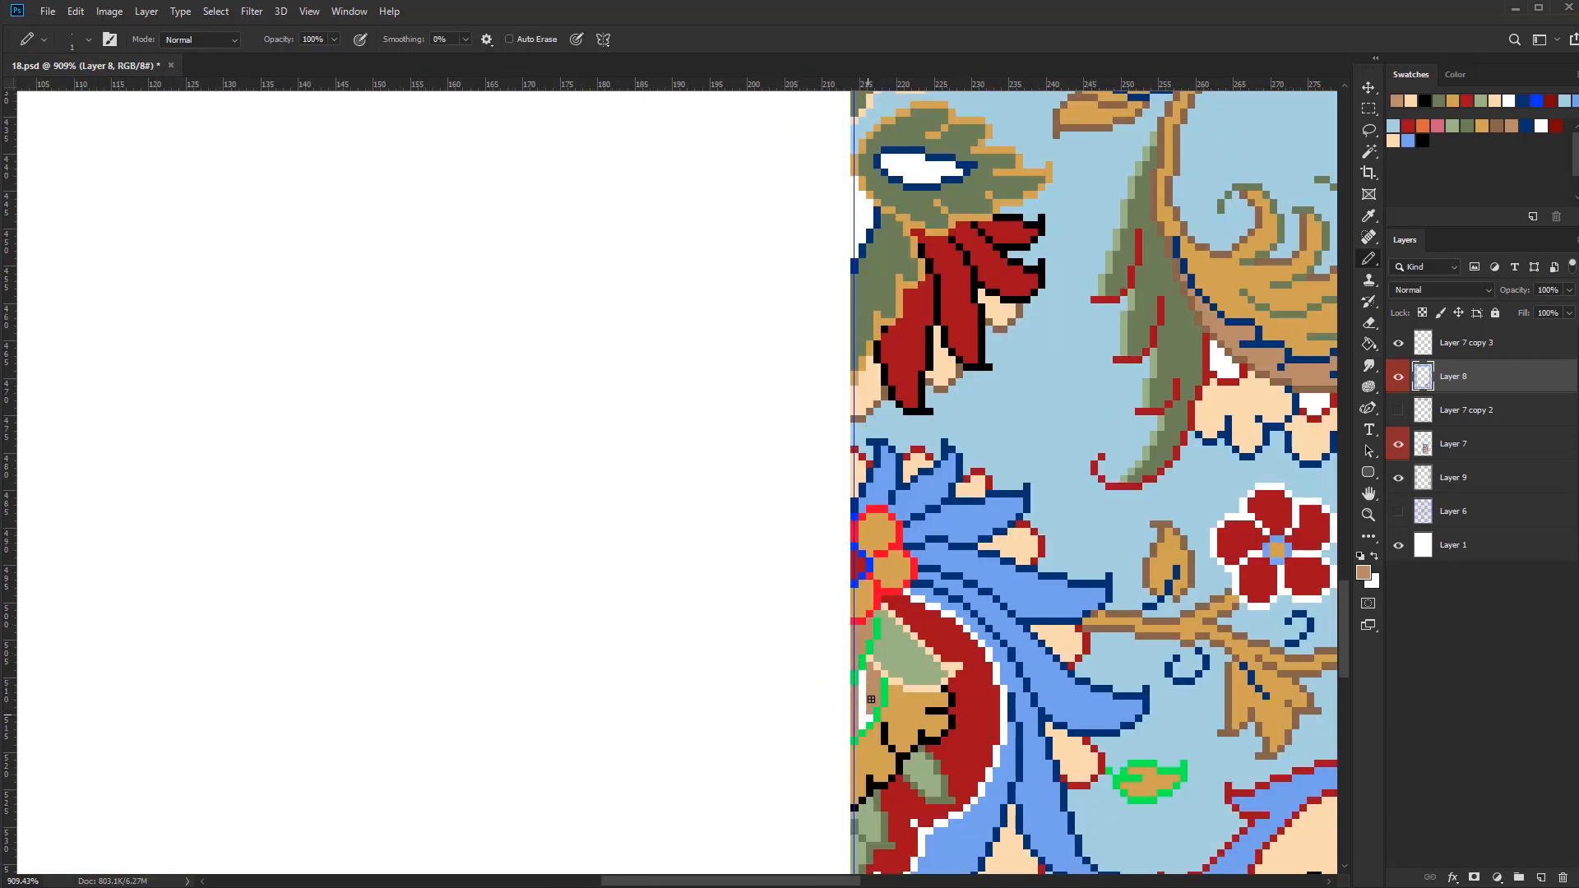
left_click(1526, 126)
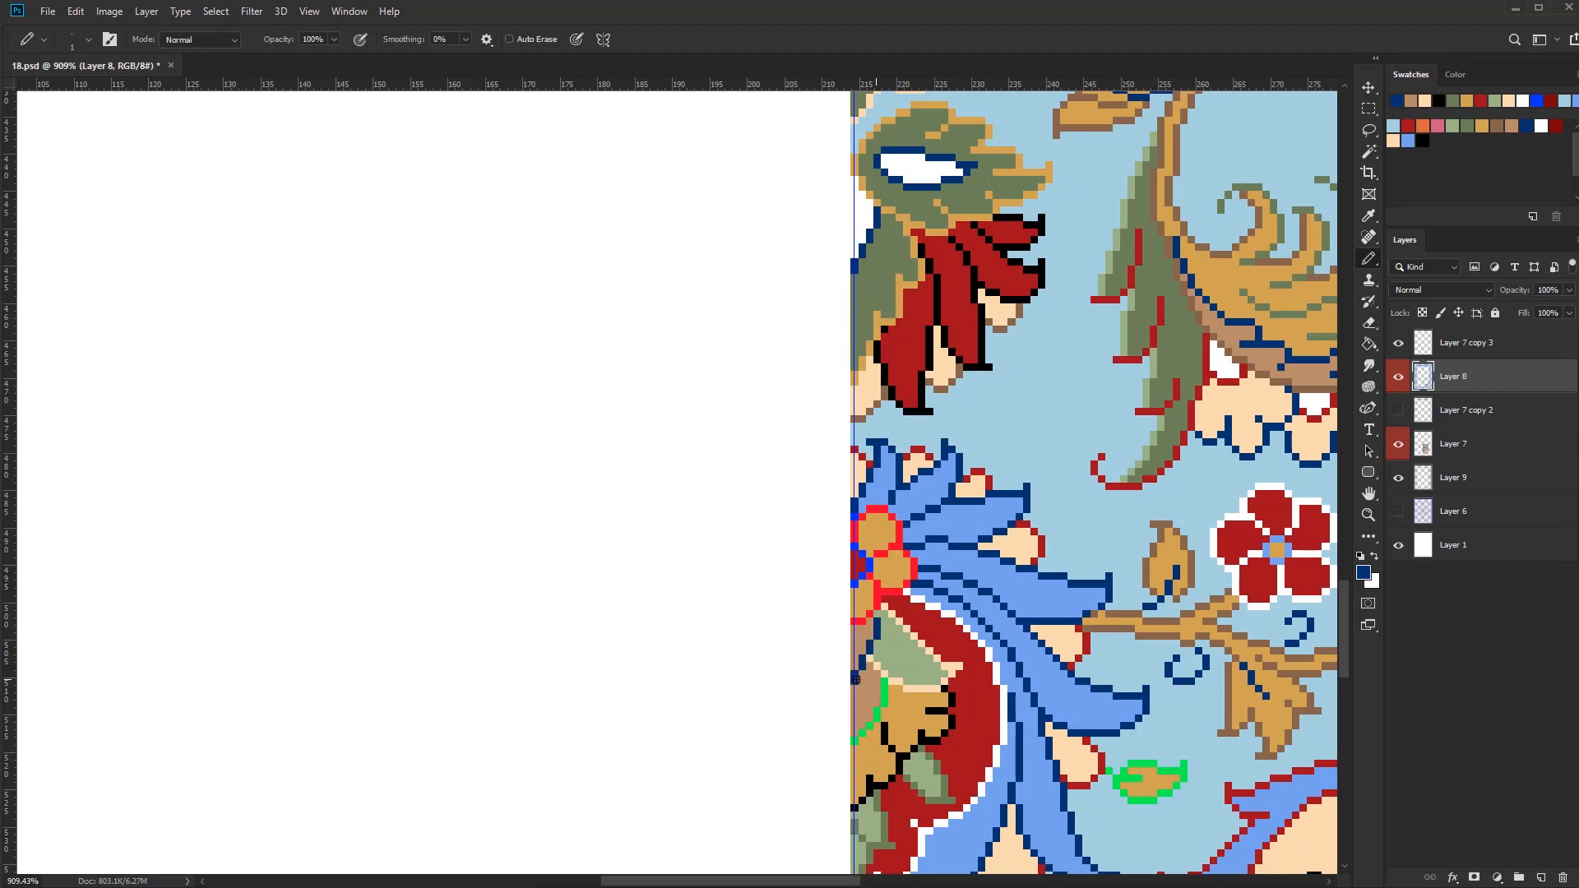
left_click(888, 738, "alt")
scroll(888, 738, "down", 4)
scroll(861, 748, "up", 3)
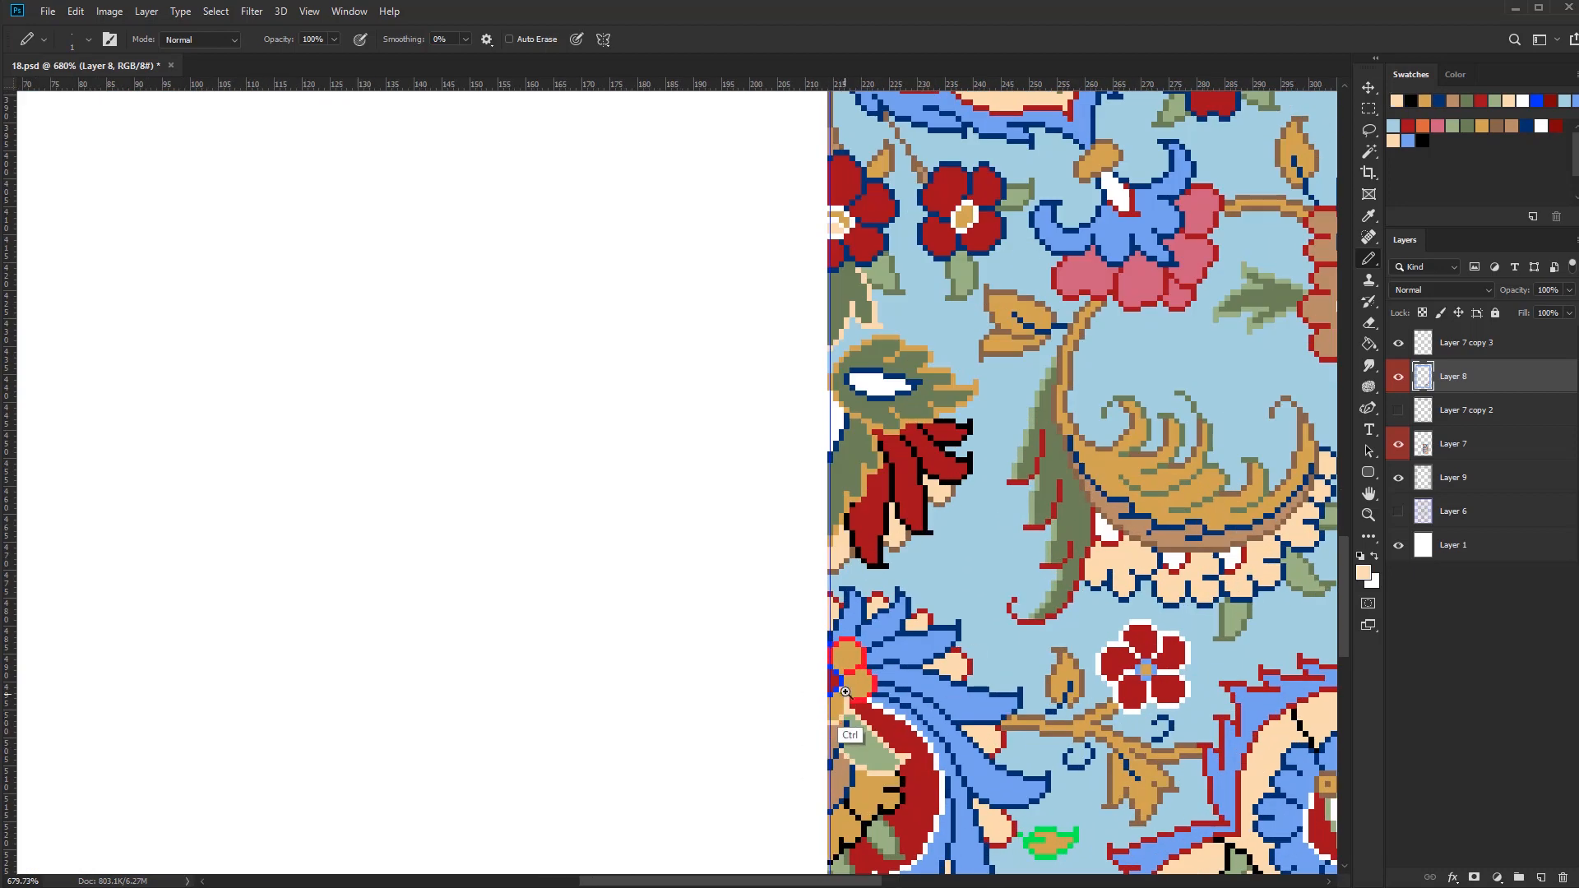
Recolour the gold circles' red outlines in black and the blue outline of the small red centre beside them in white
scroll(845, 692, "up", 3)
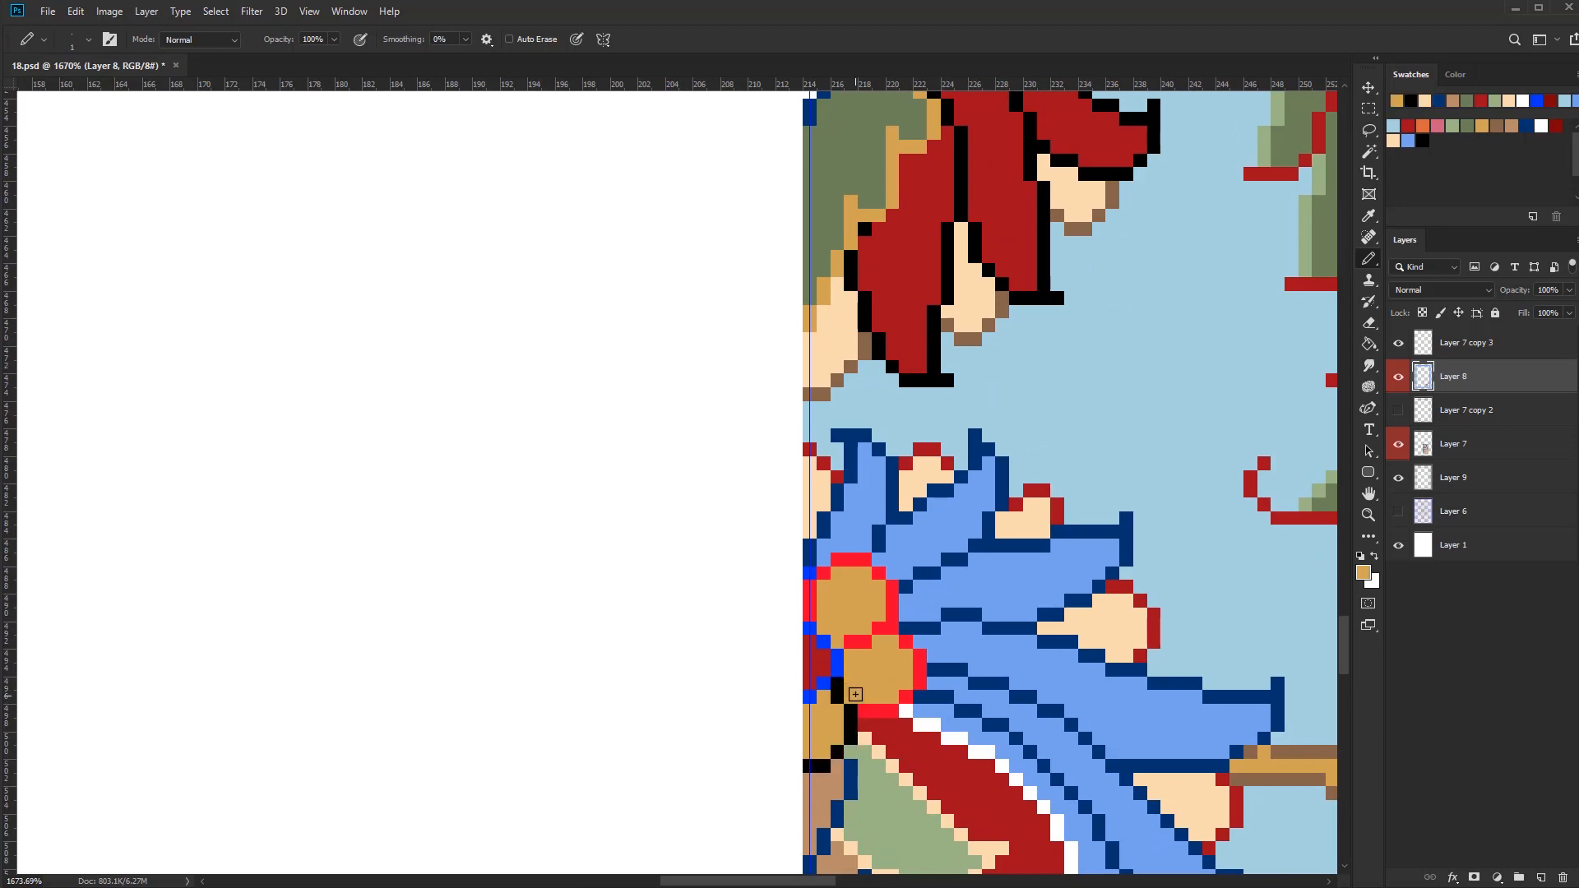
left_click(812, 574, "alt")
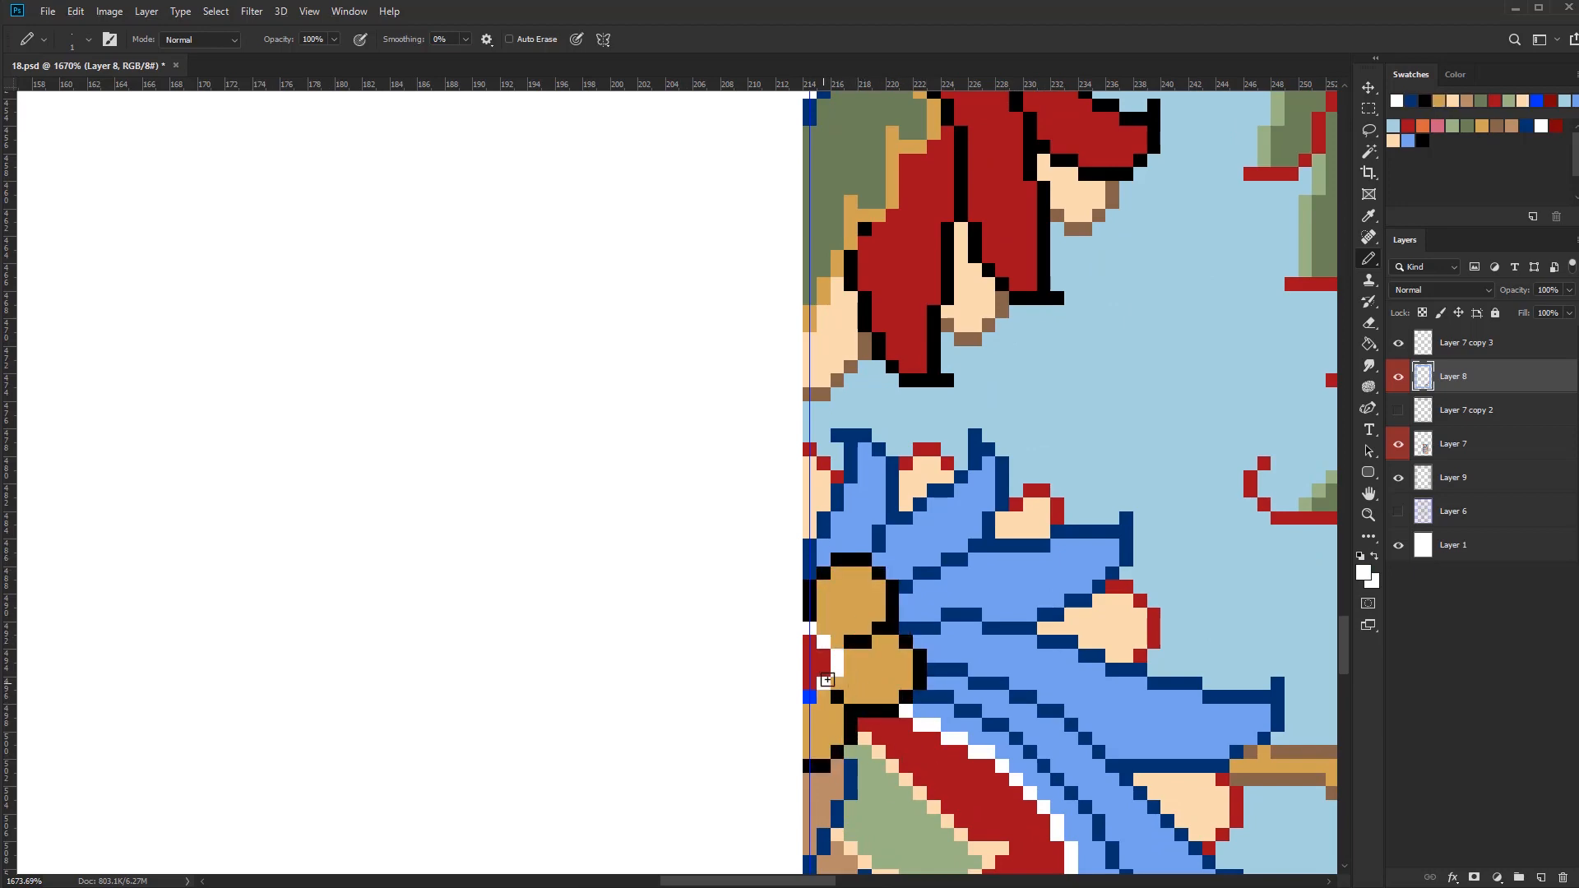
scroll(872, 625, "down", 4)
scroll(926, 647, "up", 4)
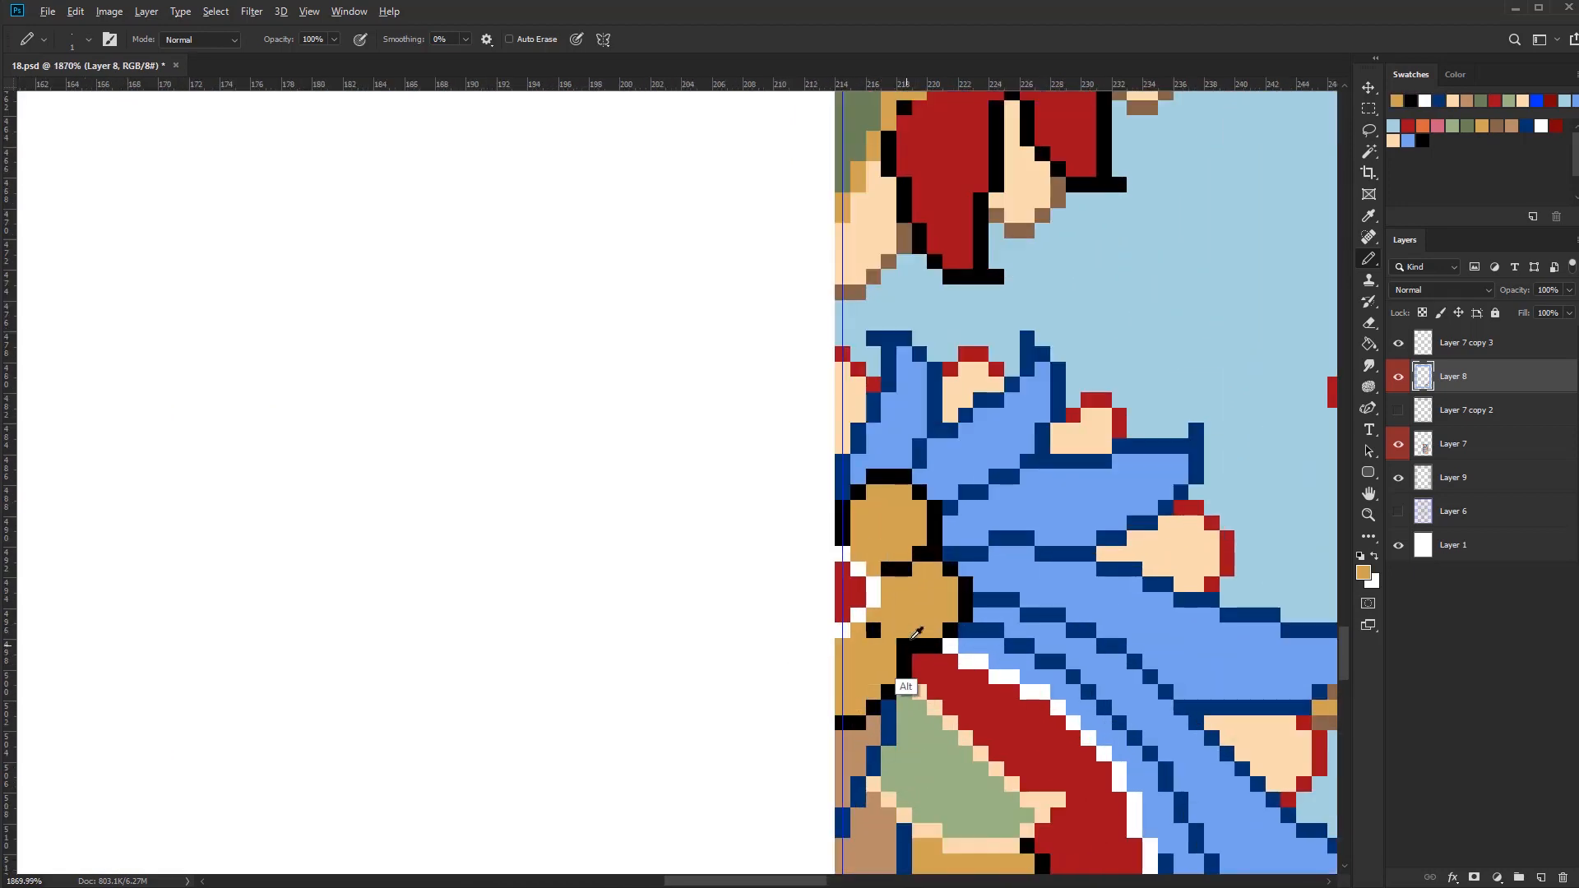
left_click(896, 562, "alt")
scroll(774, 742, "down", 2)
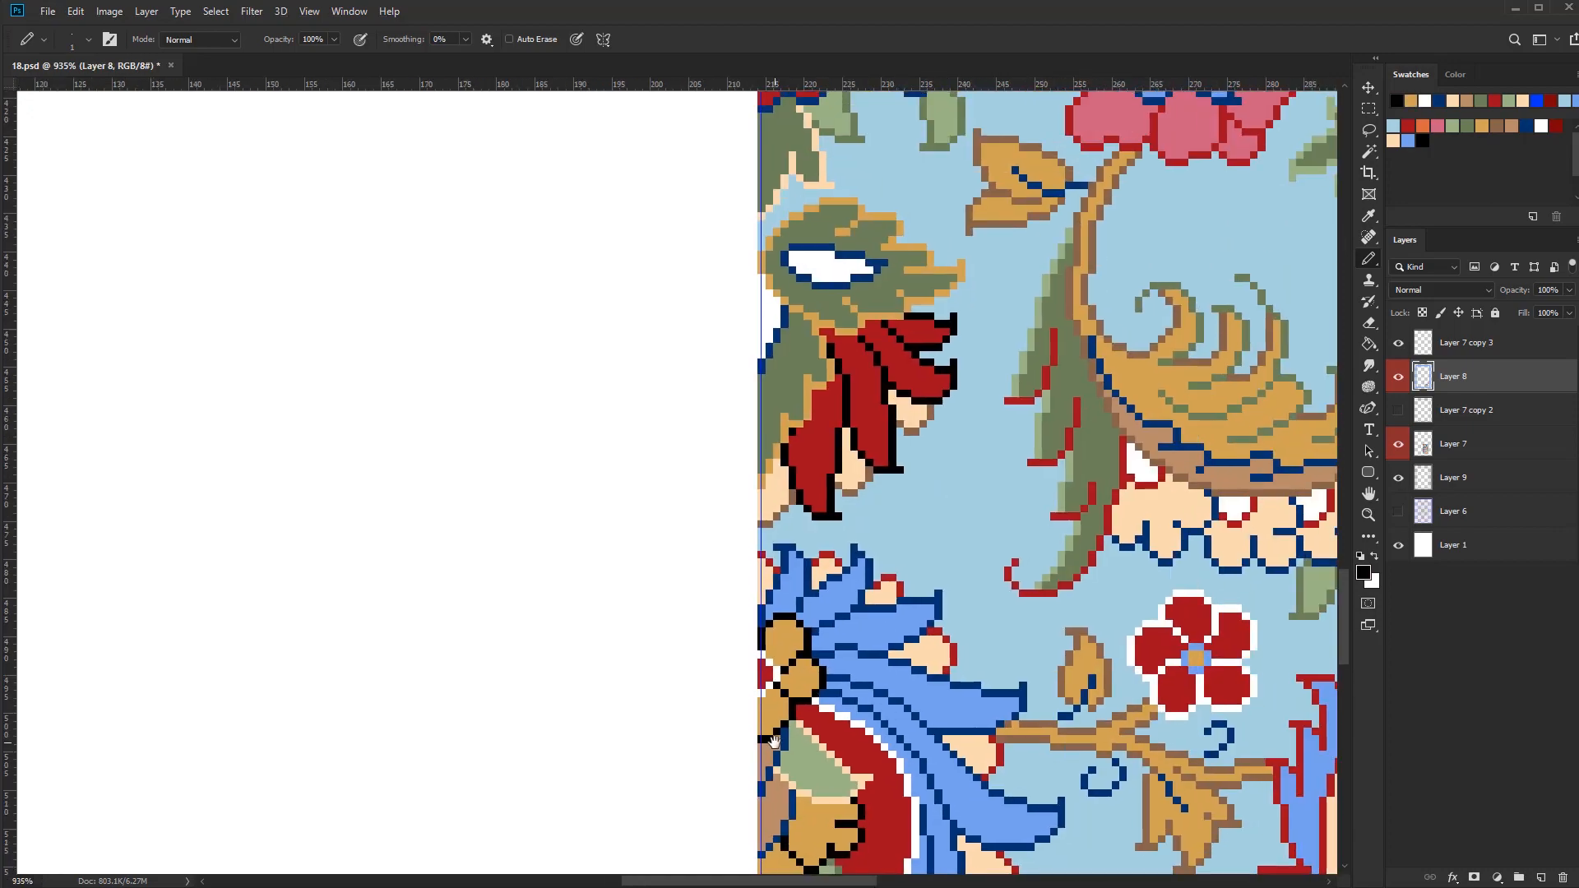
scroll(996, 656, "down", 3)
left_click_drag(995, 657, 728, 644)
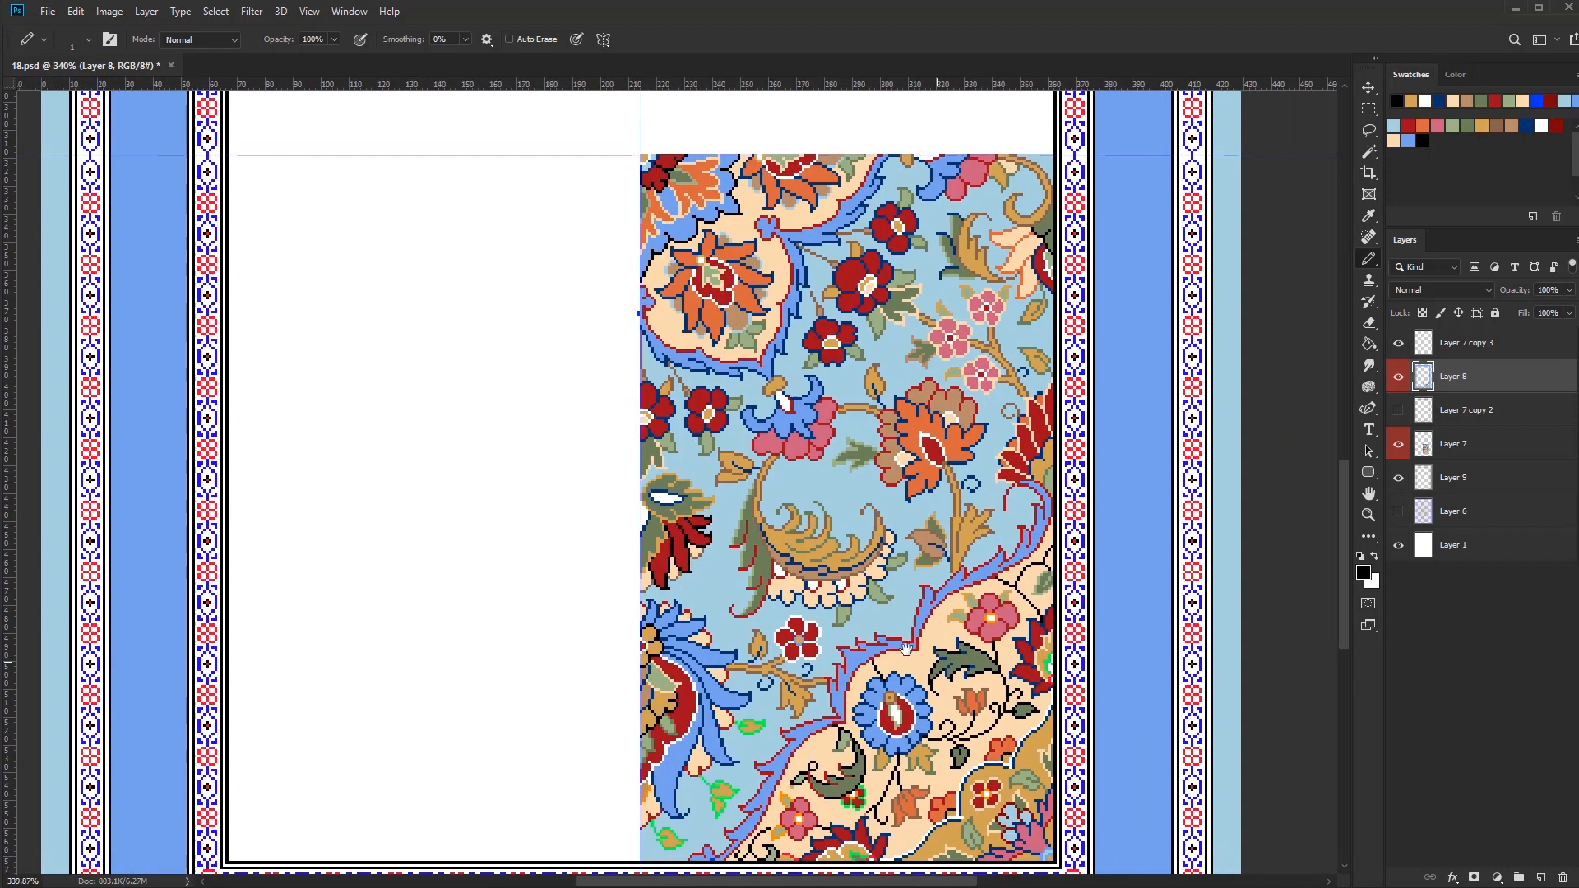
Select the bright green outlines and recolour those of the gold leaves on the light-blue field in dark green
key("w")
scroll(1093, 663, "up", 4)
left_click(1091, 662)
left_click(1090, 585, "shift")
left_click(1058, 535, "shift")
scroll(1061, 539, "down", 6)
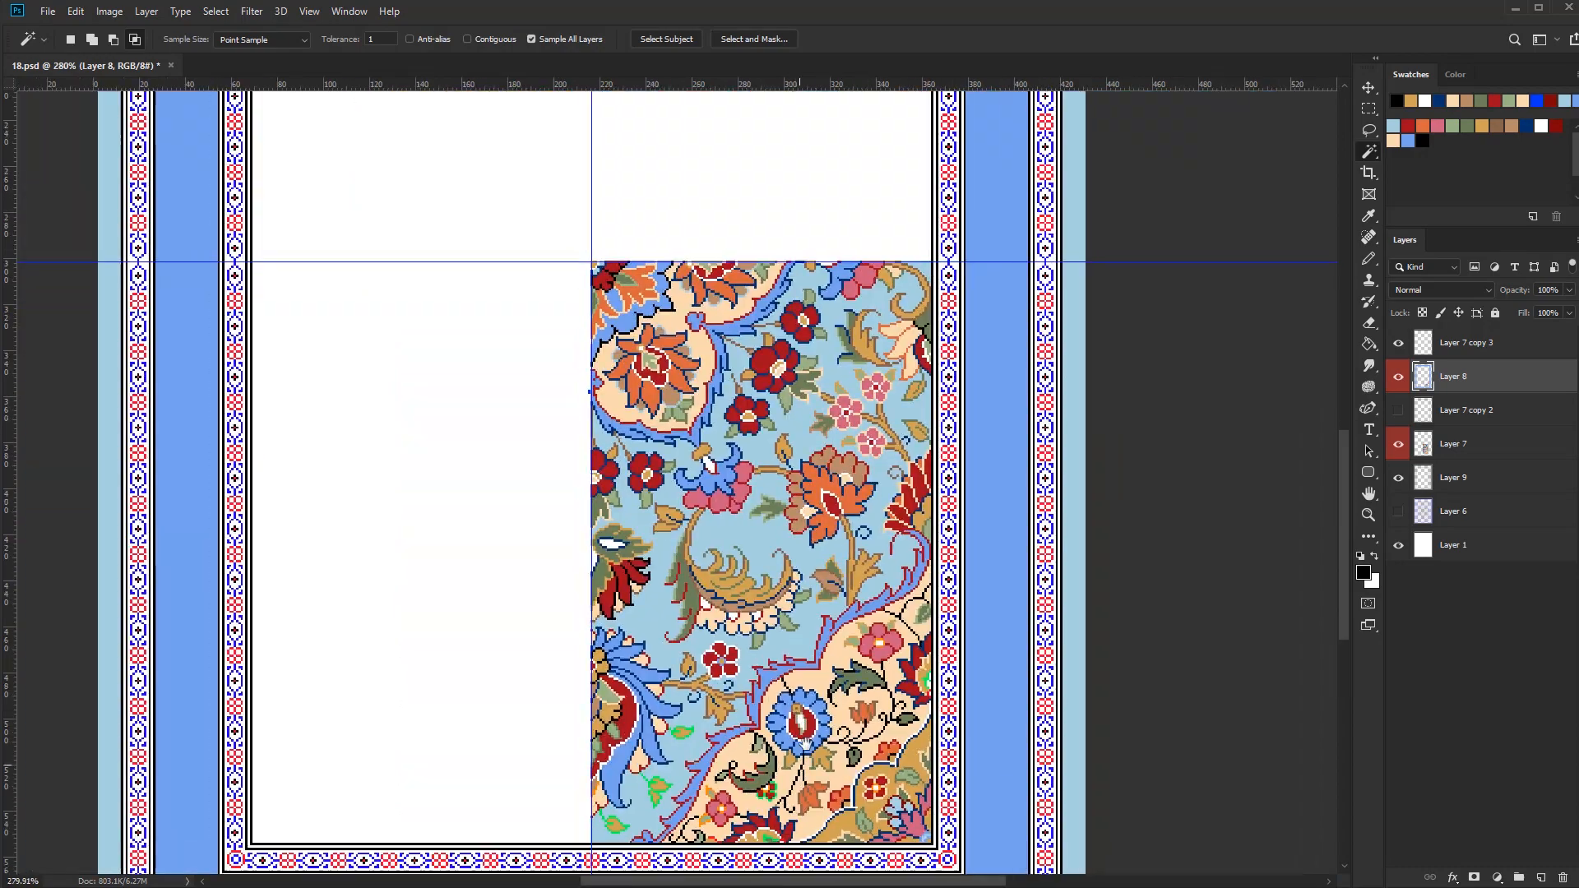
scroll(871, 667, "up", 6)
scroll(856, 732, "down", 4)
left_click_drag(855, 724, 802, 843)
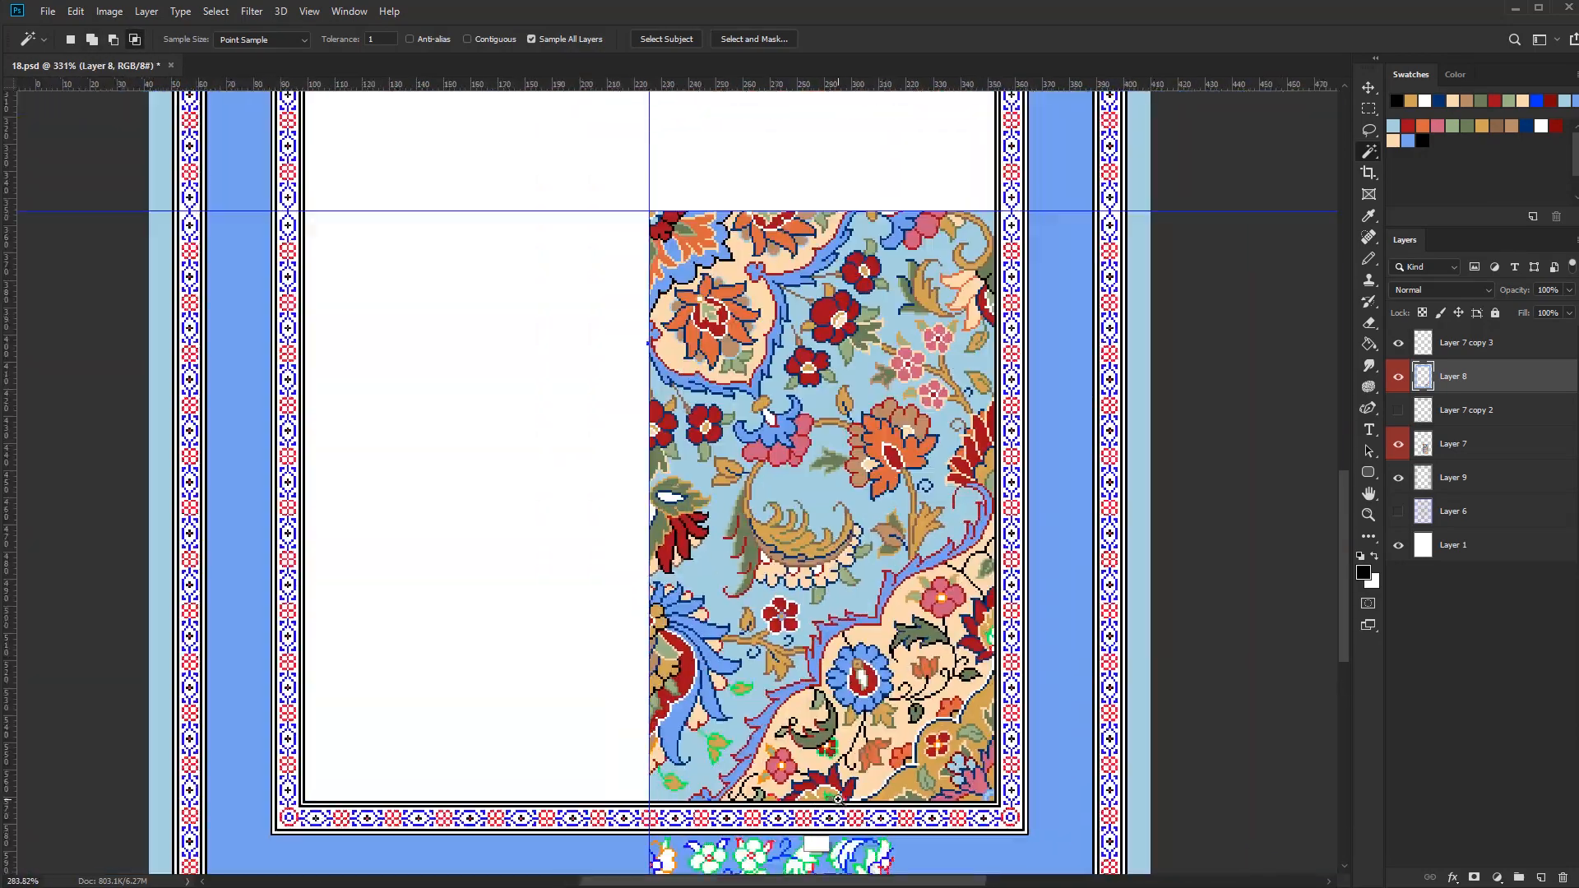
key("b")
scroll(734, 703, "up", 2)
left_click(814, 635, "alt")
key("bracketright")
key("bracketright")
key("bracketright")
key("bracketright")
key("bracketright")
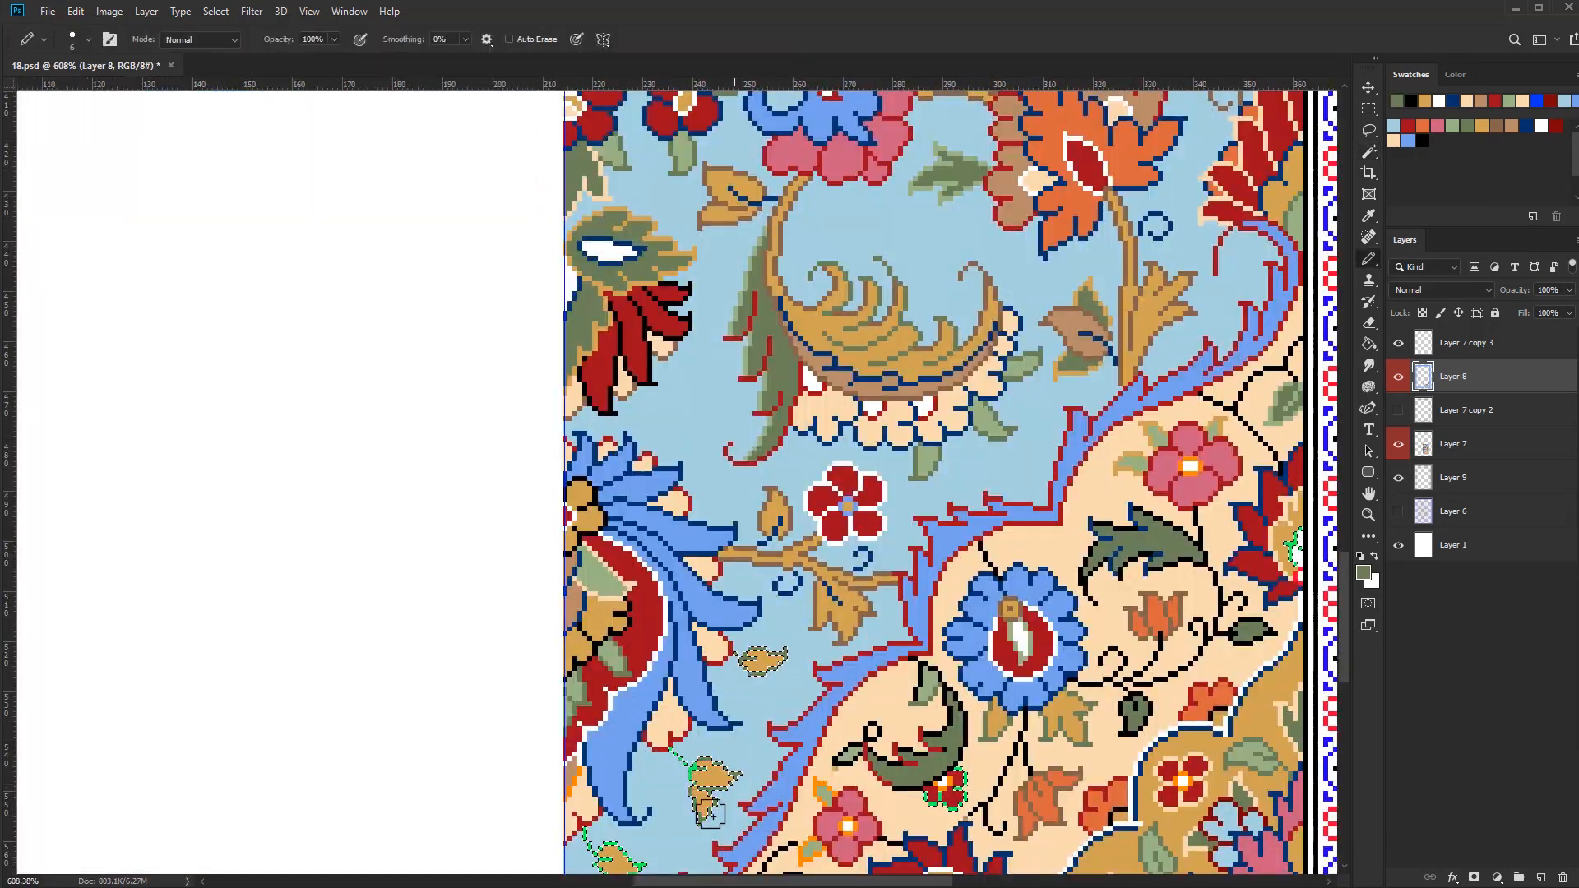
scroll(727, 658, "down", 3)
key("bracketleft")
key("bracketleft")
key("bracketleft")
key("bracketleft")
key("bracketleft")
scroll(806, 761, "down", 2)
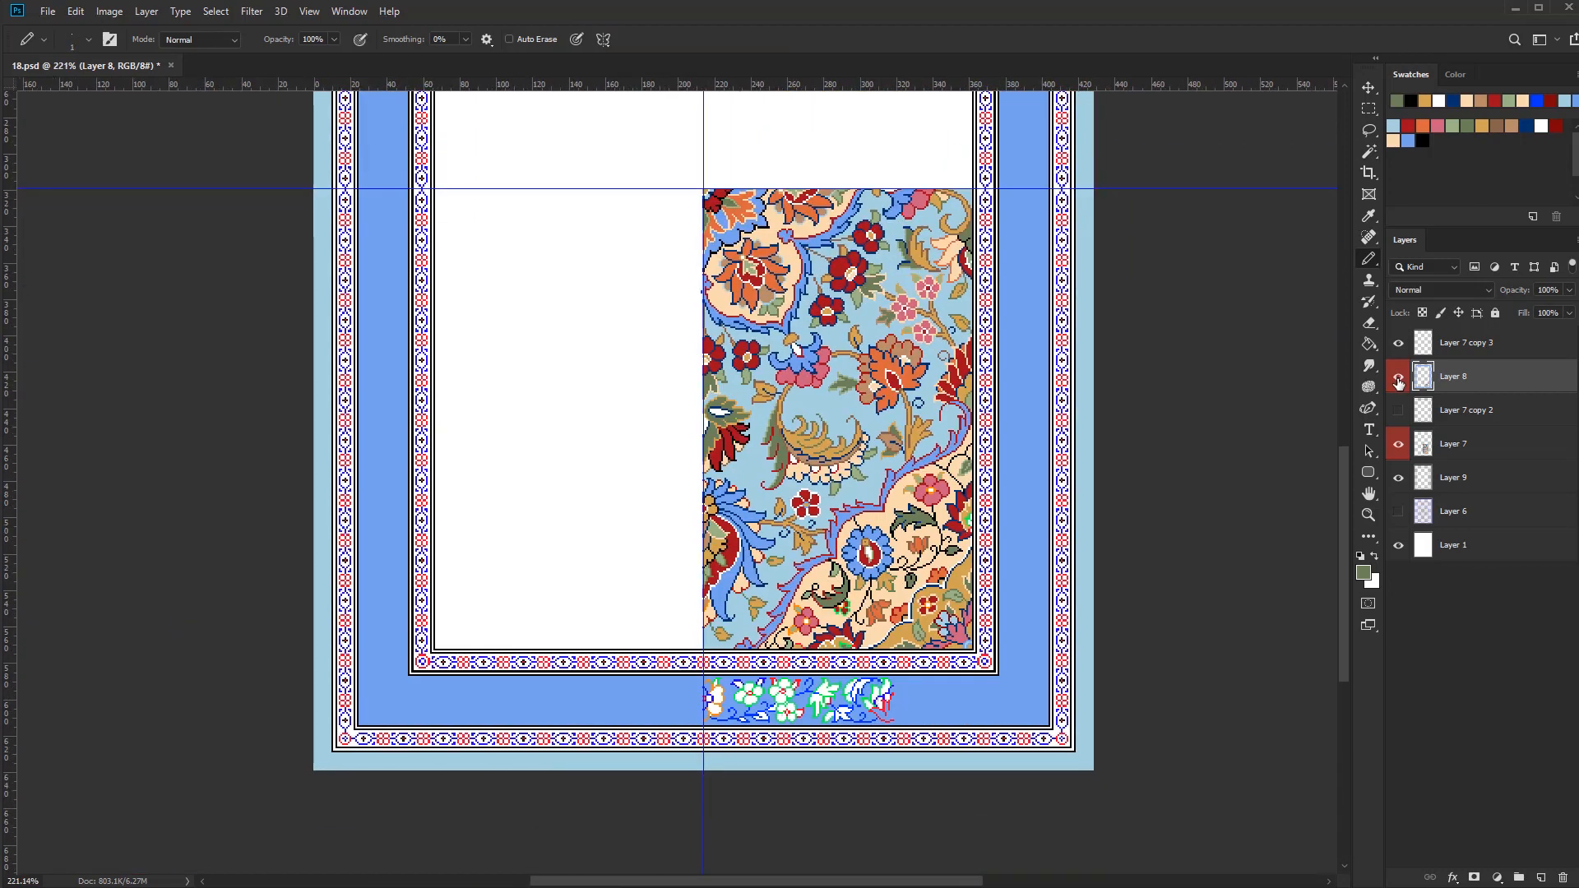
Fill the petals of the three green-outlined flowers in the lower border strip with dark red
left_click(1399, 444)
left_click(1399, 444)
scroll(756, 718, "up", 5)
key("g")
left_click(945, 528, "alt")
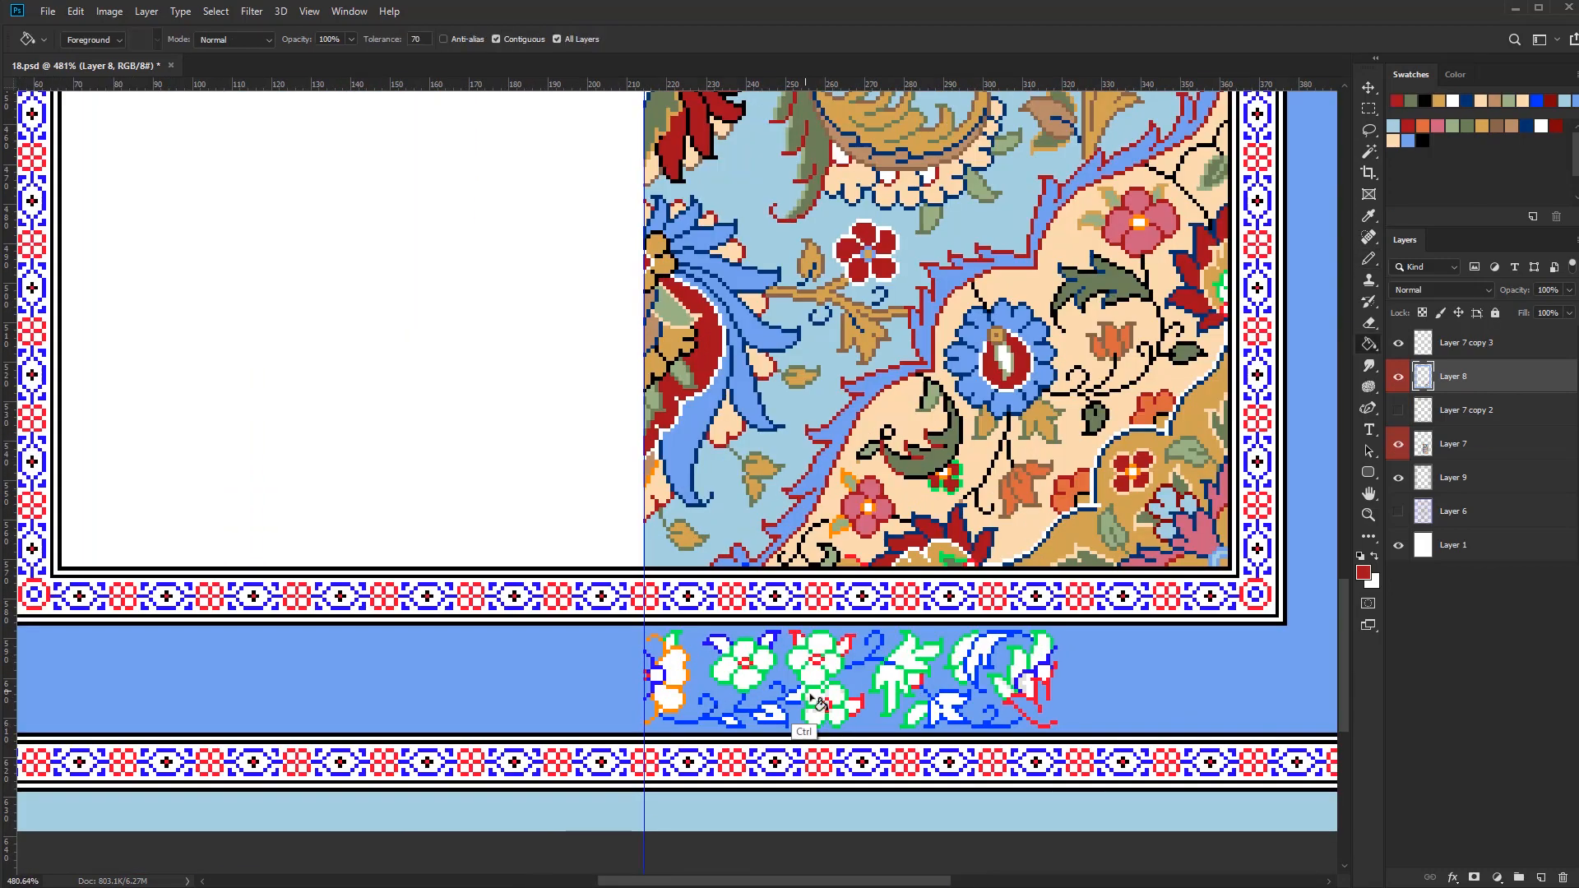
scroll(797, 708, "up", 2)
left_click(752, 655)
left_click(727, 637)
left_click(701, 664)
left_click(729, 676)
left_click(848, 726)
Paint over the stray white pixels beside the strip's red flowers with the border's blue
key("b")
scroll(822, 691, "up", 5)
left_click(869, 698, "alt")
left_click(844, 695)
left_click(740, 678, "alt")
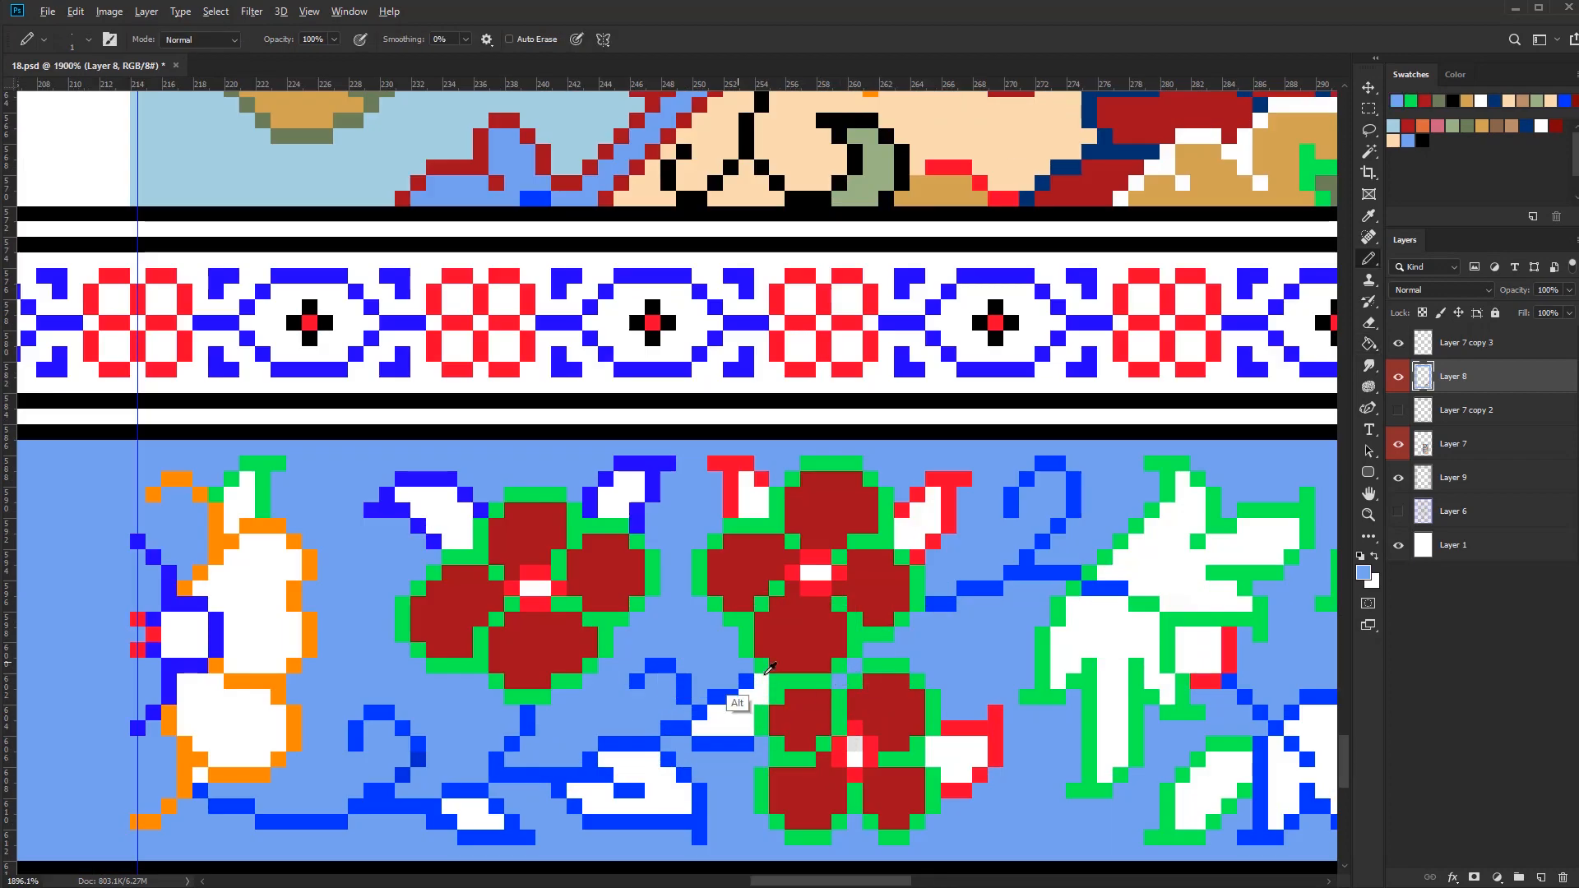
Fill the large jagged leaf in the border strip with dark green
scroll(823, 679, "down", 5)
left_click(1114, 516, "alt")
key("g")
left_click(839, 691)
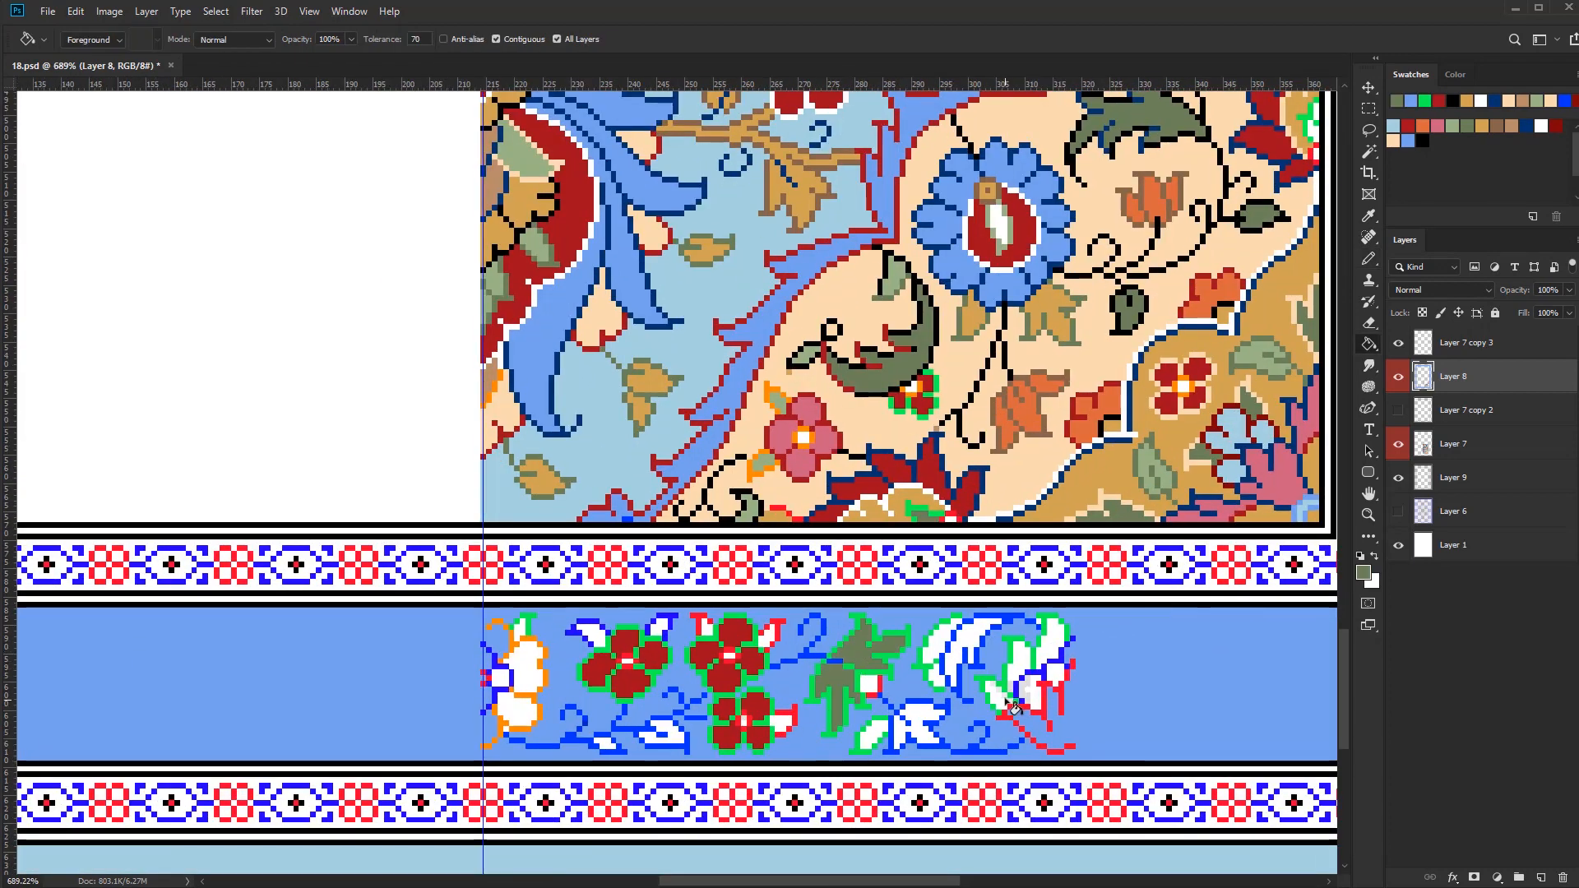
Fill the outer petals of the half flower at the strip's far end with cream
left_click(1007, 487, "alt")
left_click(997, 699)
scroll(1021, 684, "up", 4)
left_click(1022, 664)
left_click(1089, 597)
scroll(1102, 664, "down", 4)
left_click(1135, 668, "alt")
mouse_move(966, 719)
left_mouse_down()
mouse_move(909, 689)
mouse_move(971, 634)
left_mouse_up()
Fill the inner petals of the half flower at the strip's far end with dark red
left_click(732, 697, "alt")
left_click(1016, 655)
left_click(1042, 632)
key("b")
scroll(1053, 617, "up", 5)
left_click(1063, 600)
scroll(1061, 600, "down", 5)
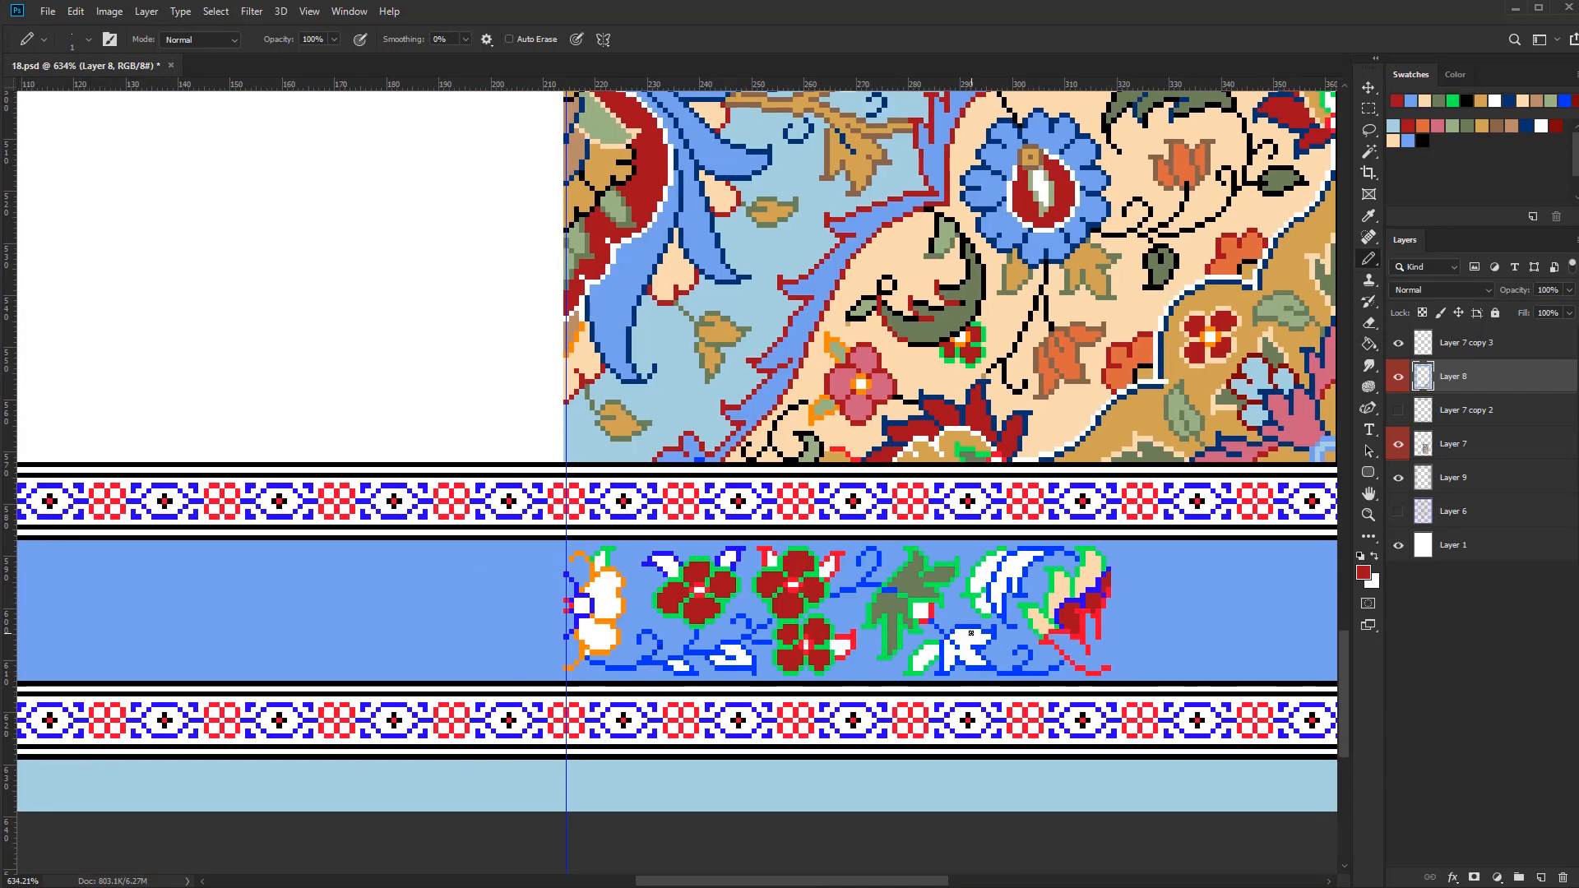
Close the orange outline of the half flower at the vertical guide and fill its petals with cream
left_click(674, 275, "alt")
scroll(584, 639, "up", 5)
left_click_drag(545, 645, 546, 675)
left_click_drag(545, 487, 545, 471)
key("g")
left_click(557, 462, "alt")
left_click(544, 479)
left_click(626, 535)
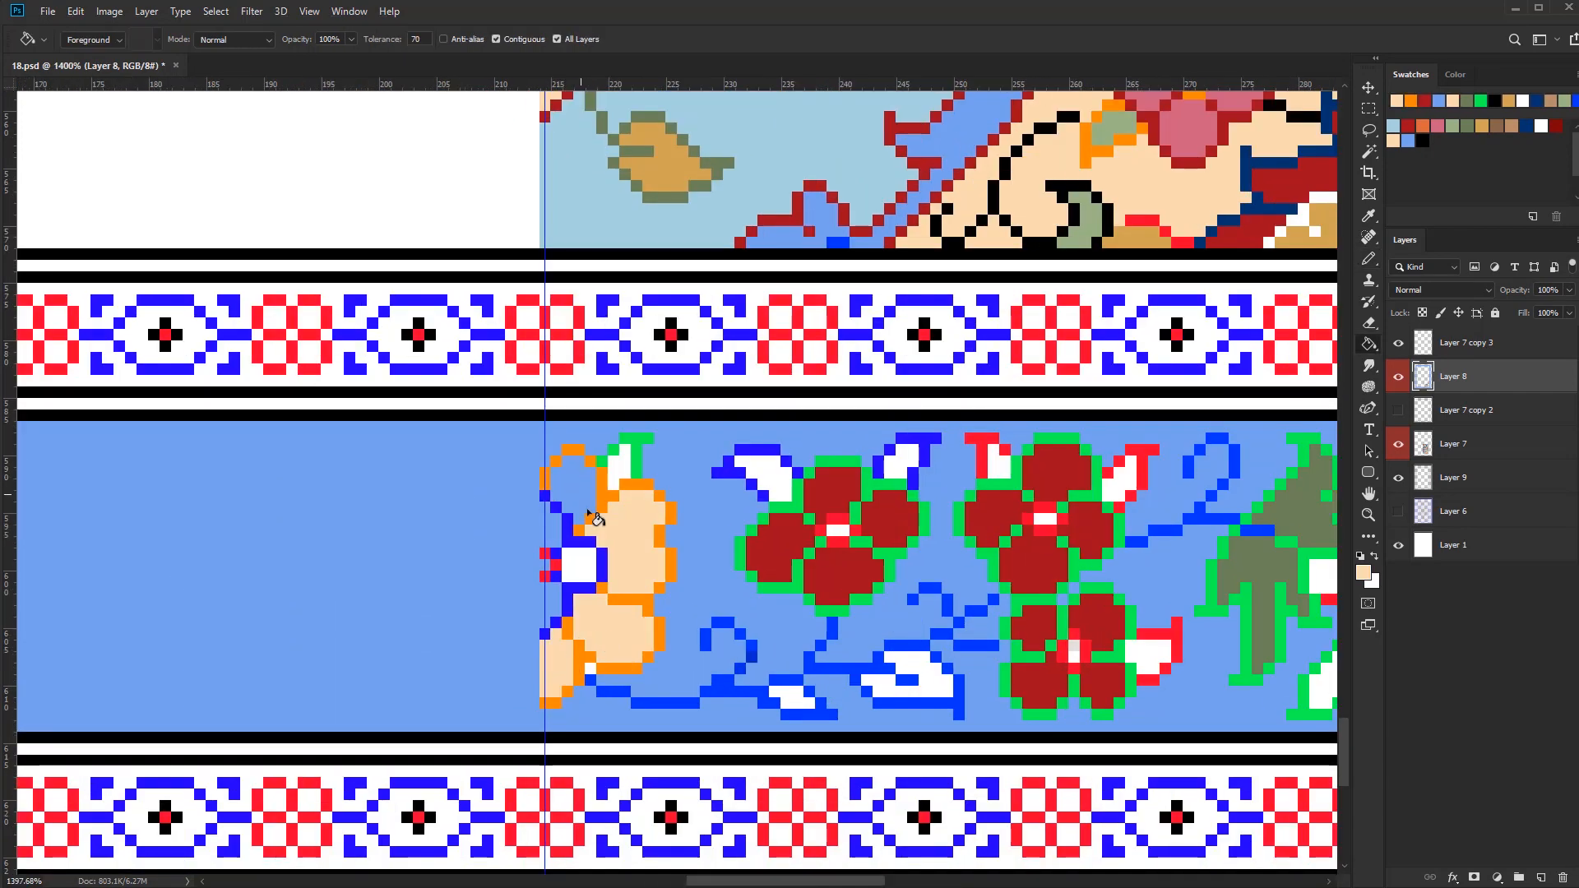
Fill the border strip's curled leaf and the small blue-outlined leaves along its stems with gold
scroll(590, 517, "down", 5)
left_click(1024, 465, "alt")
scroll(915, 590, "up", 4)
left_click(917, 594)
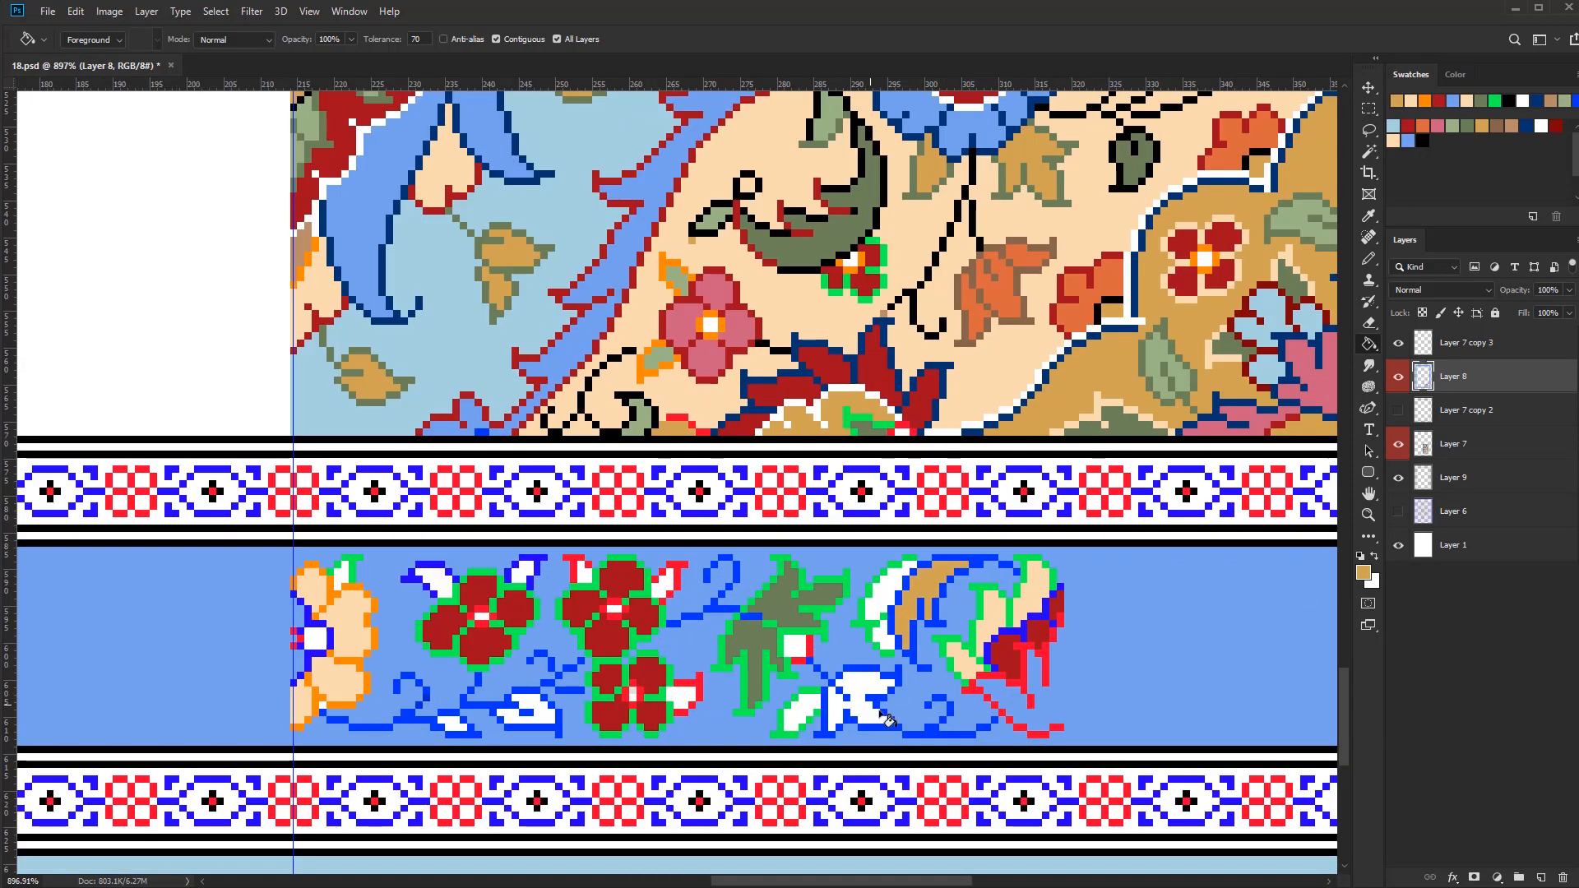
left_click(441, 584)
left_click(523, 574)
left_click(868, 693)
scroll(878, 707, "down", 4)
left_click_drag(880, 709, 868, 681)
Fill the remaining small white leaves of the border strip with light green
left_click(1037, 480, "alt")
left_click(870, 611)
left_click(816, 684)
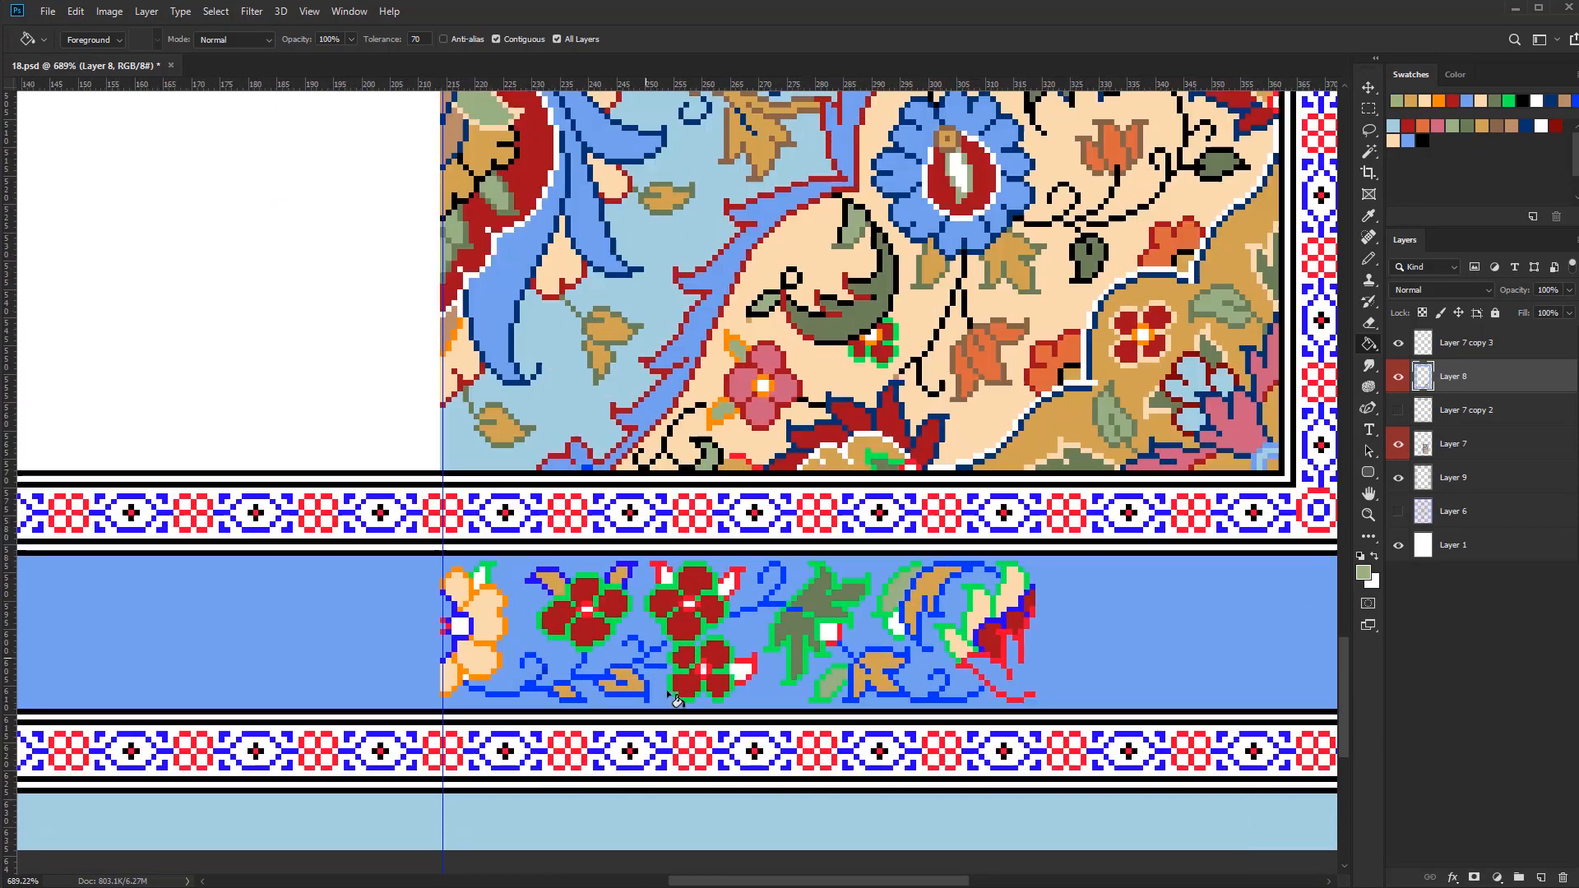
Recolour the strip's selected blue stems and leaf outlines in navy and clear the selection
key("b")
scroll(563, 645, "down", 1)
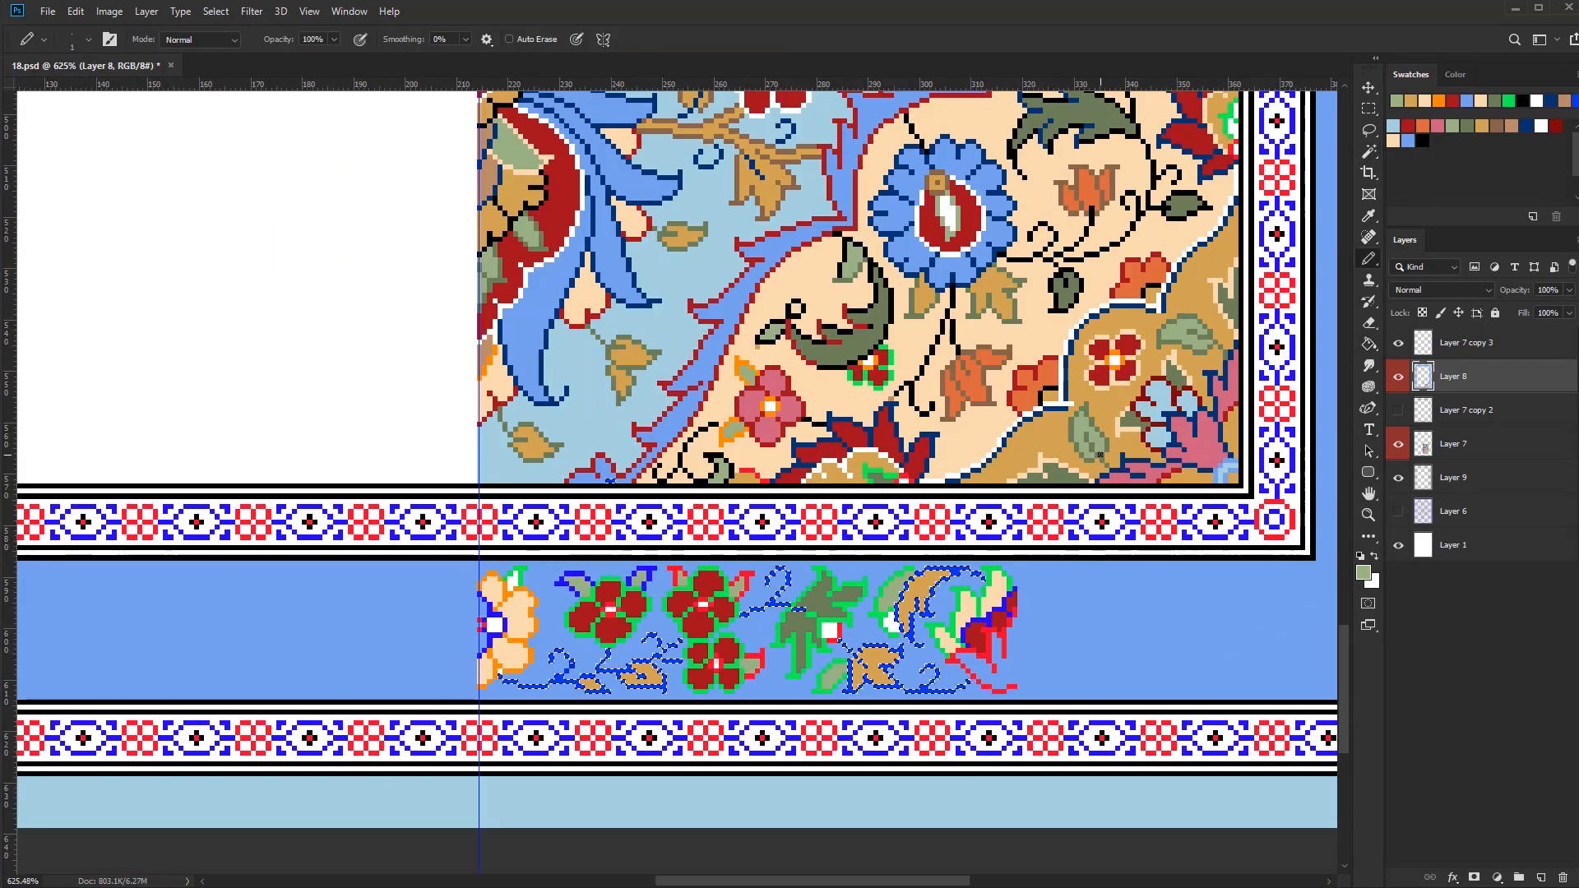
mouse_move(579, 681)
left_mouse_down()
mouse_move(782, 594)
mouse_move(970, 600)
mouse_move(909, 612)
mouse_move(814, 576)
left_mouse_up()
key("ctrl+d")
Paint the area enclosed by the red line beneath the strip's end half flower in light blue
key("g")
key("b")
scroll(1001, 673, "down", 2)
left_click(827, 780, "alt")
scroll(841, 674, "up", 9)
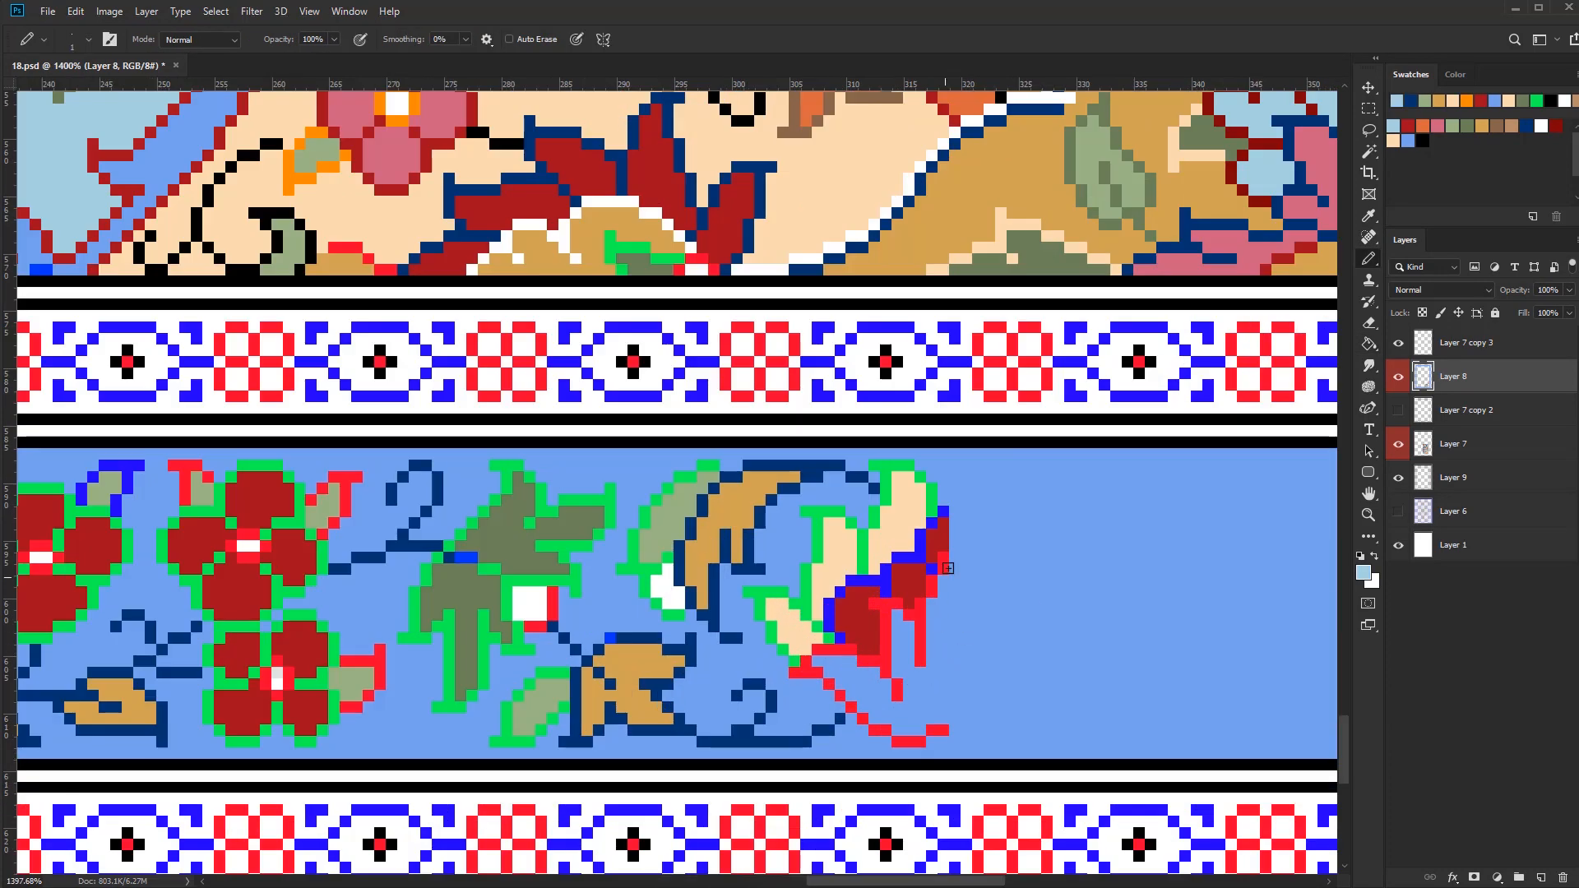
left_click_drag(897, 612, 897, 663)
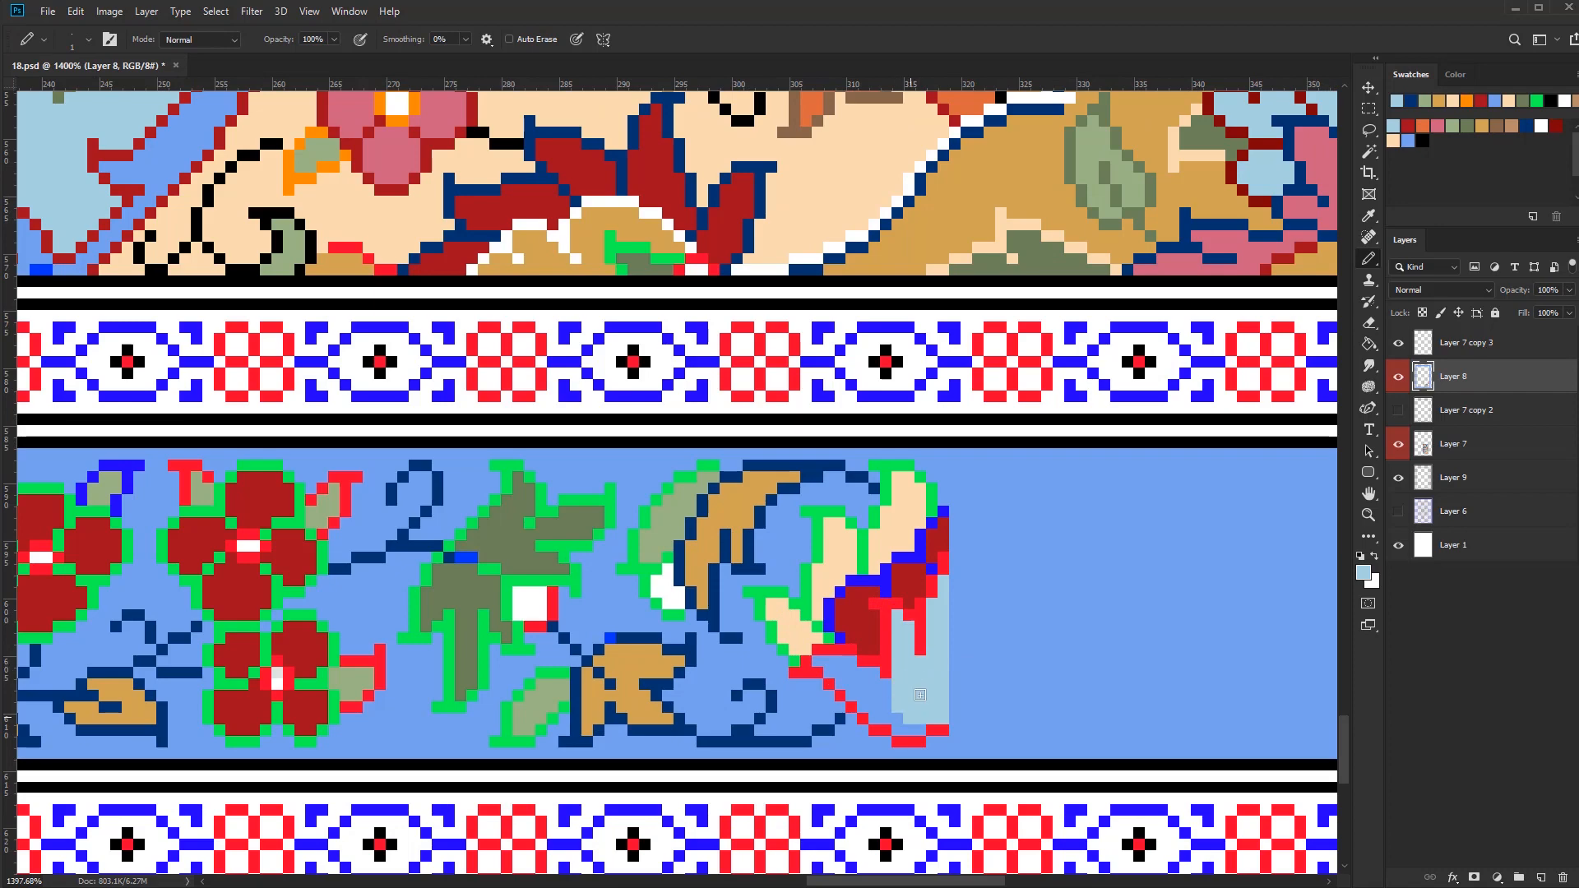
left_click(864, 653, "alt")
scroll(864, 652, "down", 4)
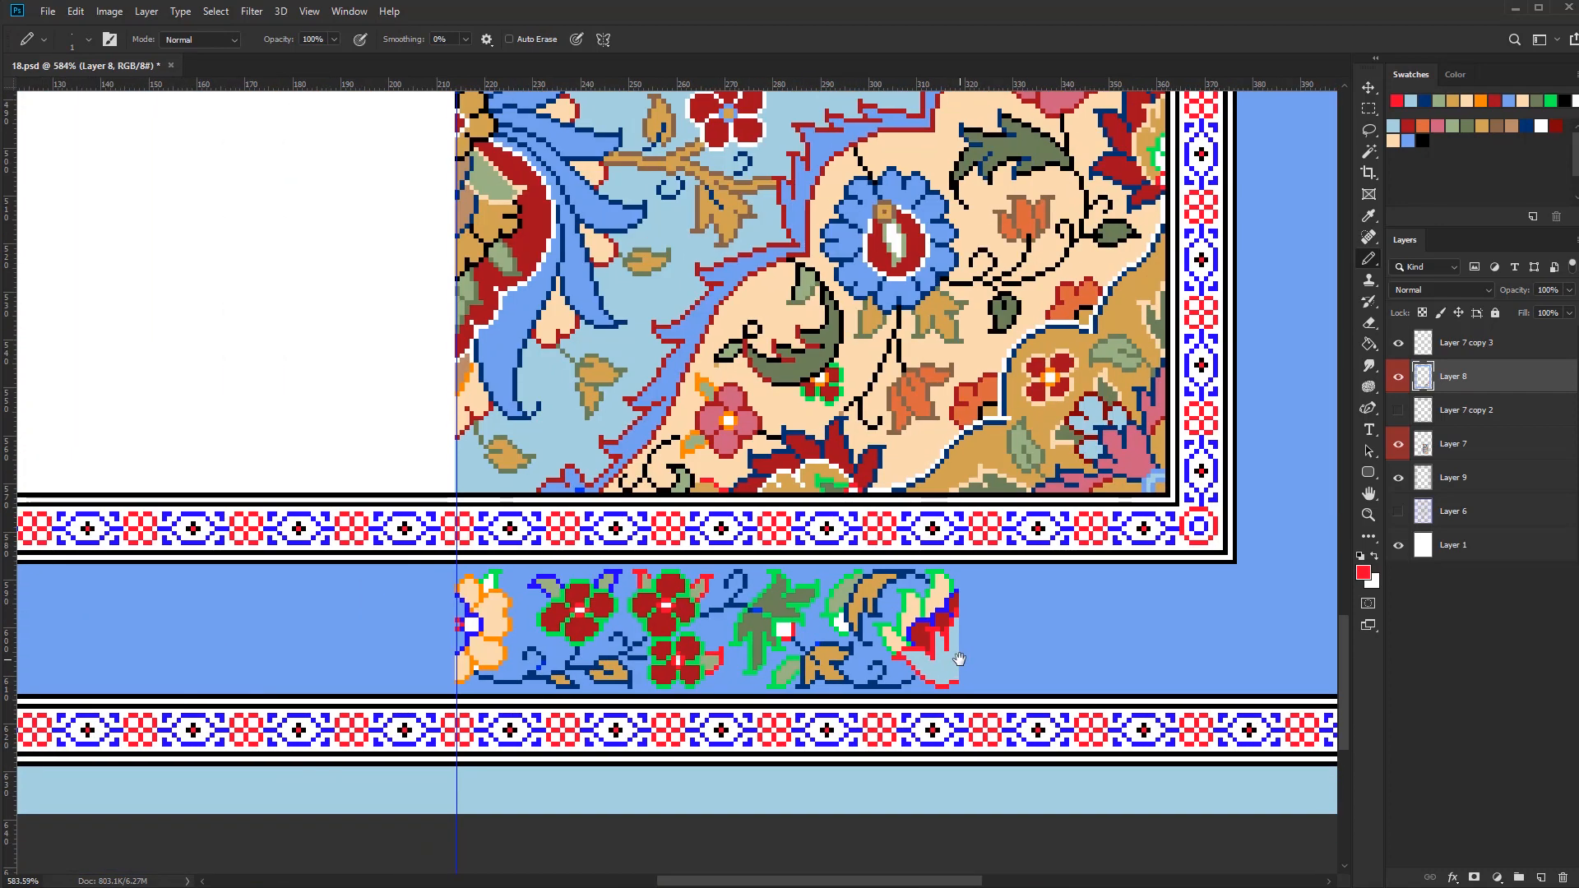
Retouch stray outline and stem pixels around the strip's flowers and leaves with the Pencil tool
scroll(713, 639, "up", 3)
left_click(709, 645, "alt")
left_click(702, 645, "alt")
mouse_move(686, 636)
left_mouse_down()
mouse_move(693, 740)
mouse_move(754, 708)
mouse_move(726, 679)
mouse_move(739, 687)
mouse_move(745, 623)
left_mouse_up()
scroll(792, 727, "up", 2)
left_click(800, 696, "alt")
left_click(788, 695)
scroll(792, 727, "down", 4)
Recolour the green outlines of the border strip's three red flowers in cream
left_click(575, 682, "alt")
scroll(674, 679, "up", 4)
left_click(738, 671, "alt")
left_click(749, 687, "alt")
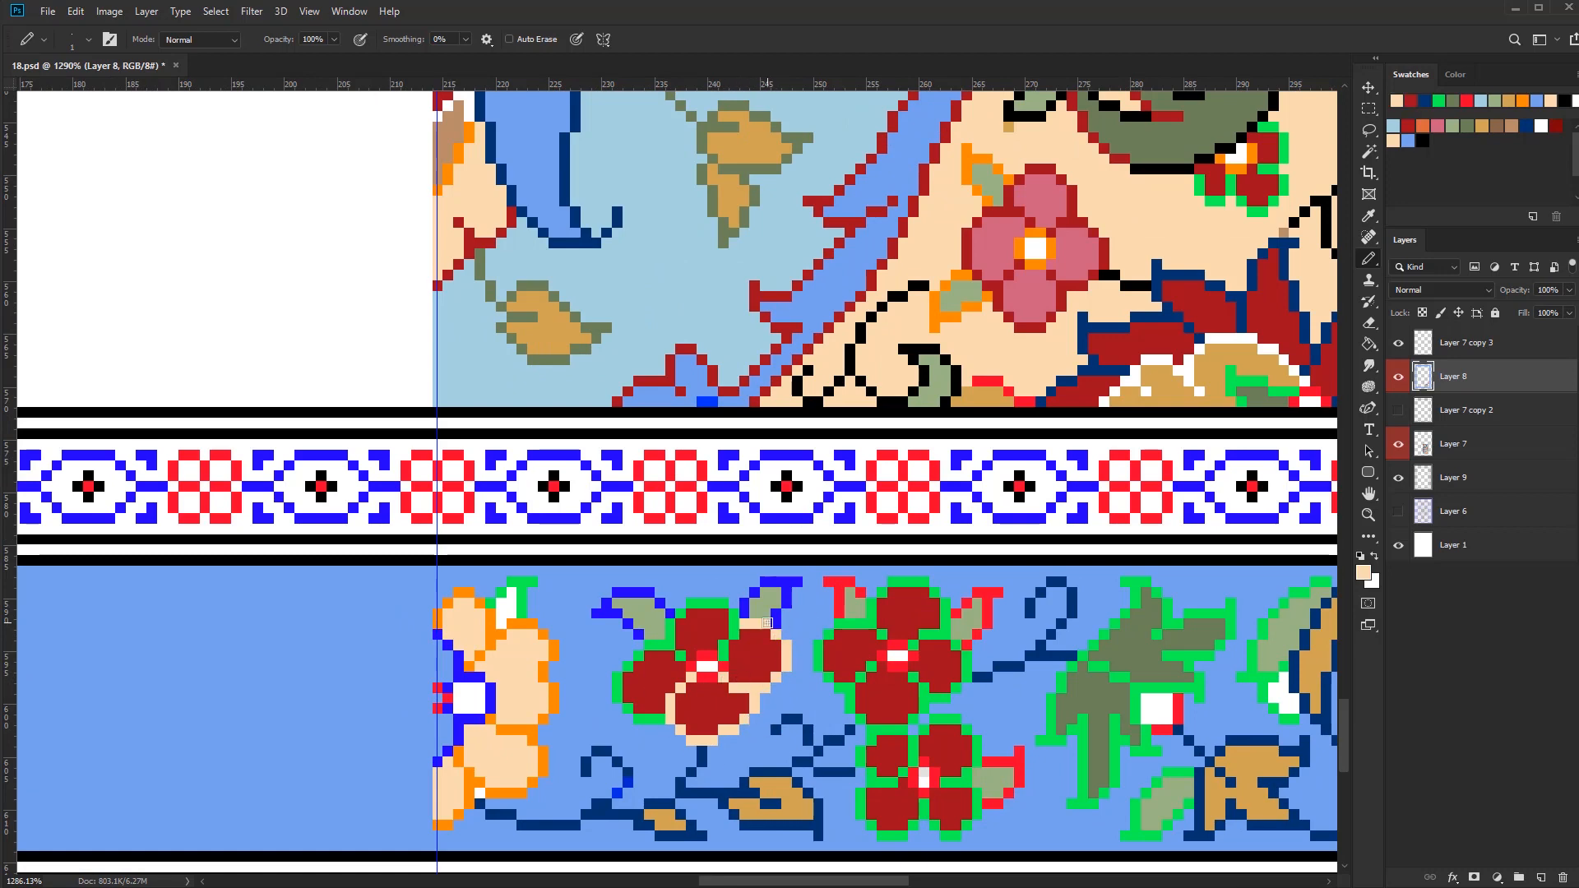
scroll(706, 726, "up", 2)
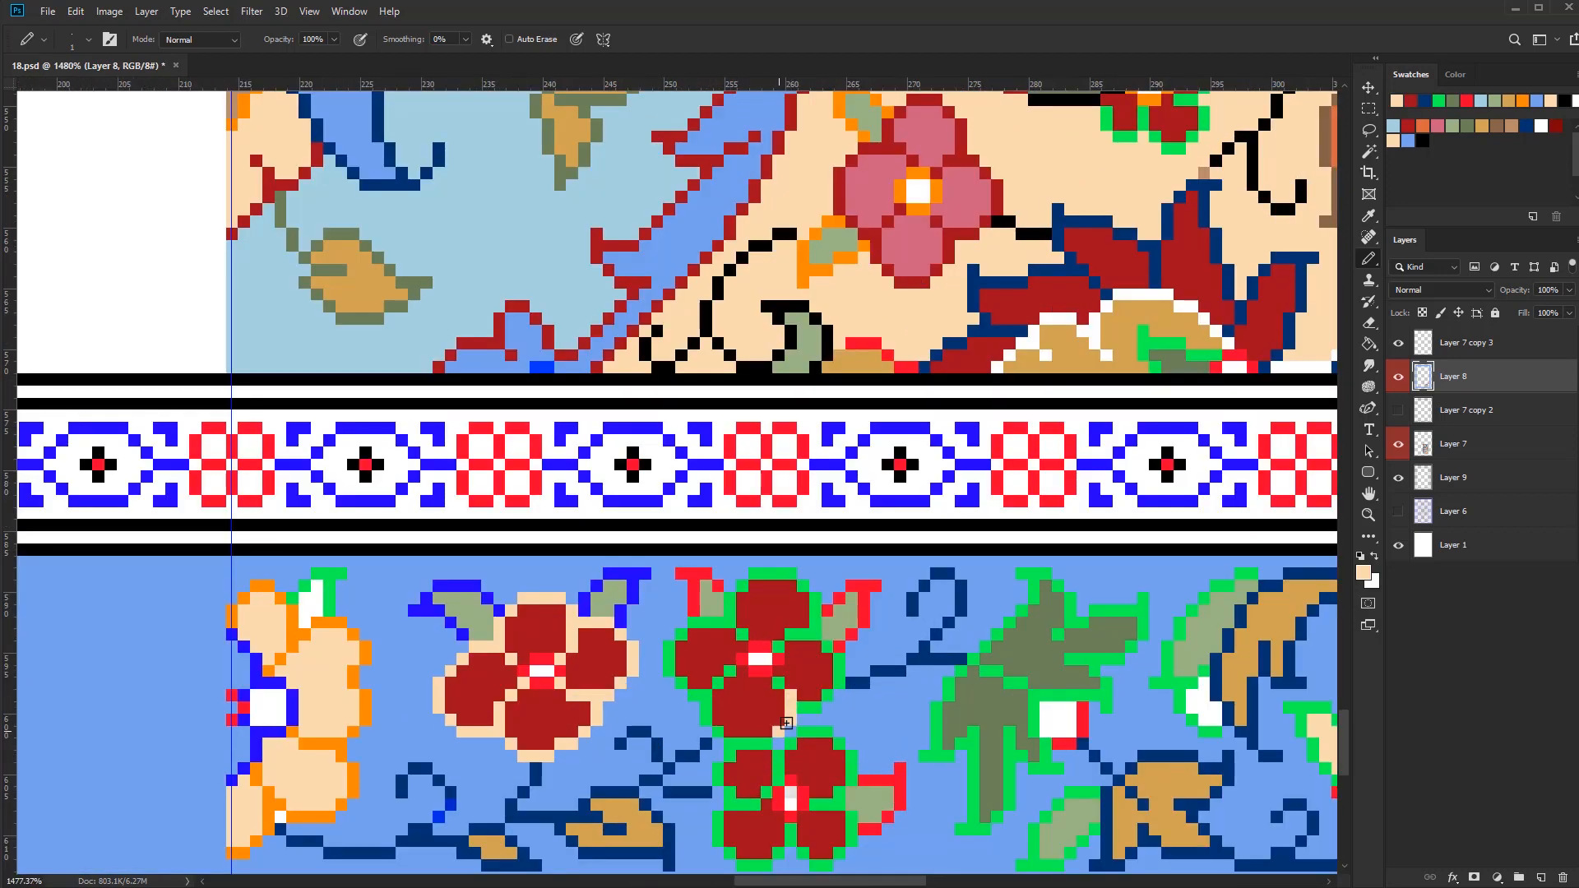
scroll(794, 646, "down", 1)
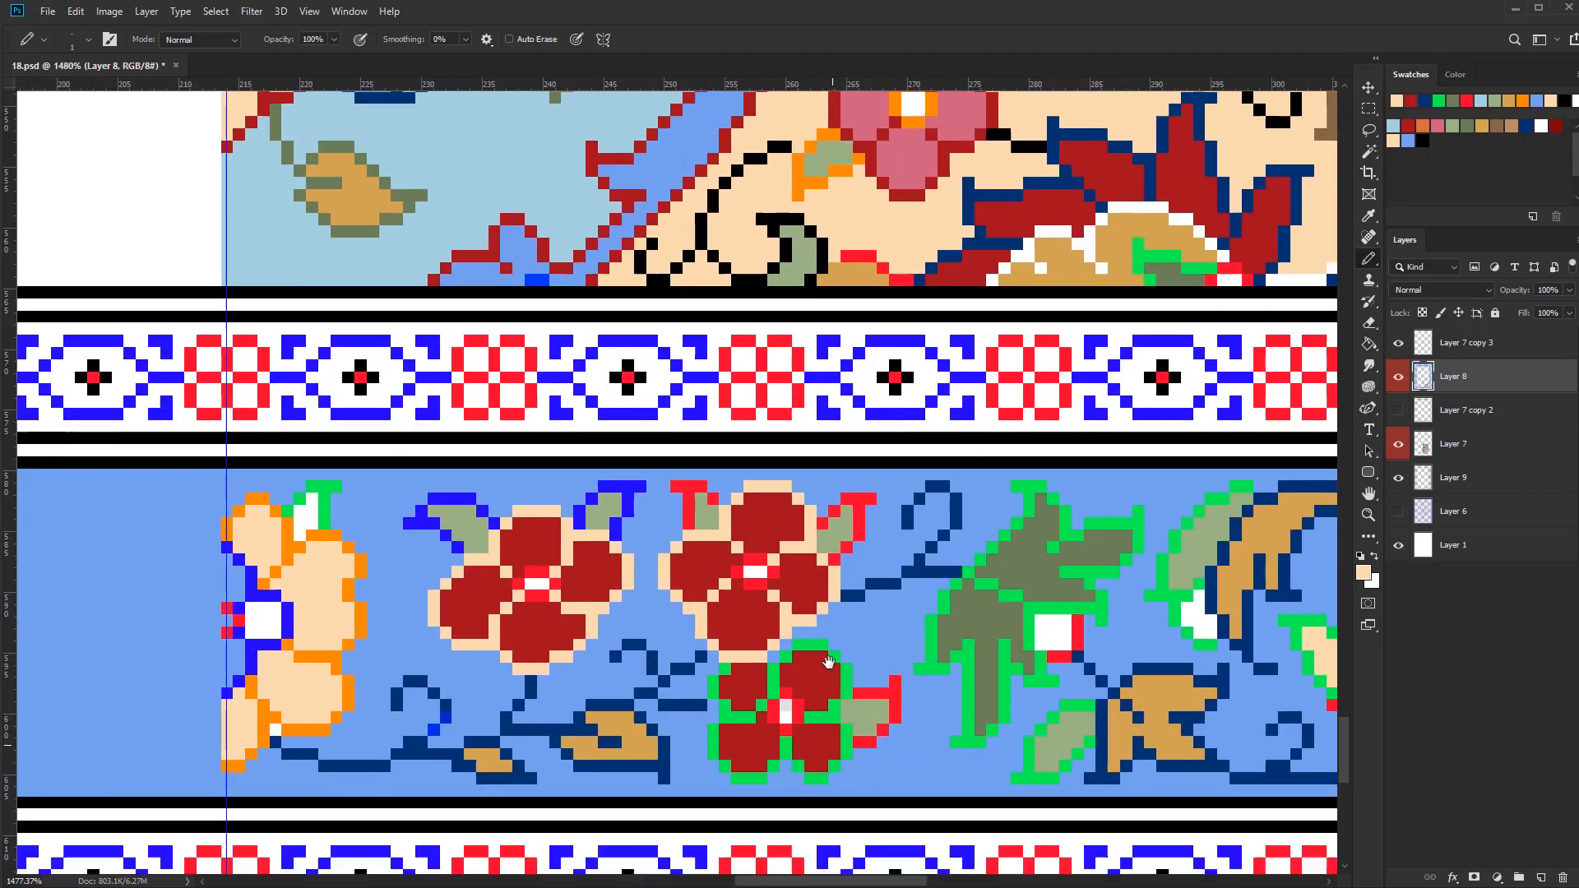
left_click_drag(713, 690, 726, 669)
scroll(874, 691, "down", 5)
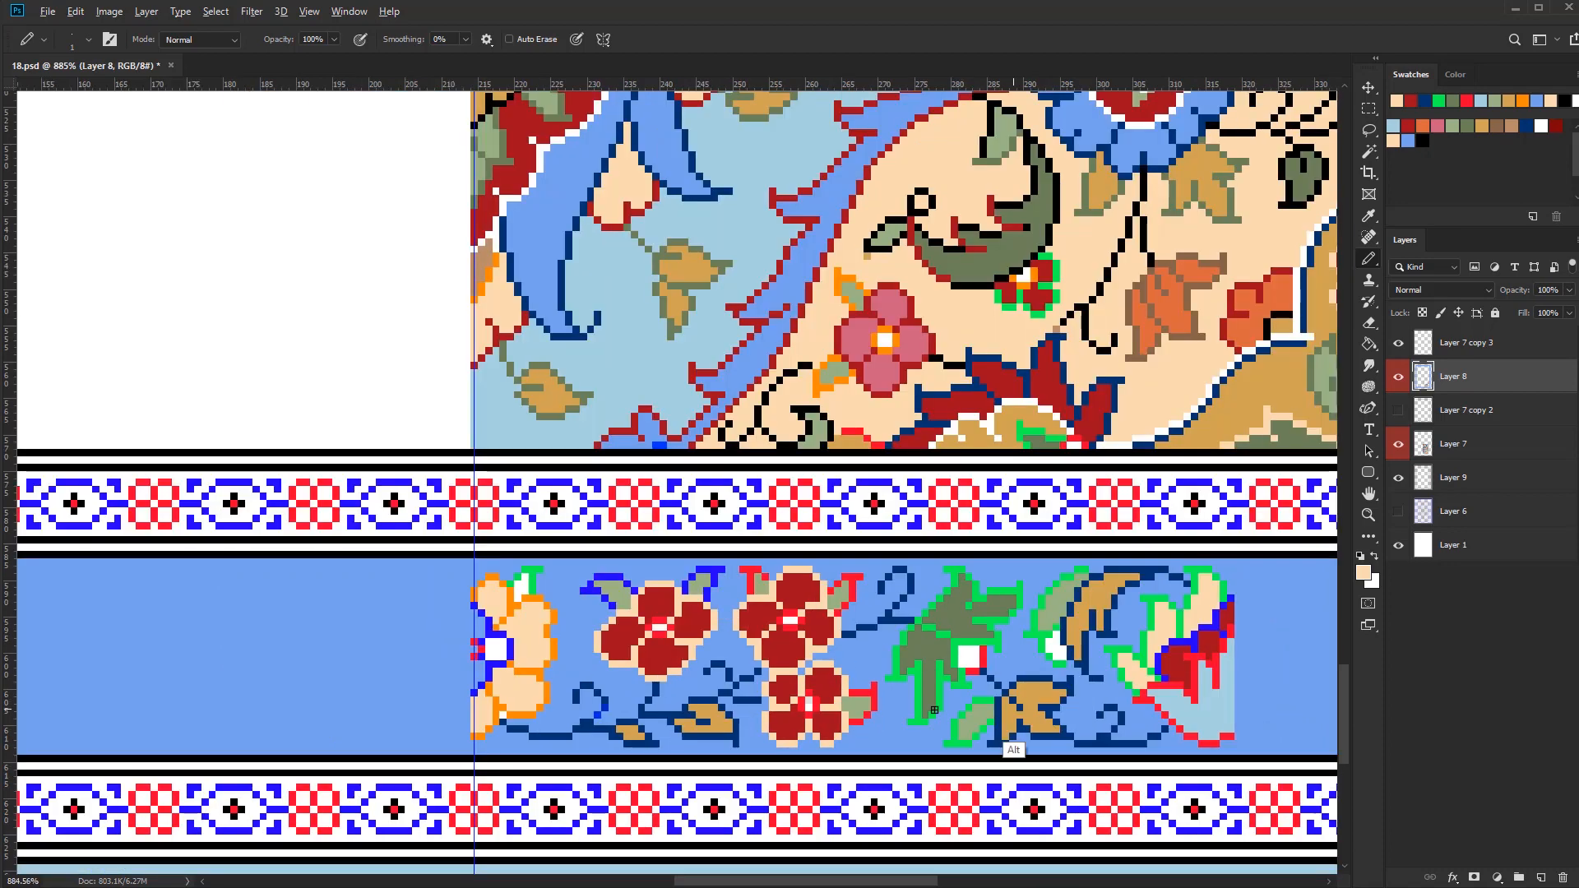
Repaint the centres of the strip's three red flowers in gold and navy, and save the file
left_click(1019, 735, "alt")
scroll(886, 726, "up", 5)
left_click_drag(556, 576, 546, 576)
scroll(747, 714, "down", 9)
left_click(726, 705, "alt")
scroll(737, 652, "up", 8)
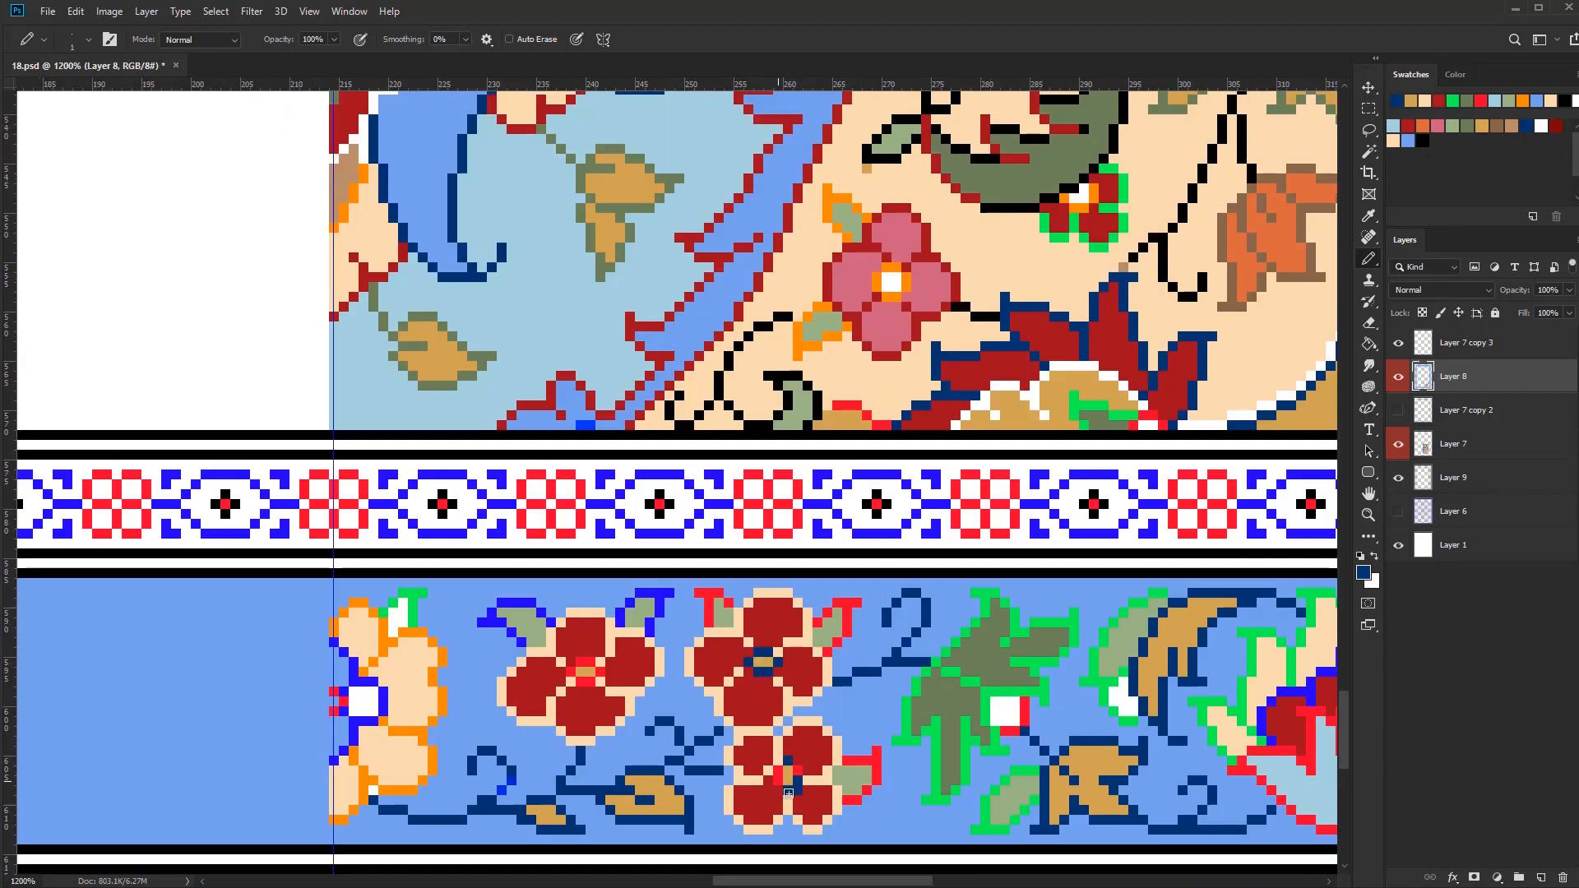
scroll(788, 792, "down", 5)
scroll(847, 775, "up", 3)
key("ctrl+s")
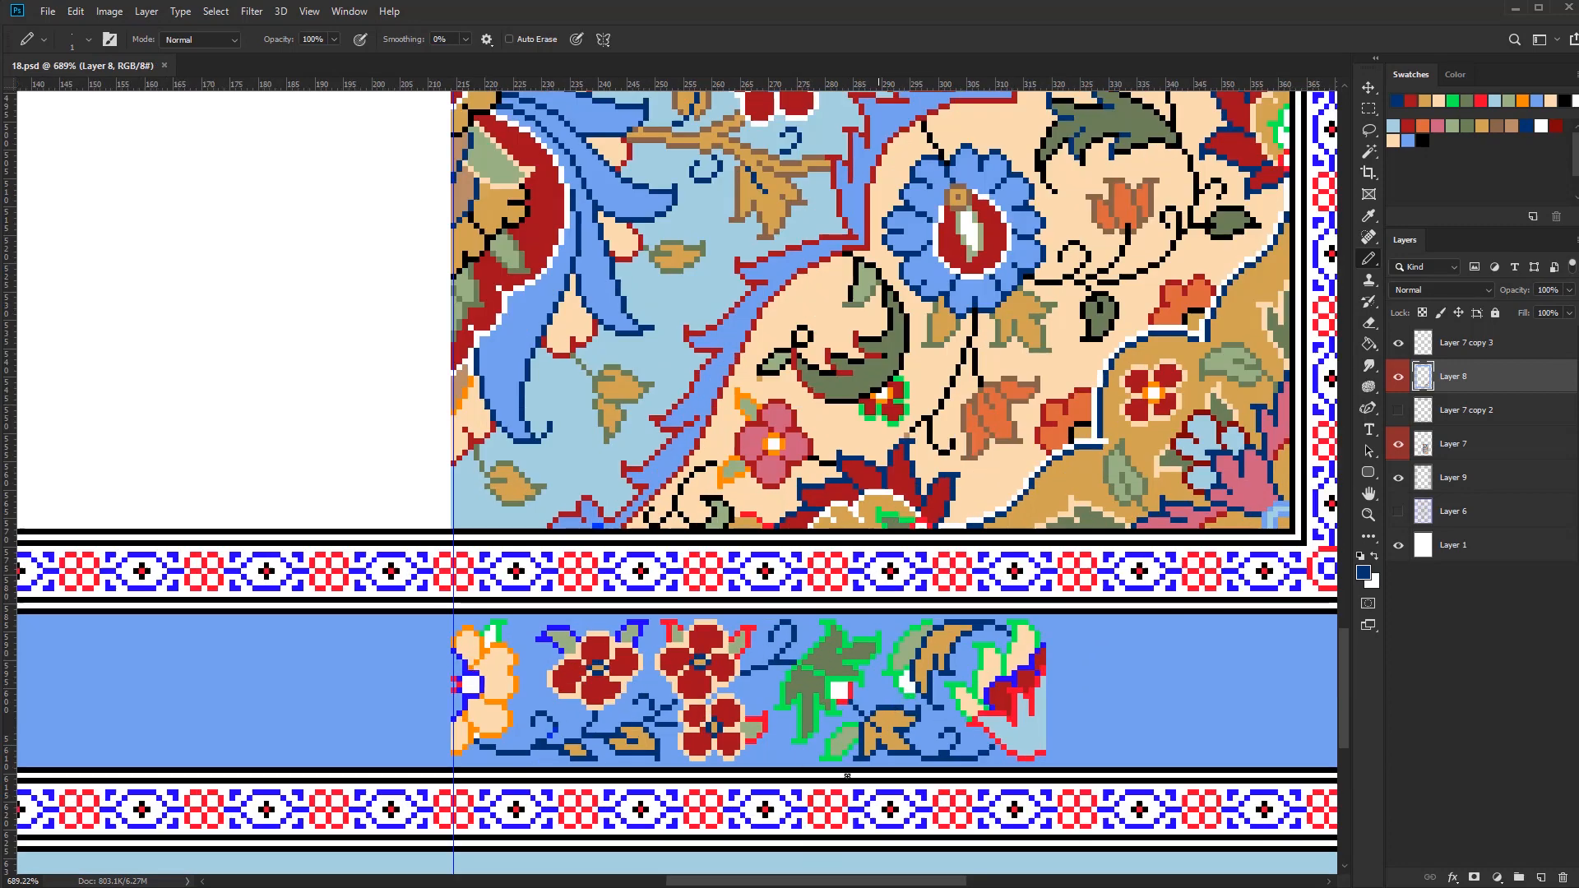
Recolour the green outline of the strip's large dark green leaf in black and clean up its edge pixels
scroll(848, 775, "down", 2)
scroll(868, 650, "up", 4)
left_click(868, 642, "alt")
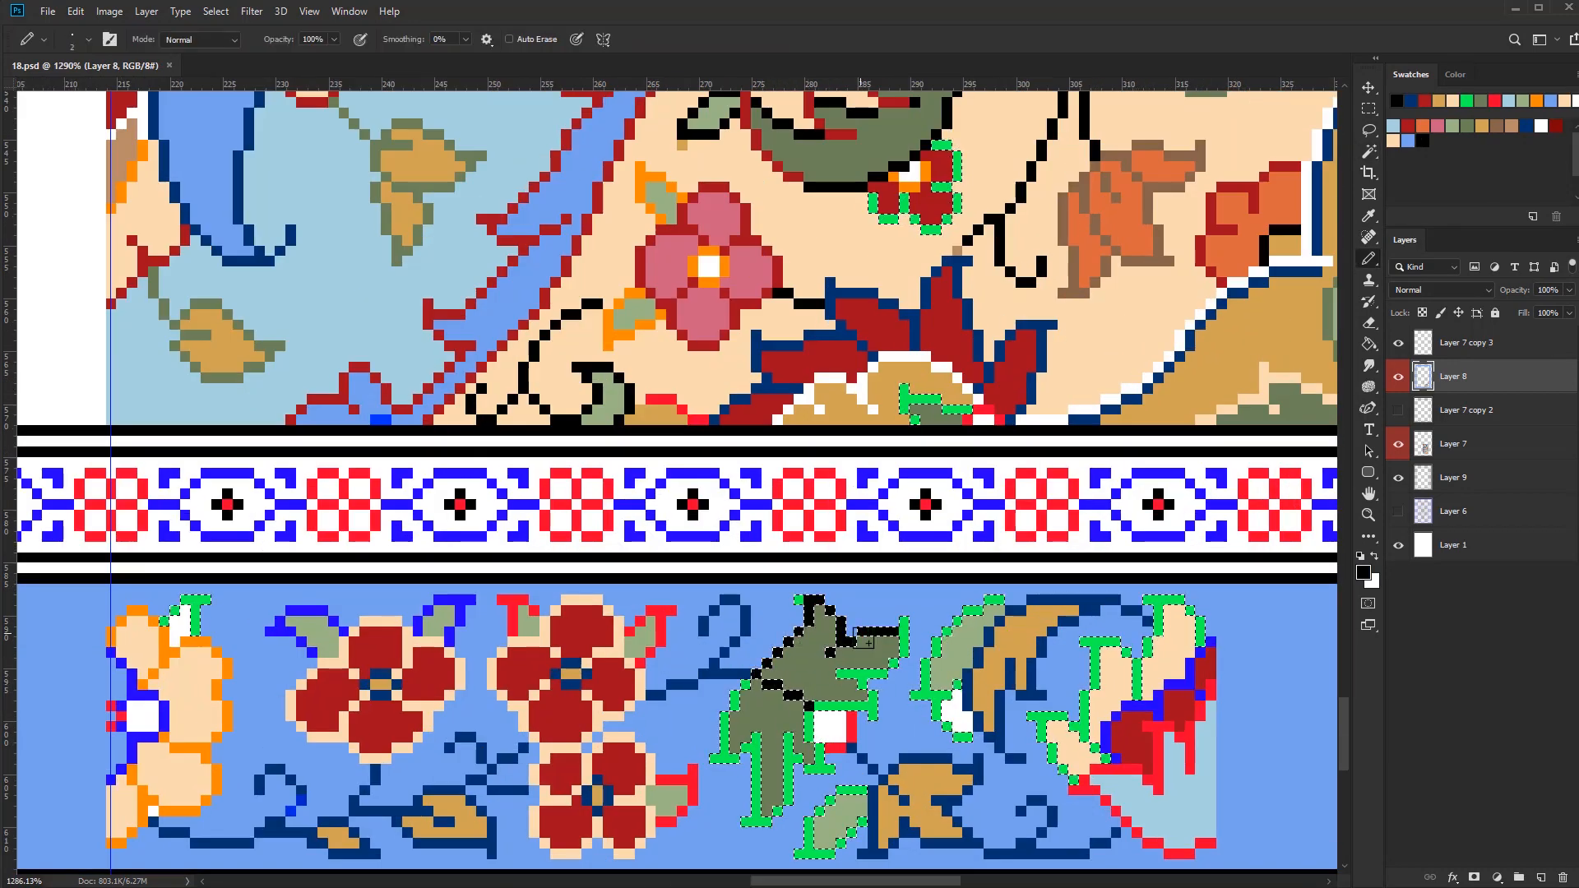
mouse_move(863, 640)
left_mouse_down()
mouse_move(728, 728)
mouse_move(813, 722)
mouse_move(771, 715)
left_mouse_up()
left_click(780, 686, "alt")
left_click(753, 728, "alt")
scroll(844, 772, "up", 2)
left_click(784, 724, "alt")
left_click(769, 704, "alt")
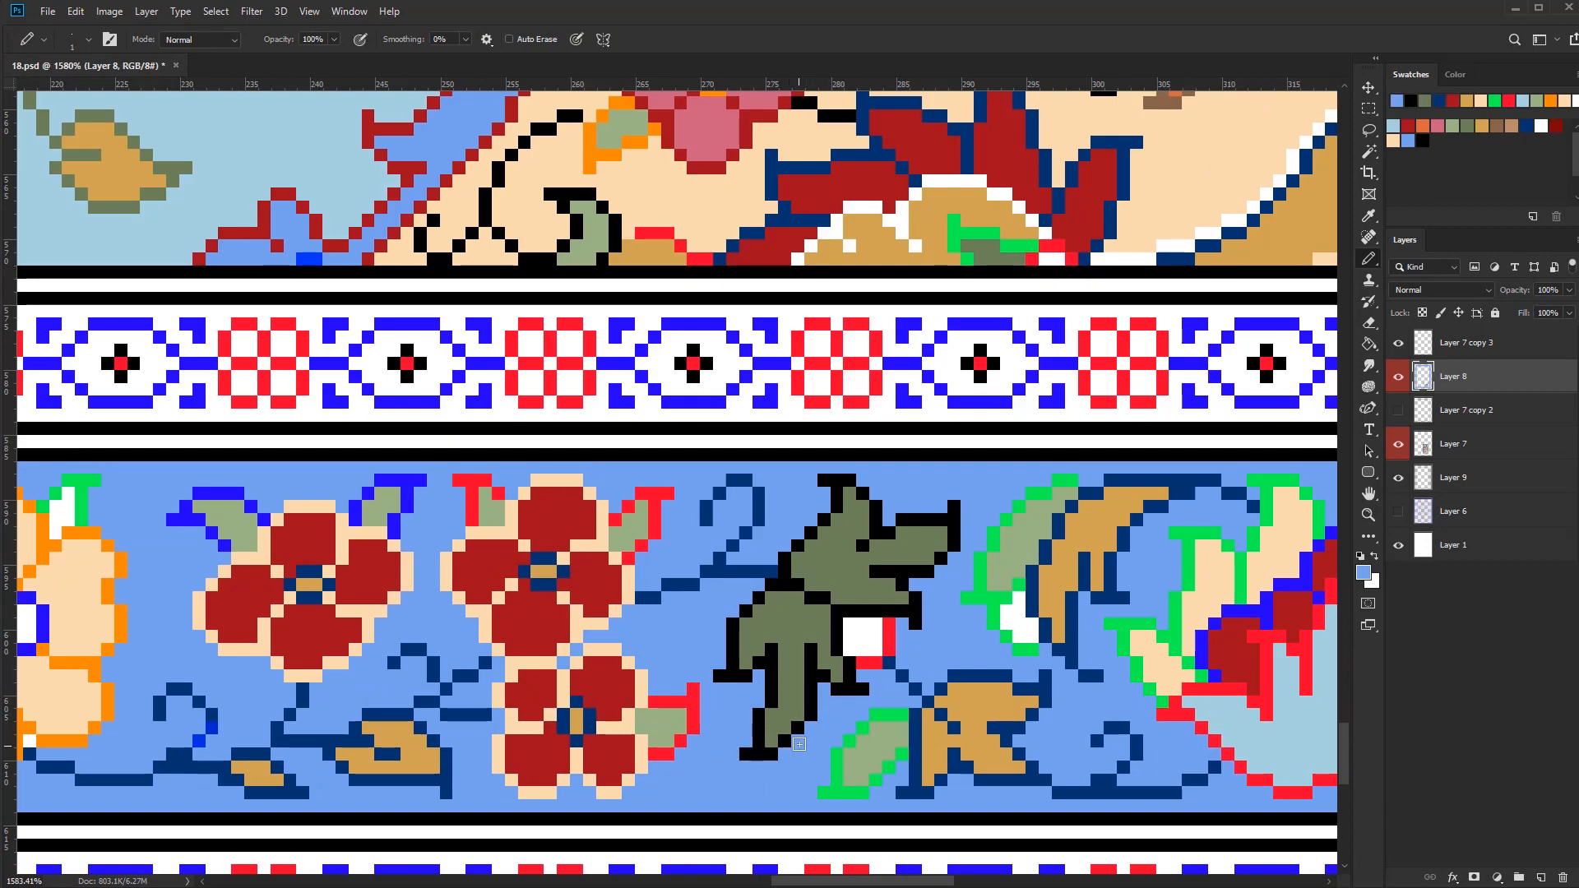
scroll(798, 744, "down", 1)
scroll(771, 730, "down", 4)
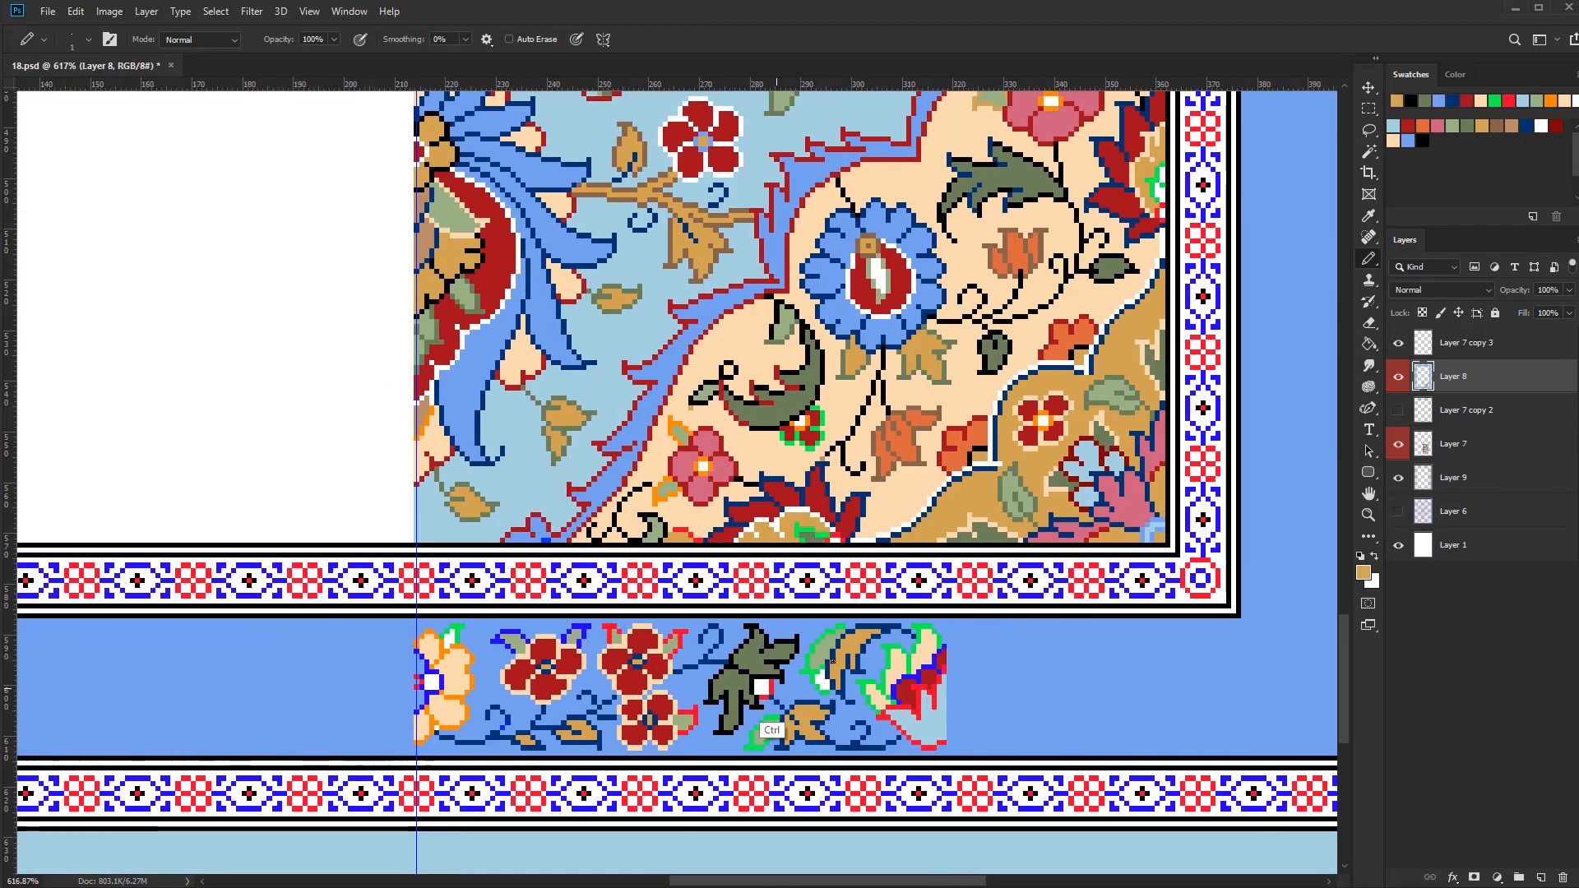
Paint the white bud beside the dark leaf gold with a dark red edge
scroll(759, 688, "up", 4)
left_click(580, 723, "alt")
left_click_drag(756, 677, 799, 724)
scroll(838, 728, "down", 5)
scroll(832, 737, "up", 4)
Recolour the outlines of the light green leaves beneath the bud and around the red flowers in dark green
left_click(746, 695, "alt")
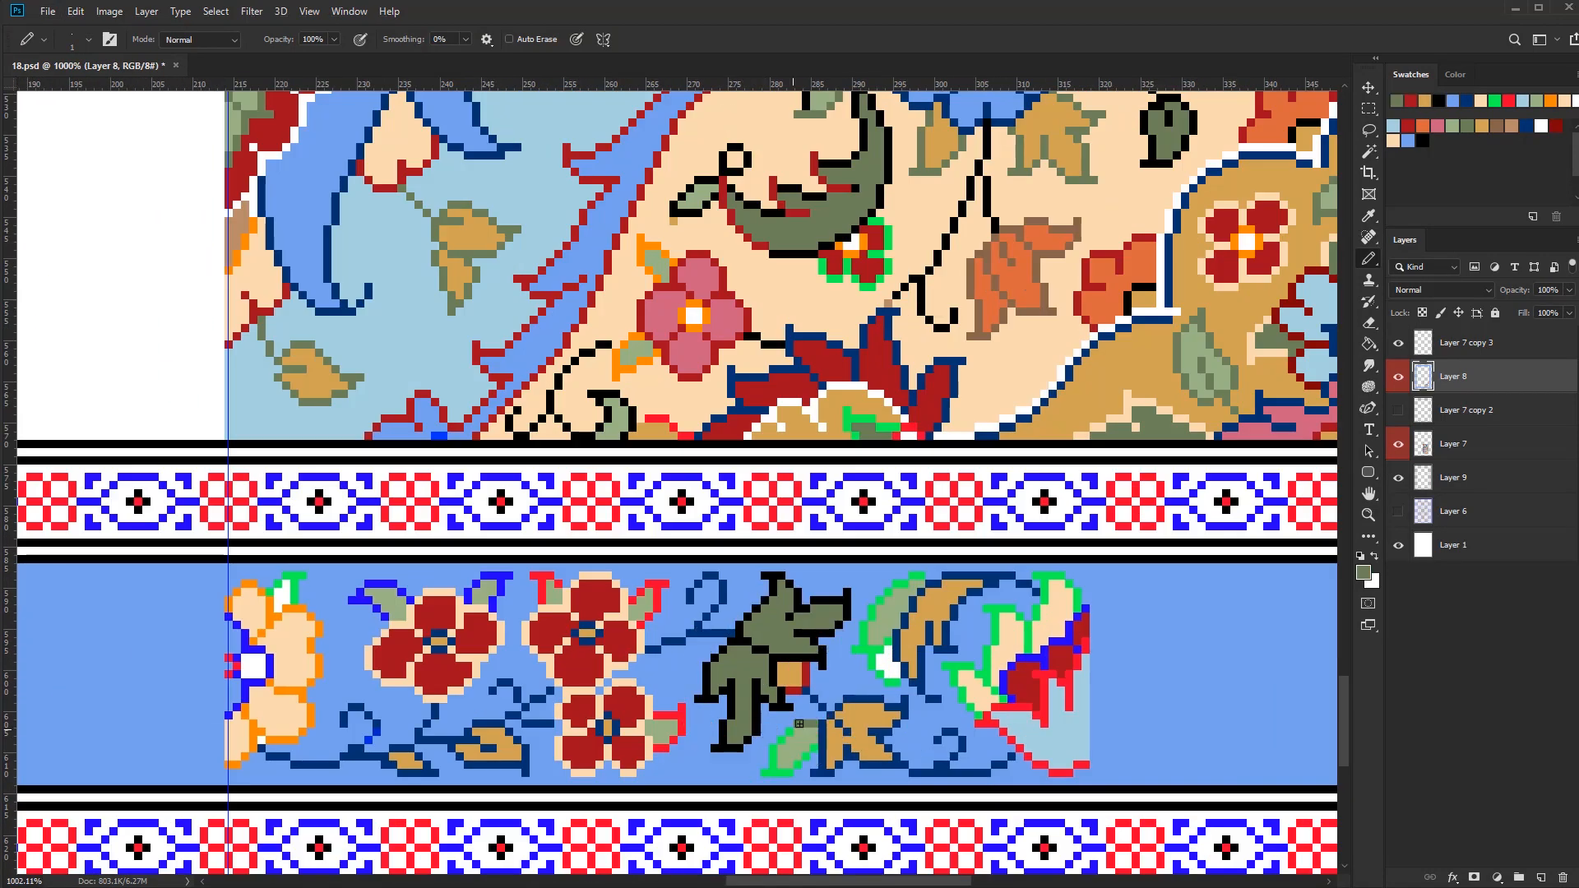
scroll(816, 747, "down", 4)
scroll(734, 720, "up", 6)
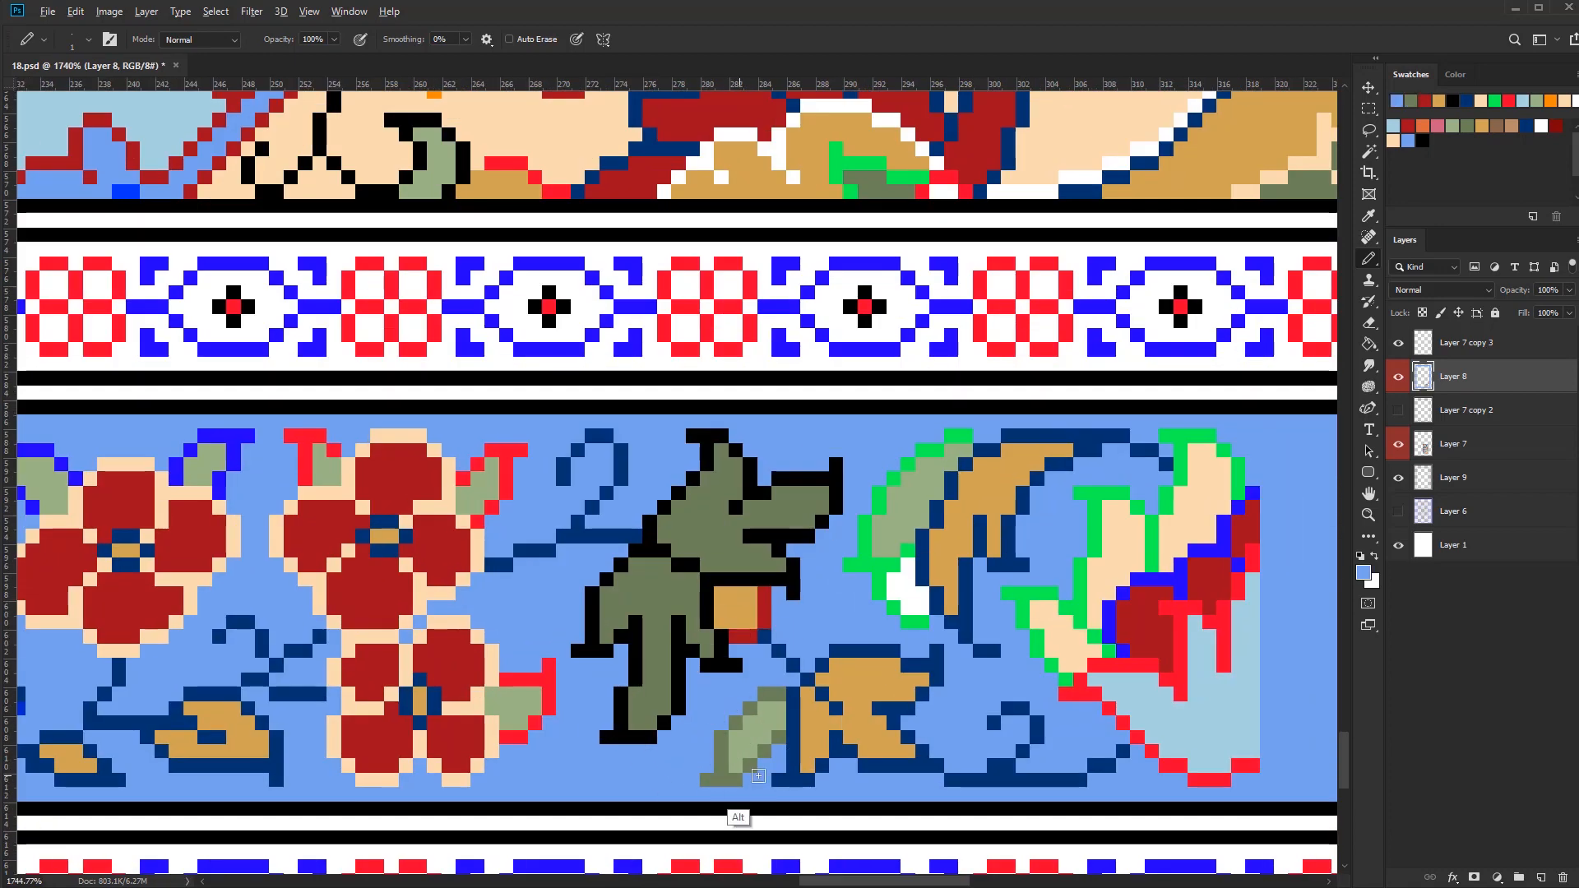
left_click(757, 775, "alt")
scroll(757, 775, "down", 2)
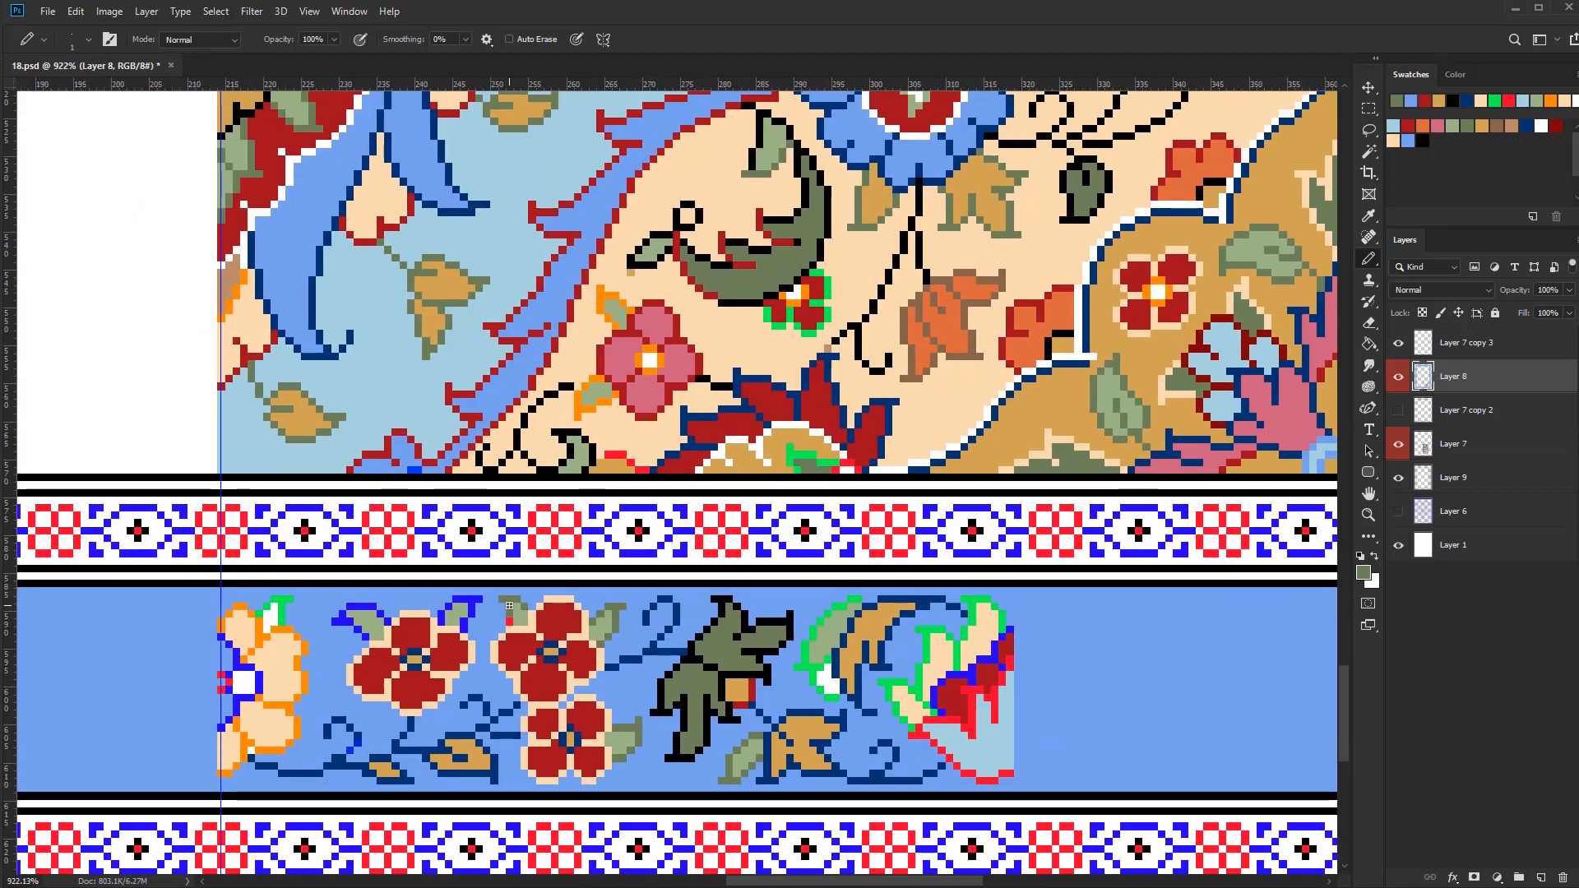
left_click_drag(509, 605, 748, 645)
left_click_drag(631, 653, 645, 682)
left_click_drag(538, 659, 561, 666)
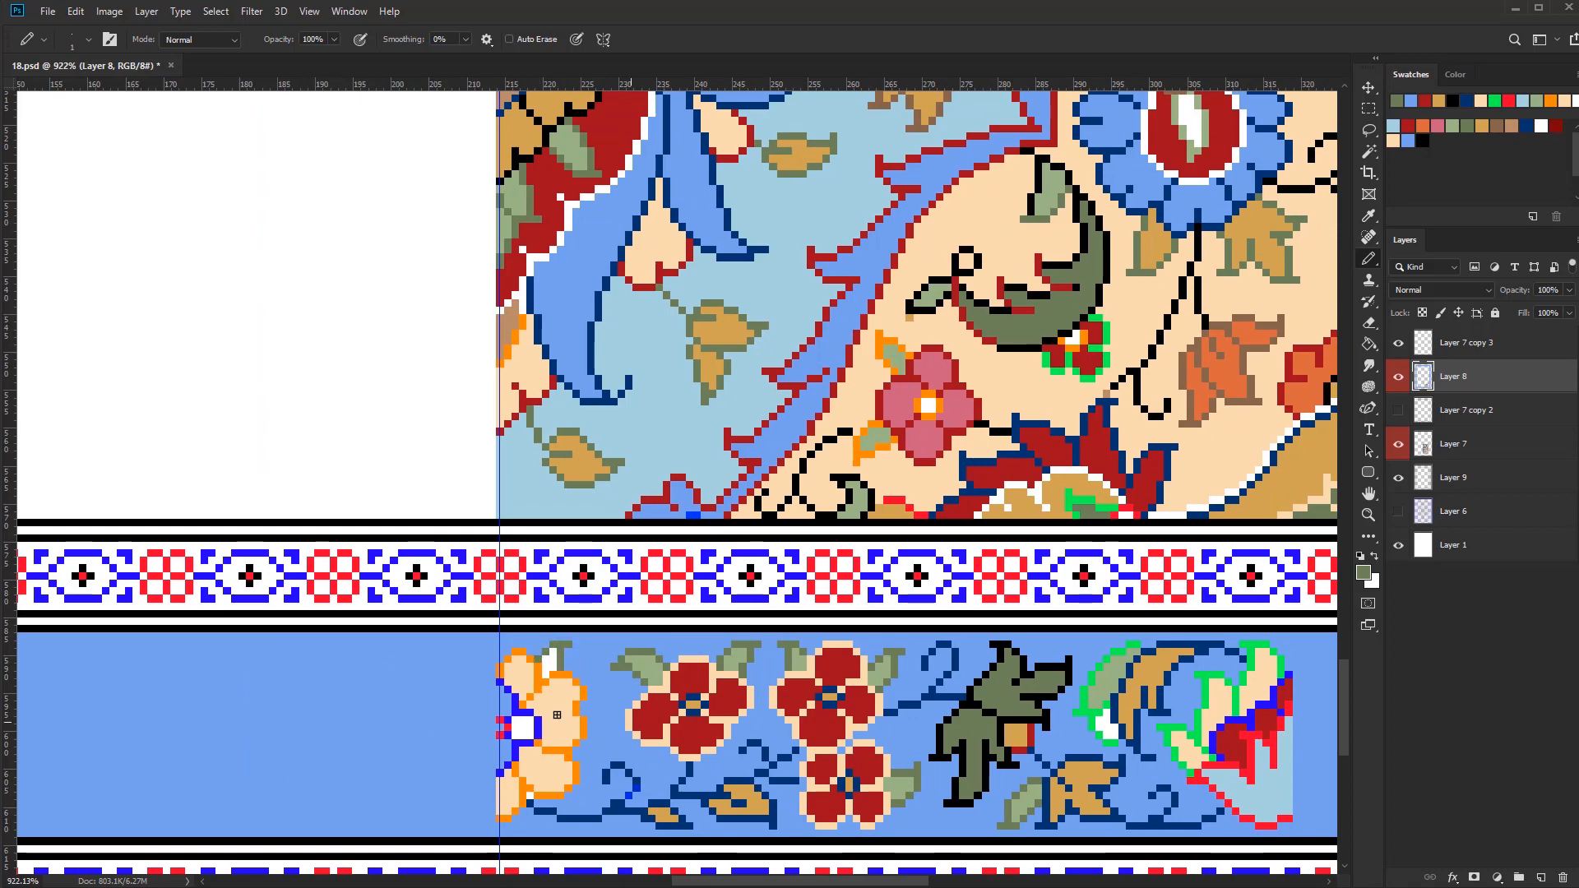
Paint the half flower's small leaf gold and recolour the flower's orange petal outlines in dark red
left_click(635, 789, "alt")
scroll(635, 789, "down", 1)
left_click_drag(650, 769, 714, 746)
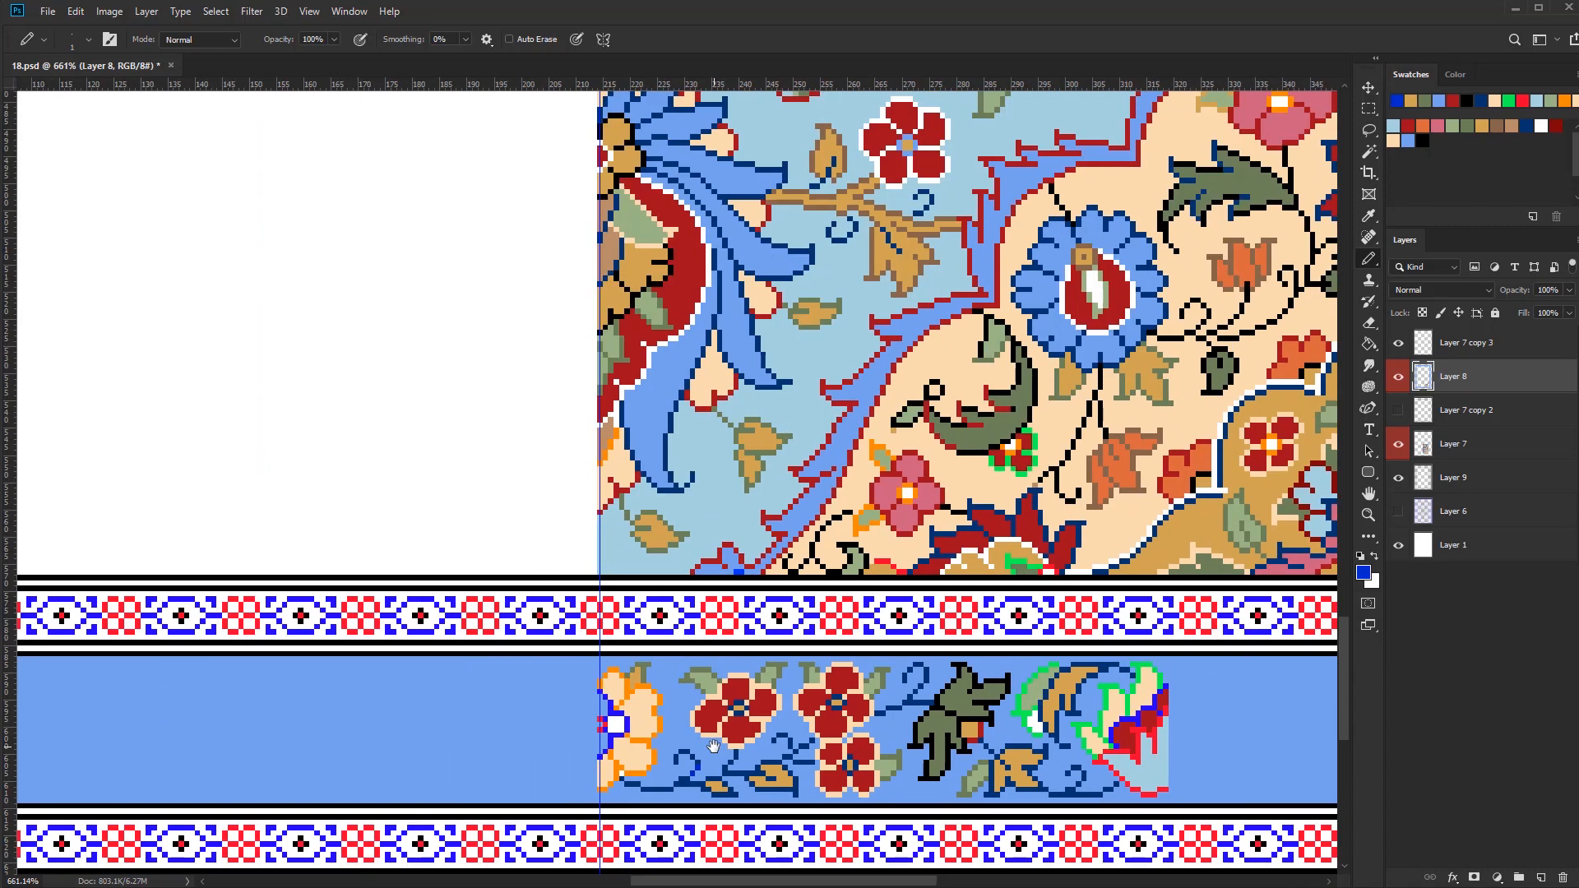
key("w")
left_click(661, 718)
key("b")
left_click(707, 720, "alt")
key("bracketright")
key("bracketright")
key("bracketright")
key("bracketright")
key("bracketright")
left_click_drag(610, 686, 633, 764)
key("ctrl+d")
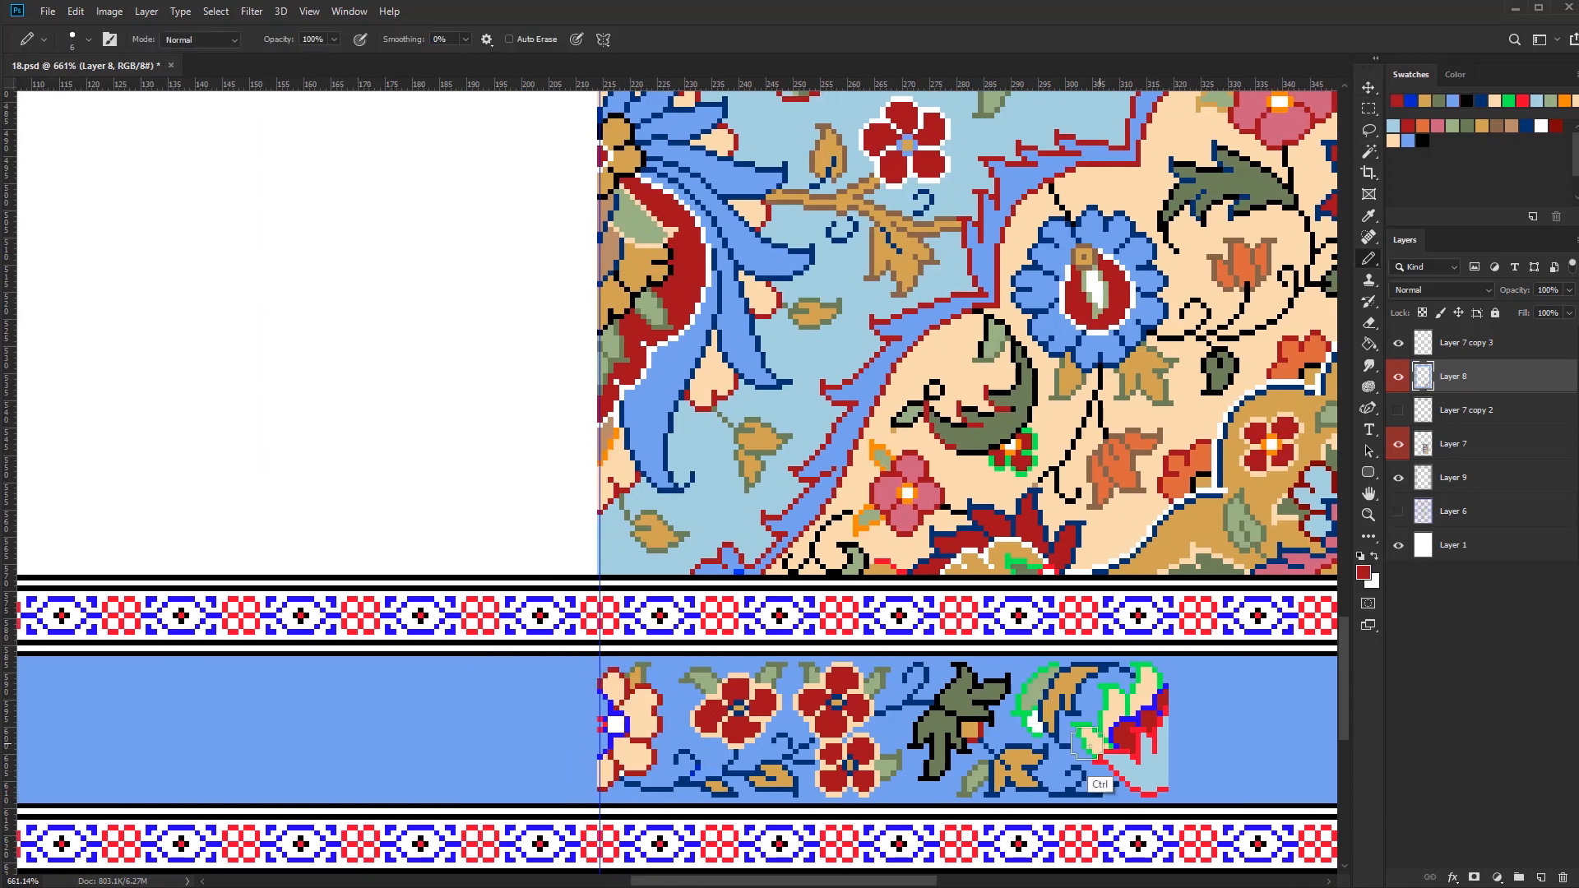
Retouch the pixels where the stem meets the half flower in navy with a one-pixel pencil
scroll(921, 826, "up", 2)
key("bracketleft")
key("bracketleft")
key("bracketleft")
key("bracketleft")
key("bracketleft")
left_click(554, 780, "alt")
left_click(578, 781, "alt")
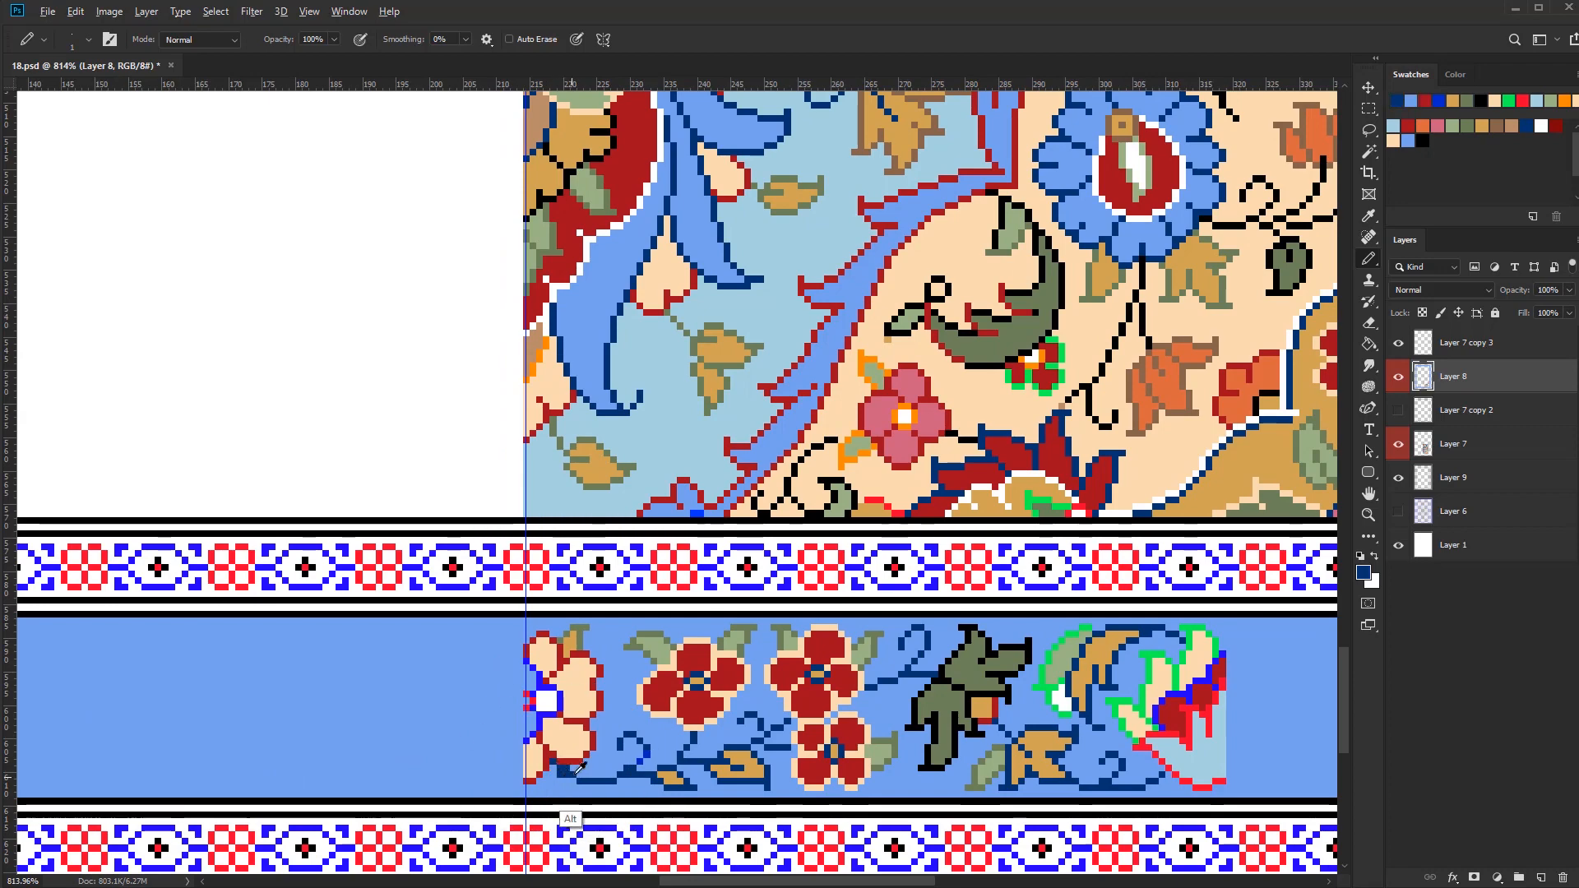
left_click(576, 774, "alt")
scroll(578, 773, "up", 1)
scroll(637, 764, "down", 1)
scroll(715, 754, "down", 2)
Recolour the bright blue outline around the half flower's centre in navy
mouse_move(716, 754)
left_mouse_down()
mouse_move(719, 779)
mouse_move(636, 813)
left_mouse_up()
left_click(1410, 100)
scroll(638, 740, "up", 5)
left_click(647, 729)
left_click(698, 767, "alt")
scroll(730, 711, "down", 5)
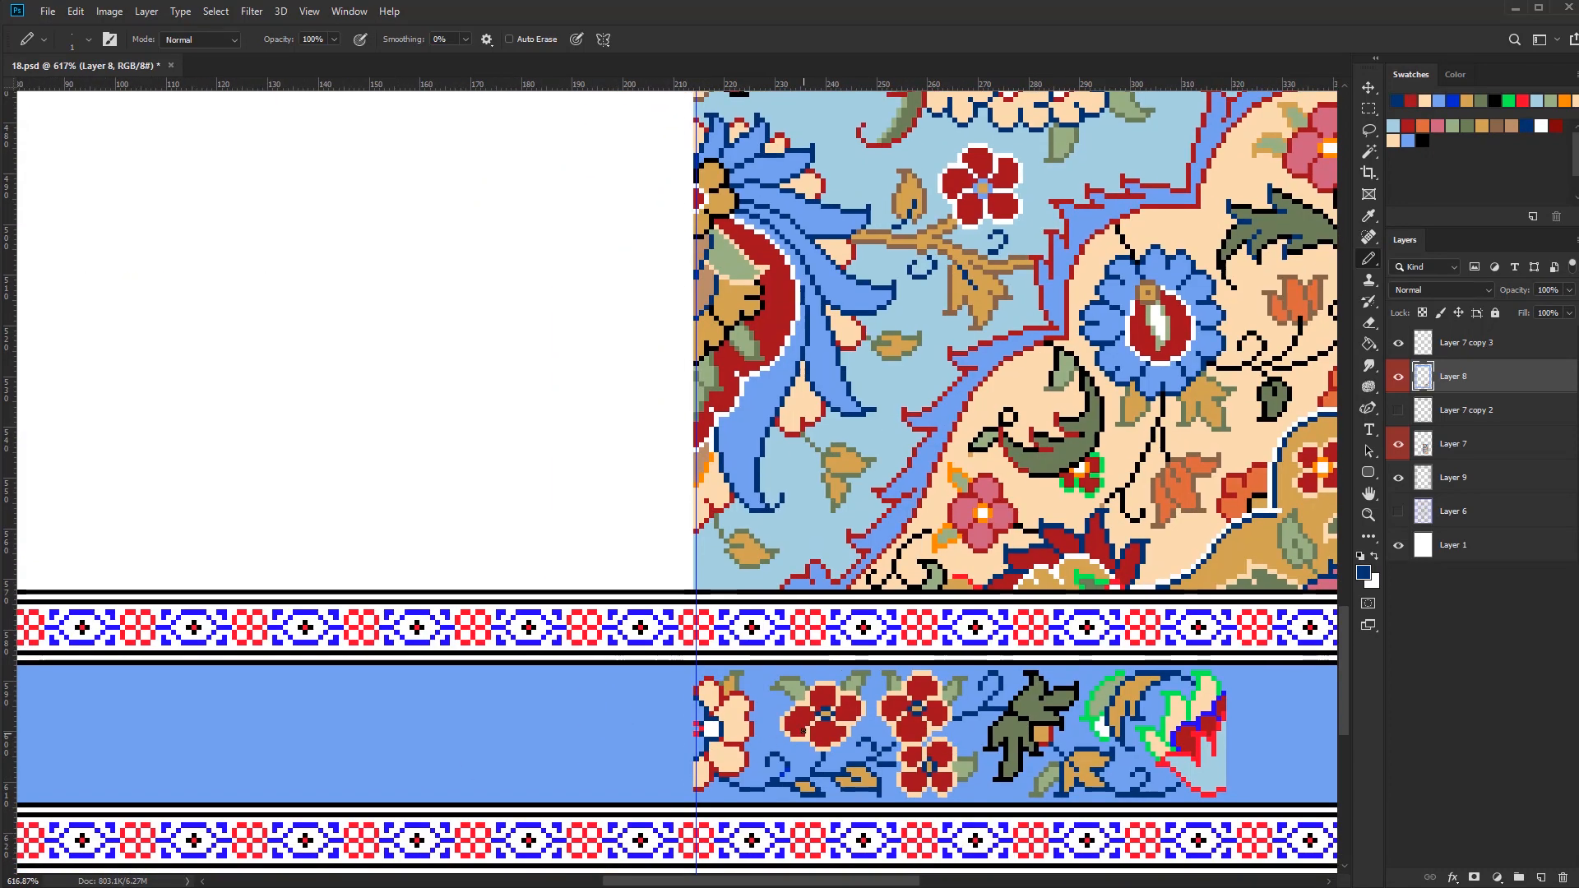
Paint the half flower's centre in orange with white accent pixels
left_click(1425, 125)
scroll(699, 708, "up", 4)
left_click_drag(692, 689, 691, 746)
left_click(1541, 126)
scroll(796, 807, "down", 6)
scroll(987, 781, "up", 5)
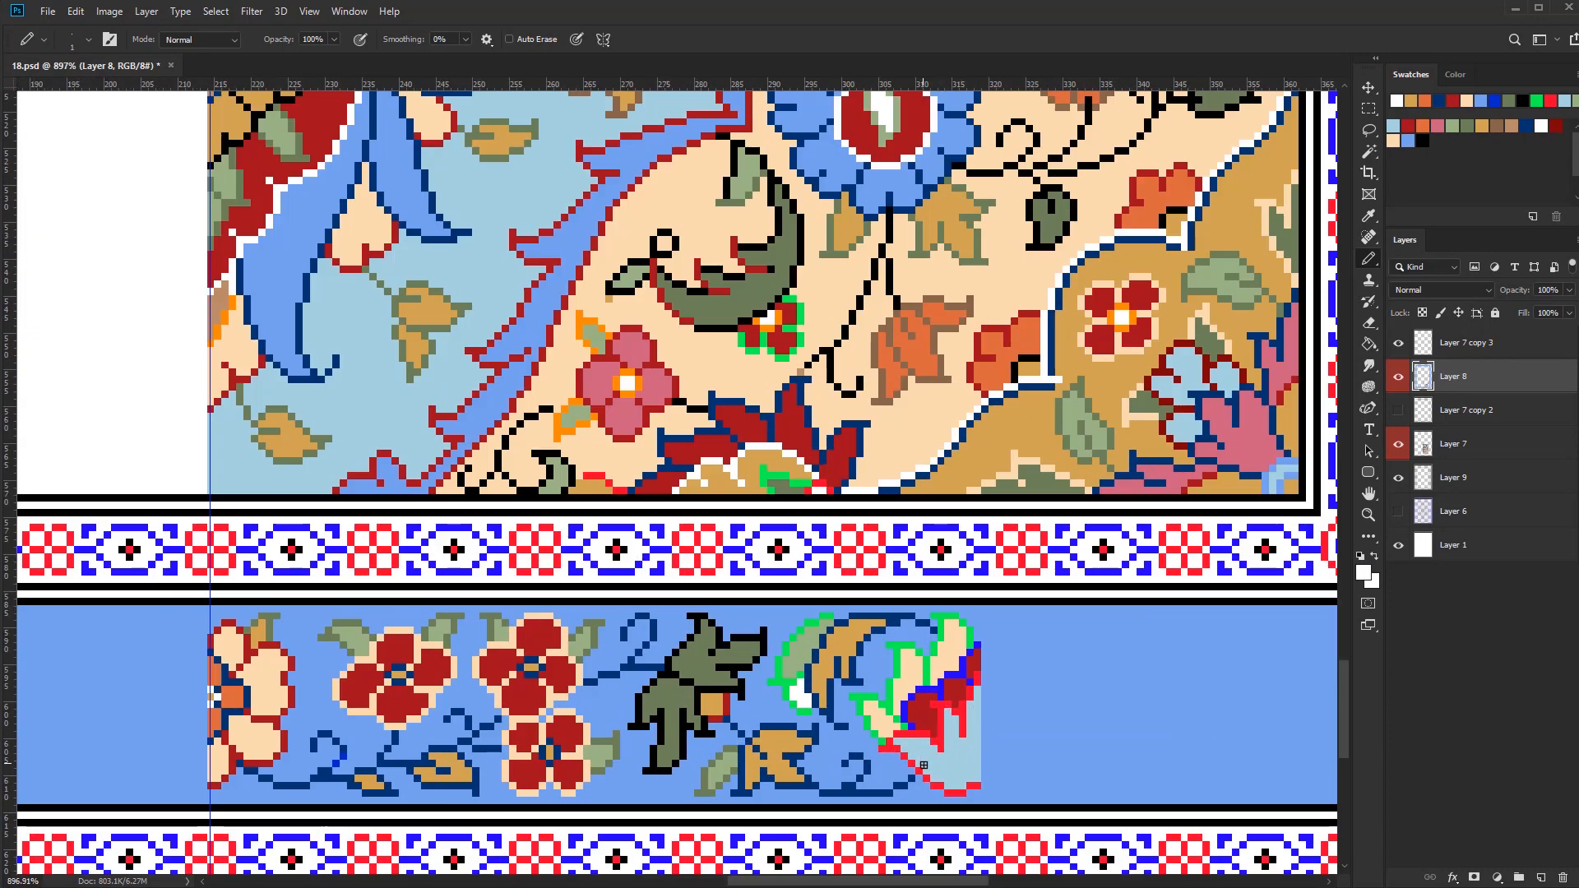
Recolour the strip's end flower, turning its green petal outlines dark red and its bright blue lines navy
left_click(924, 765, "alt")
scroll(880, 746, "up", 1)
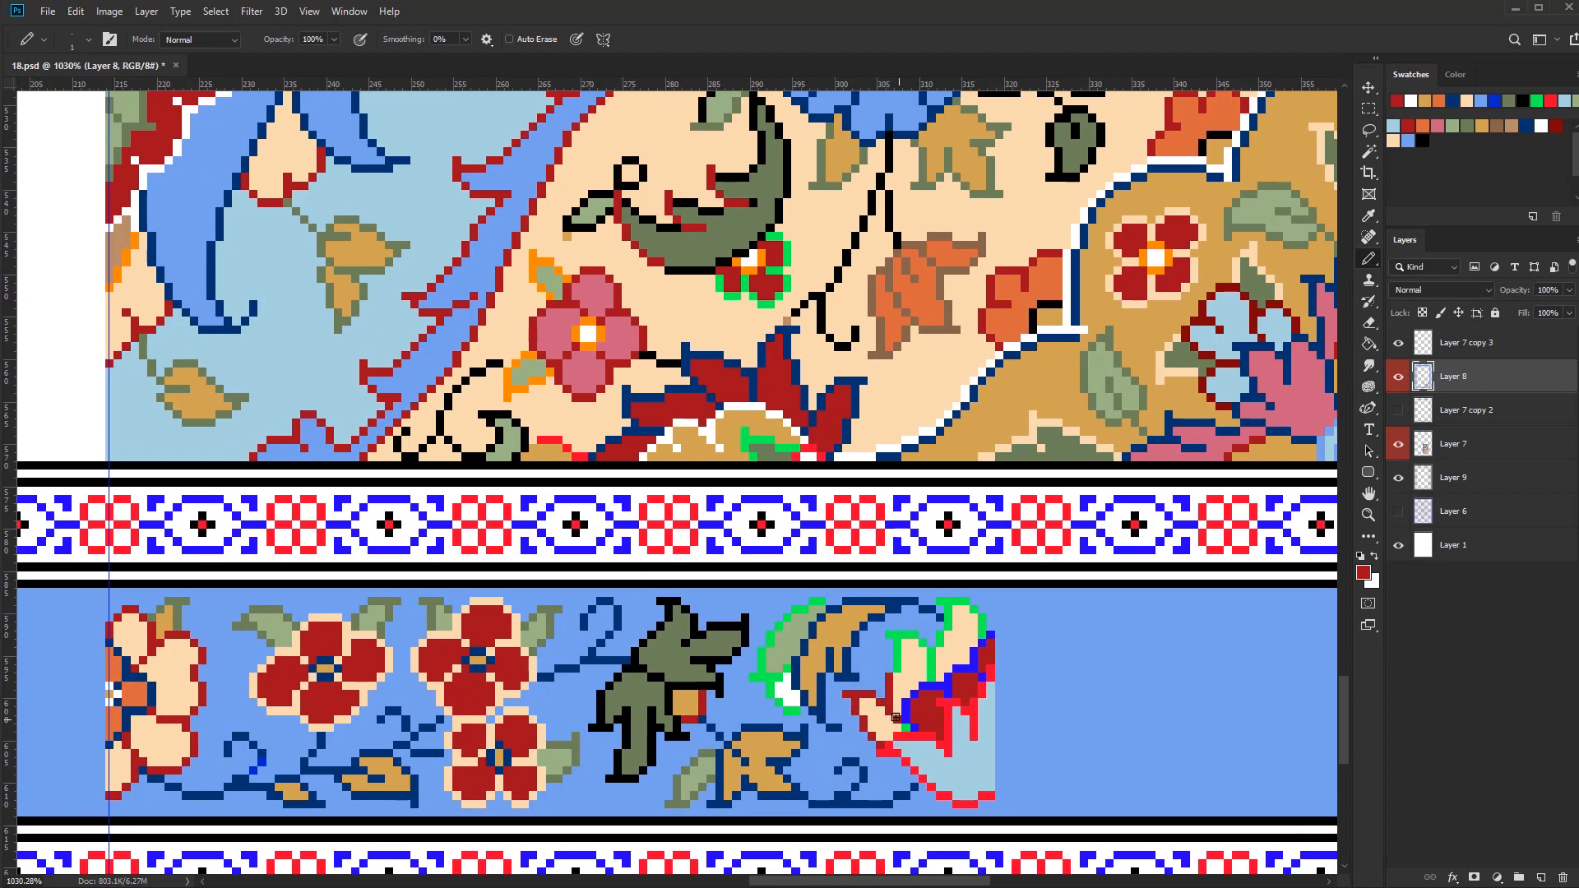
left_click_drag(974, 609, 982, 634)
mouse_move(990, 638)
left_mouse_down()
mouse_move(910, 682)
mouse_move(949, 631)
left_mouse_up()
left_click(1540, 126)
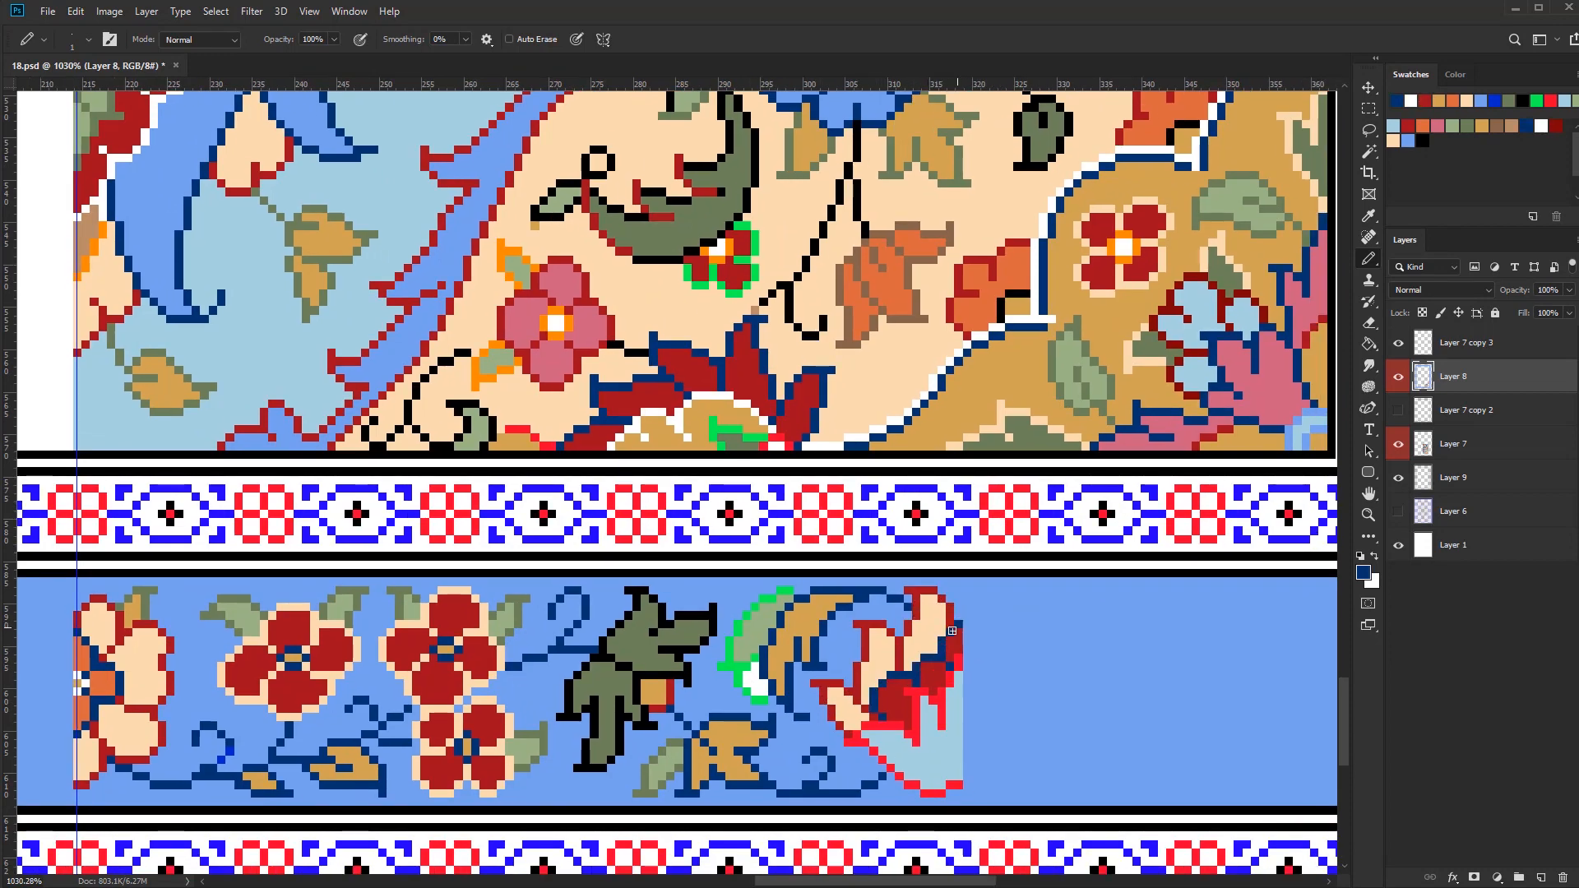
scroll(952, 630, "down", 5)
scroll(961, 712, "up", 3)
Fill the end flower's cream petals with orange around its gold inner area
key("g")
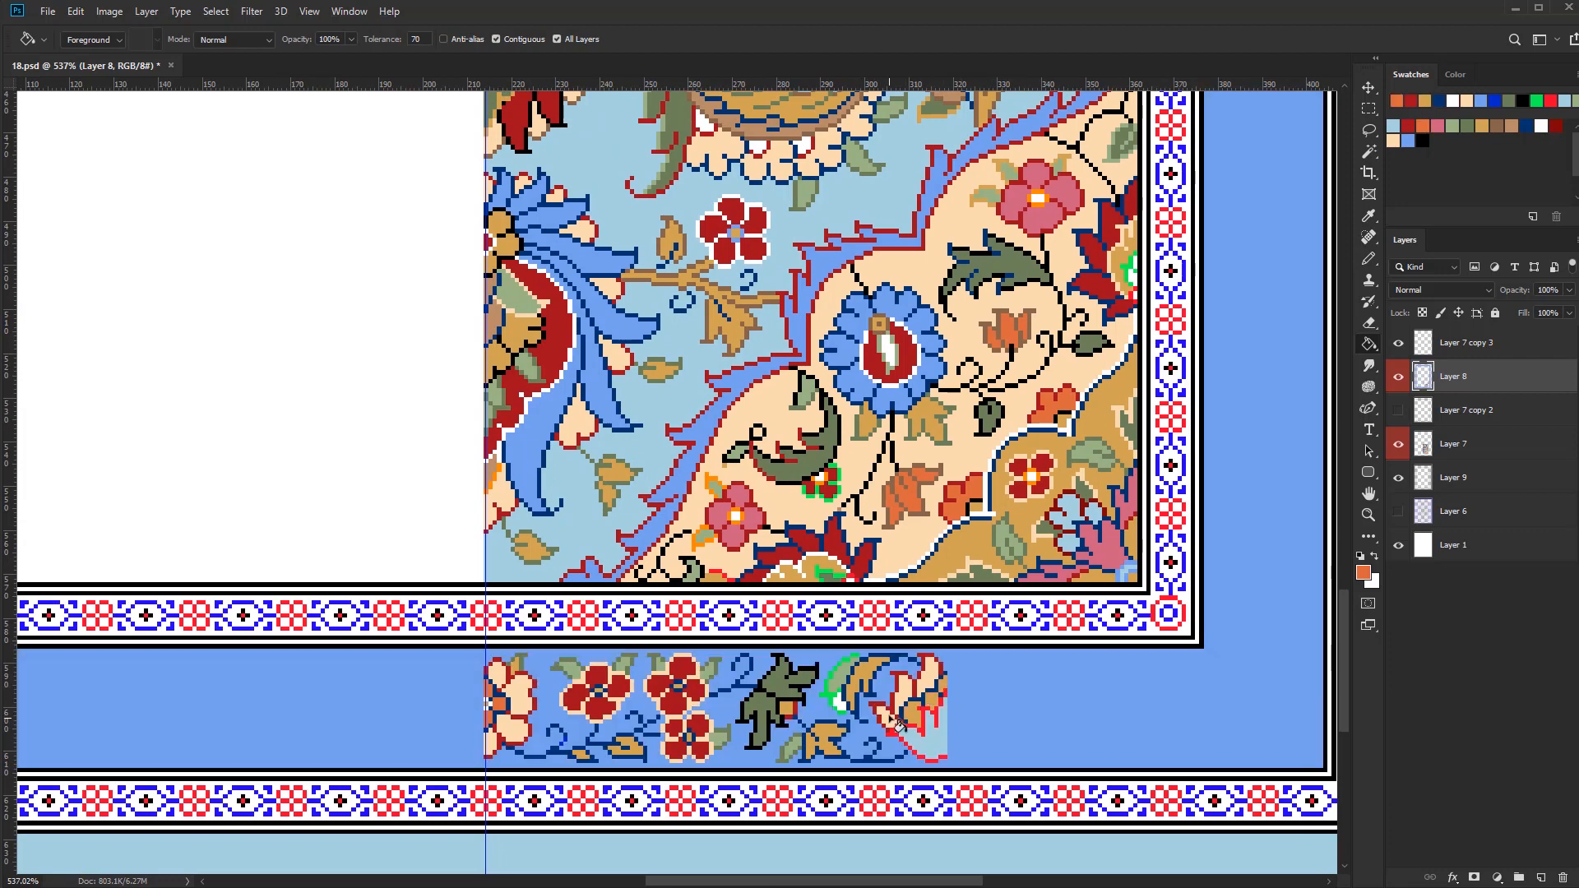
left_click(896, 722)
left_click(935, 773, "alt")
scroll(951, 745, "up", 4)
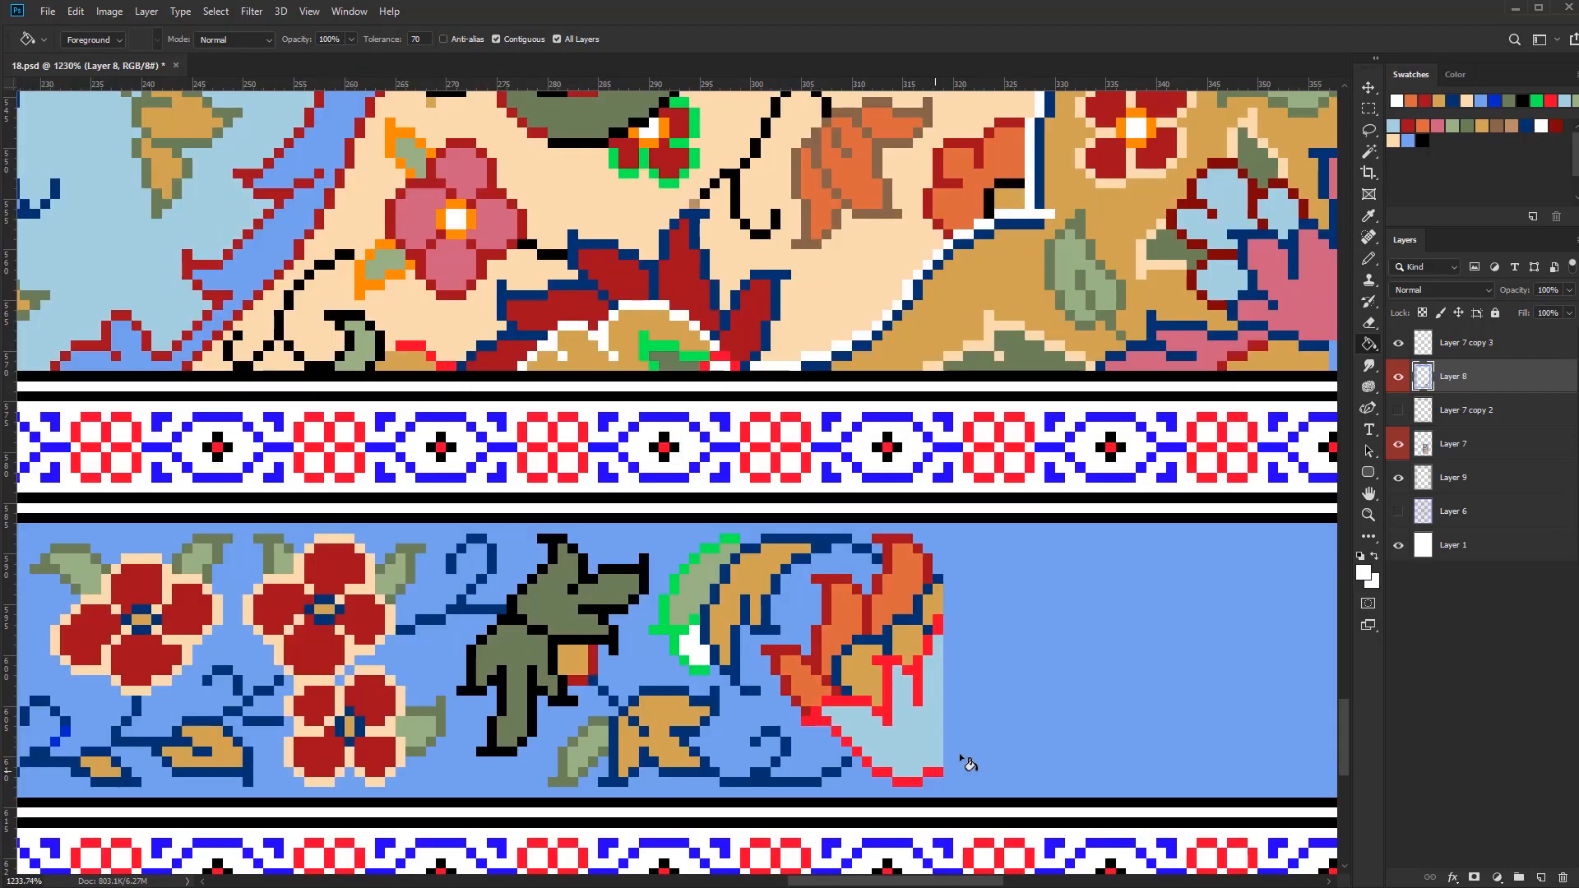
Recolour the end flower's bright red lines in white and fill its light blue cup with cream
scroll(946, 658, "down", 3)
key("b")
left_click(892, 403, "alt")
left_click_drag(948, 642, 948, 730)
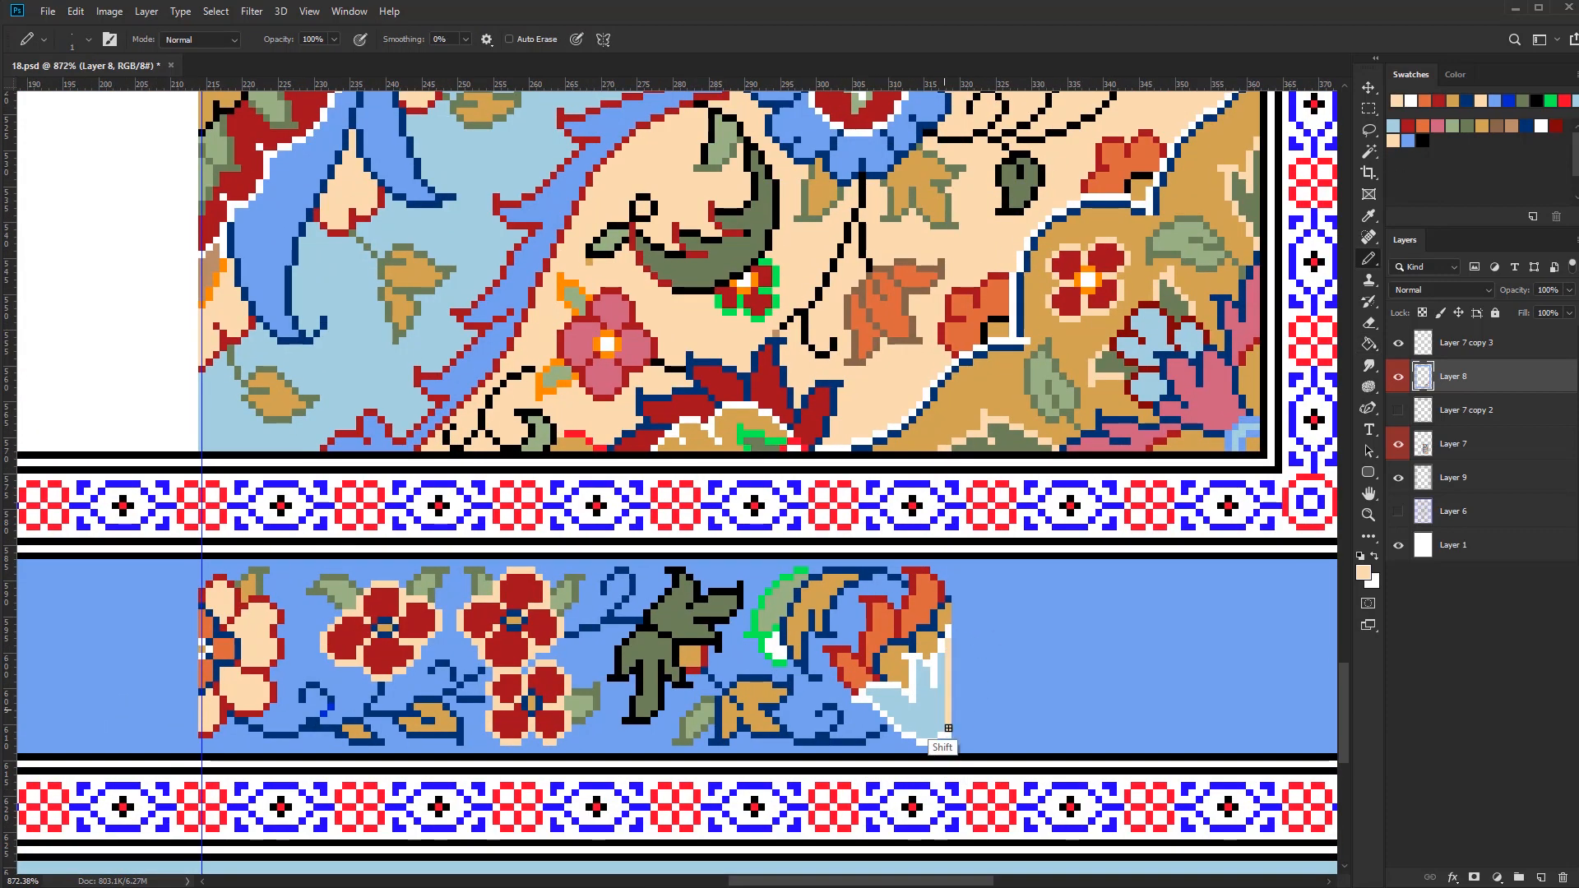
key("g")
left_click(923, 709)
scroll(946, 732, "down", 4)
key("b")
scroll(921, 652, "up", 2)
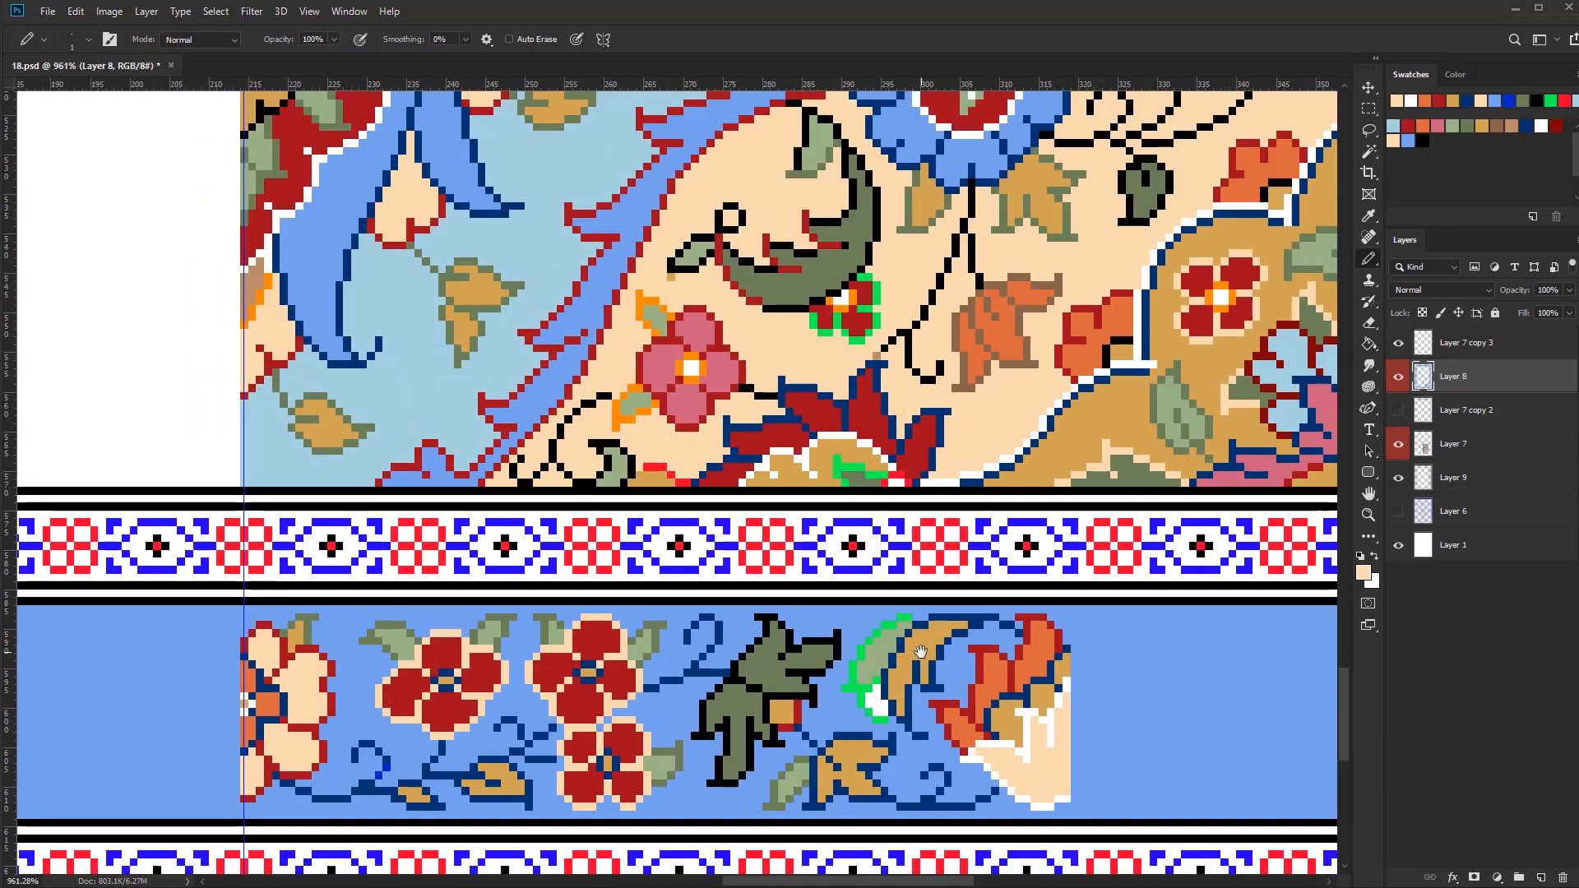
Recolour the curved leaf's green outline in dark red and paint its white tip area in light brown
mouse_move(889, 633)
left_mouse_down()
mouse_move(862, 650)
mouse_move(873, 730)
mouse_move(866, 696)
mouse_move(908, 707)
mouse_move(870, 689)
mouse_move(883, 720)
left_mouse_up()
left_click(1512, 125)
scroll(810, 769, "down", 2)
scroll(681, 806, "up", 4)
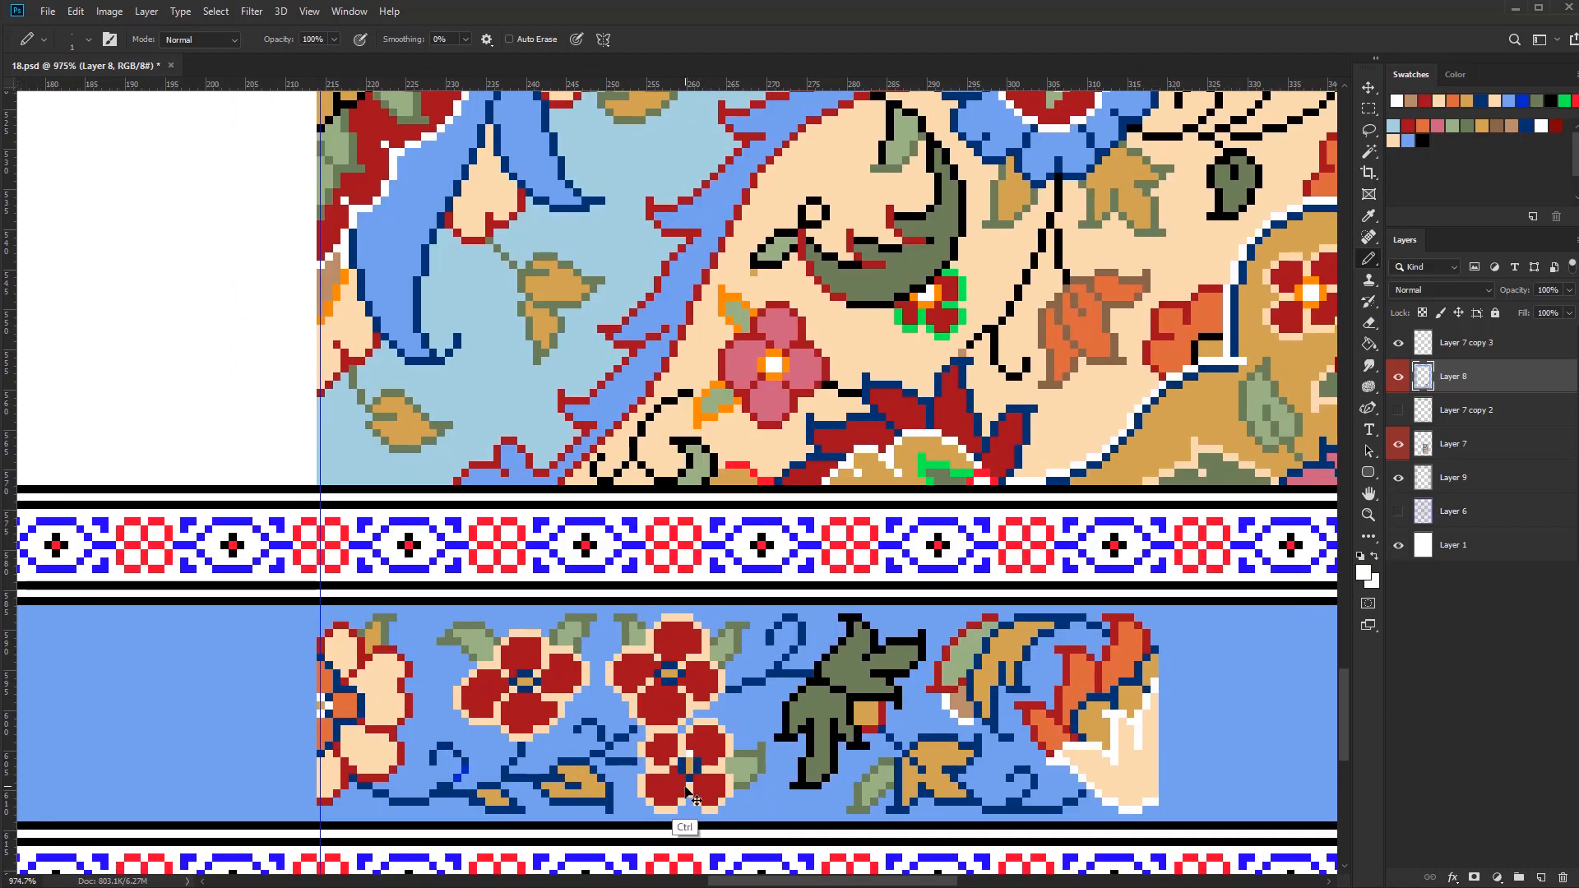
Touch up the lower red flower's centre in navy and recolour the three red flowers' cream outlines in white
left_click(670, 812, "alt")
left_click(677, 783, "alt")
scroll(305, 796, "down", 3)
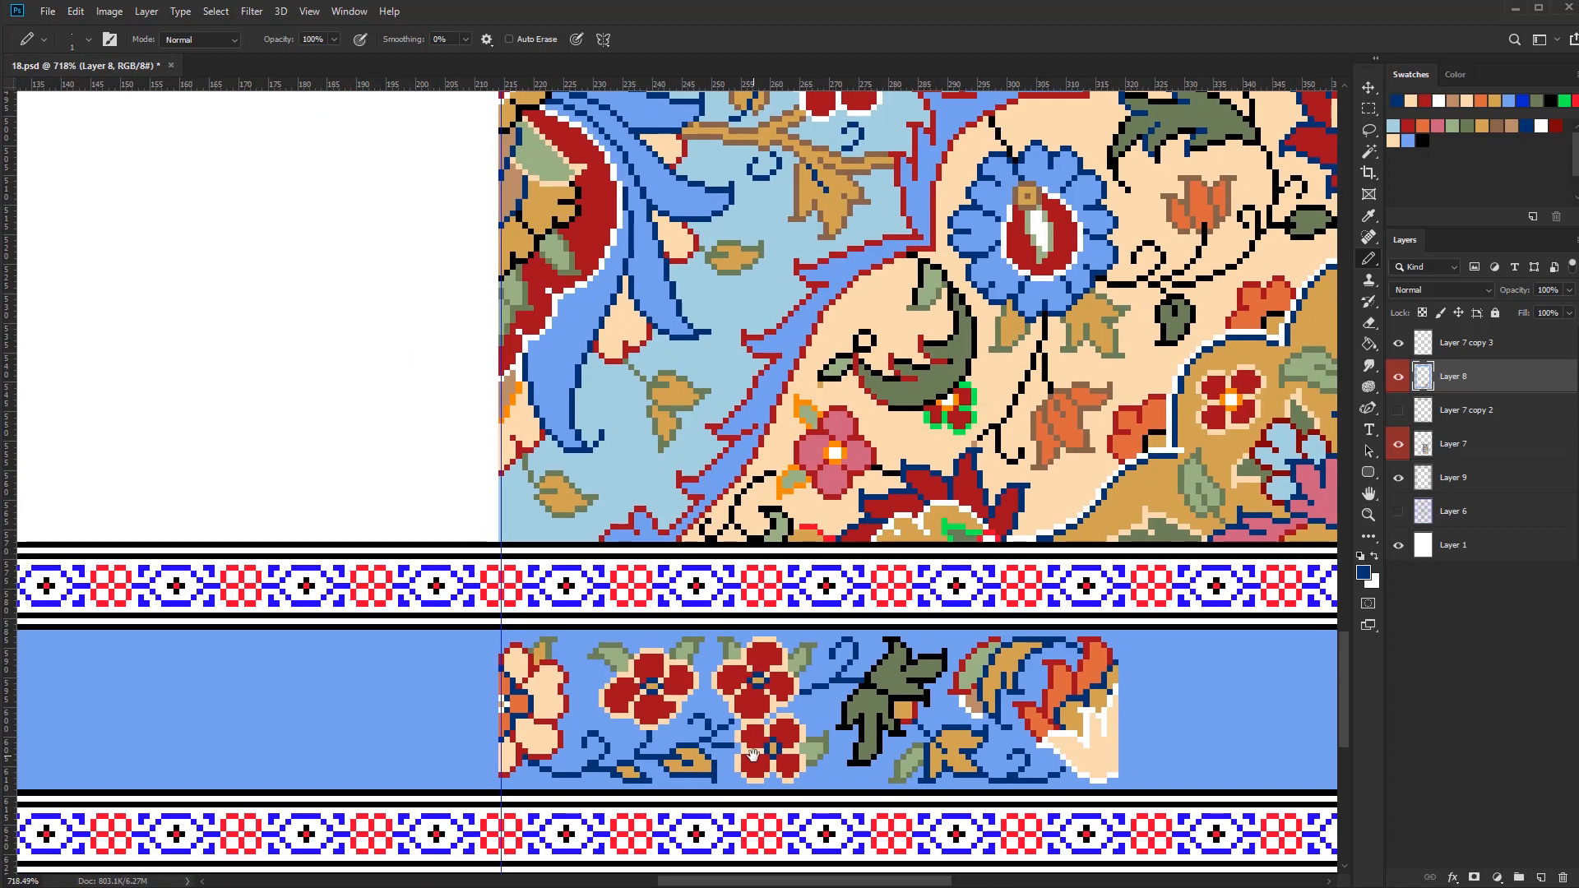
key("w")
left_click(801, 757)
key("ctrl+h")
key("b")
right_click(801, 744, "alt")
mouse_move(798, 740)
left_mouse_down()
mouse_move(713, 661)
mouse_move(604, 697)
left_mouse_up()
key("ctrl+h")
key("ctrl+d")
key("[")
key("[")
key("[")
scroll(855, 745, "down", 5)
scroll(929, 749, "up", 3)
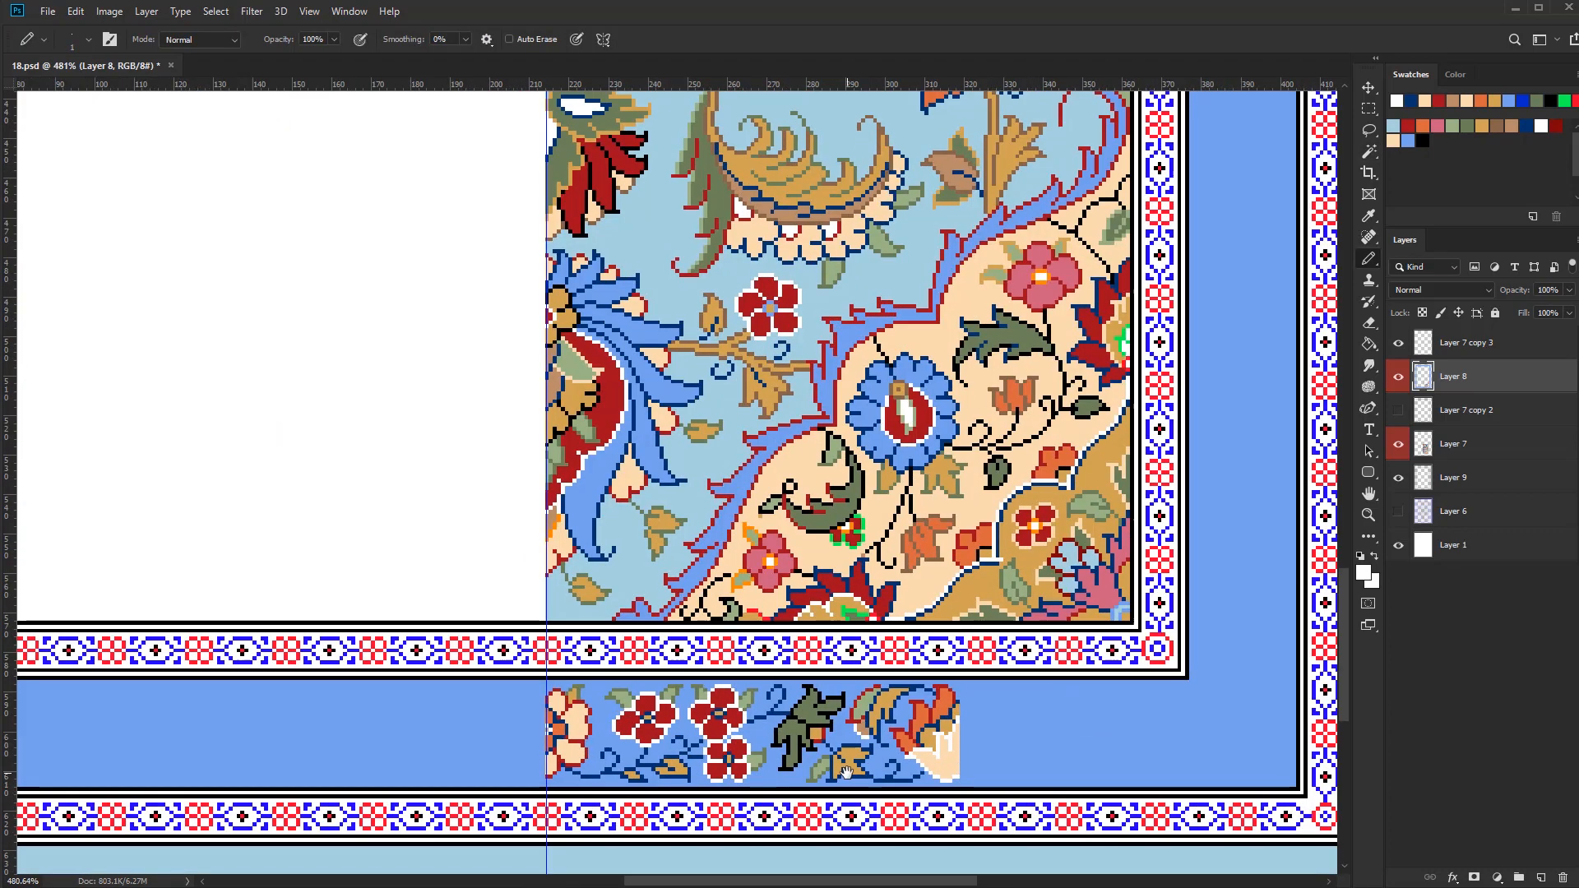
Toggle the visibility of Layer 7 copy 2, Layer 8 and Layer 6 to examine what each layer contains
scroll(846, 773, "down", 3)
scroll(846, 773, "up", 2)
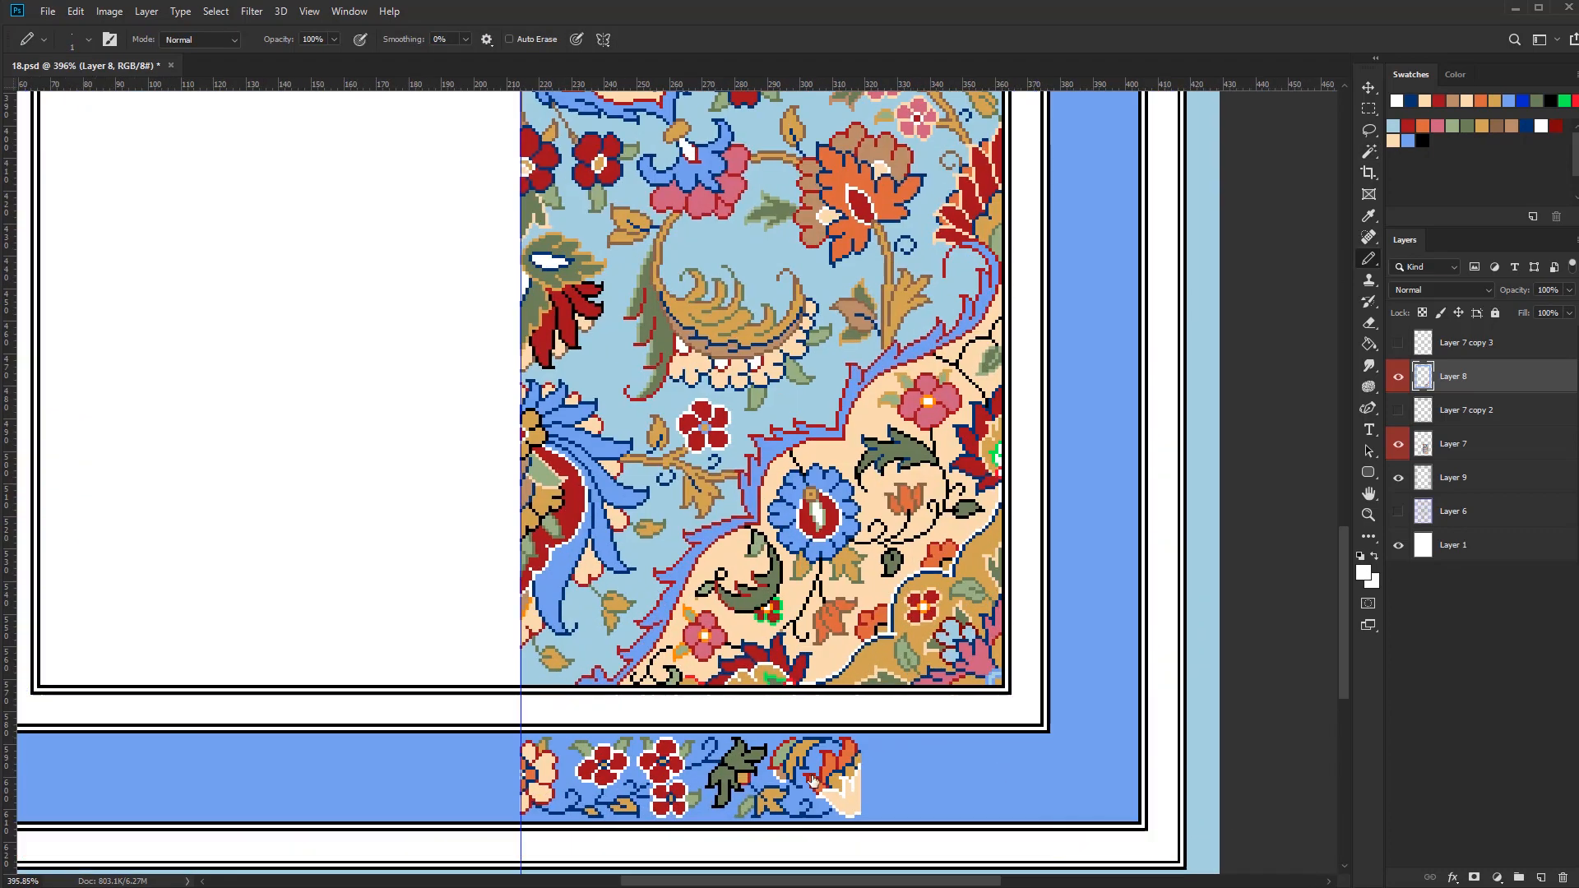
left_click(1397, 410)
left_click(1399, 377)
left_click(1399, 377)
left_click(1399, 512)
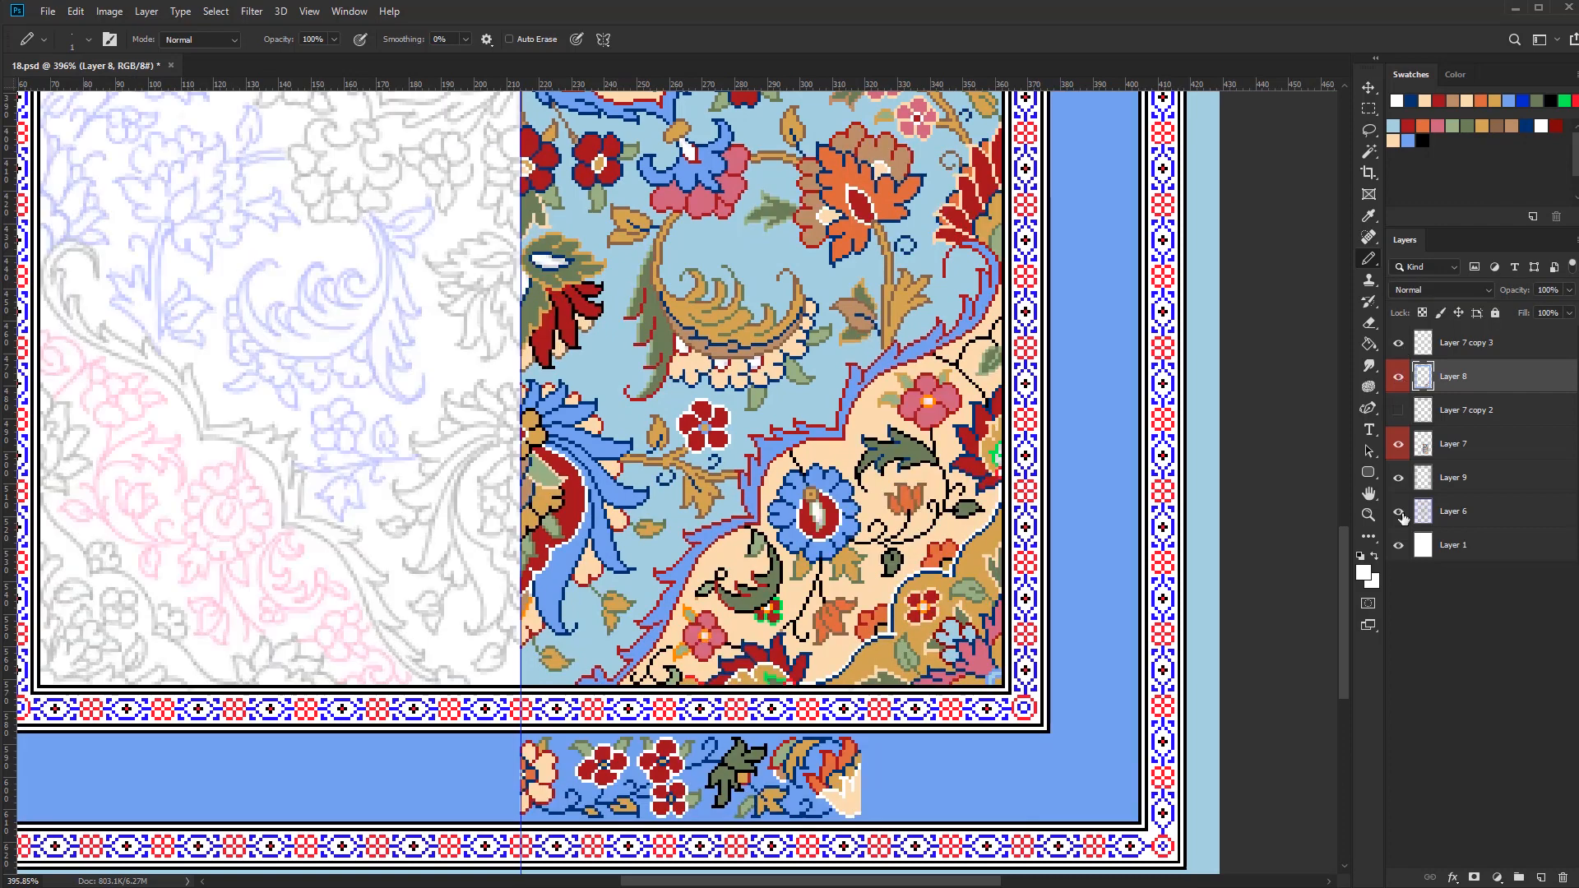
left_click(1398, 512)
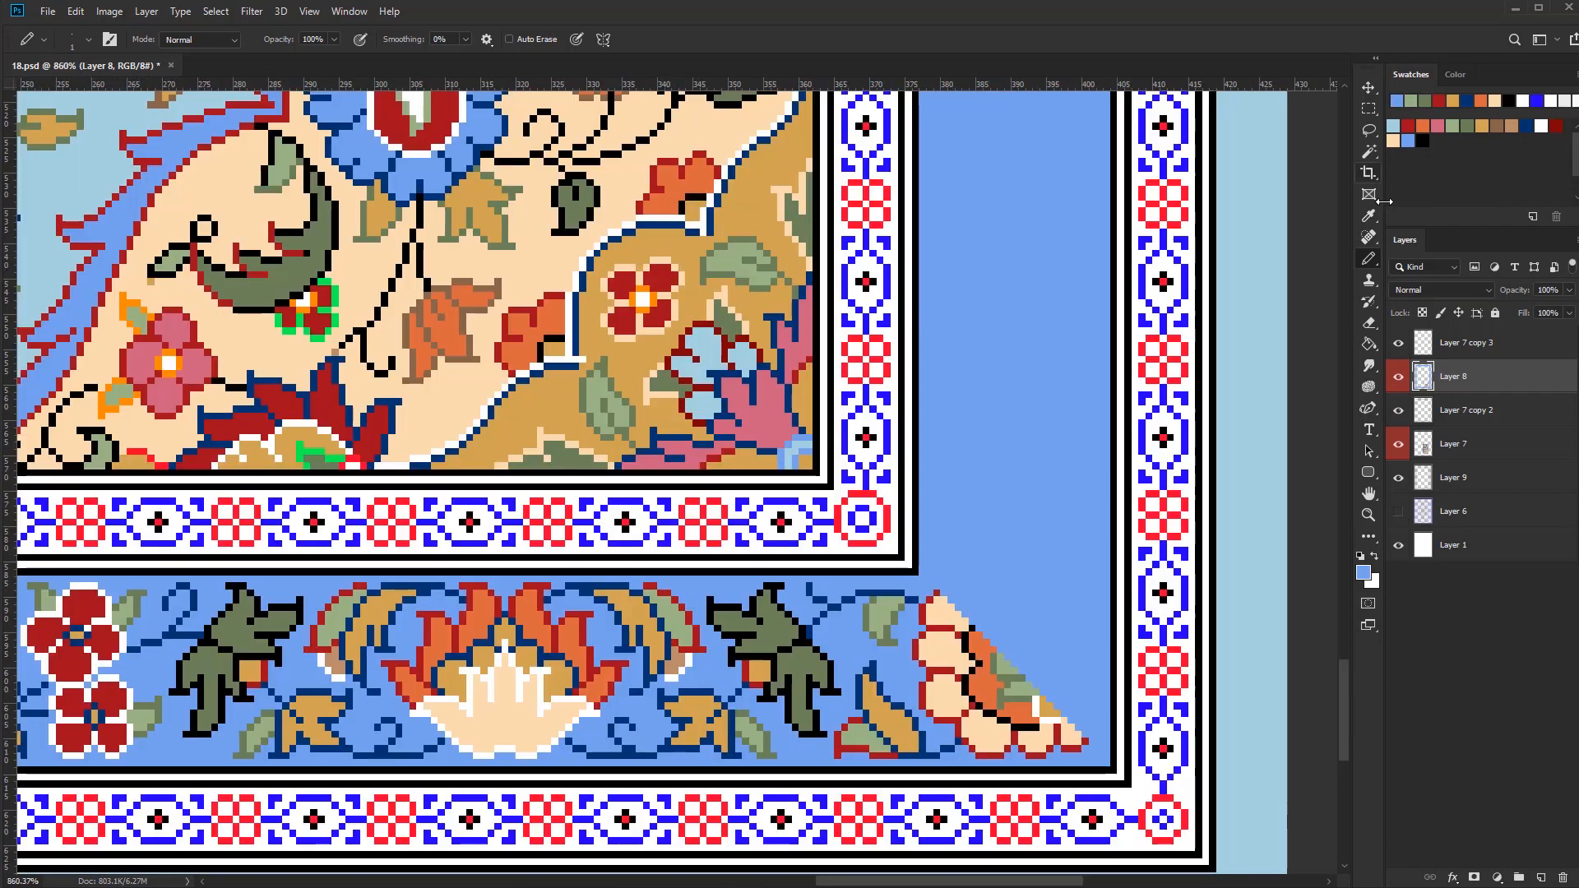
Select the lower border's decorated half with the Polygonal Lasso, from the centre guide to the diagonal corner
right_click(1368, 130)
left_click(1431, 146)
left_click(1110, 766)
left_click(918, 576, "shift")
left_click_drag(473, 613, 983, 573)
left_click(286, 536, "shift")
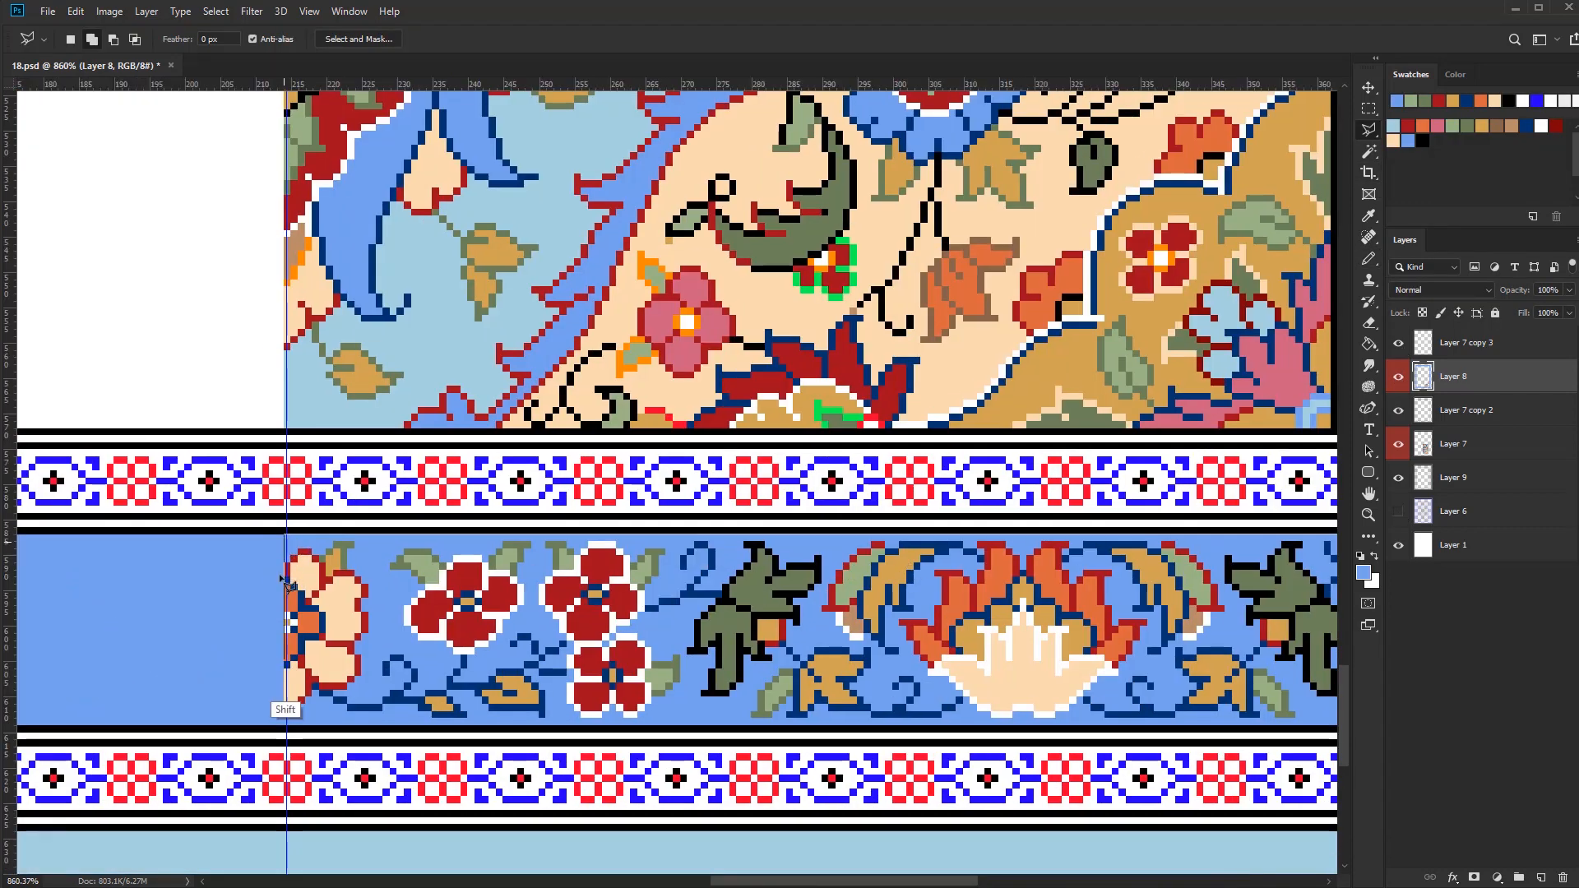
left_click(286, 726, "shift")
left_click_drag(1170, 718, 572, 739)
left_click(1021, 747, "shift")
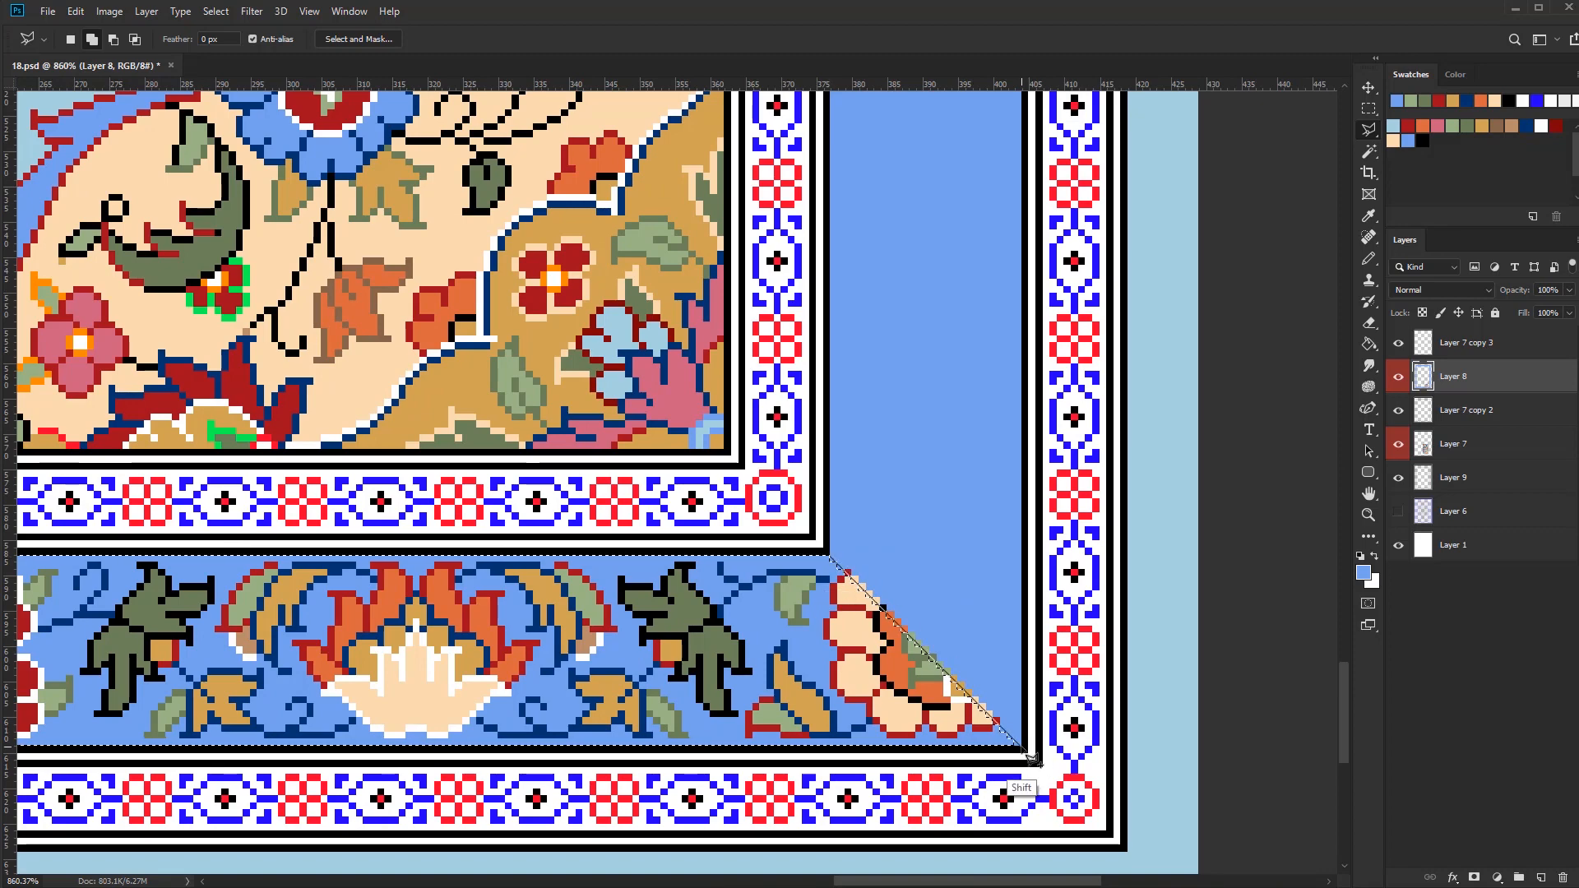
Duplicate the selected border section, rotate the copy 90° clockwise and move it onto the side border
scroll(847, 575, "down", 6)
mouse_move(831, 625)
left_mouse_down()
mouse_move(973, 724)
mouse_move(989, 663)
left_mouse_up()
key("b")
left_click(995, 709, "alt")
key("v")
key("ctrl+t")
right_click(971, 675)
left_click(1032, 847)
left_click_drag(750, 792, 1050, 588)
Flip the rotated border section horizontally, align it with the corner and clear the selection
right_click(1050, 589)
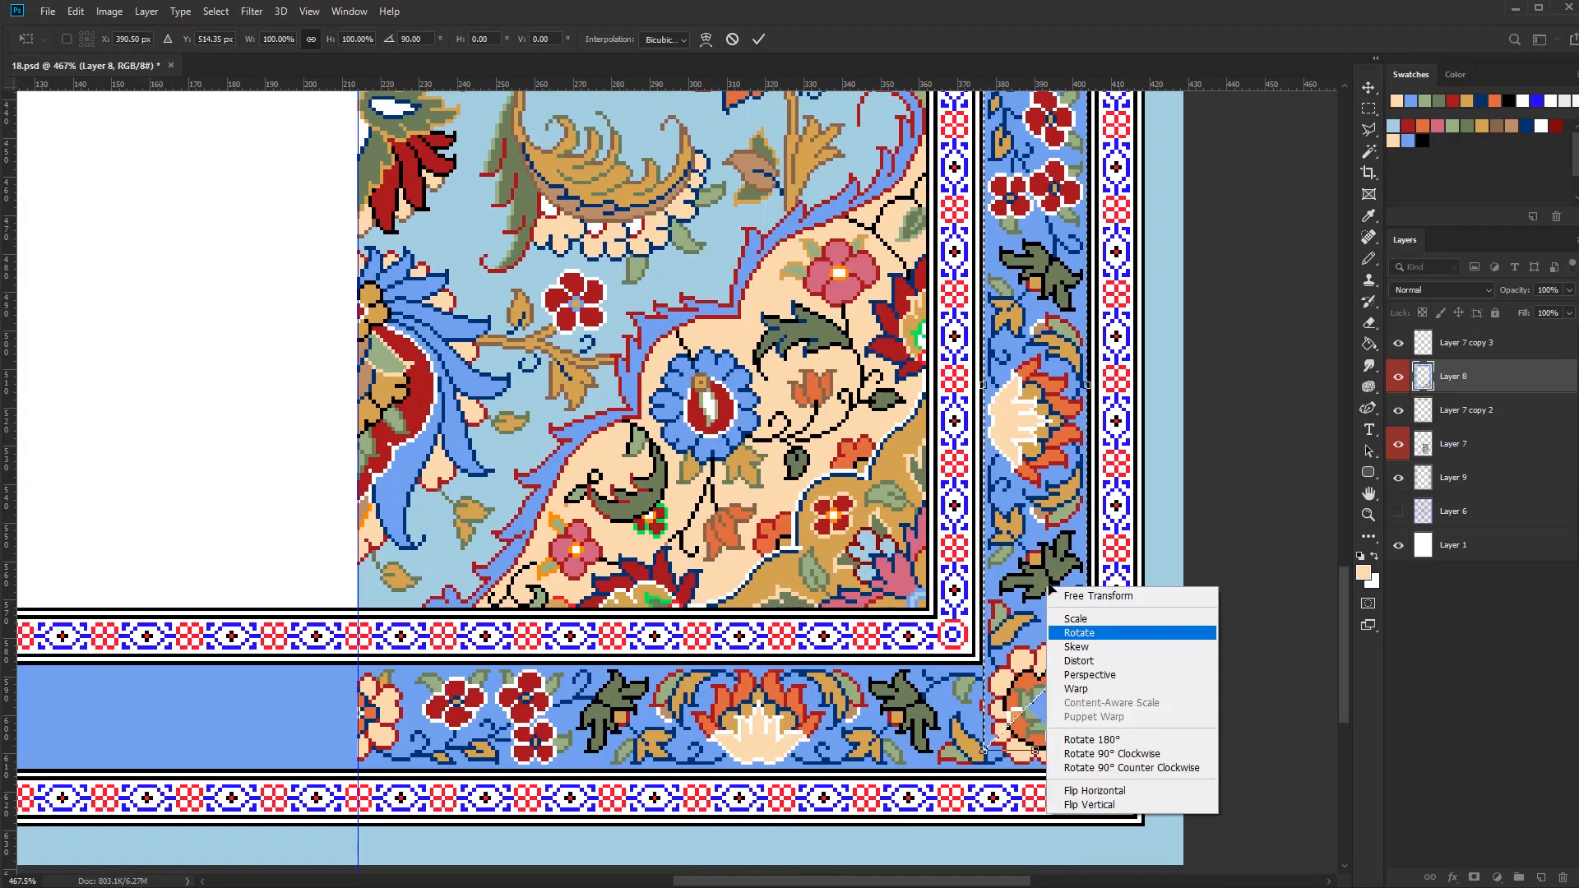
left_click(1094, 793)
scroll(1088, 728, "up", 3)
left_click_drag(1098, 685, 1100, 724)
scroll(1028, 765, "down", 10)
key("ctrl+d")
Select the decorated section of the side border with the Rectangular Marquee, between its flower at the upper end and the large fan-shaped blossom
key("m")
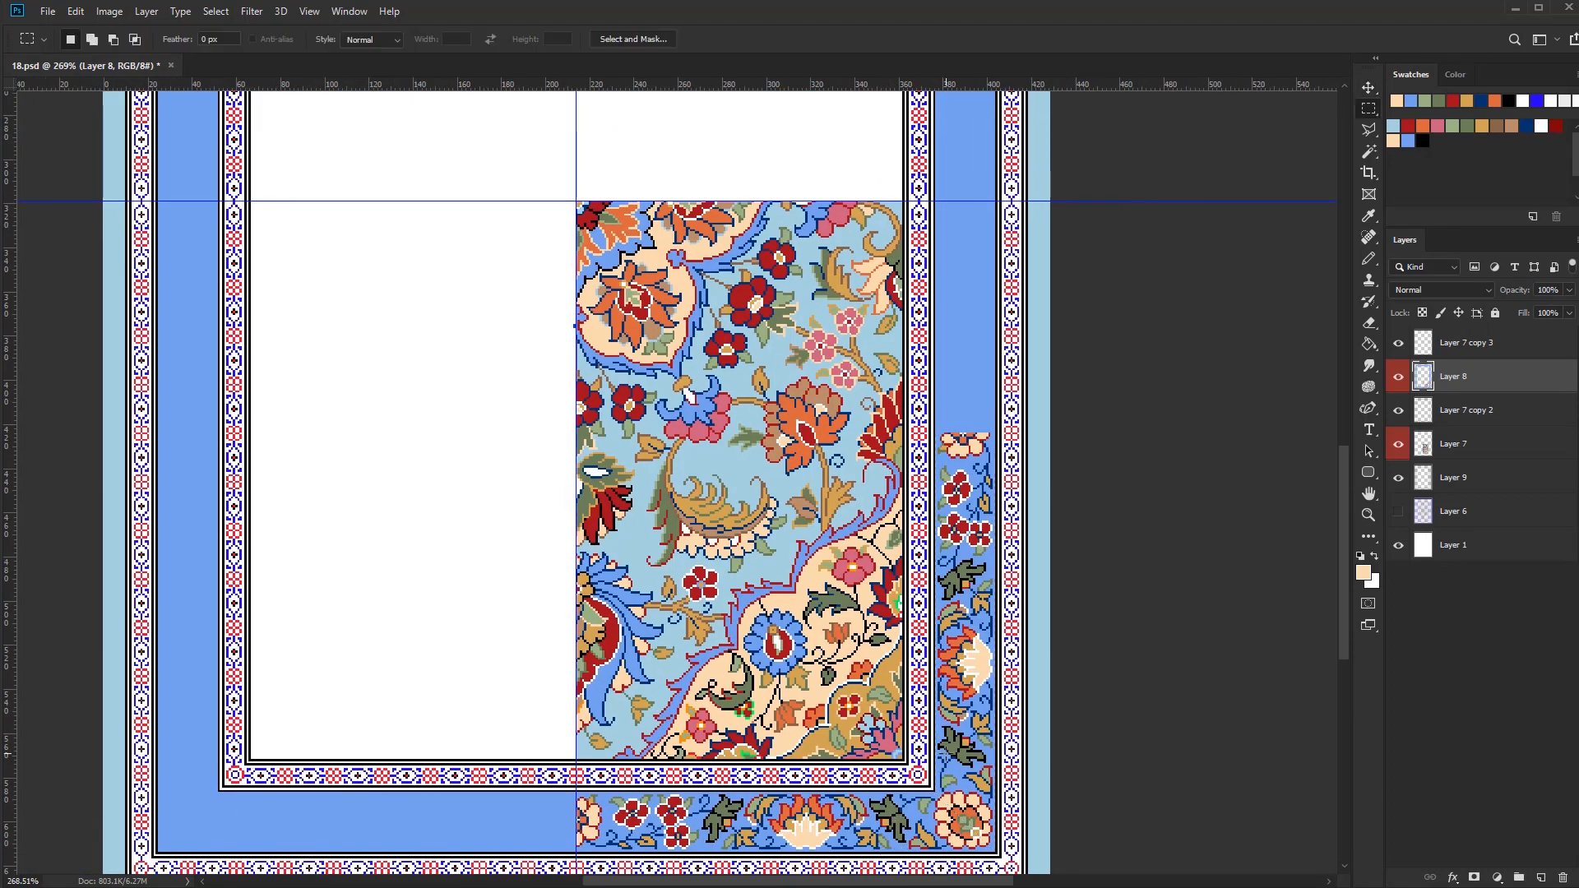
scroll(977, 435, "up", 5)
mouse_move(1015, 434)
left_mouse_down()
mouse_move(923, 559)
mouse_move(903, 859)
left_mouse_up()
left_click_drag(1012, 436, 903, 860)
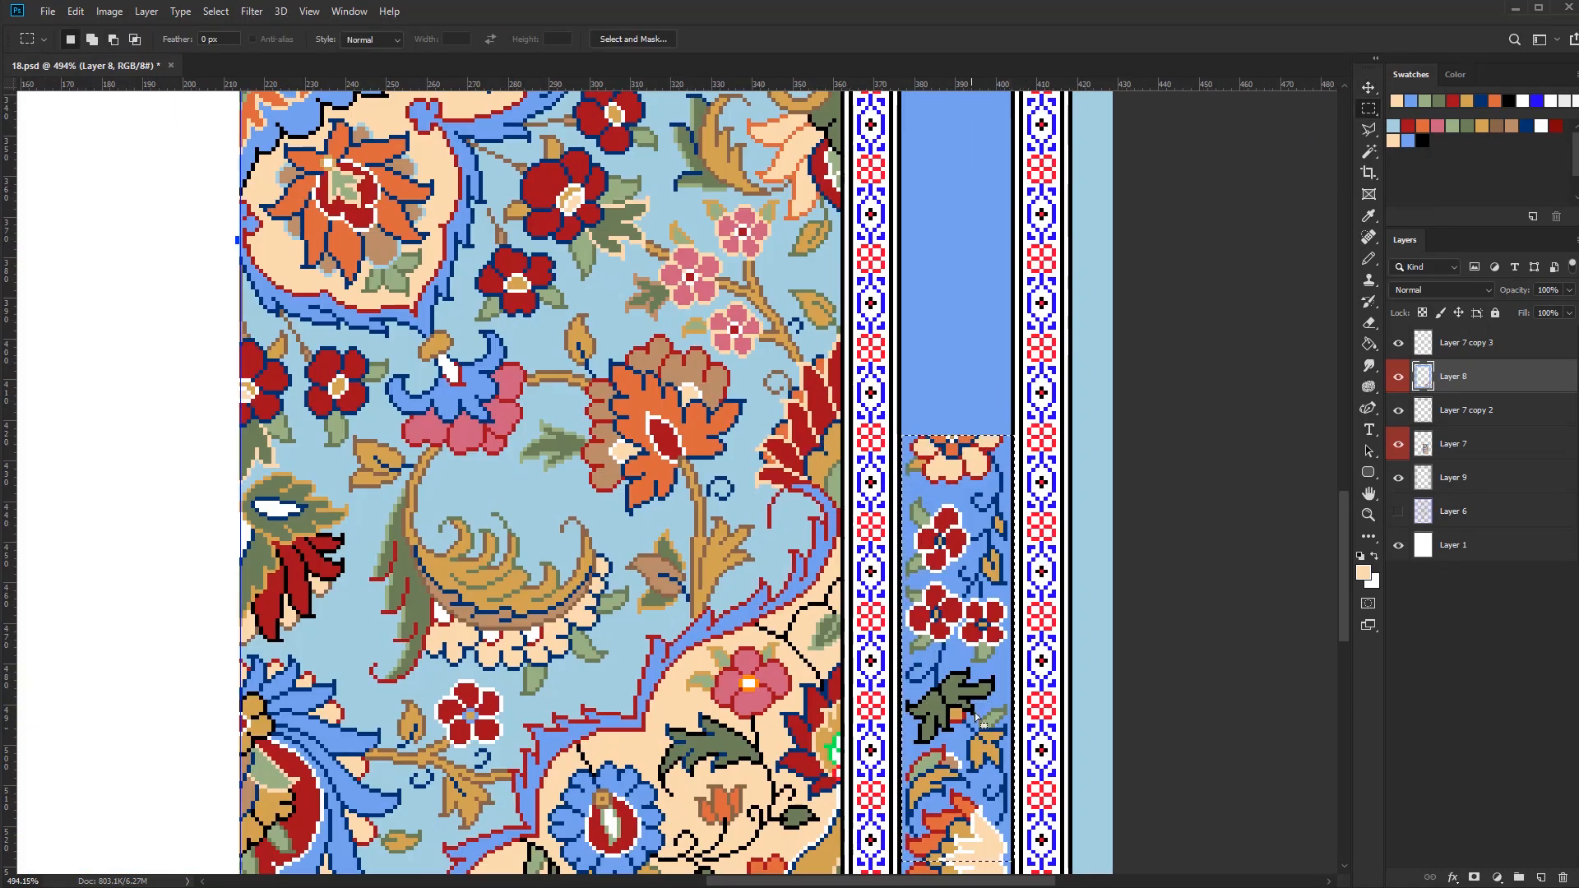
Duplicate the selected side border section, flip the copy vertically, align it below the horizontal guide and clear the selection
key("ctrl+t")
right_click(978, 633)
left_click_drag(981, 744, 987, 369)
left_click(1021, 852)
key("Return")
scroll(970, 383, "up", 5)
left_click_drag(1048, 489, 1054, 473)
scroll(1049, 477, "down", 5)
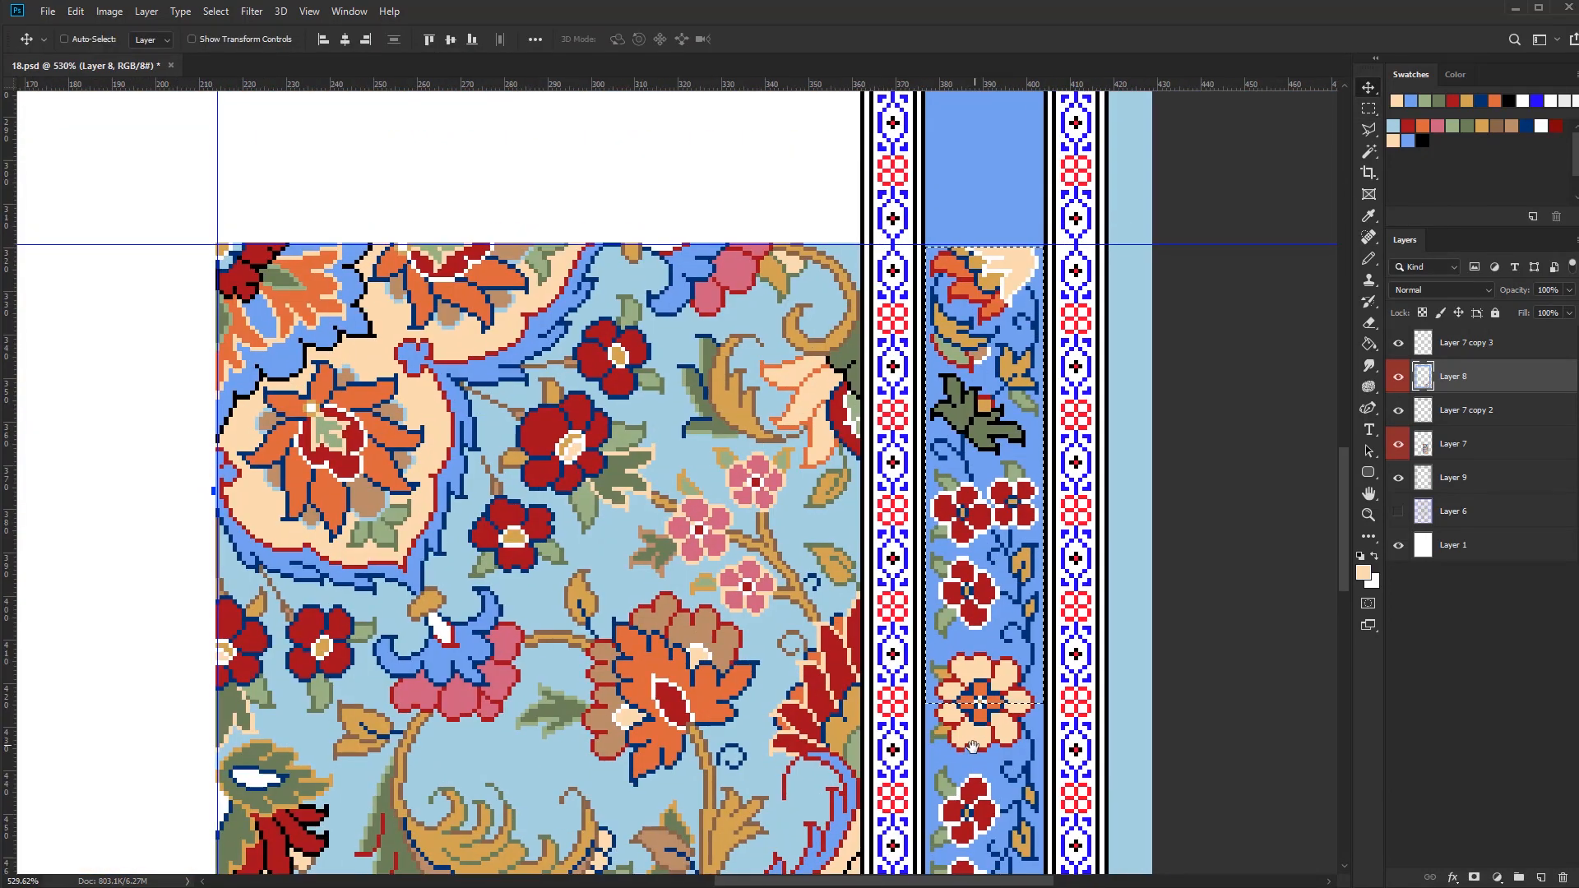
key("ctrl+d")
scroll(997, 644, "down", 3)
scroll(992, 727, "down", 3)
Try peach as the background of the outer narrow border band on Layer 7 copy 3, using the Paint Bucket
key("g")
scroll(932, 714, "up", 5)
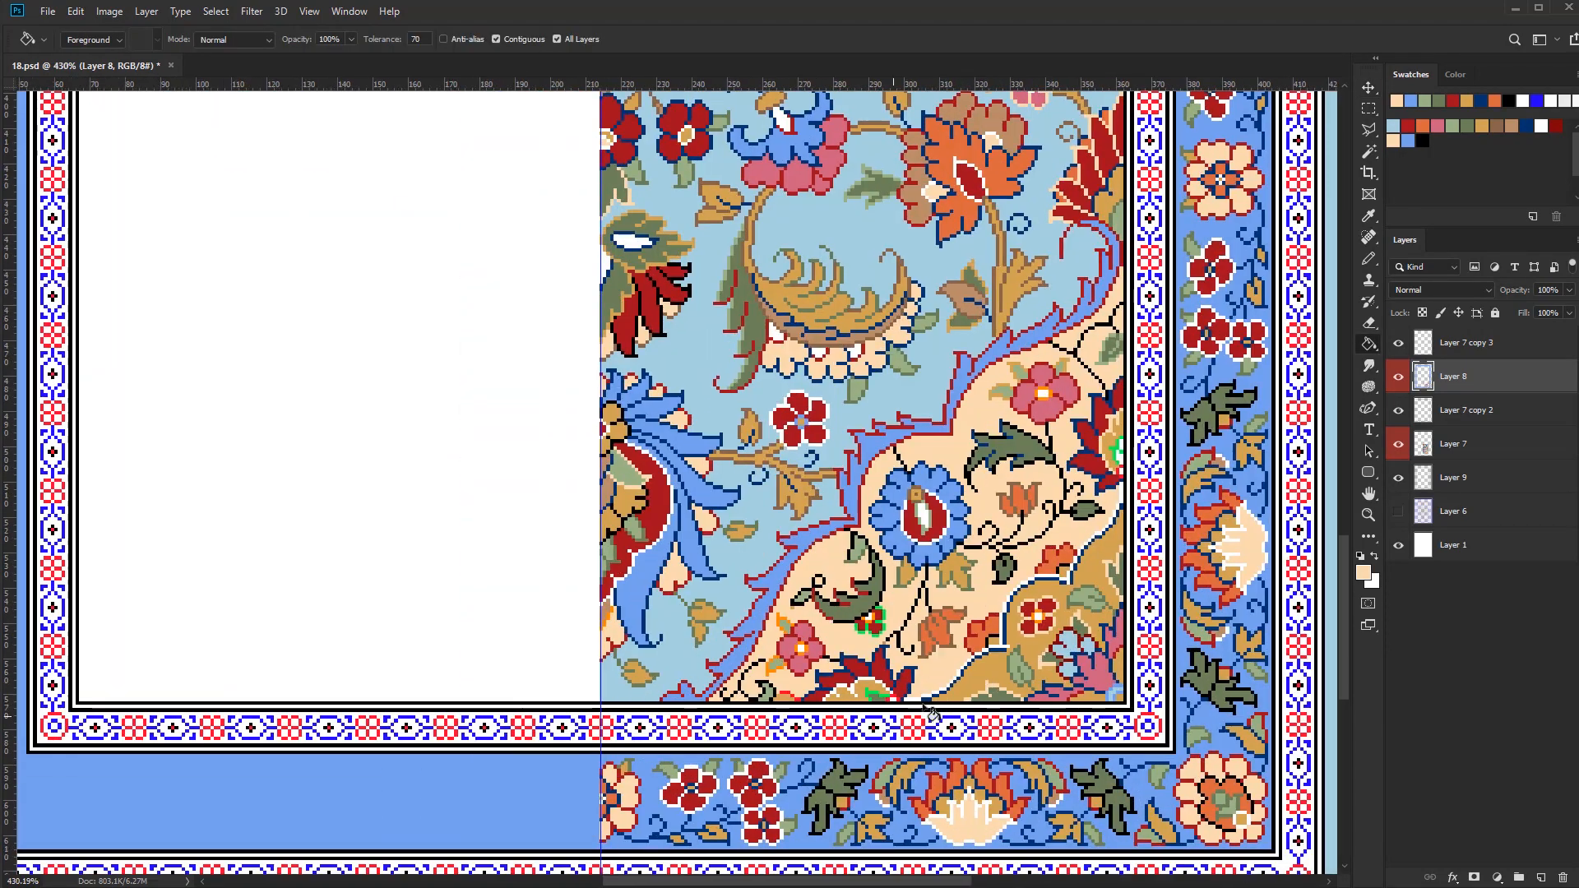
scroll(1100, 829, "up", 5)
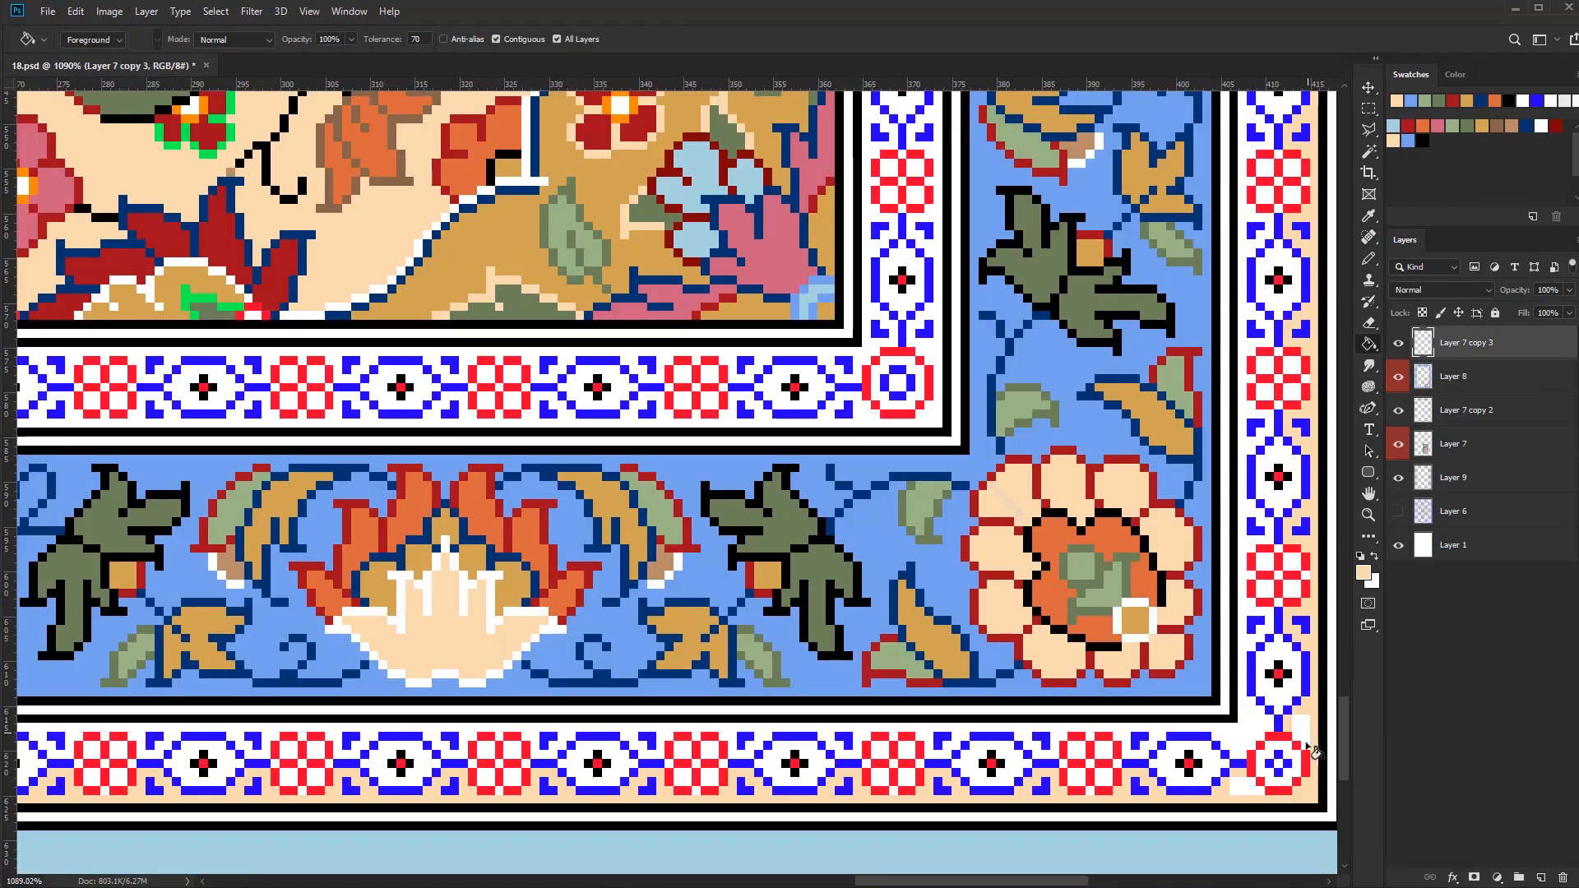
left_click(1259, 750)
left_click(1399, 344)
key("ctrl+z")
left_click(1258, 734)
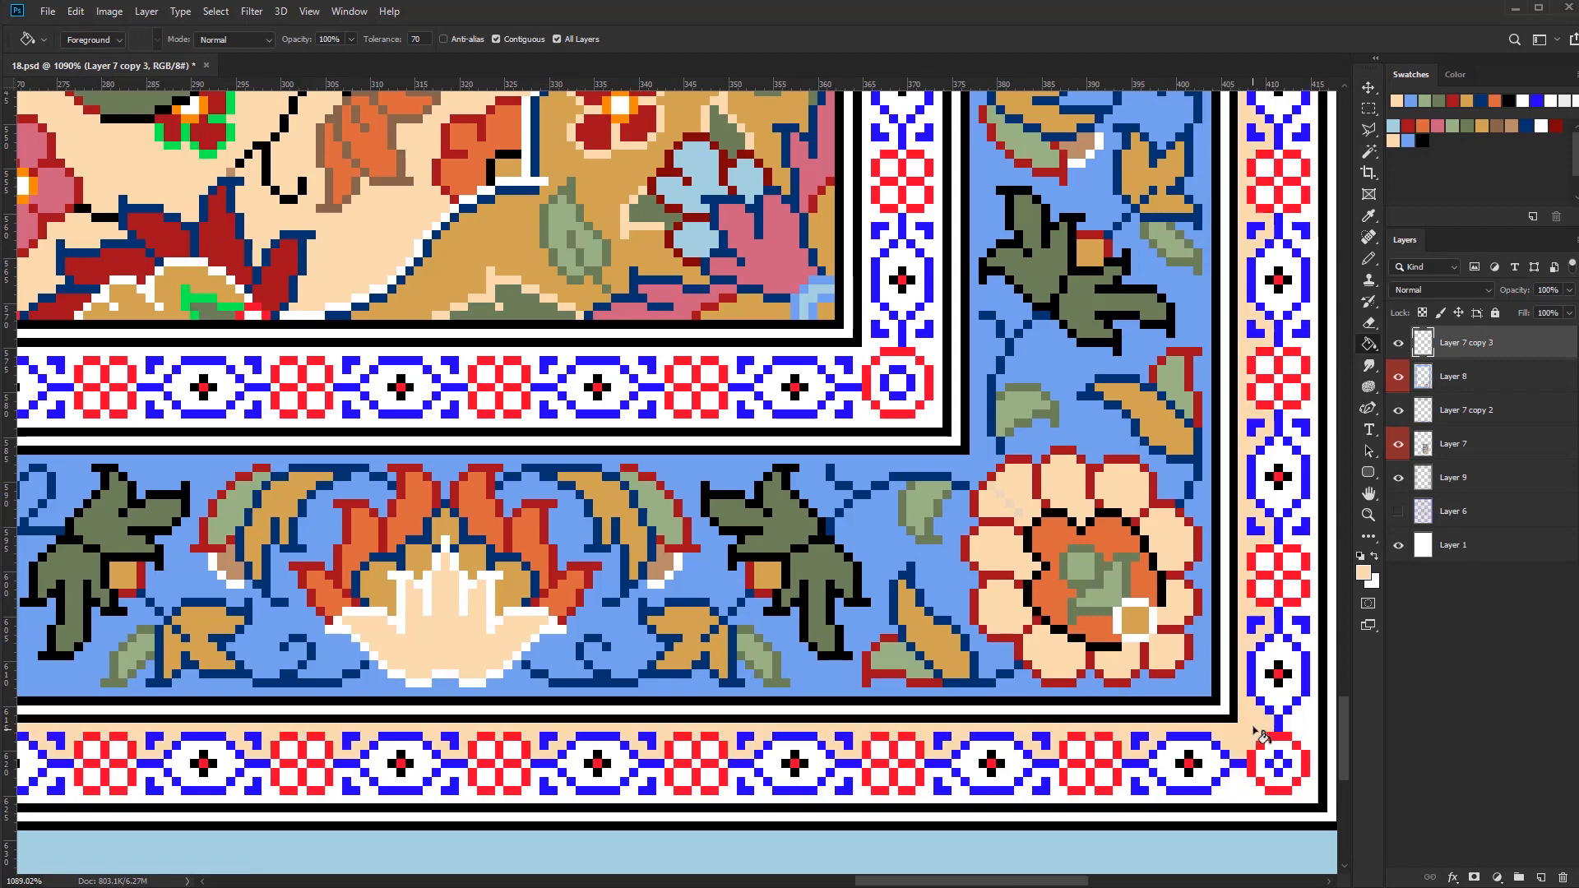
left_click(1313, 795)
left_click_drag(1309, 831, 850, 724)
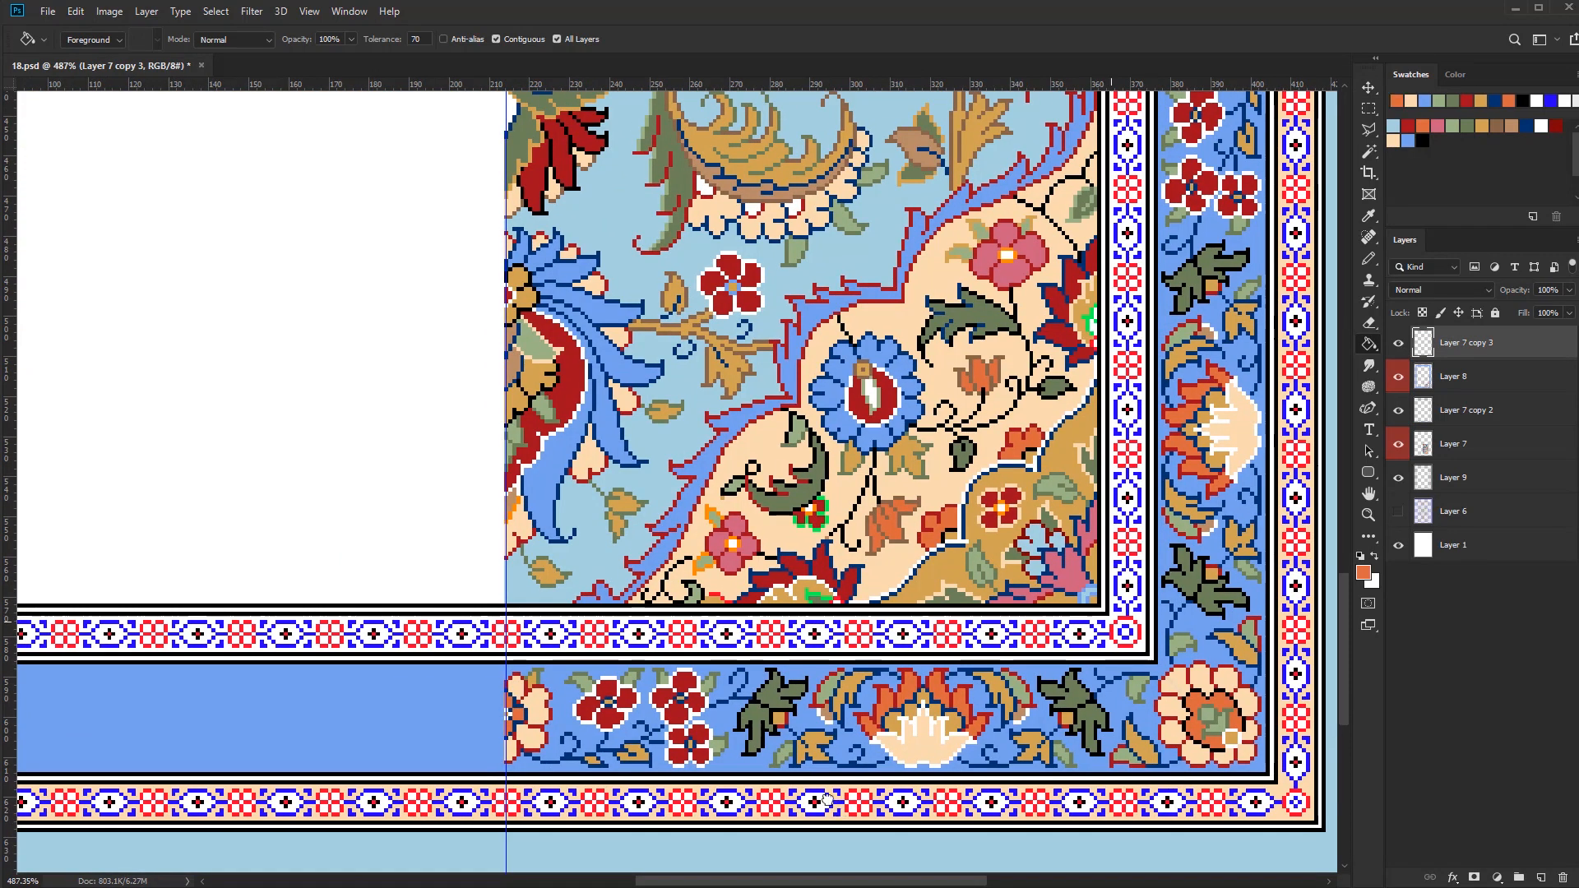
left_click_drag(1217, 810, 928, 801)
key("ctrl+z")
left_click_drag(1106, 767, 1256, 646)
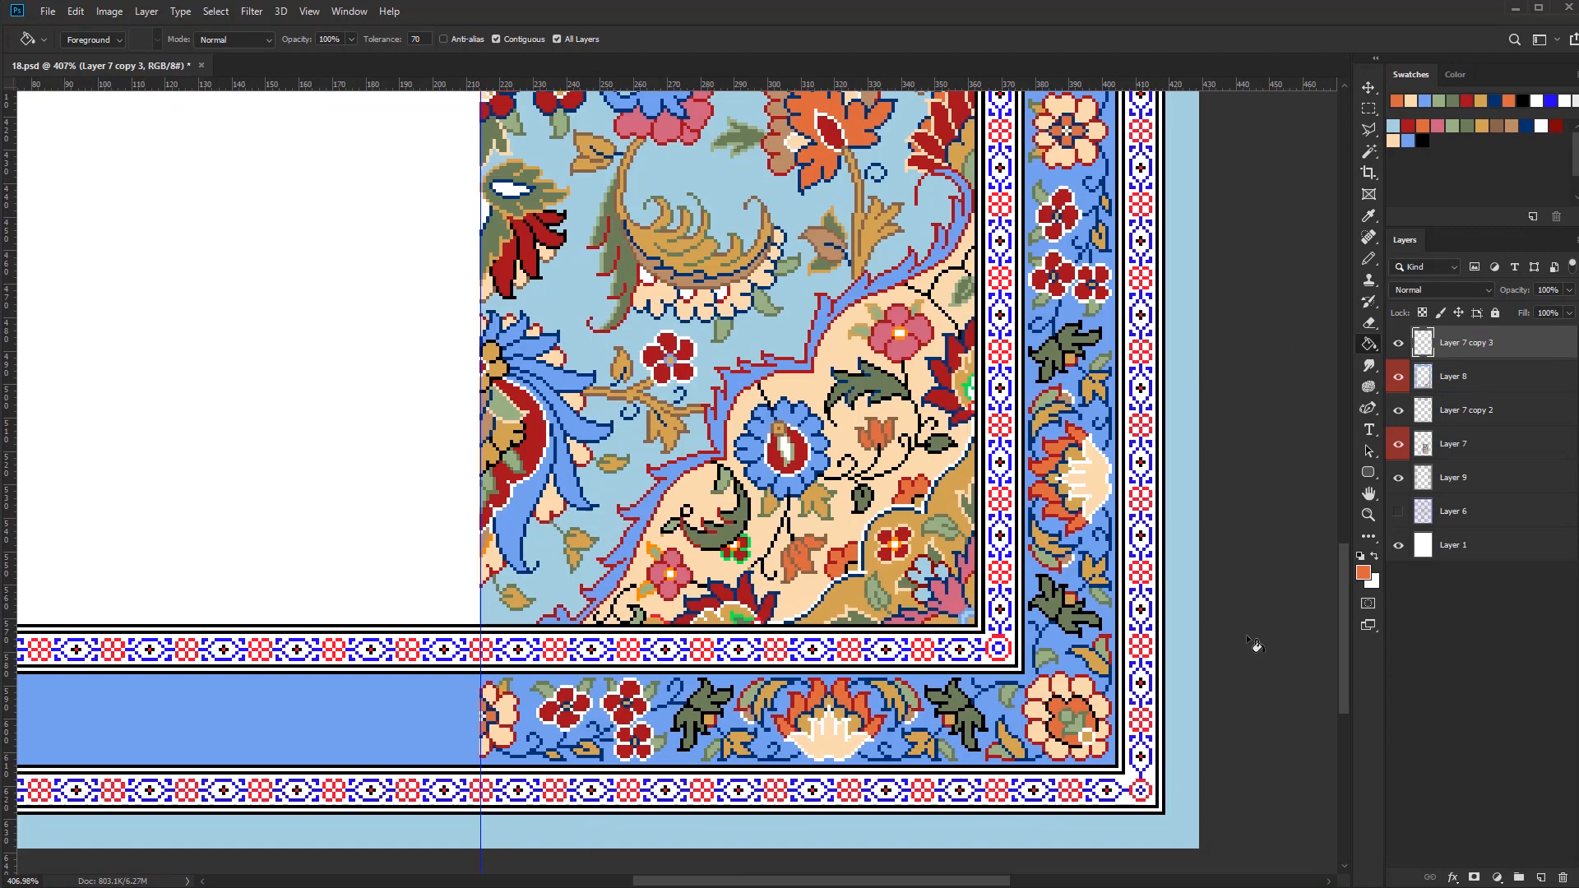
Fill the backgrounds of the inner and outer narrow border bands with tan brown
left_click(1126, 806)
left_click(998, 649)
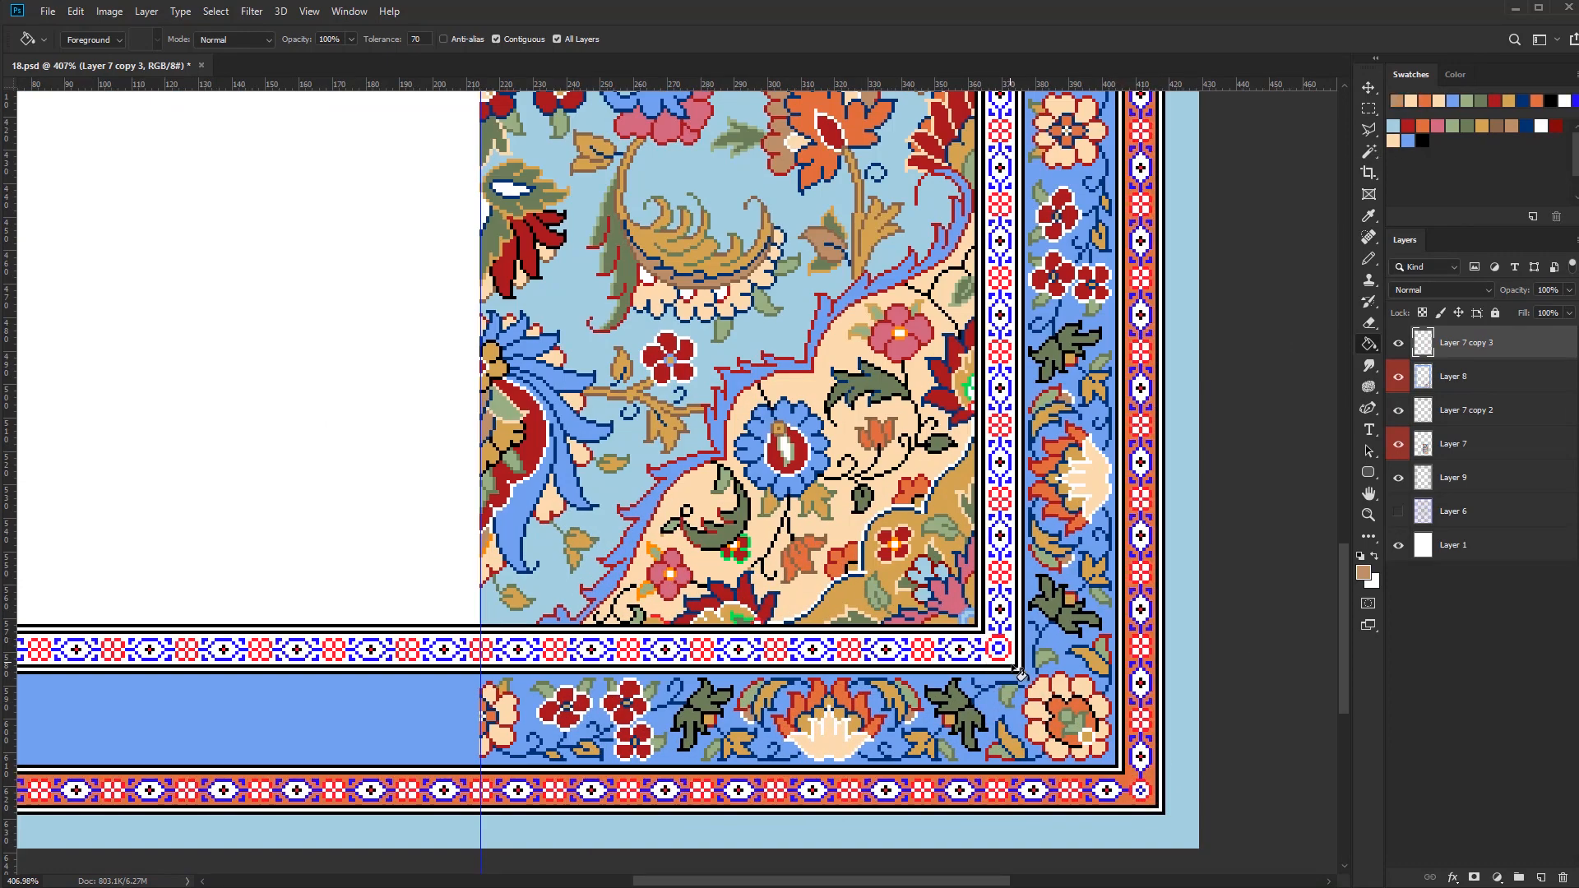
left_click_drag(1161, 814, 1108, 820)
Recolour the inner band's first motifs with the Pencil: navy outline and light green fill for the eye, mustard and dark red for the checks
key("b")
mouse_move(779, 717)
left_mouse_down()
mouse_move(927, 712)
mouse_move(839, 769)
mouse_move(870, 726)
left_mouse_up()
left_click(926, 610, "alt")
left_click(855, 739, "alt")
mouse_move(829, 737)
left_mouse_down()
mouse_move(857, 761)
mouse_move(830, 697)
left_mouse_up()
mouse_move(823, 712)
left_mouse_down()
mouse_move(761, 712)
mouse_move(860, 717)
mouse_move(881, 696)
left_mouse_up()
left_click(872, 579, "alt")
left_click(832, 731, "alt")
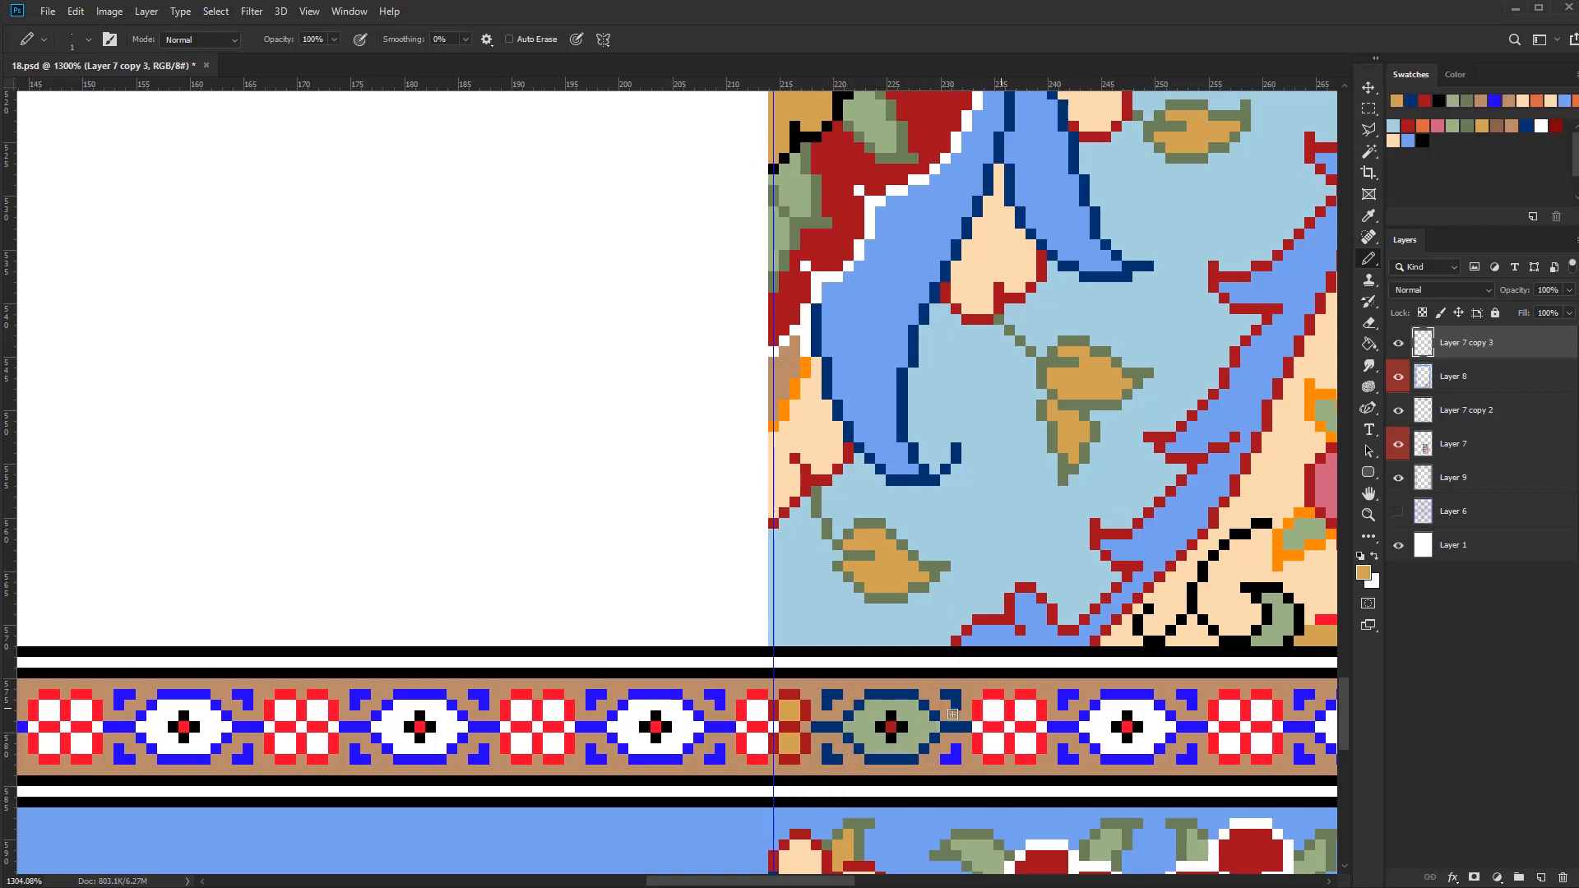
scroll(1044, 787, "down", 5)
scroll(836, 855, "up", 4)
left_click(844, 449, "alt")
scroll(769, 764, "up", 3)
Recolour the outer band's first eye motif with a dark red outline and mustard fill, and its adjoining checks in light green and navy
left_click_drag(799, 760, 806, 812)
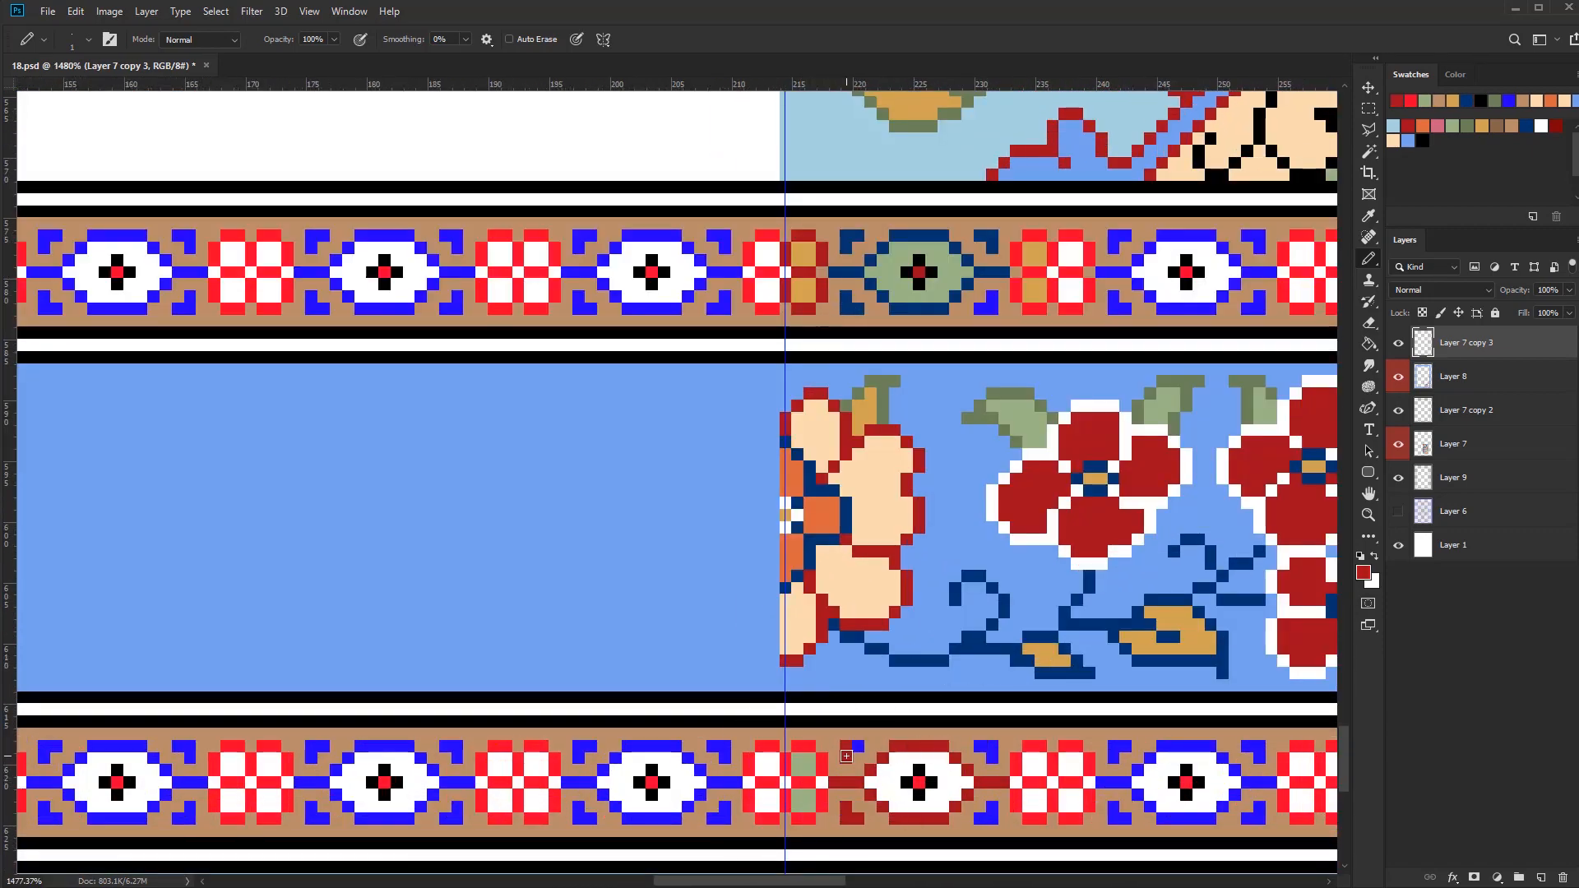
left_click_drag(849, 806, 791, 769)
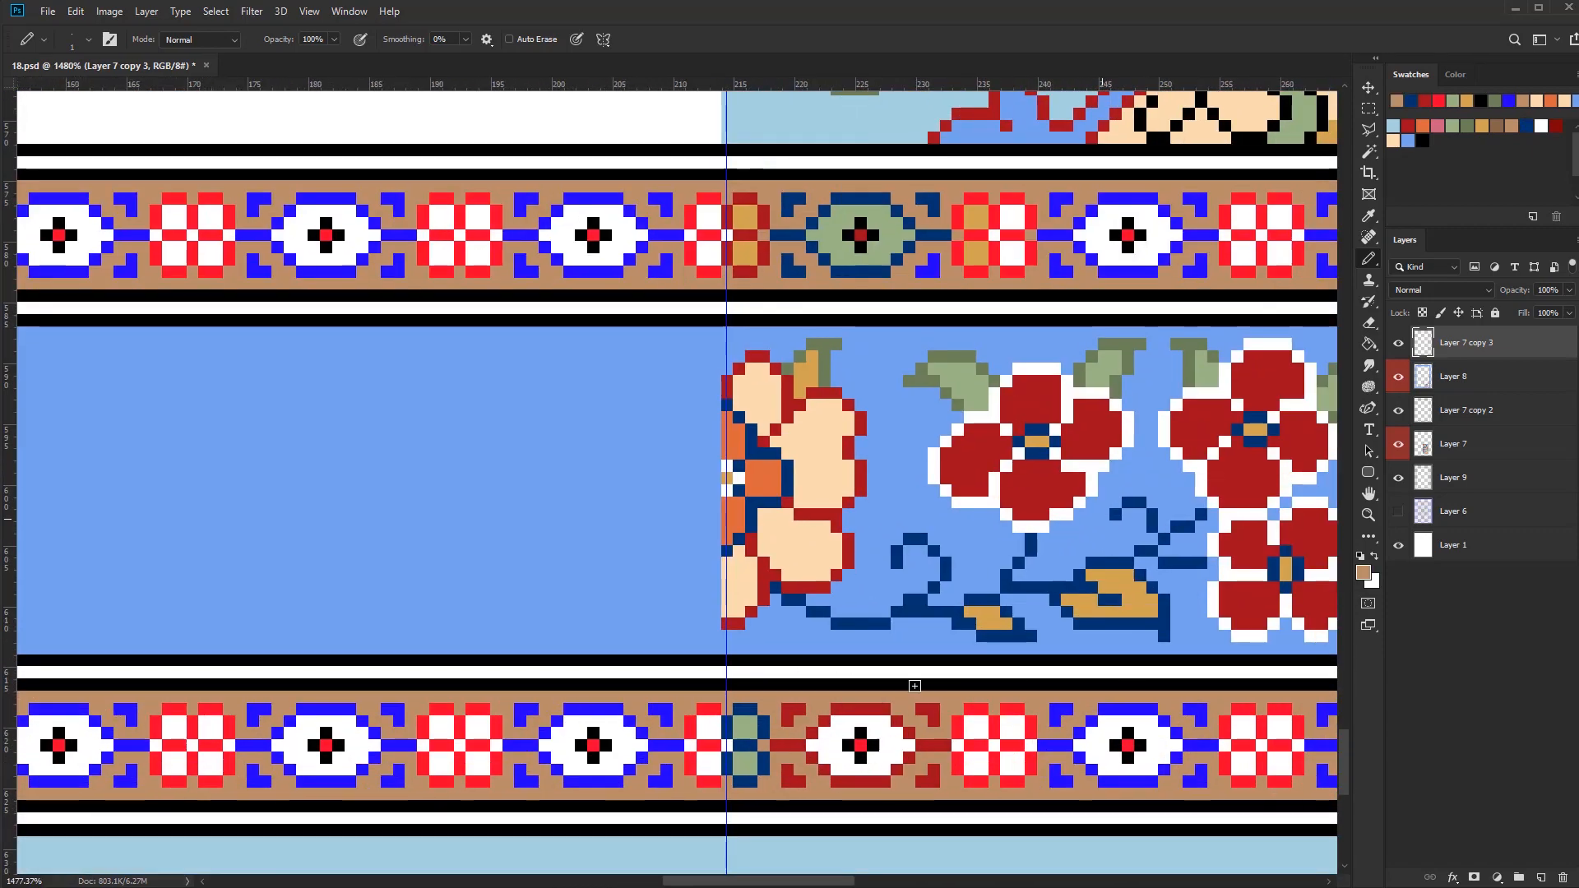
left_click(1482, 125)
left_click_drag(903, 746, 862, 721)
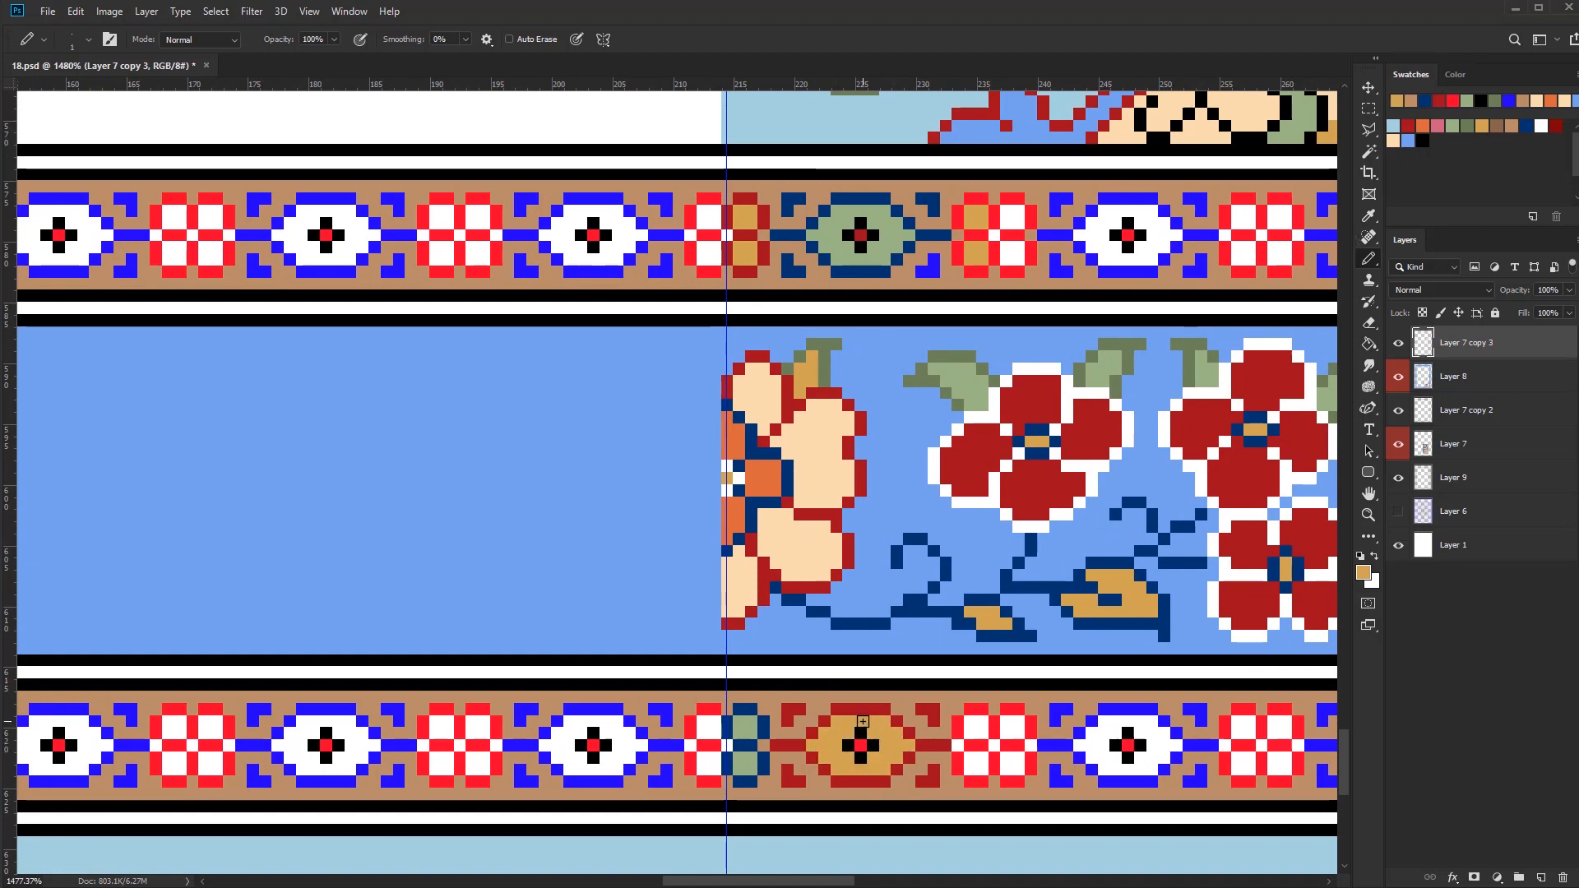
Recolour the centre pixel of the first eye motif in both narrow bands white
left_click(860, 746)
left_click_drag(735, 786, 733, 800)
left_click(708, 777, "alt")
left_click(858, 760)
left_click(858, 250)
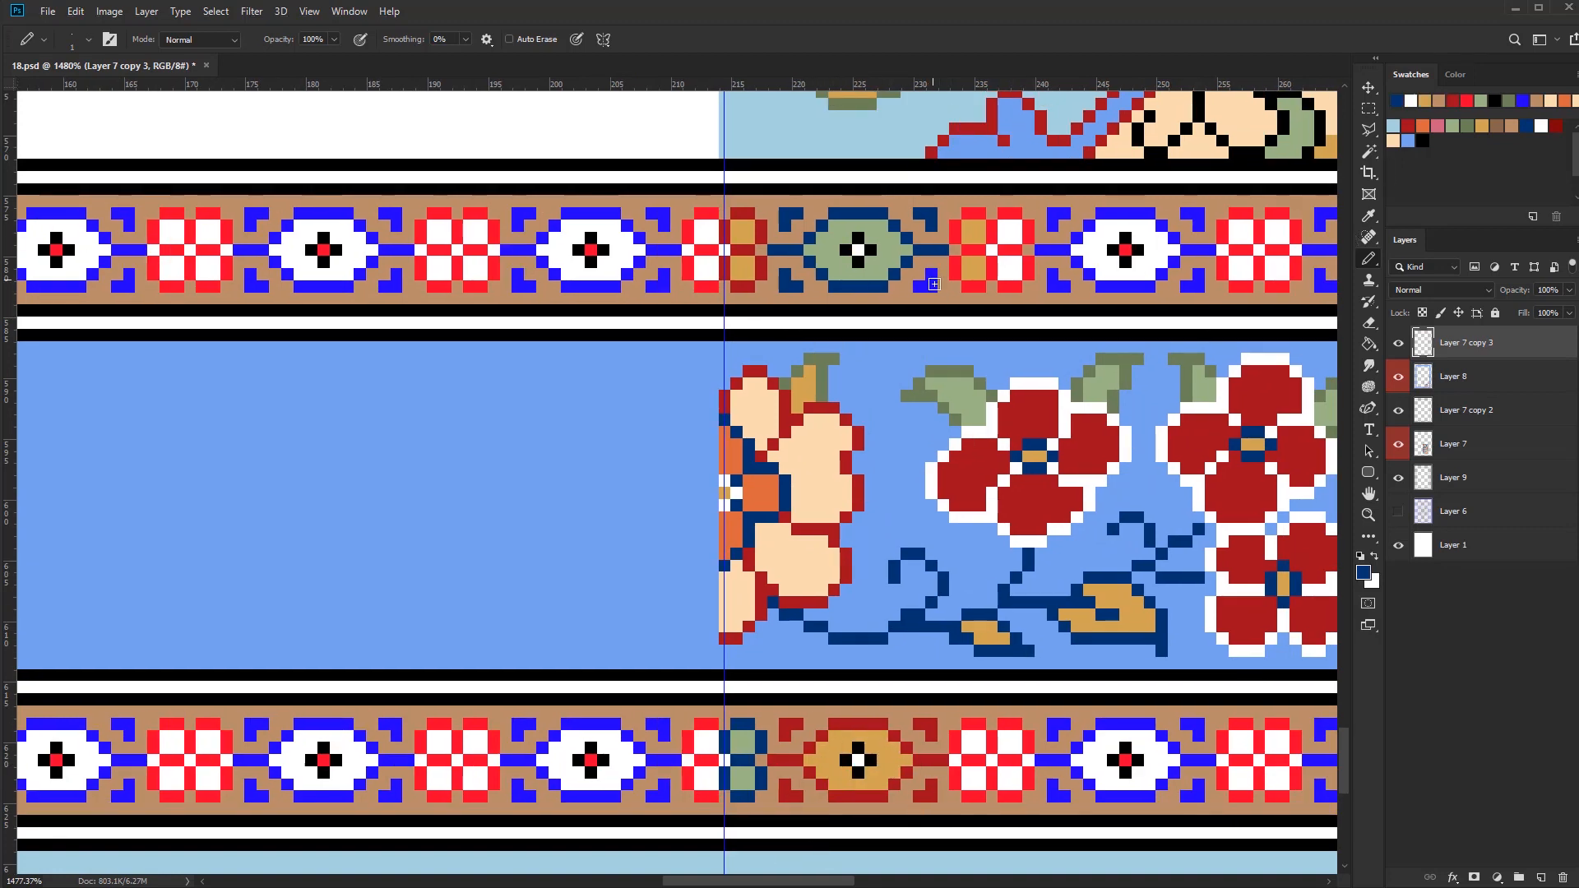
Continue recolouring the checkered blocks beside the first eye motifs in the narrow border bands with palette colours
left_click_drag(934, 284, 919, 287)
scroll(937, 767, "down", 3)
left_click(791, 777, "alt")
scroll(940, 763, "up", 4)
left_click_drag(969, 776, 982, 789)
left_click_drag(982, 749, 969, 737)
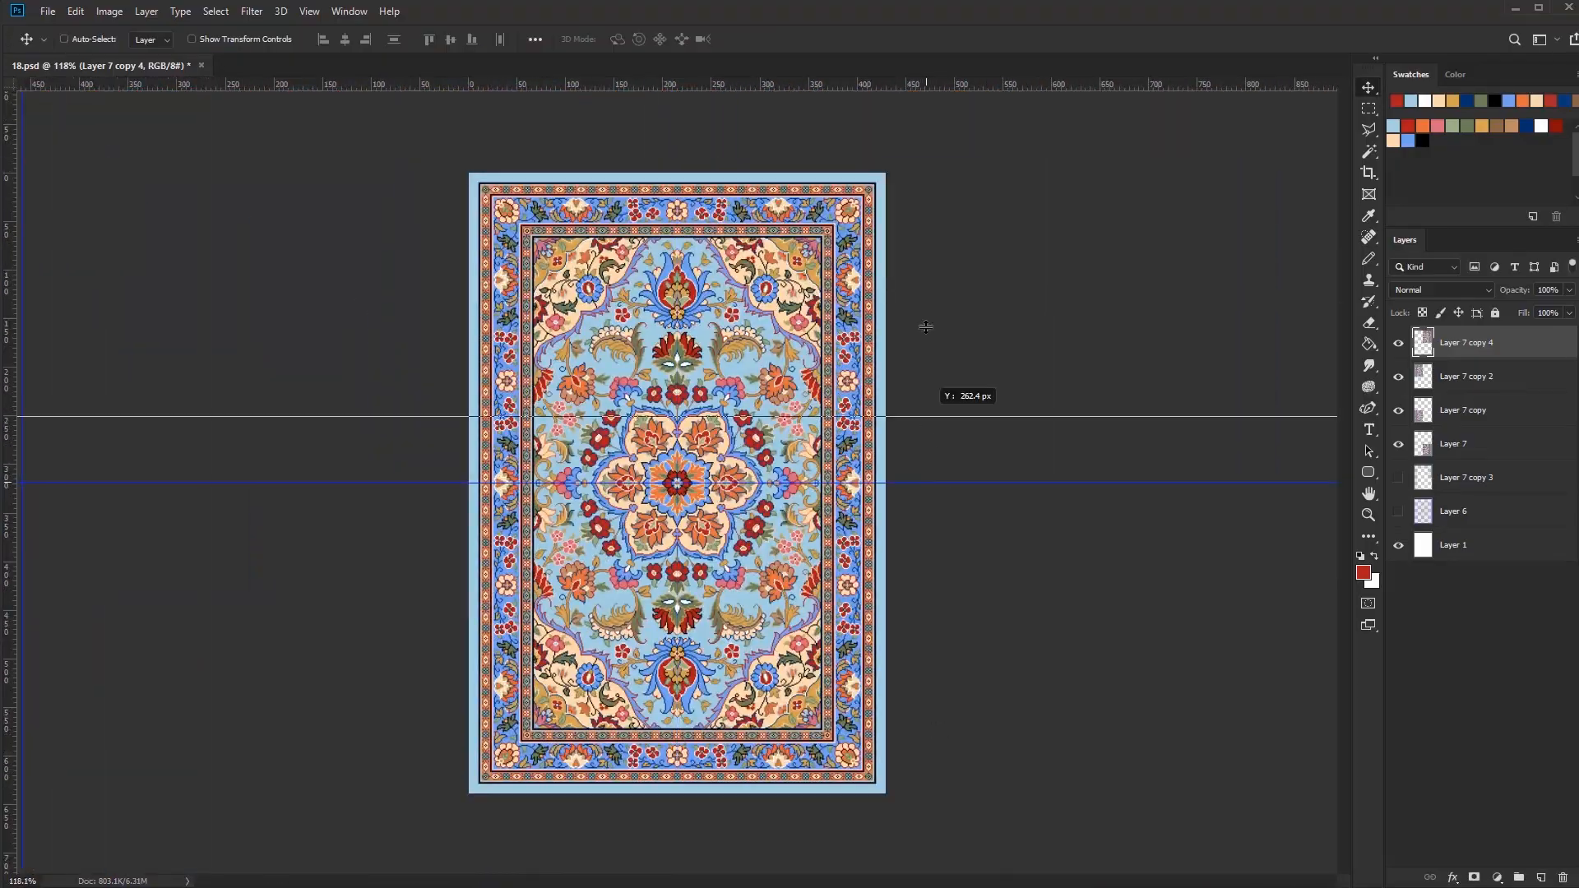
Remove the guides from the canvas and convert the finished carpet to Indexed Color mode
mouse_move(684, 477)
left_mouse_down()
mouse_move(822, 514)
mouse_move(669, 497)
left_mouse_up()
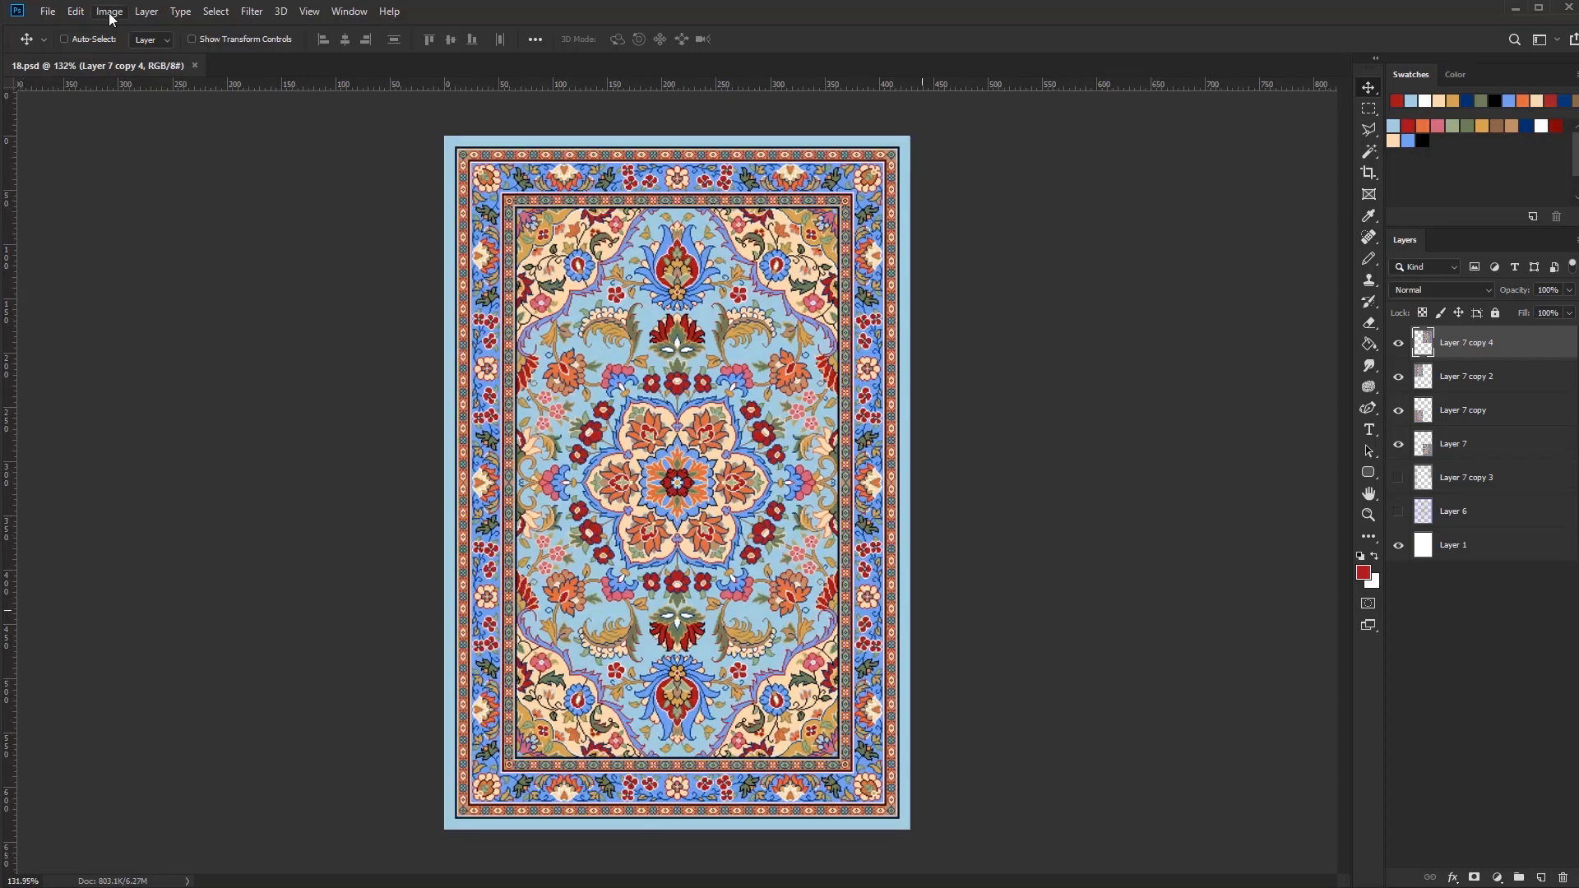
left_click(109, 11)
mouse_move(124, 25)
left_click(310, 102)
key("Return")
key("Return")
Enlarge the indexed carpet image about ten times and convert it back to RGB
left_click(110, 10)
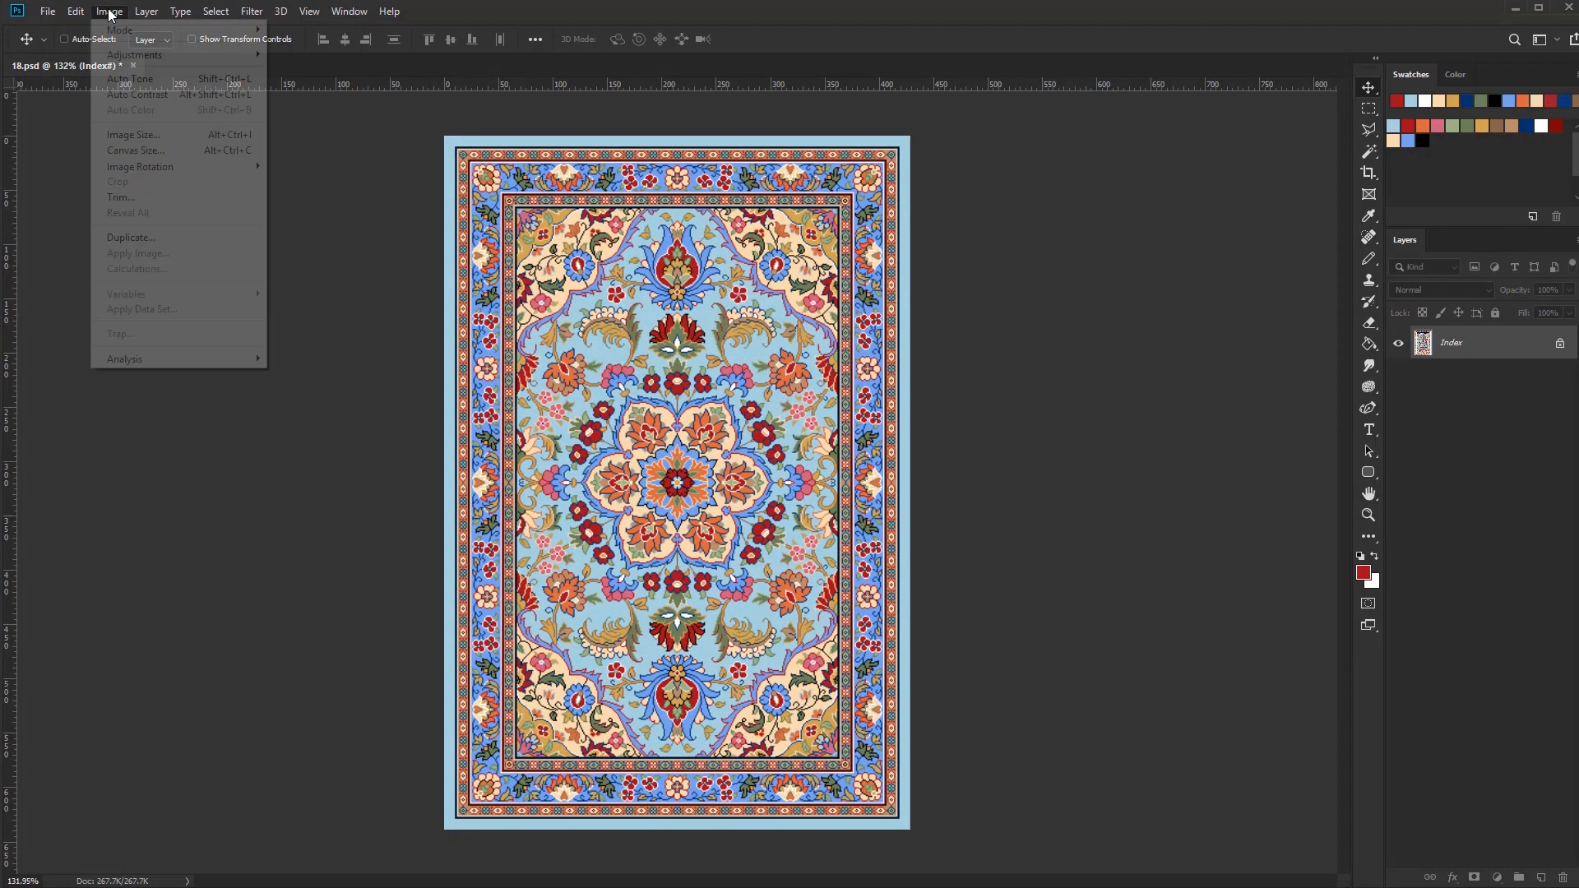
left_click(124, 113)
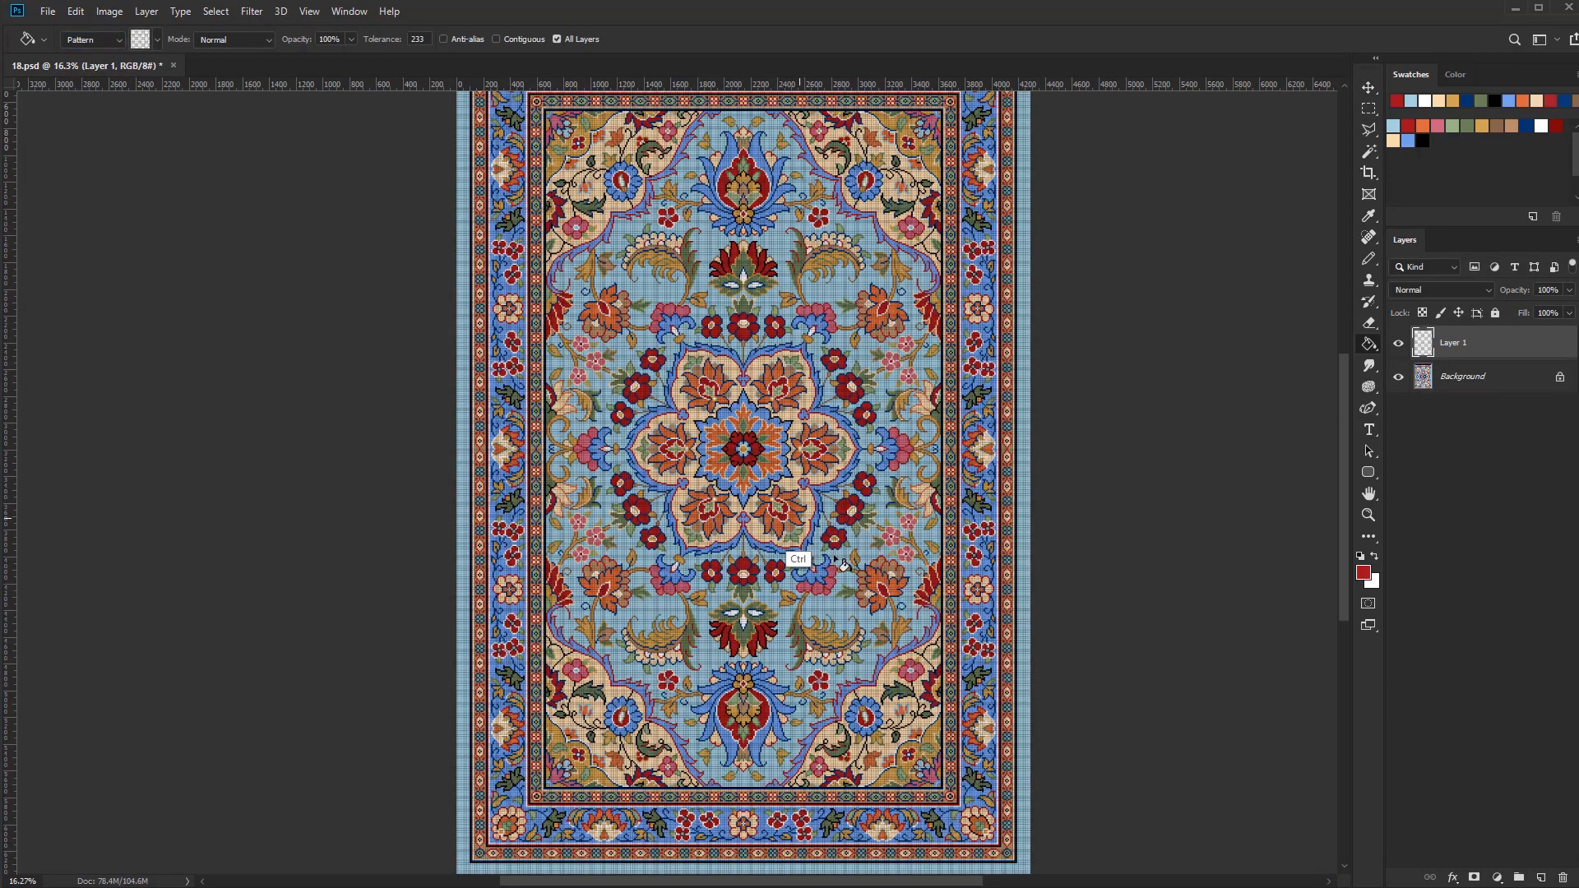
Fill Layer 1 with the grid pattern using the Paint Bucket and check the grid lines against the carpet's pixels
left_click_drag(837, 563, 932, 606)
left_click_drag(1062, 774, 902, 87)
left_click_drag(730, 654, 799, 701)
left_click_drag(837, 667, 817, 662)
left_click_drag(977, 676, 821, 663)
left_click_drag(1157, 660, 925, 717)
left_click_drag(862, 519, 879, 631)
left_click_drag(787, 400, 939, 468)
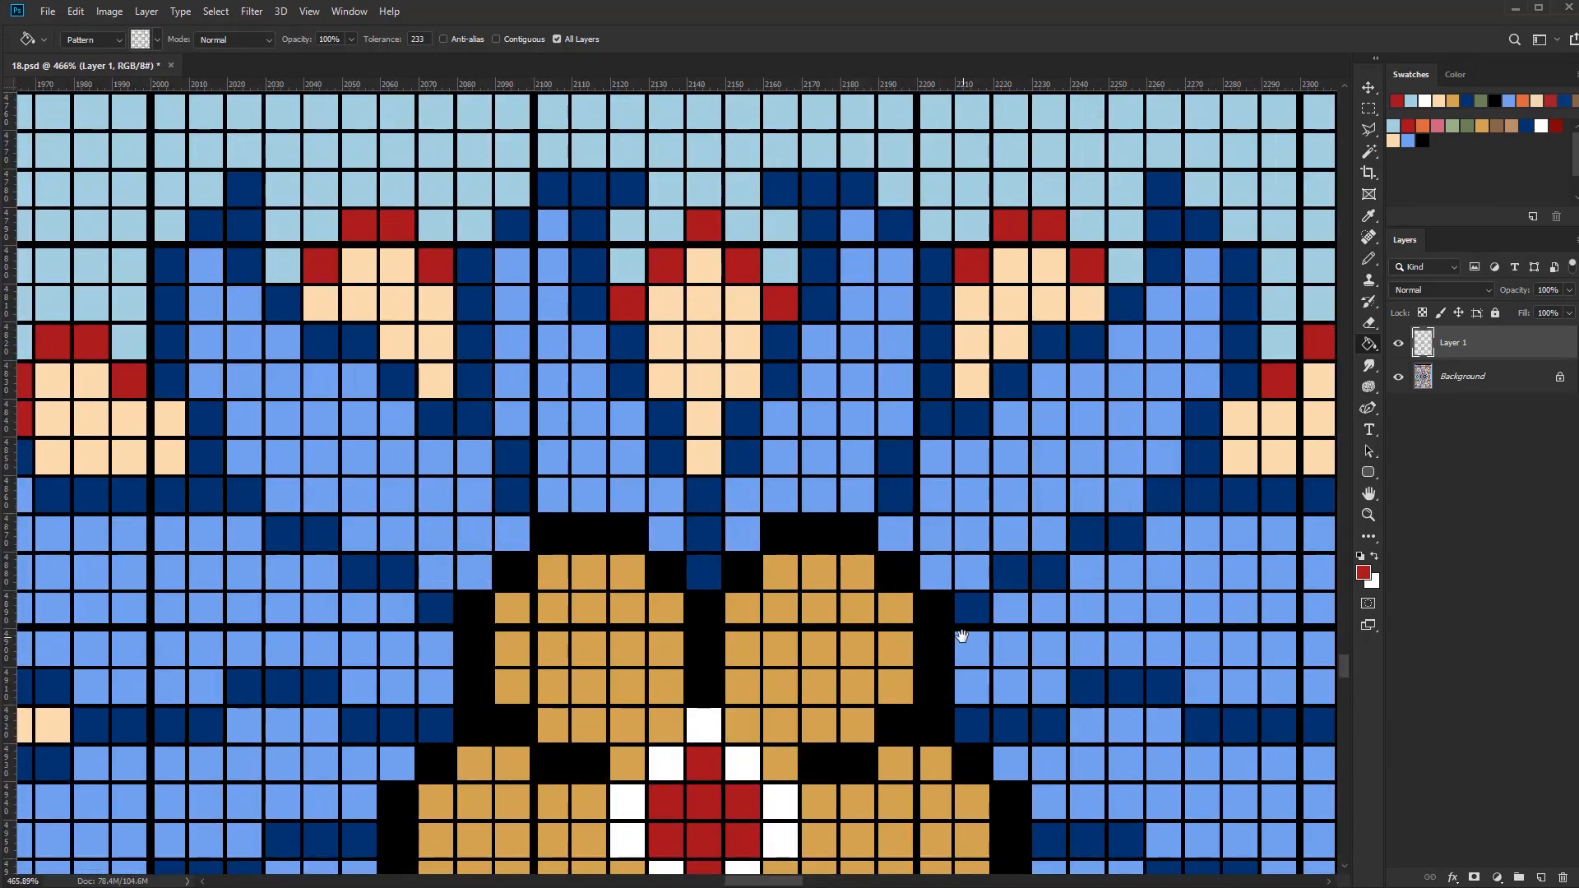
left_click_drag(976, 634, 727, 648)
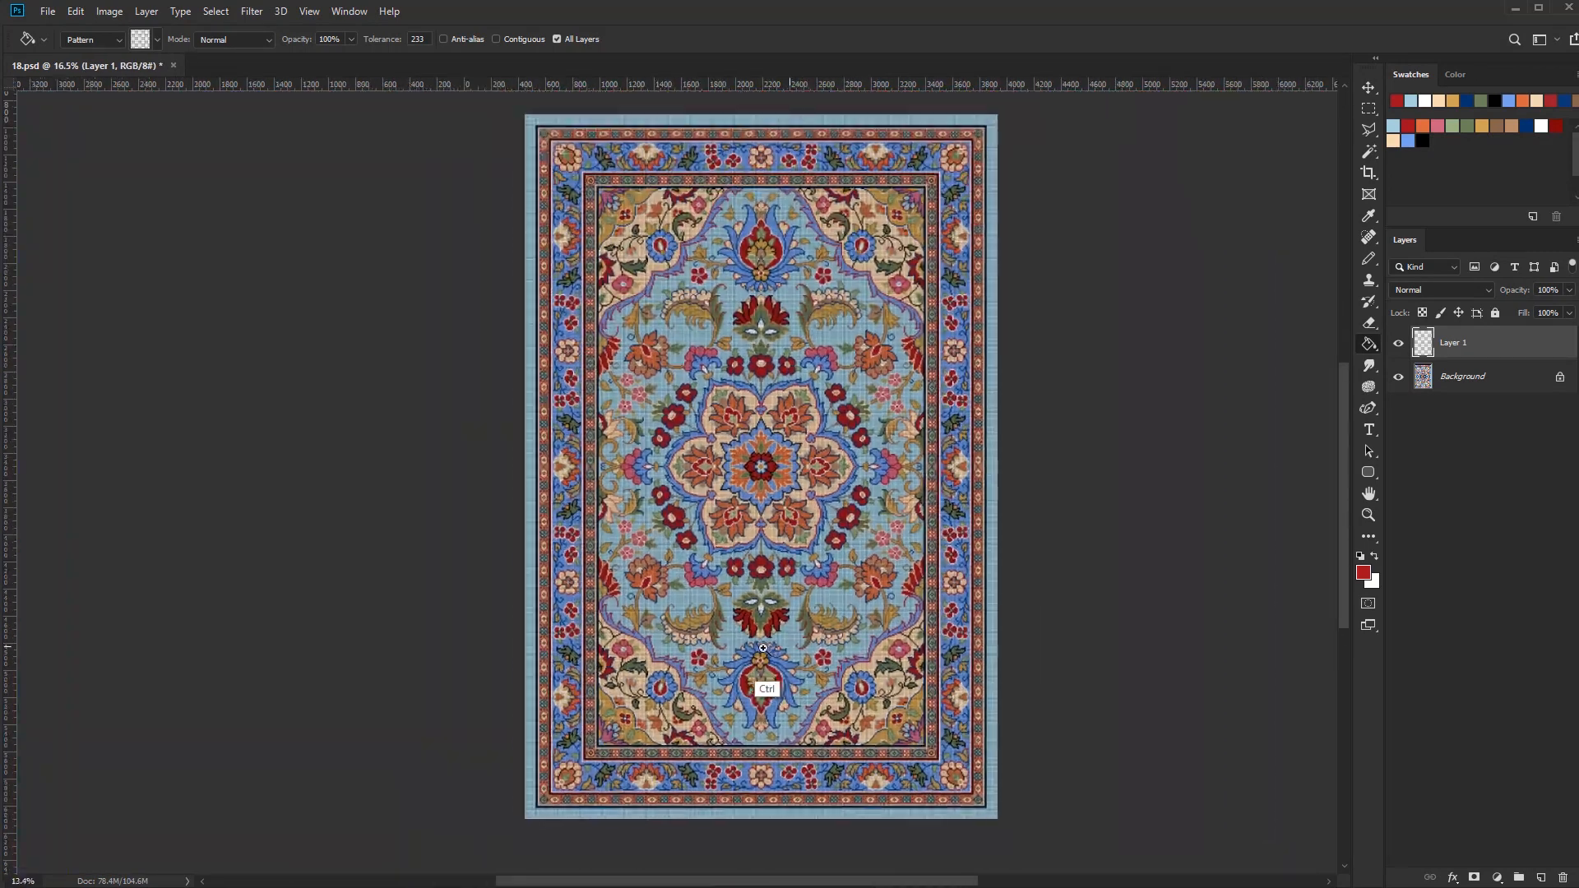
key("ctrl+0")
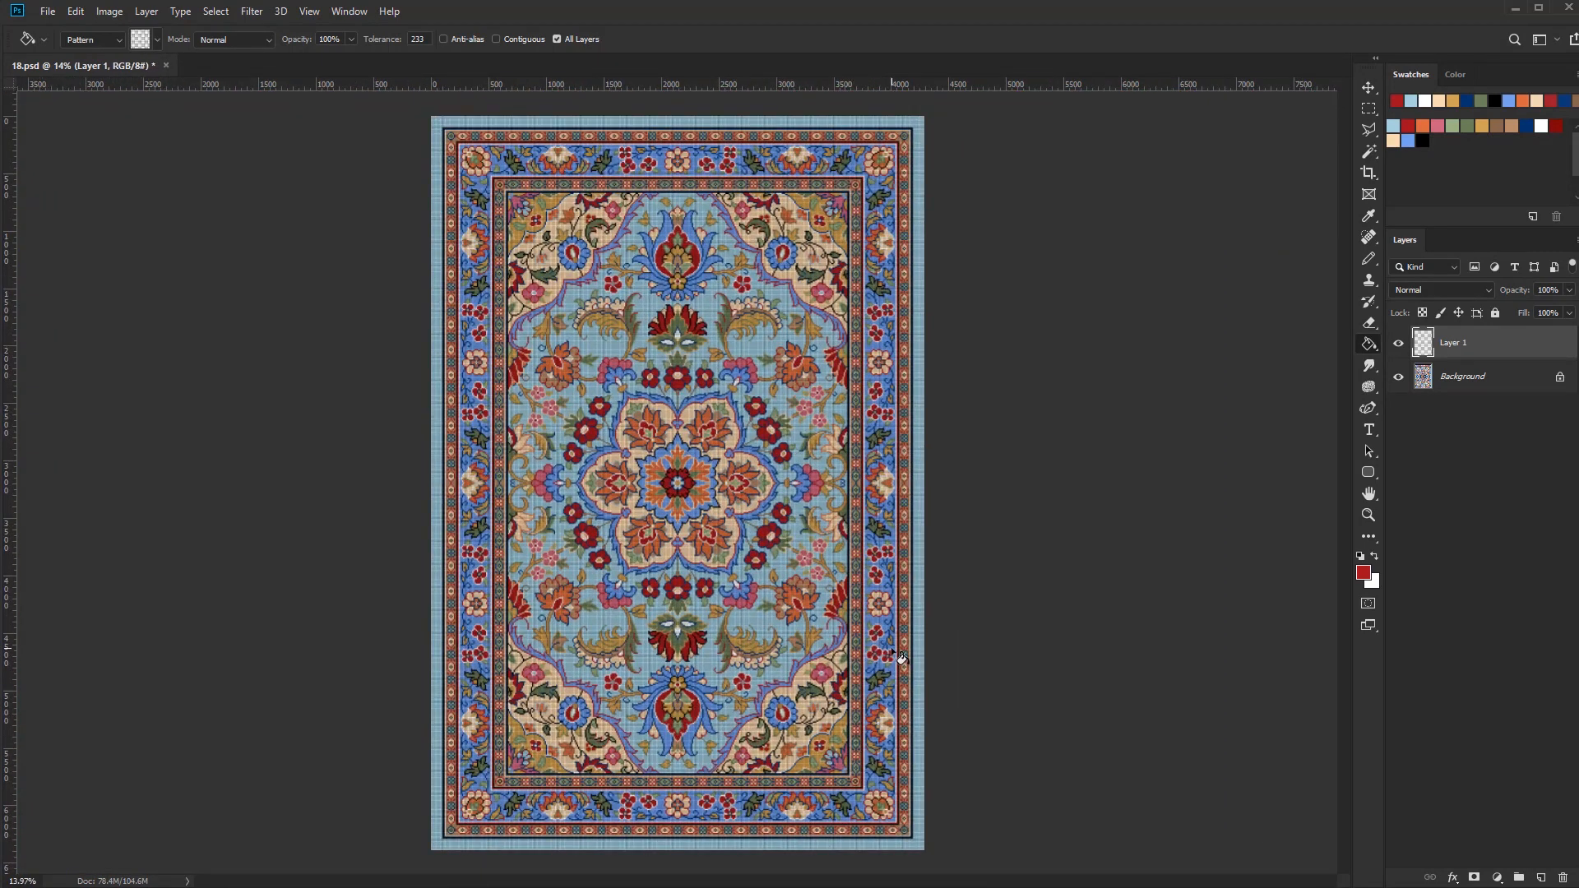